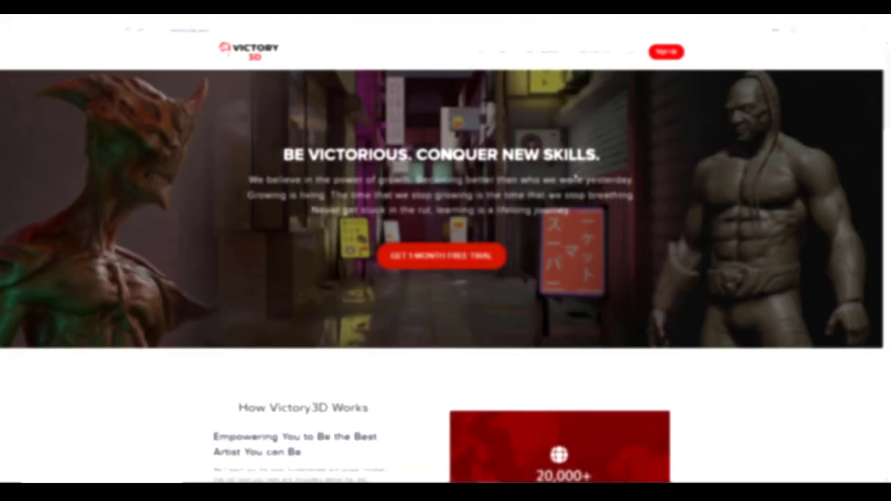
# Open the Video Feedback page of the Victory3D site and read through its feedback options, instructions and sample.
pyautogui.scroll(-1, 524, 182)
pyautogui.scroll(1, 572, 203)
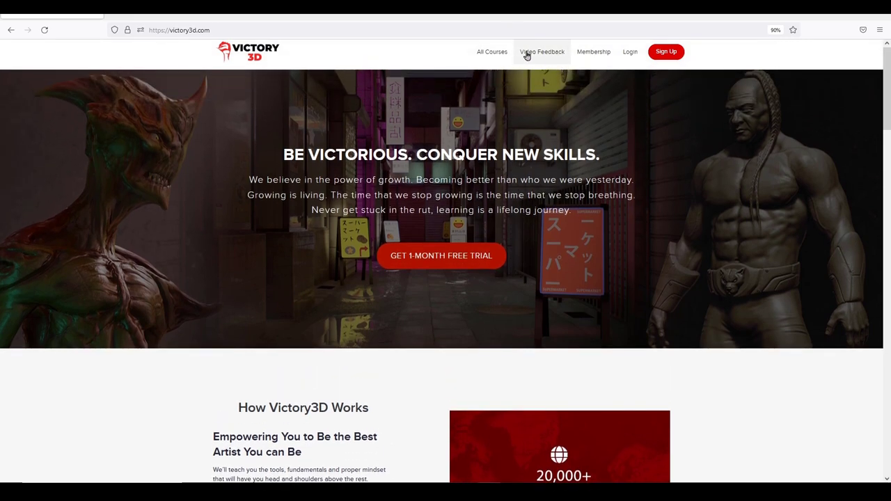
pyautogui.click(530, 53)
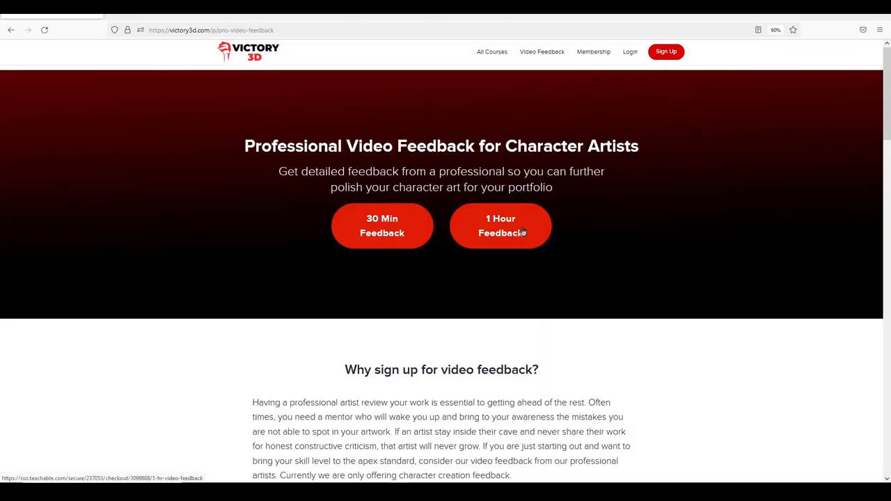
pyautogui.scroll(-6, 511, 330)
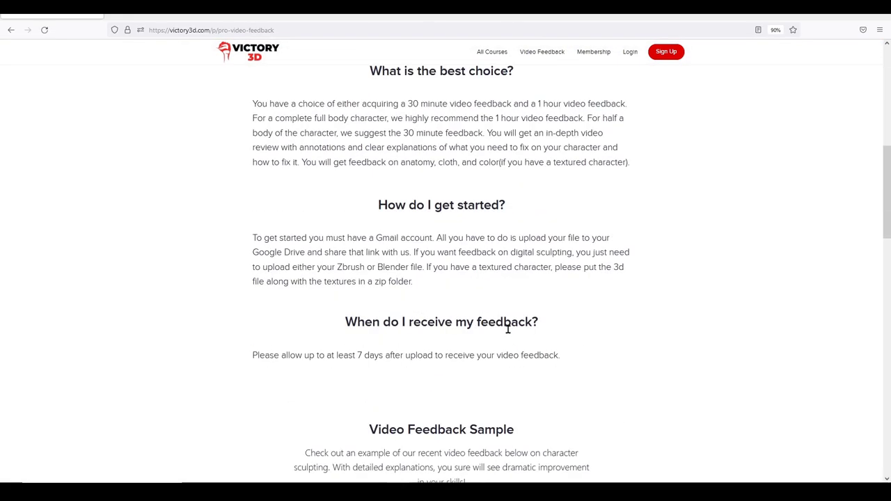
pyautogui.scroll(-12, 508, 324)
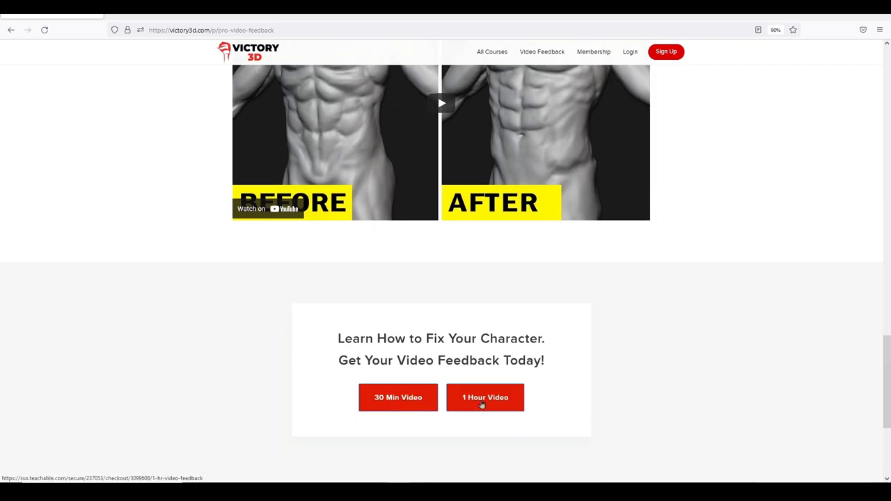
pyautogui.scroll(-3, 854, 348)
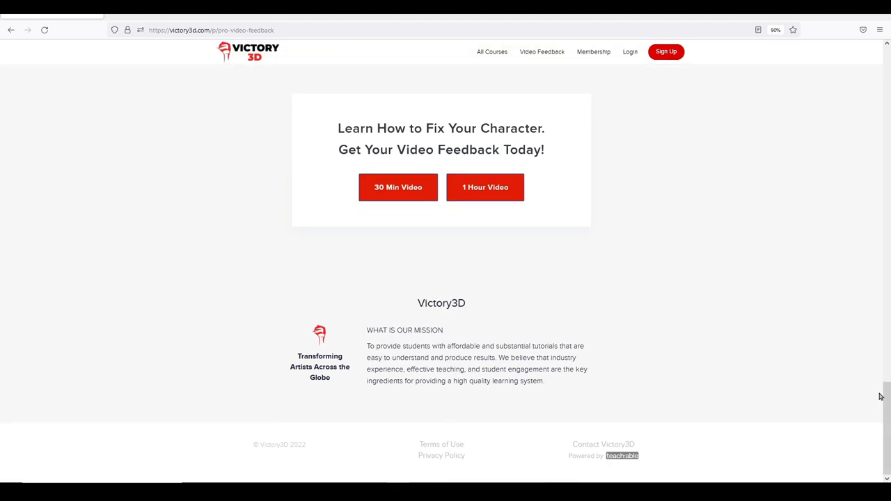
pyautogui.moveTo(888, 402); pyautogui.dragTo(862, 85)
pyautogui.scroll(4, 814, 106)
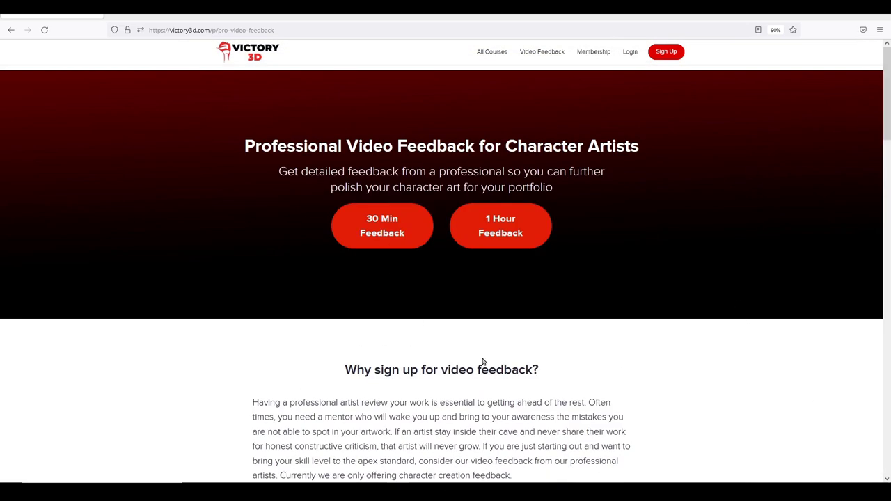
pyautogui.scroll(-2, 493, 362)
pyautogui.scroll(1, 488, 348)
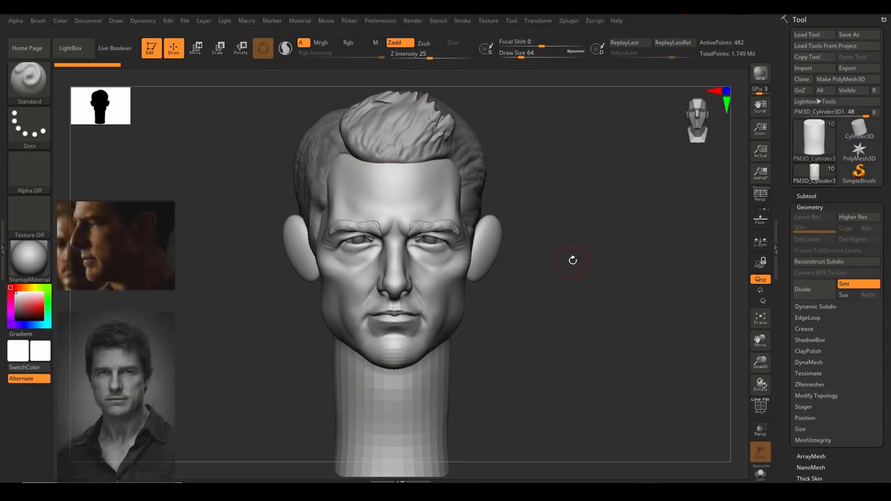
# Examine the sculpted head from the front, from slightly below and from a three-quarter side view.
pyautogui.moveTo(575, 312); pyautogui.dragTo(554, 277)
pyautogui.moveTo(541, 289); pyautogui.dragTo(548, 286, button='right')
pyautogui.rightClick(549, 287)
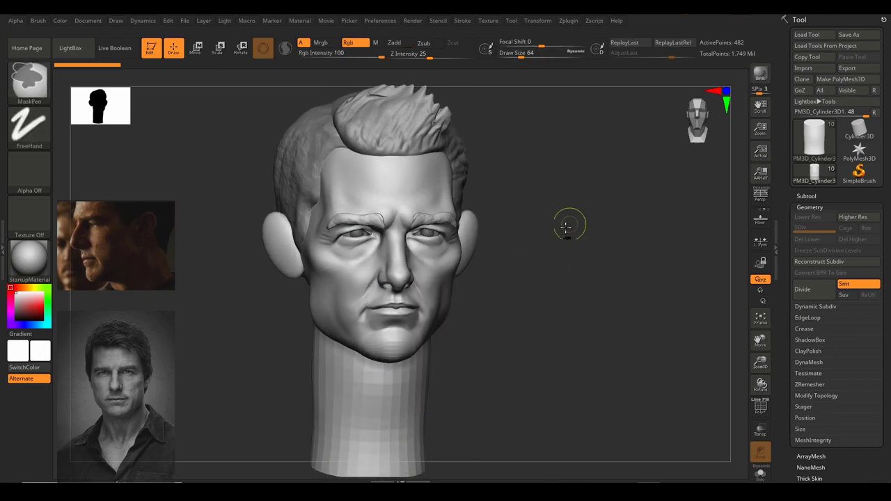
pyautogui.keyDown('ctrl'); pyautogui.moveTo(568, 224); pyautogui.dragTo(578, 277, button='right'); pyautogui.keyUp('ctrl')
pyautogui.moveTo(578, 277); pyautogui.dragTo(585, 252)
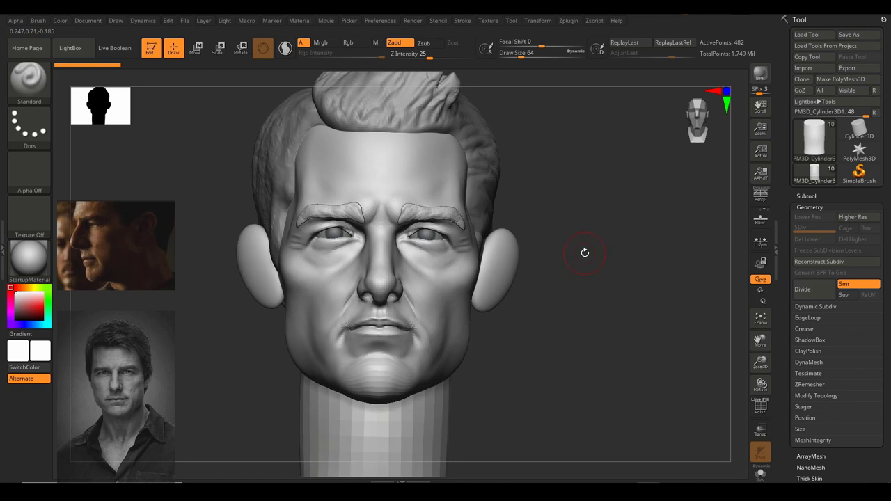
pyautogui.moveTo(642, 253); pyautogui.dragTo(571, 293)
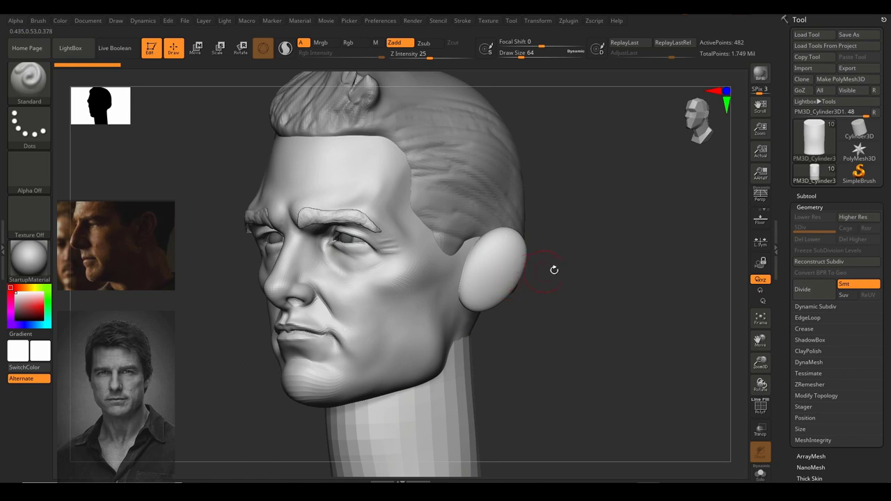
pyautogui.moveTo(555, 269)
pyautogui.mouseDown()
pyautogui.moveTo(626, 296)
pyautogui.moveTo(608, 288)
pyautogui.moveTo(708, 249)
pyautogui.mouseUp()
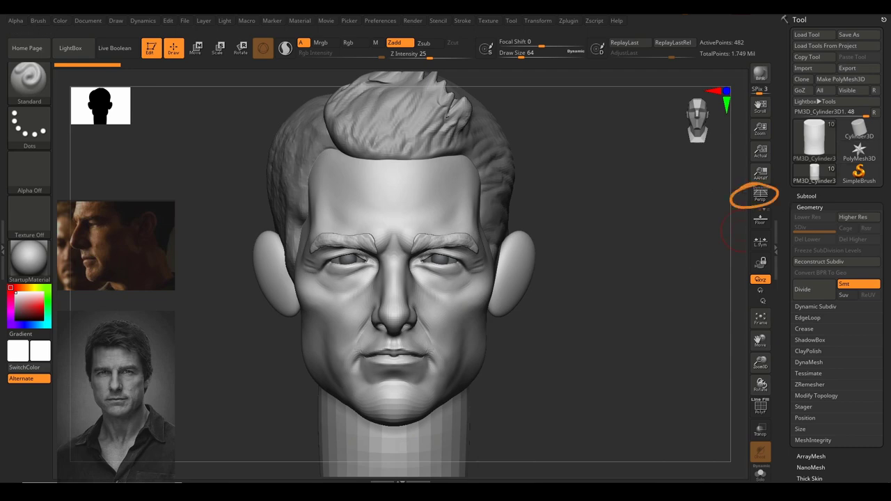
# Turn on the perspective view and adjust the camera's focal length, trying 100 mm and checking the head's proportions.
pyautogui.press('p')
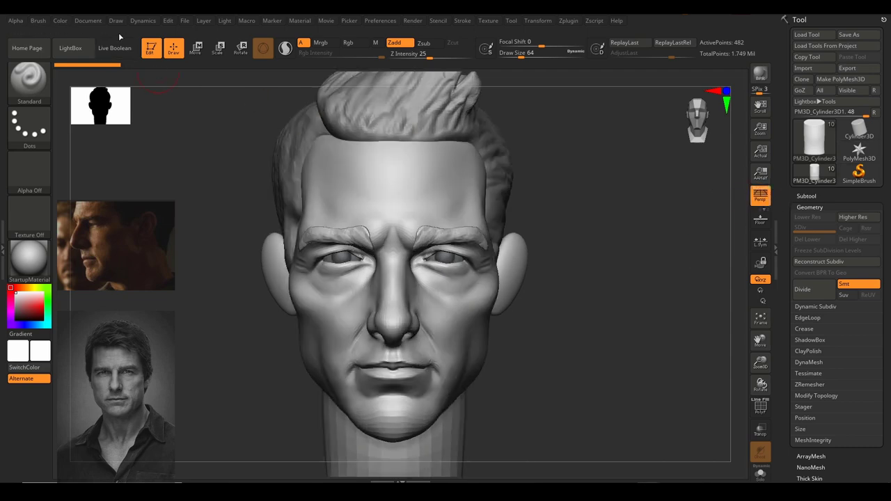
pyautogui.click(115, 21)
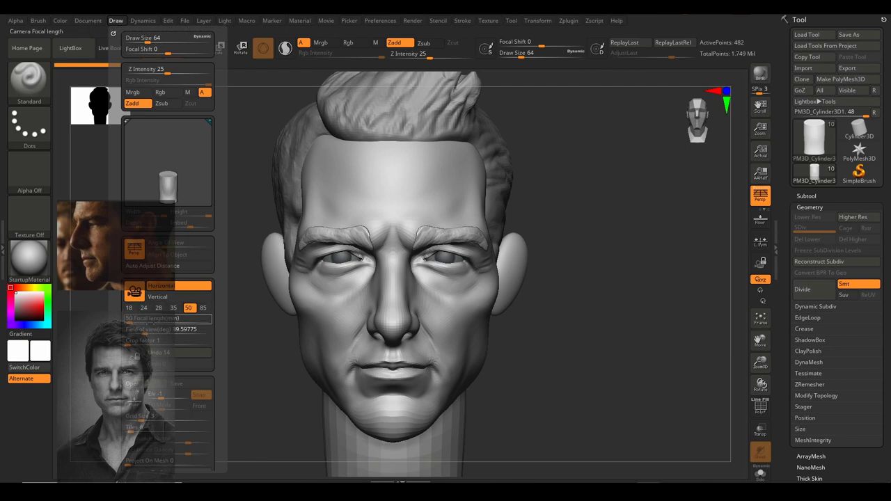
pyautogui.click(159, 320)
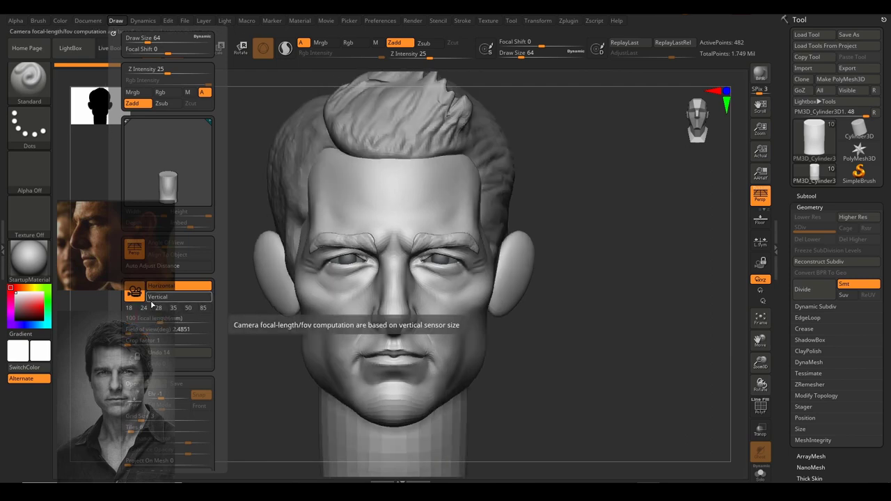
pyautogui.click(152, 302)
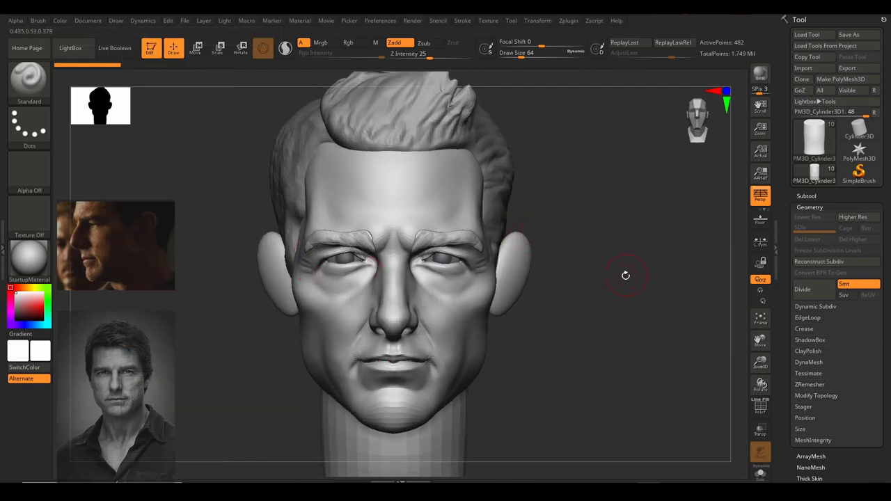
pyautogui.moveTo(625, 276); pyautogui.dragTo(623, 259)
pyautogui.click(115, 22)
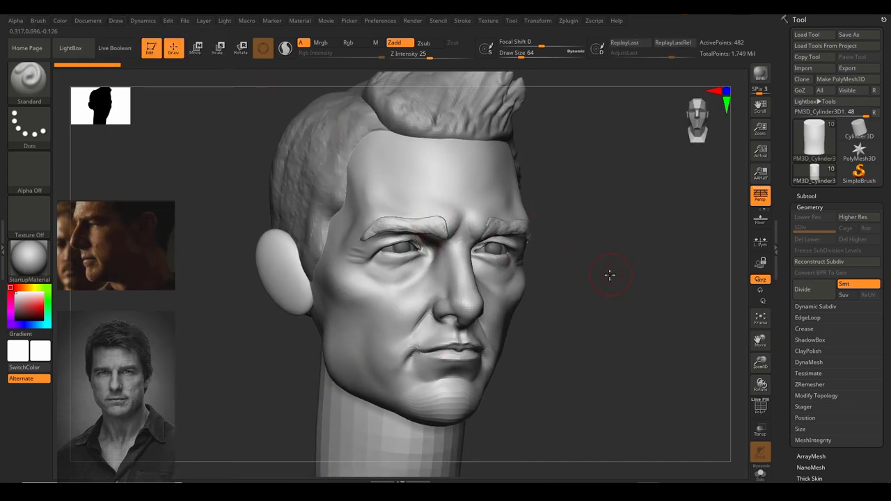
pyautogui.moveTo(610, 275); pyautogui.dragTo(603, 273)
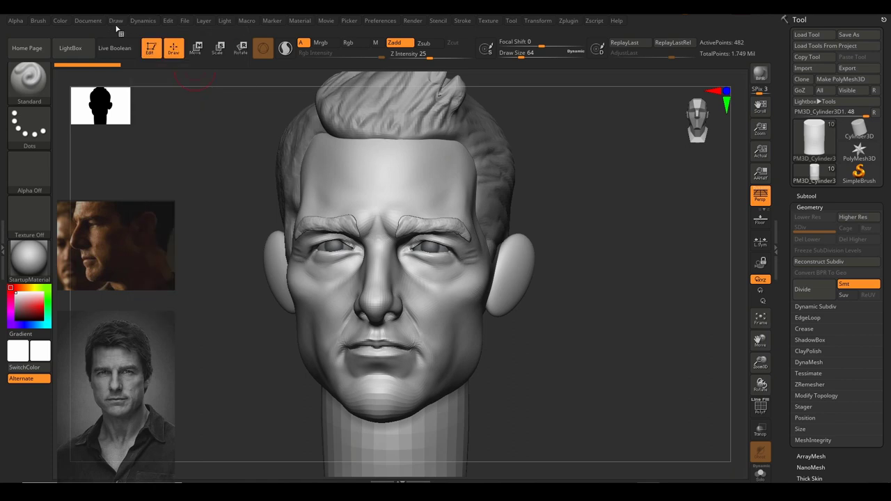
pyautogui.click(115, 21)
pyautogui.moveTo(593, 304); pyautogui.dragTo(611, 321)
# Switch to the main_model subtool, view it at subdivision level 3 and return it to level 1.
pyautogui.keyDown('alt'); pyautogui.click(438, 165); pyautogui.keyUp('alt')
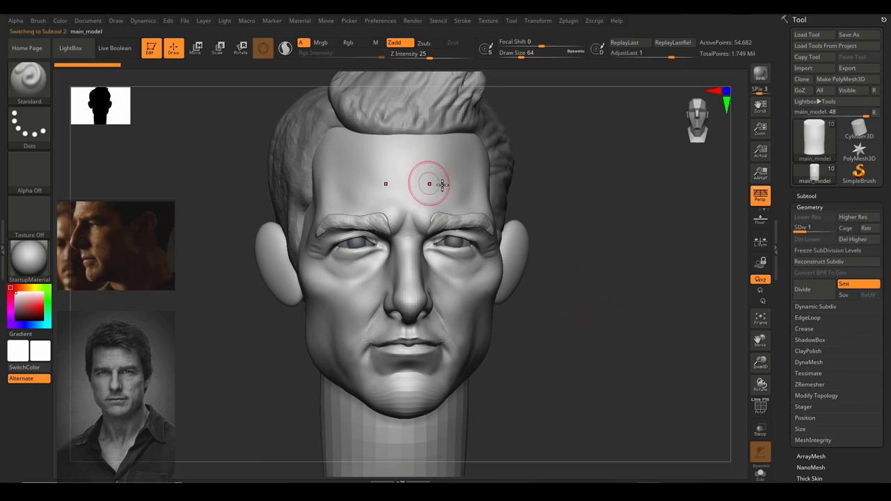
pyautogui.moveTo(551, 234); pyautogui.dragTo(558, 222)
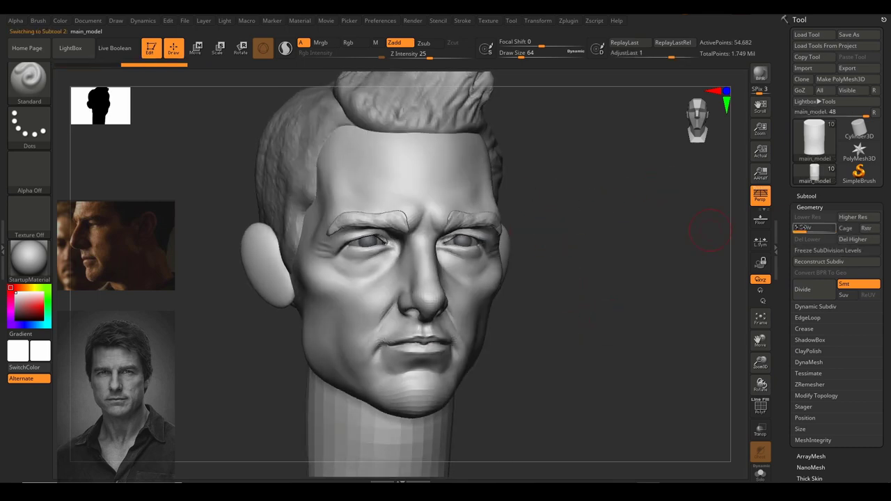
pyautogui.moveTo(837, 228); pyautogui.dragTo(831, 228)
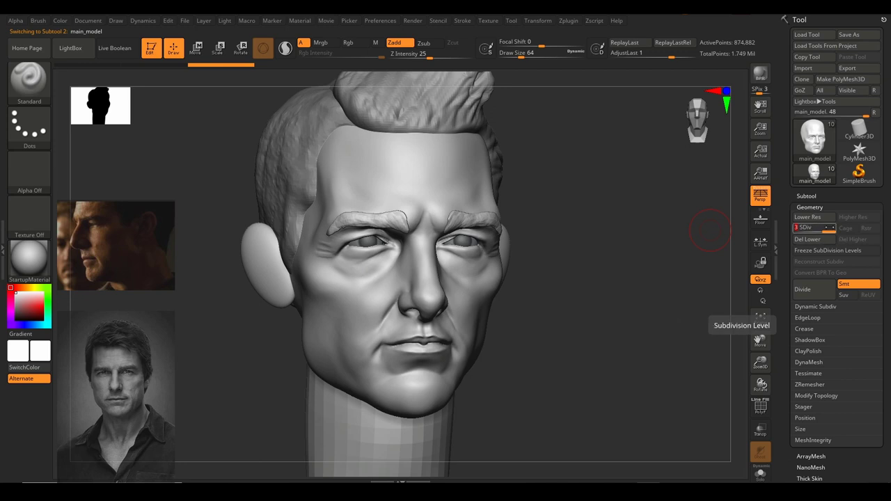
pyautogui.moveTo(829, 232); pyautogui.dragTo(818, 234)
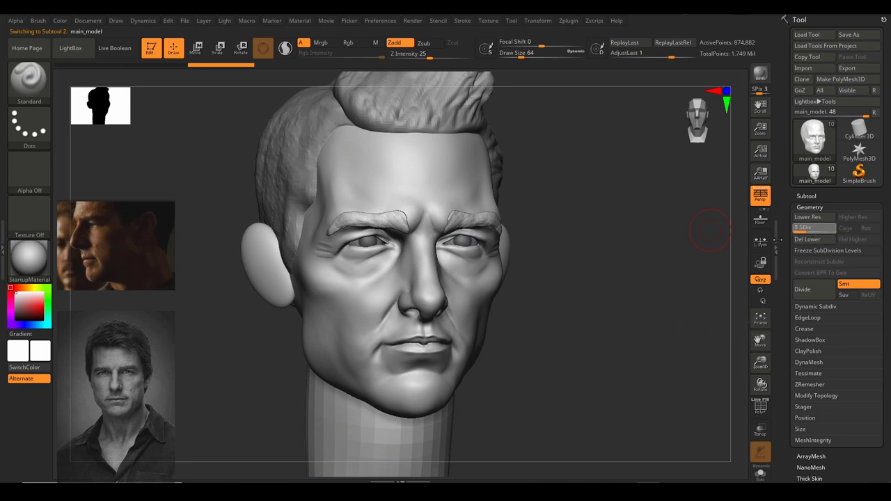
pyautogui.hotkey('shift', 'd')
# Delete the eyebrow subtool Extract2 from the head.
pyautogui.moveTo(643, 283)
pyautogui.mouseDown()
pyautogui.moveTo(635, 207)
pyautogui.moveTo(650, 207)
pyautogui.moveTo(651, 179)
pyautogui.moveTo(583, 237)
pyautogui.moveTo(652, 225)
pyautogui.moveTo(661, 245)
pyautogui.moveTo(629, 255)
pyautogui.moveTo(634, 225)
pyautogui.moveTo(639, 238)
pyautogui.mouseUp()
pyautogui.moveTo(517, 280)
pyautogui.keyDown('alt'); pyautogui.mouseDown(button='right')
pyautogui.moveTo(555, 255)
pyautogui.moveTo(592, 259)
pyautogui.moveTo(608, 316)
pyautogui.mouseUp(button='right'); pyautogui.keyUp('alt')
pyautogui.moveTo(608, 315); pyautogui.dragTo(602, 301)
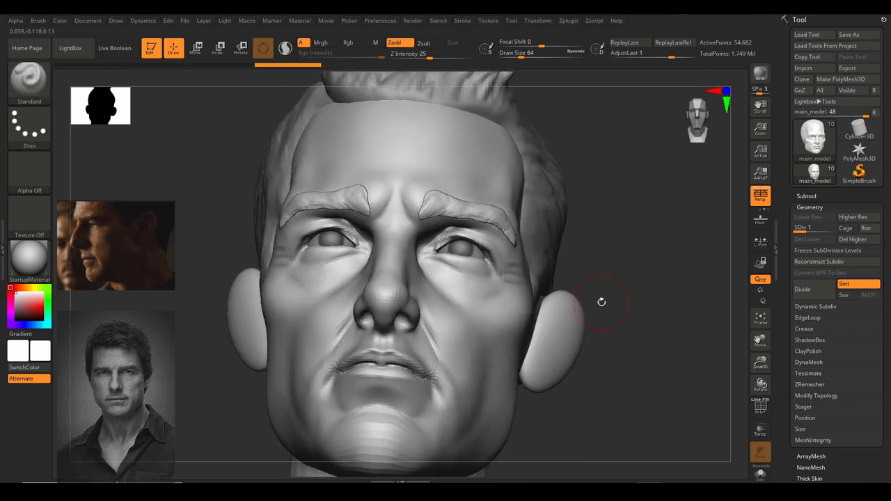
pyautogui.keyDown('alt'); pyautogui.click(459, 207); pyautogui.keyUp('alt')
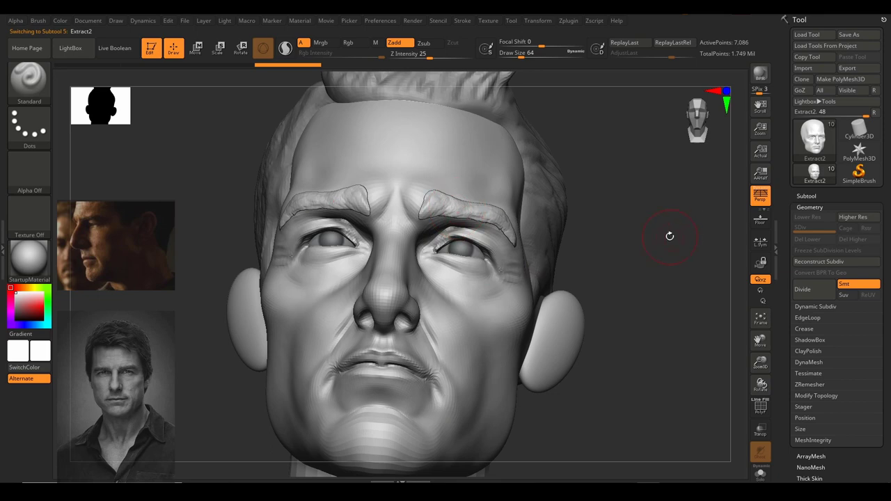
pyautogui.click(816, 197)
pyautogui.moveTo(632, 235); pyautogui.dragTo(656, 233)
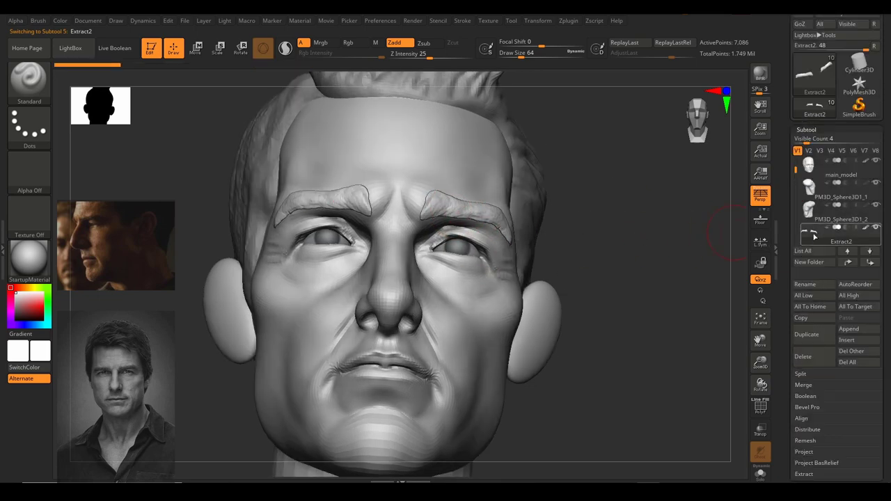
pyautogui.click(822, 220)
pyautogui.moveTo(878, 233)
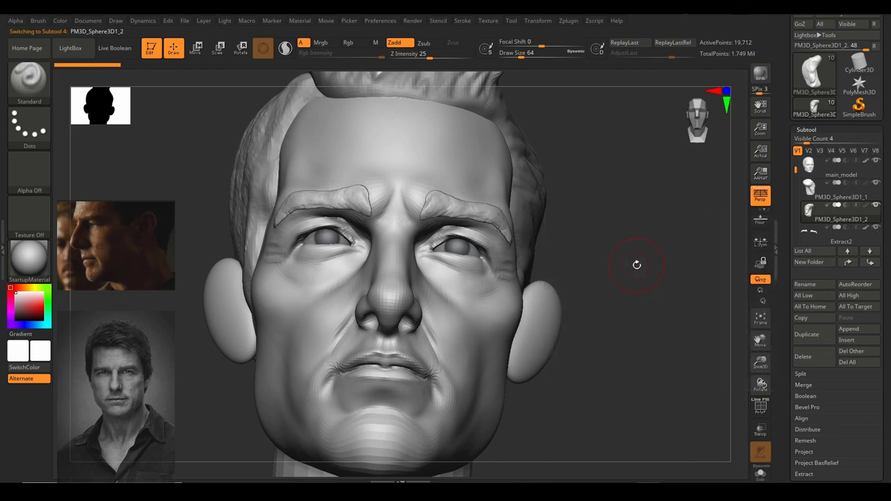
pyautogui.moveTo(637, 262)
pyautogui.mouseDown()
pyautogui.moveTo(638, 245)
pyautogui.moveTo(617, 227)
pyautogui.moveTo(635, 249)
pyautogui.mouseUp()
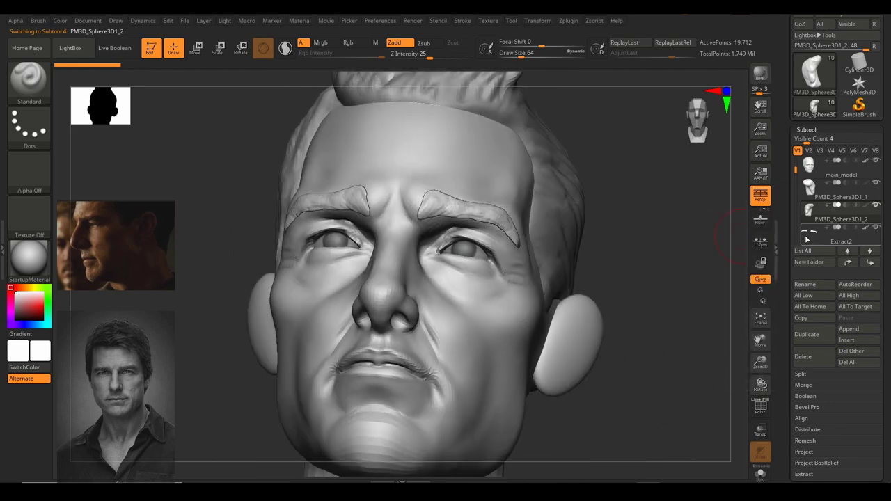
pyautogui.click(809, 236)
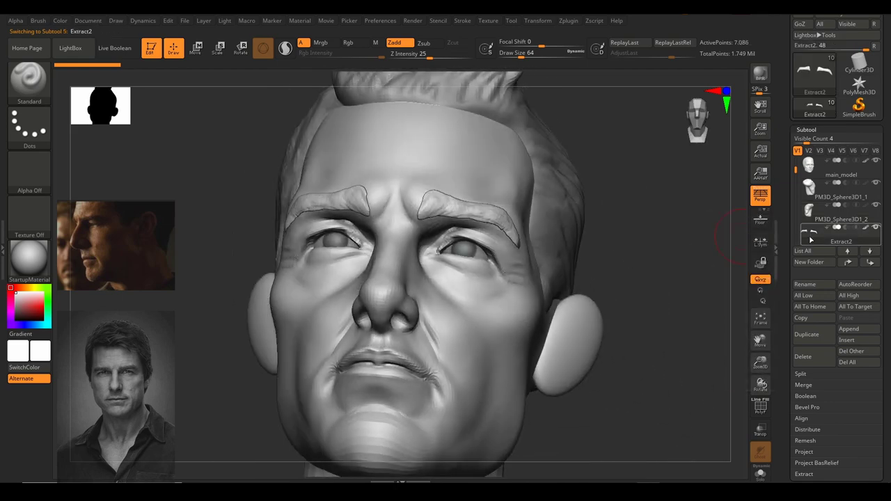
pyautogui.click(821, 356)
pyautogui.click(727, 380)
# Examine the bare brow ridges, eye sockets and ears from the front, below and both sides.
pyautogui.moveTo(723, 379); pyautogui.dragTo(647, 301)
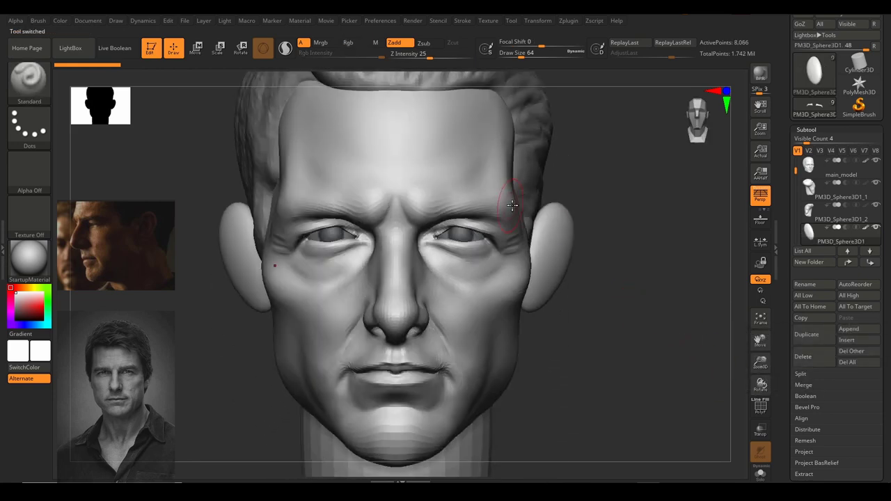
pyautogui.moveTo(630, 217); pyautogui.dragTo(627, 187)
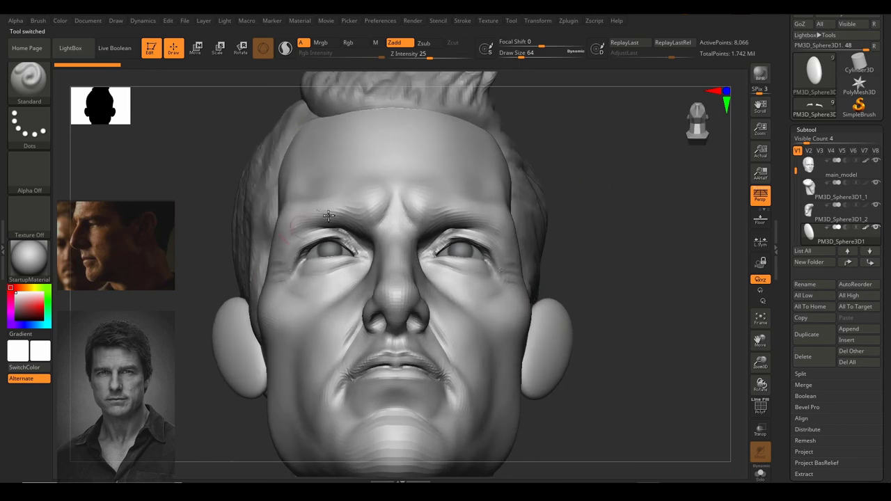
pyautogui.moveTo(569, 239); pyautogui.dragTo(616, 256)
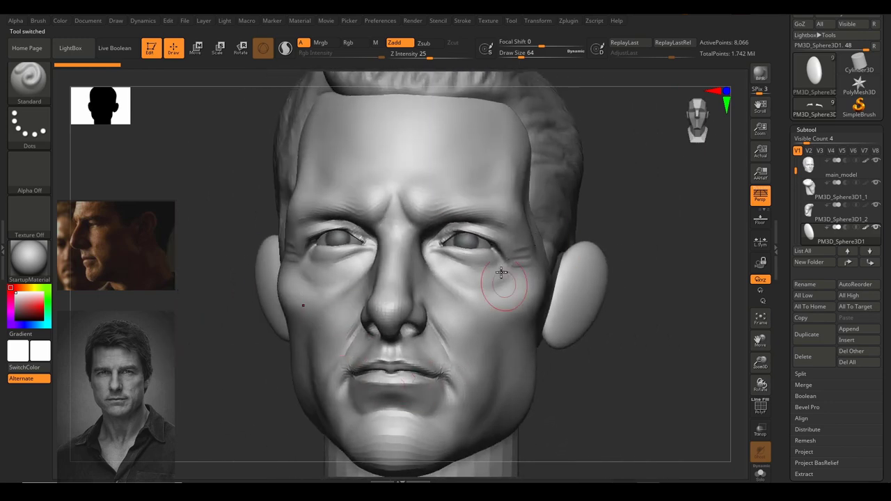
pyautogui.moveTo(646, 200); pyautogui.dragTo(614, 176)
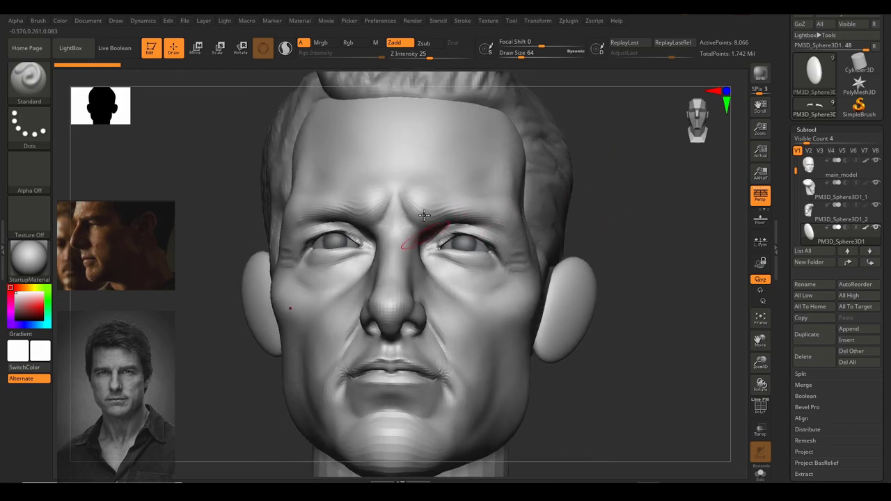
pyautogui.moveTo(599, 182); pyautogui.dragTo(564, 203)
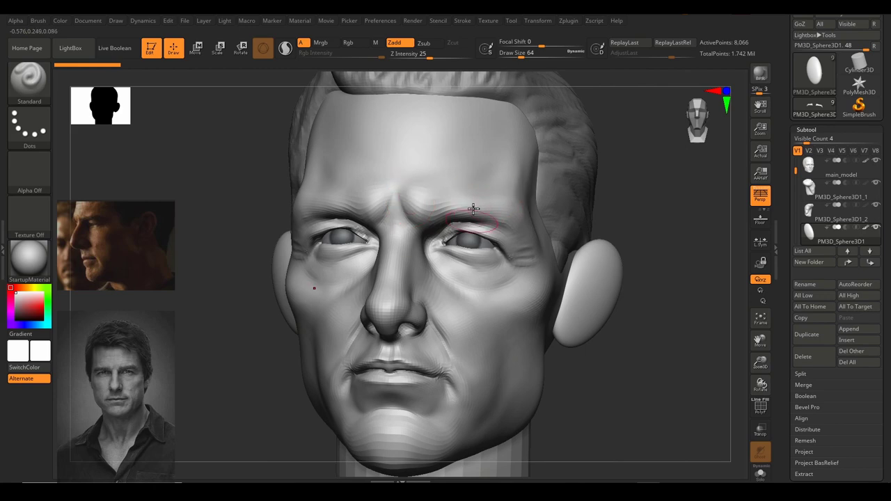
pyautogui.moveTo(641, 249); pyautogui.dragTo(502, 215)
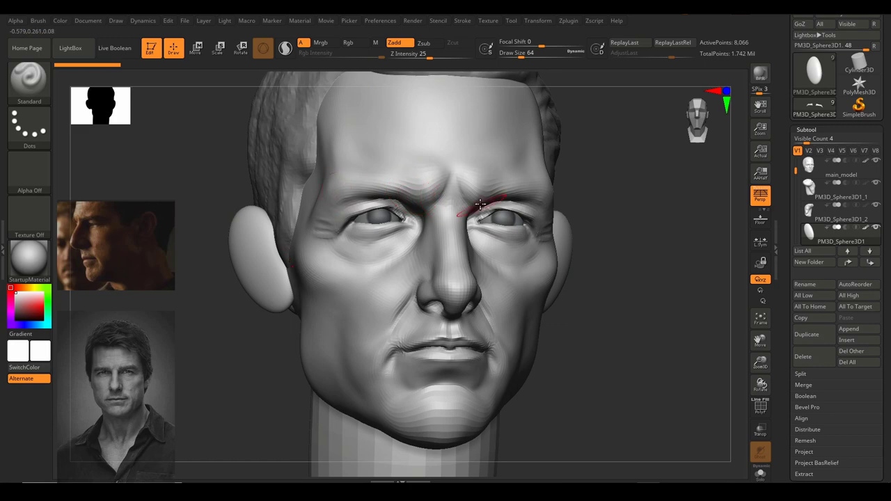
pyautogui.moveTo(577, 195)
pyautogui.mouseDown()
pyautogui.moveTo(600, 171)
pyautogui.moveTo(567, 179)
pyautogui.moveTo(631, 182)
pyautogui.moveTo(591, 210)
pyautogui.moveTo(620, 179)
pyautogui.moveTo(592, 181)
pyautogui.moveTo(613, 187)
pyautogui.moveTo(581, 181)
pyautogui.moveTo(599, 181)
pyautogui.moveTo(581, 173)
pyautogui.mouseUp()
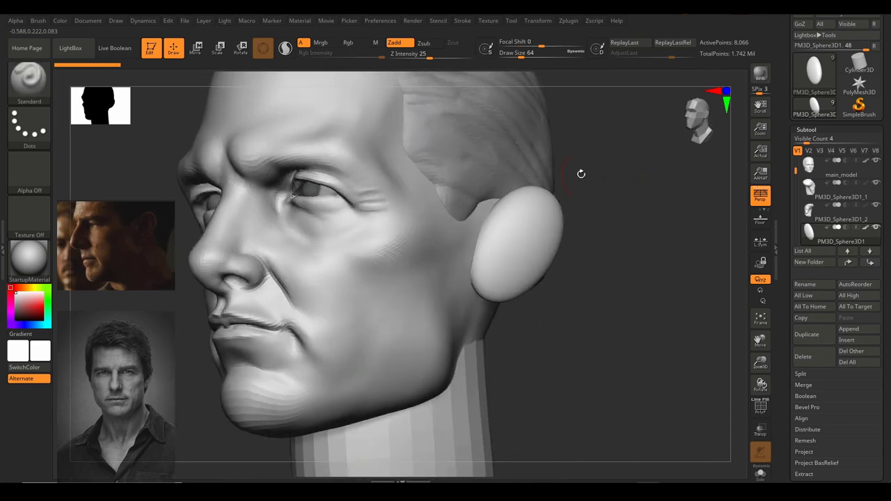
pyautogui.moveTo(607, 202); pyautogui.dragTo(617, 199)
pyautogui.moveTo(600, 165); pyautogui.dragTo(637, 171)
pyautogui.moveTo(550, 149)
pyautogui.mouseDown()
pyautogui.moveTo(623, 188)
pyautogui.moveTo(623, 175)
pyautogui.moveTo(595, 179)
pyautogui.moveTo(594, 220)
pyautogui.moveTo(592, 168)
pyautogui.moveTo(582, 173)
pyautogui.mouseUp()
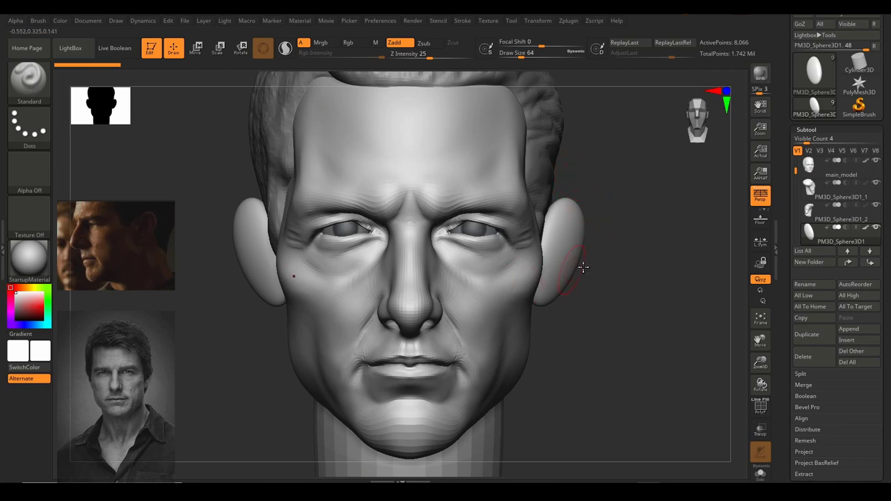
# Select the high_model subtool and delete it, leaving main_model as the active head mesh.
pyautogui.moveTo(583, 267)
pyautogui.mouseDown()
pyautogui.moveTo(649, 243)
pyautogui.moveTo(629, 231)
pyautogui.moveTo(611, 238)
pyautogui.moveTo(636, 209)
pyautogui.moveTo(583, 229)
pyautogui.moveTo(617, 211)
pyautogui.moveTo(602, 197)
pyautogui.mouseUp()
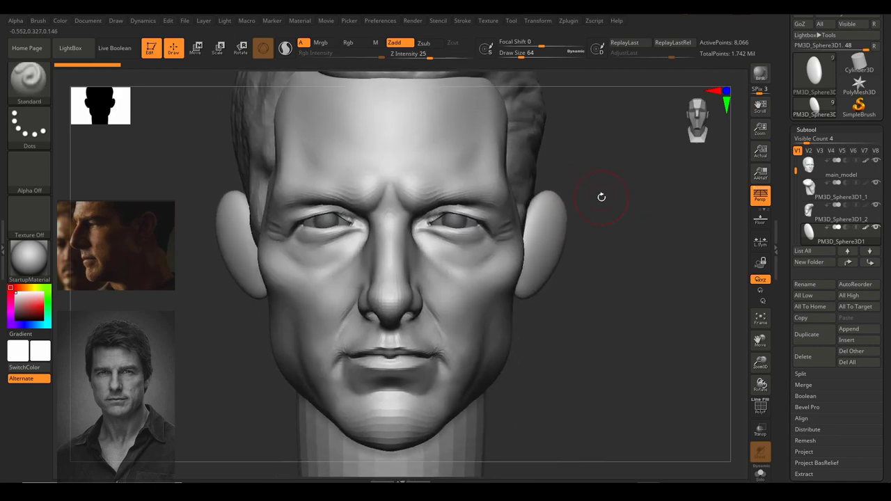
pyautogui.keyDown('alt'); pyautogui.click(405, 280); pyautogui.keyUp('alt')
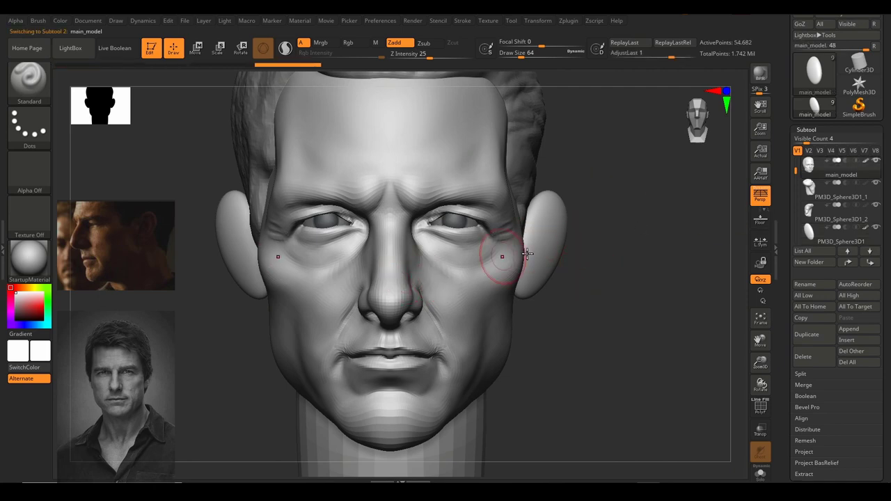
pyautogui.moveTo(795, 161); pyautogui.dragTo(796, 159)
pyautogui.moveTo(828, 176)
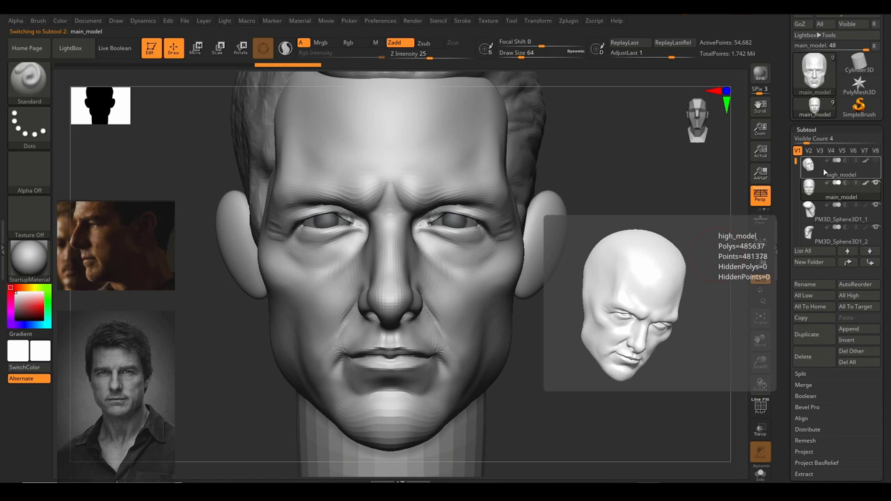
pyautogui.click(825, 173)
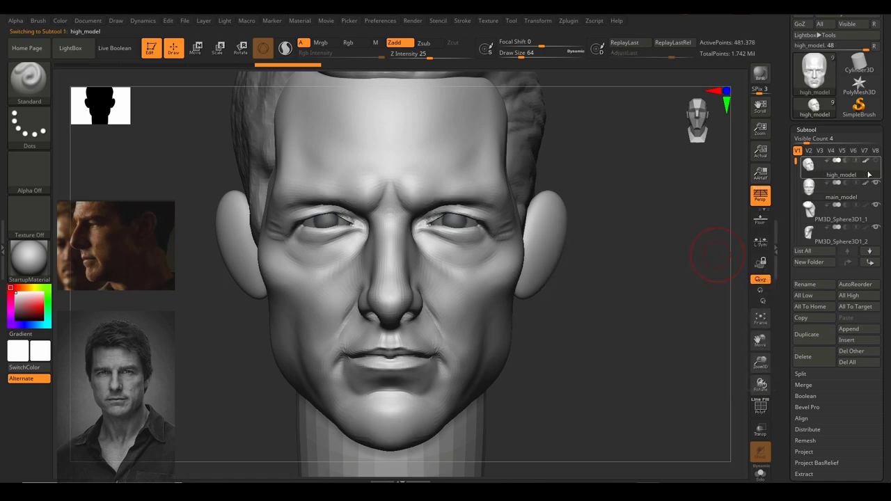
pyautogui.click(805, 359)
pyautogui.click(729, 379)
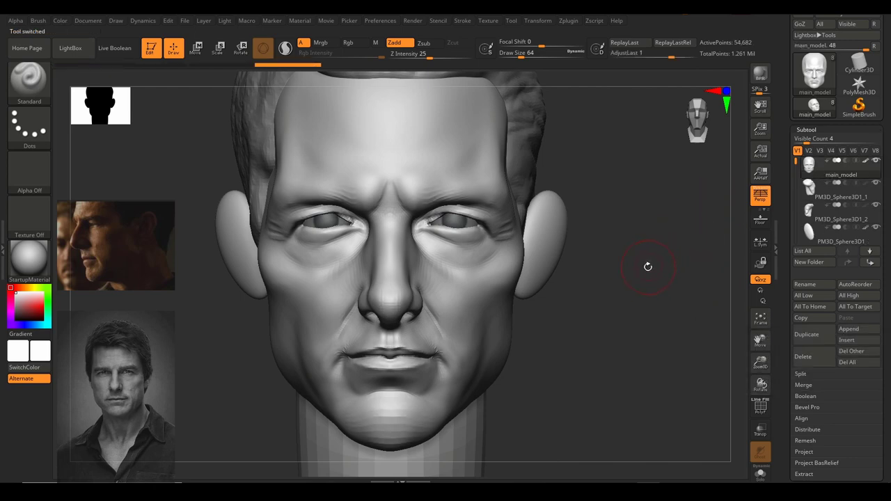
# Examine the eye sockets from below, checking the upper eyelid arcs and how far the outer eye corners wrap back.
pyautogui.moveTo(647, 266)
pyautogui.mouseDown()
pyautogui.moveTo(617, 263)
pyautogui.moveTo(643, 263)
pyautogui.mouseUp()
pyautogui.keyDown('ctrl'); pyautogui.moveTo(593, 276); pyautogui.dragTo(527, 264, button='right'); pyautogui.keyUp('ctrl')
pyautogui.moveTo(527, 264)
pyautogui.keyDown('alt'); pyautogui.mouseDown(button='right')
pyautogui.moveTo(587, 234)
pyautogui.moveTo(551, 302)
pyautogui.moveTo(583, 293)
pyautogui.moveTo(557, 309)
pyautogui.moveTo(571, 313)
pyautogui.moveTo(571, 276)
pyautogui.moveTo(552, 255)
pyautogui.moveTo(593, 258)
pyautogui.moveTo(568, 313)
pyautogui.mouseUp(button='right'); pyautogui.keyUp('alt')
pyautogui.rightClick(560, 308)
pyautogui.moveTo(568, 313); pyautogui.dragTo(615, 241, button='right')
pyautogui.keyDown('ctrl'); pyautogui.moveTo(616, 240); pyautogui.dragTo(637, 284, button='right'); pyautogui.keyUp('ctrl')
pyautogui.moveTo(636, 284); pyautogui.dragTo(639, 274)
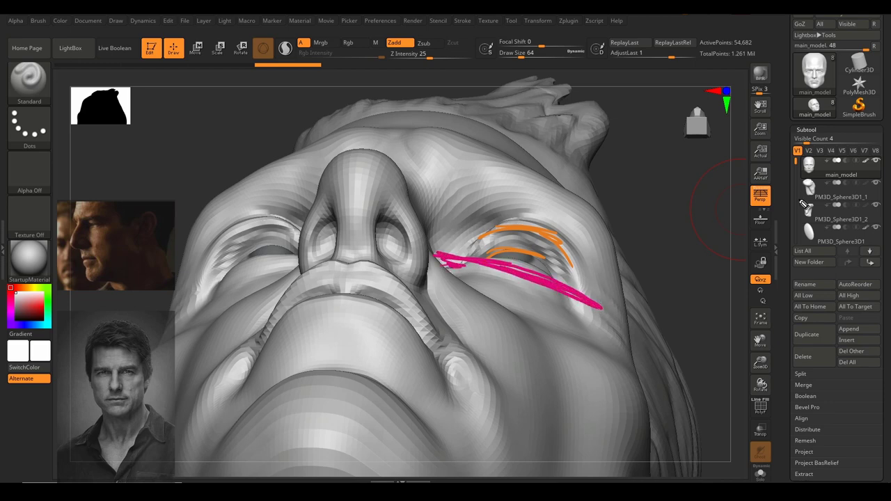
pyautogui.hotkey('ctrl', 'shift', '7')
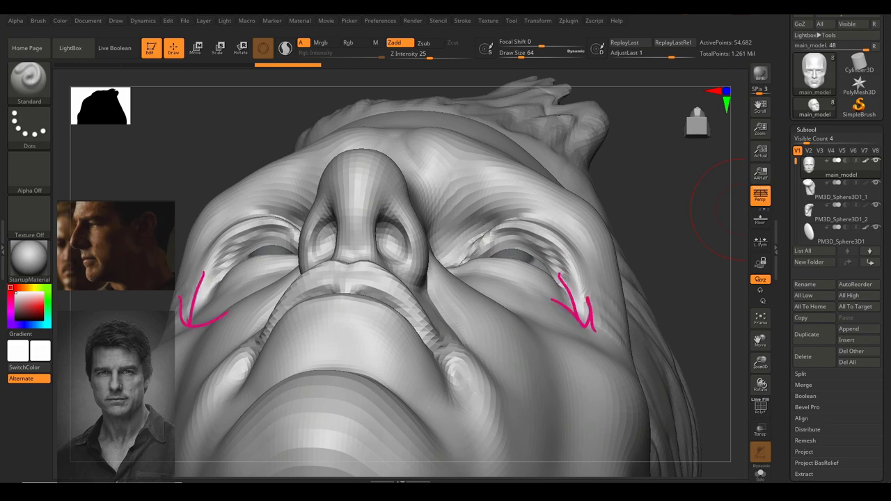
pyautogui.hotkey('ctrl', 'shift', '7')
pyautogui.moveTo(652, 234)
pyautogui.mouseDown()
pyautogui.moveTo(645, 246)
pyautogui.moveTo(661, 245)
pyautogui.moveTo(645, 228)
pyautogui.moveTo(627, 236)
pyautogui.moveTo(667, 223)
pyautogui.moveTo(666, 241)
pyautogui.moveTo(607, 226)
pyautogui.mouseUp()
# Reduce the Standard brush's draw size to about 62 for work around the eyes.
pyautogui.press('space')
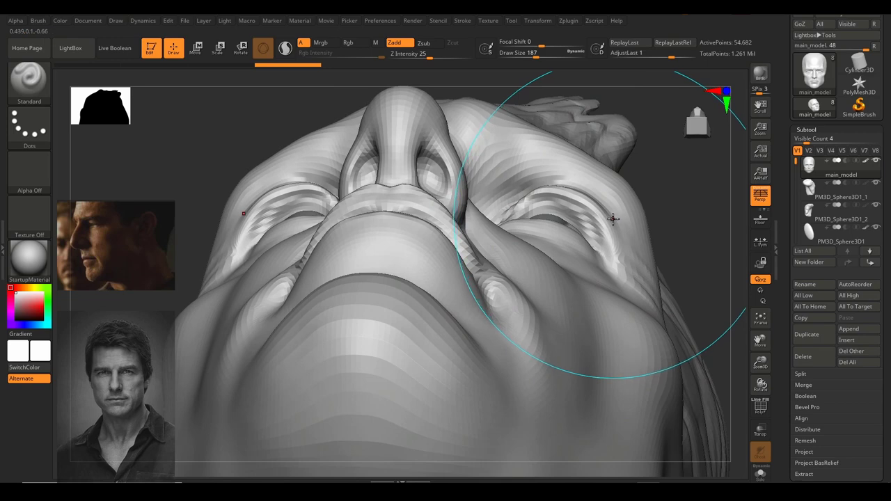
pyautogui.moveTo(677, 203); pyautogui.dragTo(626, 220)
pyautogui.press('s')
pyautogui.keyDown('alt'); pyautogui.moveTo(559, 159); pyautogui.dragTo(551, 181); pyautogui.keyUp('alt')
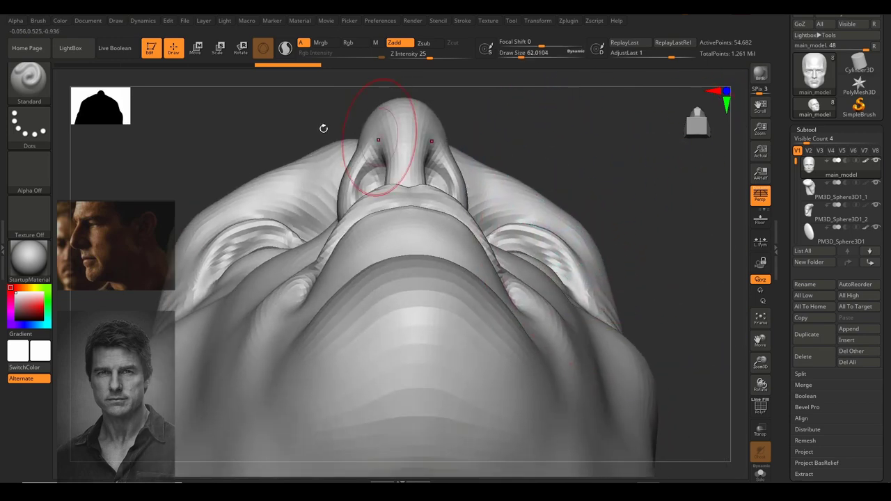
# Open the hotkey preferences and load a hotkeys file.
pyautogui.click(40, 87)
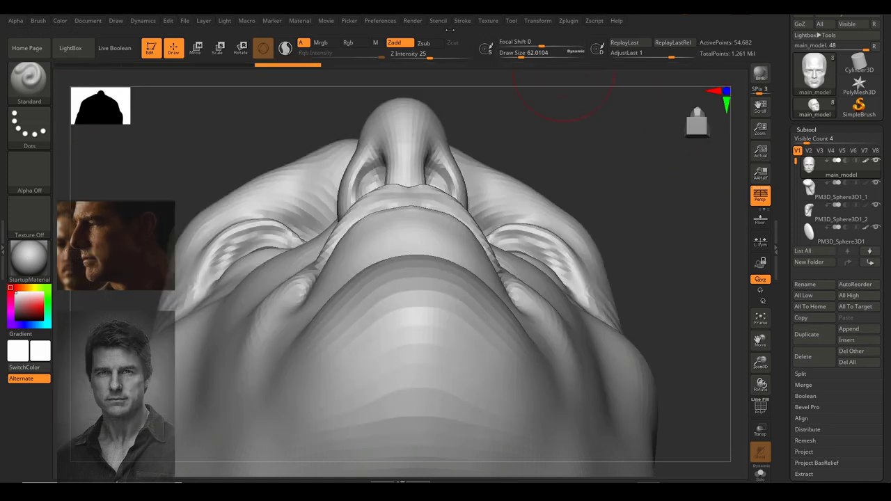
pyautogui.click(381, 22)
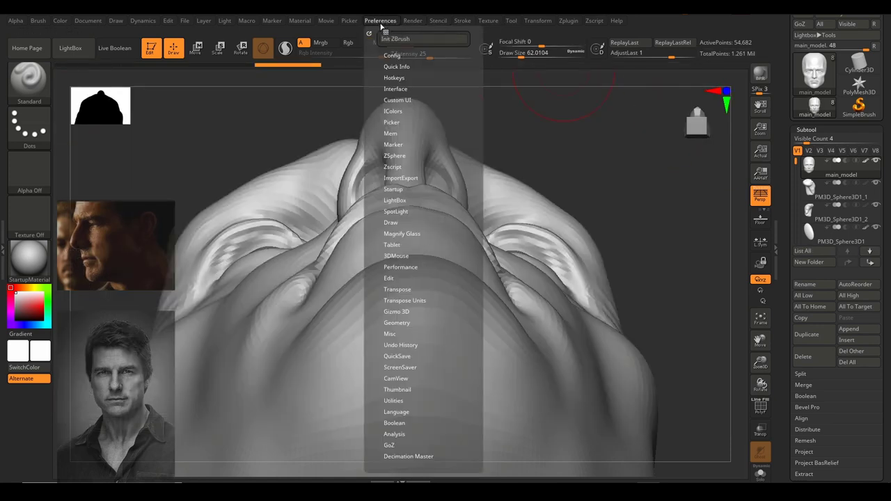
pyautogui.click(402, 78)
pyautogui.click(408, 100)
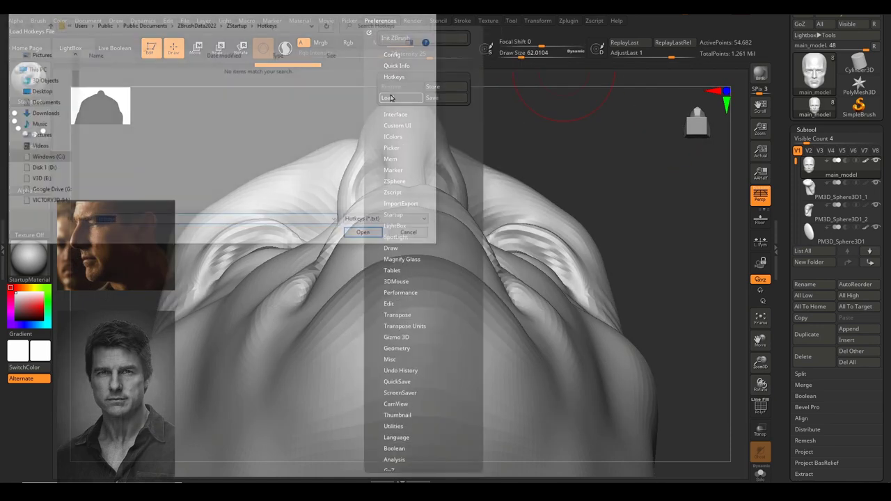
pyautogui.moveTo(71, 82); pyautogui.dragTo(67, 66)
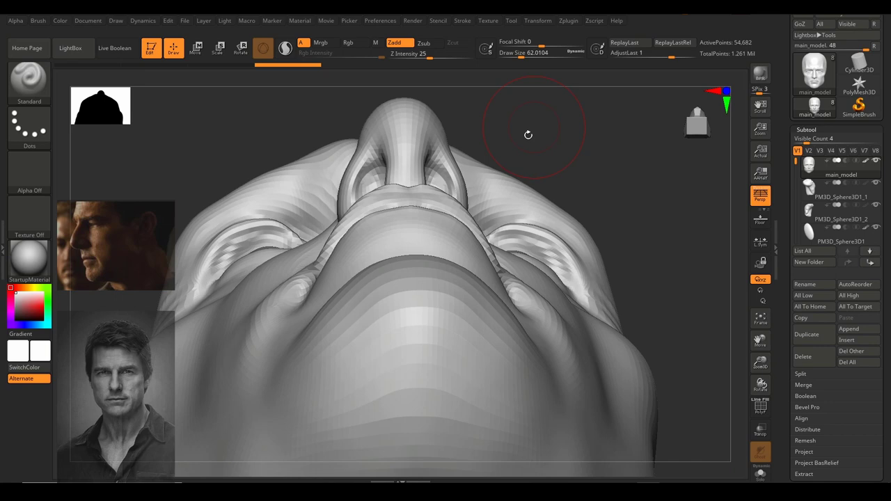
pyautogui.moveTo(528, 134)
pyautogui.mouseDown()
pyautogui.moveTo(522, 103)
pyautogui.moveTo(511, 119)
pyautogui.moveTo(539, 140)
pyautogui.mouseUp()
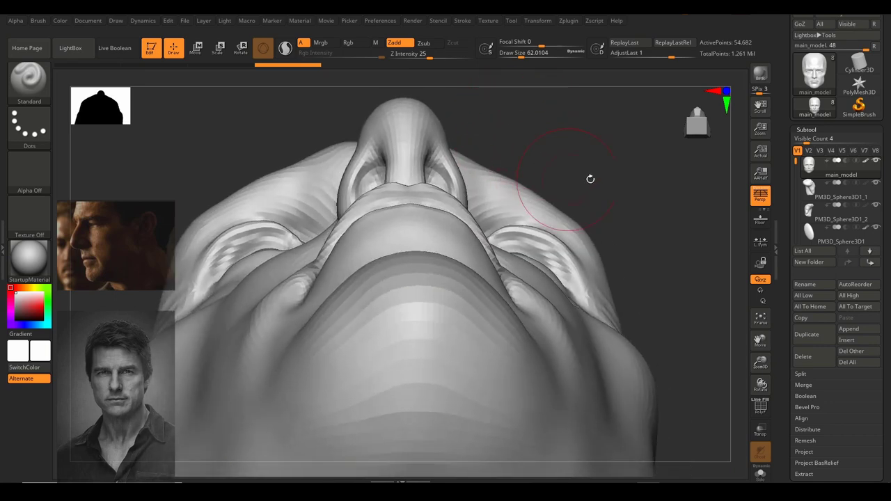
# Reshape the outer eye sockets from below using the Move brush at a draw size of about 87.
pyautogui.press('b')
pyautogui.press('m')
pyautogui.press('v')
pyautogui.moveTo(644, 278); pyautogui.dragTo(632, 282)
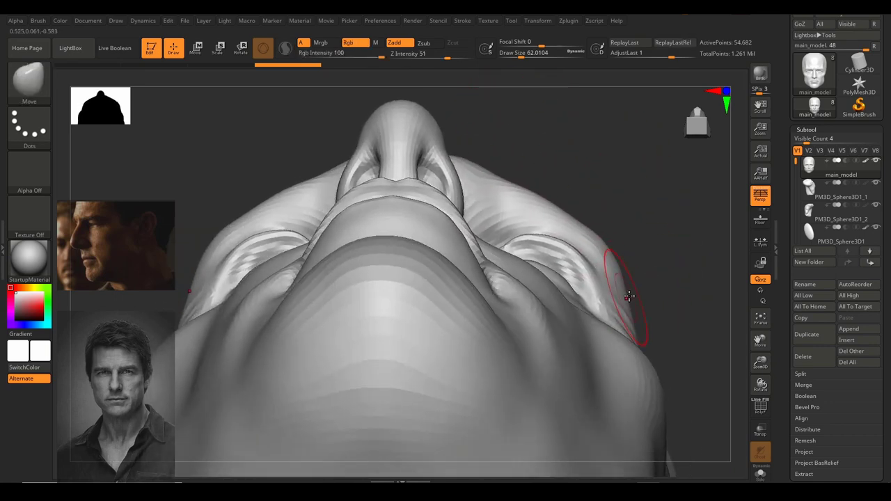
pyautogui.press('s')
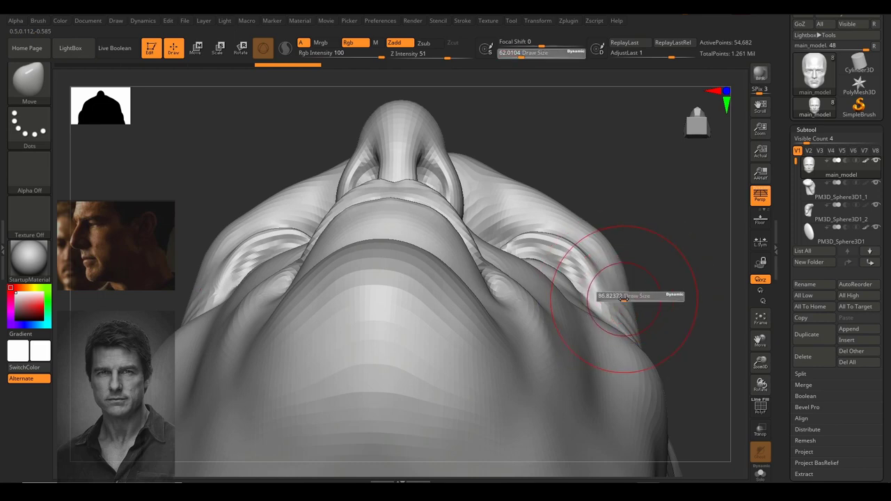
pyautogui.moveTo(624, 299); pyautogui.dragTo(617, 295, button='right')
pyautogui.moveTo(652, 215); pyautogui.dragTo(666, 217)
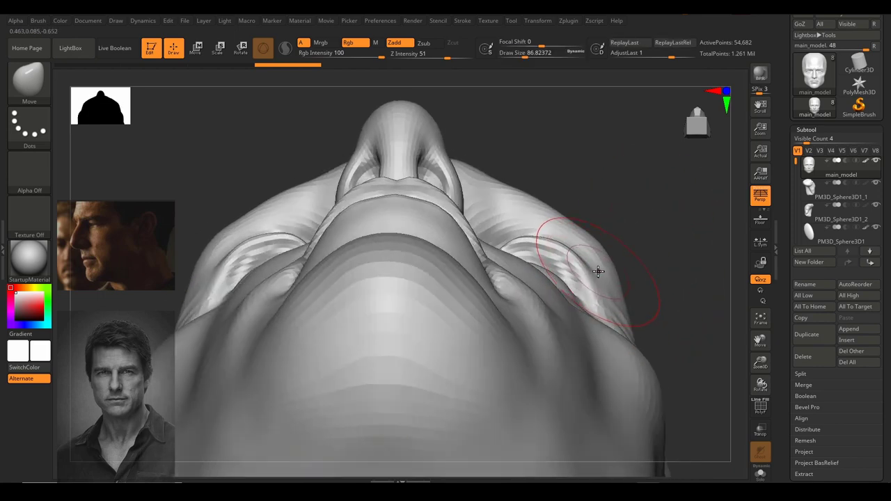
pyautogui.moveTo(665, 249); pyautogui.dragTo(660, 273)
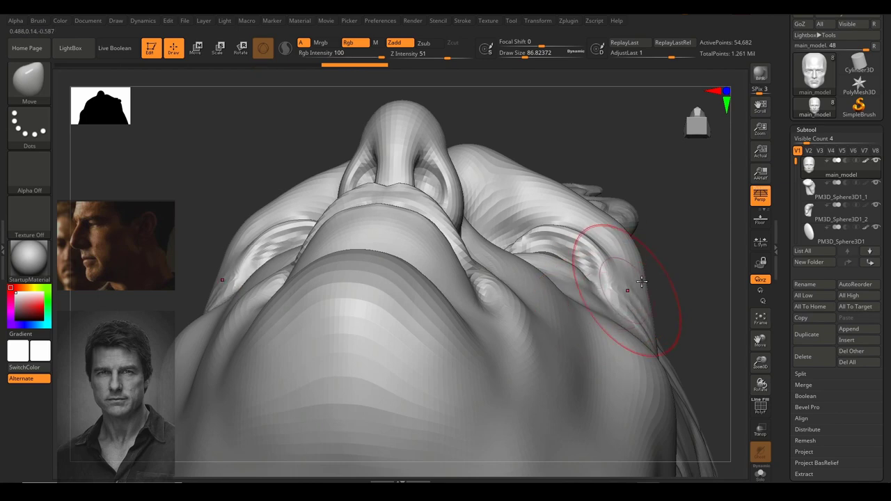
pyautogui.moveTo(642, 281); pyautogui.dragTo(651, 231, button='right')
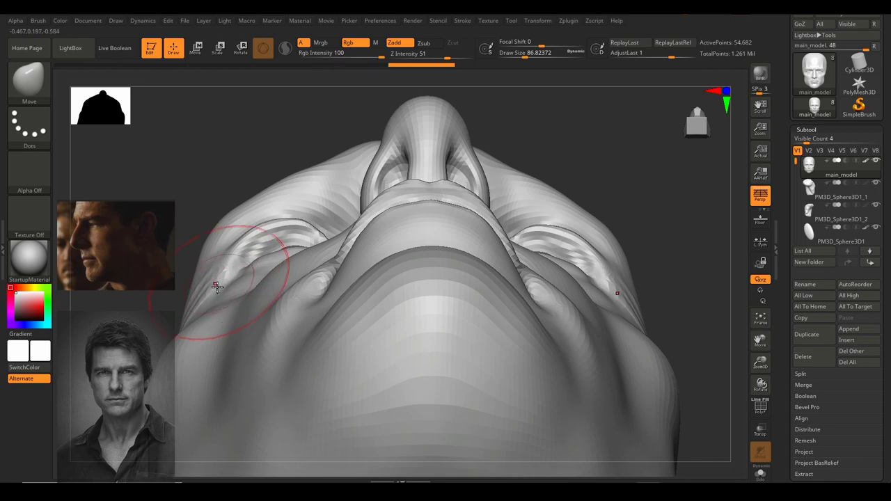
# Refine the eyelids and outer eye corners from below and the side using the Move brush at draw size about 51.
pyautogui.moveTo(205, 174)
pyautogui.mouseDown()
pyautogui.moveTo(218, 192)
pyautogui.moveTo(200, 234)
pyautogui.moveTo(209, 232)
pyautogui.mouseUp()
pyautogui.press('s')
pyautogui.moveTo(262, 255); pyautogui.dragTo(256, 255)
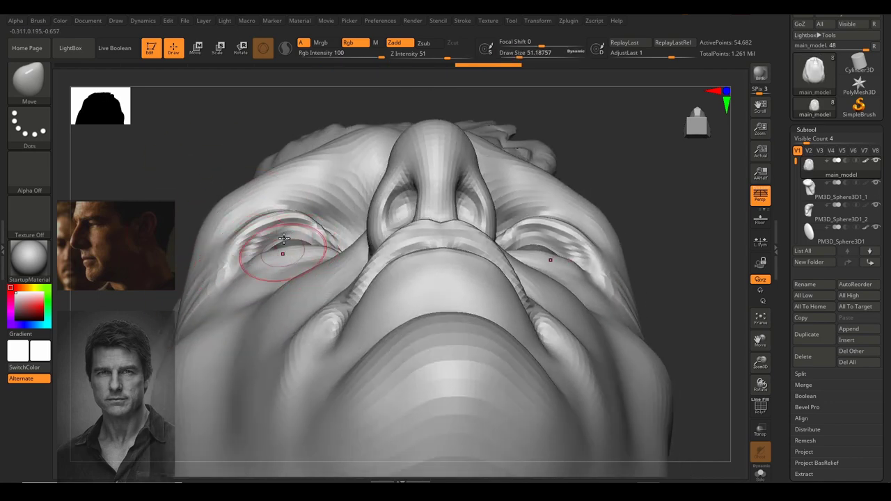
pyautogui.moveTo(235, 159); pyautogui.dragTo(213, 160)
pyautogui.moveTo(213, 160); pyautogui.dragTo(241, 190, button='right')
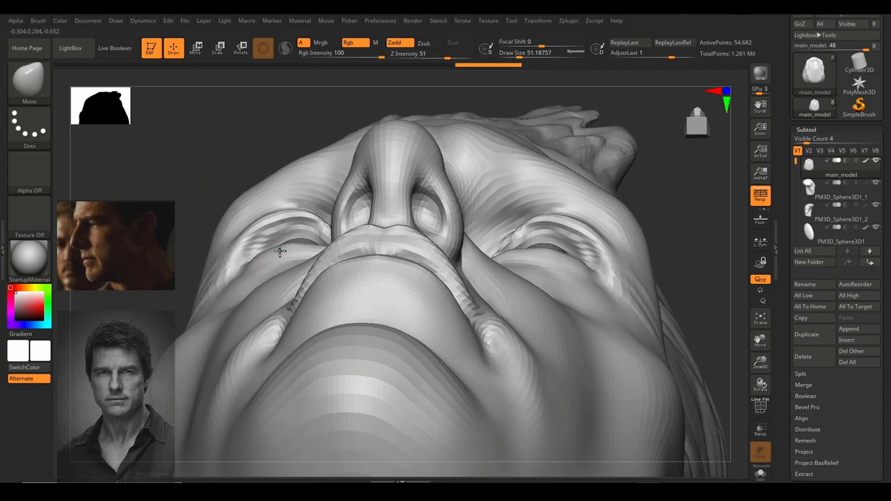
pyautogui.moveTo(280, 252)
pyautogui.mouseDown(button='right')
pyautogui.moveTo(359, 291)
pyautogui.moveTo(370, 237)
pyautogui.mouseUp(button='right')
pyautogui.moveTo(621, 241); pyautogui.dragTo(590, 236, button='right')
pyautogui.moveTo(213, 288)
pyautogui.mouseDown(button='right')
pyautogui.moveTo(293, 211)
pyautogui.moveTo(577, 251)
pyautogui.moveTo(533, 241)
pyautogui.moveTo(634, 268)
pyautogui.moveTo(702, 216)
pyautogui.moveTo(550, 245)
pyautogui.mouseUp(button='right')
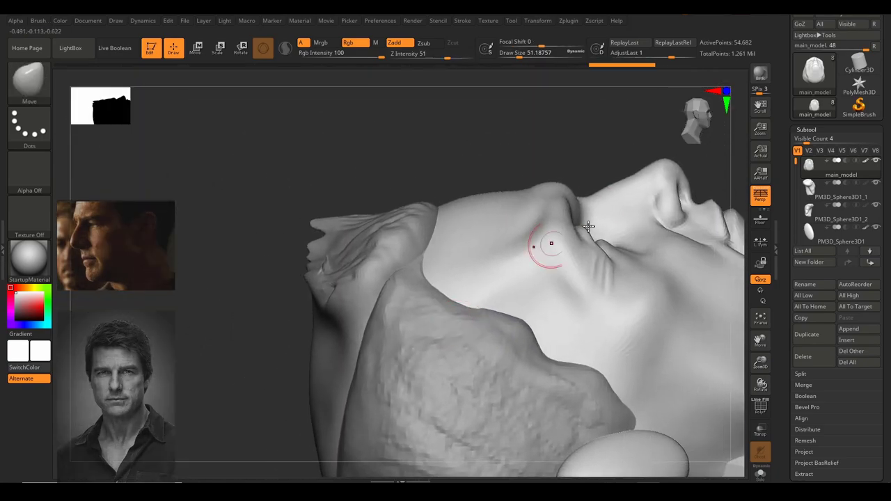
# Examine the eyelids, nose bridge and outer eye corners from below, in three-quarter view and in profile.
pyautogui.moveTo(537, 209); pyautogui.dragTo(203, 300, button='right')
pyautogui.keyDown('alt'); pyautogui.moveTo(527, 282); pyautogui.dragTo(668, 171); pyautogui.keyUp('alt')
pyautogui.moveTo(657, 286)
pyautogui.mouseDown()
pyautogui.moveTo(653, 186)
pyautogui.moveTo(650, 253)
pyautogui.moveTo(644, 248)
pyautogui.moveTo(653, 239)
pyautogui.moveTo(829, 249)
pyautogui.mouseUp()
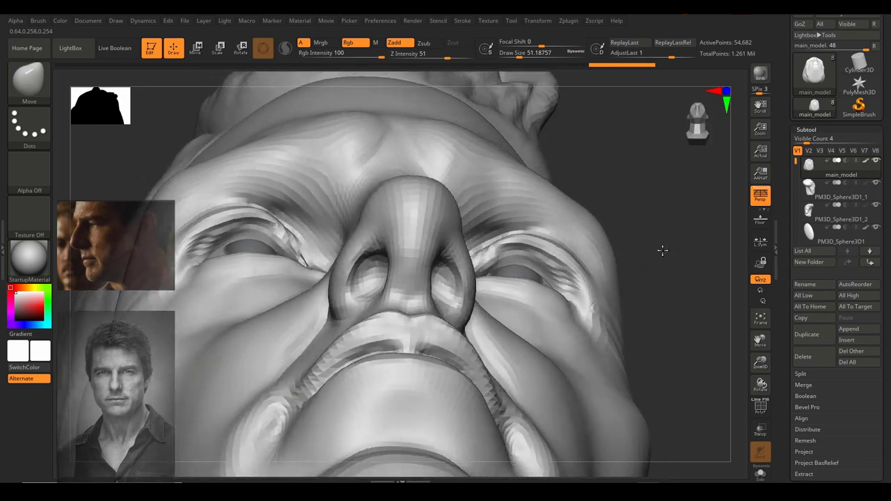
pyautogui.keyDown('alt'); pyautogui.moveTo(663, 250); pyautogui.dragTo(637, 235); pyautogui.keyUp('alt')
pyautogui.moveTo(578, 261); pyautogui.dragTo(545, 275, button='right')
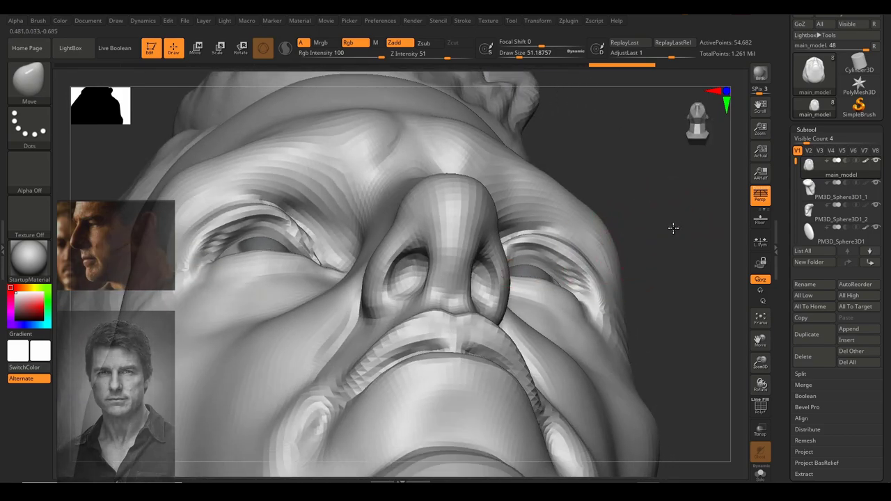
pyautogui.moveTo(674, 228)
pyautogui.mouseDown()
pyautogui.moveTo(662, 302)
pyautogui.moveTo(602, 300)
pyautogui.mouseUp()
pyautogui.moveTo(333, 300)
pyautogui.mouseDown()
pyautogui.moveTo(308, 276)
pyautogui.moveTo(316, 323)
pyautogui.moveTo(336, 344)
pyautogui.moveTo(307, 340)
pyautogui.moveTo(320, 274)
pyautogui.moveTo(306, 270)
pyautogui.moveTo(298, 296)
pyautogui.moveTo(268, 304)
pyautogui.mouseUp()
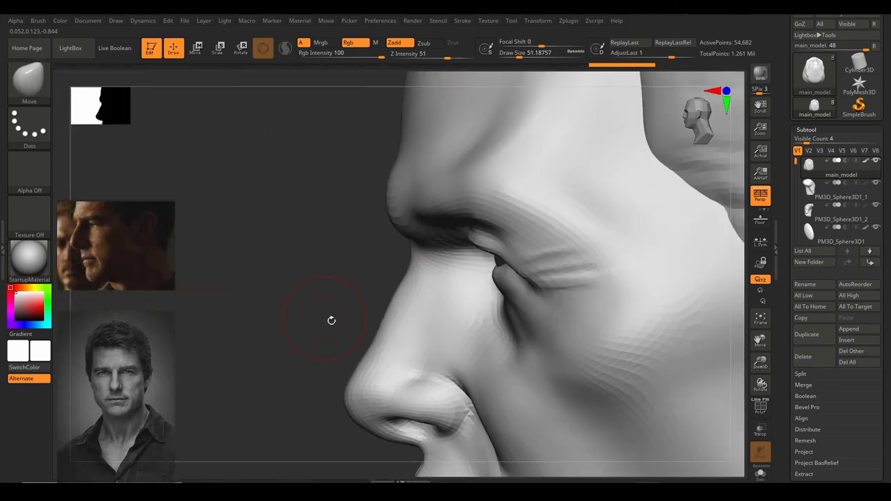
pyautogui.moveTo(332, 321); pyautogui.dragTo(535, 204, button='right')
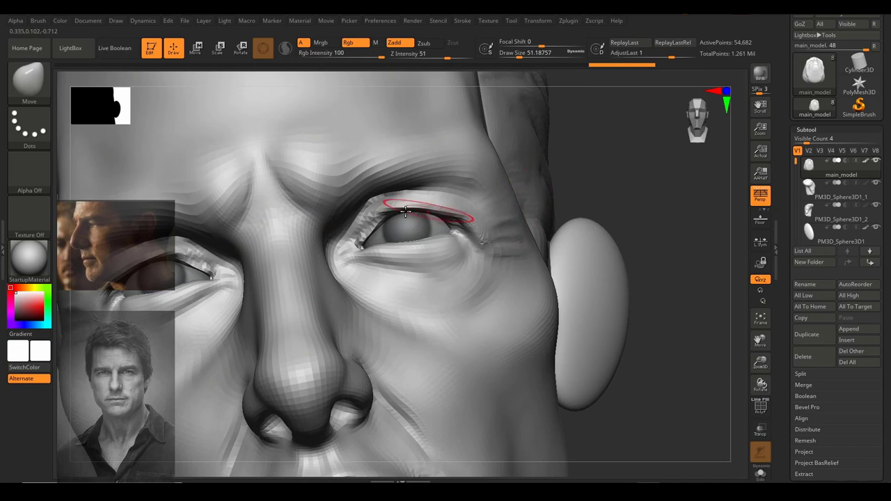
pyautogui.moveTo(669, 240); pyautogui.dragTo(619, 209)
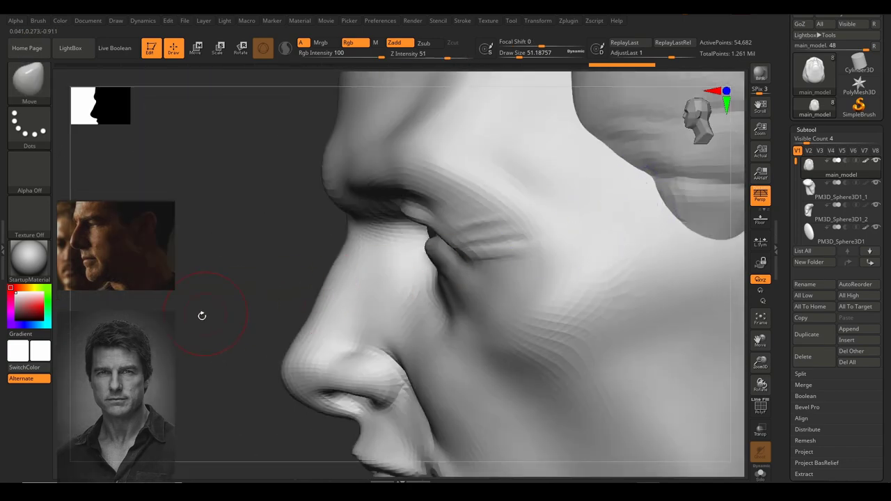
pyautogui.moveTo(201, 314); pyautogui.dragTo(241, 290)
pyautogui.moveTo(573, 253); pyautogui.dragTo(545, 237)
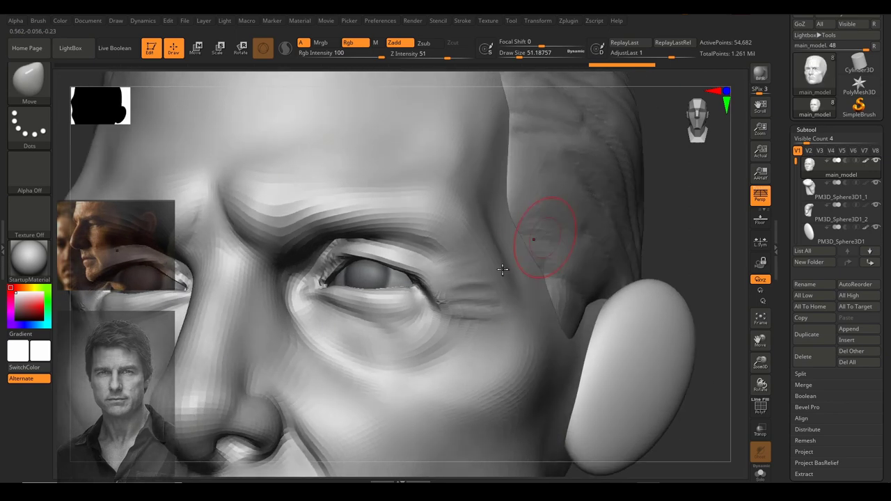
# Try a Standard brush stroke along the lower eyelid at a draw size of about 27, then undo it.
pyautogui.press('s')
pyautogui.moveTo(383, 287); pyautogui.dragTo(378, 288)
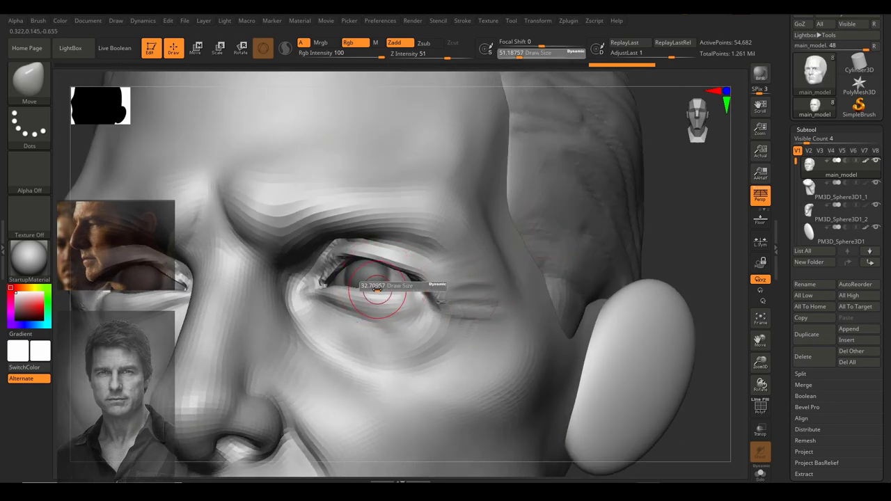
pyautogui.click(19, 89)
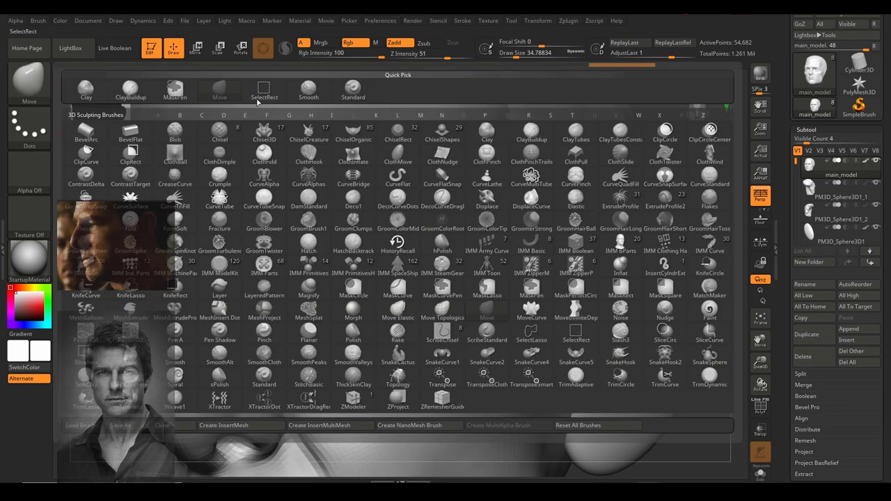
pyautogui.click(372, 97)
pyautogui.press('s')
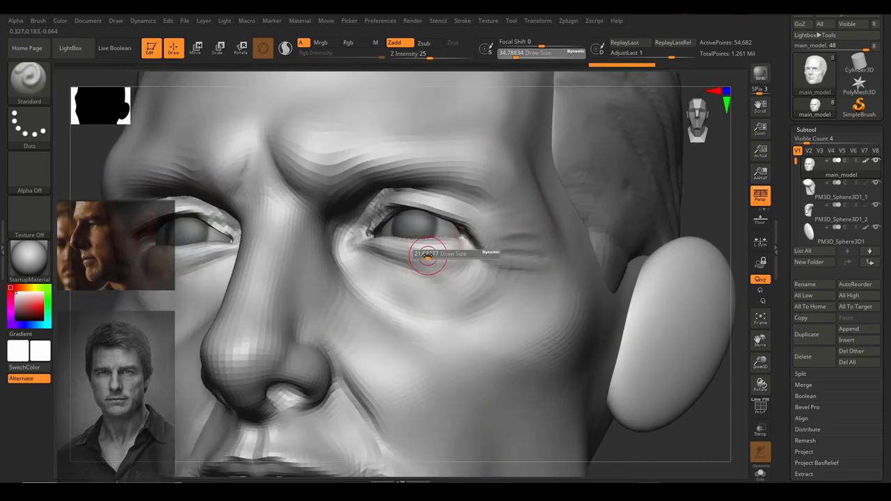
pyautogui.moveTo(430, 255); pyautogui.dragTo(429, 256)
pyautogui.moveTo(451, 255)
pyautogui.mouseDown()
pyautogui.moveTo(468, 255)
pyautogui.moveTo(410, 260)
pyautogui.moveTo(441, 248)
pyautogui.moveTo(481, 262)
pyautogui.mouseUp()
pyautogui.hotkey('ctrl', 'z')
# Mask the lower eyelid and outer eye corner with the MaskPen, enlarging the draw size to about 46.
pyautogui.moveTo(616, 239); pyautogui.dragTo(704, 215, button='right')
pyautogui.moveTo(363, 283)
pyautogui.keyDown('ctrl'); pyautogui.mouseDown()
pyautogui.moveTo(300, 292)
pyautogui.moveTo(327, 319)
pyautogui.moveTo(418, 285)
pyautogui.moveTo(409, 313)
pyautogui.moveTo(390, 301)
pyautogui.mouseUp(); pyautogui.keyUp('ctrl')
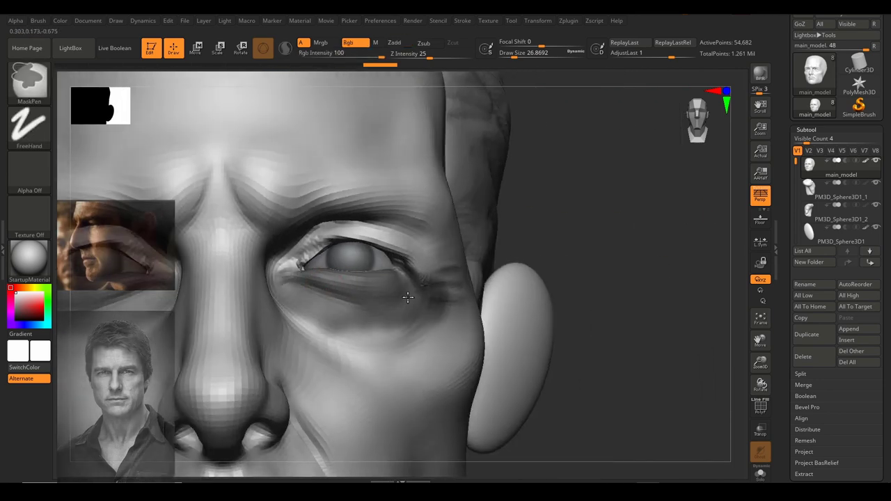
pyautogui.moveTo(306, 315)
pyautogui.keyDown('ctrl'); pyautogui.mouseDown()
pyautogui.moveTo(374, 293)
pyautogui.moveTo(272, 298)
pyautogui.moveTo(311, 299)
pyautogui.moveTo(308, 348)
pyautogui.moveTo(455, 303)
pyautogui.moveTo(436, 269)
pyautogui.mouseUp(); pyautogui.keyUp('ctrl')
pyautogui.press('s')
pyautogui.moveTo(672, 233); pyautogui.dragTo(619, 224)
pyautogui.moveTo(411, 244)
pyautogui.keyDown('ctrl'); pyautogui.mouseDown()
pyautogui.moveTo(456, 244)
pyautogui.moveTo(455, 260)
pyautogui.moveTo(465, 243)
pyautogui.mouseUp(); pyautogui.keyUp('ctrl')
pyautogui.moveTo(97, 308); pyautogui.dragTo(220, 257)
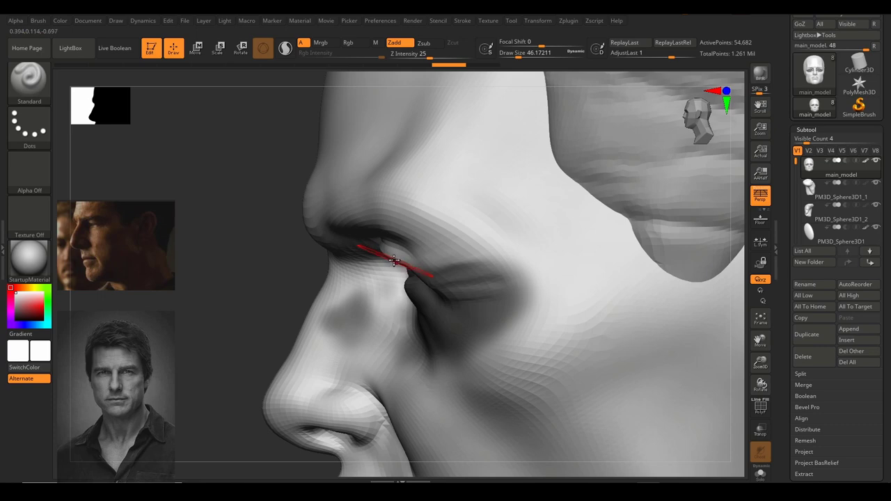
# Adjust the upper eyelid and inner eye corner around the mask using the Move brush at draw size about 101.
pyautogui.press('b')
pyautogui.press('m')
pyautogui.press('v')
pyautogui.press('s')
pyautogui.moveTo(391, 260); pyautogui.dragTo(400, 260)
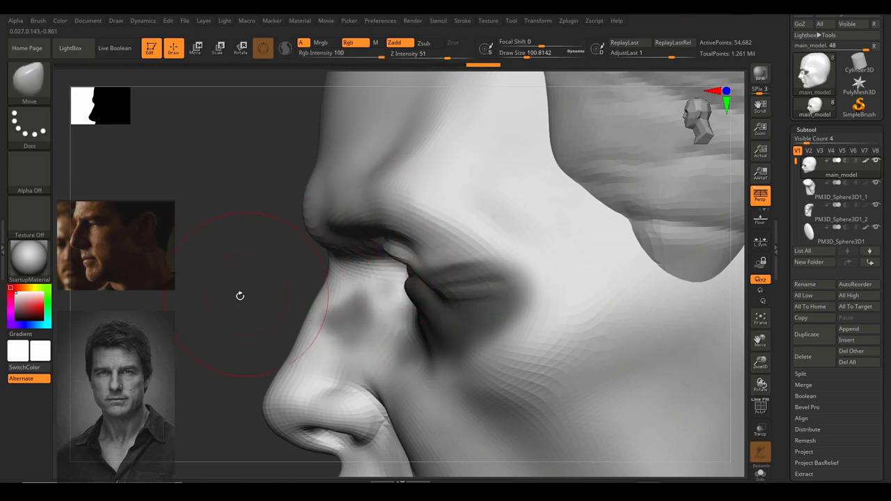
pyautogui.moveTo(393, 261); pyautogui.dragTo(405, 260)
pyautogui.moveTo(240, 300); pyautogui.dragTo(572, 183)
pyautogui.moveTo(379, 272); pyautogui.dragTo(342, 305)
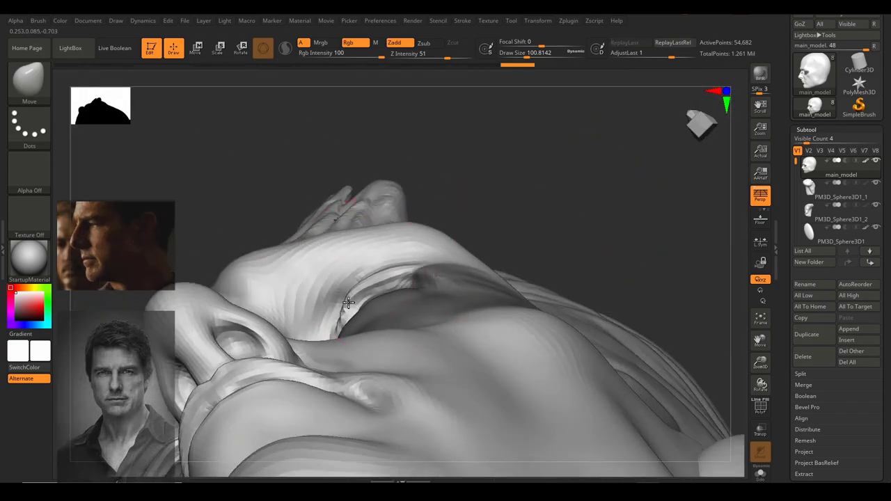
# Try a small Move brush adjustment at the outer eye corner in profile at draw size about 101, then undo it.
pyautogui.moveTo(566, 195)
pyautogui.mouseDown()
pyautogui.moveTo(573, 226)
pyautogui.moveTo(563, 235)
pyautogui.moveTo(581, 238)
pyautogui.moveTo(572, 239)
pyautogui.mouseUp()
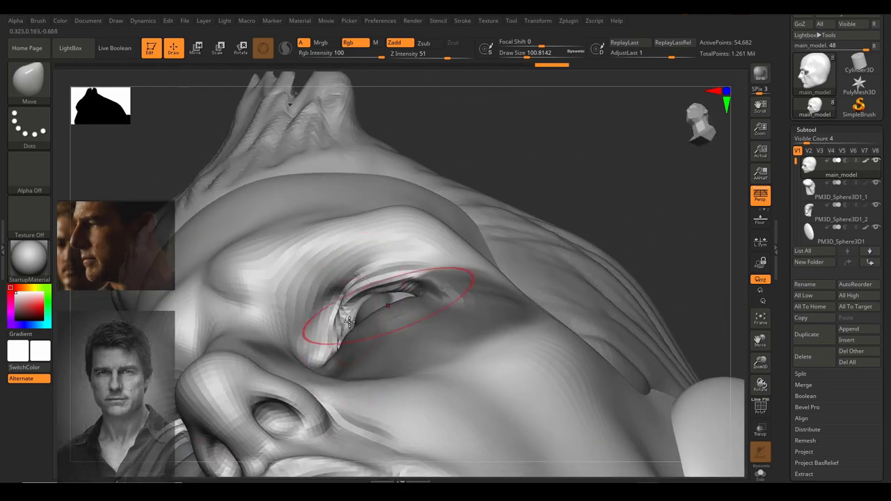
pyautogui.moveTo(596, 165); pyautogui.dragTo(627, 235)
pyautogui.keyDown('alt'); pyautogui.moveTo(378, 249); pyautogui.dragTo(419, 211, button='right'); pyautogui.keyUp('alt')
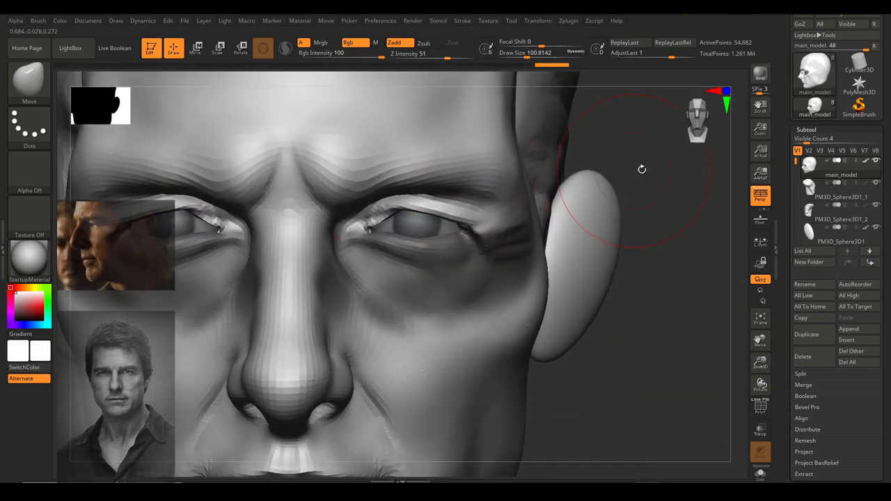
pyautogui.moveTo(641, 169); pyautogui.dragTo(591, 175)
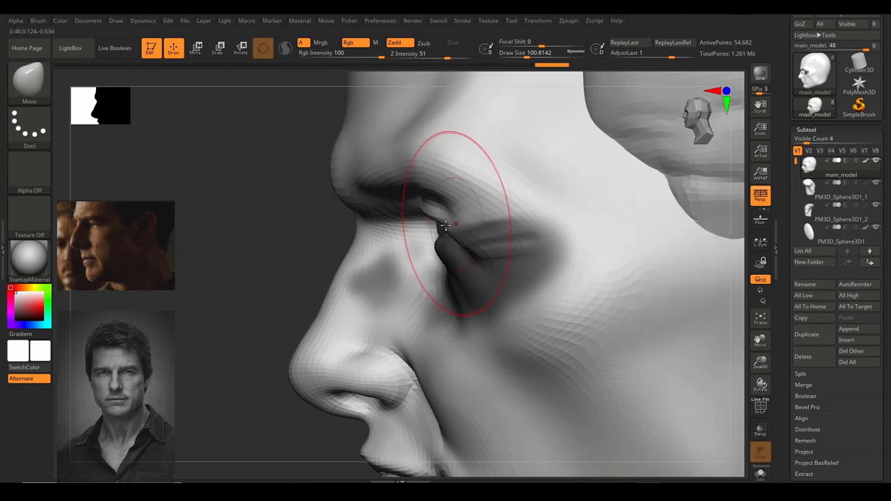
pyautogui.moveTo(441, 228)
pyautogui.mouseDown()
pyautogui.moveTo(429, 229)
pyautogui.moveTo(443, 224)
pyautogui.mouseUp()
pyautogui.hotkey('ctrl', 'z')
pyautogui.moveTo(245, 252); pyautogui.dragTo(299, 250)
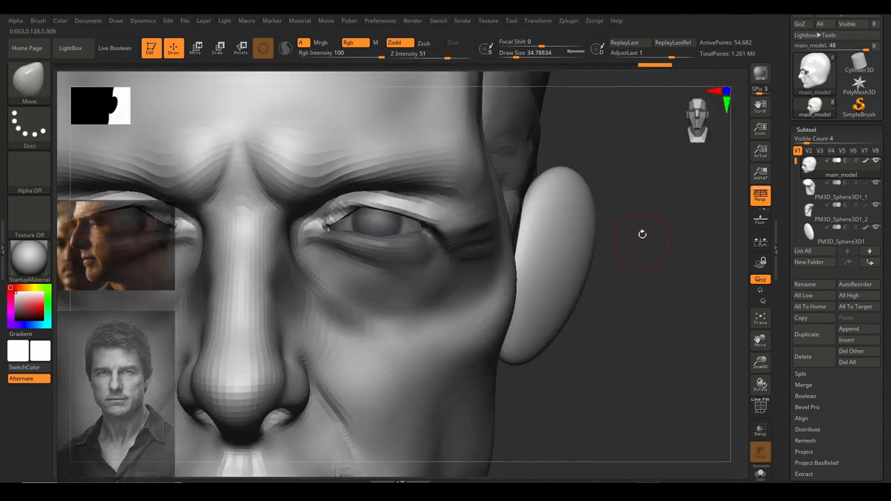
# Try a Move brush stroke along the upper eyelid as seen from below the chin, then undo it.
pyautogui.moveTo(641, 235); pyautogui.dragTo(571, 195, button='right')
pyautogui.press('s')
pyautogui.moveTo(380, 214); pyautogui.dragTo(389, 213)
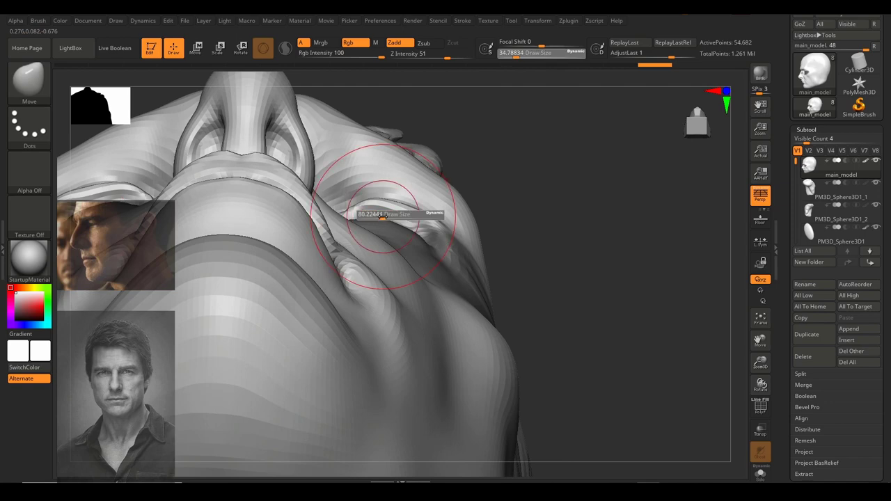
pyautogui.moveTo(592, 249); pyautogui.dragTo(498, 246, button='right')
pyautogui.press('s')
pyautogui.click(409, 209)
pyautogui.moveTo(409, 209)
pyautogui.mouseDown()
pyautogui.moveTo(398, 209)
pyautogui.moveTo(415, 216)
pyautogui.moveTo(370, 207)
pyautogui.mouseUp()
pyautogui.hotkey('ctrl', 'z')
pyautogui.press('s')
# Examine the whole head in front and three-quarter views, and the eye area from below.
pyautogui.moveTo(608, 192); pyautogui.dragTo(605, 229)
pyautogui.keyDown('ctrl'); pyautogui.moveTo(586, 240); pyautogui.dragTo(593, 227, button='right'); pyautogui.keyUp('ctrl')
pyautogui.moveTo(645, 230); pyautogui.dragTo(606, 235)
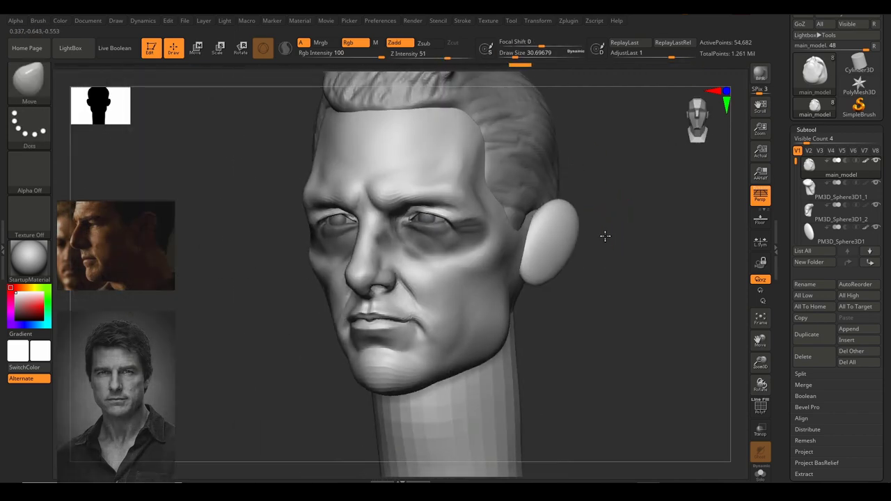
pyautogui.keyDown('ctrl'); pyautogui.moveTo(607, 241); pyautogui.dragTo(611, 261, button='right'); pyautogui.keyUp('ctrl')
pyautogui.moveTo(627, 253); pyautogui.dragTo(591, 183)
pyautogui.keyDown('alt'); pyautogui.moveTo(591, 184); pyautogui.dragTo(583, 326, button='right'); pyautogui.keyUp('alt')
pyautogui.keyDown('ctrl'); pyautogui.moveTo(578, 233); pyautogui.dragTo(573, 272, button='right'); pyautogui.keyUp('ctrl')
pyautogui.moveTo(572, 272)
pyautogui.mouseDown()
pyautogui.moveTo(583, 248)
pyautogui.moveTo(631, 303)
pyautogui.moveTo(670, 317)
pyautogui.mouseUp()
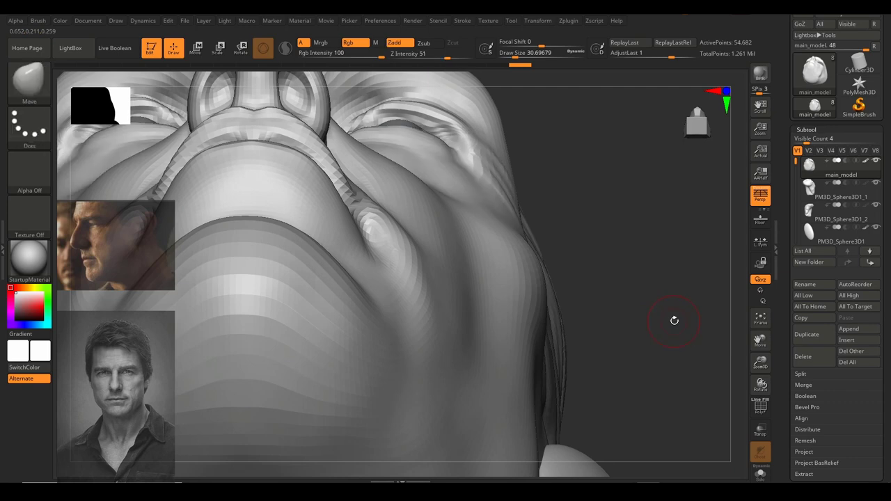
# Adjust the outer upper eyelid from below with the Move brush at draw size about 97, undoing the last stroke at about 77.
pyautogui.keyDown('alt'); pyautogui.moveTo(560, 220); pyautogui.dragTo(607, 286, button='right'); pyautogui.keyUp('alt')
pyautogui.press('s')
pyautogui.moveTo(499, 188); pyautogui.dragTo(489, 183)
pyautogui.press('s')
pyautogui.moveTo(444, 166); pyautogui.dragTo(450, 166)
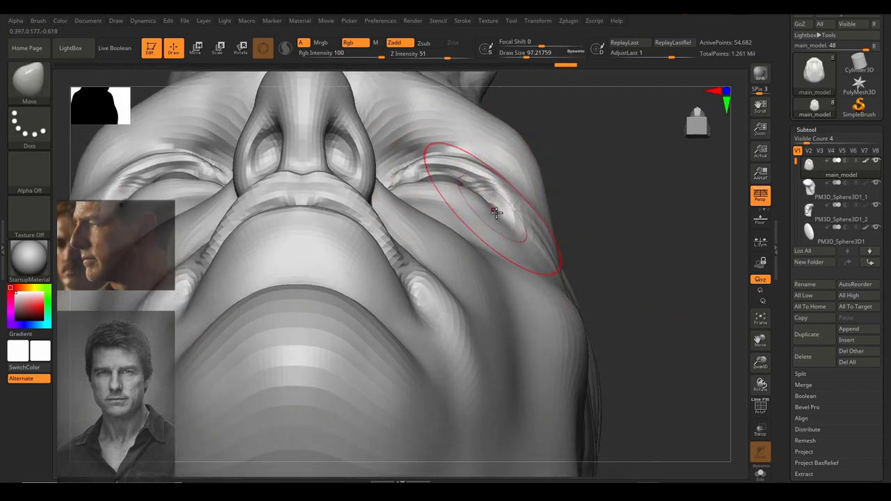
pyautogui.press('s')
pyautogui.moveTo(497, 213); pyautogui.dragTo(493, 213)
pyautogui.moveTo(505, 209); pyautogui.dragTo(509, 214)
pyautogui.hotkey('ctrl', 'z')
# Examine the eyelids and overall face shape while turning the head from front to profile.
pyautogui.moveTo(661, 174)
pyautogui.mouseDown()
pyautogui.moveTo(627, 169)
pyautogui.moveTo(622, 211)
pyautogui.mouseUp()
pyautogui.keyDown('ctrl'); pyautogui.moveTo(598, 209); pyautogui.dragTo(523, 184, button='right'); pyautogui.keyUp('ctrl')
pyautogui.keyDown('ctrl'); pyautogui.moveTo(620, 197); pyautogui.dragTo(647, 231, button='right'); pyautogui.keyUp('ctrl')
pyautogui.moveTo(676, 224); pyautogui.dragTo(637, 233)
pyautogui.moveTo(637, 233)
pyautogui.keyDown('alt'); pyautogui.mouseDown(button='right')
pyautogui.moveTo(630, 221)
pyautogui.moveTo(636, 228)
pyautogui.mouseUp(button='right'); pyautogui.keyUp('alt')
pyautogui.keyDown('alt'); pyautogui.moveTo(635, 228); pyautogui.dragTo(603, 233, button='right'); pyautogui.keyUp('alt')
pyautogui.moveTo(655, 217); pyautogui.dragTo(589, 221)
pyautogui.keyDown('alt'); pyautogui.moveTo(589, 221); pyautogui.dragTo(562, 217, button='right'); pyautogui.keyUp('alt')
# Reshape the upper eyelid's outer corner in profile with the Move brush, using draw sizes of about 25 and 49.
pyautogui.keyDown('ctrl'); pyautogui.moveTo(276, 297); pyautogui.dragTo(499, 202, button='right'); pyautogui.keyUp('ctrl')
pyautogui.moveTo(499, 202)
pyautogui.keyDown('alt'); pyautogui.mouseDown(button='right')
pyautogui.moveTo(467, 265)
pyautogui.moveTo(410, 275)
pyautogui.moveTo(432, 270)
pyautogui.mouseUp(button='right'); pyautogui.keyUp('alt')
pyautogui.keyDown('alt'); pyautogui.moveTo(432, 271); pyautogui.dragTo(460, 281, button='right'); pyautogui.keyUp('alt')
pyautogui.press('s')
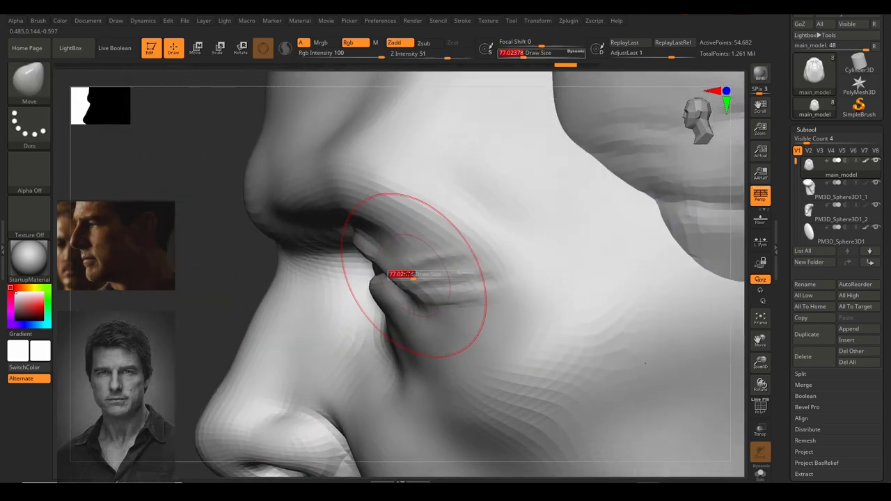
pyautogui.moveTo(414, 277); pyautogui.dragTo(396, 278)
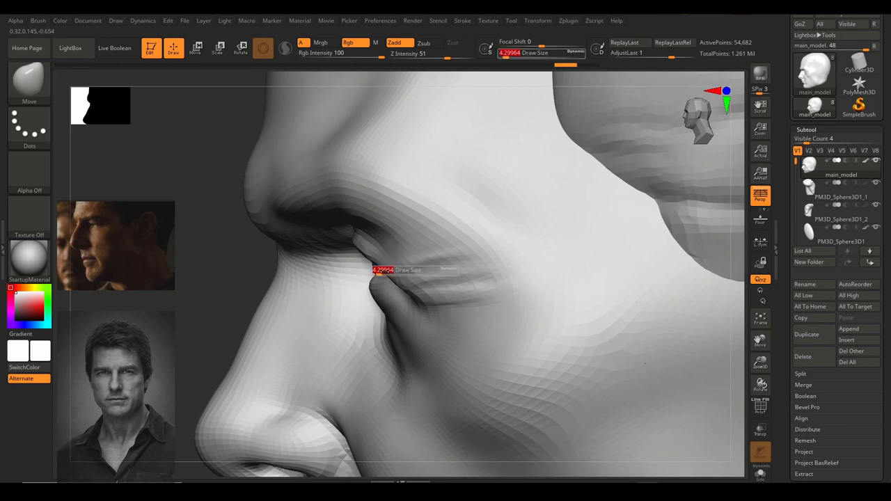
pyautogui.moveTo(385, 271); pyautogui.dragTo(411, 279)
pyautogui.press('s')
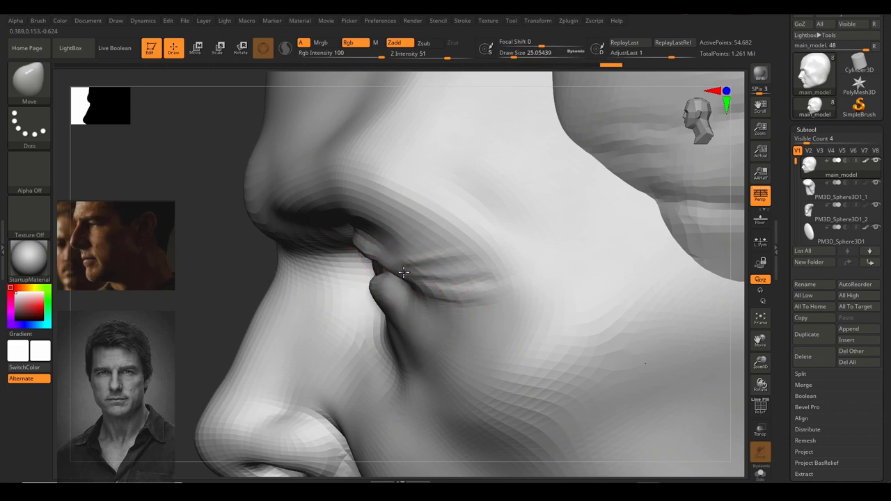
pyautogui.press('s')
pyautogui.moveTo(398, 273); pyautogui.dragTo(430, 286)
pyautogui.press(']')
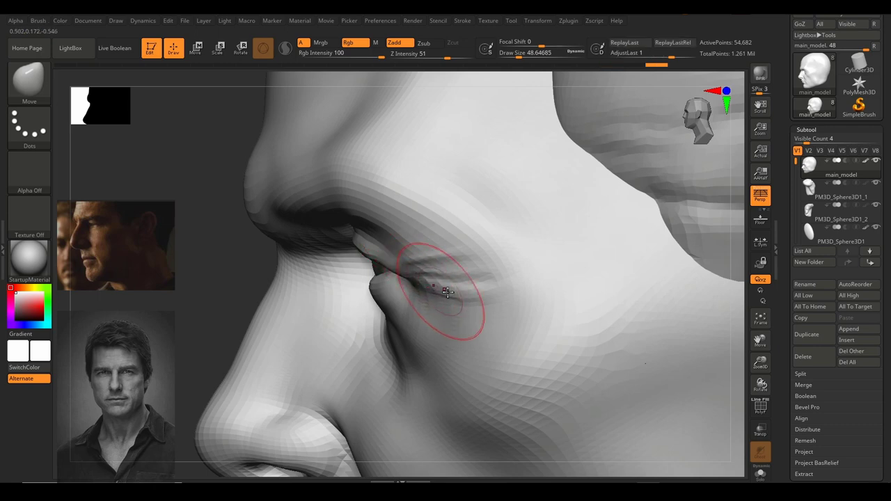
pyautogui.moveTo(362, 262); pyautogui.dragTo(392, 282)
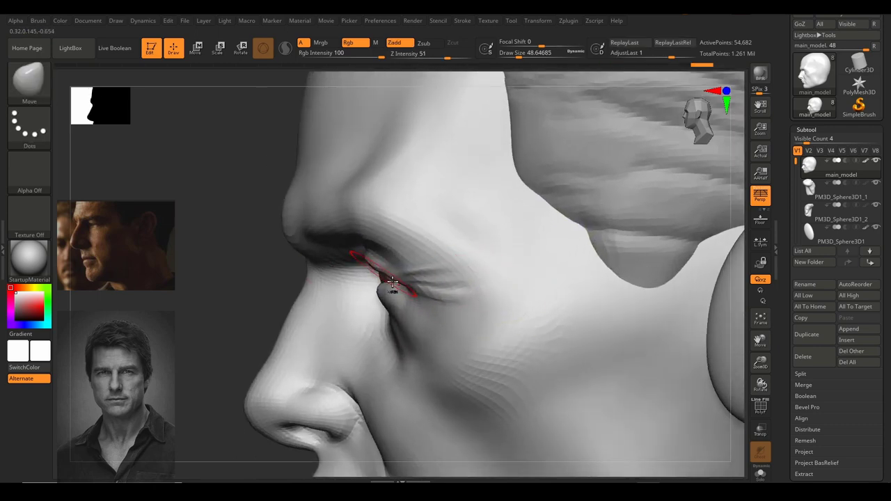
pyautogui.keyDown('ctrl'); pyautogui.moveTo(393, 282); pyautogui.dragTo(394, 287, button='right'); pyautogui.keyUp('ctrl')
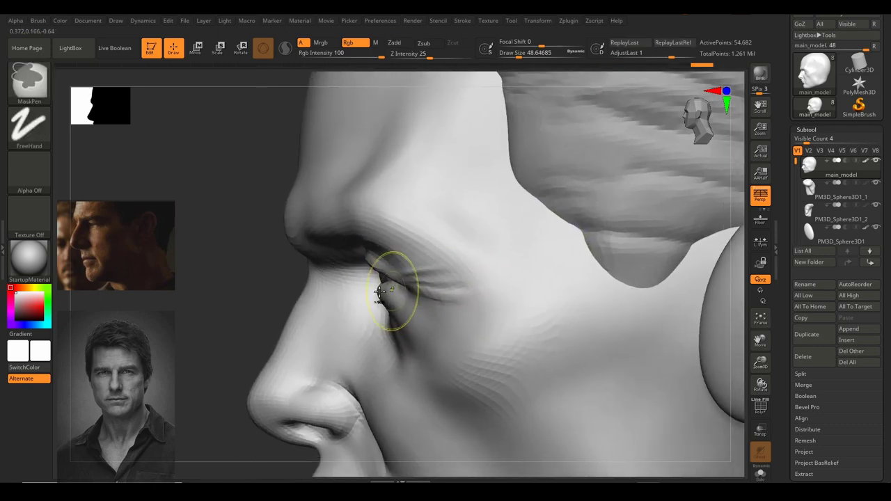
pyautogui.moveTo(212, 292); pyautogui.dragTo(248, 288)
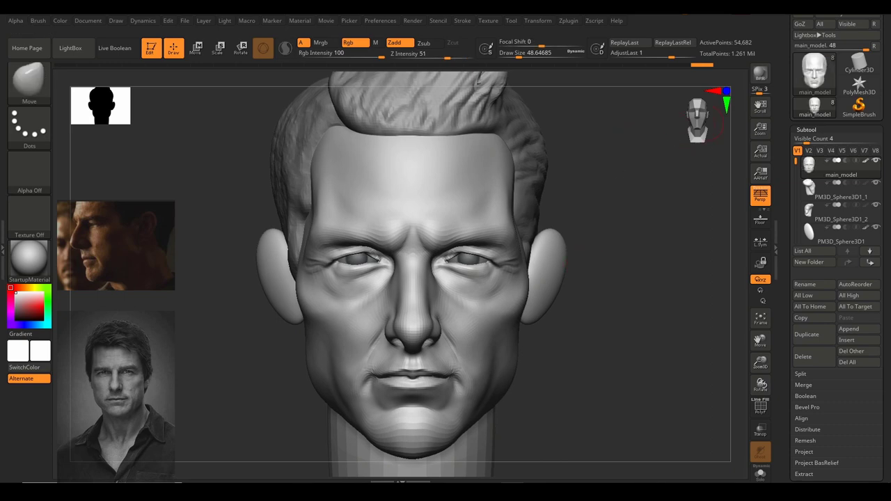
# Switch to the reference board and examine the black-and-white frontal portrait up close.
pyautogui.hotkey('alt', 'Tab')
pyautogui.scroll(5, 309, 255)
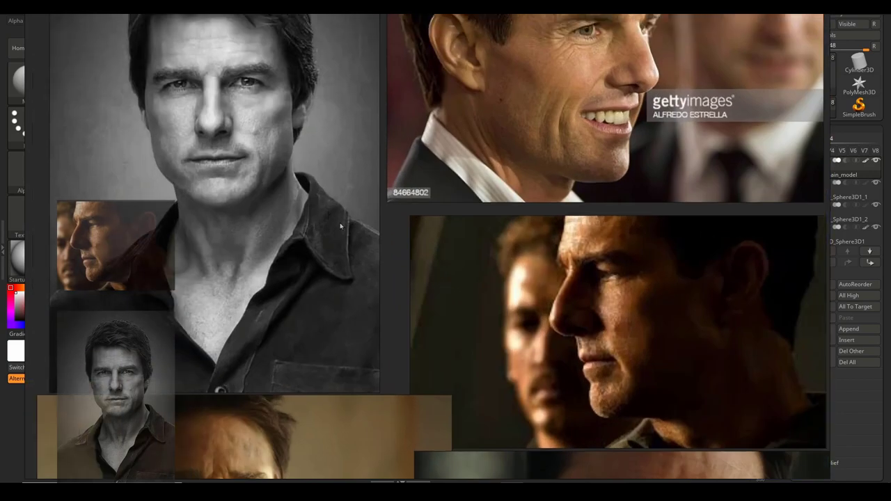
pyautogui.scroll(6, 340, 227)
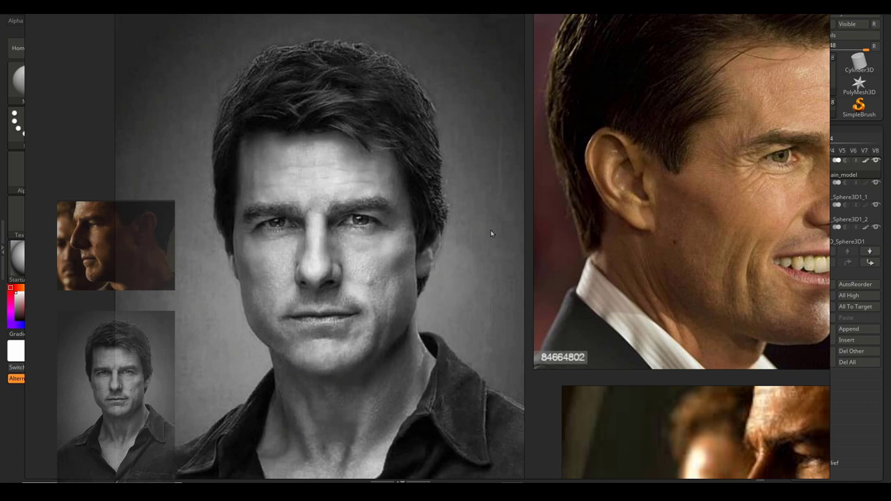
pyautogui.scroll(-3, 492, 235)
pyautogui.scroll(2, 443, 248)
pyautogui.moveTo(459, 262); pyautogui.dragTo(333, 305, button='middle')
pyautogui.scroll(2, 284, 289)
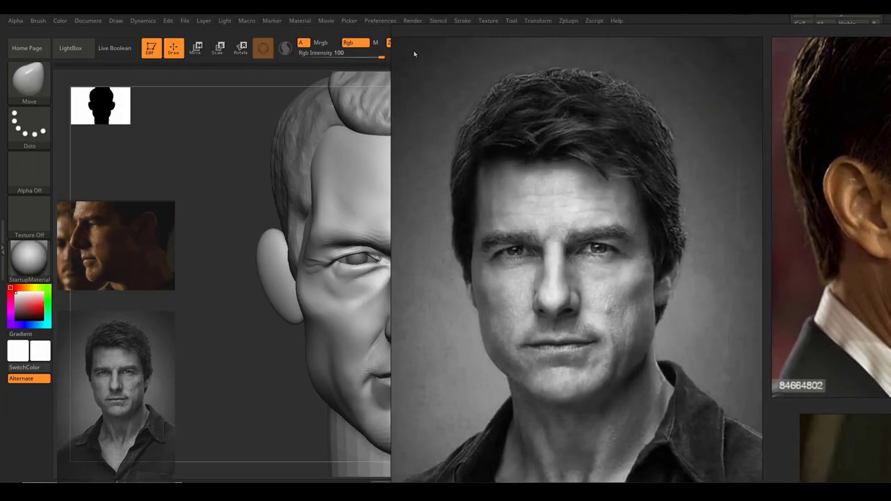
# Set the sculpted head's front view beside the black-and-white portrait to compare the facial proportions.
pyautogui.click(213, 310)
pyautogui.keyDown('alt'); pyautogui.moveTo(222, 298); pyautogui.dragTo(85, 305); pyautogui.keyUp('alt')
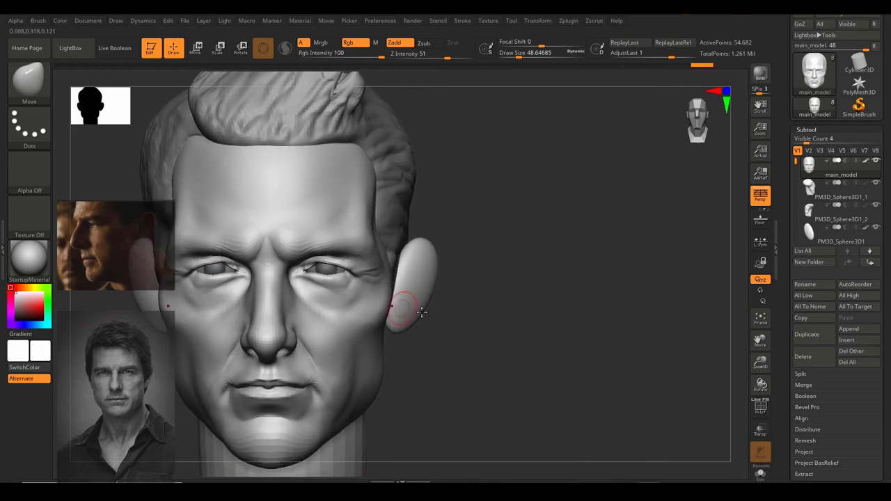
pyautogui.moveTo(450, 315); pyautogui.dragTo(450, 312)
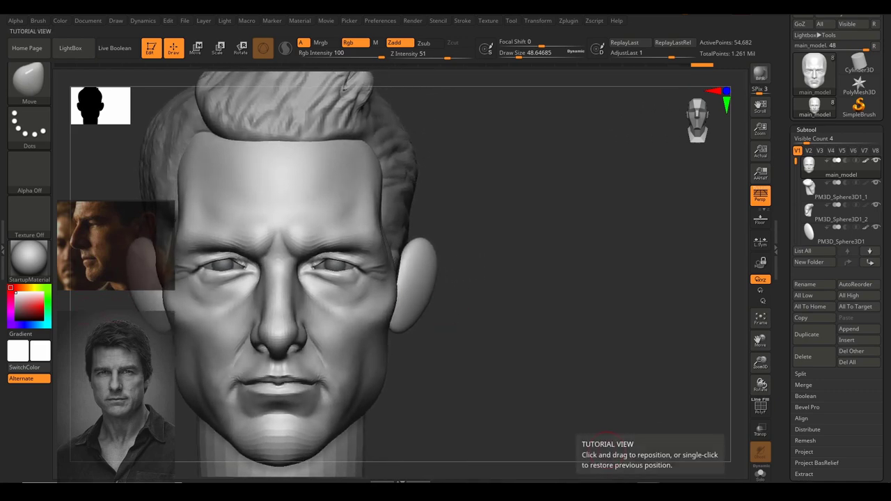
pyautogui.hotkey('alt', 'Tab')
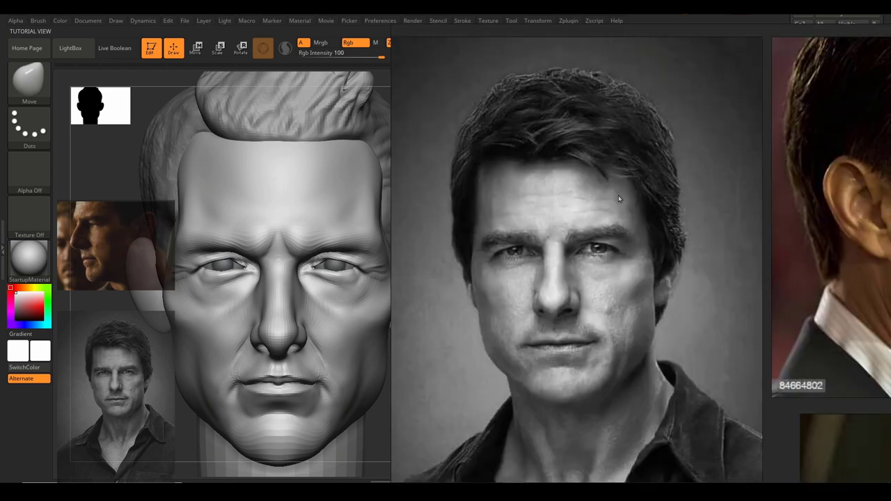
pyautogui.moveTo(624, 218); pyautogui.dragTo(654, 210, button='right')
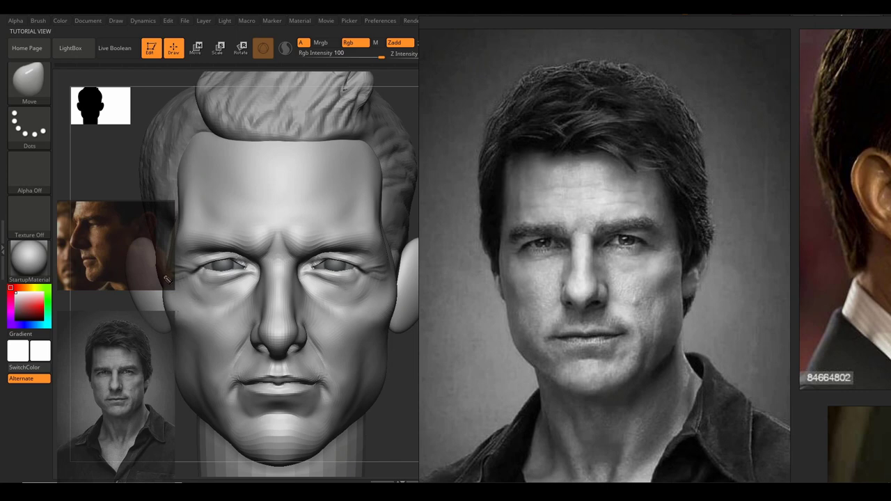
# Mark the cheekbones and a wider jaw outline in magenta on both sides of the sculpted face.
pyautogui.moveTo(389, 260); pyautogui.dragTo(367, 332)
pyautogui.moveTo(166, 294); pyautogui.dragTo(187, 320)
pyautogui.moveTo(159, 287); pyautogui.dragTo(166, 298)
pyautogui.moveTo(394, 290); pyautogui.dragTo(400, 395)
pyautogui.moveTo(392, 396); pyautogui.dragTo(380, 413)
pyautogui.moveTo(165, 387)
pyautogui.mouseDown()
pyautogui.moveTo(179, 410)
pyautogui.moveTo(217, 432)
pyautogui.mouseUp()
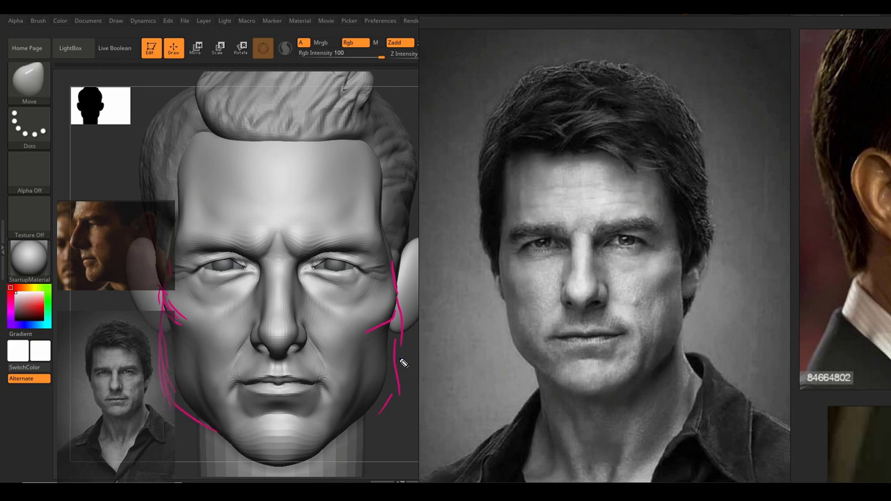
pyautogui.moveTo(397, 347); pyautogui.dragTo(366, 428)
pyautogui.moveTo(161, 396); pyautogui.dragTo(243, 446)
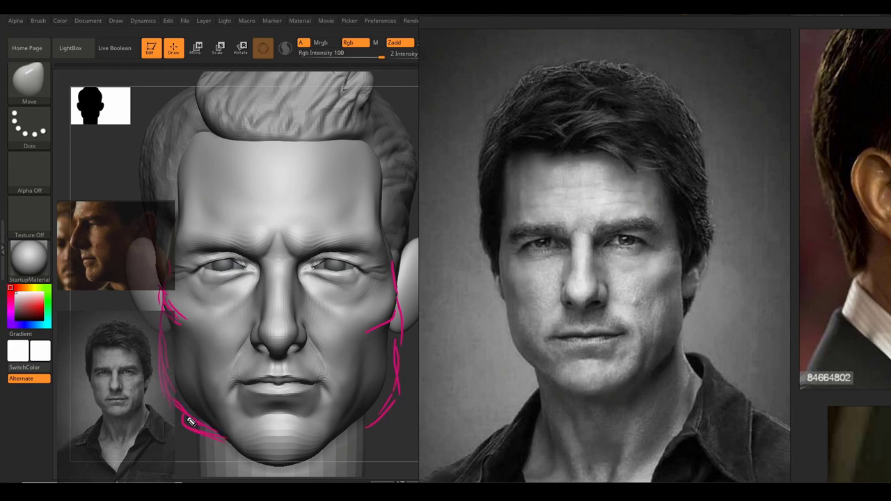
pyautogui.moveTo(191, 422); pyautogui.dragTo(234, 442)
# Mark the temples, ear area and cheekbone edges in magenta on the sculpted head.
pyautogui.moveTo(151, 231); pyautogui.dragTo(163, 295)
pyautogui.moveTo(144, 247)
pyautogui.mouseDown()
pyautogui.moveTo(162, 314)
pyautogui.moveTo(145, 301)
pyautogui.mouseUp()
pyautogui.moveTo(411, 189); pyautogui.dragTo(397, 228)
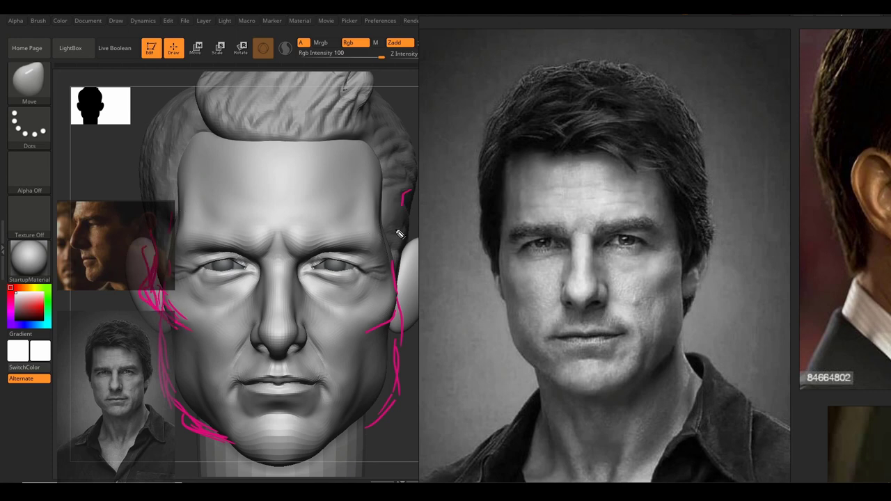
pyautogui.moveTo(375, 176); pyautogui.dragTo(388, 243)
pyautogui.moveTo(403, 268); pyautogui.dragTo(410, 289)
pyautogui.moveTo(395, 310); pyautogui.dragTo(367, 333)
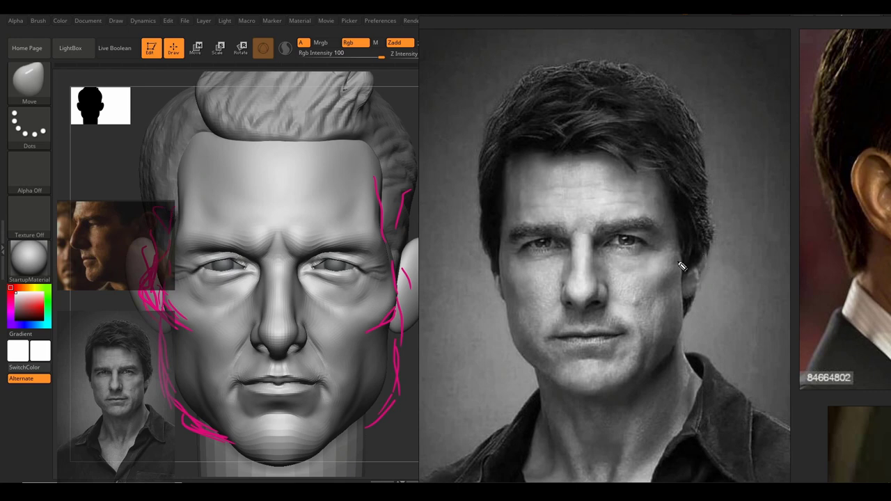
# Mark the temples and cheekbones in magenta on the black-and-white portrait, then clear all the annotations.
pyautogui.moveTo(497, 265); pyautogui.dragTo(518, 290)
pyautogui.moveTo(661, 171); pyautogui.dragTo(656, 193)
pyautogui.moveTo(510, 184); pyautogui.dragTo(514, 205)
pyautogui.moveTo(500, 221); pyautogui.dragTo(499, 232)
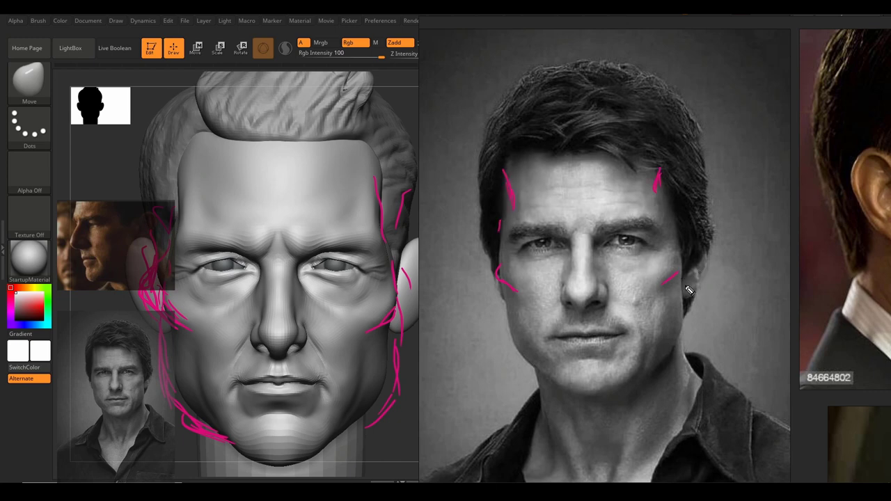
pyautogui.moveTo(515, 296); pyautogui.dragTo(528, 301)
pyautogui.press('Escape')
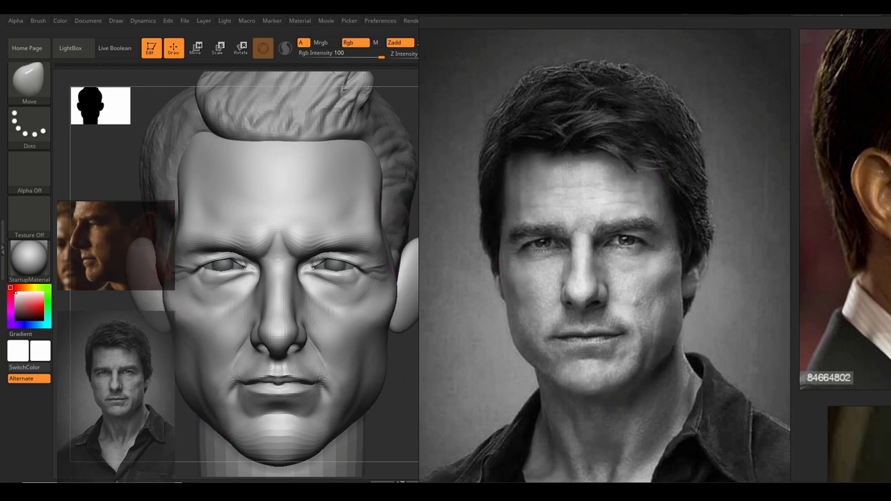
# Find the three-quarter photo with the pale blue background on the reference board and examine it up close.
pyautogui.scroll(-4, 706, 258)
pyautogui.moveTo(706, 258); pyautogui.dragTo(462, 224, button='middle')
pyautogui.scroll(-4, 781, 434)
pyautogui.moveTo(781, 434); pyautogui.dragTo(599, 234, button='middle')
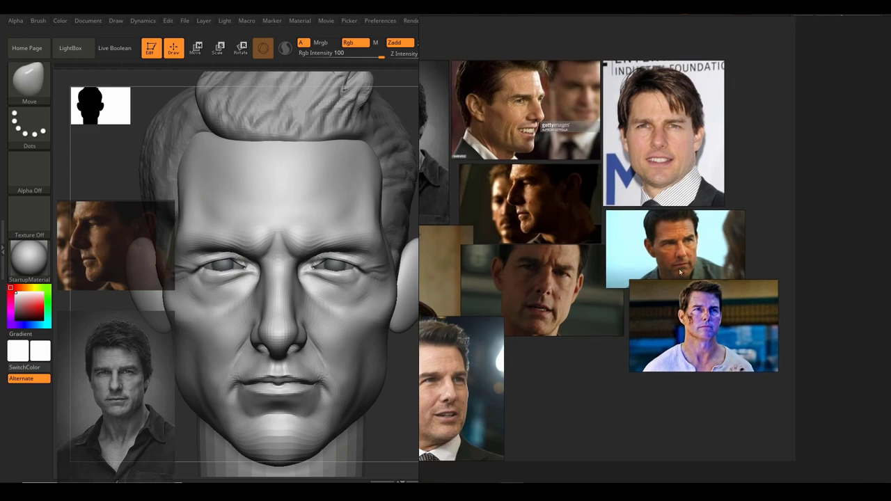
pyautogui.scroll(3, 679, 267)
pyautogui.moveTo(653, 297)
pyautogui.mouseDown(button='middle')
pyautogui.moveTo(642, 299)
pyautogui.moveTo(670, 290)
pyautogui.mouseUp(button='middle')
pyautogui.scroll(7, 694, 230)
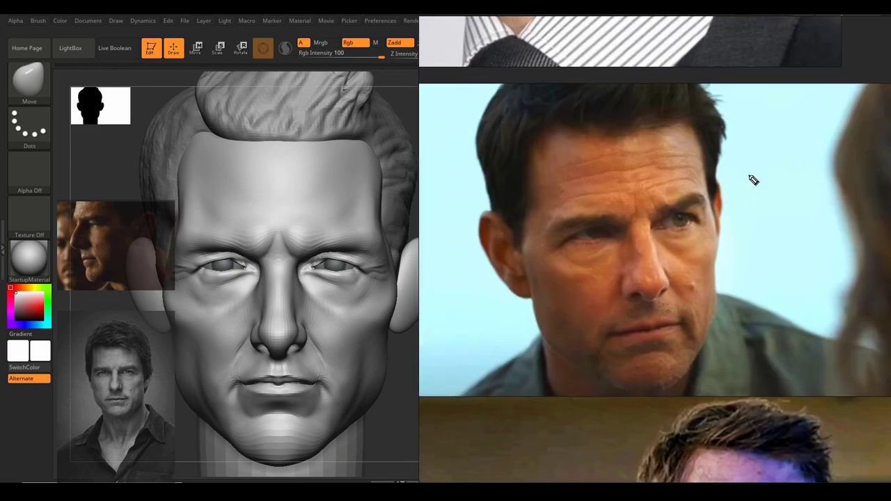
# Undo a thick test stroke, then outline the near temple, cheekbone and both eye sockets with thin magenta lines on the photo.
pyautogui.moveTo(534, 147); pyautogui.dragTo(547, 174)
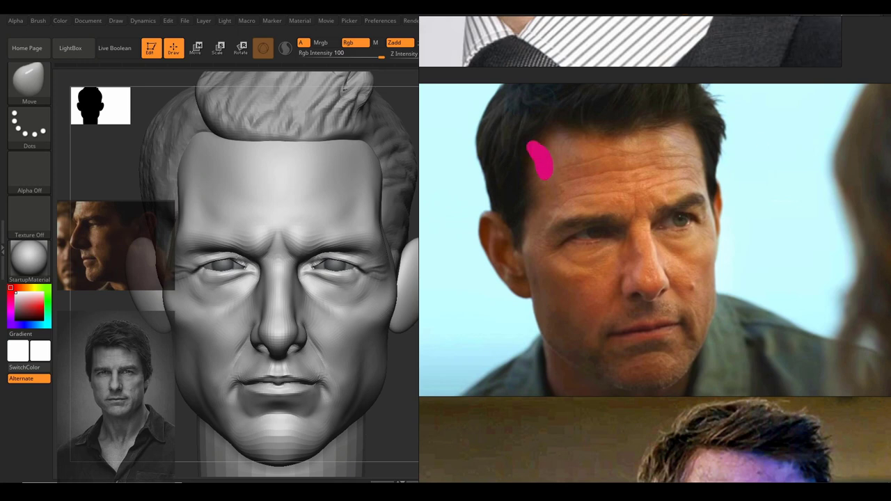
pyautogui.hotkey('ctrl', 'z')
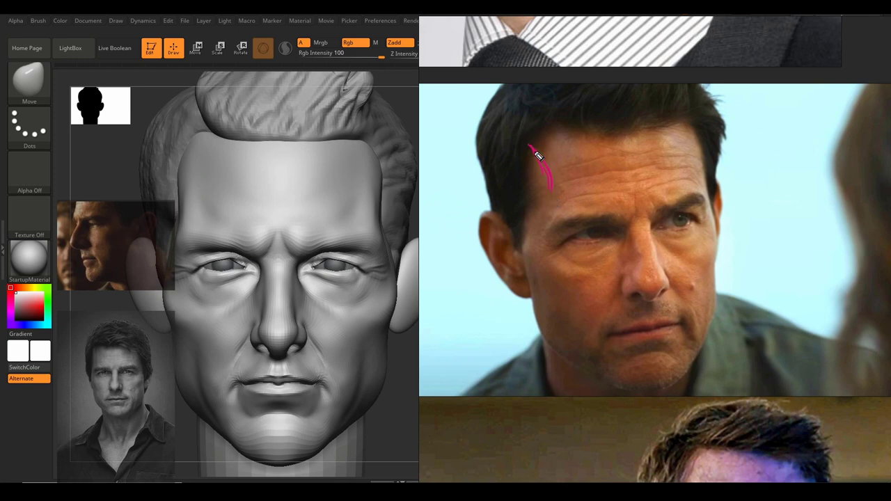
pyautogui.moveTo(538, 156)
pyautogui.mouseDown()
pyautogui.moveTo(546, 217)
pyautogui.moveTo(515, 252)
pyautogui.moveTo(584, 298)
pyautogui.mouseUp()
pyautogui.moveTo(601, 220)
pyautogui.mouseDown()
pyautogui.moveTo(554, 238)
pyautogui.moveTo(562, 263)
pyautogui.moveTo(606, 271)
pyautogui.moveTo(625, 239)
pyautogui.moveTo(566, 220)
pyautogui.mouseUp()
pyautogui.moveTo(621, 251); pyautogui.dragTo(605, 271)
pyautogui.moveTo(681, 202)
pyautogui.mouseDown()
pyautogui.moveTo(651, 220)
pyautogui.moveTo(705, 209)
pyautogui.moveTo(711, 227)
pyautogui.mouseUp()
pyautogui.moveTo(713, 236)
pyautogui.mouseDown()
pyautogui.moveTo(678, 252)
pyautogui.moveTo(654, 238)
pyautogui.mouseUp()
pyautogui.moveTo(654, 238)
pyautogui.mouseDown()
pyautogui.moveTo(714, 241)
pyautogui.moveTo(687, 255)
pyautogui.mouseUp()
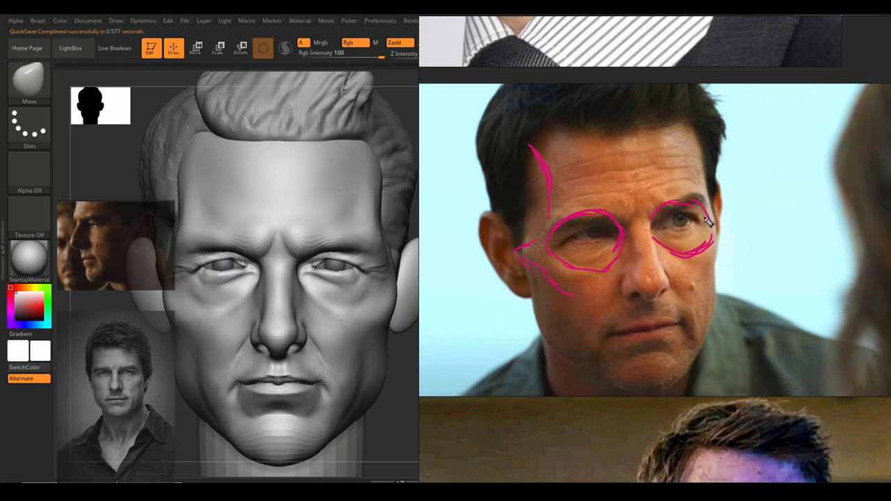
# Trace the fold beside the mouth and the triangular plane of the nose tip in magenta on the photo.
pyautogui.moveTo(583, 303); pyautogui.dragTo(595, 337)
pyautogui.moveTo(591, 317); pyautogui.dragTo(600, 338)
pyautogui.moveTo(648, 248)
pyautogui.mouseDown()
pyautogui.moveTo(627, 287)
pyautogui.moveTo(653, 280)
pyautogui.mouseUp()
pyautogui.moveTo(650, 251); pyautogui.dragTo(662, 282)
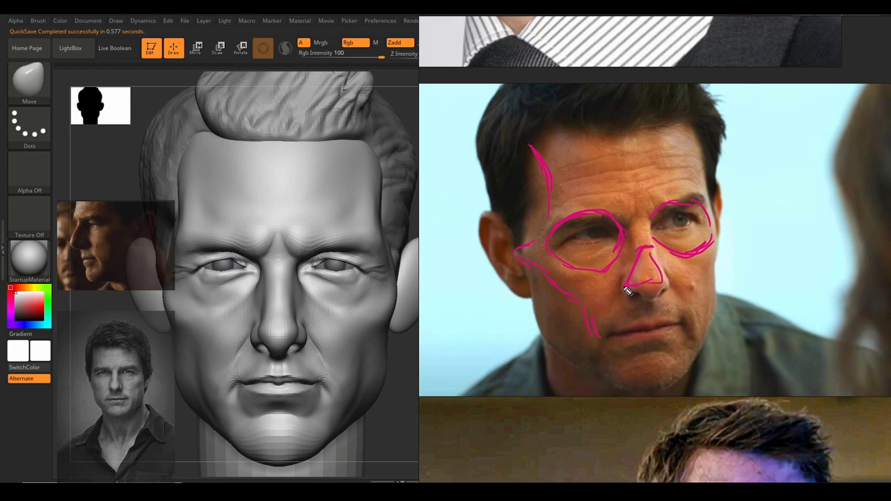
# Mark the near jawline, mouth fold, far temple and far cheek in magenta on the three-quarter photo, then clear all the annotations.
pyautogui.moveTo(530, 276)
pyautogui.mouseDown()
pyautogui.moveTo(540, 339)
pyautogui.moveTo(575, 347)
pyautogui.mouseUp()
pyautogui.moveTo(597, 341); pyautogui.dragTo(612, 363)
pyautogui.moveTo(673, 92); pyautogui.dragTo(694, 178)
pyautogui.moveTo(705, 189)
pyautogui.mouseDown()
pyautogui.moveTo(716, 212)
pyautogui.moveTo(700, 316)
pyautogui.mouseUp()
pyautogui.moveTo(703, 304); pyautogui.dragTo(707, 322)
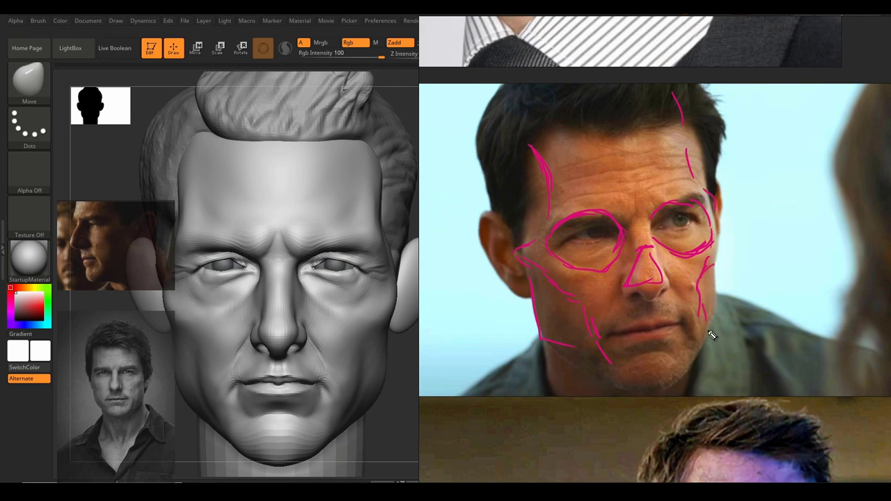
pyautogui.press('Escape')
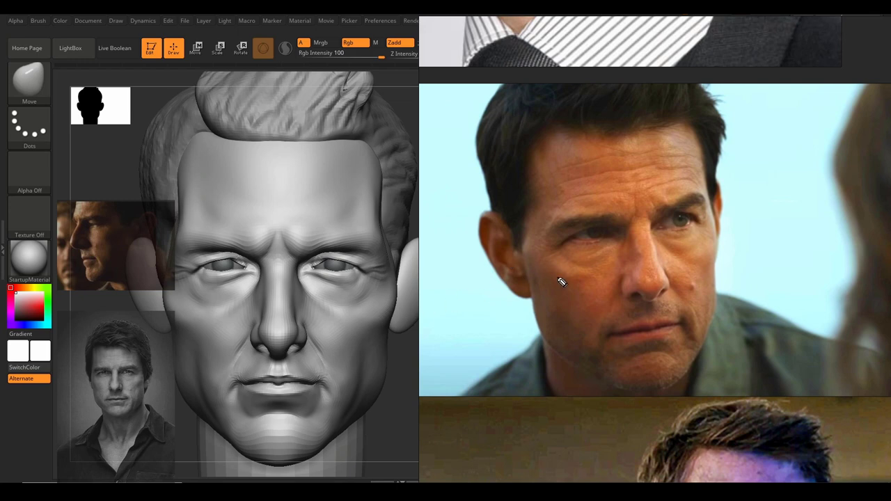
# Mark the jaw muscle areas on both sides of the photo and along the side of the sculpted jaw in magenta, then clear the marks.
pyautogui.moveTo(533, 264); pyautogui.dragTo(547, 339)
pyautogui.moveTo(551, 279); pyautogui.dragTo(555, 343)
pyautogui.moveTo(572, 289)
pyautogui.mouseDown()
pyautogui.moveTo(573, 348)
pyautogui.moveTo(593, 349)
pyautogui.mouseUp()
pyautogui.moveTo(542, 280); pyautogui.dragTo(549, 341)
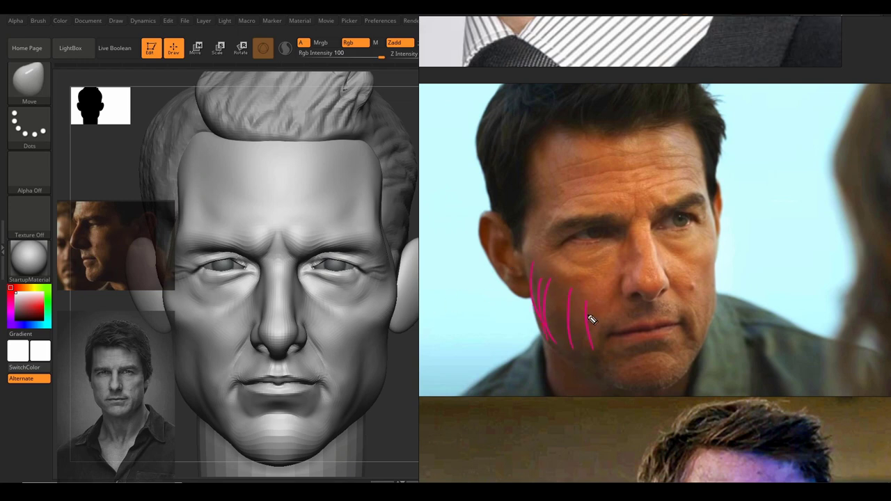
pyautogui.moveTo(715, 255)
pyautogui.mouseDown()
pyautogui.moveTo(707, 311)
pyautogui.moveTo(719, 324)
pyautogui.mouseUp()
pyautogui.moveTo(722, 280); pyautogui.dragTo(713, 335)
pyautogui.moveTo(553, 293); pyautogui.dragTo(575, 348)
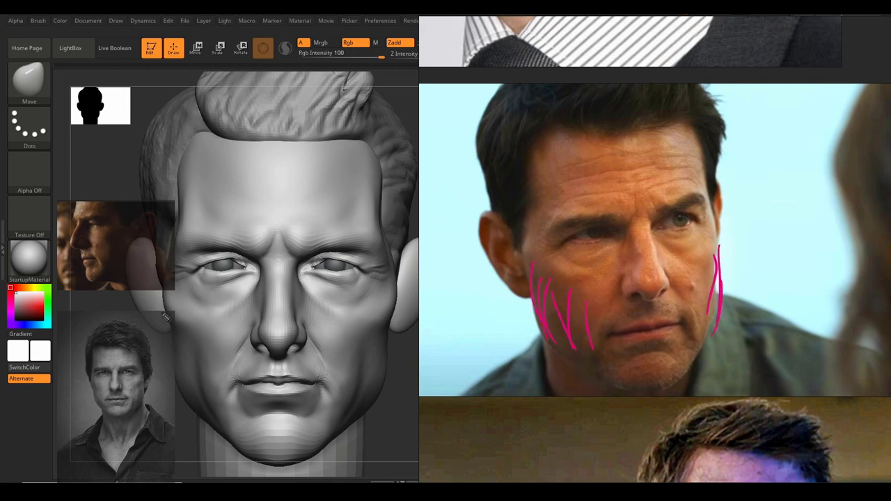
pyautogui.moveTo(163, 314); pyautogui.dragTo(174, 394)
pyautogui.moveTo(174, 349); pyautogui.dragTo(183, 373)
pyautogui.press('Escape')
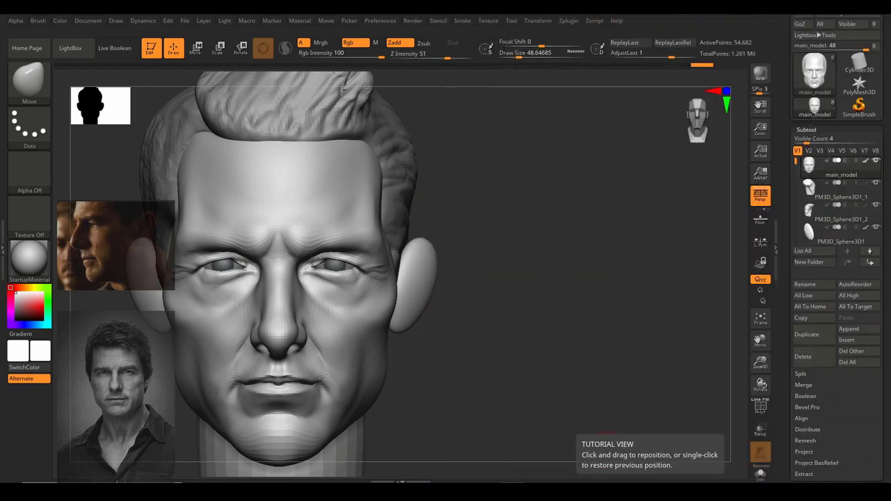
# Draw guide strokes in front of the sculpted head's profile, clear them and return to the front view.
pyautogui.moveTo(477, 339); pyautogui.dragTo(556, 317)
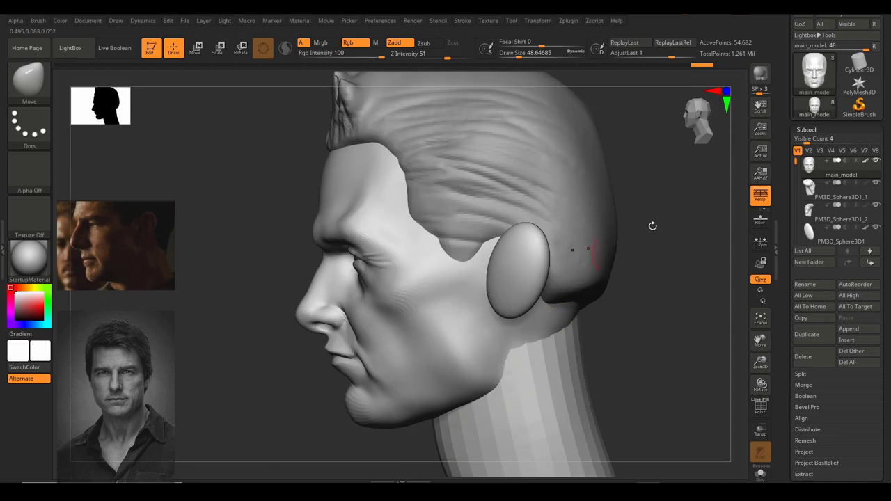
pyautogui.moveTo(268, 107)
pyautogui.mouseDown()
pyautogui.moveTo(246, 283)
pyautogui.moveTo(262, 314)
pyautogui.mouseUp()
pyautogui.moveTo(211, 281)
pyautogui.mouseDown()
pyautogui.moveTo(280, 365)
pyautogui.moveTo(277, 344)
pyautogui.mouseUp()
pyautogui.press('Escape')
pyautogui.moveTo(650, 331); pyautogui.dragTo(686, 324)
# Set the Move brush's Focal Shift to 23.
pyautogui.press('space')
pyautogui.click(628, 320)
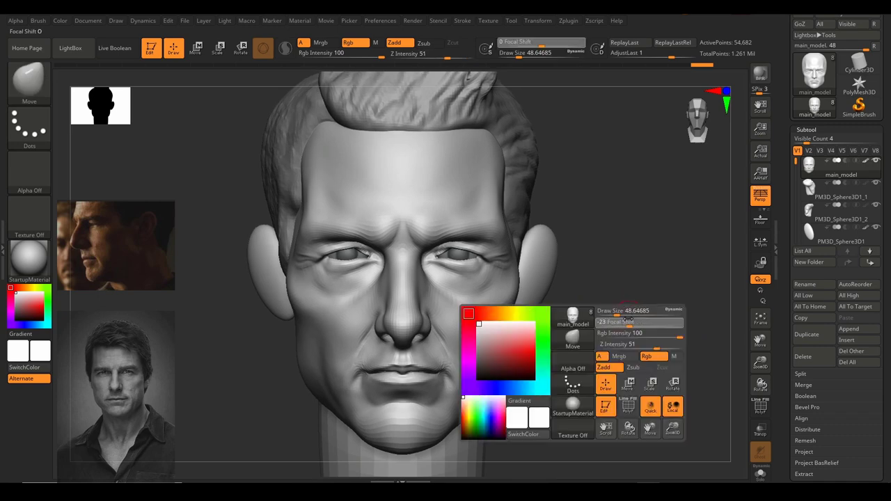
pyautogui.moveTo(628, 321); pyautogui.dragTo(629, 320)
pyautogui.moveTo(602, 251); pyautogui.dragTo(618, 263)
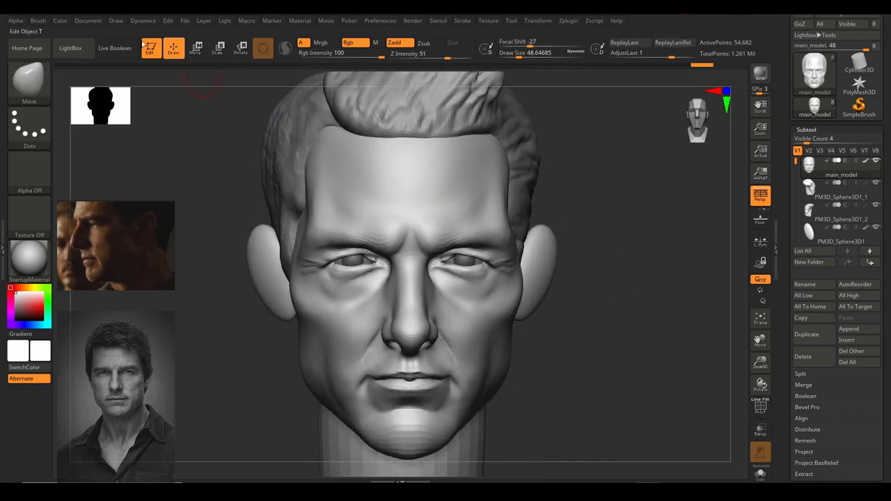
pyautogui.click(116, 21)
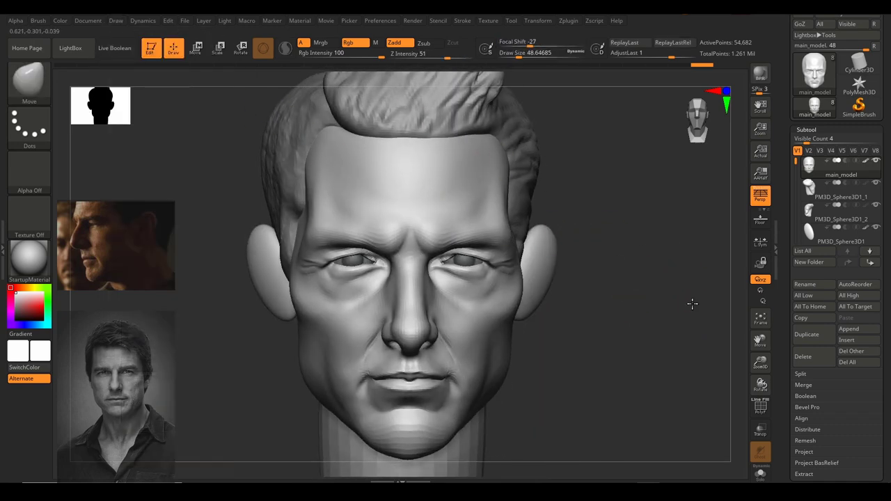
pyautogui.moveTo(694, 301); pyautogui.dragTo(413, 299)
pyautogui.moveTo(625, 191); pyautogui.dragTo(651, 198)
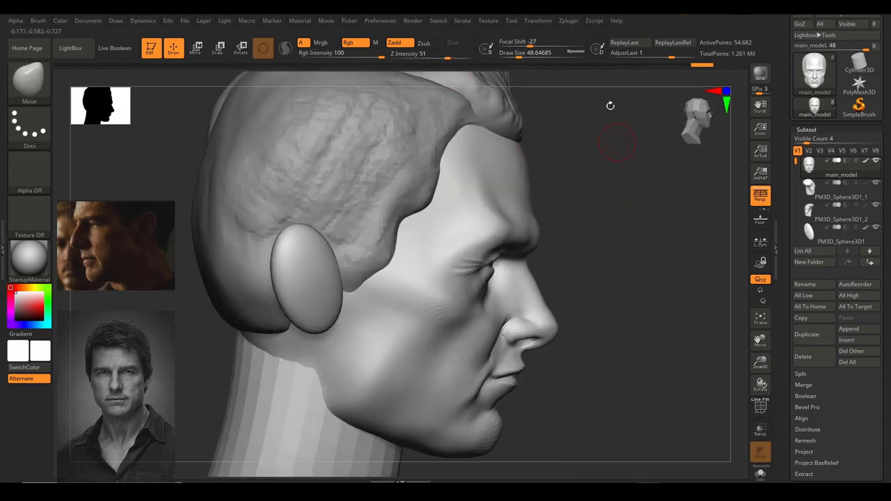
pyautogui.moveTo(540, 43); pyautogui.dragTo(552, 43)
# Tilt the whole head slightly backward in the profile view with the Rotate gizmo.
pyautogui.moveTo(654, 292); pyautogui.dragTo(641, 290)
pyautogui.moveTo(629, 278)
pyautogui.keyDown('ctrl'); pyautogui.mouseDown(button='right')
pyautogui.moveTo(599, 298)
pyautogui.moveTo(549, 263)
pyautogui.moveTo(575, 289)
pyautogui.moveTo(571, 268)
pyautogui.moveTo(394, 255)
pyautogui.moveTo(243, 56)
pyautogui.moveTo(372, 262)
pyautogui.moveTo(349, 289)
pyautogui.mouseUp(button='right'); pyautogui.keyUp('ctrl')
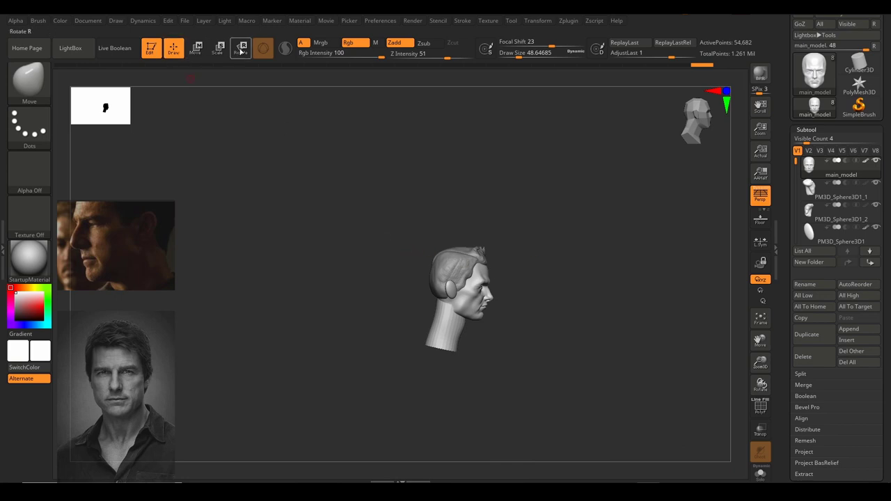
pyautogui.click(241, 50)
pyautogui.moveTo(553, 271)
pyautogui.keyDown('ctrl'); pyautogui.mouseDown(button='right')
pyautogui.moveTo(635, 310)
pyautogui.moveTo(688, 366)
pyautogui.moveTo(734, 389)
pyautogui.mouseUp(button='right'); pyautogui.keyUp('ctrl')
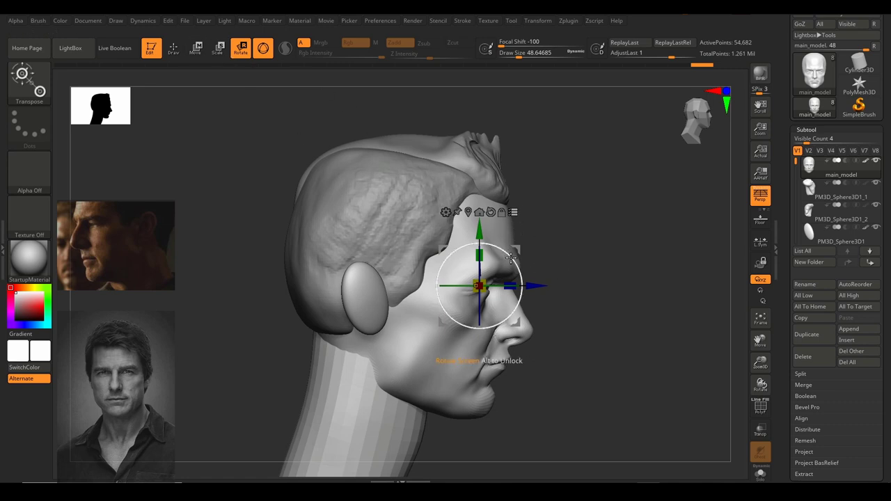
pyautogui.moveTo(510, 258); pyautogui.dragTo(517, 248)
pyautogui.moveTo(661, 265); pyautogui.dragTo(557, 255)
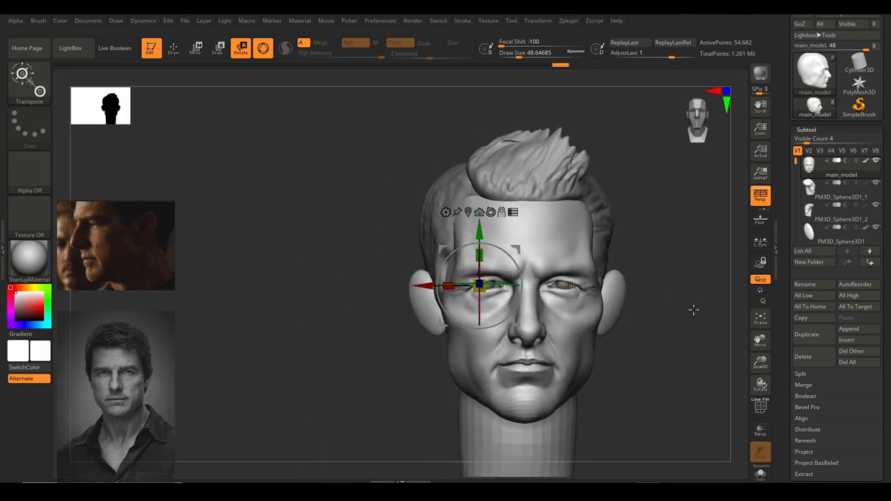
# Fine-tune the head's forward and backward tilt with small rotations, checking it from the front and in profile.
pyautogui.keyDown('alt'); pyautogui.moveTo(680, 311); pyautogui.dragTo(588, 293); pyautogui.keyUp('alt')
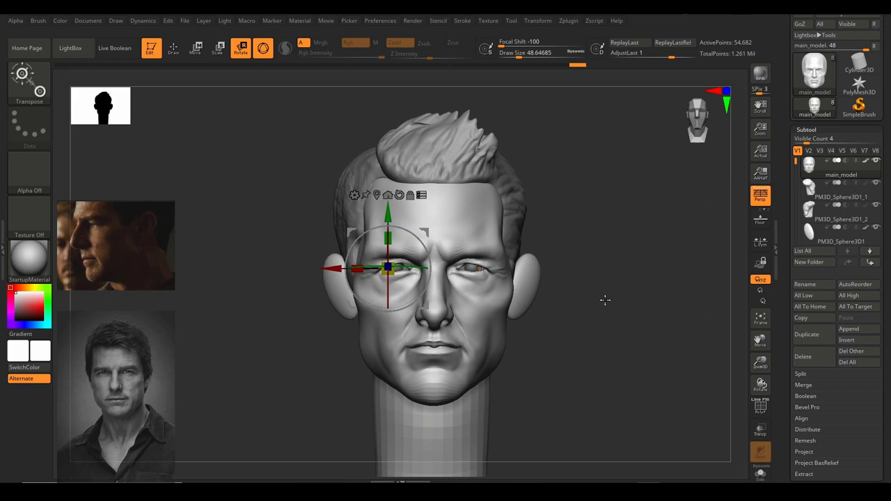
pyautogui.moveTo(607, 300)
pyautogui.mouseDown()
pyautogui.moveTo(615, 314)
pyautogui.moveTo(609, 304)
pyautogui.mouseUp()
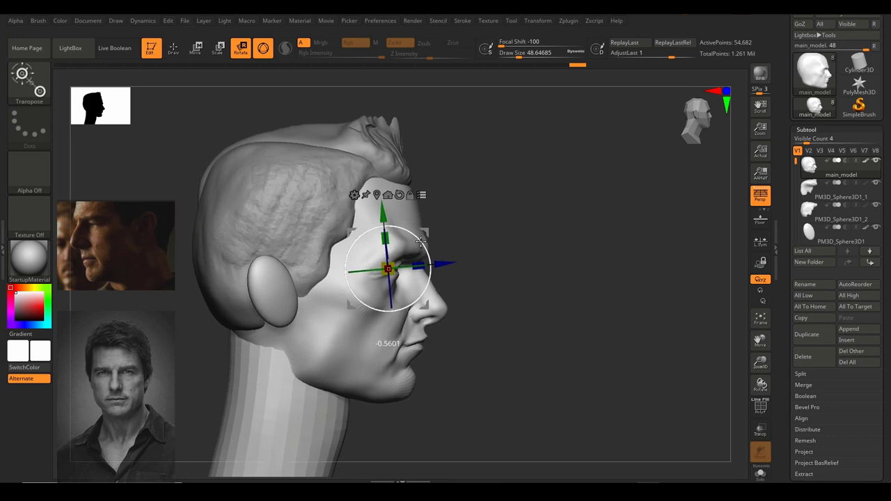
pyautogui.moveTo(419, 243)
pyautogui.mouseDown()
pyautogui.moveTo(406, 229)
pyautogui.moveTo(419, 238)
pyautogui.mouseUp()
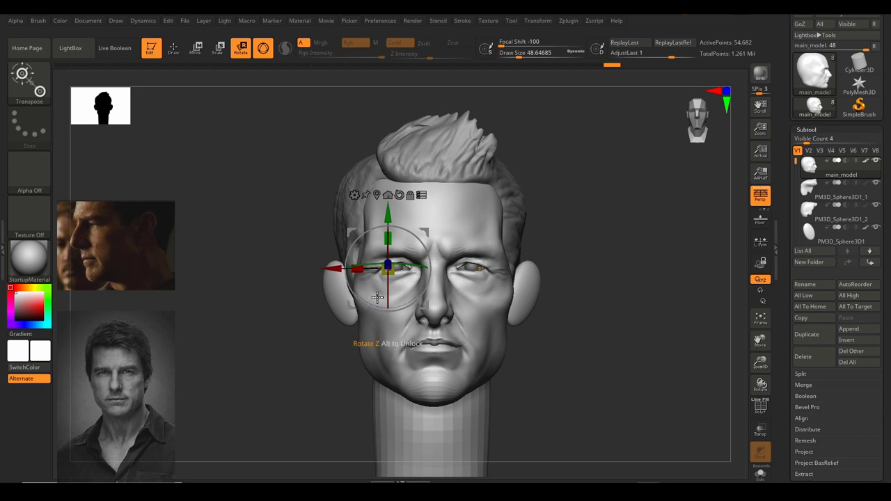
pyautogui.moveTo(388, 291); pyautogui.dragTo(388, 292)
pyautogui.moveTo(388, 293); pyautogui.dragTo(392, 291)
pyautogui.keyDown('shift'); pyautogui.moveTo(613, 306); pyautogui.dragTo(567, 309); pyautogui.keyUp('shift')
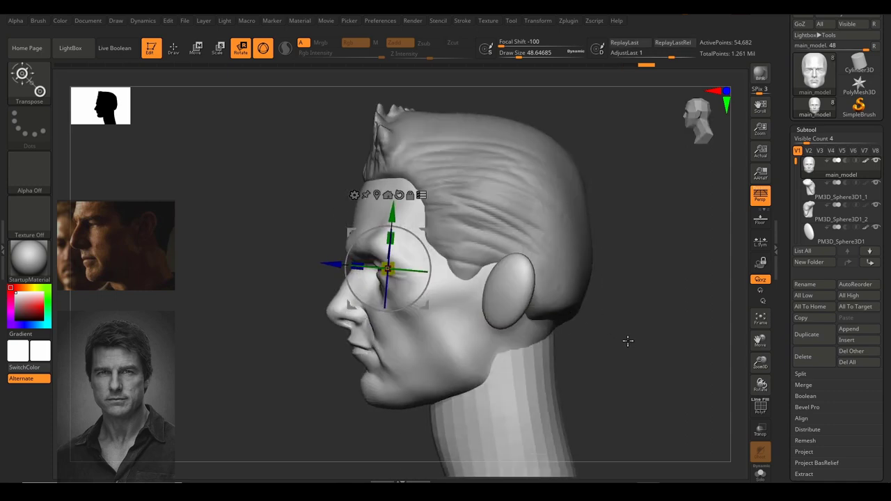
pyautogui.moveTo(620, 350); pyautogui.dragTo(662, 341)
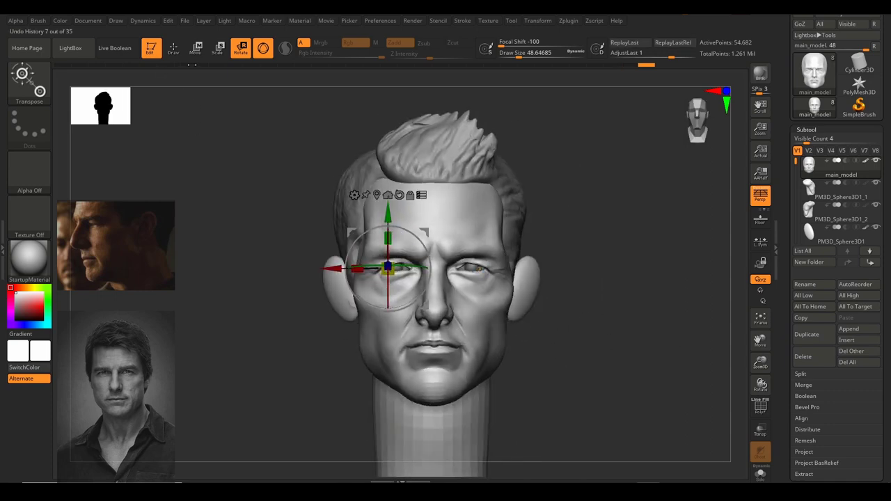
# Return to Draw mode and examine the proportions of the whole face from the front.
pyautogui.click(174, 50)
pyautogui.moveTo(619, 259)
pyautogui.keyDown('ctrl'); pyautogui.mouseDown(button='right')
pyautogui.moveTo(644, 295)
pyautogui.moveTo(595, 271)
pyautogui.moveTo(577, 275)
pyautogui.moveTo(593, 278)
pyautogui.mouseUp(button='right'); pyautogui.keyUp('ctrl')
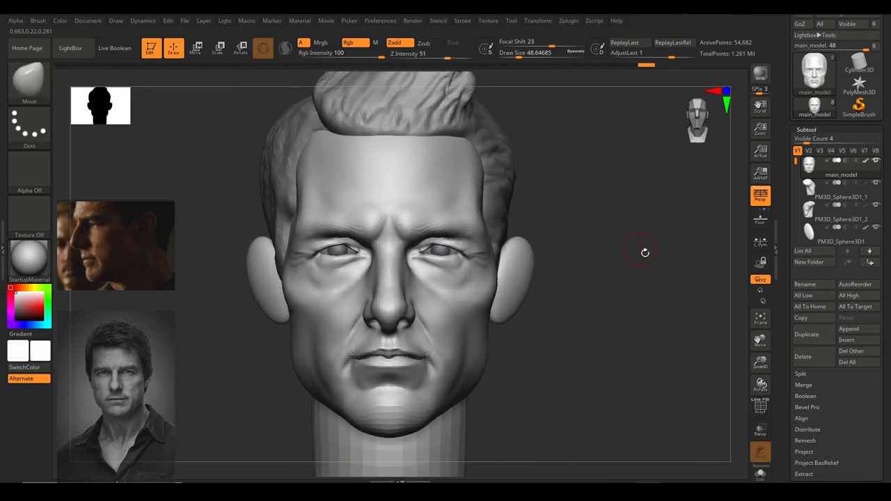
pyautogui.moveTo(640, 303)
pyautogui.mouseDown(button='right')
pyautogui.moveTo(603, 307)
pyautogui.moveTo(639, 307)
pyautogui.mouseUp(button='right')
pyautogui.keyDown('alt'); pyautogui.moveTo(586, 289); pyautogui.dragTo(607, 302, button='right'); pyautogui.keyUp('alt')
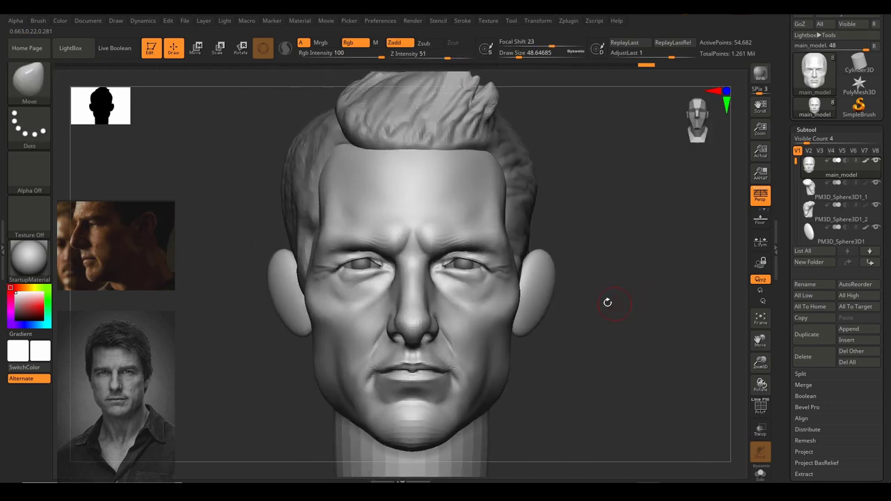
pyautogui.moveTo(621, 260); pyautogui.dragTo(610, 276)
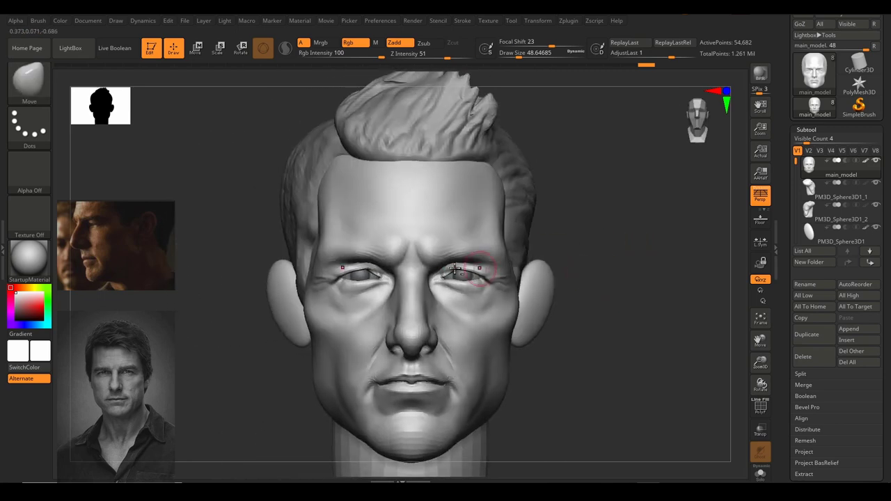
pyautogui.keyDown('alt'); pyautogui.moveTo(610, 237); pyautogui.dragTo(608, 226, button='right'); pyautogui.keyUp('alt')
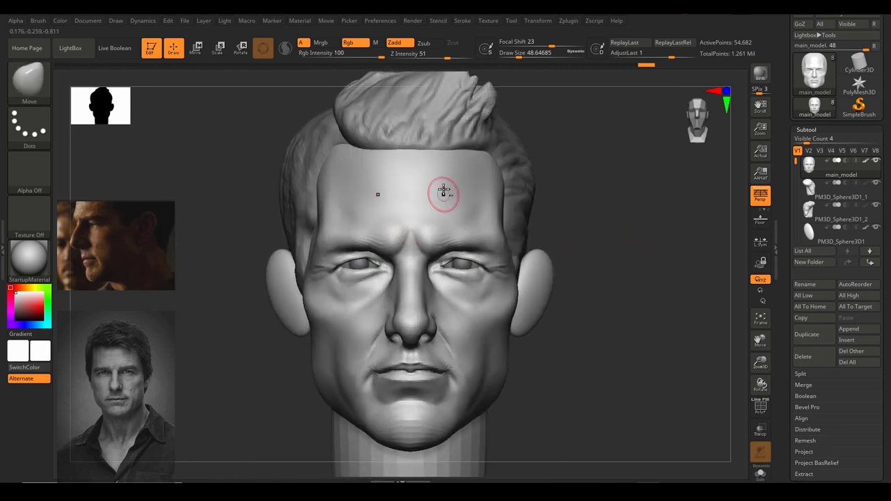
pyautogui.moveTo(601, 230); pyautogui.dragTo(545, 283)
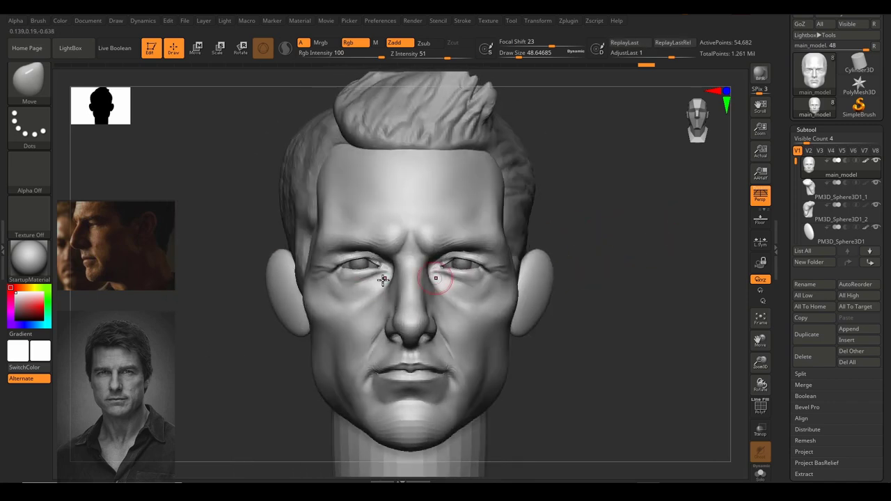
# Switch to the ClayBuildup brush and enlarge its draw size to about 108.
pyautogui.click(28, 82)
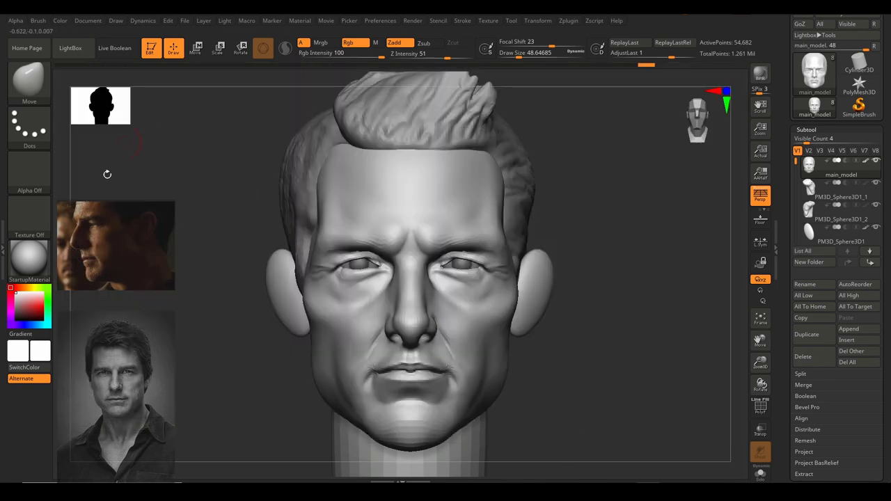
pyautogui.press('b')
pyautogui.press('c')
pyautogui.press('b')
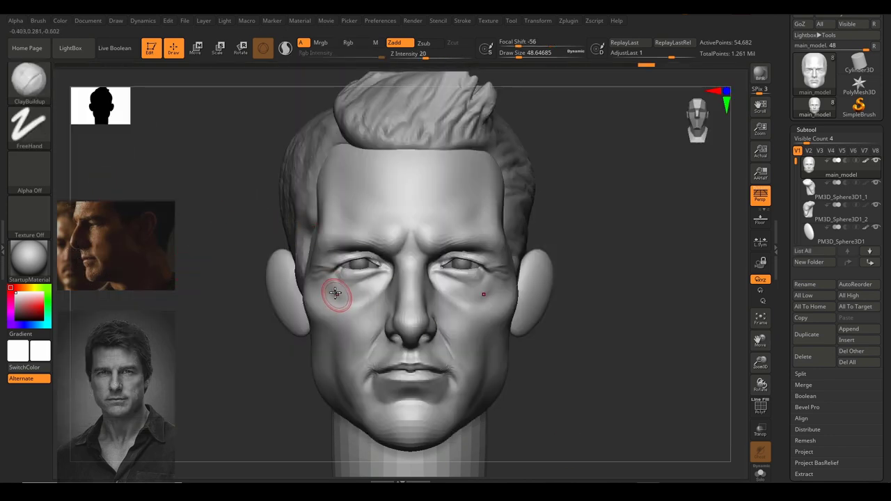
pyautogui.press('s')
pyautogui.moveTo(348, 295); pyautogui.dragTo(359, 296)
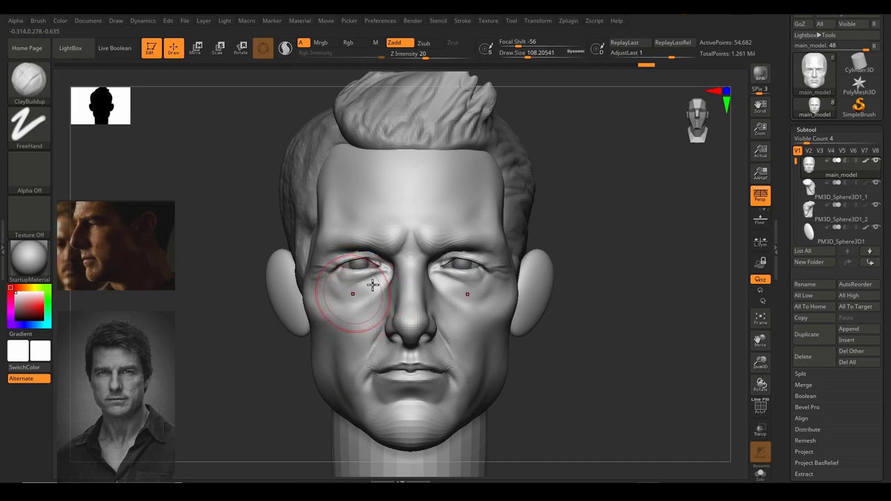
# Collapse the Subtool settings and open the head's Geometry settings to inspect its subdivision level.
pyautogui.moveTo(592, 310); pyautogui.dragTo(527, 310)
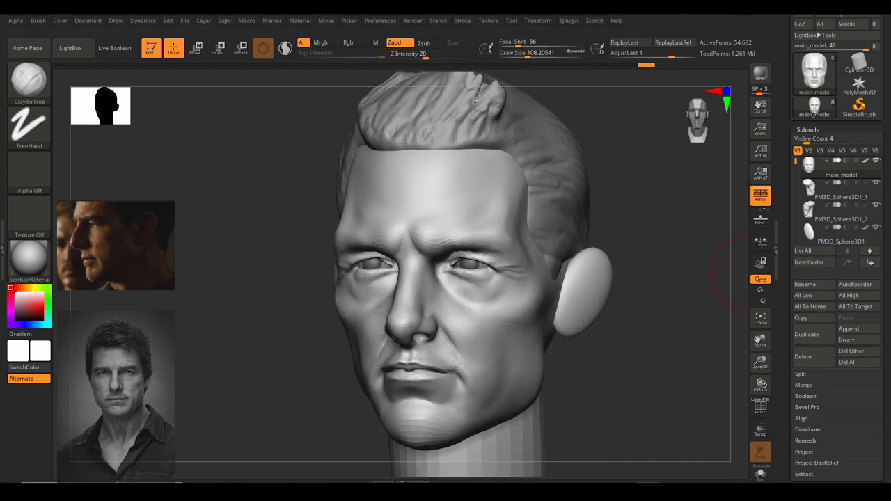
pyautogui.click(816, 129)
pyautogui.click(848, 140)
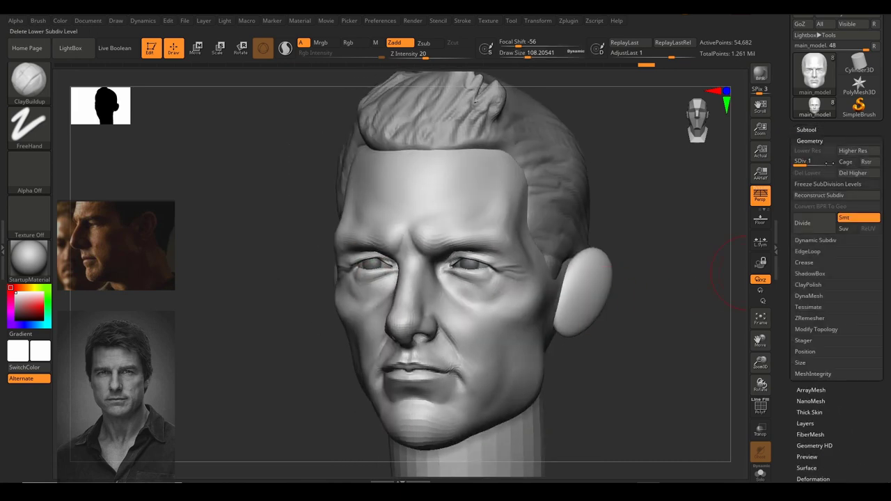
# Set the draw size to about 97 and build up the side of the jaw and cheek below the ear with ClayBuildup strokes.
pyautogui.moveTo(610, 287); pyautogui.dragTo(645, 291)
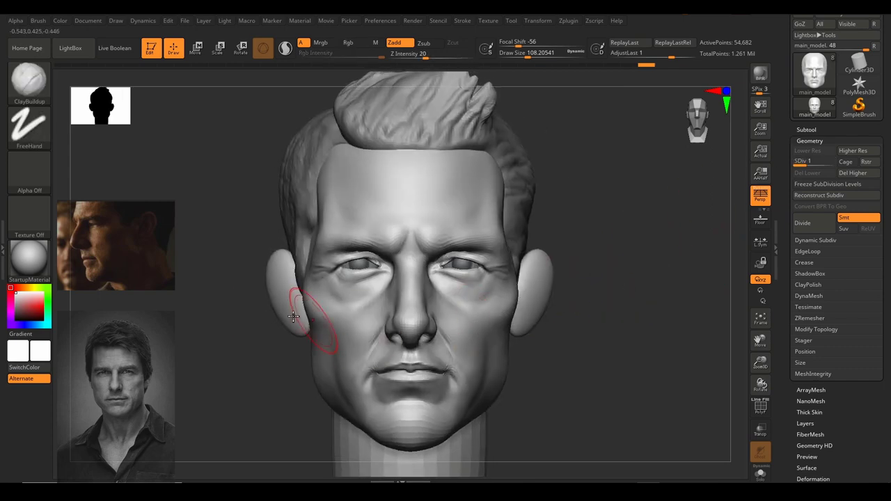
pyautogui.moveTo(233, 317); pyautogui.dragTo(282, 325)
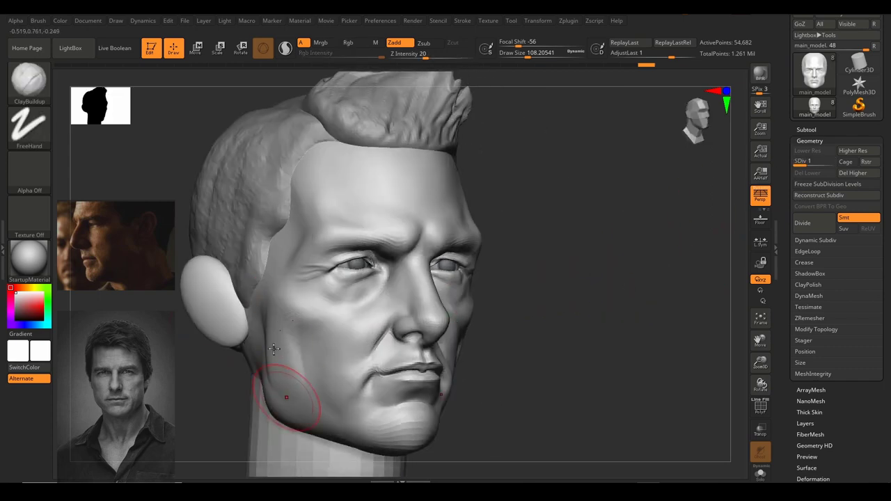
pyautogui.press('s')
pyautogui.moveTo(318, 344); pyautogui.dragTo(316, 343)
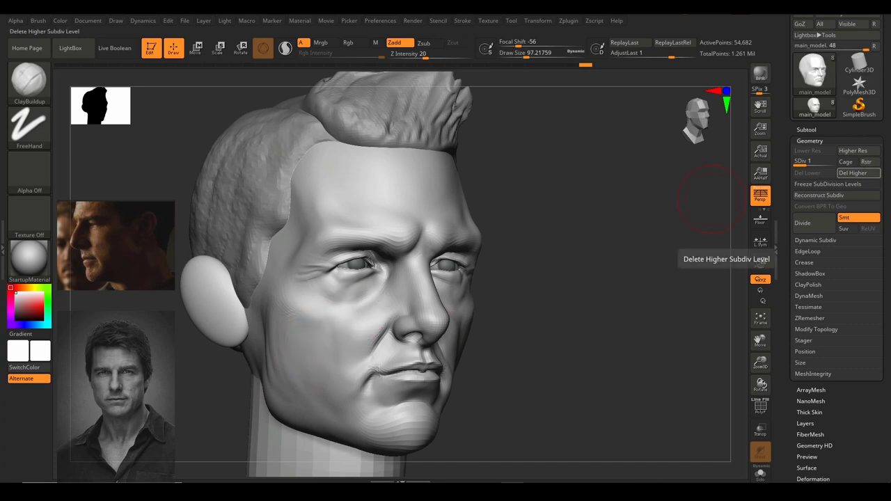
pyautogui.moveTo(266, 284)
pyautogui.mouseDown()
pyautogui.moveTo(265, 341)
pyautogui.moveTo(278, 396)
pyautogui.mouseUp()
pyautogui.moveTo(264, 321); pyautogui.dragTo(291, 398)
pyautogui.moveTo(313, 330); pyautogui.dragTo(315, 411)
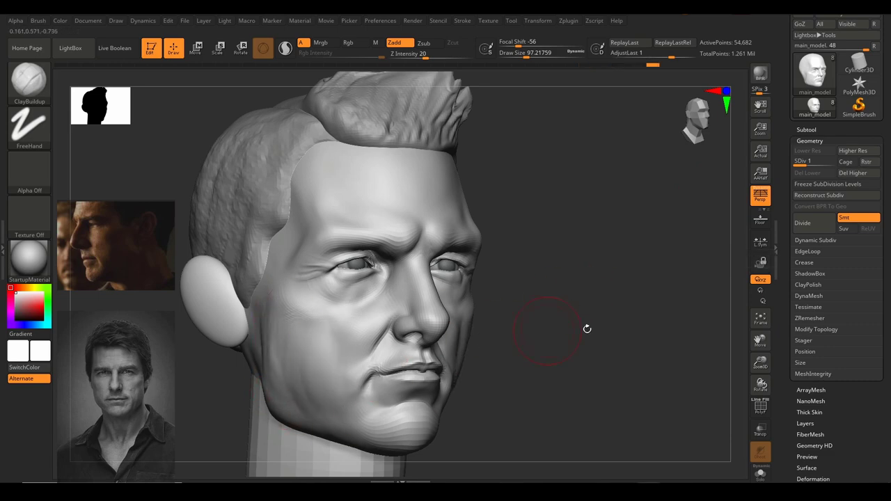
# Build up the jaw muscle in front of the opposite ear with vertical ClayBuildup strokes, reducing the draw size to about 65.
pyautogui.keyDown('shift'); pyautogui.moveTo(587, 328); pyautogui.dragTo(485, 332); pyautogui.keyUp('shift')
pyautogui.press('s')
pyautogui.moveTo(546, 341)
pyautogui.mouseDown()
pyautogui.moveTo(553, 305)
pyautogui.moveTo(521, 288)
pyautogui.mouseUp()
pyautogui.moveTo(456, 295)
pyautogui.mouseDown()
pyautogui.moveTo(419, 369)
pyautogui.moveTo(441, 343)
pyautogui.mouseUp()
pyautogui.press('s')
pyautogui.moveTo(468, 268); pyautogui.dragTo(447, 357)
pyautogui.moveTo(478, 272)
pyautogui.mouseDown()
pyautogui.moveTo(478, 380)
pyautogui.moveTo(468, 337)
pyautogui.mouseUp()
pyautogui.press('s')
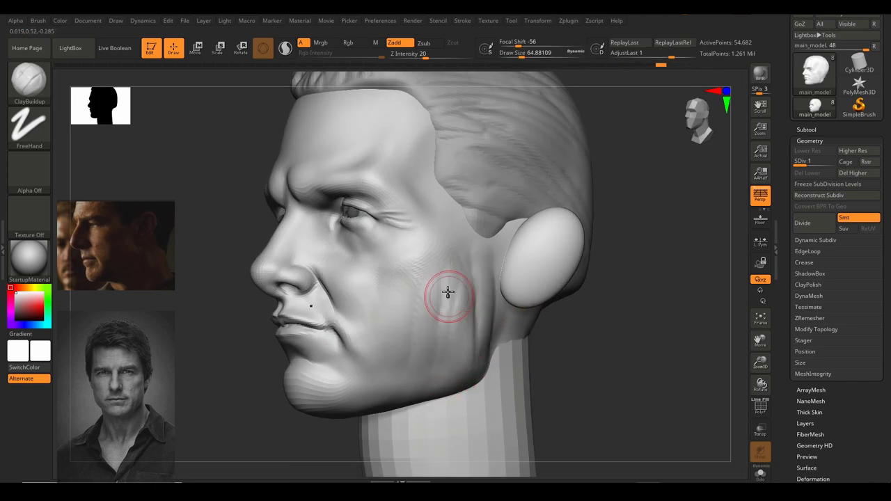
# Soften the new strokes on the side of the jaw with the Smooth brush, enlarging the draw size to about 83.
pyautogui.moveTo(448, 293)
pyautogui.mouseDown()
pyautogui.moveTo(427, 317)
pyautogui.moveTo(434, 334)
pyautogui.mouseUp()
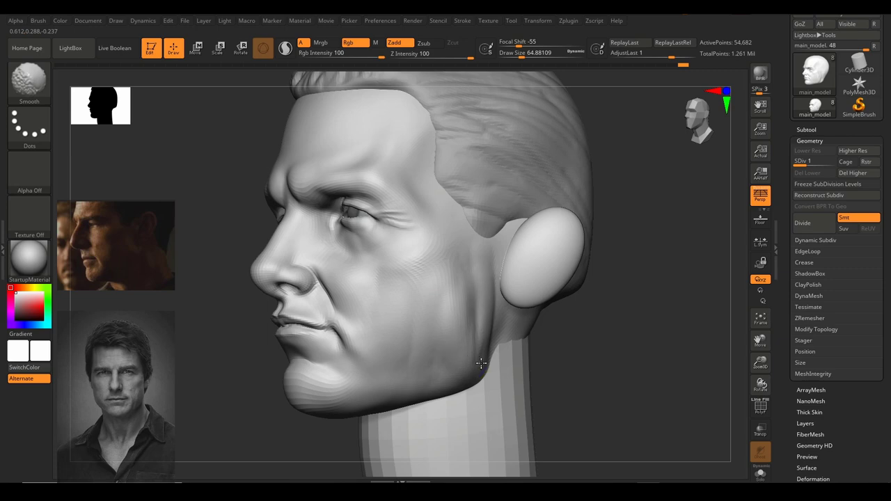
pyautogui.press('s')
pyautogui.moveTo(456, 290)
pyautogui.mouseDown()
pyautogui.moveTo(457, 190)
pyautogui.moveTo(465, 340)
pyautogui.moveTo(478, 307)
pyautogui.mouseUp()
pyautogui.keyDown('shift'); pyautogui.moveTo(469, 250); pyautogui.dragTo(469, 301); pyautogui.keyUp('shift')
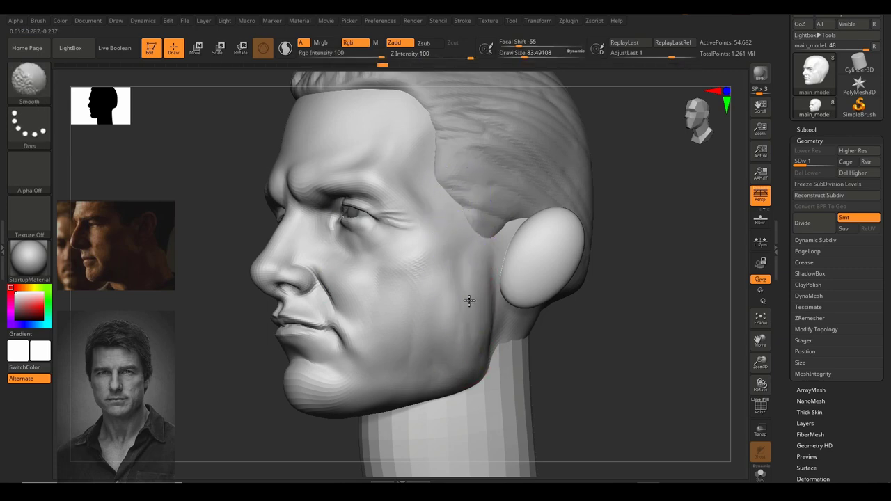
# Build up the cheek and the area in front of the ear with ClayBuildup strokes, reducing the draw size to about 77.
pyautogui.moveTo(573, 333)
pyautogui.mouseDown()
pyautogui.moveTo(571, 311)
pyautogui.moveTo(592, 338)
pyautogui.mouseUp()
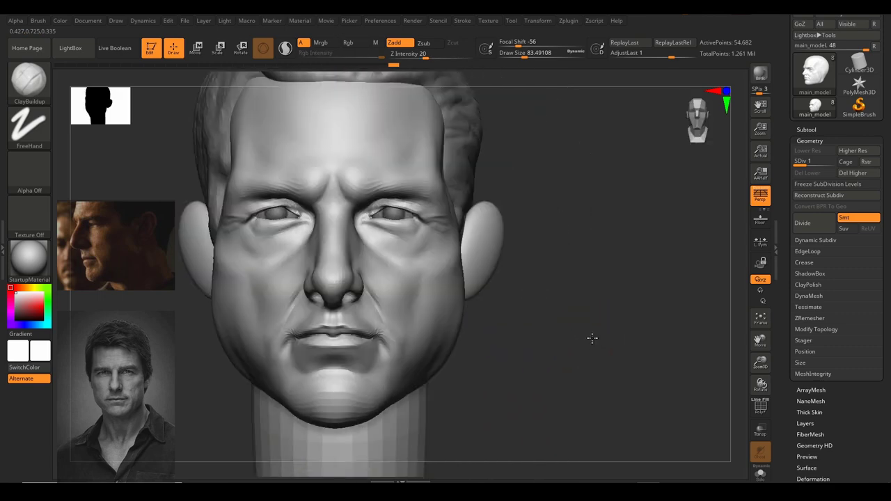
pyautogui.moveTo(251, 276); pyautogui.dragTo(261, 346)
pyautogui.moveTo(541, 209)
pyautogui.keyDown('alt'); pyautogui.mouseDown()
pyautogui.moveTo(565, 251)
pyautogui.moveTo(672, 245)
pyautogui.mouseUp(); pyautogui.keyUp('alt')
pyautogui.moveTo(429, 240)
pyautogui.mouseDown()
pyautogui.moveTo(438, 249)
pyautogui.moveTo(433, 262)
pyautogui.moveTo(425, 253)
pyautogui.mouseUp()
pyautogui.press('s')
pyautogui.moveTo(424, 252); pyautogui.dragTo(475, 304)
pyautogui.press('s')
pyautogui.moveTo(454, 283); pyautogui.dragTo(448, 283)
pyautogui.moveTo(435, 263)
pyautogui.mouseDown()
pyautogui.moveTo(494, 299)
pyautogui.moveTo(432, 280)
pyautogui.moveTo(450, 204)
pyautogui.moveTo(479, 299)
pyautogui.mouseUp()
pyautogui.press('s')
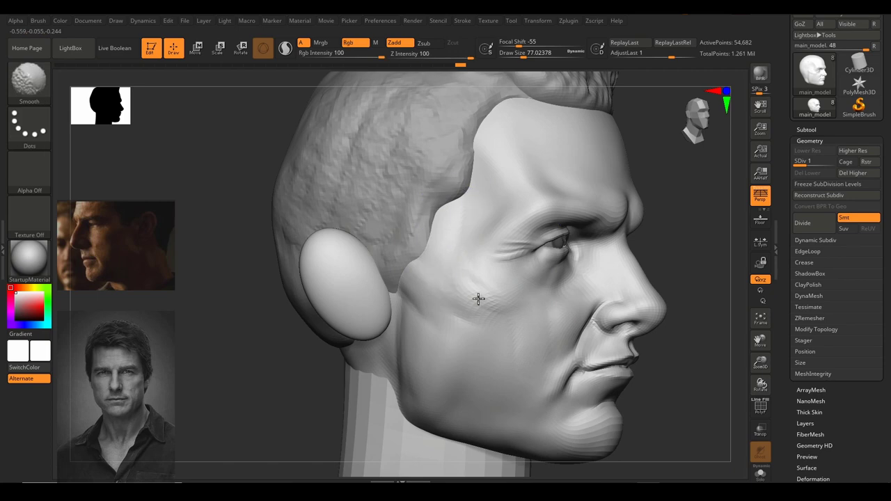
# Smooth the cheek and the jaw angle below both ears, enlarging the draw size to about 97.
pyautogui.keyDown('shift'); pyautogui.moveTo(406, 279); pyautogui.dragTo(471, 321); pyautogui.keyUp('shift')
pyautogui.moveTo(471, 307)
pyautogui.mouseDown(button='right')
pyautogui.moveTo(420, 275)
pyautogui.moveTo(362, 271)
pyautogui.mouseUp(button='right')
pyautogui.keyDown('alt'); pyautogui.moveTo(662, 249); pyautogui.dragTo(561, 250, button='right'); pyautogui.keyUp('alt')
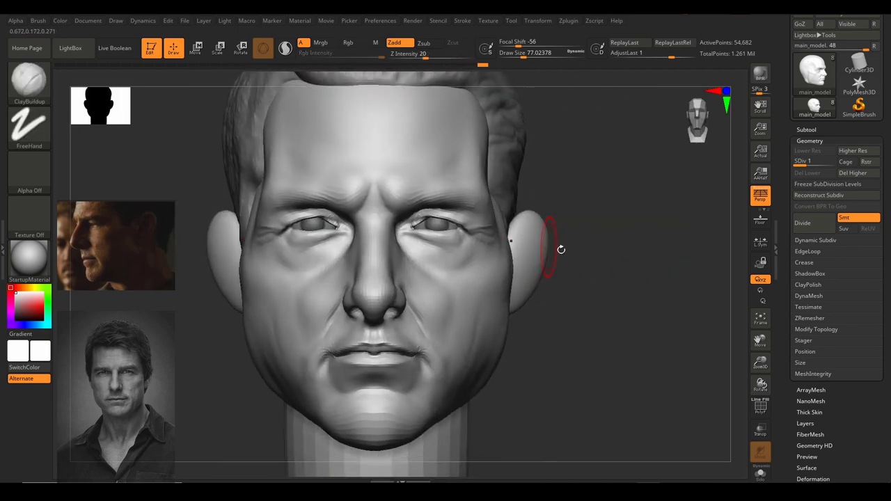
pyautogui.moveTo(594, 284); pyautogui.dragTo(545, 294, button='right')
pyautogui.press('s')
pyautogui.moveTo(538, 298); pyautogui.dragTo(543, 298)
pyautogui.moveTo(568, 298); pyautogui.dragTo(523, 302, button='right')
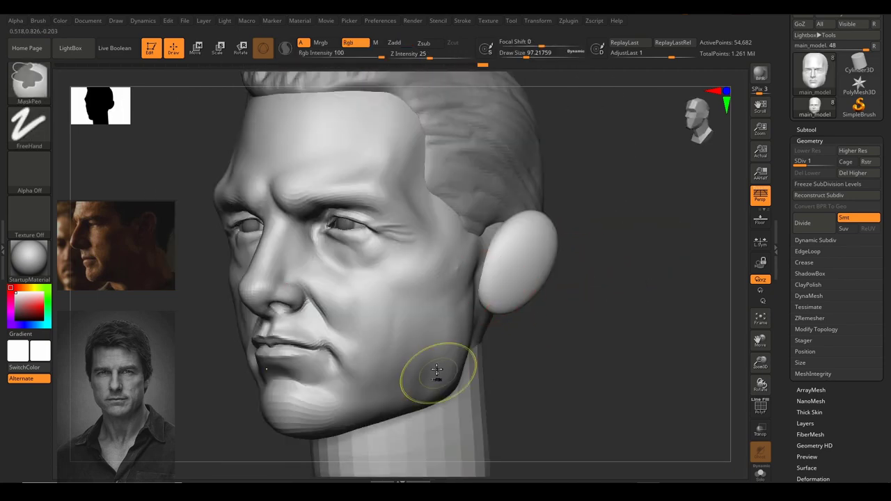
pyautogui.keyDown('shift'); pyautogui.moveTo(438, 372); pyautogui.dragTo(451, 307); pyautogui.keyUp('shift')
pyautogui.moveTo(463, 268)
pyautogui.keyDown('shift'); pyautogui.mouseDown()
pyautogui.moveTo(449, 321)
pyautogui.moveTo(433, 315)
pyautogui.mouseUp(); pyautogui.keyUp('shift')
pyautogui.keyDown('shift'); pyautogui.moveTo(555, 330); pyautogui.dragTo(579, 341, button='right'); pyautogui.keyUp('shift')
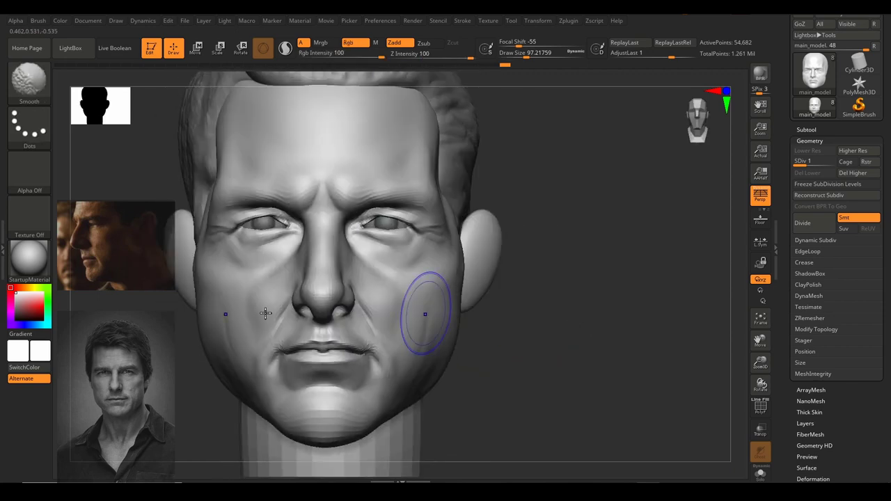
# Fill out the side of the jaw with the Standard brush at a draw size of about 145 and smooth the area before the ear.
pyautogui.press('s')
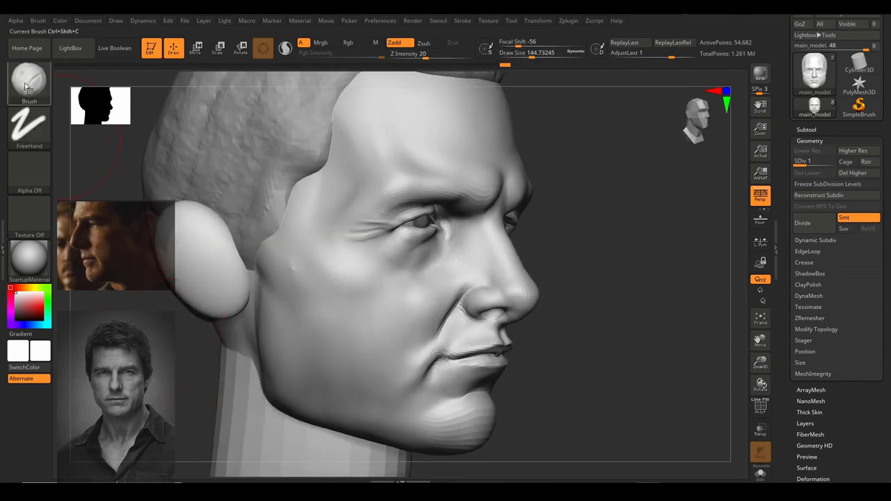
pyautogui.click(29, 82)
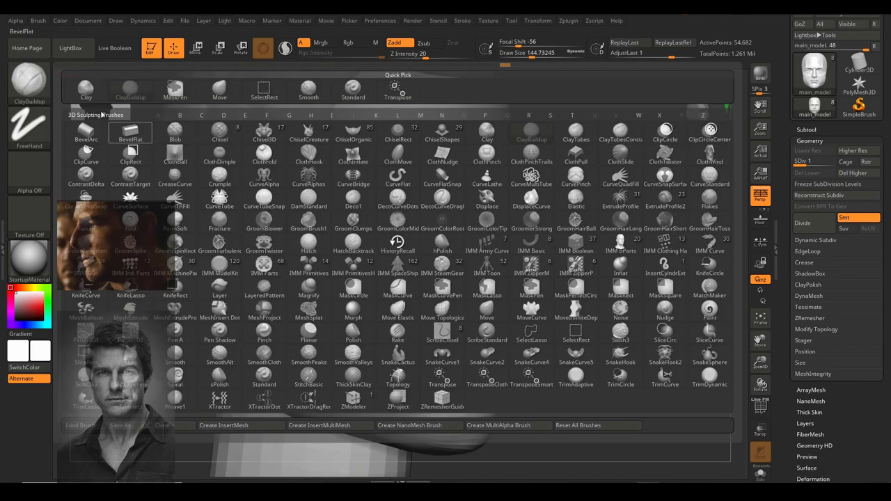
pyautogui.click(353, 92)
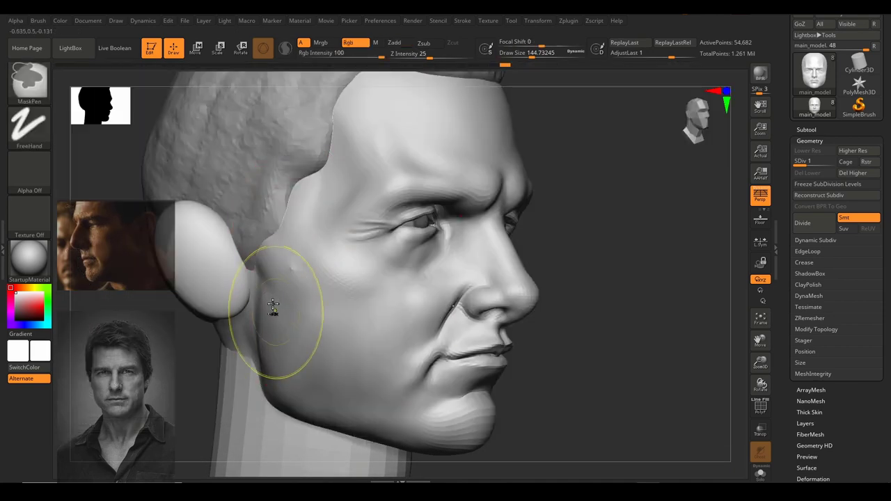
pyautogui.moveTo(304, 321)
pyautogui.mouseDown()
pyautogui.moveTo(281, 348)
pyautogui.moveTo(342, 378)
pyautogui.mouseUp()
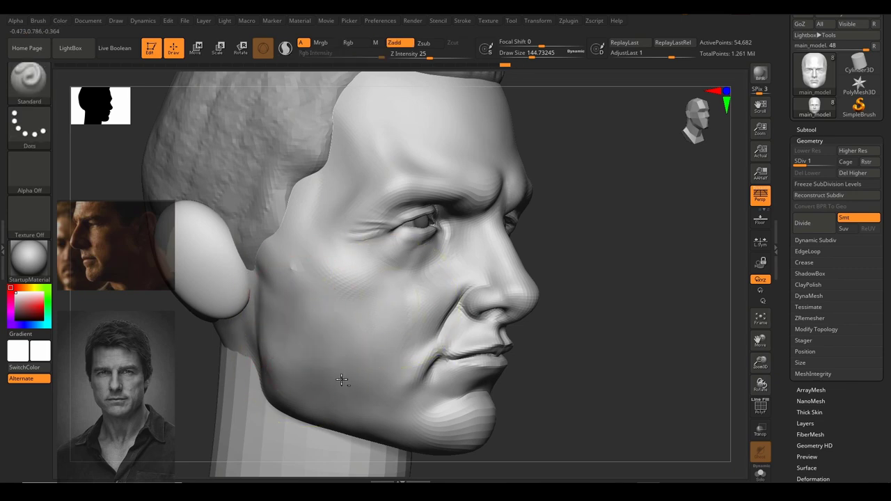
pyautogui.keyDown('shift'); pyautogui.moveTo(310, 299); pyautogui.dragTo(270, 303); pyautogui.keyUp('shift')
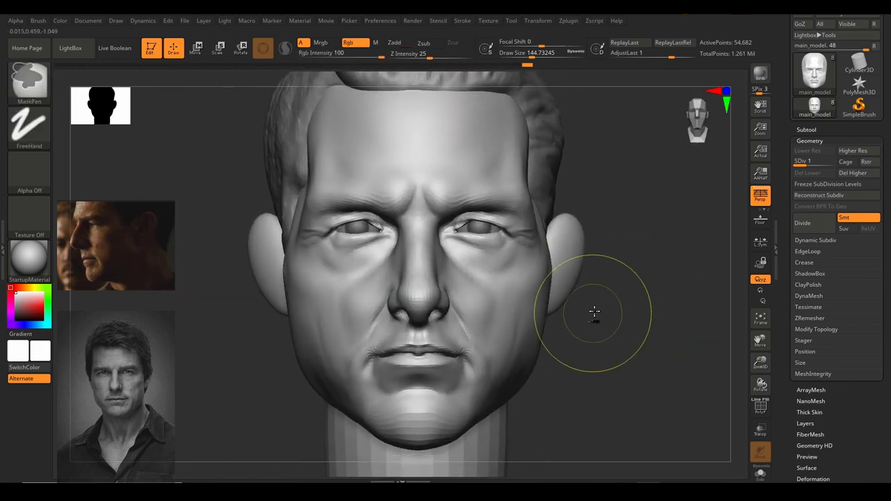
# Switch back to the ClayBuildup brush at a draw size of about 80 and undo the trial stroke on the cheek.
pyautogui.press('s')
pyautogui.moveTo(300, 324); pyautogui.dragTo(291, 325)
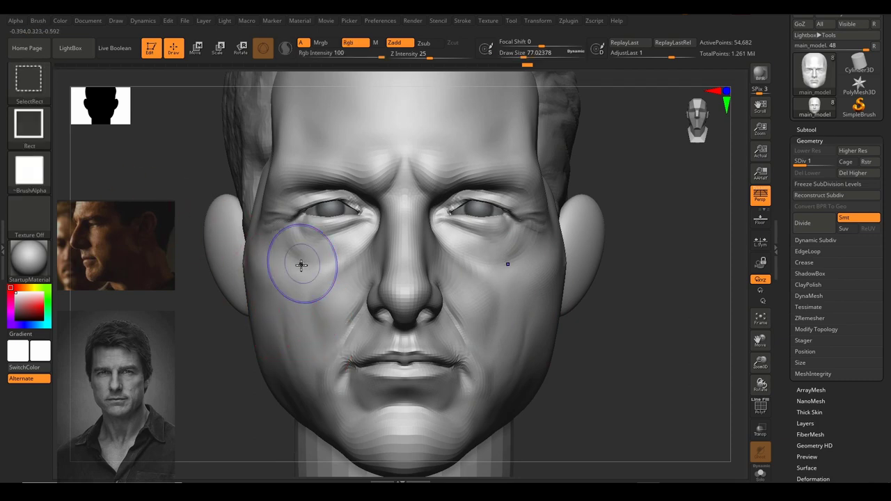
pyautogui.press('b')
pyautogui.press('c')
pyautogui.press('b')
pyautogui.moveTo(310, 317)
pyautogui.mouseDown()
pyautogui.moveTo(310, 287)
pyautogui.moveTo(302, 340)
pyautogui.moveTo(332, 312)
pyautogui.moveTo(313, 311)
pyautogui.moveTo(308, 357)
pyautogui.moveTo(327, 322)
pyautogui.moveTo(297, 323)
pyautogui.moveTo(330, 353)
pyautogui.mouseUp()
pyautogui.press('s')
pyautogui.press('s')
pyautogui.hotkey('ctrl', 'z')
# Add a ClayBuildup stroke along the temple at the hairline and check the whole head from the front and three-quarter view.
pyautogui.keyDown('ctrl'); pyautogui.moveTo(677, 296); pyautogui.dragTo(583, 291, button='right'); pyautogui.keyUp('ctrl')
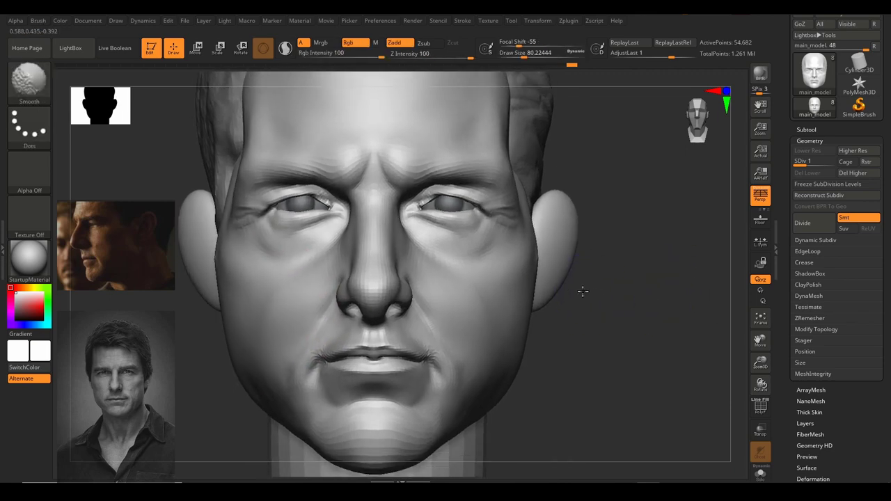
pyautogui.moveTo(571, 251); pyautogui.dragTo(550, 264, button='right')
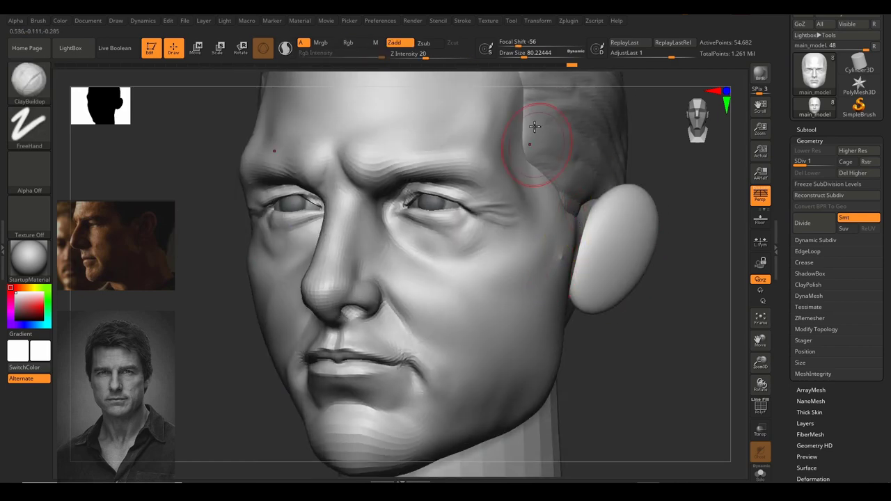
pyautogui.moveTo(535, 127)
pyautogui.mouseDown()
pyautogui.moveTo(528, 199)
pyautogui.moveTo(543, 186)
pyautogui.mouseUp()
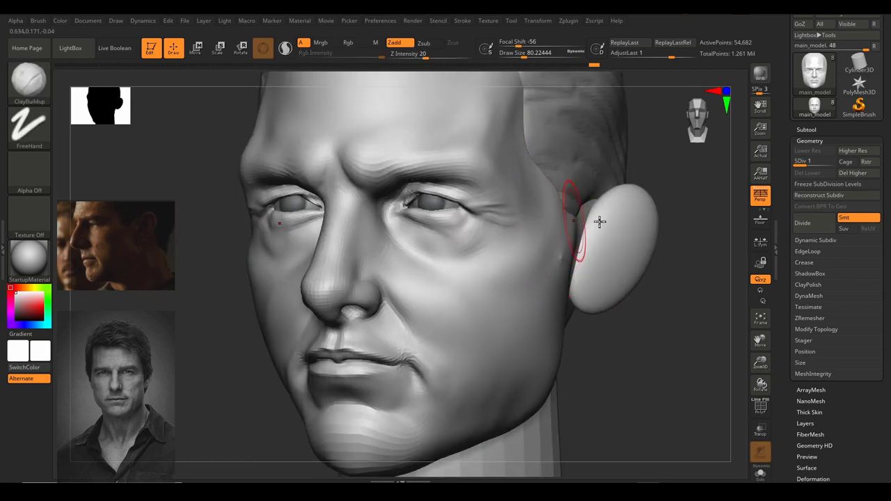
pyautogui.moveTo(600, 221)
pyautogui.keyDown('ctrl'); pyautogui.mouseDown(button='right')
pyautogui.moveTo(659, 245)
pyautogui.moveTo(627, 258)
pyautogui.moveTo(615, 276)
pyautogui.moveTo(619, 260)
pyautogui.moveTo(648, 318)
pyautogui.moveTo(675, 318)
pyautogui.mouseUp(button='right'); pyautogui.keyUp('ctrl')
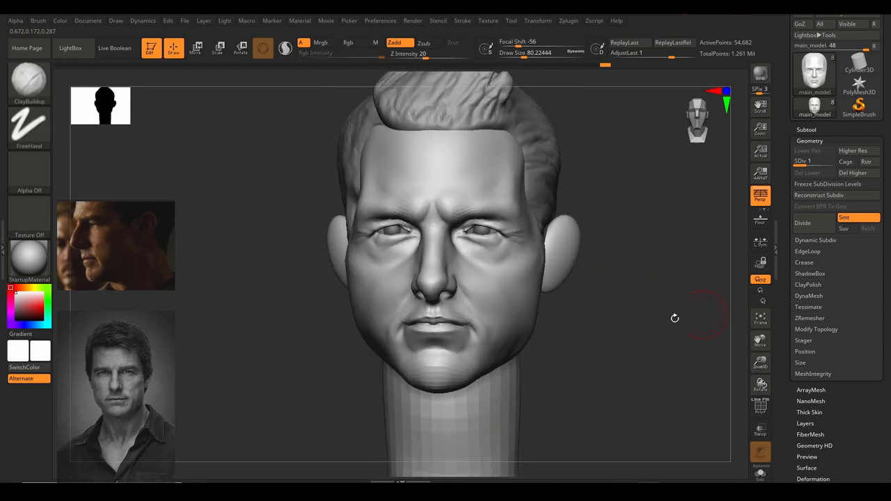
pyautogui.moveTo(675, 318); pyautogui.dragTo(656, 221)
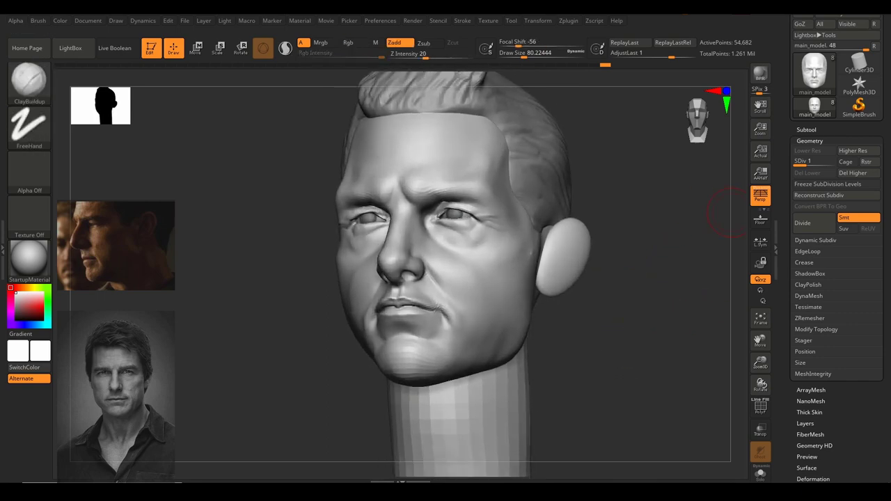
# Switch to the reference photo board, clear the pink annotations and examine the cheeks and jawline in the other portraits.
pyautogui.hotkey('alt', 'Tab')
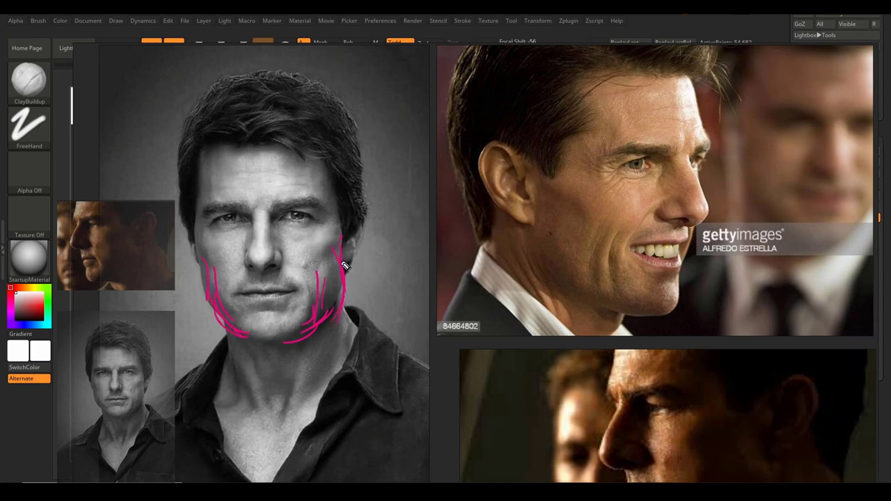
pyautogui.hotkey('ctrl', 'shift', '7')
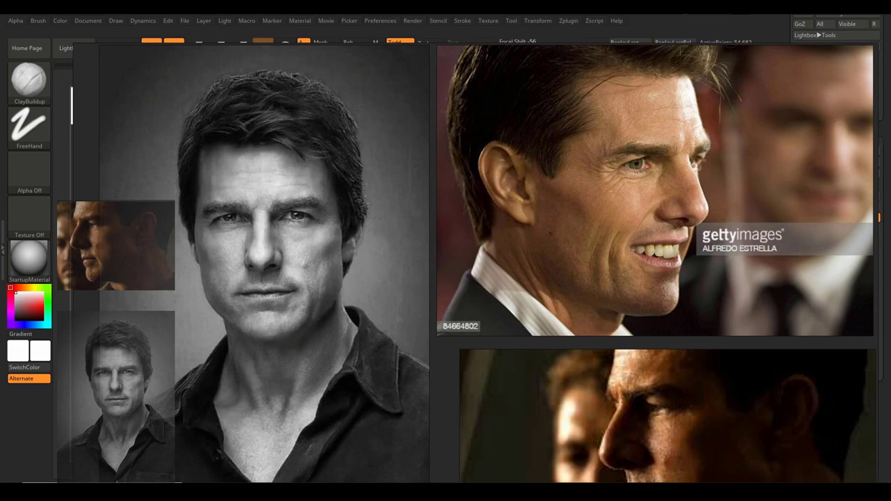
pyautogui.scroll(-6, 392, 288)
pyautogui.moveTo(475, 421); pyautogui.dragTo(386, 273, button='middle')
pyautogui.scroll(4, 386, 274)
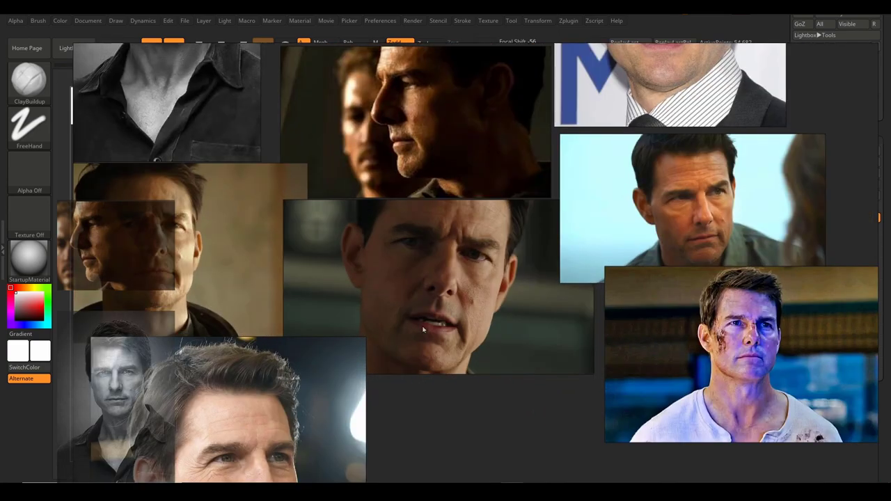
pyautogui.moveTo(435, 336); pyautogui.dragTo(397, 242, button='middle')
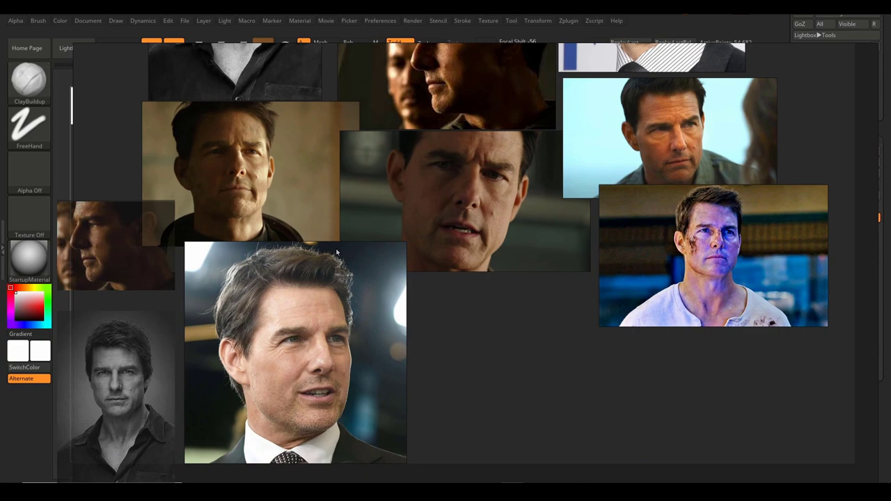
pyautogui.moveTo(338, 252); pyautogui.dragTo(211, 429, button='middle')
pyautogui.moveTo(202, 238); pyautogui.dragTo(263, 308, button='middle')
pyautogui.scroll(4, 426, 307)
pyautogui.moveTo(258, 245); pyautogui.dragTo(487, 326, button='middle')
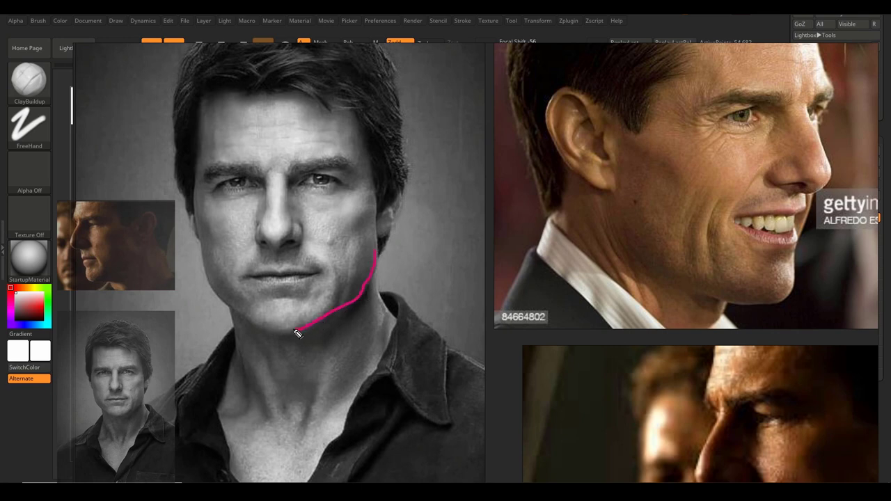
# Replace the pink jawline sketch with a pink mouth-and-chin mass and an orange outer jaw plane on the front portrait, and return to the sculpt.
pyautogui.hotkey('ctrl', 'z')
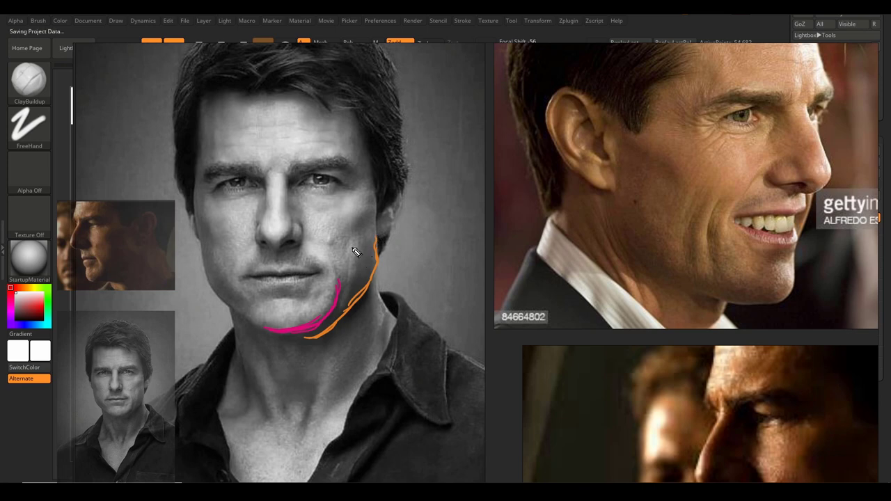
pyautogui.moveTo(354, 250); pyautogui.dragTo(340, 306)
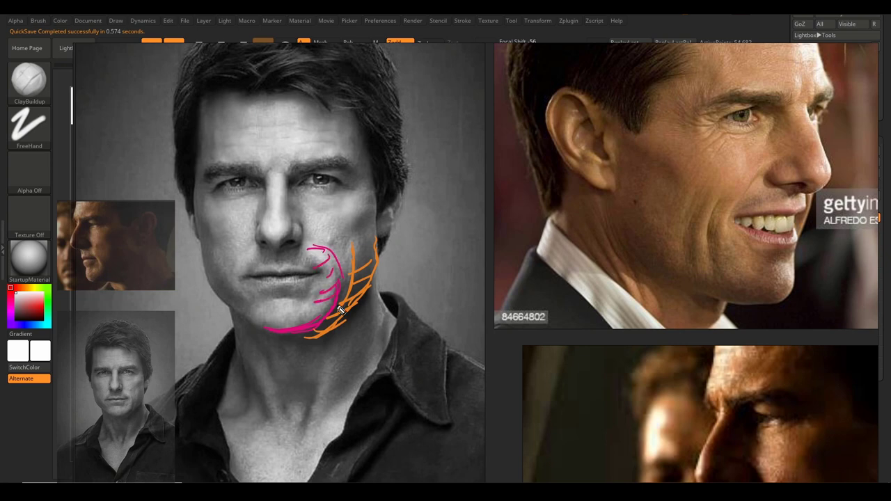
pyautogui.press('Escape')
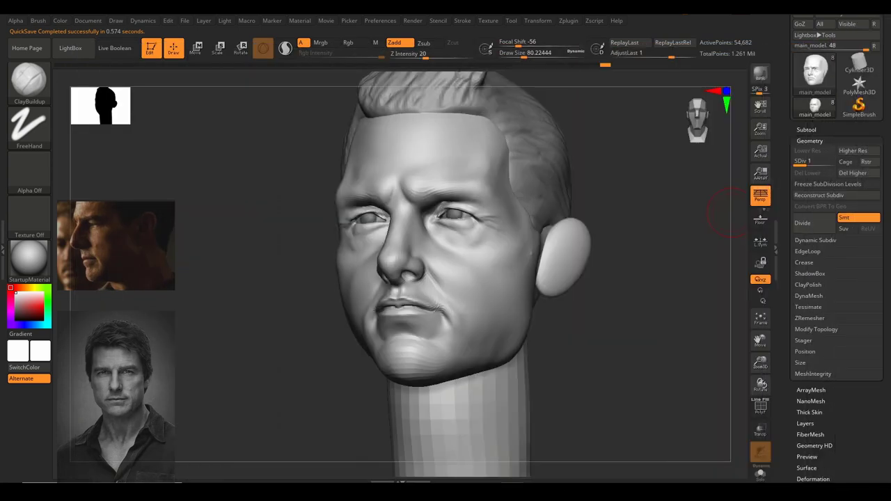
# Sculpt the rounded form from the mouth corner to the chin and along the lower jaw with ClayBuildup at draw size about 37.
pyautogui.moveTo(609, 349)
pyautogui.mouseDown(button='right')
pyautogui.moveTo(599, 354)
pyautogui.moveTo(573, 340)
pyautogui.moveTo(551, 353)
pyautogui.moveTo(586, 362)
pyautogui.moveTo(610, 332)
pyautogui.mouseUp(button='right')
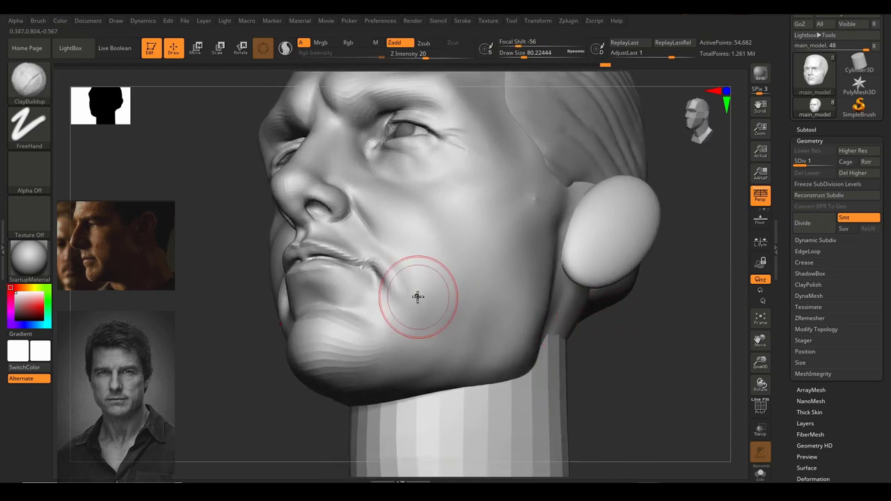
pyautogui.press('s')
pyautogui.moveTo(411, 299)
pyautogui.mouseDown()
pyautogui.moveTo(399, 301)
pyautogui.moveTo(406, 299)
pyautogui.moveTo(380, 366)
pyautogui.mouseUp()
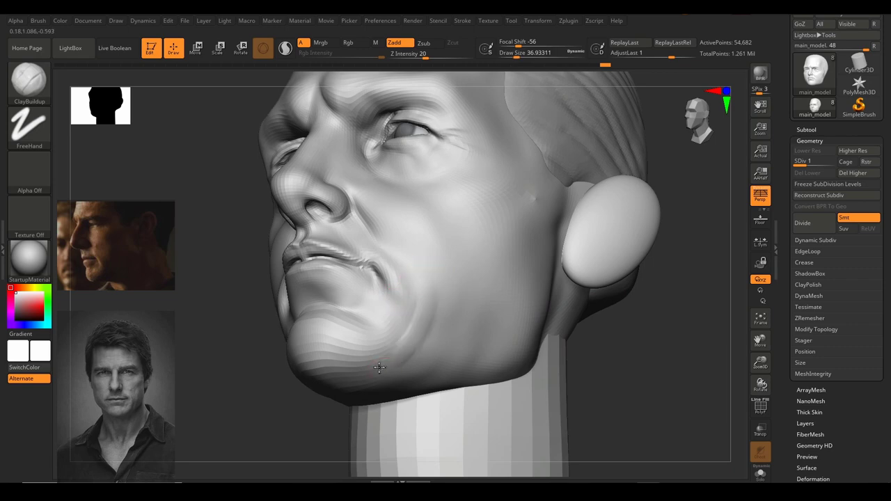
pyautogui.moveTo(410, 333)
pyautogui.mouseDown()
pyautogui.moveTo(362, 376)
pyautogui.moveTo(370, 382)
pyautogui.moveTo(424, 331)
pyautogui.moveTo(384, 369)
pyautogui.mouseUp()
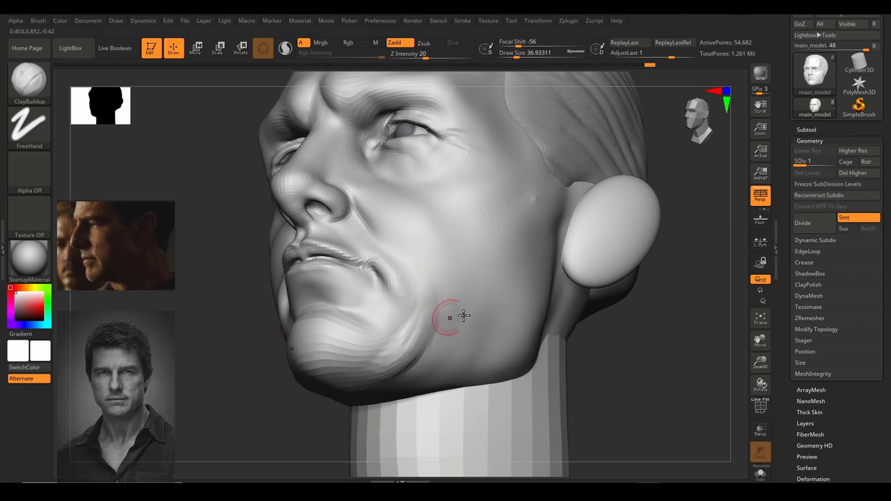
pyautogui.moveTo(637, 380); pyautogui.dragTo(648, 344, button='right')
pyautogui.moveTo(475, 346); pyautogui.dragTo(399, 412)
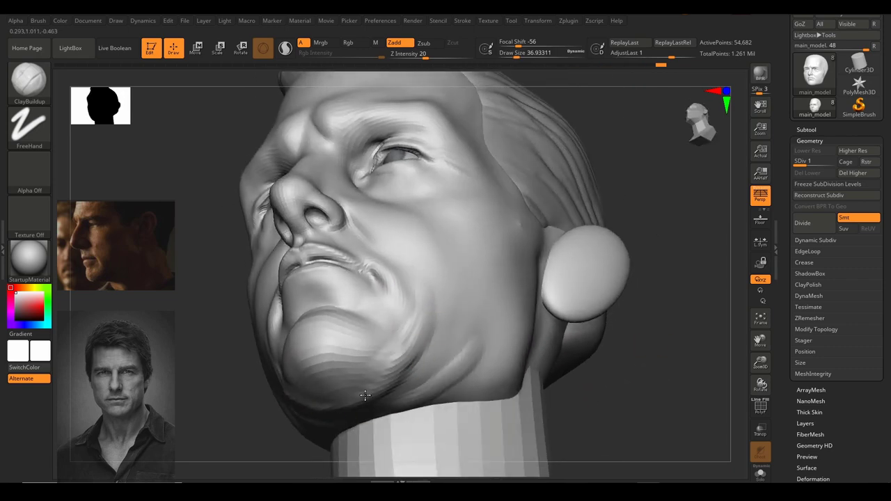
# Strengthen the fold between mouth corner and chin with more ClayBuildup strokes and smooth it into the lower jaw.
pyautogui.press('s')
pyautogui.moveTo(394, 294); pyautogui.dragTo(404, 358)
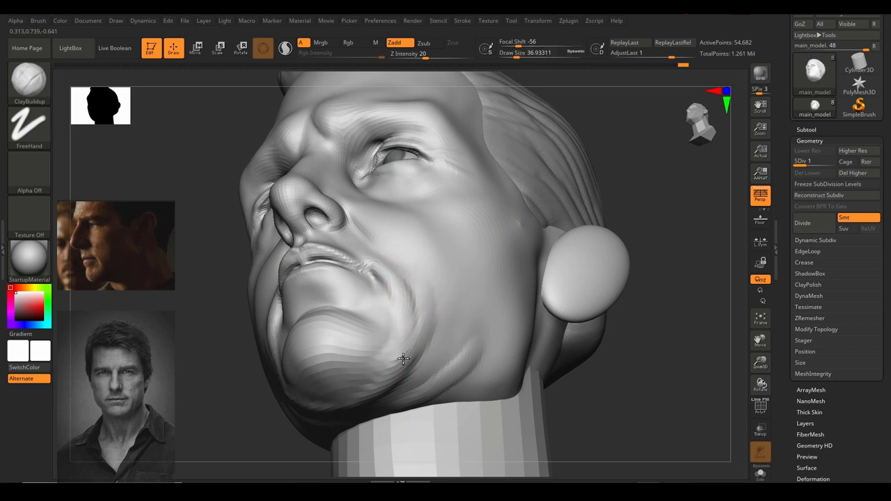
pyautogui.moveTo(416, 315); pyautogui.dragTo(399, 369)
pyautogui.keyDown('shift'); pyautogui.moveTo(399, 304); pyautogui.dragTo(396, 372); pyautogui.keyUp('shift')
pyautogui.keyDown('shift'); pyautogui.moveTo(416, 337); pyautogui.dragTo(342, 406); pyautogui.keyUp('shift')
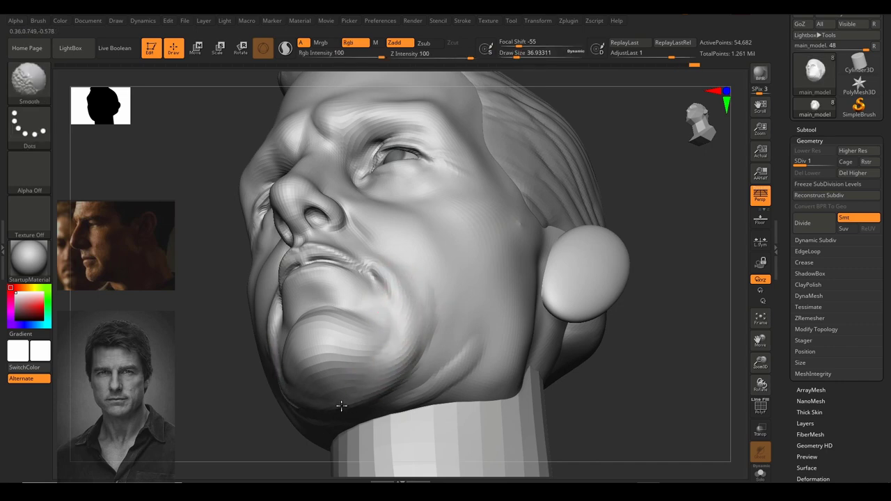
pyautogui.keyDown('shift'); pyautogui.moveTo(423, 390); pyautogui.dragTo(444, 374); pyautogui.keyUp('shift')
# Fill the side of the jaw behind the chin with ClayBuildup strokes at a draw size of about 51 and smooth them.
pyautogui.press('s')
pyautogui.click(468, 358)
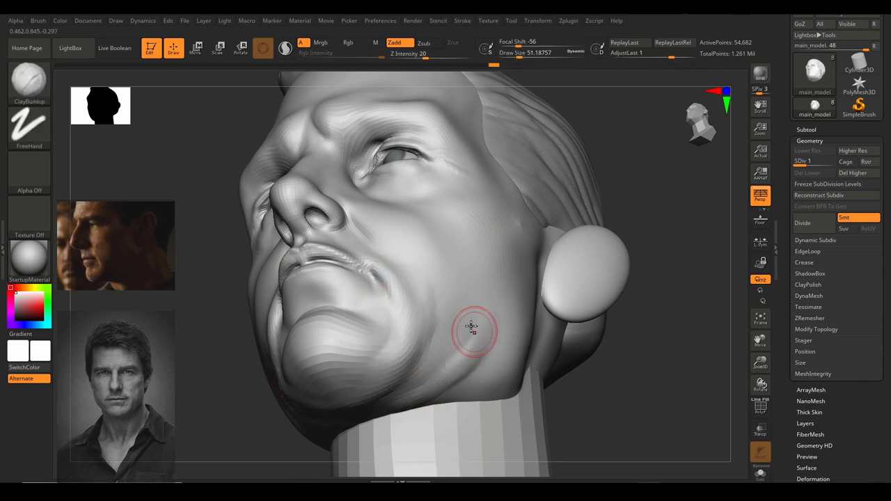
pyautogui.moveTo(471, 327); pyautogui.dragTo(434, 374)
pyautogui.press('shift')
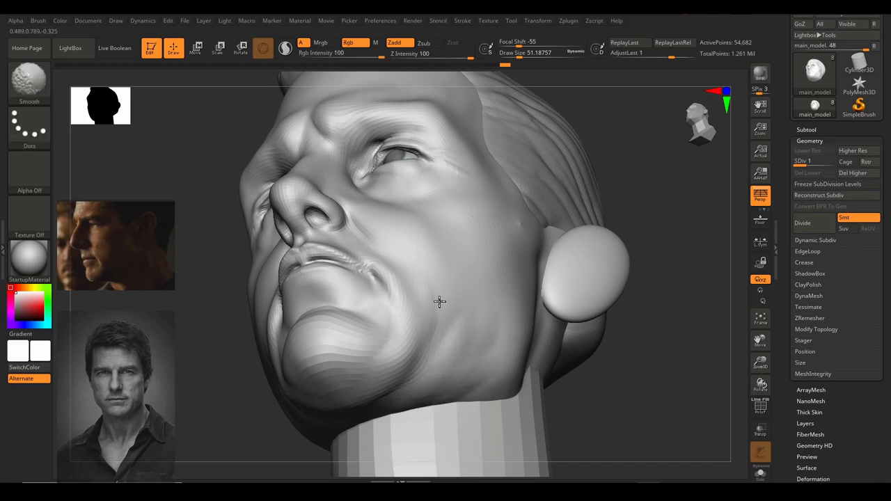
# Build up and soften the jaw angle below the opposite ear, and check the face from the front.
pyautogui.moveTo(648, 326)
pyautogui.keyDown('alt'); pyautogui.mouseDown()
pyautogui.moveTo(672, 298)
pyautogui.moveTo(601, 327)
pyautogui.mouseUp(); pyautogui.keyUp('alt')
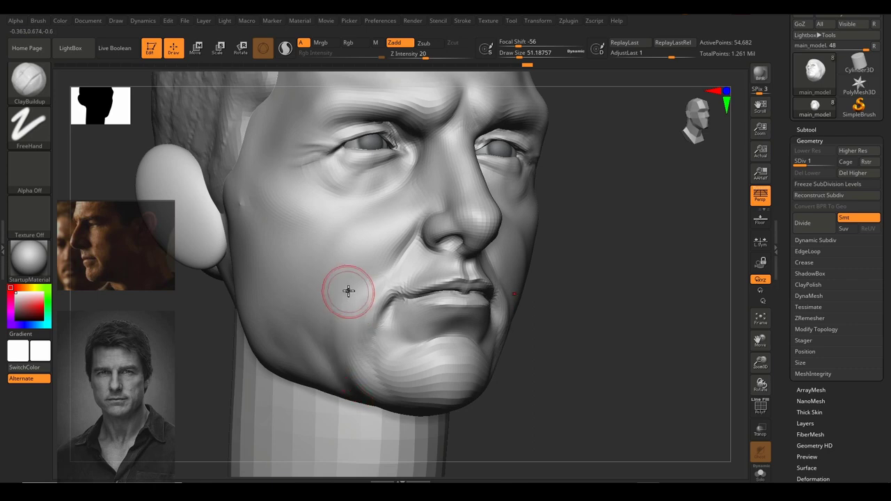
pyautogui.press('shift')
pyautogui.moveTo(268, 353)
pyautogui.mouseDown()
pyautogui.moveTo(273, 320)
pyautogui.moveTo(297, 362)
pyautogui.mouseUp()
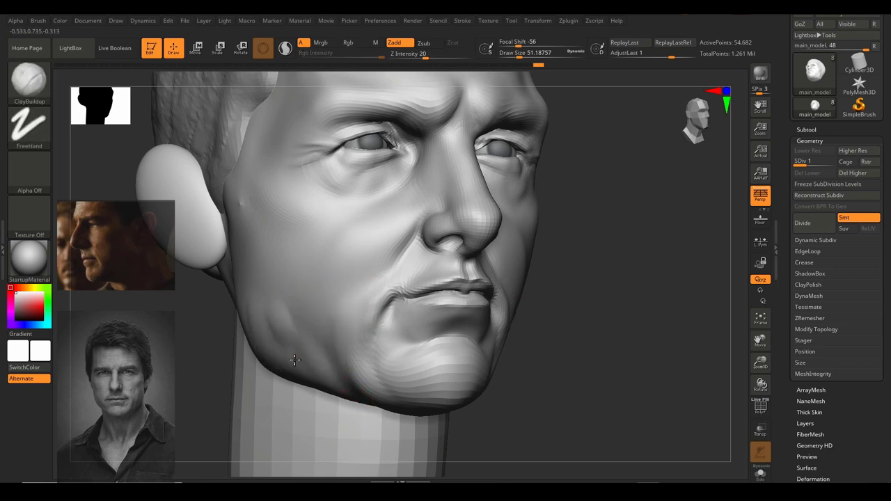
pyautogui.press('shift')
pyautogui.keyDown('ctrl'); pyautogui.moveTo(487, 341); pyautogui.dragTo(535, 335, button='right'); pyautogui.keyUp('ctrl')
pyautogui.moveTo(535, 334)
pyautogui.keyDown('ctrl'); pyautogui.mouseDown(button='right')
pyautogui.moveTo(536, 348)
pyautogui.moveTo(534, 301)
pyautogui.mouseUp(button='right'); pyautogui.keyUp('ctrl')
pyautogui.press('ctrl')
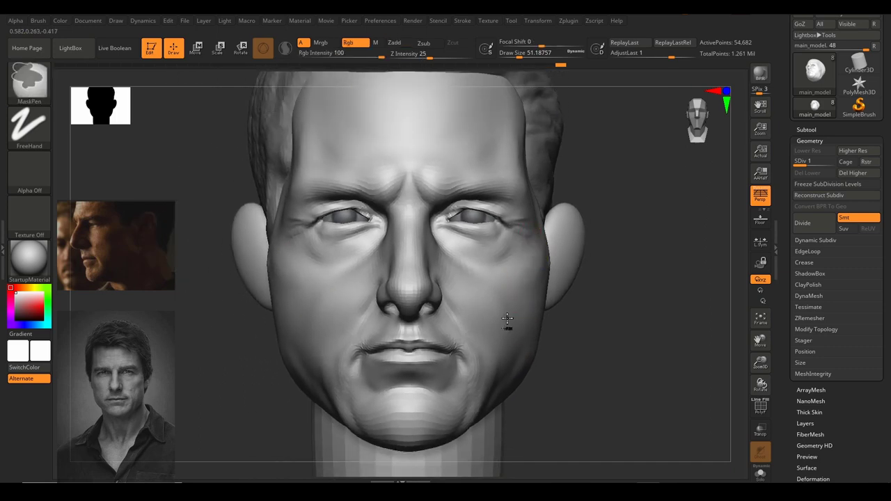
# Reshape the side of the face below the ear with the Move brush at a draw size of about 187.
pyautogui.moveTo(619, 272)
pyautogui.mouseDown(button='right')
pyautogui.moveTo(613, 263)
pyautogui.moveTo(579, 263)
pyautogui.mouseUp(button='right')
pyautogui.moveTo(620, 332); pyautogui.dragTo(661, 332, button='right')
pyautogui.keyDown('ctrl'); pyautogui.moveTo(662, 332); pyautogui.dragTo(610, 329, button='right'); pyautogui.keyUp('ctrl')
pyautogui.keyDown('shift'); pyautogui.moveTo(610, 329); pyautogui.dragTo(609, 313, button='right'); pyautogui.keyUp('shift')
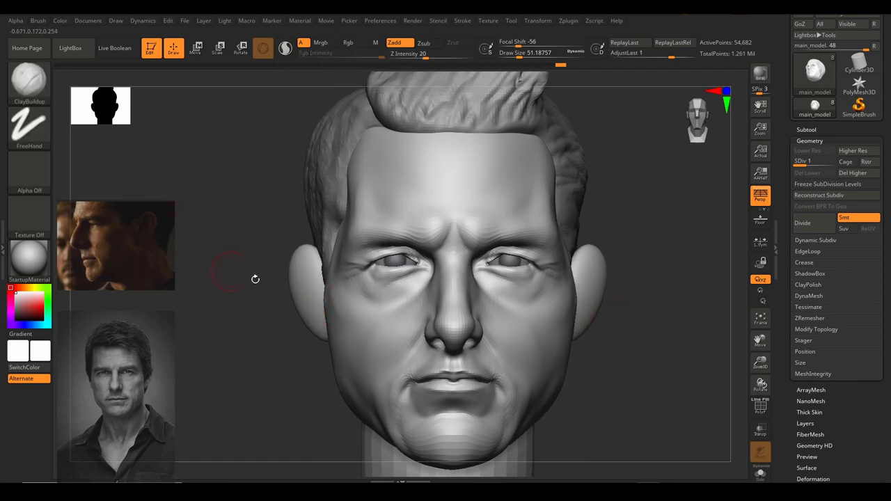
pyautogui.press('b')
pyautogui.press('m')
pyautogui.press('v')
pyautogui.press('f')
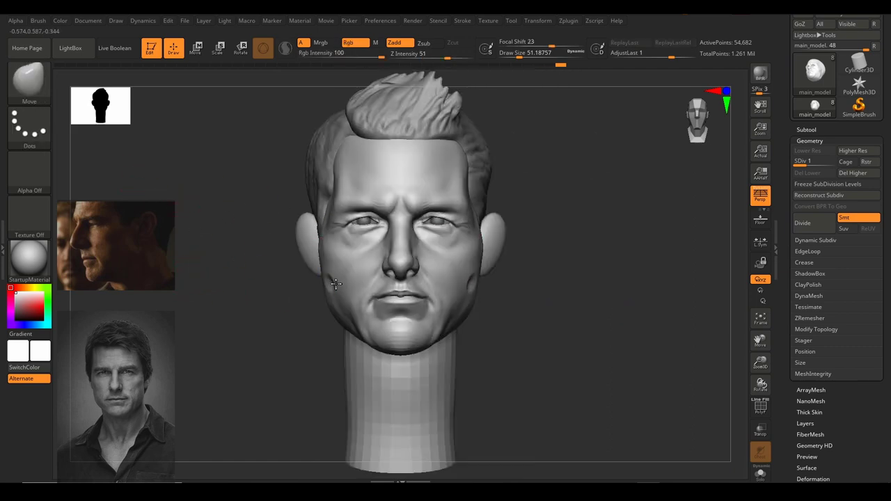
pyautogui.keyDown('ctrl'); pyautogui.moveTo(506, 251); pyautogui.dragTo(519, 309, button='right'); pyautogui.keyUp('ctrl')
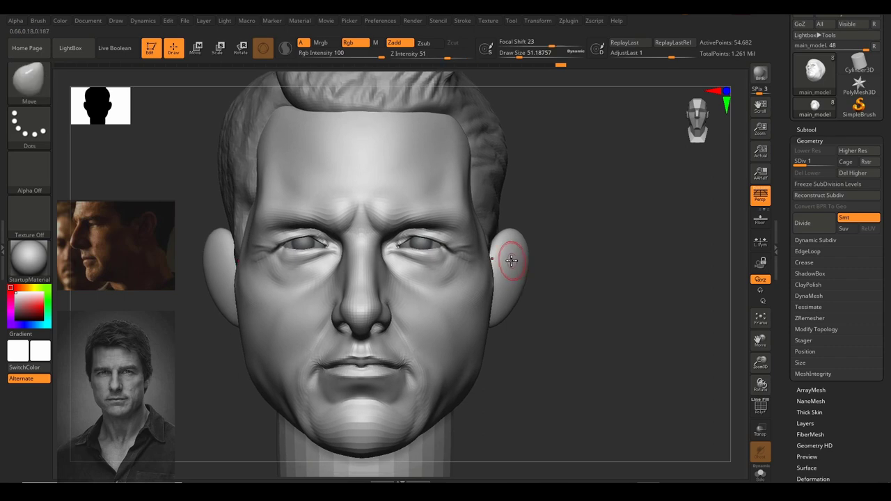
pyautogui.press('s')
pyautogui.moveTo(511, 262); pyautogui.dragTo(528, 265)
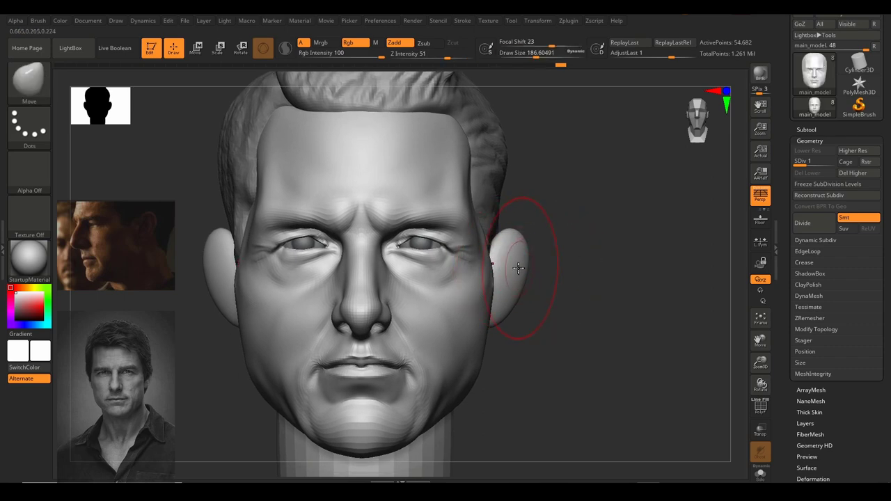
pyautogui.moveTo(487, 311); pyautogui.dragTo(482, 313)
# Adjust the side of the head above the ear with the Move brush at a draw size of about 305.
pyautogui.moveTo(544, 210)
pyautogui.keyDown('alt'); pyautogui.mouseDown(button='right')
pyautogui.moveTo(544, 237)
pyautogui.moveTo(549, 229)
pyautogui.mouseUp(button='right'); pyautogui.keyUp('alt')
pyautogui.press('s')
pyautogui.moveTo(551, 206); pyautogui.dragTo(560, 207)
pyautogui.moveTo(620, 207); pyautogui.dragTo(553, 214, button='right')
pyautogui.press('s')
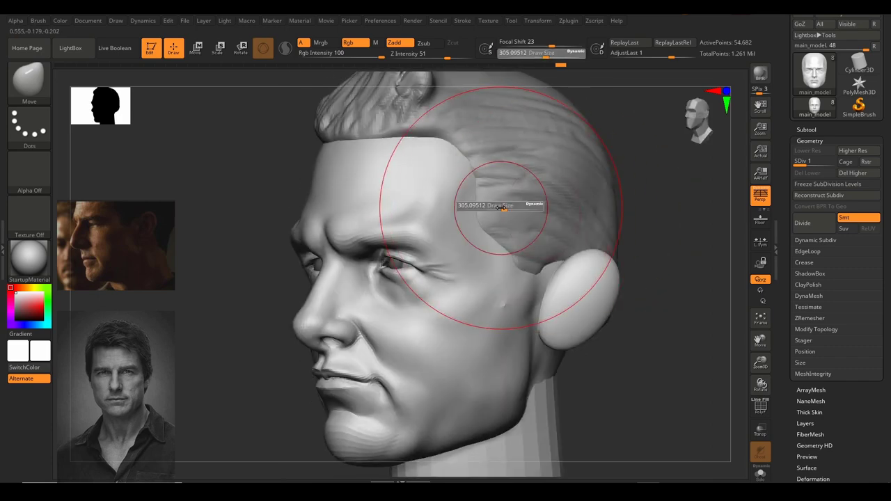
pyautogui.moveTo(485, 211); pyautogui.dragTo(497, 213)
pyautogui.moveTo(488, 213); pyautogui.dragTo(528, 216, button='right')
pyautogui.moveTo(507, 223); pyautogui.dragTo(518, 218)
# Refine the width of the hair mass above the opposite ear with the Move brush from front and three-quarter views.
pyautogui.moveTo(521, 217); pyautogui.dragTo(642, 209, button='right')
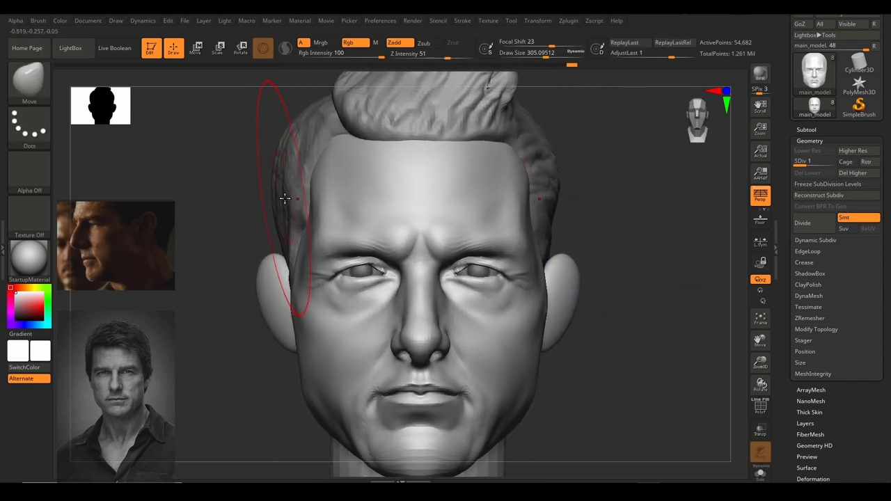
pyautogui.moveTo(282, 200); pyautogui.dragTo(289, 201)
pyautogui.moveTo(219, 219); pyautogui.dragTo(284, 209, button='right')
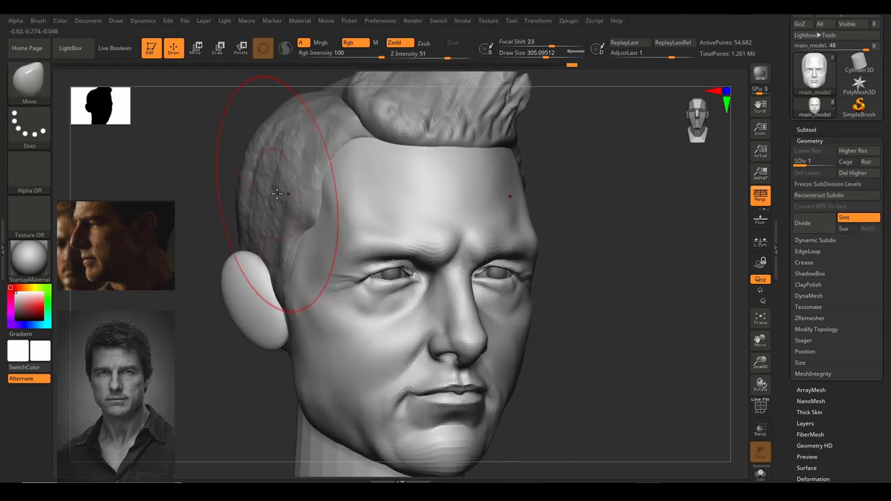
pyautogui.moveTo(276, 196); pyautogui.dragTo(268, 194)
pyautogui.moveTo(653, 205); pyautogui.dragTo(587, 237, button='right')
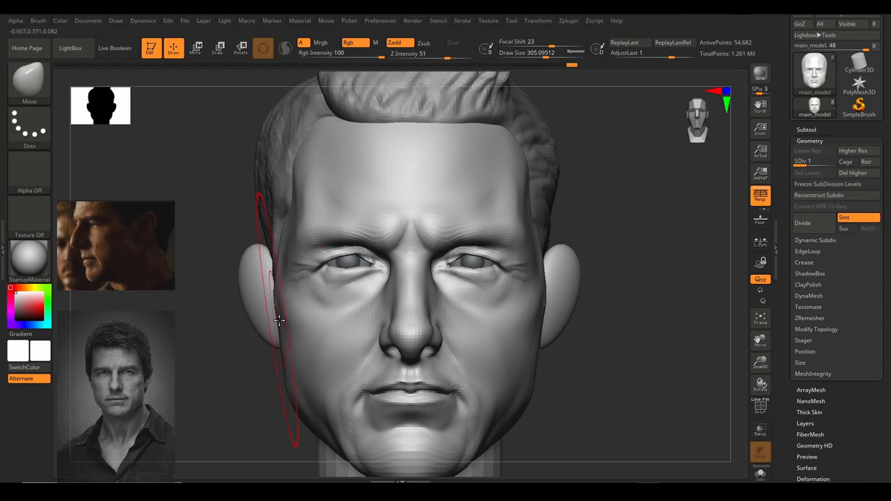
# Shift the hairline area in front of the ear with the Move brush at a draw size of about 228.
pyautogui.keyDown('ctrl'); pyautogui.moveTo(325, 325); pyautogui.dragTo(322, 318, button='right'); pyautogui.keyUp('ctrl')
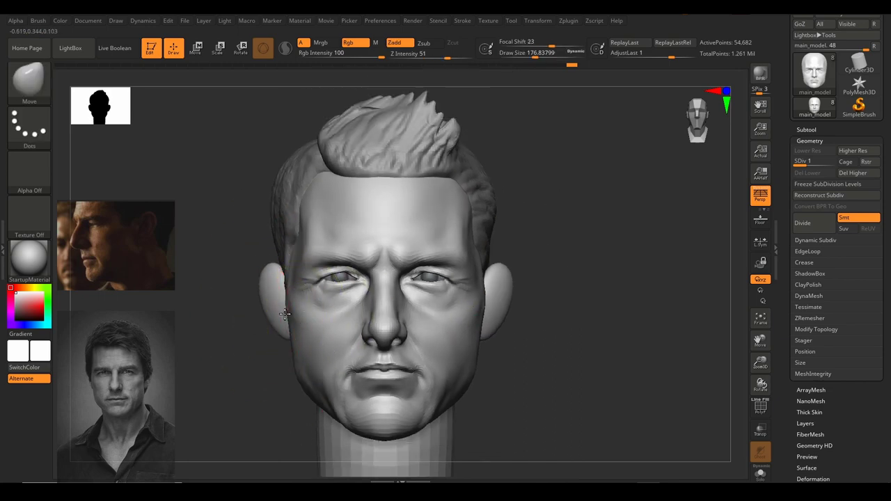
pyautogui.press('s')
pyautogui.moveTo(512, 298); pyautogui.dragTo(516, 298)
pyautogui.moveTo(554, 300); pyautogui.dragTo(500, 296, button='right')
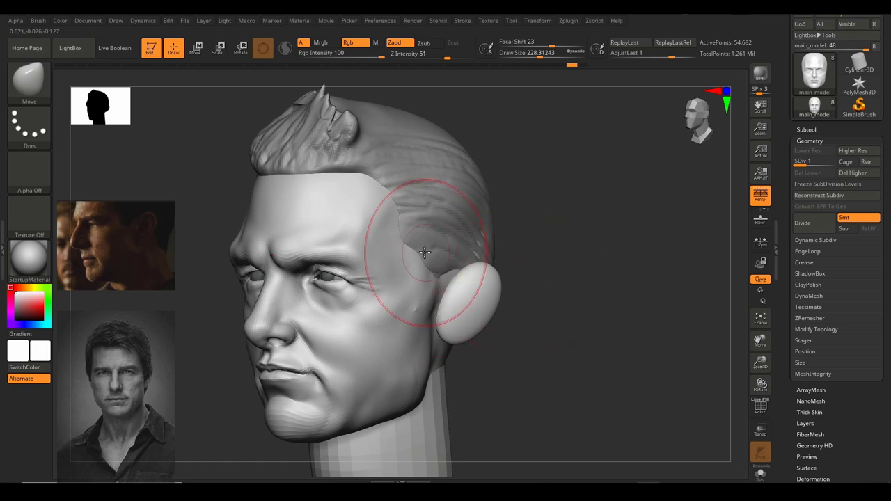
pyautogui.moveTo(424, 253); pyautogui.dragTo(432, 253)
pyautogui.moveTo(542, 263)
pyautogui.keyDown('shift'); pyautogui.mouseDown(button='right')
pyautogui.moveTo(613, 264)
pyautogui.moveTo(601, 275)
pyautogui.moveTo(583, 269)
pyautogui.moveTo(573, 290)
pyautogui.moveTo(603, 266)
pyautogui.moveTo(563, 274)
pyautogui.moveTo(562, 285)
pyautogui.mouseUp(button='right'); pyautogui.keyUp('shift')
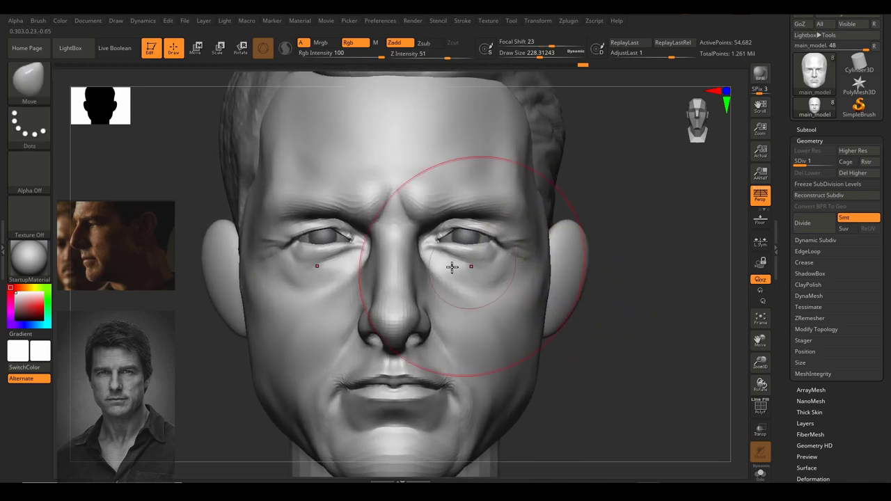
# Adjust the lower nose from the front with the Move brush, using draw sizes of about 80 to 97.
pyautogui.press('s')
pyautogui.moveTo(390, 300); pyautogui.dragTo(373, 299)
pyautogui.keyDown('ctrl'); pyautogui.moveTo(399, 309); pyautogui.dragTo(397, 295, button='right'); pyautogui.keyUp('ctrl')
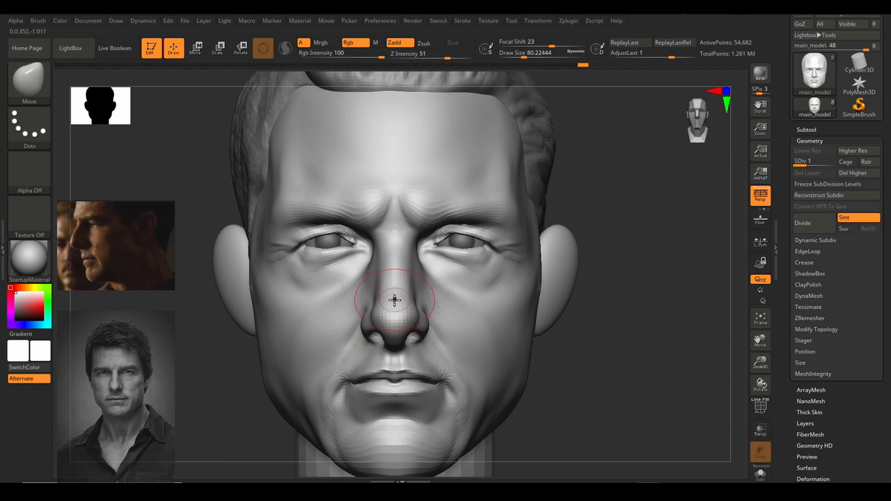
pyautogui.press('s')
pyautogui.moveTo(394, 302); pyautogui.dragTo(392, 280)
pyautogui.press('s')
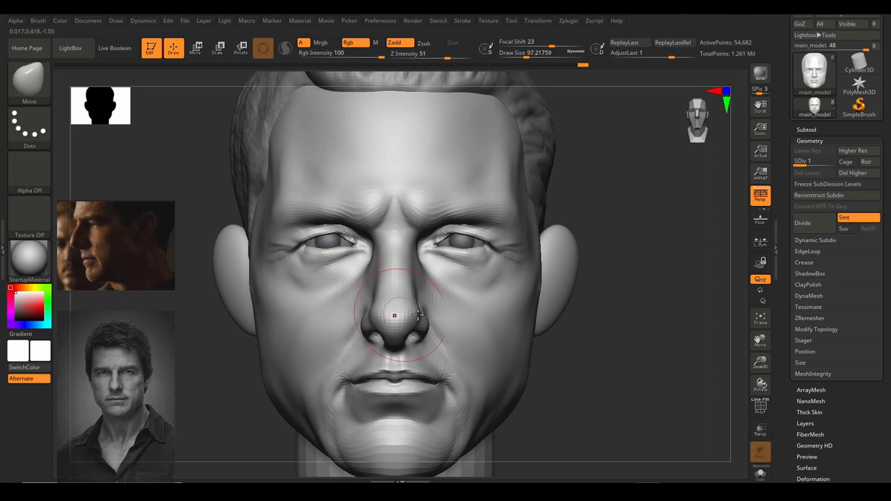
# Refine the temple beside the forehead at a draw size of about 62, using the Move and ClayBuildup brushes with smoothing.
pyautogui.moveTo(592, 291); pyautogui.dragTo(557, 299)
pyautogui.keyDown('ctrl'); pyautogui.moveTo(527, 296); pyautogui.dragTo(537, 280, button='right'); pyautogui.keyUp('ctrl')
pyautogui.moveTo(606, 313)
pyautogui.mouseDown(button='right')
pyautogui.moveTo(501, 316)
pyautogui.moveTo(487, 340)
pyautogui.moveTo(504, 350)
pyautogui.moveTo(489, 319)
pyautogui.moveTo(448, 292)
pyautogui.mouseUp(button='right')
pyautogui.moveTo(239, 336); pyautogui.dragTo(308, 330)
pyautogui.moveTo(602, 306); pyautogui.dragTo(624, 309)
pyautogui.moveTo(624, 309)
pyautogui.keyDown('ctrl'); pyautogui.mouseDown(button='right')
pyautogui.moveTo(613, 320)
pyautogui.moveTo(631, 308)
pyautogui.moveTo(615, 301)
pyautogui.moveTo(604, 311)
pyautogui.mouseUp(button='right'); pyautogui.keyUp('ctrl')
pyautogui.moveTo(586, 279); pyautogui.dragTo(583, 283, button='right')
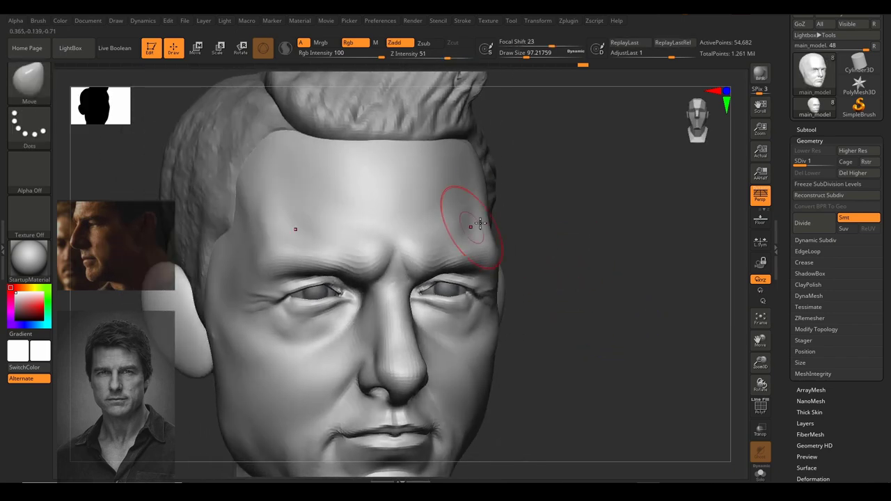
pyautogui.moveTo(585, 220); pyautogui.dragTo(575, 219, button='right')
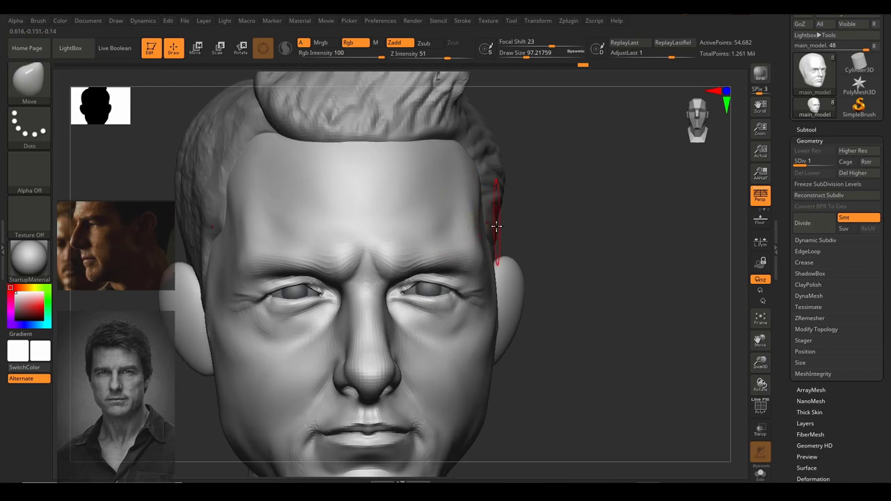
pyautogui.moveTo(443, 223); pyautogui.dragTo(436, 222)
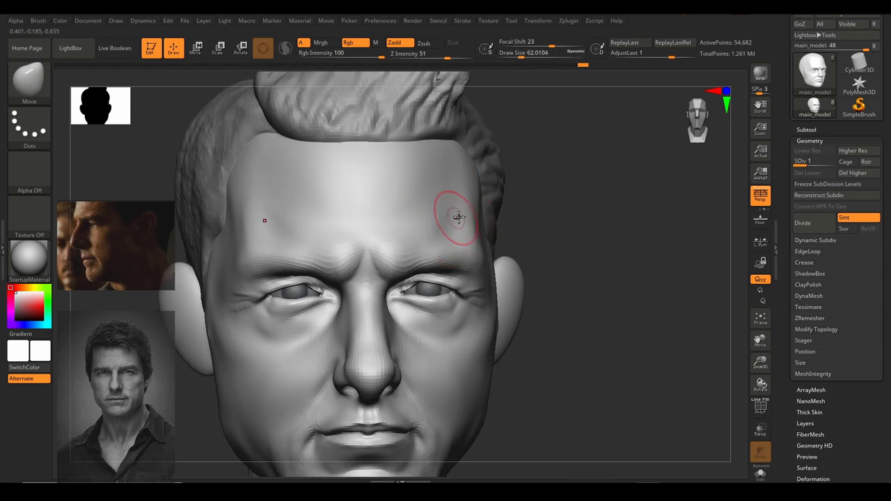
pyautogui.hotkey('ctrl', '1')
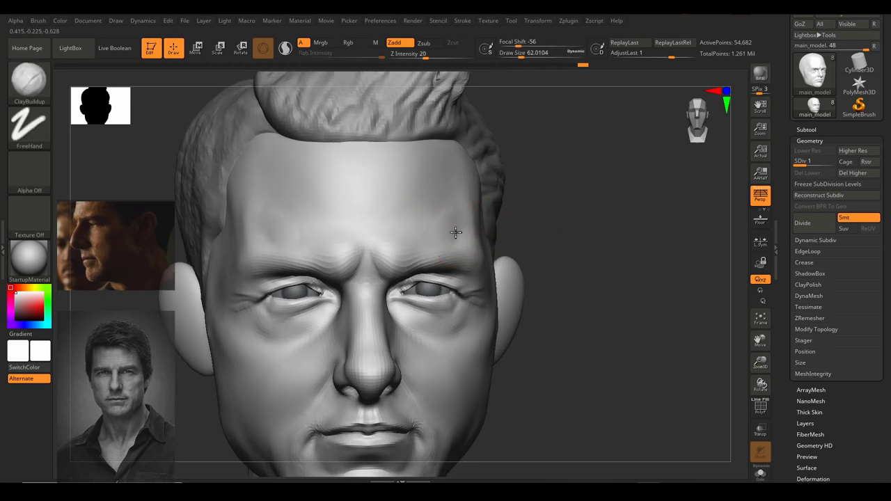
pyautogui.press('shift')
# Try a ClayBuildup stroke along the lower jaw behind the chin at a draw size of about 49, and undo it.
pyautogui.moveTo(521, 281)
pyautogui.keyDown('ctrl'); pyautogui.mouseDown(button='right')
pyautogui.moveTo(526, 246)
pyautogui.moveTo(581, 224)
pyautogui.moveTo(583, 302)
pyautogui.moveTo(592, 267)
pyautogui.moveTo(615, 253)
pyautogui.moveTo(520, 281)
pyautogui.mouseUp(button='right'); pyautogui.keyUp('ctrl')
pyautogui.press('s')
pyautogui.click(487, 366)
pyautogui.moveTo(452, 404)
pyautogui.mouseDown()
pyautogui.moveTo(507, 364)
pyautogui.moveTo(496, 363)
pyautogui.mouseUp()
pyautogui.press('s')
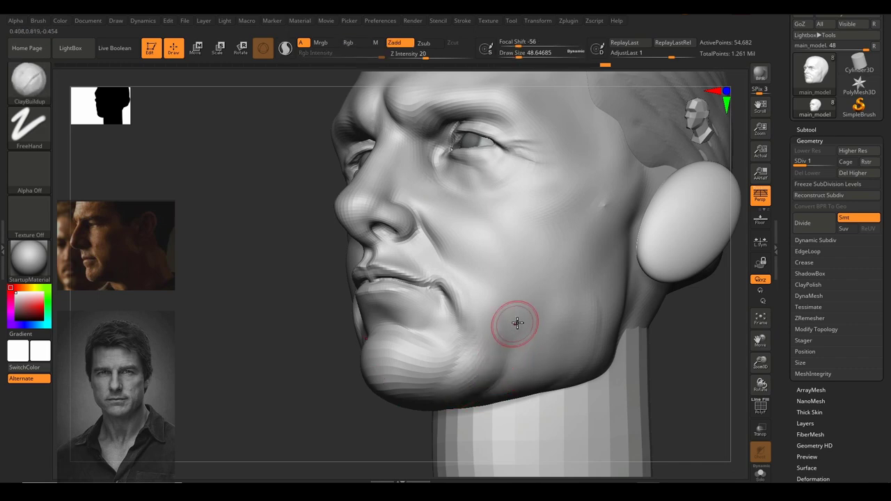
pyautogui.hotkey('ctrl', 'z')
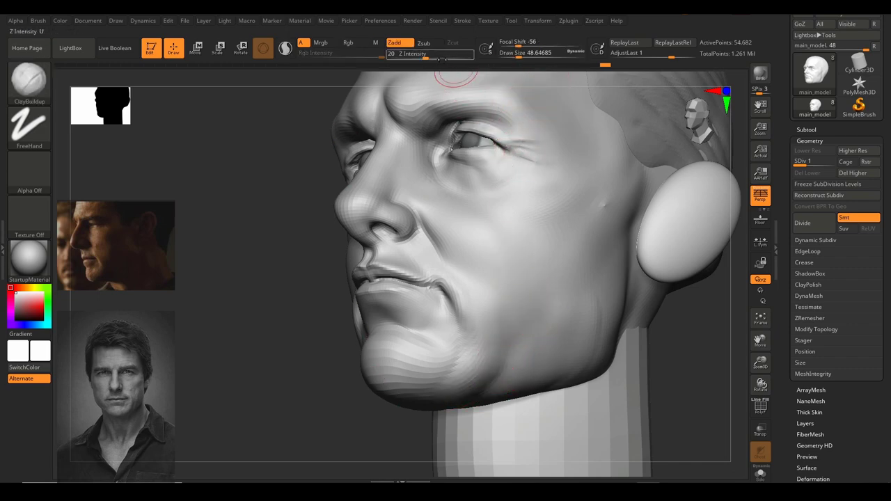
# Build up the jaw beside the chin with ClayBuildup at Z Intensity 11 and draw size about 35, and smooth it.
pyautogui.click(429, 55)
pyautogui.press('s')
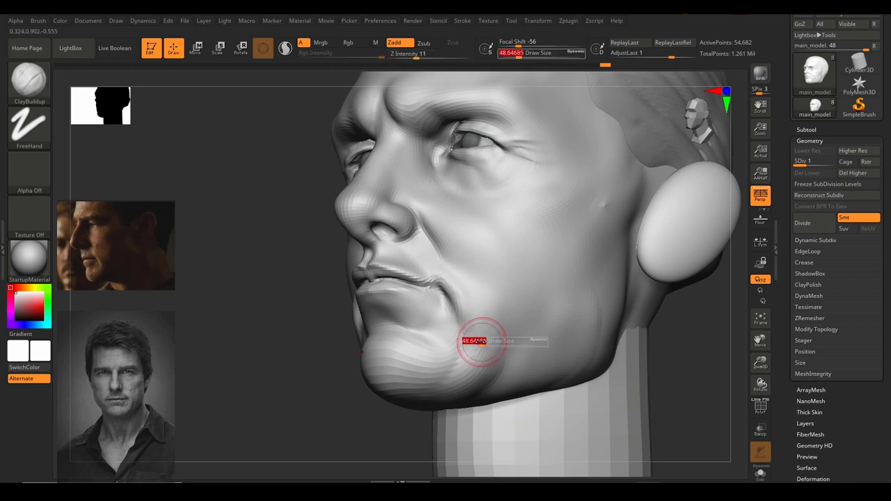
pyautogui.moveTo(484, 342); pyautogui.dragTo(482, 390)
pyautogui.moveTo(515, 339)
pyautogui.mouseDown()
pyautogui.moveTo(486, 375)
pyautogui.moveTo(513, 331)
pyautogui.moveTo(502, 347)
pyautogui.mouseUp()
pyautogui.keyDown('ctrl'); pyautogui.moveTo(555, 340); pyautogui.dragTo(680, 338, button='right'); pyautogui.keyUp('ctrl')
pyautogui.moveTo(618, 329); pyautogui.dragTo(644, 330, button='right')
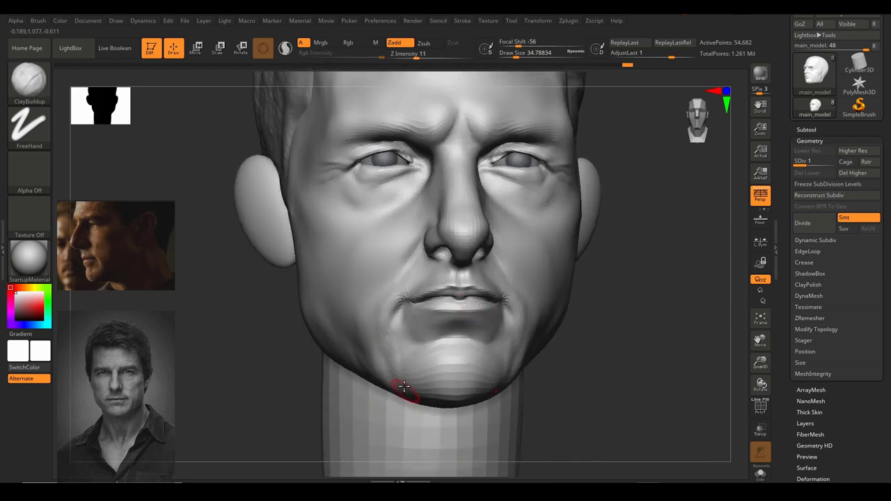
pyautogui.keyDown('shift'); pyautogui.moveTo(396, 349); pyautogui.dragTo(392, 331); pyautogui.keyUp('shift')
# Define the folds below the mouth corners with ClayBuildup at a draw size of about 27, and smooth them.
pyautogui.moveTo(656, 310)
pyautogui.keyDown('alt'); pyautogui.mouseDown(button='right')
pyautogui.moveTo(629, 350)
pyautogui.moveTo(613, 356)
pyautogui.moveTo(621, 337)
pyautogui.mouseUp(button='right'); pyautogui.keyUp('alt')
pyautogui.moveTo(622, 337)
pyautogui.keyDown('ctrl'); pyautogui.mouseDown(button='right')
pyautogui.moveTo(603, 337)
pyautogui.moveTo(625, 331)
pyautogui.mouseUp(button='right'); pyautogui.keyUp('ctrl')
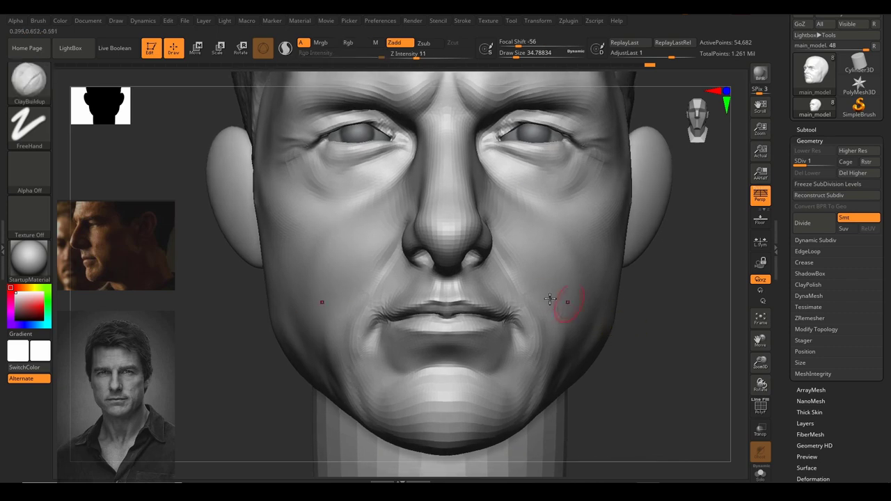
pyautogui.moveTo(377, 335)
pyautogui.mouseDown()
pyautogui.moveTo(373, 341)
pyautogui.moveTo(381, 333)
pyautogui.moveTo(395, 357)
pyautogui.moveTo(385, 358)
pyautogui.mouseUp()
pyautogui.press('s')
pyautogui.press('shift')
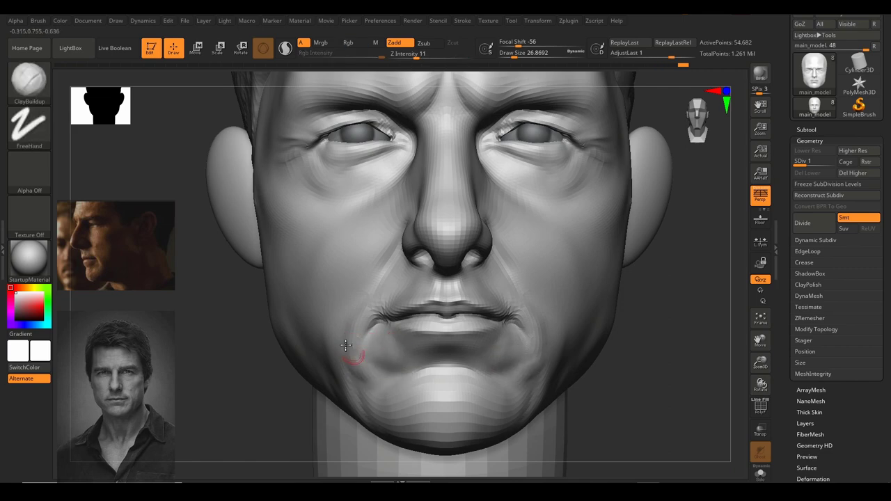
pyautogui.press('shift')
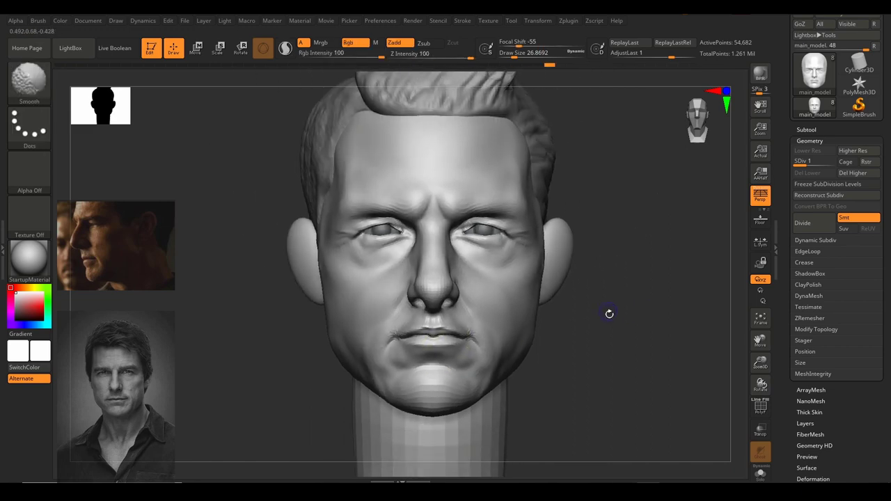
# Compare the head's side view with the dark profile reference photo, tracing the outline from nose bridge to chin.
pyautogui.moveTo(608, 313)
pyautogui.keyDown('alt'); pyautogui.mouseDown()
pyautogui.moveTo(613, 353)
pyautogui.moveTo(641, 322)
pyautogui.moveTo(617, 325)
pyautogui.moveTo(628, 348)
pyautogui.moveTo(564, 364)
pyautogui.mouseUp(); pyautogui.keyUp('alt')
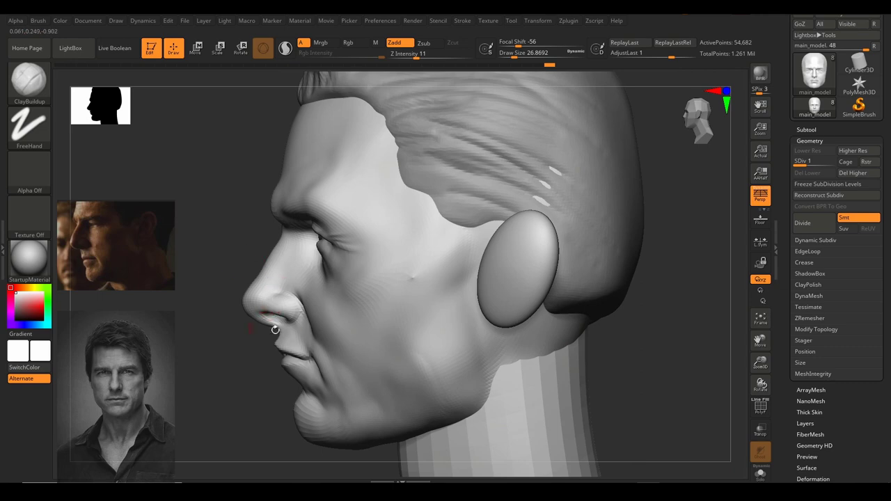
pyautogui.moveTo(198, 357); pyautogui.dragTo(203, 346)
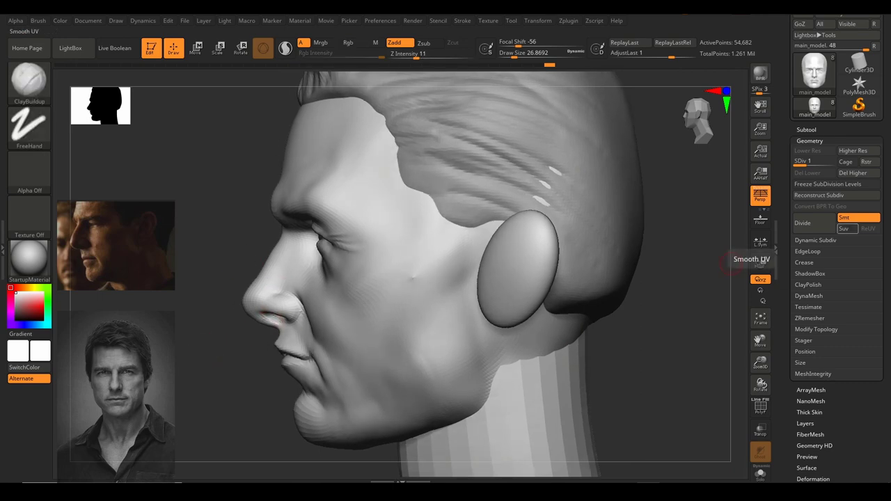
pyautogui.hotkey('alt', 'Tab')
pyautogui.moveTo(523, 307); pyautogui.dragTo(486, 313, button='right')
pyautogui.scroll(-4, 495, 313)
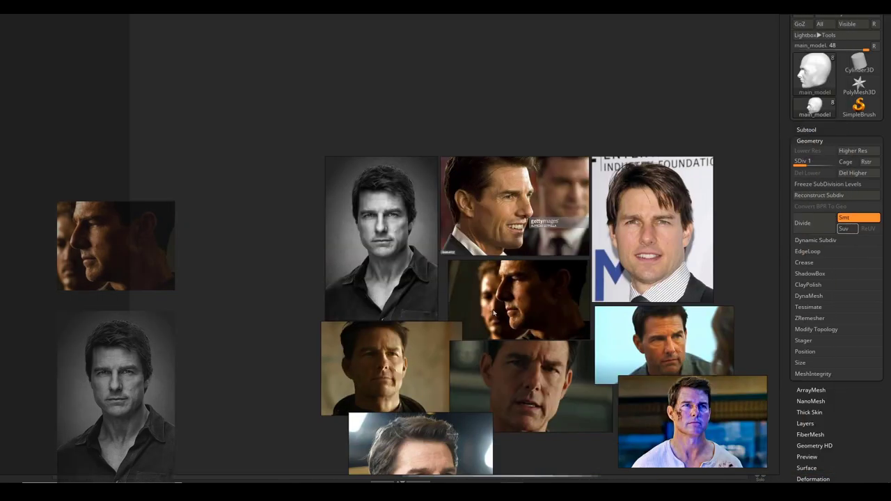
pyautogui.scroll(6, 494, 314)
pyautogui.moveTo(593, 310); pyautogui.dragTo(553, 316, button='middle')
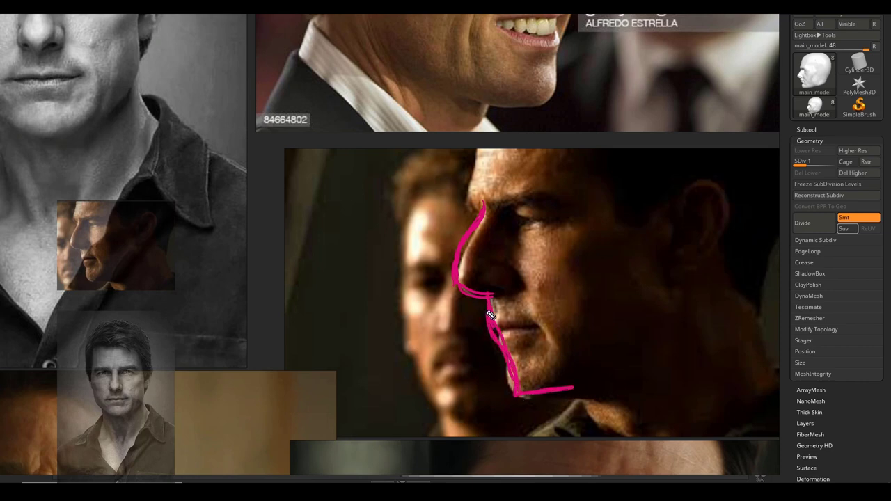
pyautogui.press('Escape')
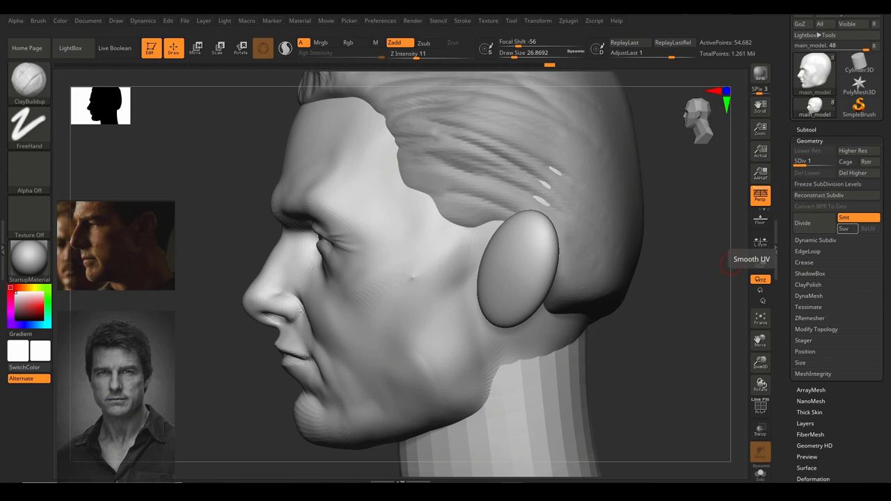
# Sketch the intended nose outline over the sculpt's side profile, and undo the annotation strokes.
pyautogui.keyDown('alt'); pyautogui.moveTo(260, 374); pyautogui.dragTo(304, 360); pyautogui.keyUp('alt')
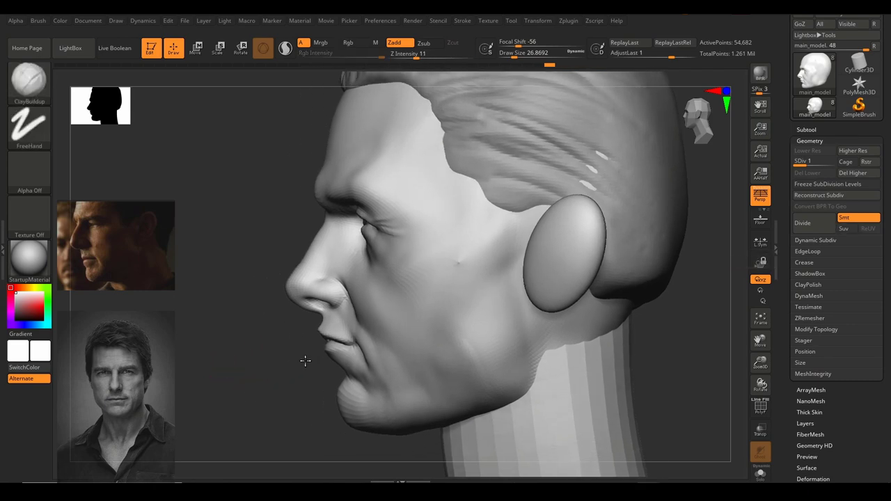
pyautogui.moveTo(300, 380)
pyautogui.keyDown('ctrl'); pyautogui.mouseDown(button='right')
pyautogui.moveTo(409, 296)
pyautogui.moveTo(487, 337)
pyautogui.mouseUp(button='right'); pyautogui.keyUp('ctrl')
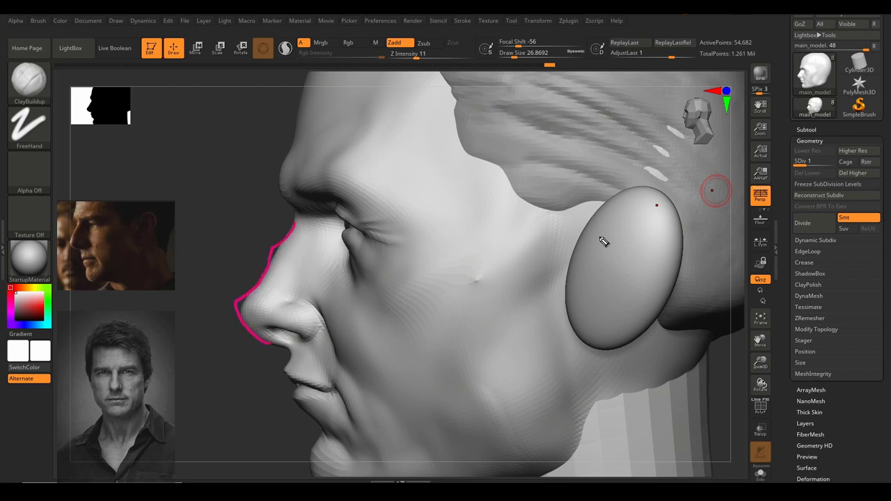
pyautogui.hotkey('ctrl', 'z')
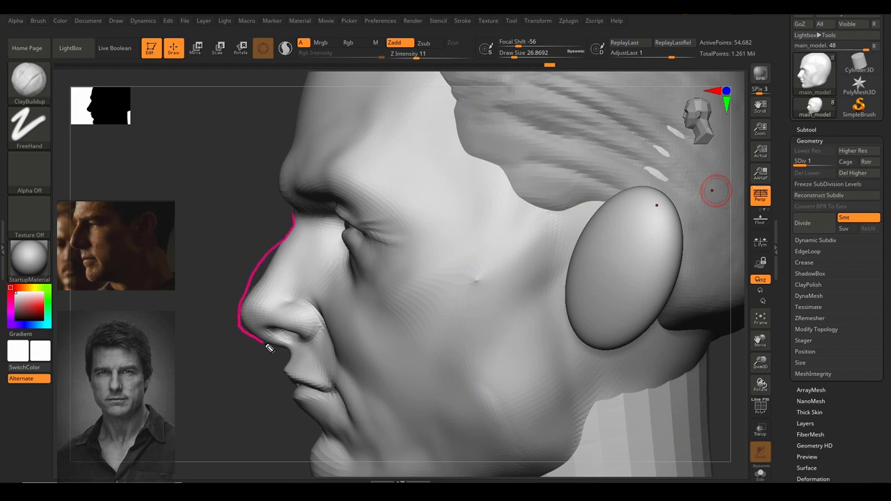
pyautogui.hotkey('ctrl', 'z')
# Reshape the nose bridge in profile with the Move brush at a draw size of about 46.
pyautogui.moveTo(215, 231); pyautogui.dragTo(218, 266)
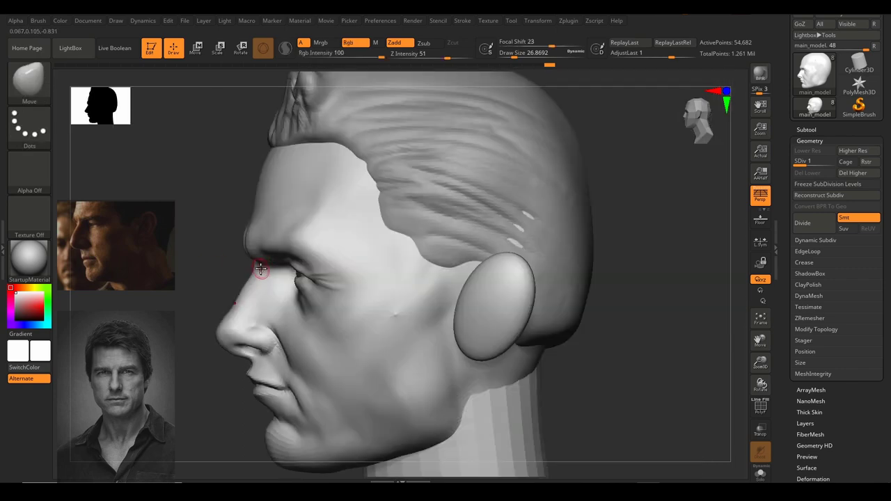
pyautogui.moveTo(233, 279)
pyautogui.mouseDown()
pyautogui.moveTo(300, 241)
pyautogui.moveTo(233, 266)
pyautogui.mouseUp()
pyautogui.keyDown('ctrl'); pyautogui.moveTo(295, 265); pyautogui.dragTo(295, 306, button='right'); pyautogui.keyUp('ctrl')
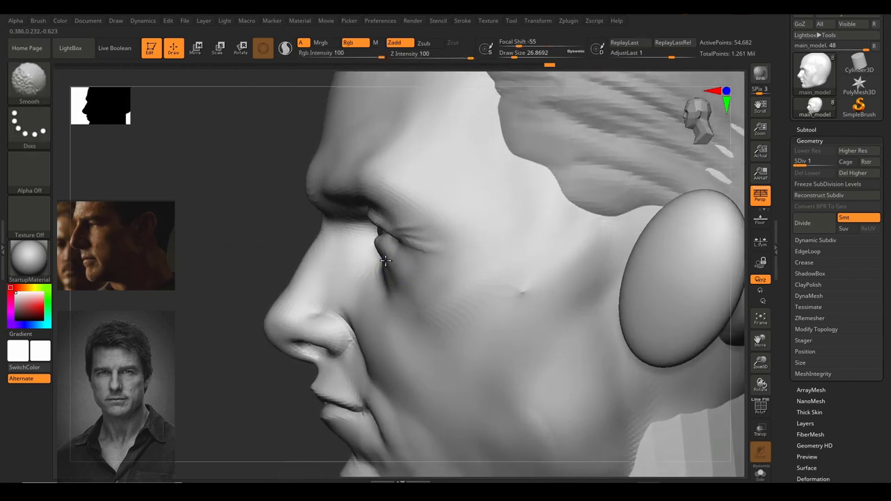
pyautogui.press('s')
pyautogui.moveTo(295, 262)
pyautogui.mouseDown()
pyautogui.moveTo(284, 259)
pyautogui.moveTo(331, 254)
pyautogui.moveTo(274, 296)
pyautogui.mouseUp()
pyautogui.press('s')
pyautogui.press('s')
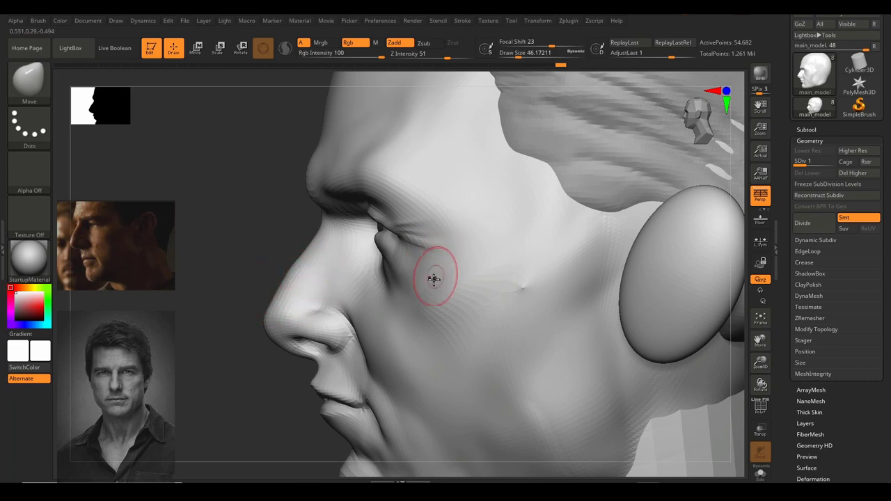
# Adjust the lip profile in side view with the Move brush at a draw size of about 54.
pyautogui.press('ctrl')
pyautogui.keyDown('ctrl'); pyautogui.moveTo(388, 313); pyautogui.dragTo(399, 315, button='right'); pyautogui.keyUp('ctrl')
pyautogui.keyDown('alt'); pyautogui.moveTo(399, 314); pyautogui.dragTo(462, 203, button='right'); pyautogui.keyUp('alt')
pyautogui.moveTo(463, 203)
pyautogui.keyDown('ctrl'); pyautogui.mouseDown(button='right')
pyautogui.moveTo(422, 278)
pyautogui.moveTo(418, 258)
pyautogui.moveTo(389, 253)
pyautogui.moveTo(375, 291)
pyautogui.mouseUp(button='right'); pyautogui.keyUp('ctrl')
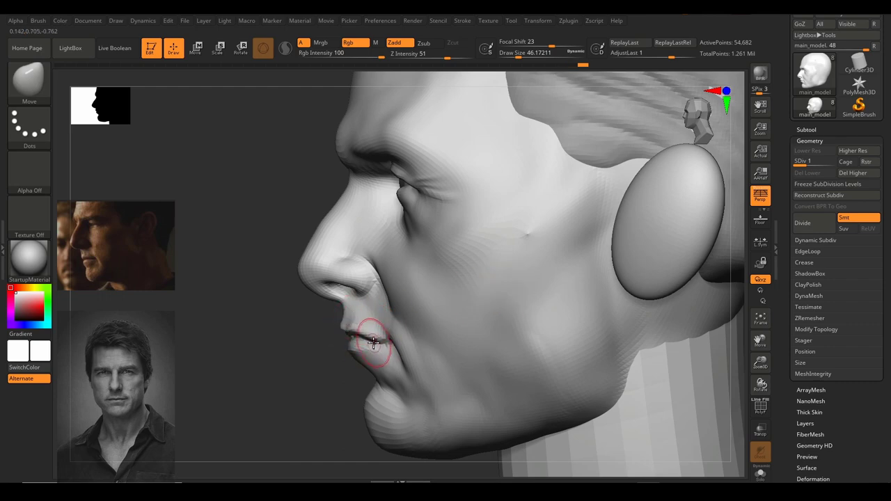
pyautogui.press('s')
pyautogui.moveTo(384, 352); pyautogui.dragTo(386, 353)
pyautogui.moveTo(317, 391); pyautogui.dragTo(336, 393)
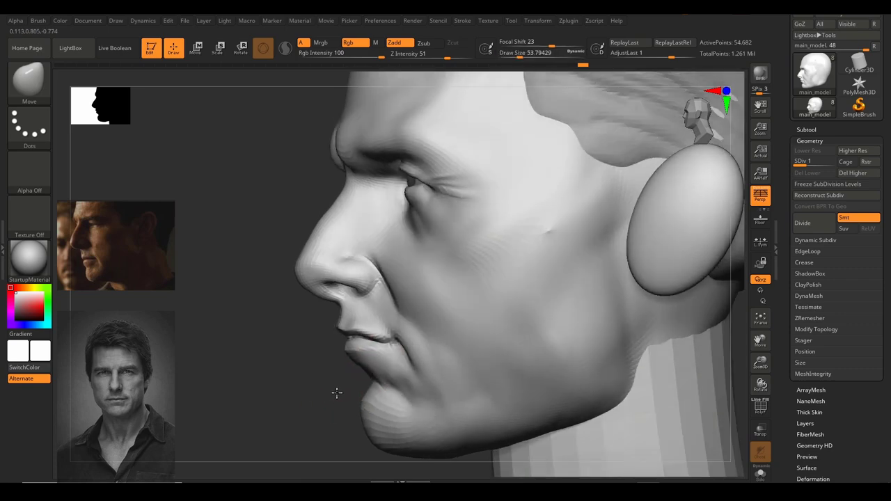
pyautogui.press('s')
pyautogui.moveTo(348, 330); pyautogui.dragTo(369, 351)
pyautogui.press('s')
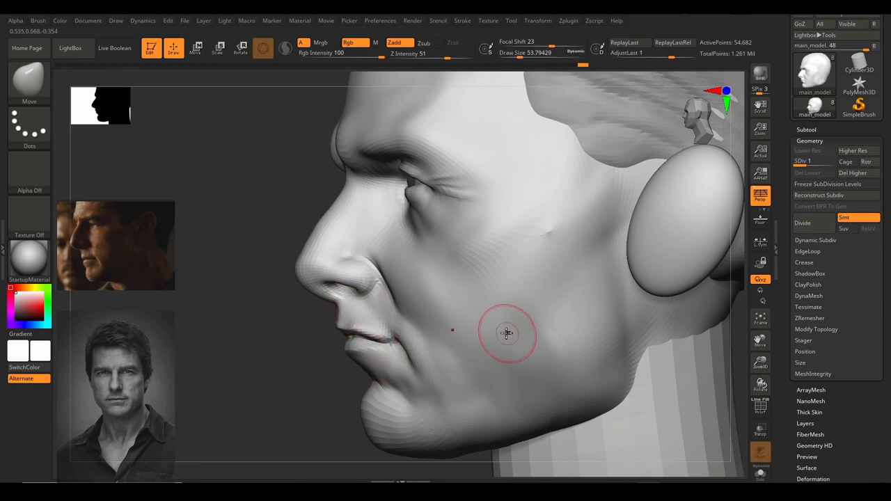
# Reshape the hollow below the lower lip and the chin profile with the Move brush, raising the draw size from about 56 to 108.
pyautogui.press('s')
pyautogui.moveTo(373, 377); pyautogui.dragTo(365, 380)
pyautogui.press('s')
pyautogui.press('s')
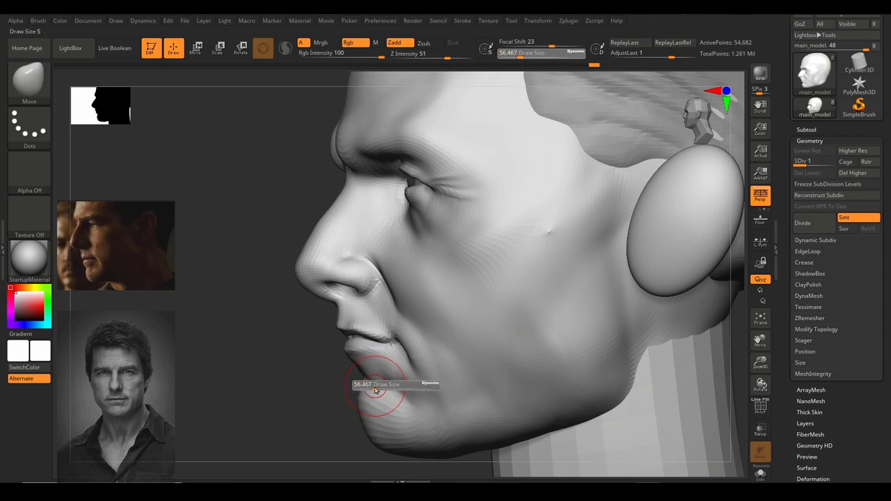
pyautogui.click(374, 388)
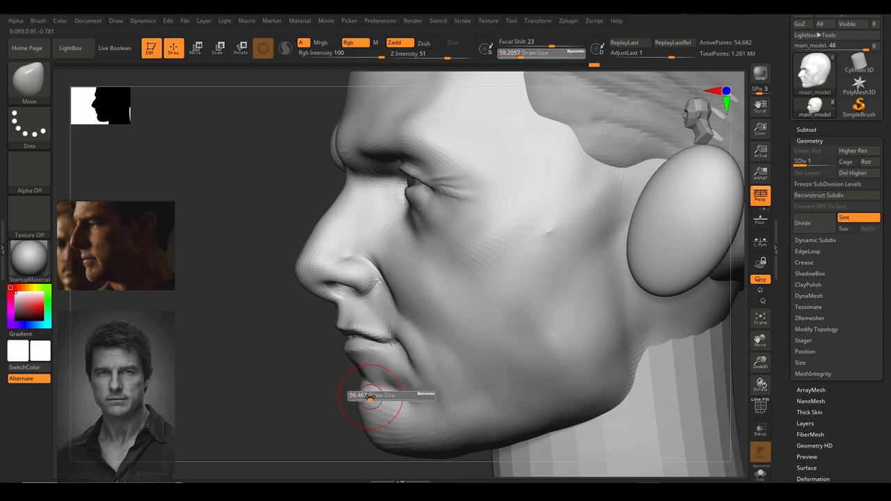
pyautogui.moveTo(380, 405); pyautogui.dragTo(385, 406)
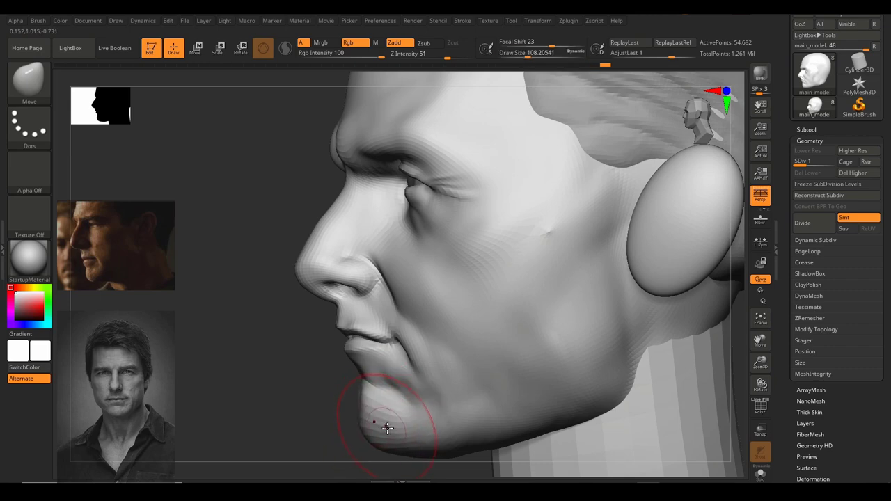
# Adjust the underside of the chin and jaw in profile with the Move brush at draw sizes of about 128 to 136.
pyautogui.keyDown('ctrl'); pyautogui.moveTo(416, 407); pyautogui.dragTo(400, 384, button='right'); pyautogui.keyUp('ctrl')
pyautogui.press('s')
pyautogui.moveTo(400, 385); pyautogui.dragTo(403, 385)
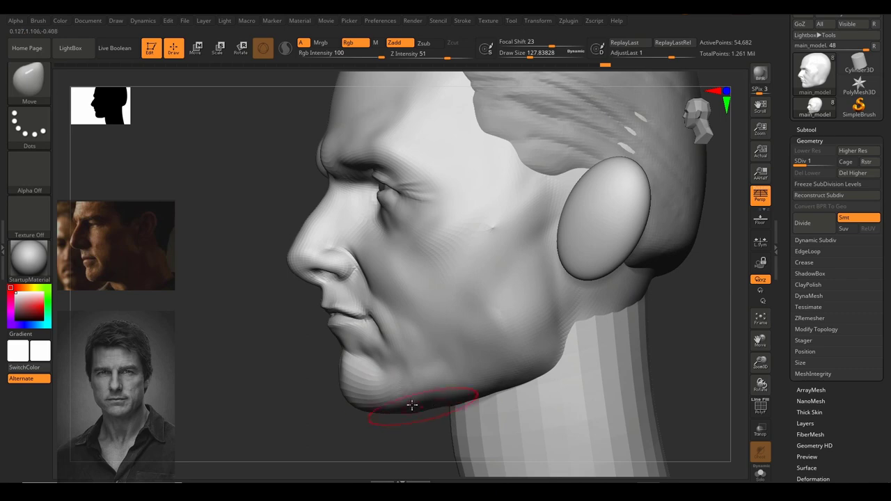
pyautogui.rightClick(537, 339)
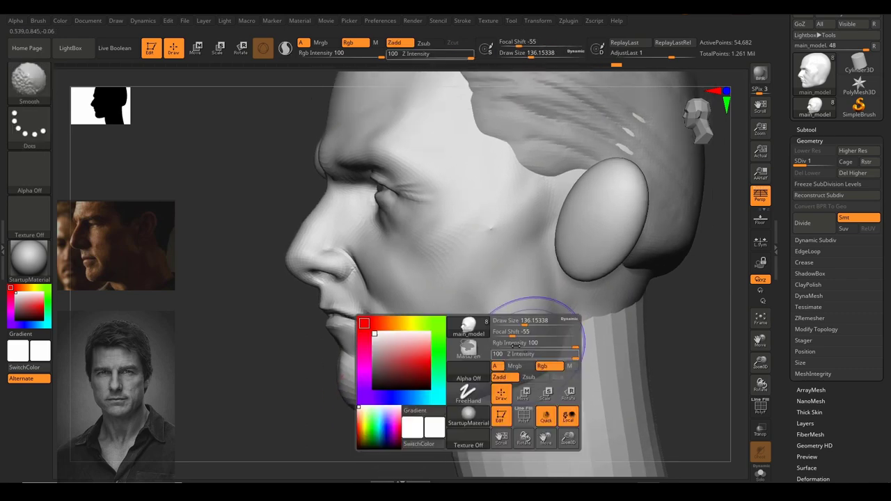
pyautogui.keyDown('ctrl'); pyautogui.moveTo(517, 367); pyautogui.dragTo(523, 366, button='right'); pyautogui.keyUp('ctrl')
# Adjust the area between the inner eye corner and the nose bridge with the Move brush at a draw size of about 65.
pyautogui.keyDown('alt'); pyautogui.moveTo(449, 222); pyautogui.dragTo(458, 283, button='right'); pyautogui.keyUp('alt')
pyautogui.keyDown('alt'); pyautogui.moveTo(442, 243); pyautogui.dragTo(460, 271, button='right'); pyautogui.keyUp('alt')
pyautogui.moveTo(132, 273)
pyautogui.mouseDown(button='right')
pyautogui.moveTo(195, 256)
pyautogui.moveTo(218, 270)
pyautogui.moveTo(279, 268)
pyautogui.mouseUp(button='right')
pyautogui.moveTo(353, 235)
pyautogui.keyDown('ctrl'); pyautogui.mouseDown(button='right')
pyautogui.moveTo(367, 229)
pyautogui.moveTo(355, 272)
pyautogui.moveTo(386, 253)
pyautogui.mouseUp(button='right'); pyautogui.keyUp('ctrl')
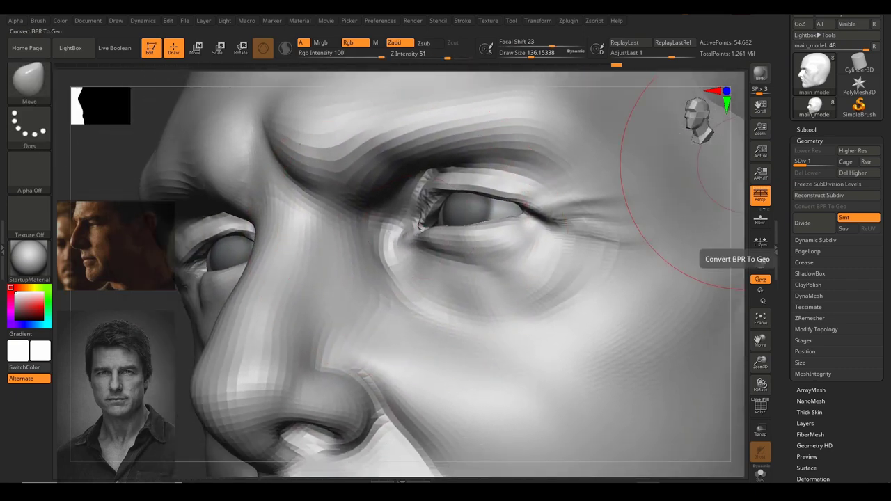
pyautogui.moveTo(167, 321); pyautogui.dragTo(245, 335, button='right')
pyautogui.moveTo(551, 277)
pyautogui.keyDown('ctrl'); pyautogui.mouseDown(button='right')
pyautogui.moveTo(482, 270)
pyautogui.moveTo(668, 225)
pyautogui.moveTo(683, 233)
pyautogui.mouseUp(button='right'); pyautogui.keyUp('ctrl')
pyautogui.moveTo(638, 251)
pyautogui.keyDown('ctrl'); pyautogui.mouseDown(button='right')
pyautogui.moveTo(652, 272)
pyautogui.moveTo(669, 254)
pyautogui.moveTo(617, 241)
pyautogui.mouseUp(button='right'); pyautogui.keyUp('ctrl')
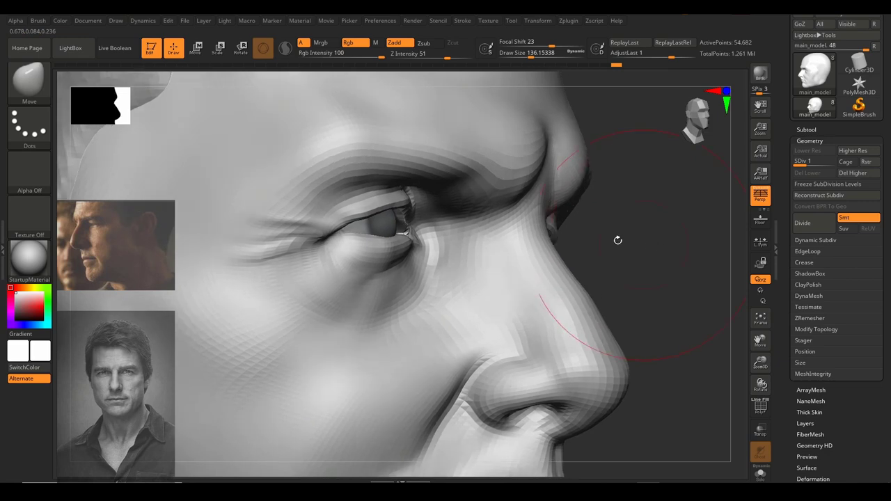
pyautogui.press('s')
pyautogui.moveTo(446, 229); pyautogui.dragTo(443, 225)
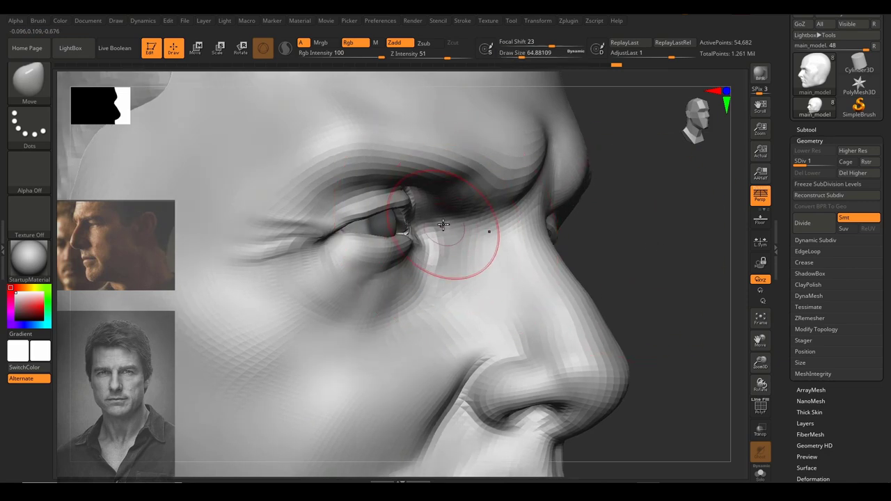
pyautogui.moveTo(509, 236)
pyautogui.mouseDown(button='right')
pyautogui.moveTo(629, 218)
pyautogui.moveTo(618, 247)
pyautogui.moveTo(576, 231)
pyautogui.mouseUp(button='right')
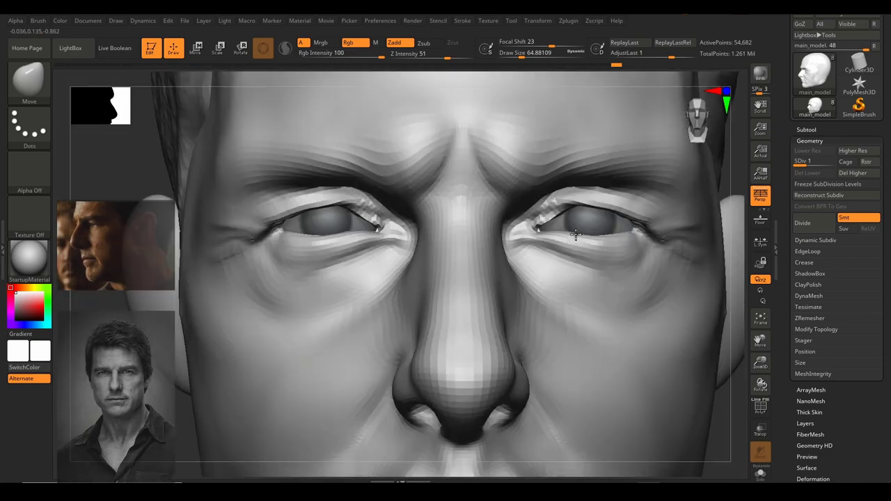
# Flatten the small bump on the cheek in front of the ear with the Flatten brush at a draw size of about 44.
pyautogui.moveTo(160, 399); pyautogui.dragTo(342, 263, button='right')
pyautogui.moveTo(252, 310)
pyautogui.mouseDown(button='right')
pyautogui.moveTo(255, 299)
pyautogui.moveTo(245, 306)
pyautogui.mouseUp(button='right')
pyautogui.moveTo(245, 307)
pyautogui.mouseDown(button='right')
pyautogui.moveTo(269, 293)
pyautogui.moveTo(437, 273)
pyautogui.moveTo(448, 312)
pyautogui.moveTo(454, 303)
pyautogui.mouseUp(button='right')
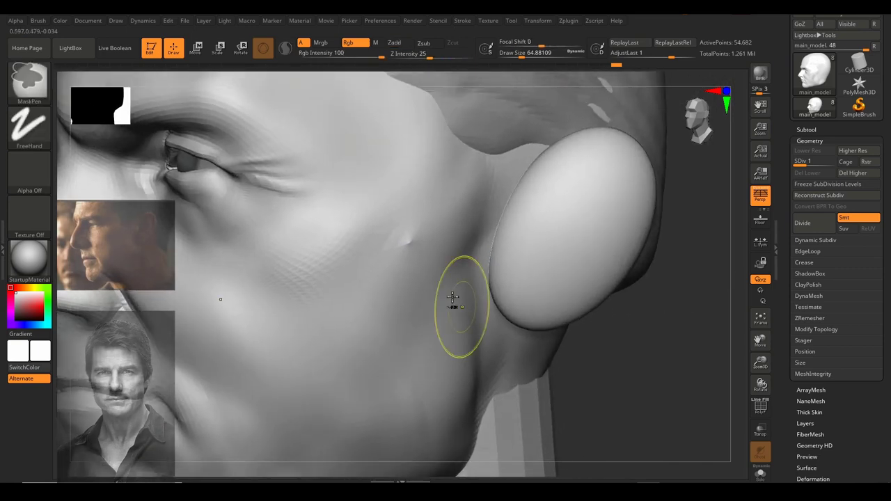
pyautogui.click(38, 87)
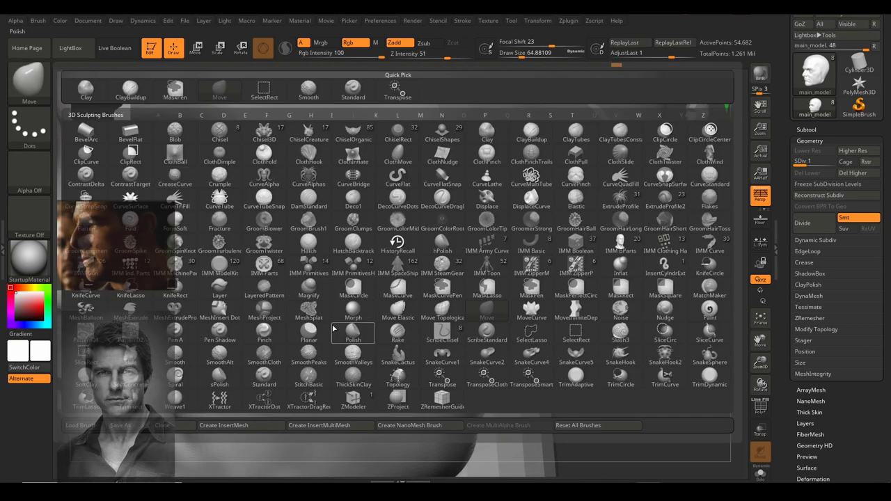
pyautogui.click(90, 223)
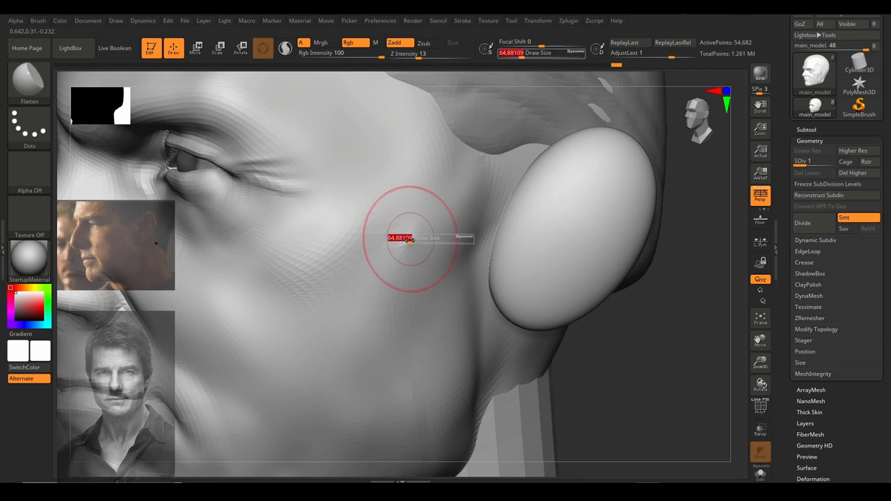
pyautogui.moveTo(410, 239); pyautogui.dragTo(405, 239)
# Reshape the centre of the upper lip in front view with the Move brush at a draw size of about 25.
pyautogui.moveTo(541, 255)
pyautogui.keyDown('alt'); pyautogui.mouseDown(button='right')
pyautogui.moveTo(548, 245)
pyautogui.moveTo(667, 312)
pyautogui.moveTo(629, 290)
pyautogui.moveTo(629, 274)
pyautogui.moveTo(650, 293)
pyautogui.moveTo(639, 299)
pyautogui.mouseUp(button='right'); pyautogui.keyUp('alt')
pyautogui.keyDown('alt'); pyautogui.moveTo(639, 299); pyautogui.dragTo(661, 249, button='right'); pyautogui.keyUp('alt')
pyautogui.keyDown('ctrl'); pyautogui.moveTo(661, 250); pyautogui.dragTo(673, 185, button='right'); pyautogui.keyUp('ctrl')
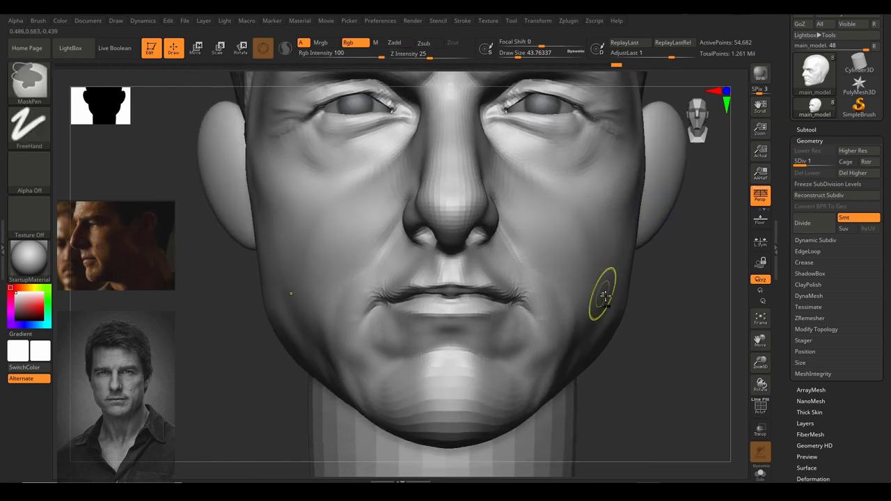
pyautogui.keyDown('ctrl'); pyautogui.moveTo(605, 296); pyautogui.dragTo(600, 312, button='right'); pyautogui.keyUp('ctrl')
pyautogui.moveTo(600, 312)
pyautogui.keyDown('alt'); pyautogui.mouseDown(button='right')
pyautogui.moveTo(631, 313)
pyautogui.moveTo(622, 313)
pyautogui.mouseUp(button='right'); pyautogui.keyUp('alt')
pyautogui.keyDown('ctrl'); pyautogui.moveTo(458, 313); pyautogui.dragTo(451, 330, button='right'); pyautogui.keyUp('ctrl')
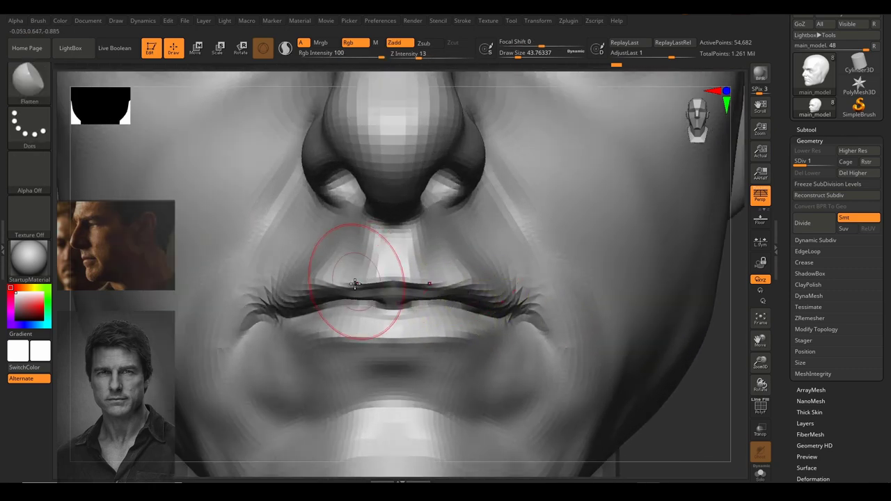
pyautogui.press('f')
pyautogui.keyDown('ctrl'); pyautogui.moveTo(410, 277); pyautogui.dragTo(481, 359, button='right'); pyautogui.keyUp('ctrl')
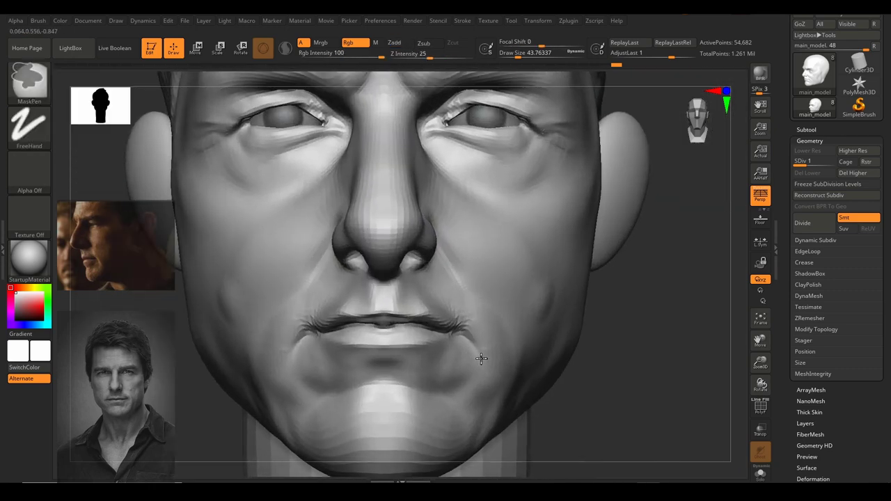
pyautogui.keyDown('ctrl'); pyautogui.moveTo(410, 309); pyautogui.dragTo(372, 318, button='right'); pyautogui.keyUp('ctrl')
pyautogui.press('s')
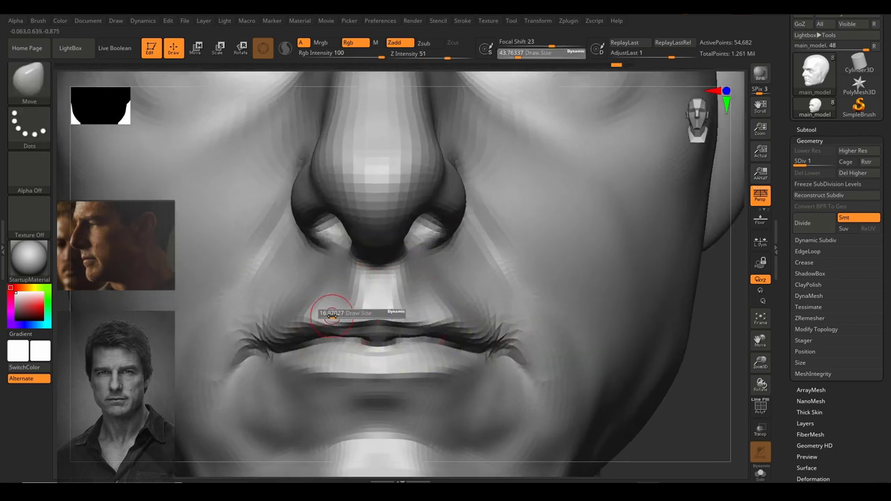
pyautogui.moveTo(335, 315)
pyautogui.mouseDown()
pyautogui.moveTo(378, 315)
pyautogui.moveTo(378, 326)
pyautogui.mouseUp()
pyautogui.press('s')
pyautogui.press('s')
pyautogui.moveTo(378, 325); pyautogui.dragTo(380, 325)
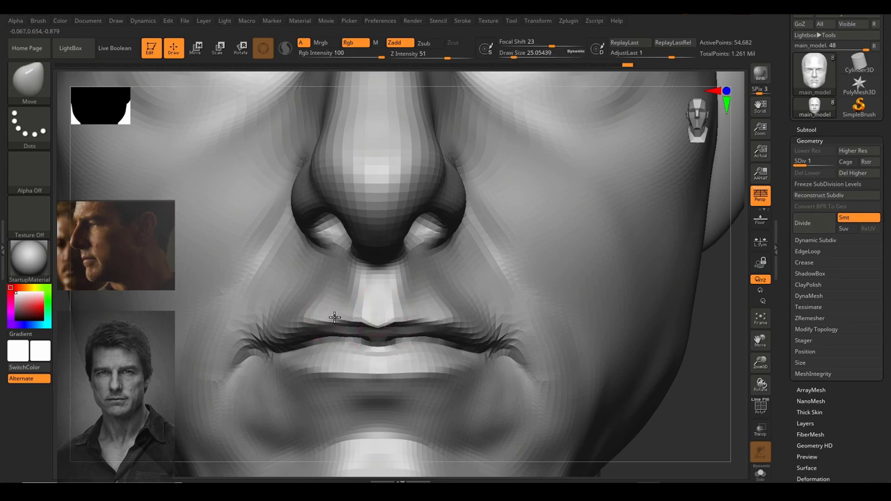
# Build up the skin between nostrils and upper lip with ClayBuildup at a draw size of about 20, and smooth it.
pyautogui.keyDown('ctrl'); pyautogui.moveTo(605, 313); pyautogui.dragTo(674, 274, button='right'); pyautogui.keyUp('ctrl')
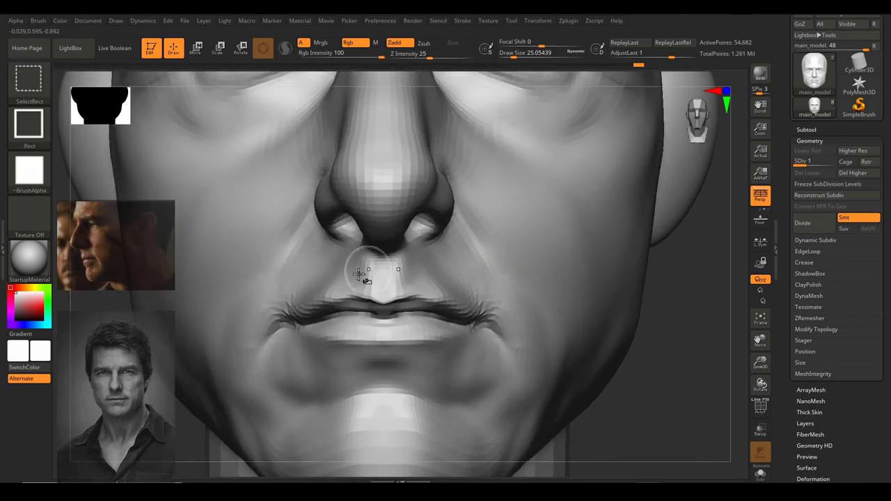
pyautogui.press('f')
pyautogui.moveTo(392, 338)
pyautogui.keyDown('ctrl'); pyautogui.mouseDown(button='right')
pyautogui.moveTo(426, 302)
pyautogui.moveTo(424, 245)
pyautogui.mouseUp(button='right'); pyautogui.keyUp('ctrl')
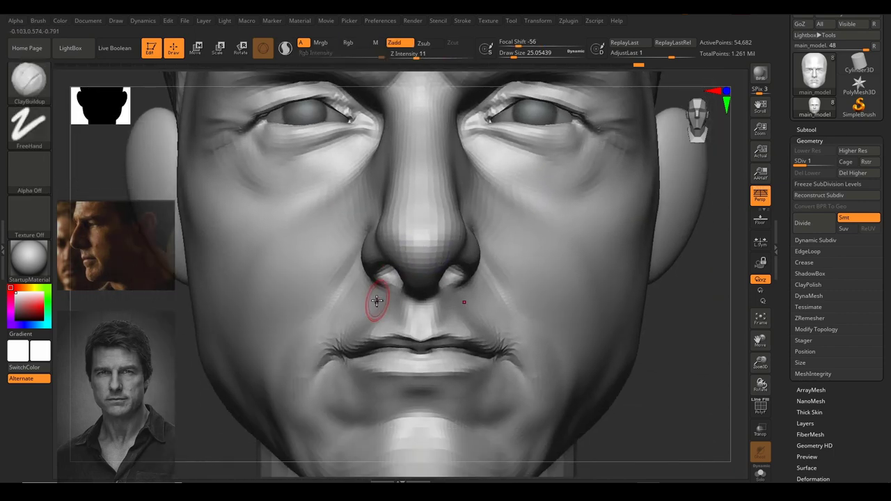
pyautogui.press('s')
pyautogui.moveTo(378, 301); pyautogui.dragTo(375, 302)
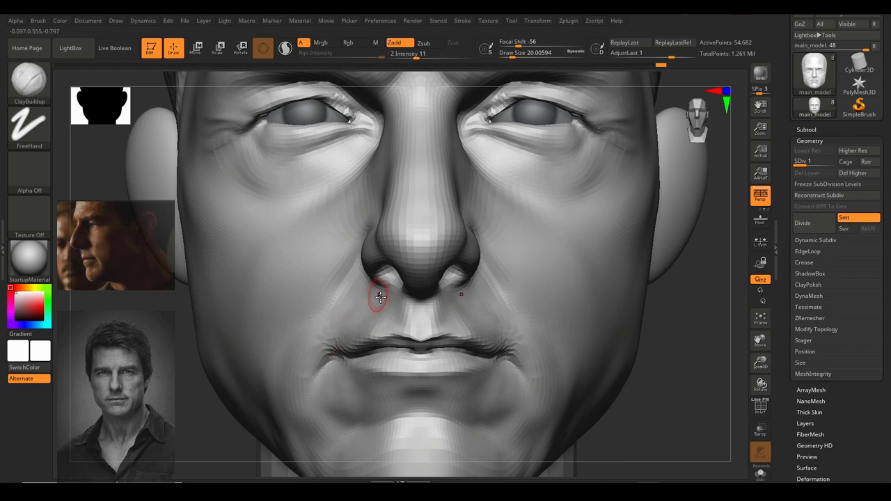
pyautogui.press('shift')
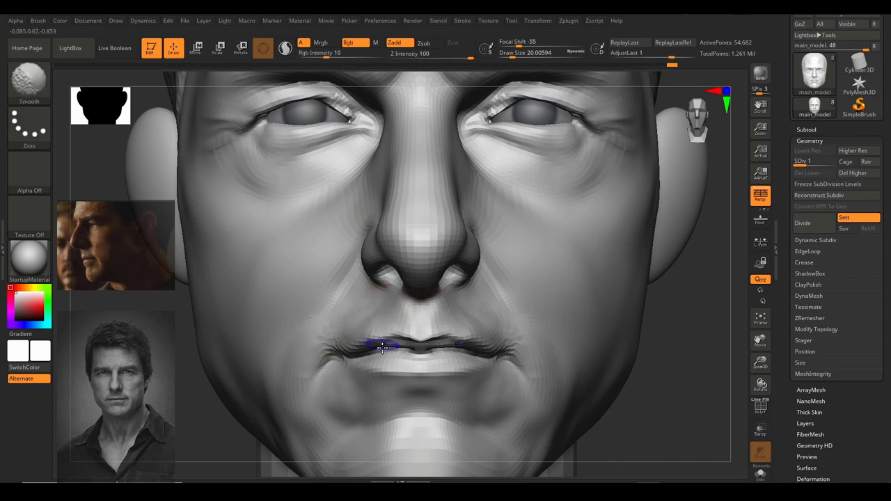
pyautogui.press('s')
pyautogui.press('ctrl')
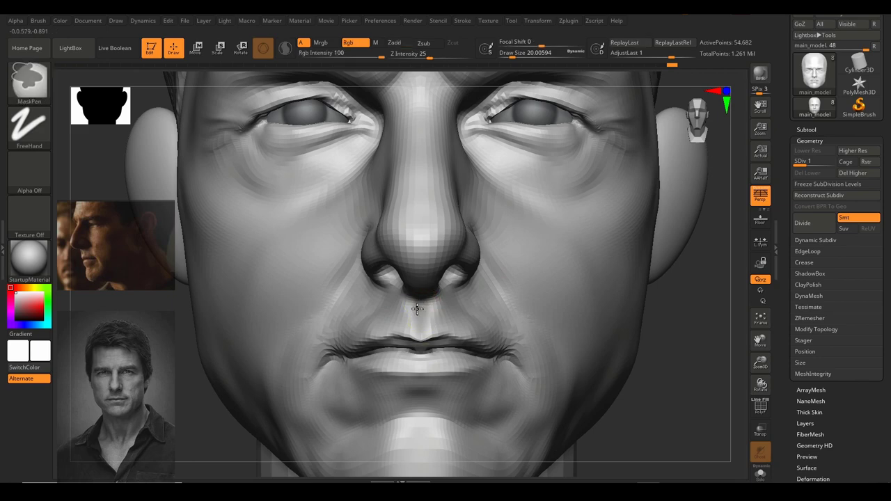
pyautogui.press('ctrl')
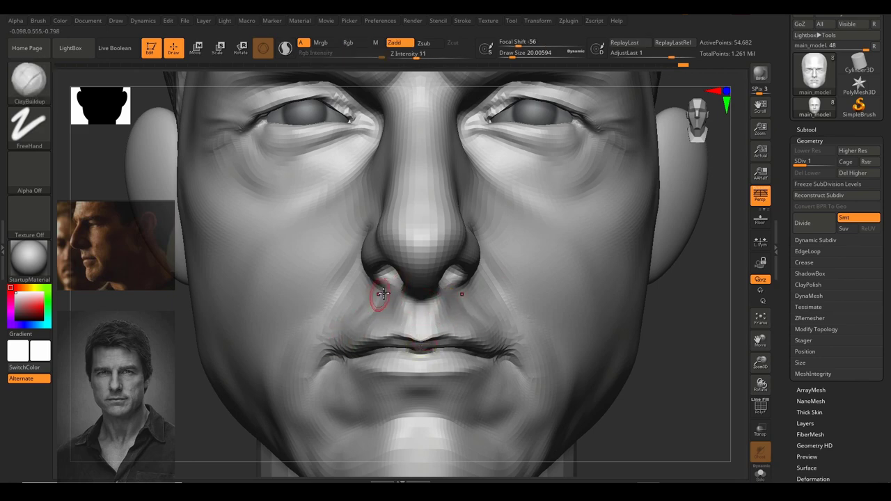
pyautogui.press('shift')
# Add volume just below the mouth corners with ClayBuildup at a draw size of about 20.
pyautogui.moveTo(571, 279)
pyautogui.mouseDown(button='right')
pyautogui.moveTo(581, 306)
pyautogui.moveTo(521, 318)
pyautogui.moveTo(629, 228)
pyautogui.mouseUp(button='right')
pyautogui.keyDown('ctrl'); pyautogui.moveTo(496, 275); pyautogui.dragTo(433, 313, button='right'); pyautogui.keyUp('ctrl')
pyautogui.moveTo(434, 314)
pyautogui.keyDown('ctrl'); pyautogui.mouseDown(button='right')
pyautogui.moveTo(530, 285)
pyautogui.moveTo(498, 302)
pyautogui.mouseUp(button='right'); pyautogui.keyUp('ctrl')
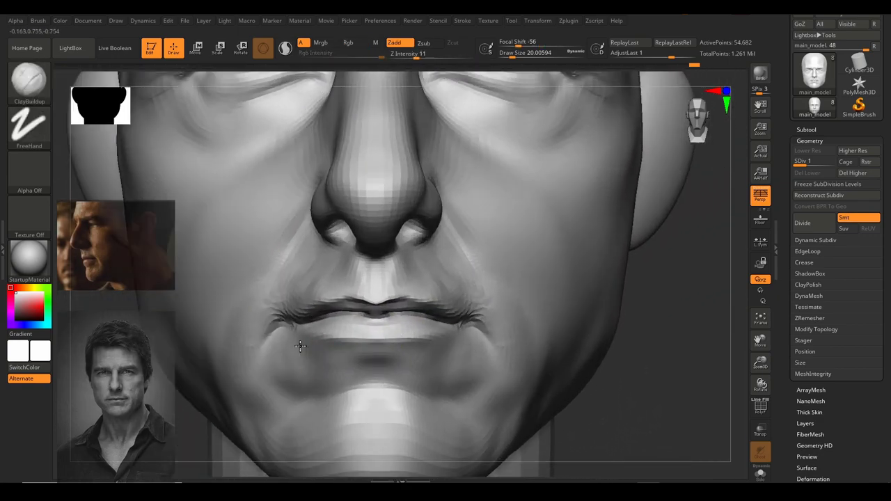
pyautogui.moveTo(301, 345)
pyautogui.mouseDown()
pyautogui.moveTo(293, 350)
pyautogui.moveTo(302, 358)
pyautogui.mouseUp()
# Try to pull the mouth corners outward in a view from below with the Move brush, and undo the stroke.
pyautogui.keyDown('ctrl'); pyautogui.moveTo(519, 300); pyautogui.dragTo(590, 303, button='right'); pyautogui.keyUp('ctrl')
pyautogui.moveTo(590, 304)
pyautogui.mouseDown()
pyautogui.moveTo(603, 318)
pyautogui.moveTo(657, 295)
pyautogui.moveTo(673, 276)
pyautogui.moveTo(674, 226)
pyautogui.mouseUp()
pyautogui.moveTo(674, 226)
pyautogui.keyDown('ctrl'); pyautogui.mouseDown(button='right')
pyautogui.moveTo(629, 366)
pyautogui.moveTo(629, 295)
pyautogui.moveTo(664, 362)
pyautogui.moveTo(633, 279)
pyautogui.moveTo(623, 289)
pyautogui.moveTo(597, 264)
pyautogui.moveTo(599, 296)
pyautogui.moveTo(573, 288)
pyautogui.moveTo(573, 311)
pyautogui.moveTo(573, 297)
pyautogui.moveTo(537, 274)
pyautogui.mouseUp(button='right'); pyautogui.keyUp('ctrl')
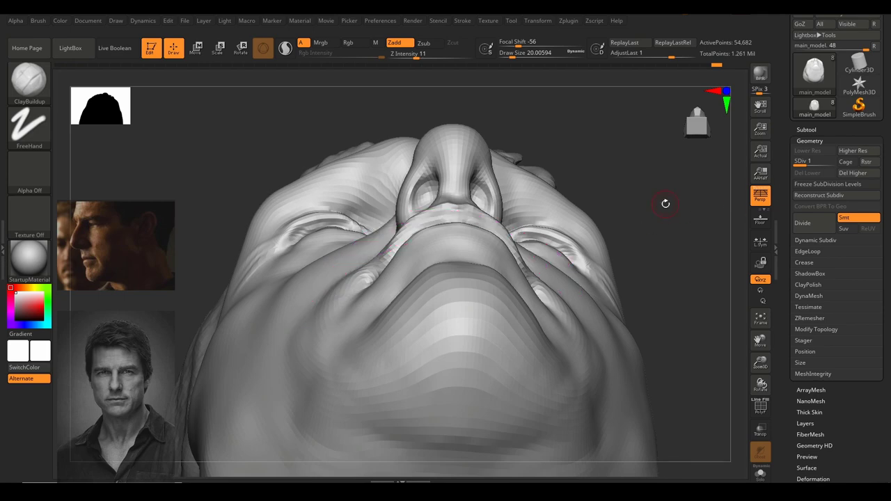
pyautogui.moveTo(665, 203)
pyautogui.mouseDown()
pyautogui.moveTo(649, 230)
pyautogui.moveTo(696, 232)
pyautogui.moveTo(633, 237)
pyautogui.moveTo(666, 219)
pyautogui.mouseUp()
pyautogui.press('f')
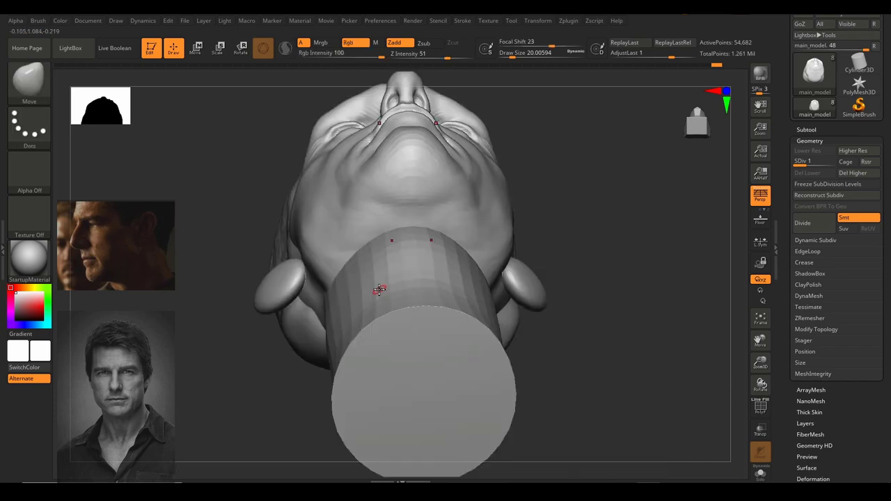
pyautogui.moveTo(382, 282)
pyautogui.keyDown('ctrl'); pyautogui.mouseDown(button='right')
pyautogui.moveTo(486, 192)
pyautogui.moveTo(626, 392)
pyautogui.moveTo(392, 230)
pyautogui.moveTo(373, 269)
pyautogui.moveTo(537, 217)
pyautogui.mouseUp(button='right'); pyautogui.keyUp('ctrl')
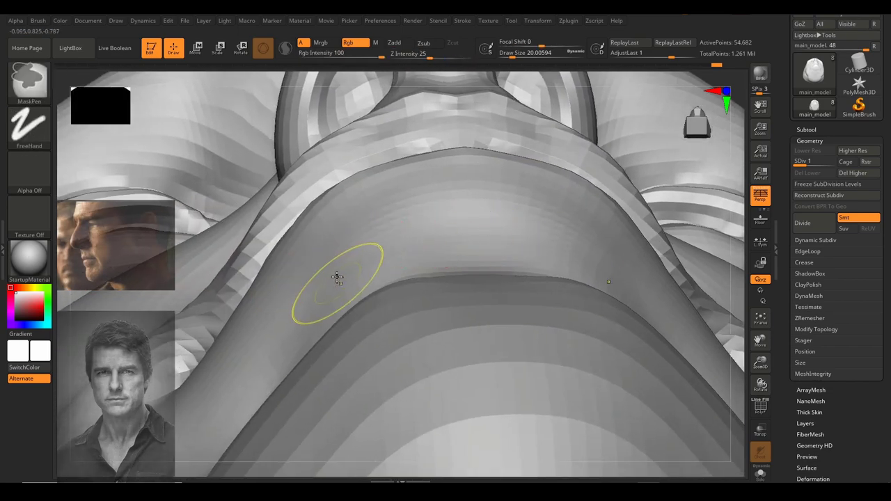
pyautogui.keyDown('ctrl'); pyautogui.moveTo(339, 279); pyautogui.dragTo(314, 251, button='right'); pyautogui.keyUp('ctrl')
pyautogui.press('s')
pyautogui.moveTo(288, 268)
pyautogui.mouseDown()
pyautogui.moveTo(297, 269)
pyautogui.moveTo(234, 283)
pyautogui.moveTo(224, 277)
pyautogui.moveTo(239, 279)
pyautogui.moveTo(245, 296)
pyautogui.moveTo(239, 291)
pyautogui.moveTo(260, 267)
pyautogui.mouseUp()
pyautogui.press('s')
pyautogui.hotkey('ctrl', 'z')
# Reshape the curve of the lips toward the mouth corners from below with the Move brush at draw sizes of about 49 to 68, smoothing beside the corners.
pyautogui.press('s')
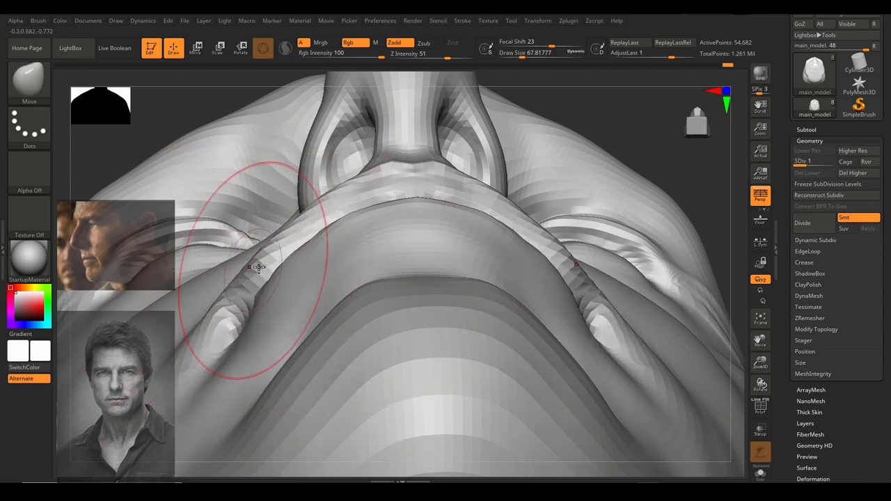
pyautogui.press('s')
pyautogui.moveTo(375, 203); pyautogui.dragTo(388, 167)
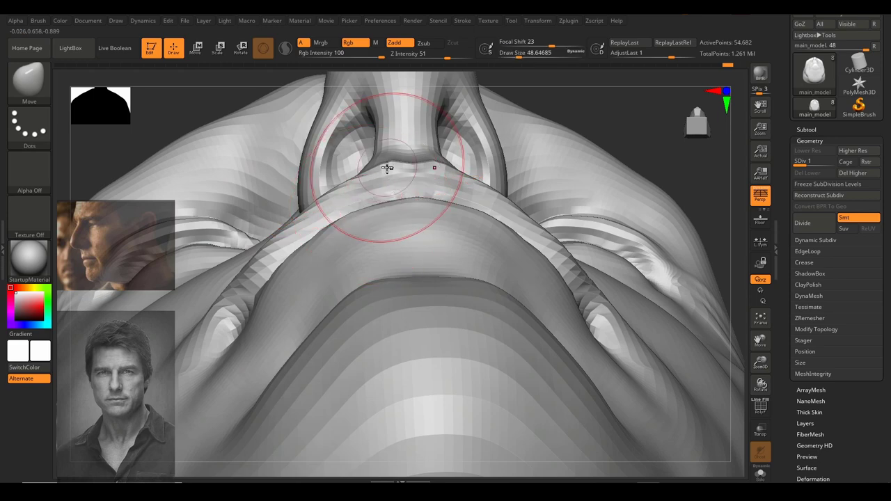
pyautogui.moveTo(342, 190)
pyautogui.keyDown('ctrl'); pyautogui.mouseDown(button='right')
pyautogui.moveTo(332, 278)
pyautogui.moveTo(356, 229)
pyautogui.mouseUp(button='right'); pyautogui.keyUp('ctrl')
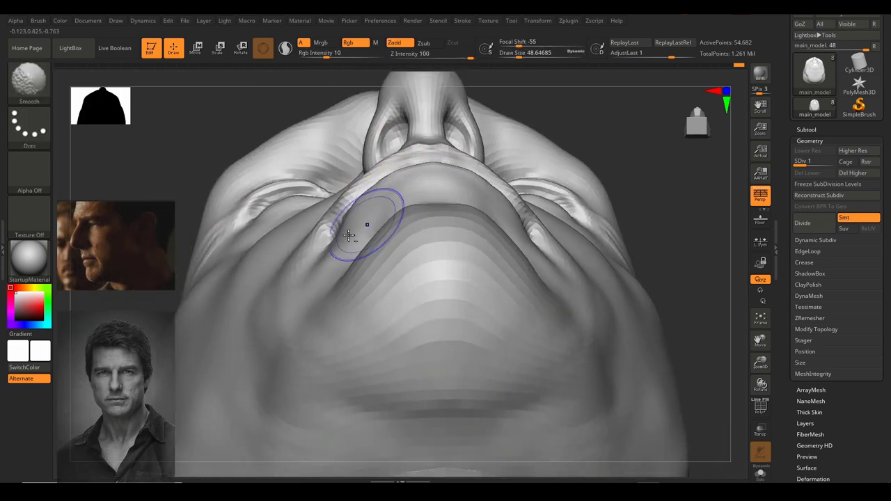
pyautogui.moveTo(333, 232)
pyautogui.mouseDown()
pyautogui.moveTo(320, 238)
pyautogui.moveTo(366, 195)
pyautogui.mouseUp()
pyautogui.press('s')
pyautogui.click(337, 241)
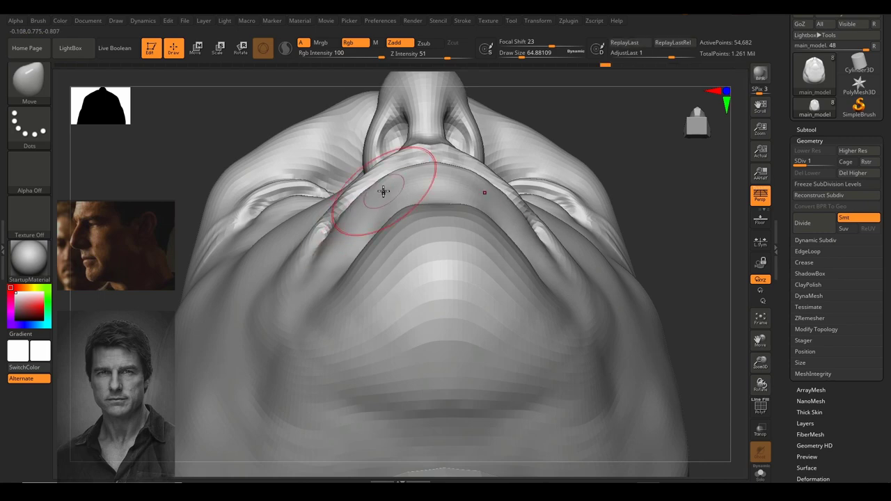
pyautogui.moveTo(338, 239); pyautogui.dragTo(335, 234)
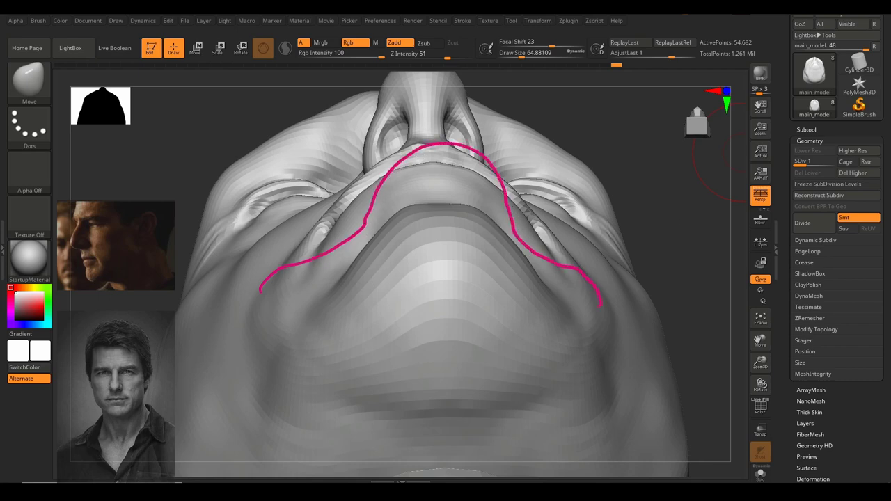
# Compare the mouth's curvature from below and from the front with the help of drawn guide lines, and clear the lines.
pyautogui.hotkey('ctrl', 'z')
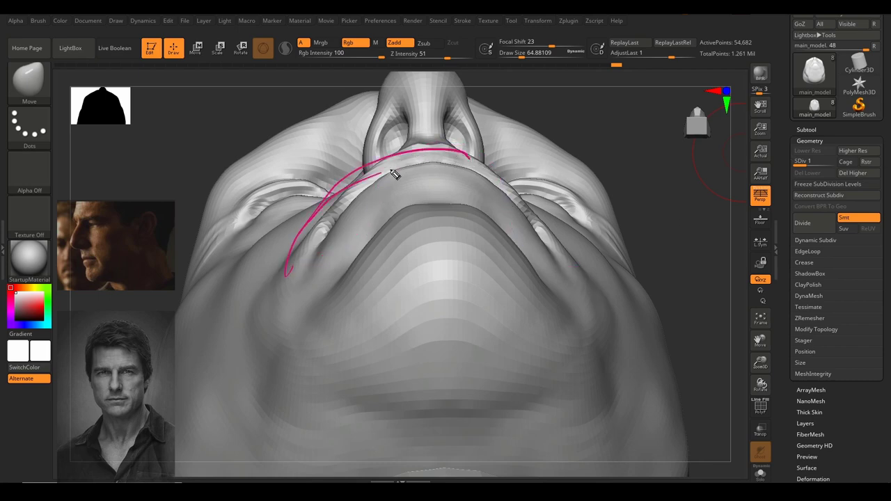
pyautogui.press('Escape')
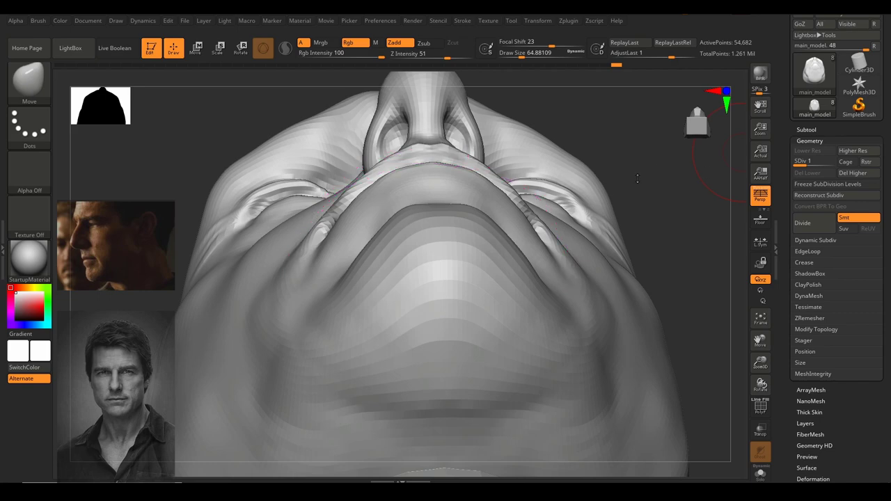
pyautogui.moveTo(637, 181)
pyautogui.mouseDown()
pyautogui.moveTo(673, 244)
pyautogui.moveTo(638, 272)
pyautogui.mouseUp()
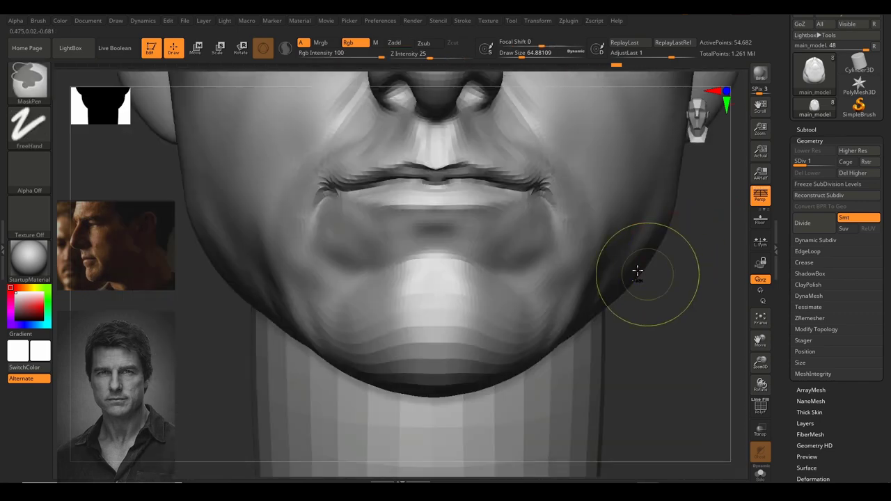
pyautogui.moveTo(638, 273)
pyautogui.keyDown('ctrl'); pyautogui.mouseDown(button='right')
pyautogui.moveTo(585, 304)
pyautogui.moveTo(664, 272)
pyautogui.mouseUp(button='right'); pyautogui.keyUp('ctrl')
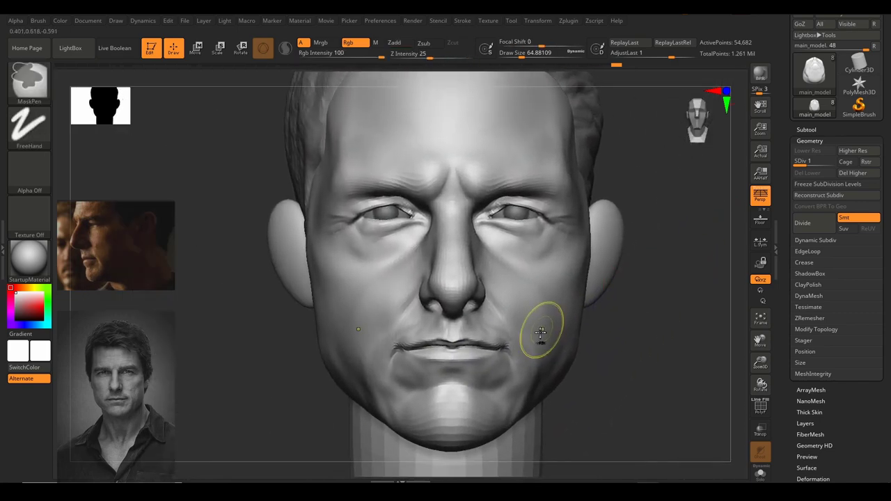
pyautogui.keyDown('ctrl'); pyautogui.moveTo(539, 337); pyautogui.dragTo(580, 285, button='right'); pyautogui.keyUp('ctrl')
pyautogui.keyDown('ctrl'); pyautogui.moveTo(438, 276); pyautogui.dragTo(521, 334, button='right'); pyautogui.keyUp('ctrl')
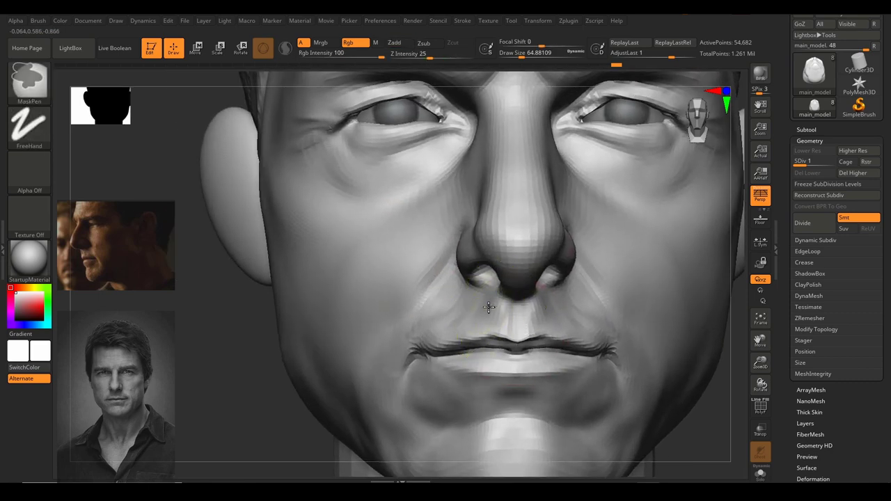
# Build up the skin between the nostrils and the mouth corners with ClayBuildup at draw sizes of about 29 to 23, and smooth it.
pyautogui.keyDown('shift'); pyautogui.moveTo(490, 308); pyautogui.dragTo(398, 291, button='right'); pyautogui.keyUp('shift')
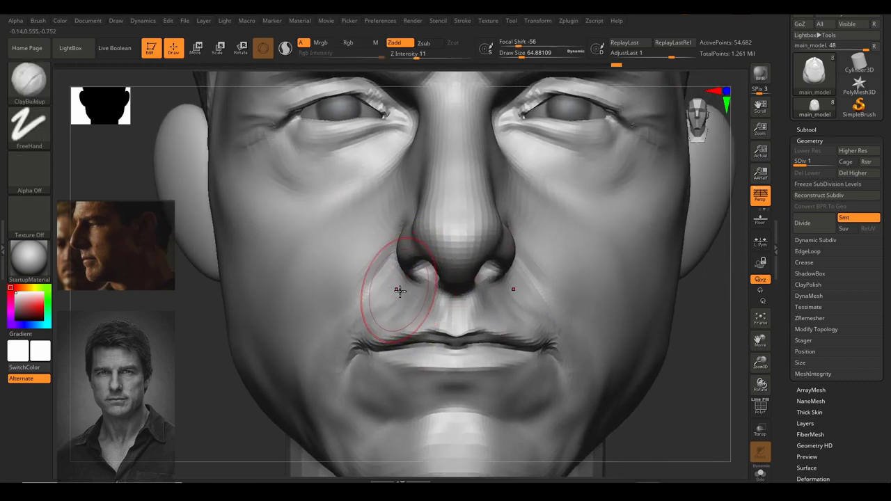
pyautogui.press('s')
pyautogui.moveTo(399, 293); pyautogui.dragTo(386, 293)
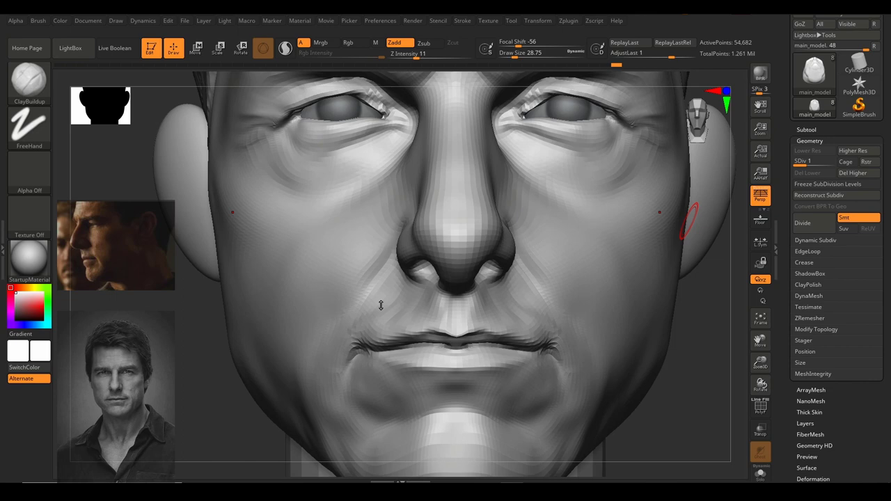
pyautogui.press('s')
pyautogui.moveTo(393, 303); pyautogui.dragTo(433, 308)
pyautogui.keyDown('ctrl'); pyautogui.moveTo(551, 308); pyautogui.dragTo(557, 271, button='right'); pyautogui.keyUp('ctrl')
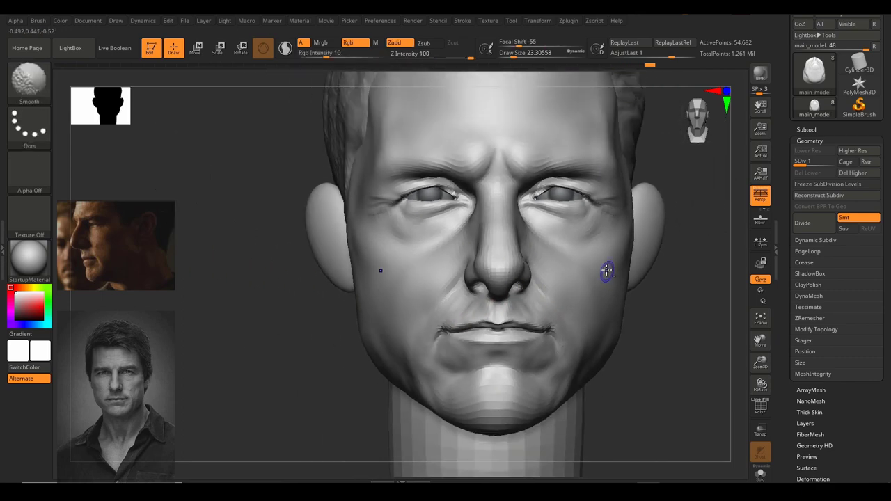
# Undo the last stroke, refine the lower eyelids with ClayBuildup at a draw size of about 14, and smooth them.
pyautogui.moveTo(613, 255)
pyautogui.keyDown('alt'); pyautogui.mouseDown(button='right')
pyautogui.moveTo(567, 276)
pyautogui.moveTo(576, 289)
pyautogui.mouseUp(button='right'); pyautogui.keyUp('alt')
pyautogui.moveTo(680, 232)
pyautogui.mouseDown(button='right')
pyautogui.moveTo(676, 202)
pyautogui.moveTo(662, 203)
pyautogui.moveTo(620, 289)
pyautogui.moveTo(635, 312)
pyautogui.mouseUp(button='right')
pyautogui.moveTo(635, 312); pyautogui.dragTo(607, 201, button='right')
pyautogui.moveTo(662, 261)
pyautogui.mouseDown(button='right')
pyautogui.moveTo(627, 265)
pyautogui.moveTo(648, 293)
pyautogui.moveTo(608, 279)
pyautogui.moveTo(663, 276)
pyautogui.mouseUp(button='right')
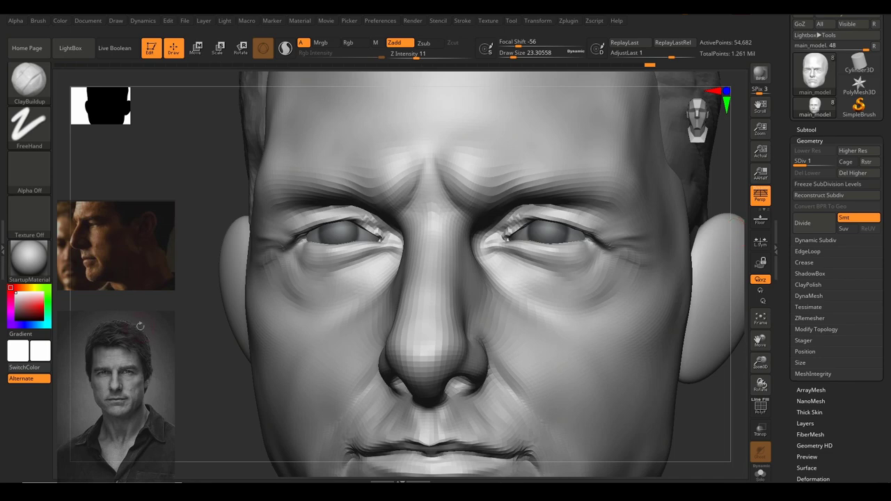
pyautogui.hotkey('ctrl', 'z')
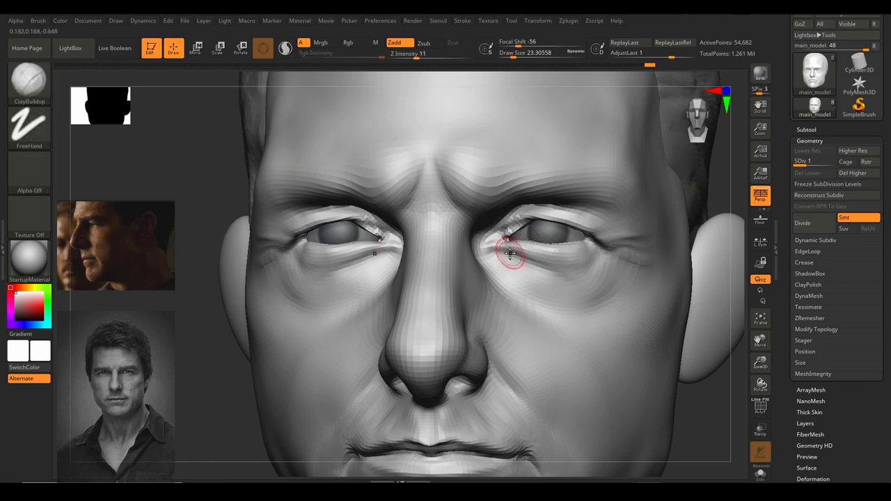
pyautogui.press('s')
pyautogui.moveTo(509, 253); pyautogui.dragTo(542, 258)
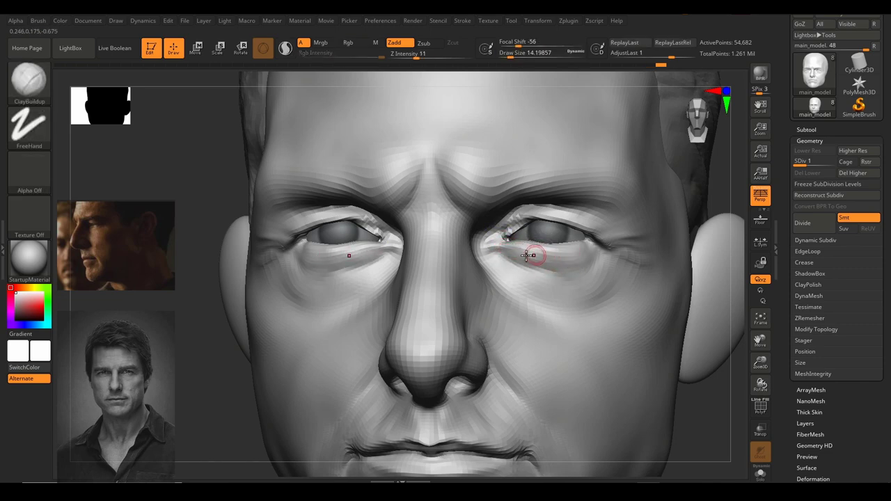
pyautogui.press('shift')
pyautogui.keyDown('shift'); pyautogui.moveTo(551, 267); pyautogui.dragTo(525, 257); pyautogui.keyUp('shift')
# Build up the inner ends of the brows with ClayBuildup at a draw size of about 25, and smooth them.
pyautogui.moveTo(621, 260)
pyautogui.keyDown('ctrl'); pyautogui.mouseDown(button='right')
pyautogui.moveTo(587, 232)
pyautogui.moveTo(673, 229)
pyautogui.moveTo(642, 256)
pyautogui.moveTo(648, 267)
pyautogui.mouseUp(button='right'); pyautogui.keyUp('ctrl')
pyautogui.moveTo(650, 229)
pyautogui.keyDown('ctrl'); pyautogui.mouseDown(button='right')
pyautogui.moveTo(652, 244)
pyautogui.moveTo(673, 257)
pyautogui.mouseUp(button='right'); pyautogui.keyUp('ctrl')
pyautogui.moveTo(474, 213)
pyautogui.keyDown('ctrl'); pyautogui.mouseDown(button='right')
pyautogui.moveTo(470, 229)
pyautogui.moveTo(619, 251)
pyautogui.mouseUp(button='right'); pyautogui.keyUp('ctrl')
pyautogui.keyDown('ctrl'); pyautogui.moveTo(505, 236); pyautogui.dragTo(493, 241, button='right'); pyautogui.keyUp('ctrl')
pyautogui.press('s')
pyautogui.moveTo(413, 211); pyautogui.dragTo(389, 205)
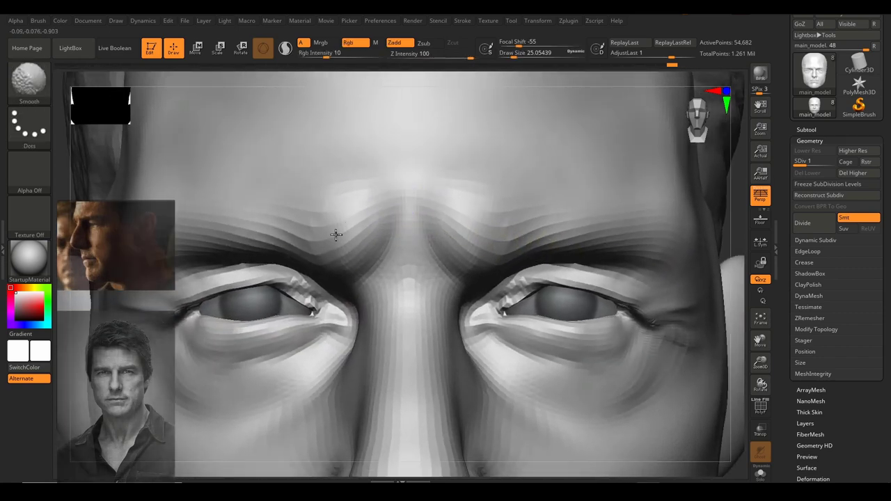
pyautogui.keyDown('shift'); pyautogui.moveTo(336, 235); pyautogui.dragTo(348, 233); pyautogui.keyUp('shift')
pyautogui.keyDown('ctrl'); pyautogui.moveTo(377, 237); pyautogui.dragTo(390, 221, button='right'); pyautogui.keyUp('ctrl')
pyautogui.keyDown('ctrl'); pyautogui.moveTo(540, 226); pyautogui.dragTo(557, 256, button='right'); pyautogui.keyUp('ctrl')
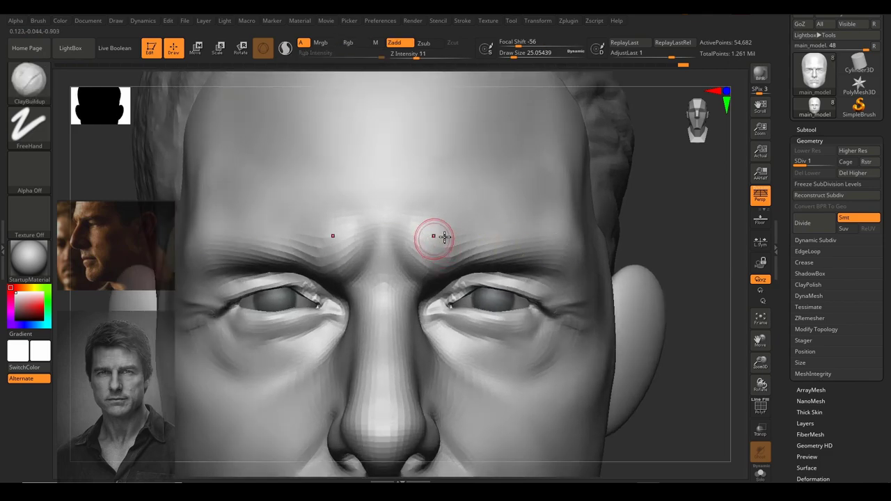
# Add volume to the outer brow ridge with ClayBuildup at a draw size of about 25, and smooth it into the temple.
pyautogui.moveTo(641, 256); pyautogui.dragTo(671, 150, button='right')
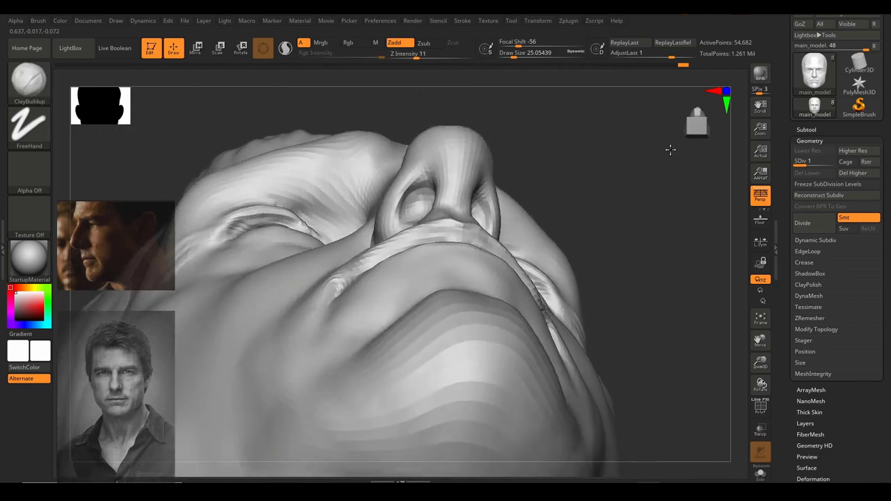
pyautogui.moveTo(670, 150)
pyautogui.mouseDown()
pyautogui.moveTo(662, 146)
pyautogui.moveTo(647, 161)
pyautogui.moveTo(644, 169)
pyautogui.moveTo(673, 153)
pyautogui.moveTo(661, 149)
pyautogui.moveTo(654, 177)
pyautogui.moveTo(594, 231)
pyautogui.mouseUp()
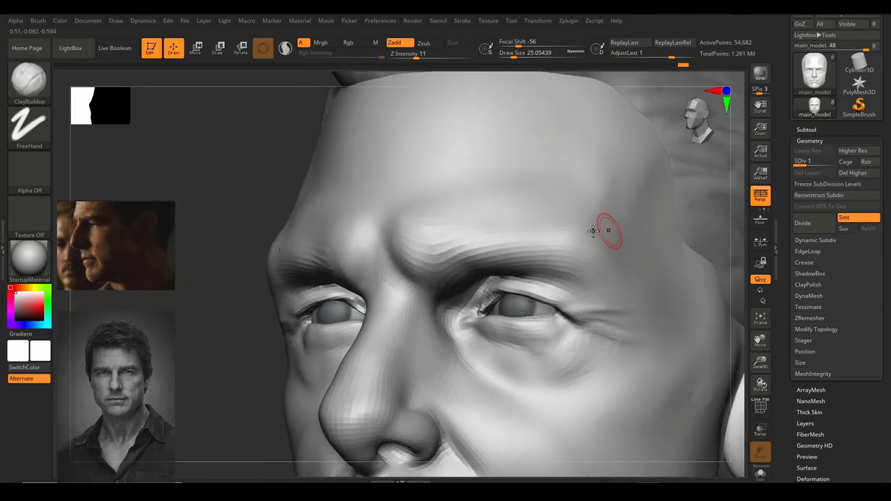
pyautogui.moveTo(536, 233)
pyautogui.mouseDown()
pyautogui.moveTo(571, 260)
pyautogui.moveTo(501, 247)
pyautogui.moveTo(559, 251)
pyautogui.mouseUp()
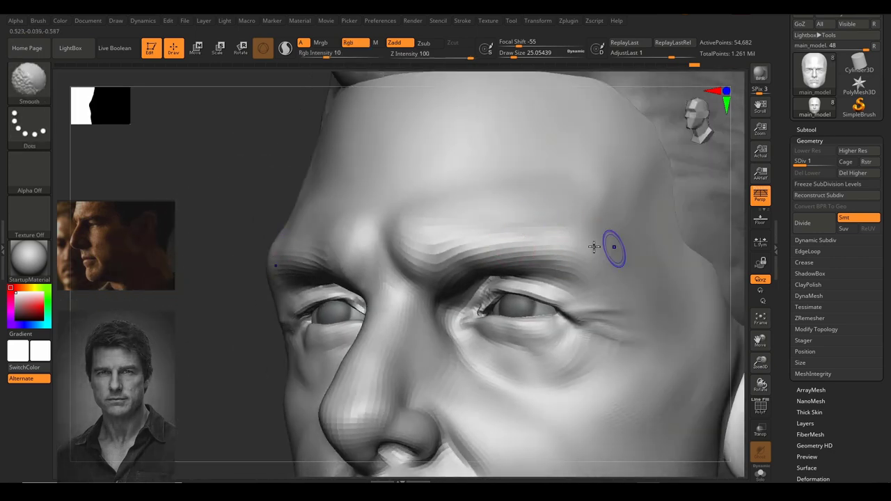
# Raise the two small bulges just above the inner brows with ClayBuildup at a draw size of about 25.
pyautogui.keyDown('ctrl'); pyautogui.moveTo(567, 251); pyautogui.dragTo(650, 254, button='right'); pyautogui.keyUp('ctrl')
pyautogui.keyDown('ctrl'); pyautogui.moveTo(592, 256); pyautogui.dragTo(579, 291, button='right'); pyautogui.keyUp('ctrl')
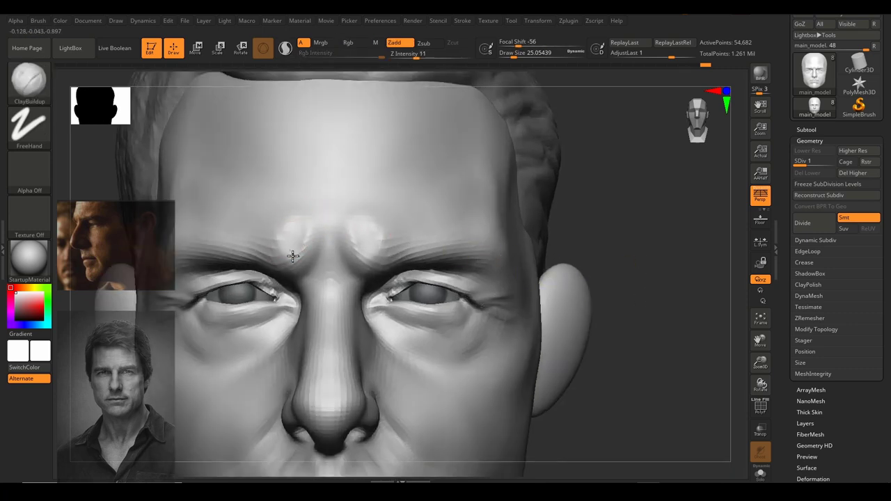
pyautogui.moveTo(293, 256)
pyautogui.mouseDown()
pyautogui.moveTo(289, 233)
pyautogui.moveTo(289, 245)
pyautogui.mouseUp()
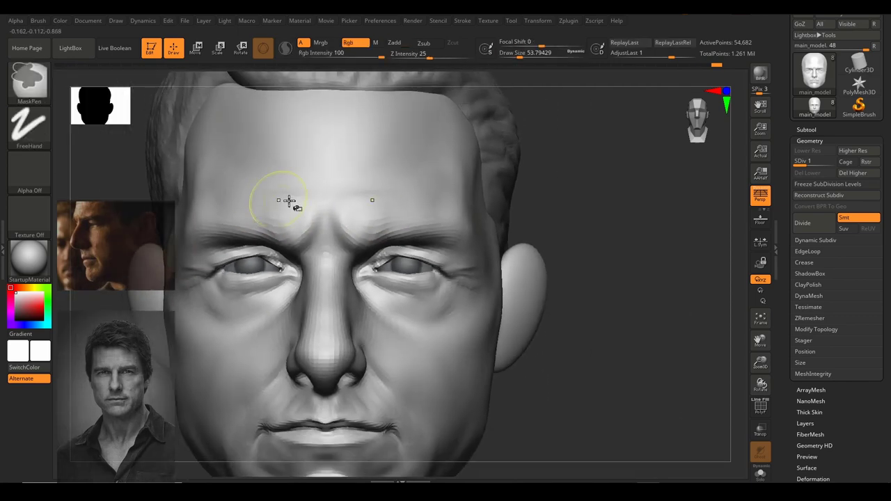
# Build up the lower forehead above the brows with ClayBuildup at a draw size of about 29, and smooth it.
pyautogui.press('s')
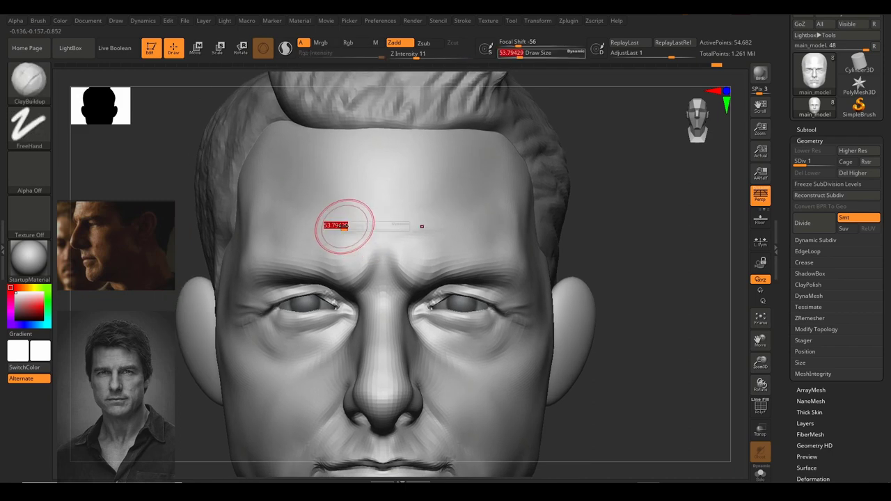
pyautogui.moveTo(342, 222); pyautogui.dragTo(330, 225)
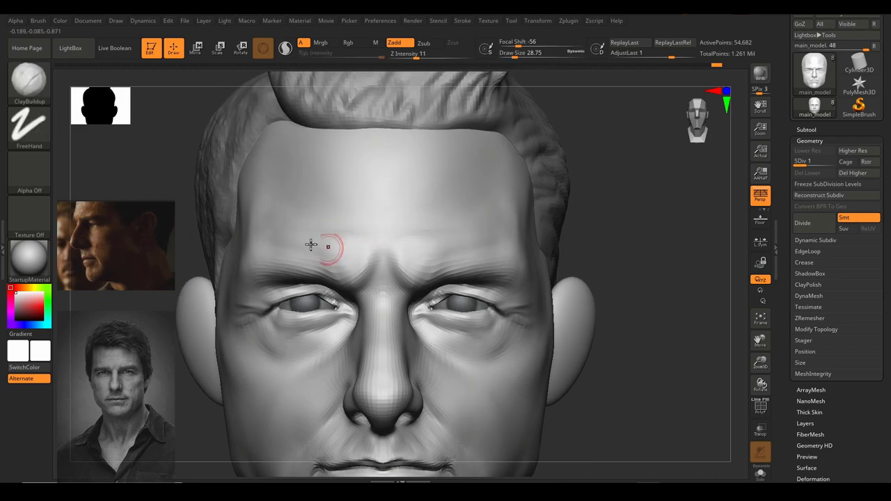
pyautogui.moveTo(348, 254); pyautogui.dragTo(416, 245)
pyautogui.moveTo(351, 231)
pyautogui.mouseDown()
pyautogui.moveTo(418, 228)
pyautogui.moveTo(396, 247)
pyautogui.moveTo(353, 257)
pyautogui.moveTo(382, 275)
pyautogui.moveTo(381, 287)
pyautogui.moveTo(488, 257)
pyautogui.mouseUp()
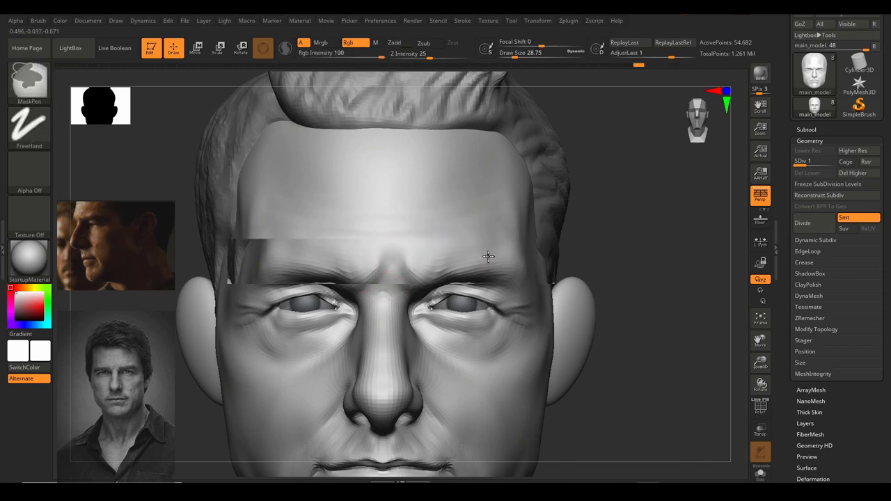
pyautogui.moveTo(487, 257)
pyautogui.mouseDown(button='right')
pyautogui.moveTo(564, 283)
pyautogui.moveTo(506, 265)
pyautogui.moveTo(438, 209)
pyautogui.mouseUp(button='right')
pyautogui.moveTo(427, 203)
pyautogui.keyDown('shift'); pyautogui.mouseDown()
pyautogui.moveTo(360, 203)
pyautogui.moveTo(361, 240)
pyautogui.mouseUp(); pyautogui.keyUp('shift')
pyautogui.moveTo(369, 197)
pyautogui.keyDown('shift'); pyautogui.mouseDown()
pyautogui.moveTo(383, 225)
pyautogui.moveTo(360, 211)
pyautogui.mouseUp(); pyautogui.keyUp('shift')
# Sculpt horizontal wrinkles across the forehead in a three-quarter view with ClayBuildup at a draw size of about 29, and soften them.
pyautogui.moveTo(360, 212)
pyautogui.keyDown('ctrl'); pyautogui.mouseDown(button='right')
pyautogui.moveTo(601, 219)
pyautogui.moveTo(540, 237)
pyautogui.moveTo(578, 223)
pyautogui.mouseUp(button='right'); pyautogui.keyUp('ctrl')
pyautogui.moveTo(441, 209); pyautogui.dragTo(388, 197)
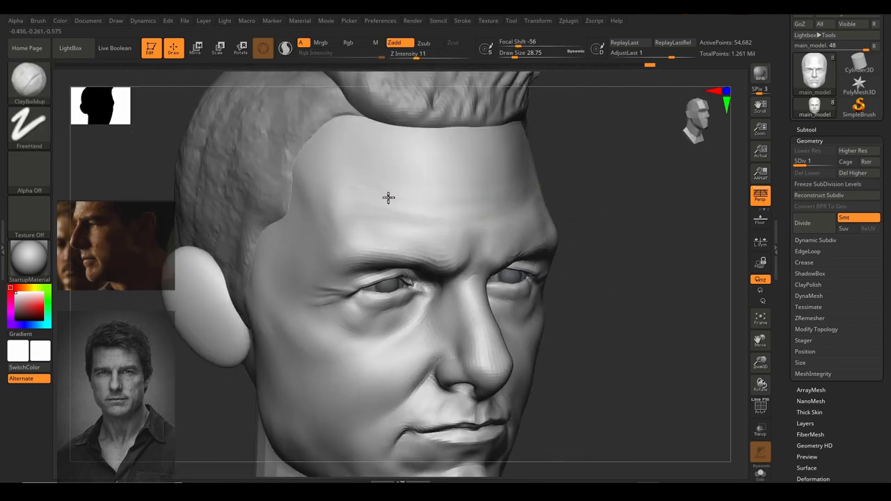
pyautogui.moveTo(440, 181); pyautogui.dragTo(390, 176)
pyautogui.moveTo(494, 187)
pyautogui.mouseDown()
pyautogui.moveTo(446, 185)
pyautogui.moveTo(348, 214)
pyautogui.mouseUp()
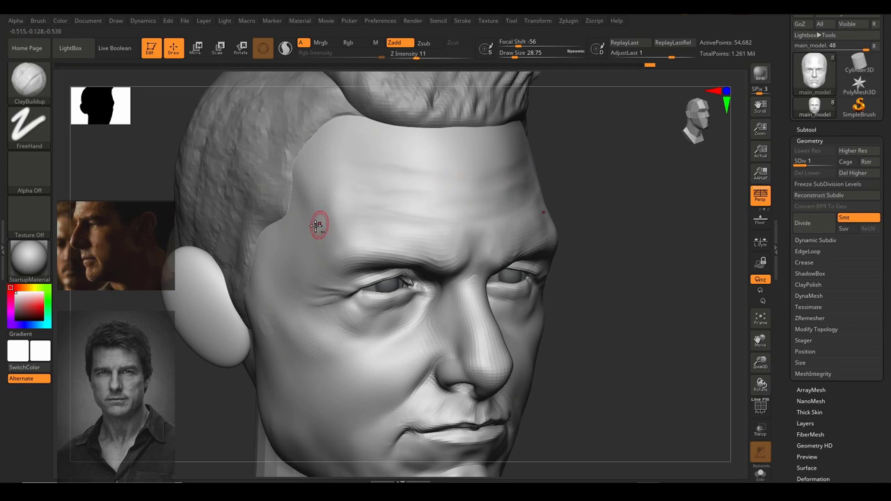
pyautogui.keyDown('shift'); pyautogui.moveTo(383, 174); pyautogui.dragTo(367, 169); pyautogui.keyUp('shift')
pyautogui.press('f')
pyautogui.moveTo(645, 202)
pyautogui.keyDown('shift'); pyautogui.mouseDown(button='right')
pyautogui.moveTo(594, 205)
pyautogui.moveTo(623, 227)
pyautogui.moveTo(579, 213)
pyautogui.moveTo(575, 202)
pyautogui.moveTo(634, 201)
pyautogui.mouseUp(button='right'); pyautogui.keyUp('shift')
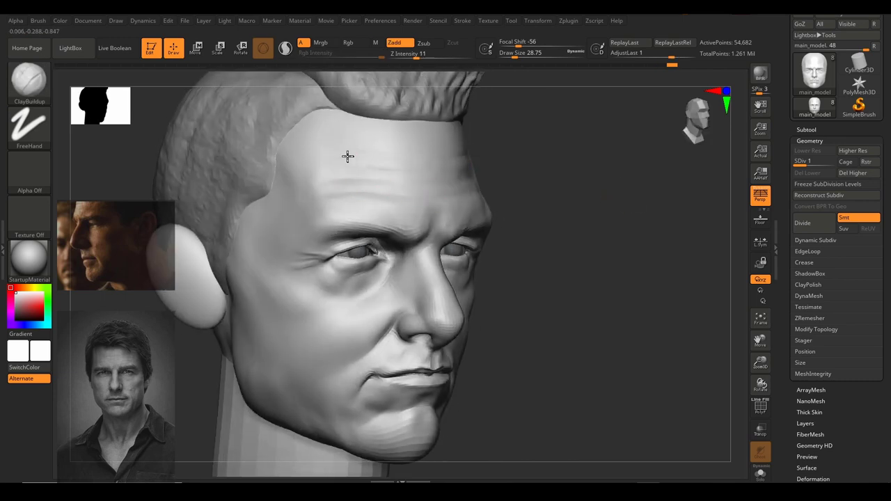
pyautogui.keyDown('shift'); pyautogui.moveTo(367, 151); pyautogui.dragTo(483, 153); pyautogui.keyUp('shift')
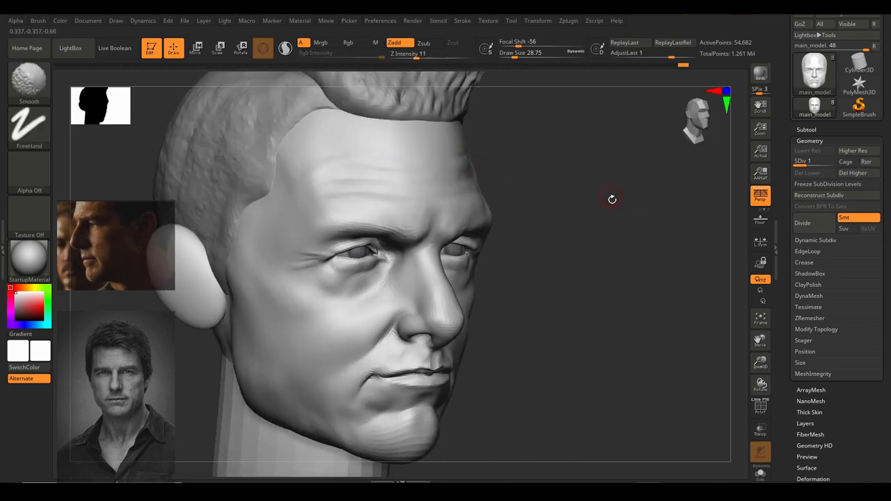
# Examine the face and eye area from the front, trace the fold above the upper eyelid with a guide line, and clear it.
pyautogui.keyDown('shift'); pyautogui.moveTo(611, 197); pyautogui.dragTo(603, 228, button='right'); pyautogui.keyUp('shift')
pyautogui.moveTo(602, 227)
pyautogui.keyDown('alt'); pyautogui.mouseDown(button='right')
pyautogui.moveTo(587, 207)
pyautogui.moveTo(611, 211)
pyautogui.moveTo(608, 182)
pyautogui.mouseUp(button='right'); pyautogui.keyUp('alt')
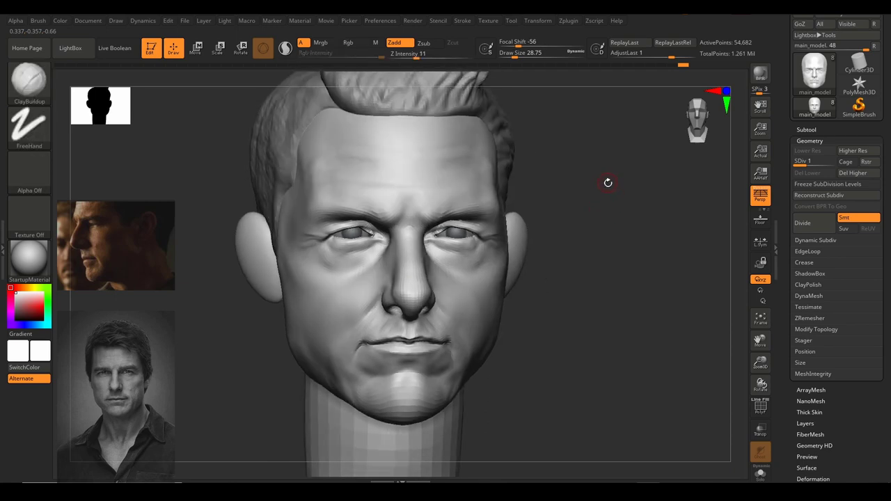
pyautogui.moveTo(644, 261); pyautogui.dragTo(674, 273, button='right')
pyautogui.moveTo(617, 272)
pyautogui.keyDown('ctrl'); pyautogui.mouseDown(button='right')
pyautogui.moveTo(622, 290)
pyautogui.moveTo(590, 280)
pyautogui.mouseUp(button='right'); pyautogui.keyUp('ctrl')
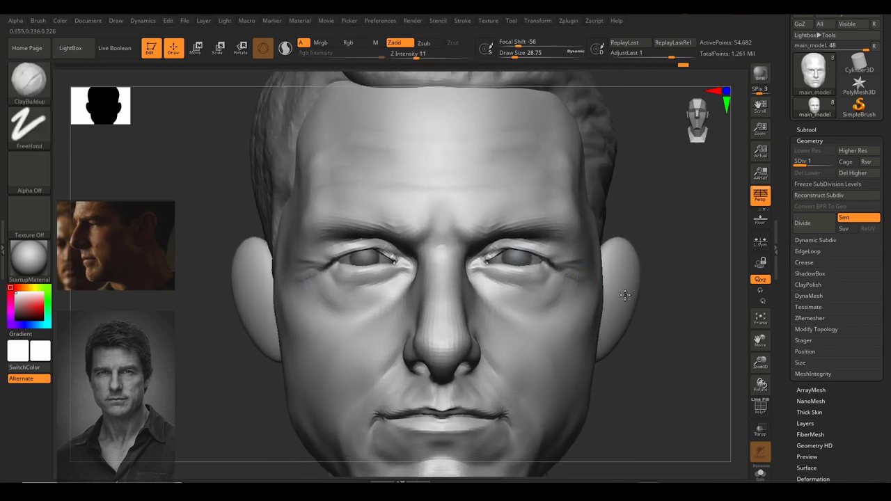
pyautogui.moveTo(685, 286)
pyautogui.mouseDown(button='right')
pyautogui.moveTo(678, 269)
pyautogui.moveTo(665, 275)
pyautogui.moveTo(640, 314)
pyautogui.mouseUp(button='right')
pyautogui.moveTo(651, 217); pyautogui.dragTo(666, 253, button='right')
pyautogui.moveTo(611, 263)
pyautogui.keyDown('ctrl'); pyautogui.mouseDown(button='right')
pyautogui.moveTo(637, 241)
pyautogui.moveTo(645, 263)
pyautogui.moveTo(627, 242)
pyautogui.mouseUp(button='right'); pyautogui.keyUp('ctrl')
pyautogui.moveTo(674, 224)
pyautogui.mouseDown(button='right')
pyautogui.moveTo(648, 215)
pyautogui.moveTo(644, 249)
pyautogui.moveTo(688, 220)
pyautogui.mouseUp(button='right')
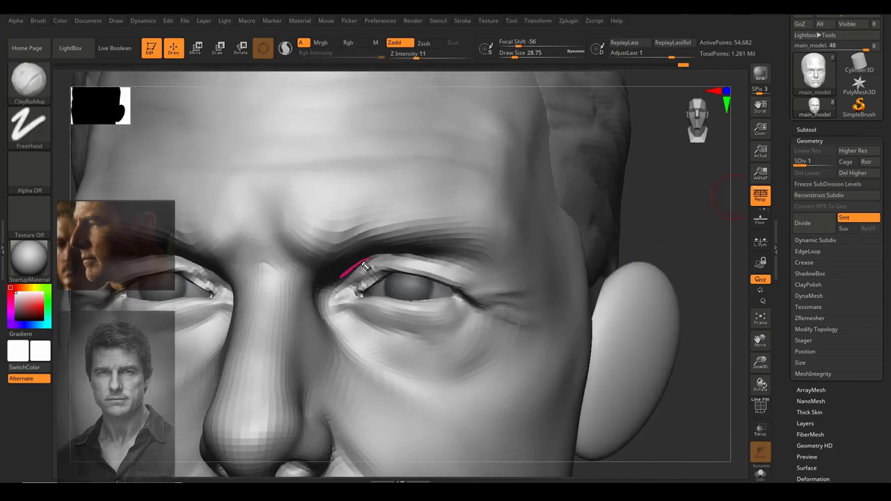
pyautogui.moveTo(365, 267)
pyautogui.mouseDown()
pyautogui.moveTo(410, 253)
pyautogui.moveTo(518, 292)
pyautogui.mouseUp()
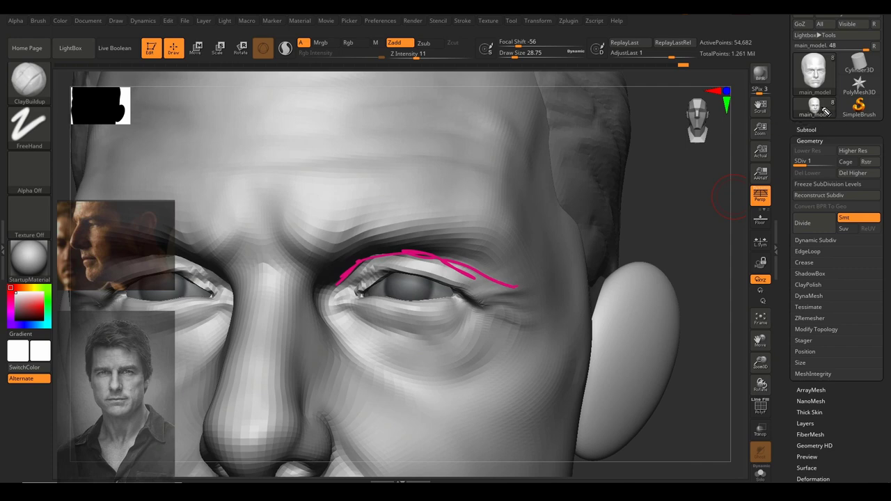
pyautogui.press('Escape')
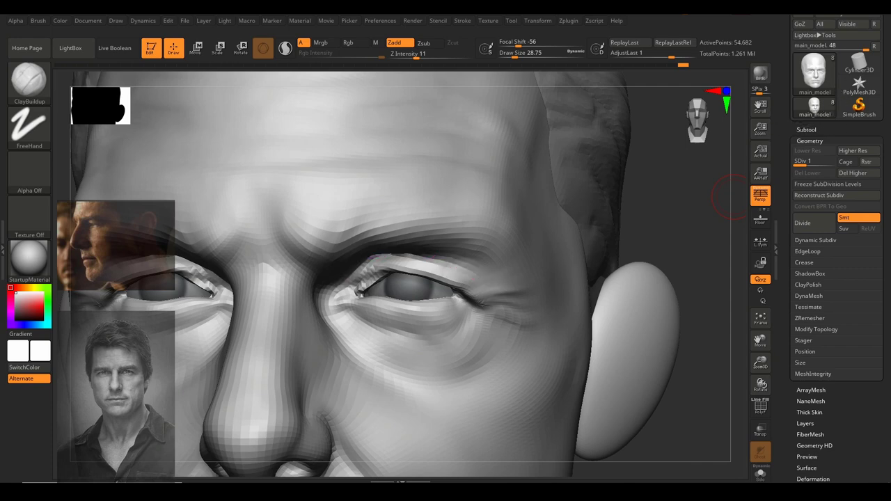
# Study the front reference photo and mark the brow fold and the ring of muscle around the eye with guide strokes.
pyautogui.moveTo(890, 237); pyautogui.dragTo(564, 221, button='right')
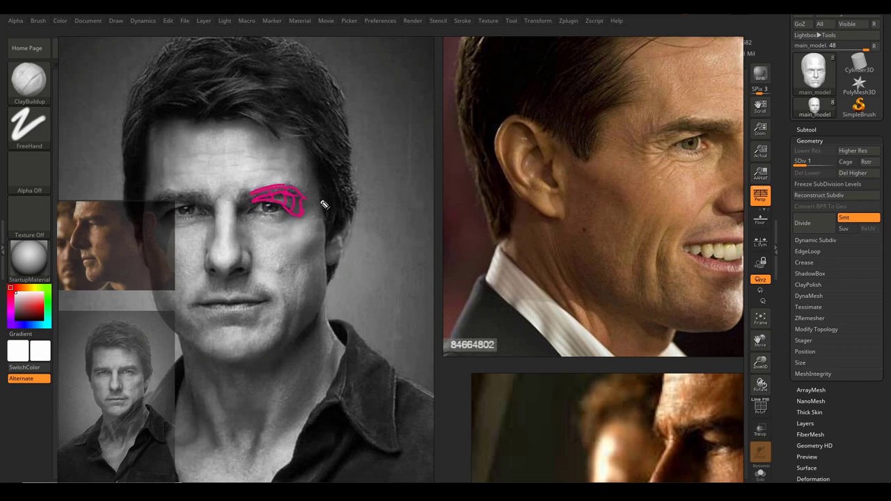
pyautogui.press('Escape')
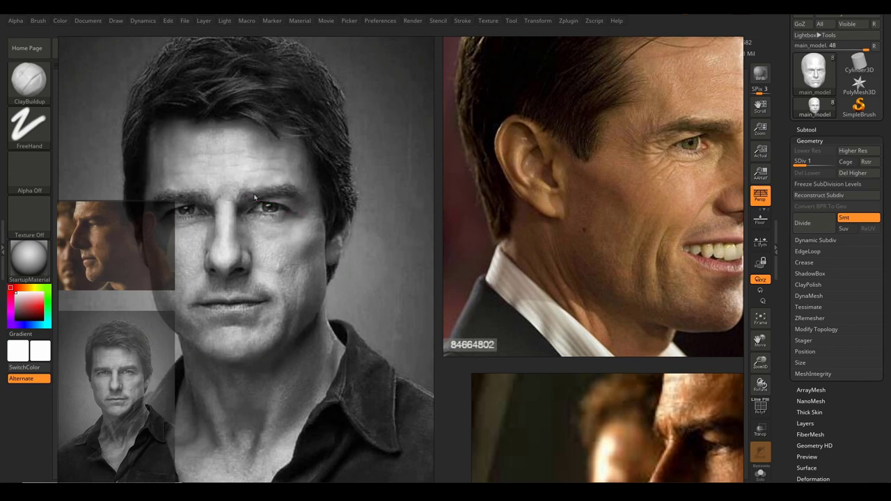
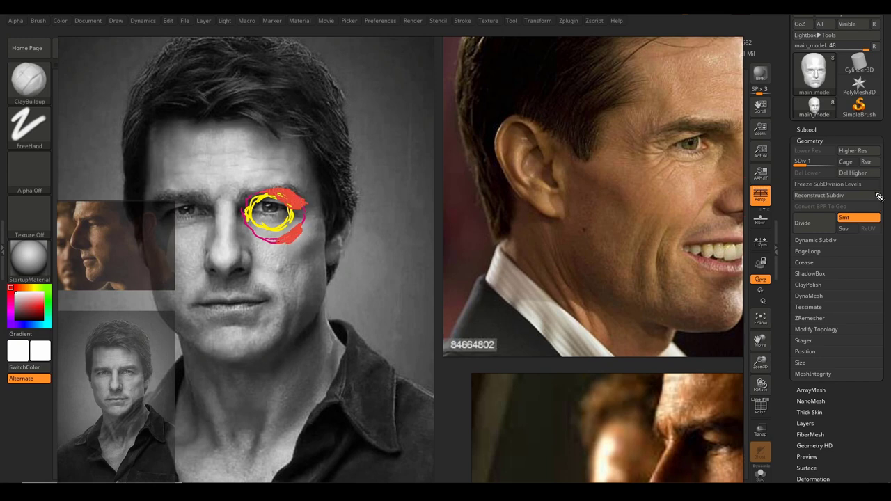
pyautogui.click(889, 165)
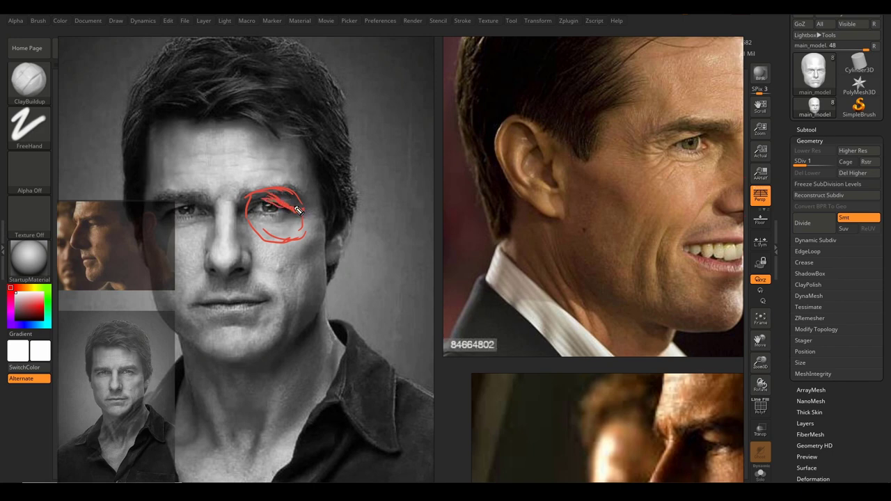
pyautogui.moveTo(295, 207)
pyautogui.mouseDown()
pyautogui.moveTo(280, 199)
pyautogui.moveTo(300, 204)
pyautogui.mouseUp()
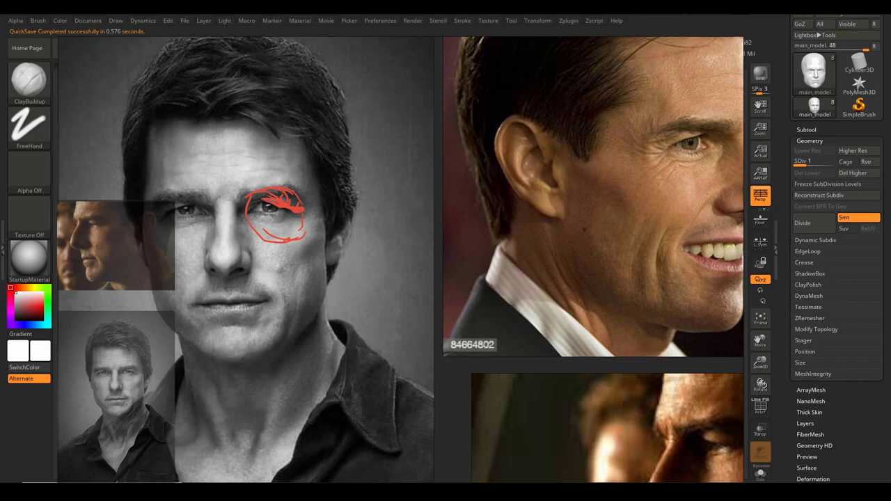
# Clear the guide strokes, build up the inner upper-eyelid fold with ClayBuildup at a draw size of about 16, and smooth it.
pyautogui.hotkey('ctrl', 'shift', '6')
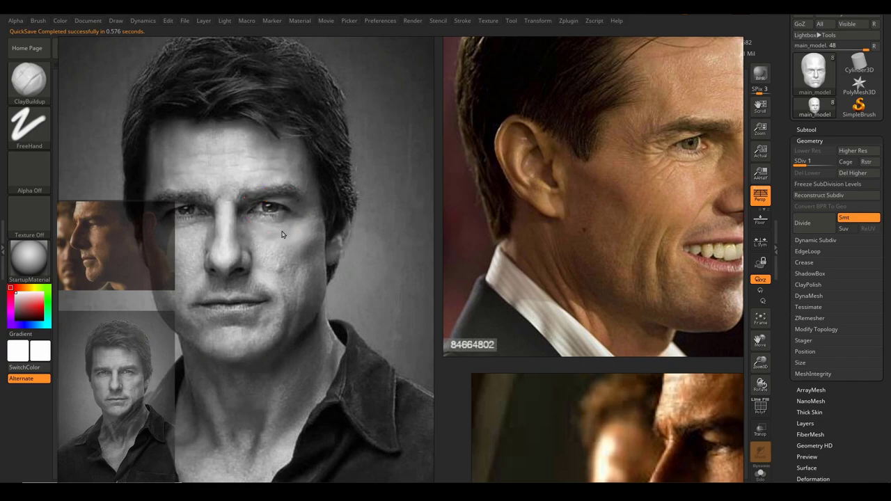
pyautogui.moveTo(282, 231); pyautogui.dragTo(890, 236, button='right')
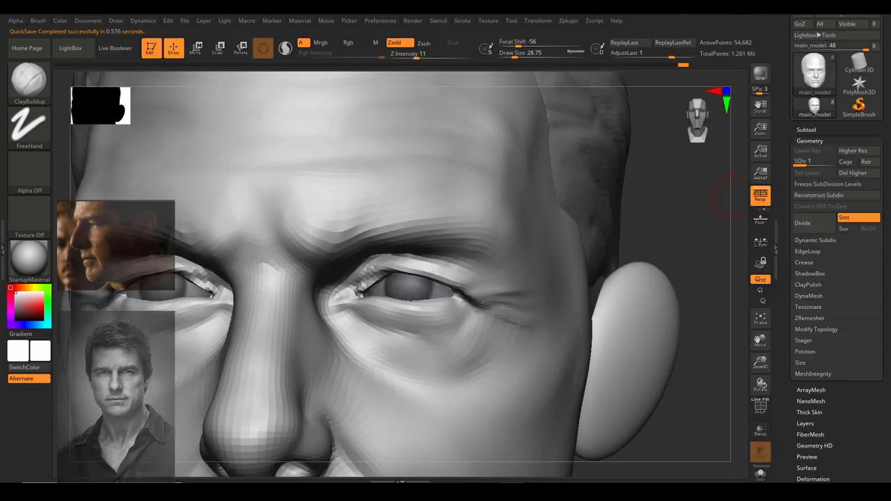
pyautogui.moveTo(702, 231)
pyautogui.keyDown('ctrl'); pyautogui.mouseDown(button='right')
pyautogui.moveTo(698, 215)
pyautogui.moveTo(662, 210)
pyautogui.mouseUp(button='right'); pyautogui.keyUp('ctrl')
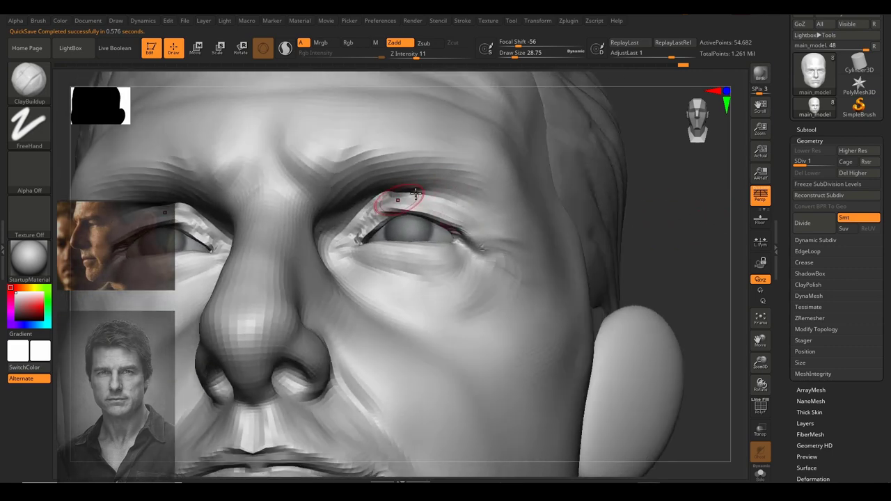
pyautogui.moveTo(574, 225)
pyautogui.keyDown('ctrl'); pyautogui.mouseDown(button='right')
pyautogui.moveTo(625, 253)
pyautogui.moveTo(668, 238)
pyautogui.moveTo(710, 271)
pyautogui.mouseUp(button='right'); pyautogui.keyUp('ctrl')
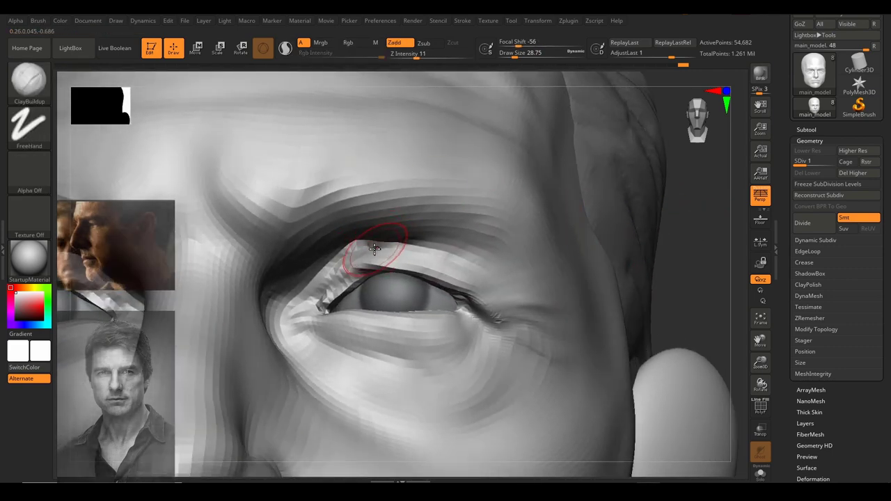
pyautogui.press('s')
pyautogui.moveTo(374, 249)
pyautogui.mouseDown()
pyautogui.moveTo(452, 251)
pyautogui.moveTo(416, 246)
pyautogui.moveTo(477, 265)
pyautogui.moveTo(343, 259)
pyautogui.mouseUp()
pyautogui.moveTo(411, 233)
pyautogui.keyDown('shift'); pyautogui.mouseDown()
pyautogui.moveTo(423, 243)
pyautogui.moveTo(354, 242)
pyautogui.moveTo(337, 262)
pyautogui.moveTo(390, 245)
pyautogui.mouseUp(); pyautogui.keyUp('shift')
pyautogui.moveTo(340, 261); pyautogui.dragTo(384, 247)
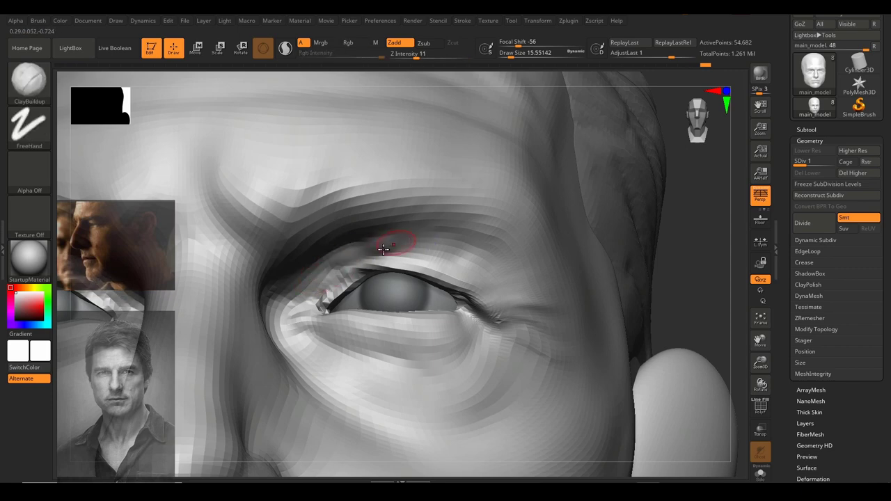
pyautogui.moveTo(313, 276)
pyautogui.mouseDown()
pyautogui.moveTo(390, 243)
pyautogui.moveTo(369, 245)
pyautogui.moveTo(383, 250)
pyautogui.moveTo(372, 255)
pyautogui.mouseUp()
pyautogui.moveTo(311, 291)
pyautogui.mouseDown()
pyautogui.moveTo(342, 262)
pyautogui.moveTo(446, 254)
pyautogui.moveTo(389, 241)
pyautogui.mouseUp()
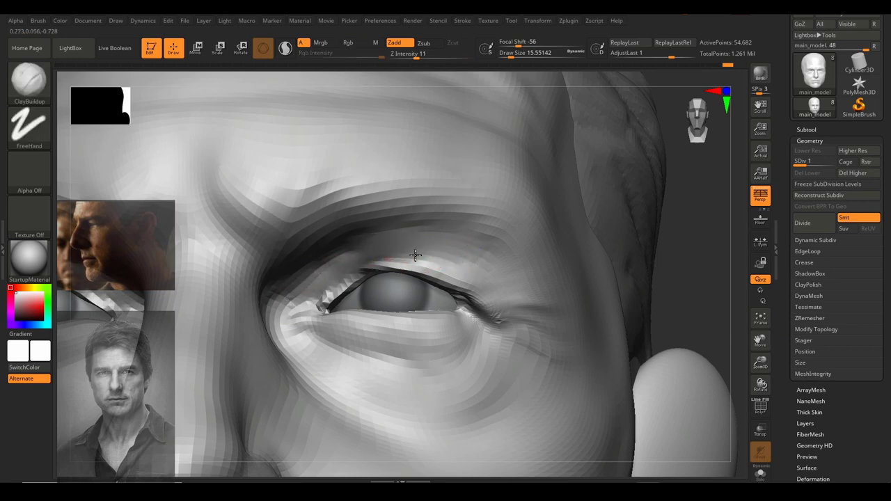
pyautogui.moveTo(477, 246)
pyautogui.keyDown('shift'); pyautogui.mouseDown()
pyautogui.moveTo(362, 252)
pyautogui.moveTo(453, 252)
pyautogui.moveTo(360, 258)
pyautogui.moveTo(325, 293)
pyautogui.mouseUp(); pyautogui.keyUp('shift')
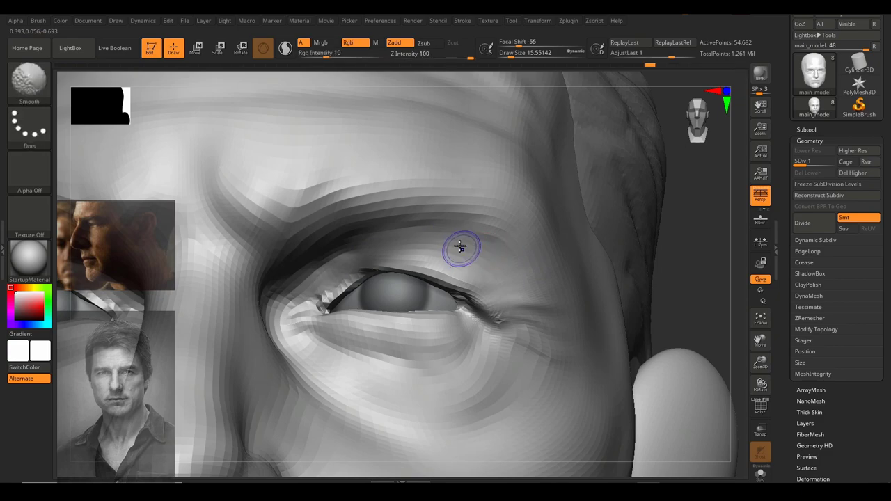
# Examine the whole head and neck from the front, both sides and three-quarter views to judge the likeness.
pyautogui.moveTo(509, 260)
pyautogui.keyDown('ctrl'); pyautogui.mouseDown(button='right')
pyautogui.moveTo(479, 247)
pyautogui.moveTo(495, 230)
pyautogui.moveTo(480, 307)
pyautogui.mouseUp(button='right'); pyautogui.keyUp('ctrl')
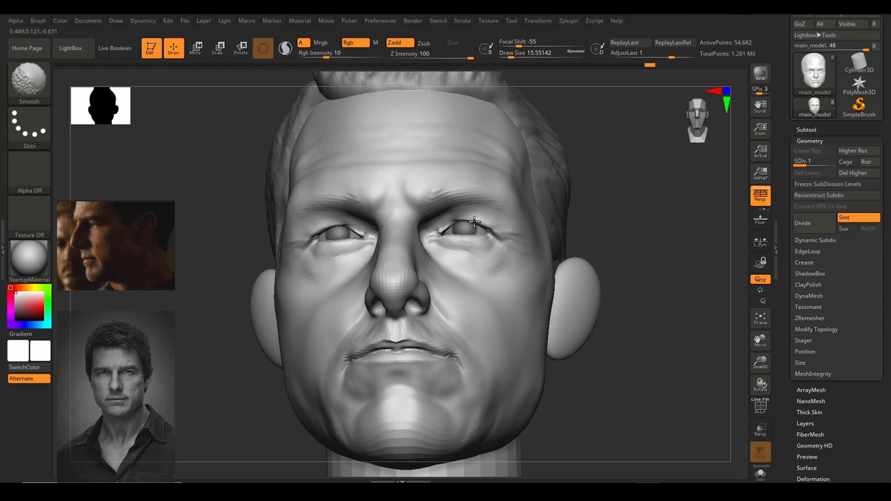
pyautogui.moveTo(599, 209); pyautogui.dragTo(574, 243)
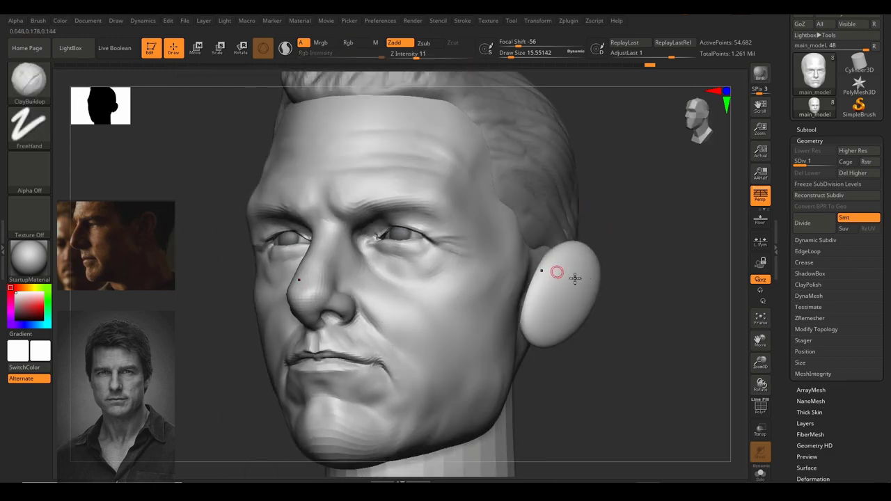
pyautogui.moveTo(627, 271)
pyautogui.mouseDown()
pyautogui.moveTo(648, 273)
pyautogui.moveTo(550, 277)
pyautogui.moveTo(640, 278)
pyautogui.moveTo(595, 273)
pyautogui.mouseUp()
pyautogui.keyDown('alt'); pyautogui.moveTo(647, 267); pyautogui.dragTo(524, 274, button='right'); pyautogui.keyUp('alt')
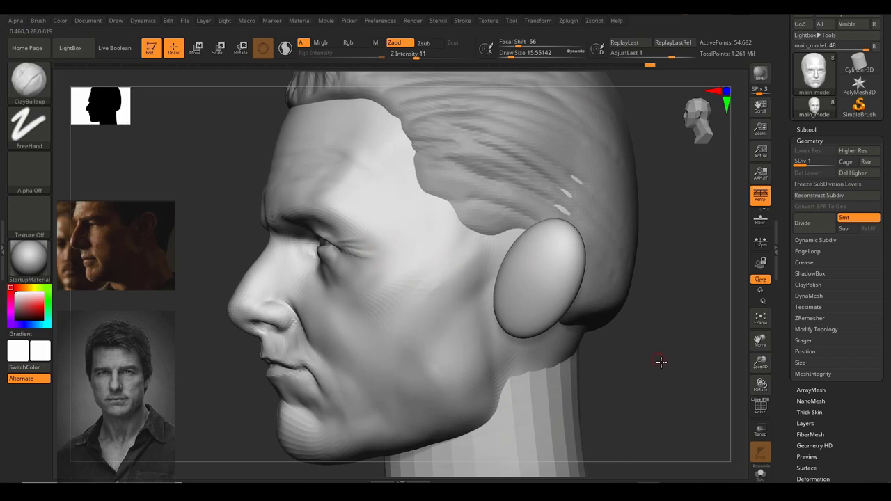
pyautogui.moveTo(661, 362)
pyautogui.mouseDown(button='right')
pyautogui.moveTo(621, 307)
pyautogui.moveTo(562, 337)
pyautogui.moveTo(590, 295)
pyautogui.moveTo(565, 268)
pyautogui.moveTo(584, 268)
pyautogui.mouseUp(button='right')
pyautogui.moveTo(533, 301); pyautogui.dragTo(501, 302, button='right')
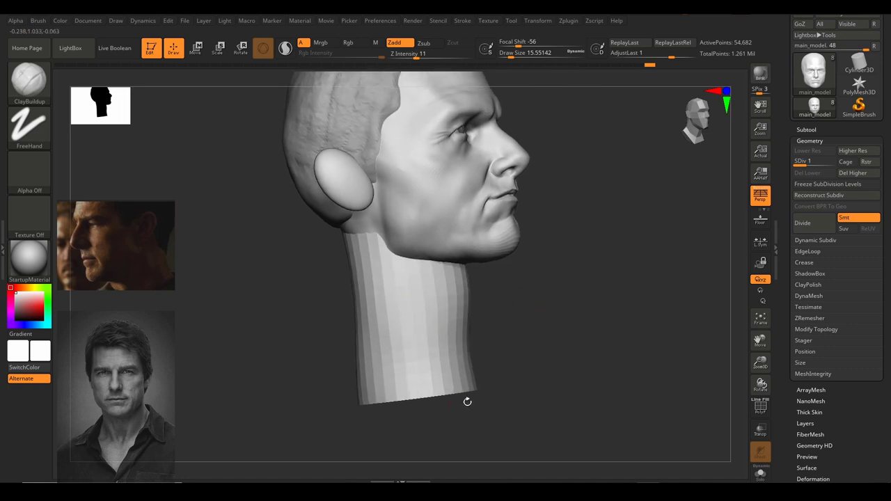
pyautogui.moveTo(575, 304)
pyautogui.mouseDown(button='right')
pyautogui.moveTo(585, 286)
pyautogui.moveTo(575, 295)
pyautogui.mouseUp(button='right')
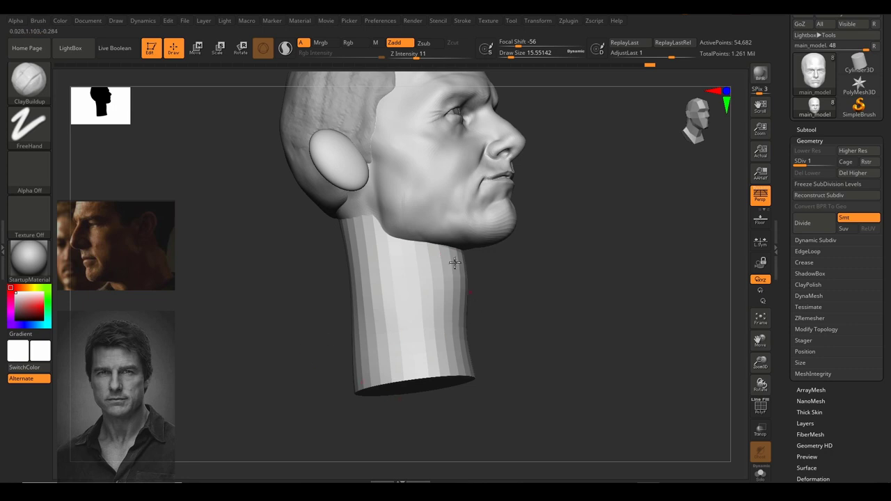
pyautogui.moveTo(581, 316)
pyautogui.mouseDown(button='right')
pyautogui.moveTo(583, 332)
pyautogui.moveTo(550, 330)
pyautogui.moveTo(560, 342)
pyautogui.moveTo(597, 289)
pyautogui.moveTo(548, 304)
pyautogui.moveTo(569, 338)
pyautogui.moveTo(593, 294)
pyautogui.moveTo(592, 257)
pyautogui.mouseUp(button='right')
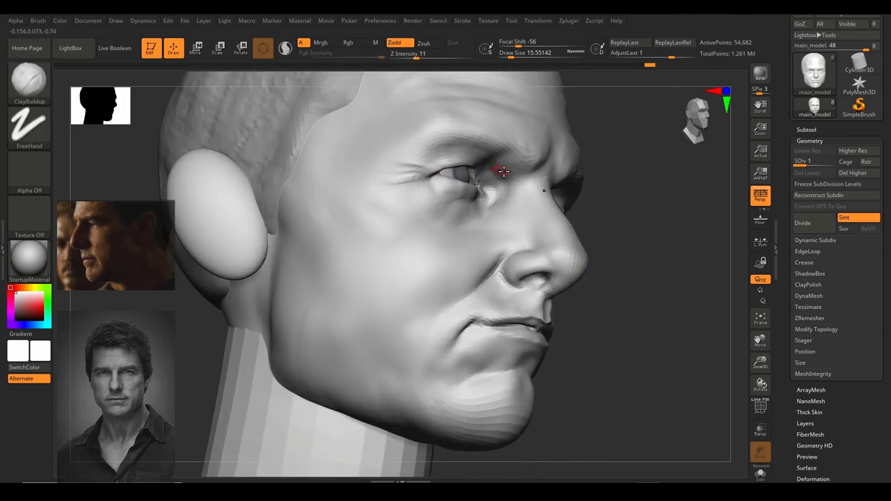
pyautogui.moveTo(646, 238); pyautogui.dragTo(533, 276, button='right')
pyautogui.keyDown('alt'); pyautogui.moveTo(534, 276); pyautogui.dragTo(519, 239, button='right'); pyautogui.keyUp('alt')
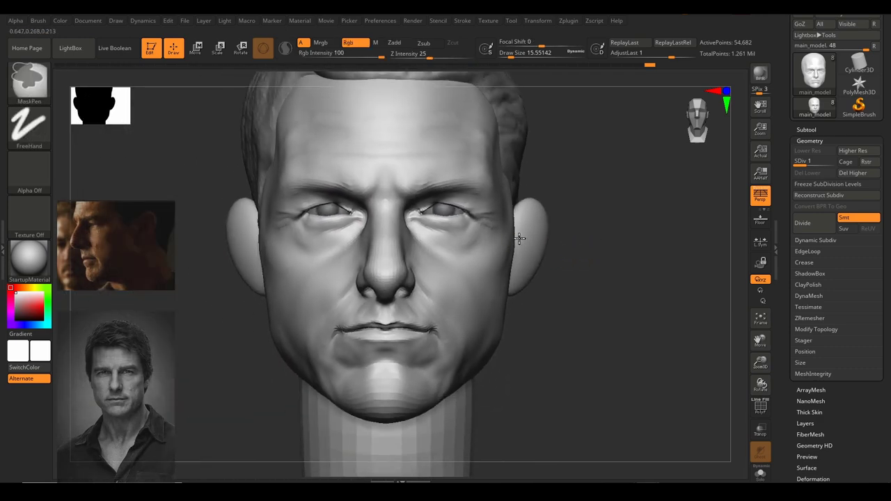
pyautogui.moveTo(519, 238)
pyautogui.mouseDown()
pyautogui.moveTo(617, 233)
pyautogui.moveTo(434, 223)
pyautogui.moveTo(631, 261)
pyautogui.moveTo(649, 244)
pyautogui.moveTo(617, 272)
pyautogui.moveTo(567, 275)
pyautogui.moveTo(591, 268)
pyautogui.mouseUp()
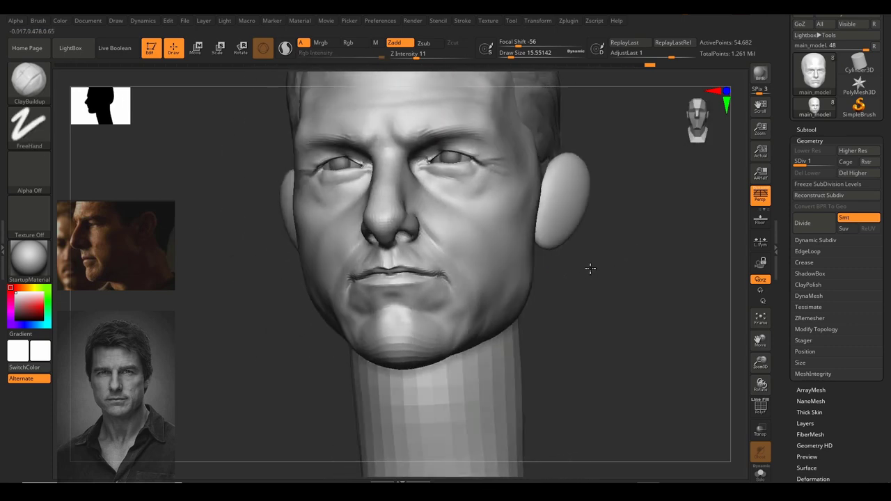
pyautogui.moveTo(590, 269)
pyautogui.mouseDown(button='right')
pyautogui.moveTo(577, 268)
pyautogui.moveTo(571, 279)
pyautogui.moveTo(542, 258)
pyautogui.mouseUp(button='right')
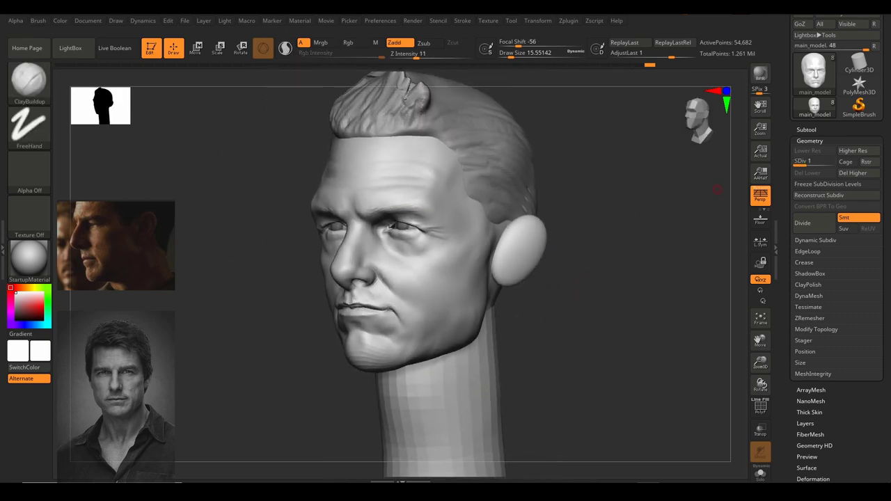
# Sketch guide strokes around the head, brow, chin and neck in a three-quarter view, and clear them.
pyautogui.moveTo(581, 159)
pyautogui.mouseDown()
pyautogui.moveTo(577, 338)
pyautogui.moveTo(617, 459)
pyautogui.mouseUp()
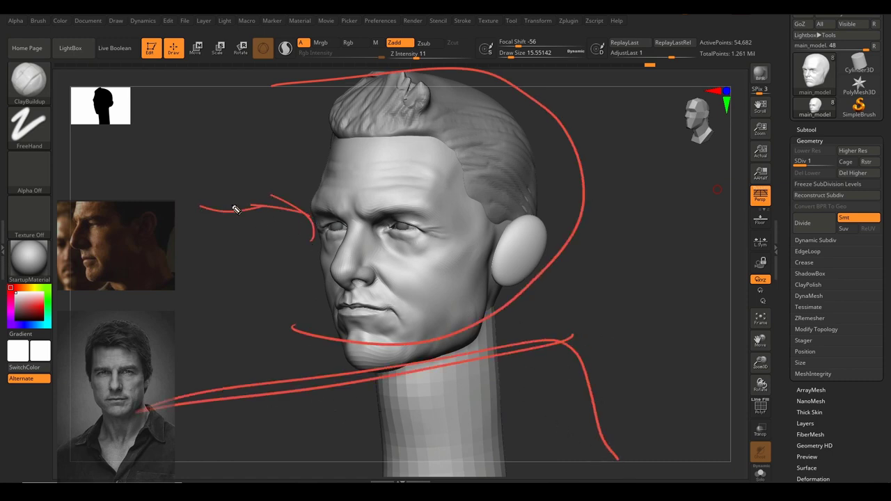
pyautogui.moveTo(681, 340); pyautogui.dragTo(514, 421)
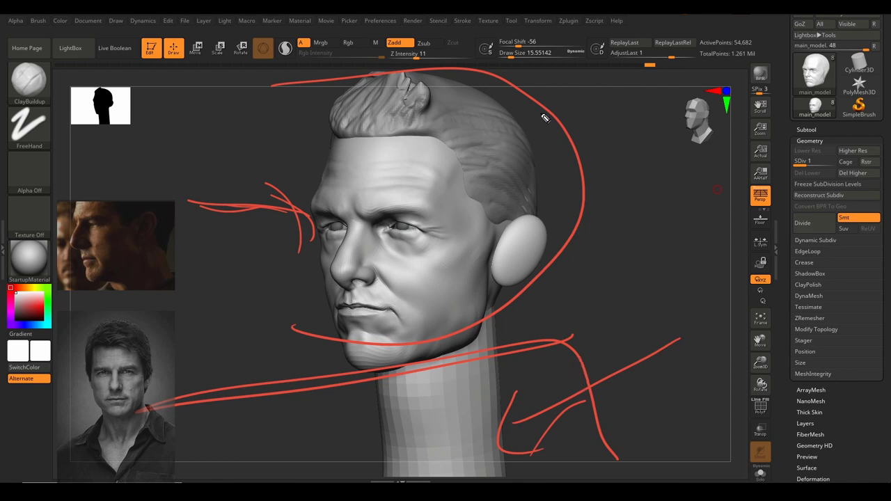
pyautogui.moveTo(403, 347); pyautogui.dragTo(231, 359)
pyautogui.moveTo(146, 310); pyautogui.dragTo(136, 297)
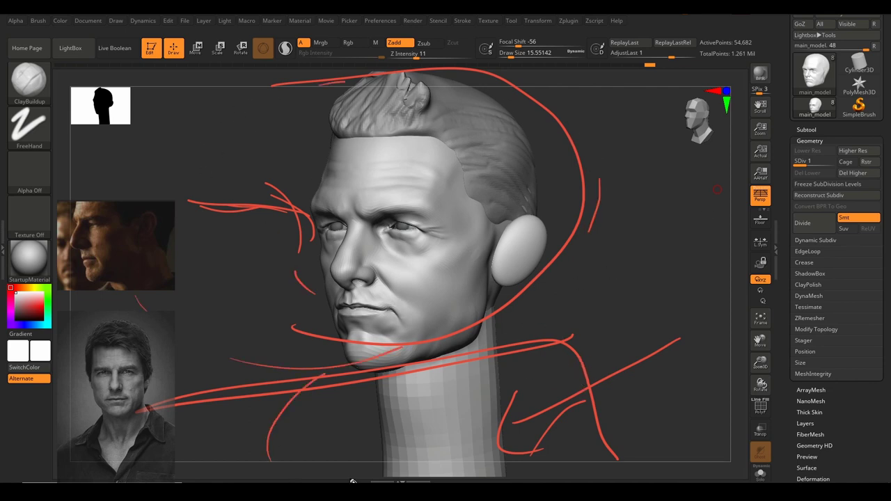
pyautogui.moveTo(324, 402); pyautogui.dragTo(379, 347)
pyautogui.moveTo(510, 360); pyautogui.dragTo(604, 419)
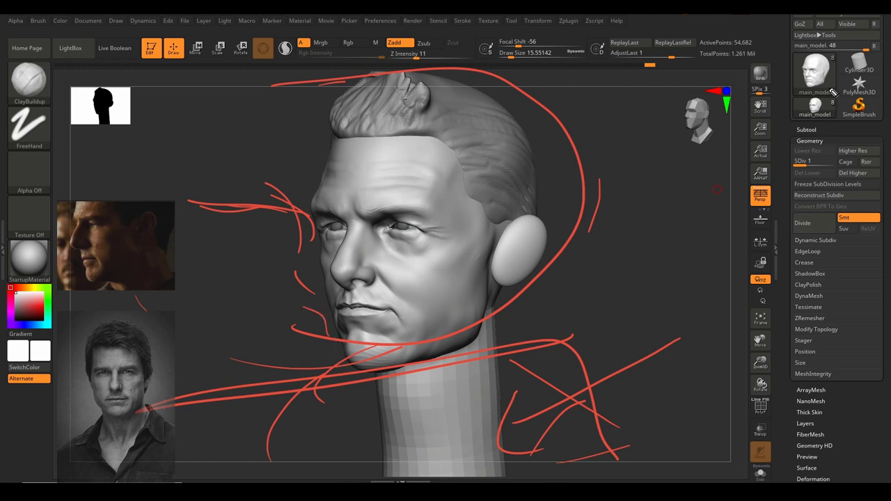
pyautogui.press('Escape')
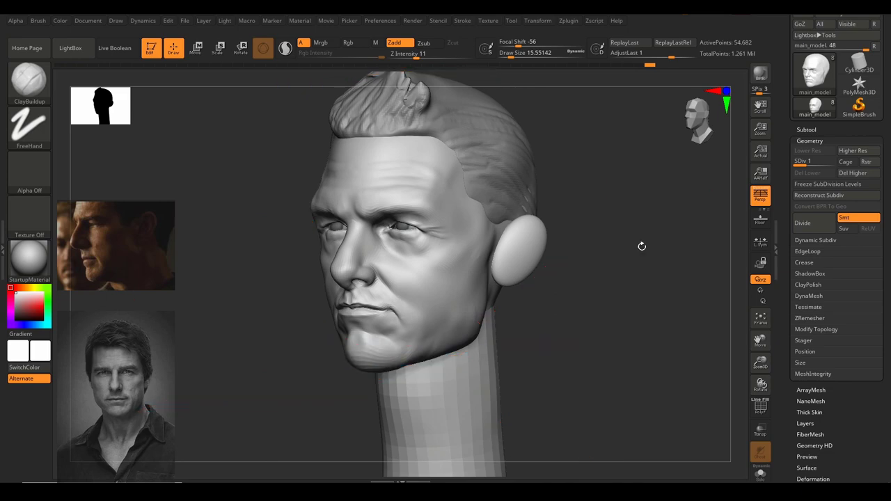
# Build up the skin fold above the upper eyelid with ClayBuildup at a draw size of about 13.
pyautogui.moveTo(585, 314)
pyautogui.mouseDown()
pyautogui.moveTo(603, 306)
pyautogui.moveTo(583, 299)
pyautogui.moveTo(626, 343)
pyautogui.moveTo(648, 310)
pyautogui.moveTo(640, 305)
pyautogui.moveTo(658, 335)
pyautogui.mouseUp()
pyautogui.keyDown('shift'); pyautogui.moveTo(658, 334); pyautogui.dragTo(642, 275); pyautogui.keyUp('shift')
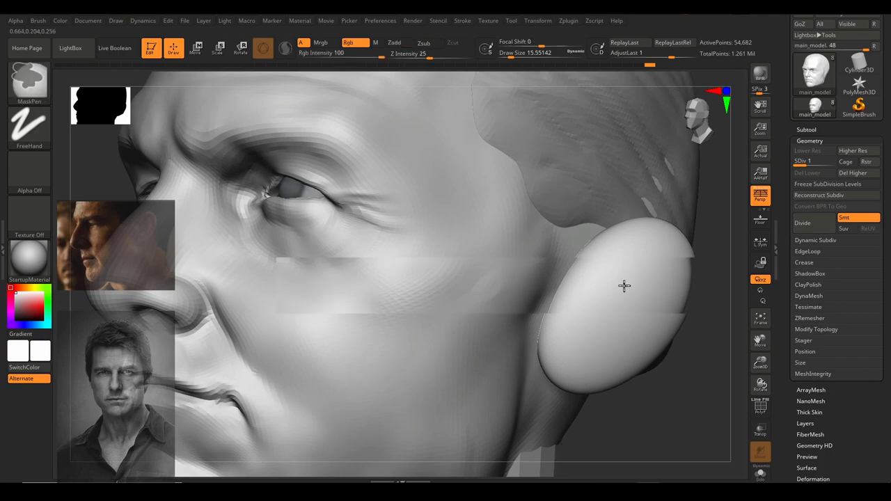
pyautogui.moveTo(624, 286)
pyautogui.keyDown('ctrl'); pyautogui.mouseDown(button='right')
pyautogui.moveTo(695, 241)
pyautogui.moveTo(659, 258)
pyautogui.moveTo(690, 248)
pyautogui.moveTo(641, 300)
pyautogui.moveTo(582, 261)
pyautogui.moveTo(613, 223)
pyautogui.moveTo(617, 243)
pyautogui.moveTo(637, 257)
pyautogui.moveTo(656, 237)
pyautogui.moveTo(619, 247)
pyautogui.moveTo(677, 309)
pyautogui.mouseUp(button='right'); pyautogui.keyUp('ctrl')
pyautogui.keyDown('alt'); pyautogui.moveTo(442, 293); pyautogui.dragTo(408, 258); pyautogui.keyUp('alt')
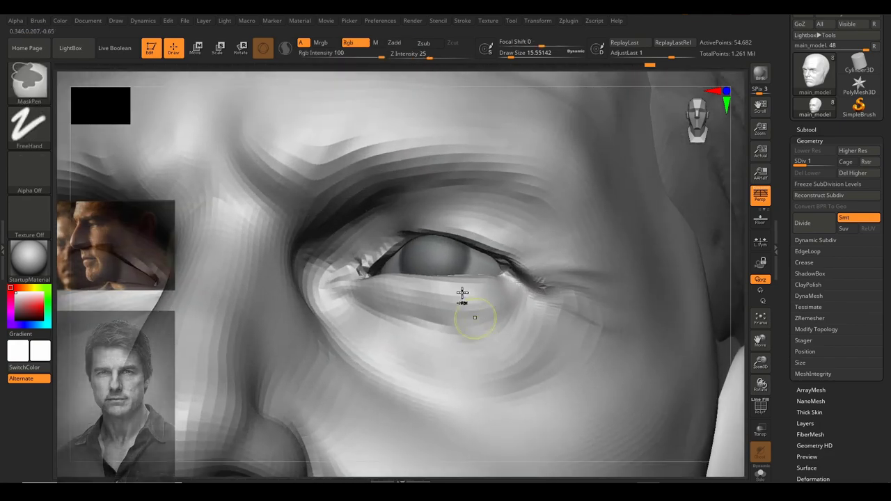
pyautogui.keyDown('alt'); pyautogui.moveTo(388, 202); pyautogui.dragTo(417, 231); pyautogui.keyUp('alt')
pyautogui.press('s')
pyautogui.moveTo(434, 240)
pyautogui.mouseDown()
pyautogui.moveTo(413, 252)
pyautogui.moveTo(433, 243)
pyautogui.mouseUp()
pyautogui.hotkey('ctrl', 'z')
pyautogui.press('s')
pyautogui.press('s')
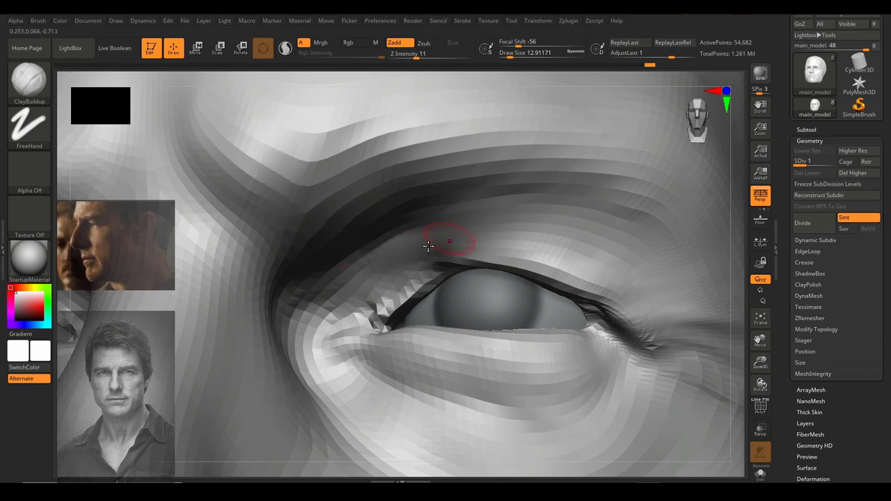
pyautogui.moveTo(517, 236); pyautogui.dragTo(436, 237)
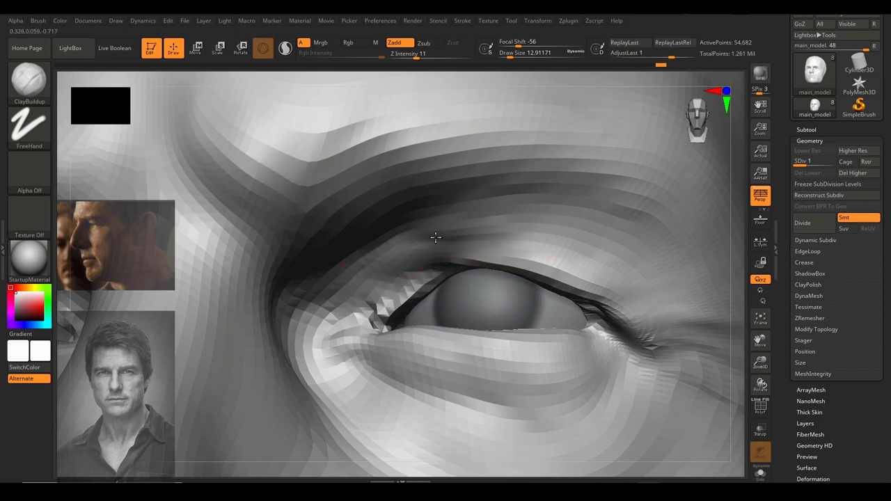
pyautogui.moveTo(578, 250)
pyautogui.mouseDown()
pyautogui.moveTo(550, 260)
pyautogui.moveTo(430, 252)
pyautogui.moveTo(434, 241)
pyautogui.mouseUp()
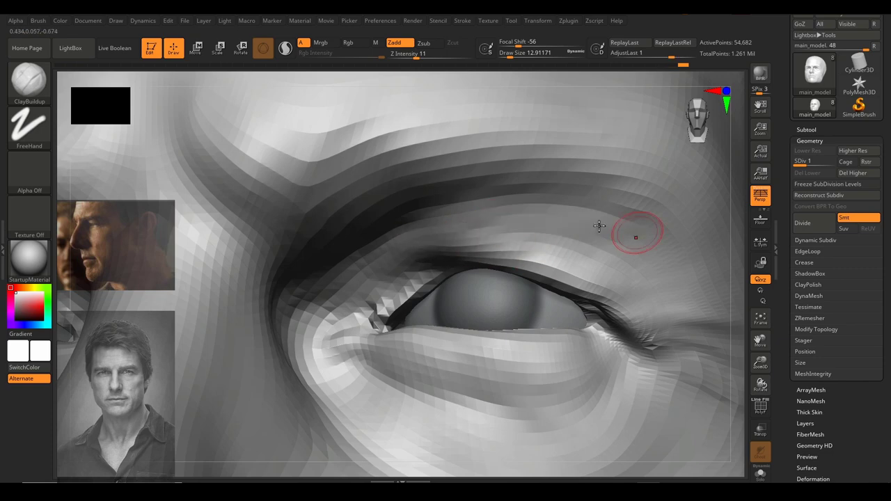
pyautogui.moveTo(600, 227)
pyautogui.mouseDown()
pyautogui.moveTo(645, 261)
pyautogui.moveTo(540, 204)
pyautogui.mouseUp()
# Extend the upper-eyelid fold from below the brow down toward the outer eye corner with ClayBuildup, and smooth it.
pyautogui.keyDown('alt'); pyautogui.moveTo(541, 235); pyautogui.dragTo(444, 250, button='right'); pyautogui.keyUp('alt')
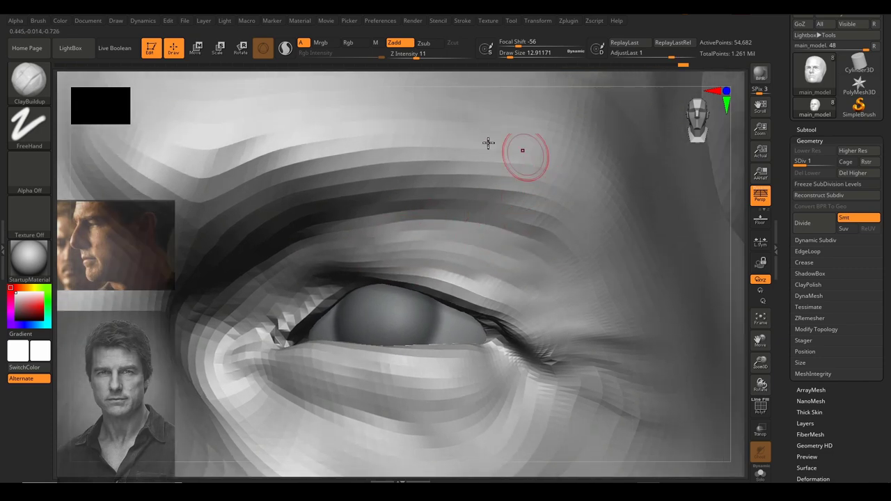
pyautogui.moveTo(424, 201); pyautogui.dragTo(611, 265)
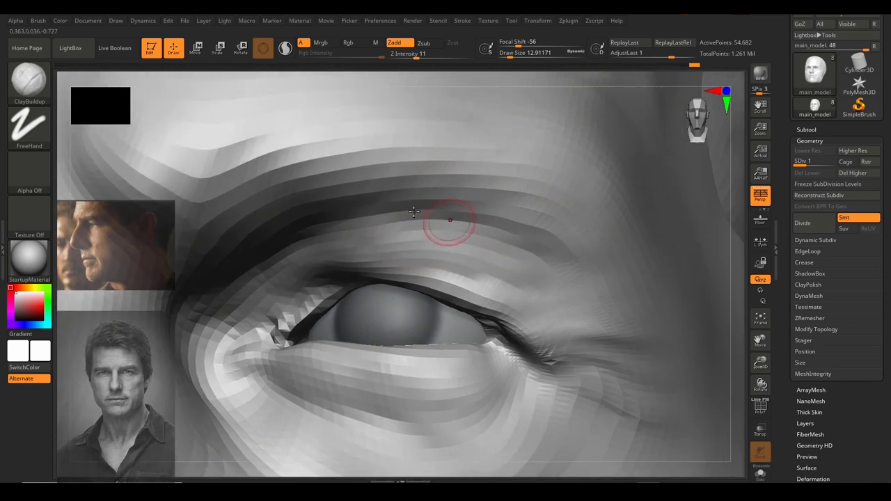
pyautogui.moveTo(427, 220); pyautogui.dragTo(589, 285)
pyautogui.moveTo(440, 252); pyautogui.dragTo(550, 298)
pyautogui.moveTo(406, 256); pyautogui.dragTo(557, 315)
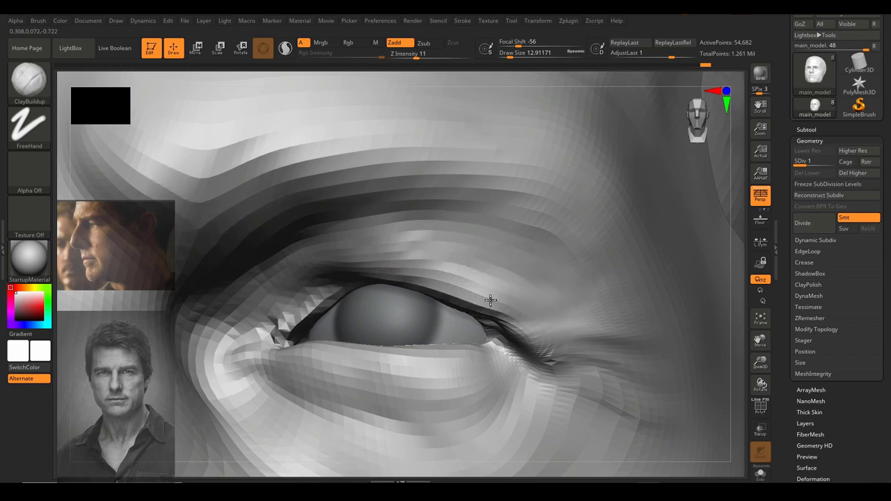
pyautogui.moveTo(490, 300); pyautogui.dragTo(560, 322)
pyautogui.moveTo(423, 274); pyautogui.dragTo(524, 316)
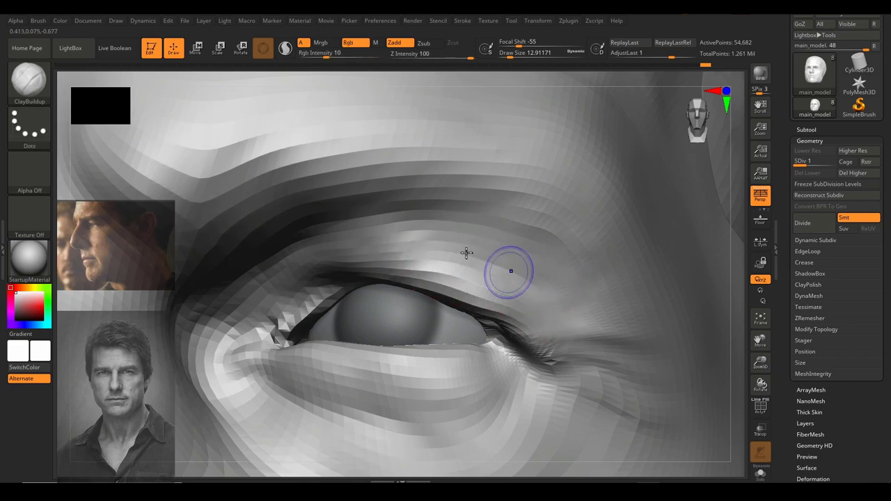
pyautogui.keyDown('shift'); pyautogui.moveTo(382, 252); pyautogui.dragTo(536, 295); pyautogui.keyUp('shift')
pyautogui.keyDown('shift'); pyautogui.moveTo(412, 256); pyautogui.dragTo(564, 299); pyautogui.keyUp('shift')
pyautogui.keyDown('shift'); pyautogui.moveTo(401, 247); pyautogui.dragTo(517, 215); pyautogui.keyUp('shift')
# Add volume at the outer end of the upper-eyelid fold with ClayBuildup at a draw size of about 13, and soften it.
pyautogui.moveTo(543, 254); pyautogui.dragTo(591, 266)
pyautogui.moveTo(538, 287); pyautogui.dragTo(576, 319)
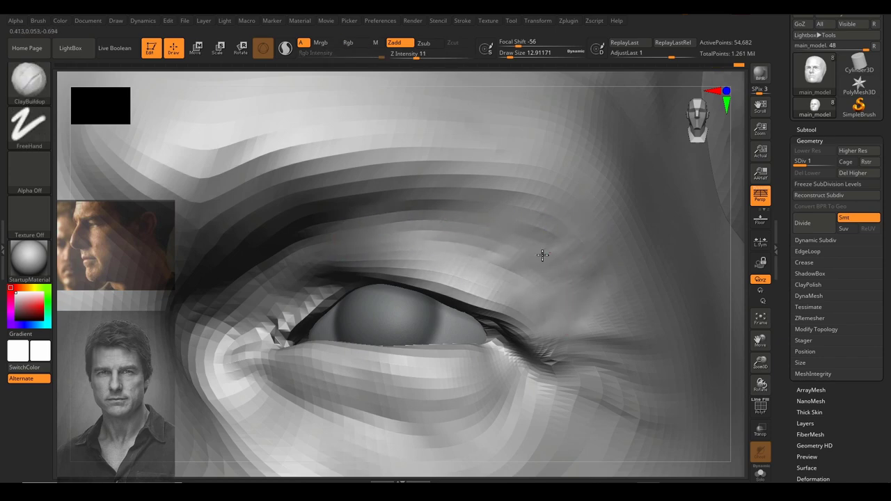
pyautogui.moveTo(543, 255)
pyautogui.mouseDown()
pyautogui.moveTo(577, 293)
pyautogui.moveTo(559, 314)
pyautogui.mouseUp()
pyautogui.moveTo(483, 256); pyautogui.dragTo(569, 245)
pyautogui.moveTo(575, 276)
pyautogui.mouseDown()
pyautogui.moveTo(507, 290)
pyautogui.moveTo(577, 315)
pyautogui.moveTo(547, 305)
pyautogui.moveTo(591, 296)
pyautogui.mouseUp()
pyautogui.moveTo(498, 267)
pyautogui.mouseDown()
pyautogui.moveTo(523, 261)
pyautogui.moveTo(573, 313)
pyautogui.moveTo(552, 262)
pyautogui.mouseUp()
pyautogui.keyDown('shift'); pyautogui.moveTo(552, 262); pyautogui.dragTo(539, 266); pyautogui.keyUp('shift')
pyautogui.keyDown('shift'); pyautogui.moveTo(487, 278); pyautogui.dragTo(517, 305); pyautogui.keyUp('shift')
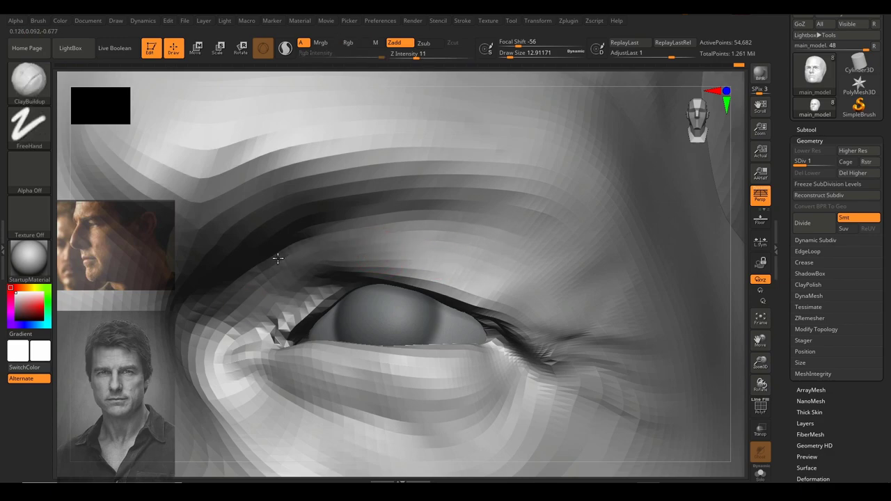
# Carve the crease along the upper eyelid from the inner to the outer eye corner with DamStandard at a draw size of about 13.
pyautogui.keyDown('ctrl'); pyautogui.moveTo(434, 280); pyautogui.dragTo(441, 284, button='right'); pyautogui.keyUp('ctrl')
pyautogui.keyDown('alt'); pyautogui.moveTo(583, 274); pyautogui.dragTo(431, 371, button='right'); pyautogui.keyUp('alt')
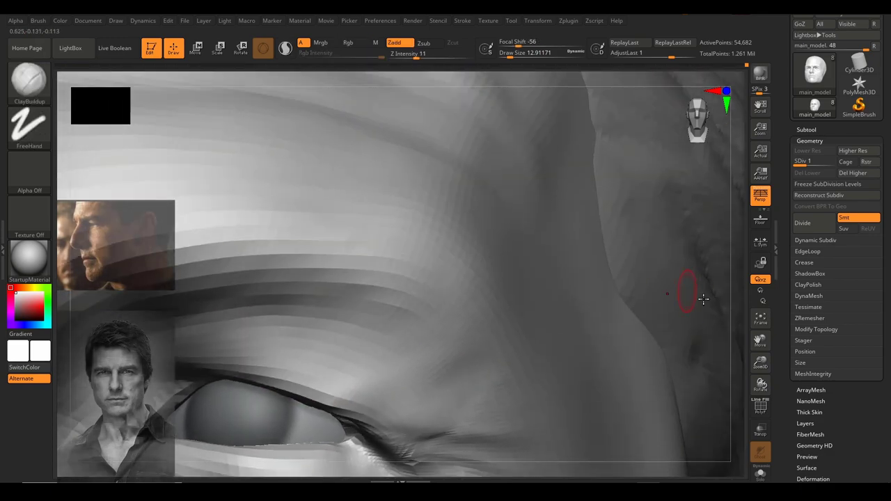
pyautogui.moveTo(738, 315)
pyautogui.mouseDown()
pyautogui.moveTo(736, 274)
pyautogui.moveTo(555, 289)
pyautogui.moveTo(661, 215)
pyautogui.mouseUp()
pyautogui.hotkey('ctrl', 'shift')
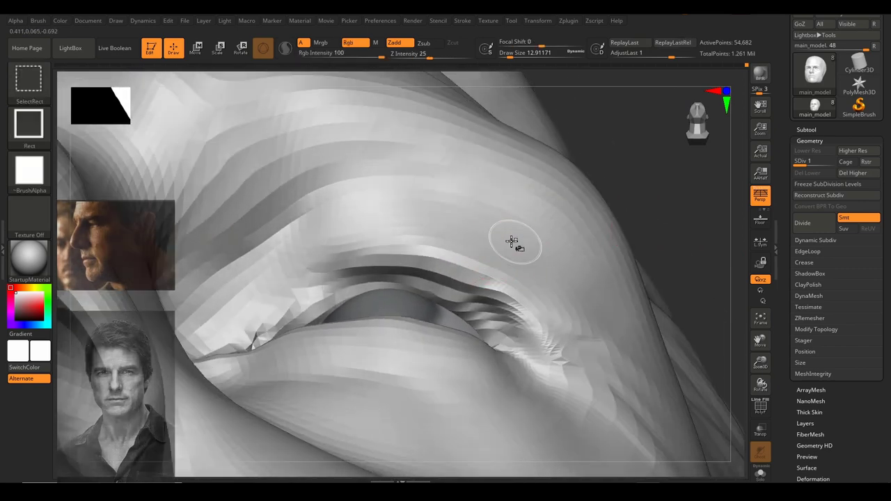
pyautogui.hotkey('ctrl', 'shift', 's')
pyautogui.click(420, 275)
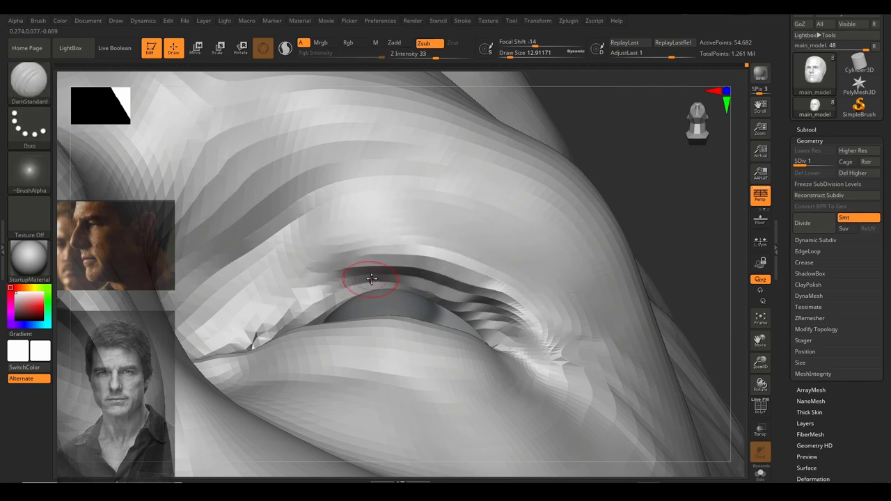
pyautogui.moveTo(410, 271)
pyautogui.mouseDown()
pyautogui.moveTo(362, 268)
pyautogui.moveTo(280, 302)
pyautogui.moveTo(244, 347)
pyautogui.mouseUp()
pyautogui.moveTo(298, 294)
pyautogui.mouseDown()
pyautogui.moveTo(346, 276)
pyautogui.moveTo(423, 276)
pyautogui.moveTo(526, 324)
pyautogui.mouseUp()
pyautogui.moveTo(686, 217); pyautogui.dragTo(696, 262)
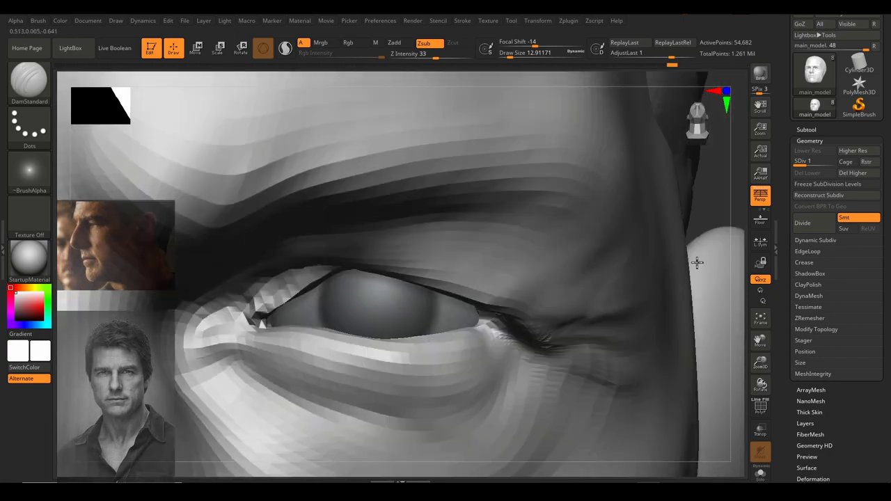
# Sketch guide strokes for the upper-eyelid rim and the overhanging fold running past the outer eye corner, and clear them.
pyautogui.moveTo(730, 203); pyautogui.dragTo(747, 174)
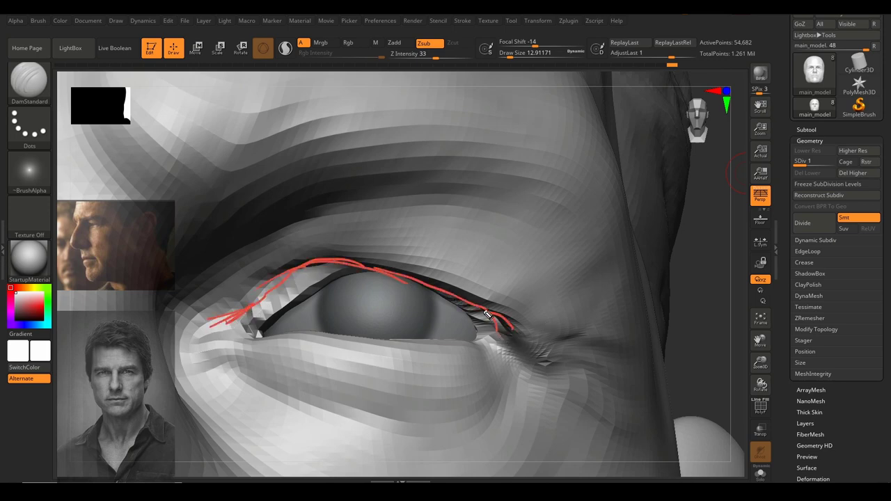
pyautogui.press('Delete')
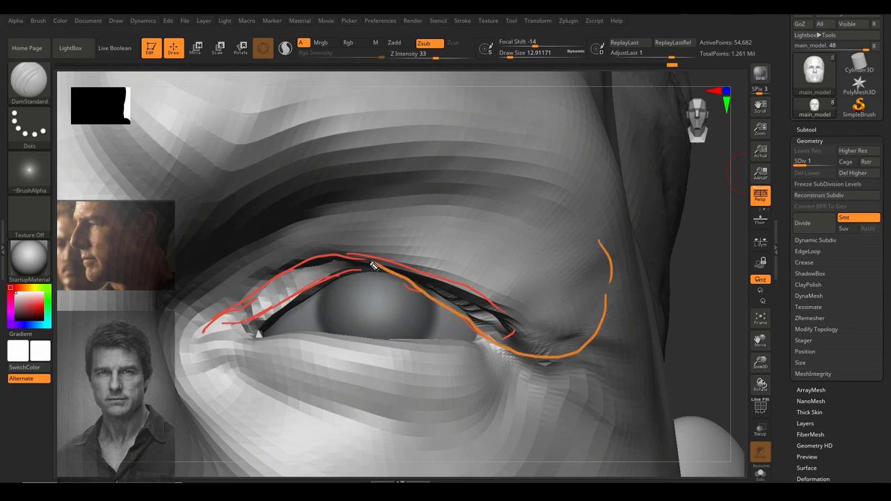
pyautogui.moveTo(306, 223); pyautogui.dragTo(528, 334)
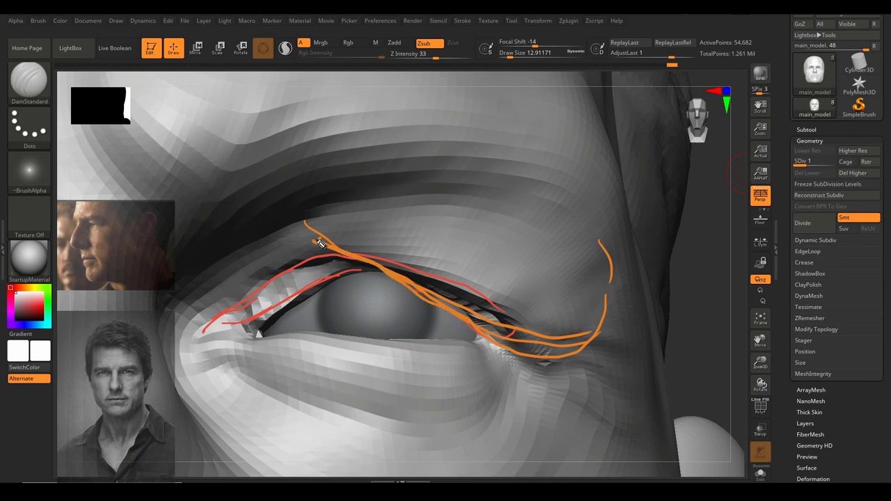
pyautogui.moveTo(291, 227)
pyautogui.mouseDown()
pyautogui.moveTo(404, 285)
pyautogui.moveTo(603, 331)
pyautogui.mouseUp()
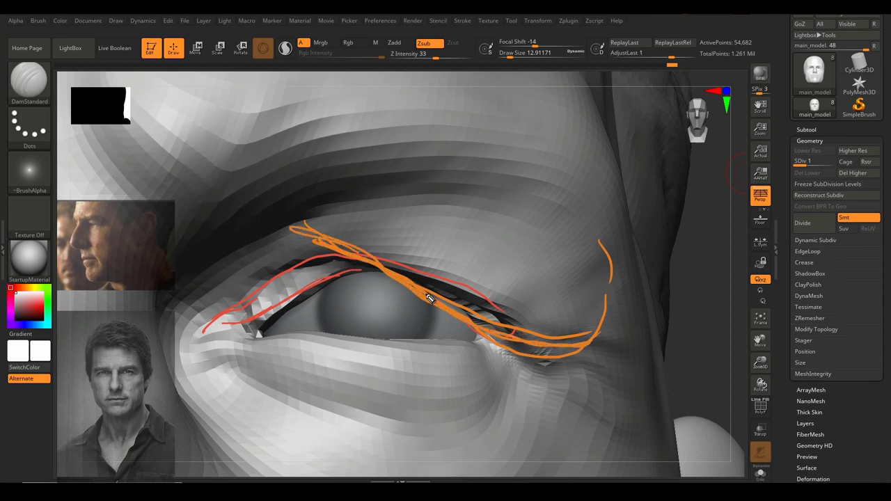
pyautogui.moveTo(548, 351)
pyautogui.mouseDown()
pyautogui.moveTo(326, 244)
pyautogui.moveTo(614, 319)
pyautogui.mouseUp()
pyautogui.moveTo(618, 258); pyautogui.dragTo(618, 267)
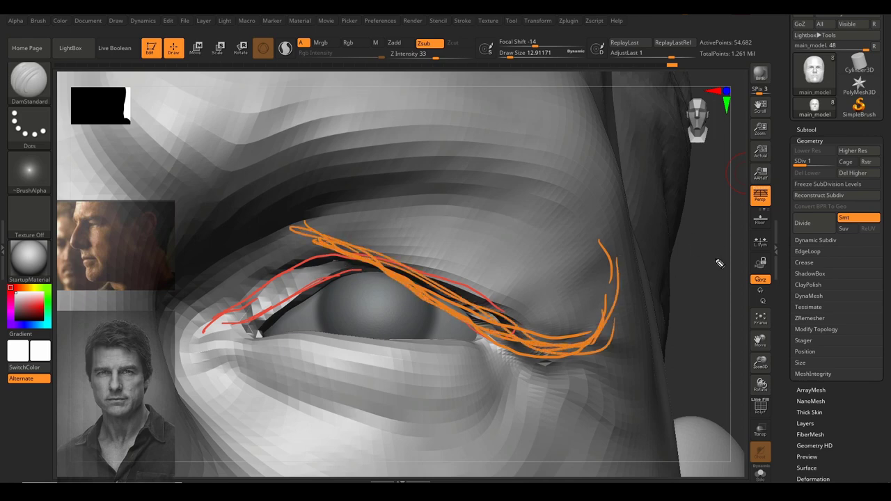
pyautogui.moveTo(571, 208); pyautogui.dragTo(616, 332)
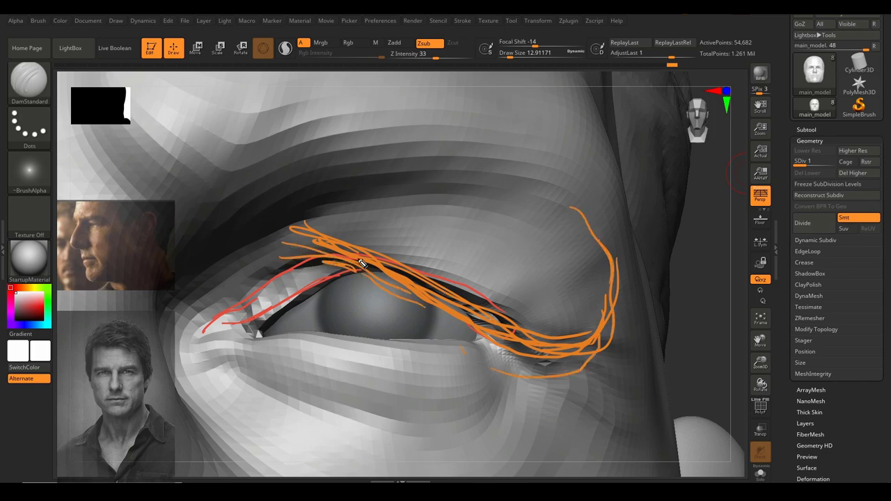
pyautogui.moveTo(235, 305); pyautogui.dragTo(338, 277)
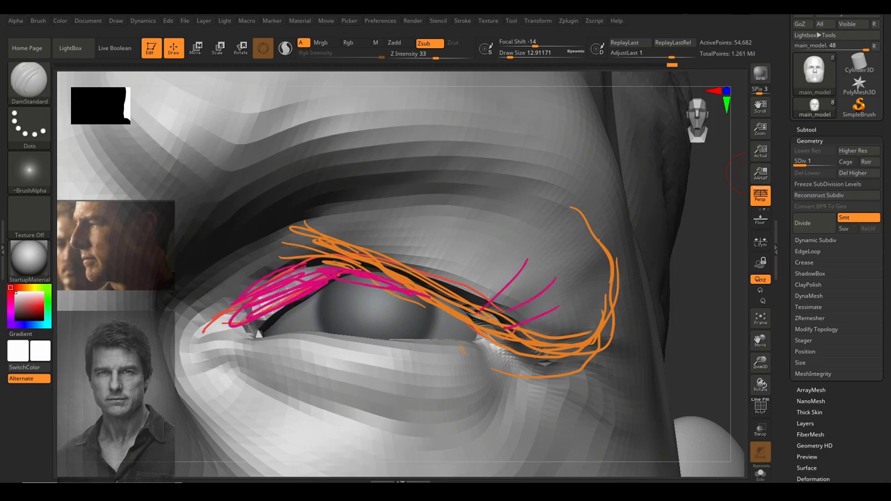
pyautogui.press('Escape')
# Nudge the skin around the outer end of the upper eyelid with the Move brush at a draw size of about 97.
pyautogui.moveTo(698, 311); pyautogui.dragTo(698, 317)
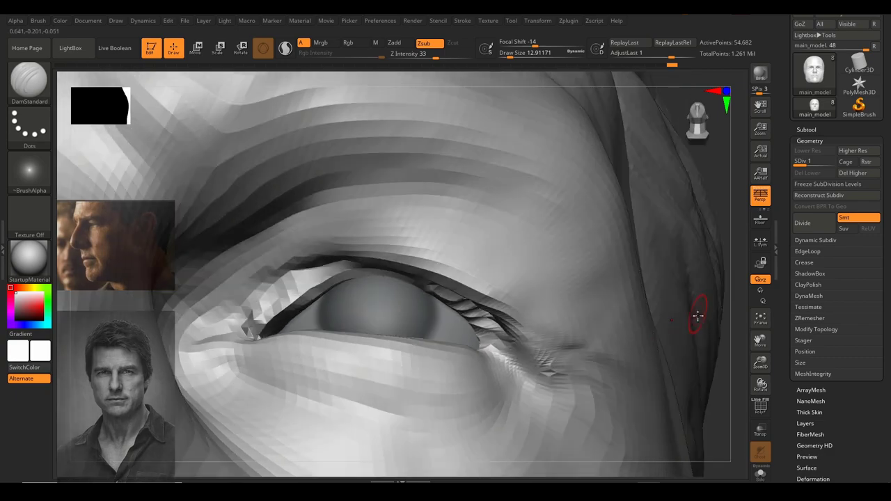
pyautogui.moveTo(726, 333)
pyautogui.mouseDown(button='right')
pyautogui.moveTo(647, 259)
pyautogui.moveTo(688, 245)
pyautogui.moveTo(677, 307)
pyautogui.mouseUp(button='right')
pyautogui.keyDown('ctrl'); pyautogui.moveTo(677, 306); pyautogui.dragTo(631, 252, button='right'); pyautogui.keyUp('ctrl')
pyautogui.moveTo(630, 252)
pyautogui.keyDown('shift'); pyautogui.mouseDown(button='right')
pyautogui.moveTo(622, 282)
pyautogui.moveTo(657, 266)
pyautogui.moveTo(648, 283)
pyautogui.moveTo(667, 292)
pyautogui.mouseUp(button='right'); pyautogui.keyUp('shift')
pyautogui.moveTo(118, 203)
pyautogui.keyDown('ctrl'); pyautogui.mouseDown(button='right')
pyautogui.moveTo(113, 193)
pyautogui.moveTo(141, 190)
pyautogui.mouseUp(button='right'); pyautogui.keyUp('ctrl')
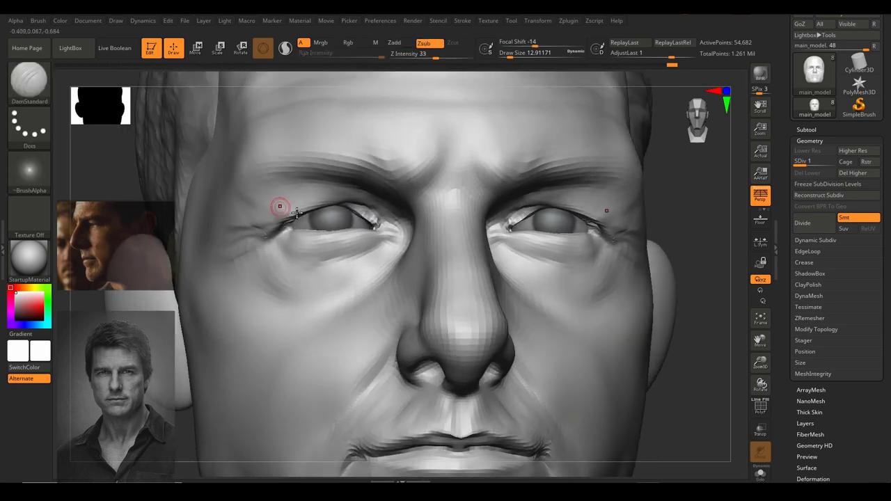
pyautogui.press('f')
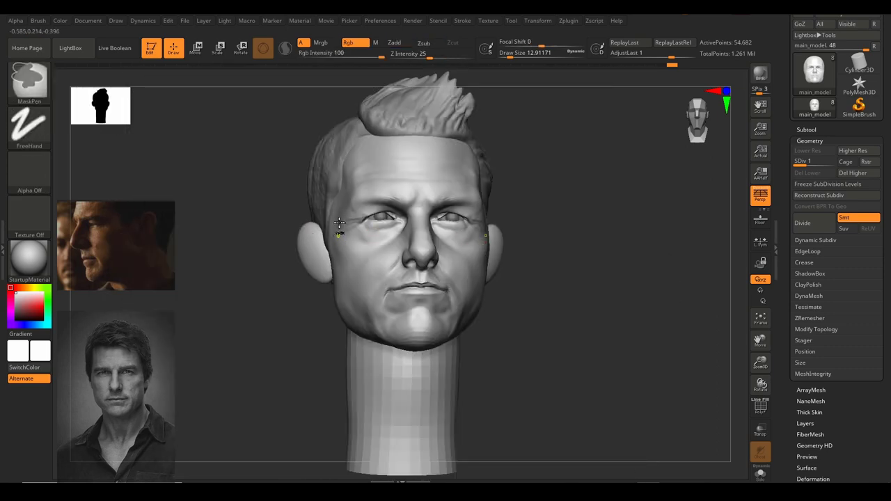
pyautogui.moveTo(338, 230)
pyautogui.keyDown('ctrl'); pyautogui.mouseDown(button='right')
pyautogui.moveTo(421, 217)
pyautogui.moveTo(454, 200)
pyautogui.mouseUp(button='right'); pyautogui.keyUp('ctrl')
pyautogui.press('b')
pyautogui.press('m')
pyautogui.press('v')
pyautogui.press('s')
pyautogui.moveTo(451, 201)
pyautogui.mouseDown()
pyautogui.moveTo(460, 202)
pyautogui.moveTo(449, 190)
pyautogui.mouseUp()
pyautogui.press('s')
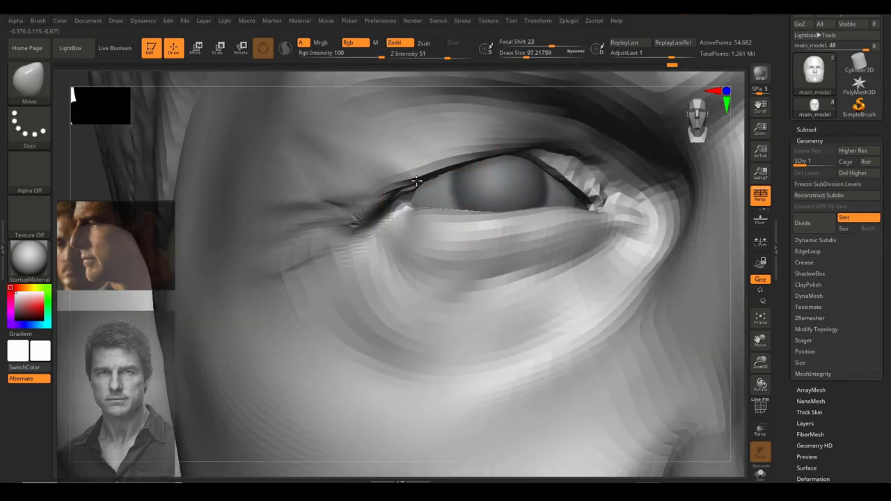
pyautogui.moveTo(416, 181)
pyautogui.keyDown('ctrl'); pyautogui.mouseDown(button='right')
pyautogui.moveTo(442, 213)
pyautogui.moveTo(659, 259)
pyautogui.moveTo(615, 248)
pyautogui.moveTo(593, 261)
pyautogui.moveTo(406, 247)
pyautogui.mouseUp(button='right'); pyautogui.keyUp('ctrl')
pyautogui.moveTo(328, 257); pyautogui.dragTo(325, 252)
pyautogui.moveTo(633, 286)
pyautogui.keyDown('ctrl'); pyautogui.mouseDown(button='right')
pyautogui.moveTo(677, 261)
pyautogui.moveTo(659, 272)
pyautogui.moveTo(676, 302)
pyautogui.mouseUp(button='right'); pyautogui.keyUp('ctrl')
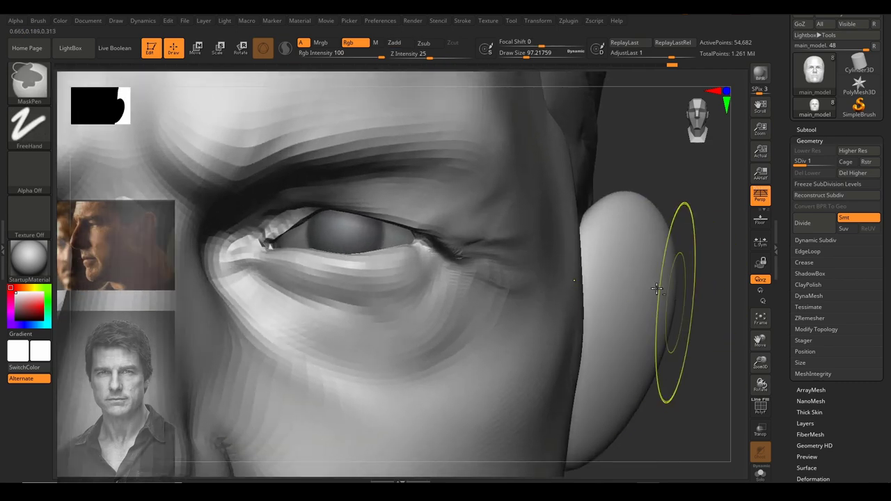
# Build up the skin above the outer eye corner with ClayBuildup at a draw size of about 13, and smooth it.
pyautogui.press('b')
pyautogui.press('c')
pyautogui.press('b')
pyautogui.press('s')
pyautogui.moveTo(448, 246)
pyautogui.mouseDown()
pyautogui.moveTo(415, 273)
pyautogui.moveTo(417, 261)
pyautogui.moveTo(432, 260)
pyautogui.mouseUp()
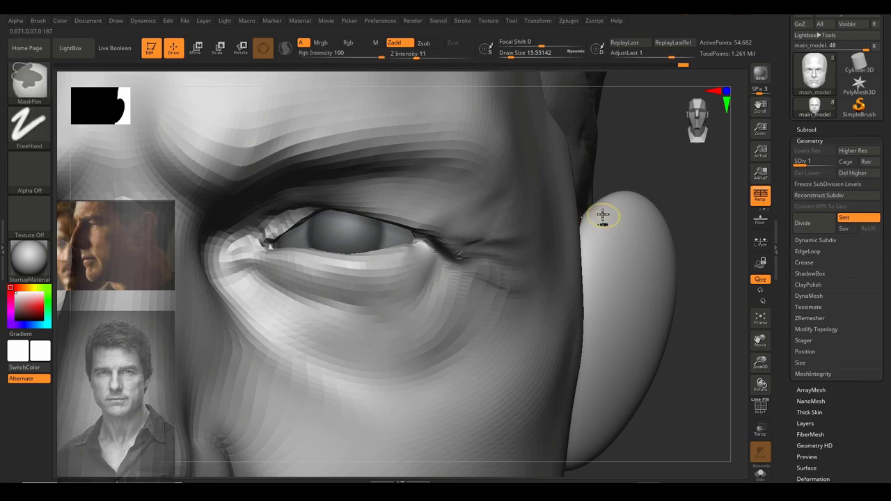
pyautogui.keyDown('ctrl'); pyautogui.moveTo(603, 217); pyautogui.dragTo(671, 191, button='right'); pyautogui.keyUp('ctrl')
pyautogui.press('s')
pyautogui.moveTo(475, 225); pyautogui.dragTo(470, 225)
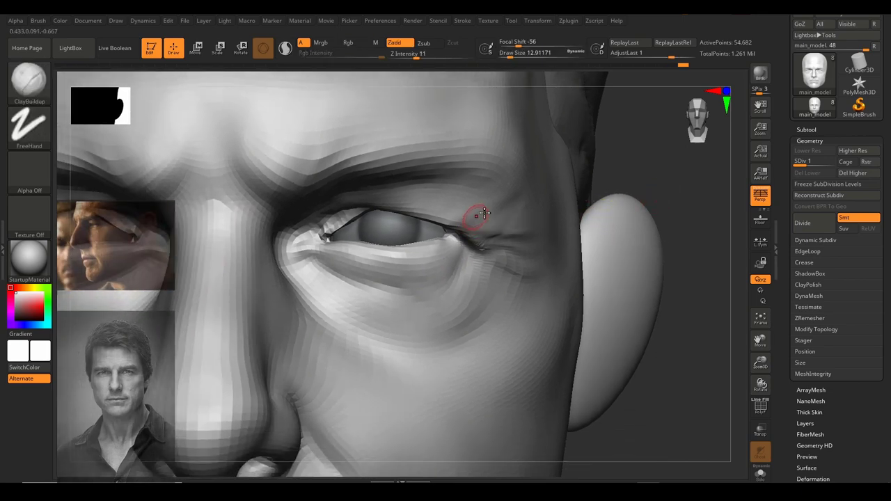
pyautogui.press('shift')
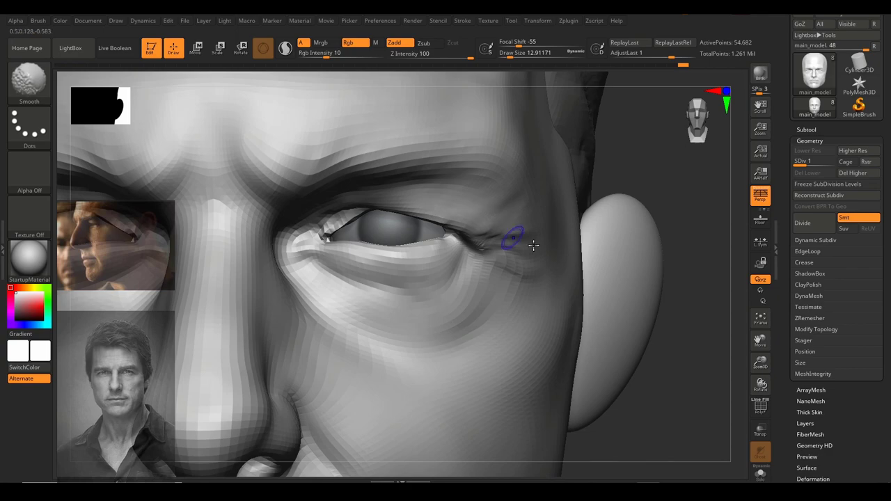
# Add volume along the whole upper-eyelid fold beneath the brow with ClayBuildup, and smooth the strokes.
pyautogui.moveTo(533, 245)
pyautogui.keyDown('ctrl'); pyautogui.mouseDown(button='right')
pyautogui.moveTo(596, 216)
pyautogui.moveTo(619, 229)
pyautogui.moveTo(608, 285)
pyautogui.mouseUp(button='right'); pyautogui.keyUp('ctrl')
pyautogui.moveTo(647, 213)
pyautogui.mouseDown(button='right')
pyautogui.moveTo(650, 195)
pyautogui.moveTo(634, 195)
pyautogui.moveTo(664, 246)
pyautogui.mouseUp(button='right')
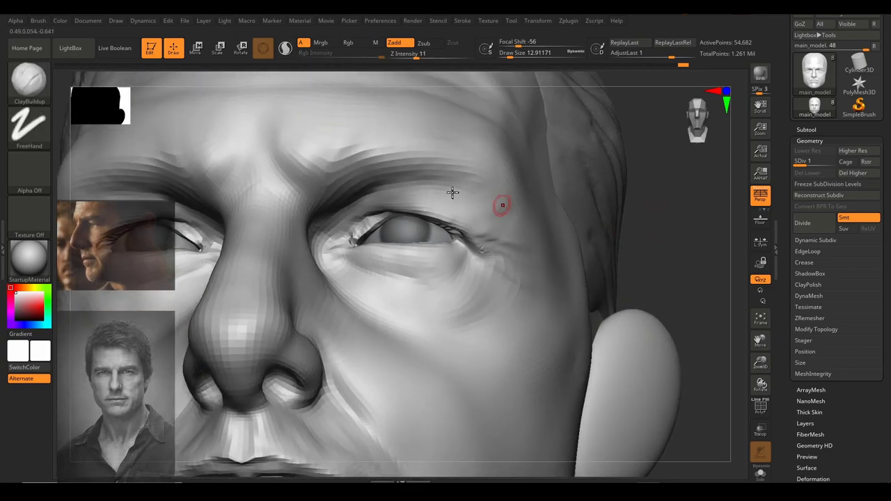
pyautogui.moveTo(339, 215)
pyautogui.mouseDown()
pyautogui.moveTo(435, 200)
pyautogui.moveTo(448, 188)
pyautogui.moveTo(478, 195)
pyautogui.mouseUp()
pyautogui.moveTo(424, 195)
pyautogui.mouseDown()
pyautogui.moveTo(476, 215)
pyautogui.moveTo(397, 203)
pyautogui.mouseUp()
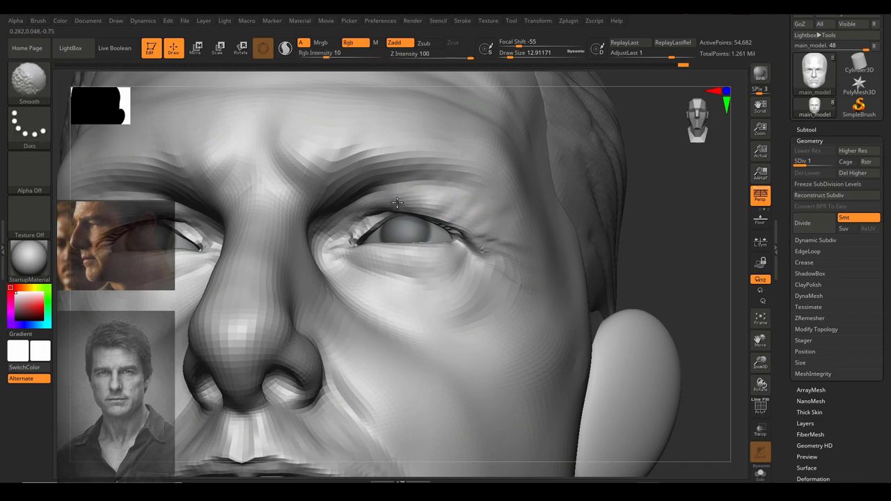
pyautogui.moveTo(686, 198); pyautogui.dragTo(725, 245)
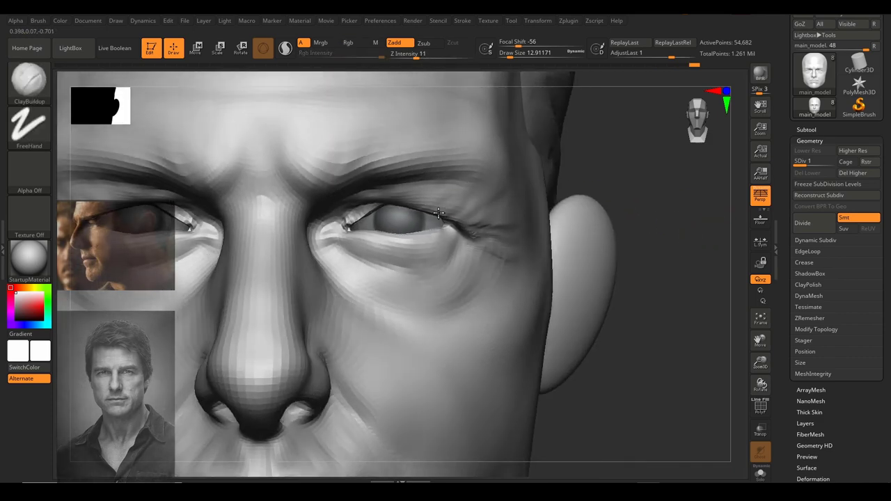
pyautogui.press('shift')
# Build up the outer eyelid fold toward the temple in a three-quarter view, comparing it with the profile reference photo.
pyautogui.moveTo(562, 211); pyautogui.dragTo(486, 207, button='right')
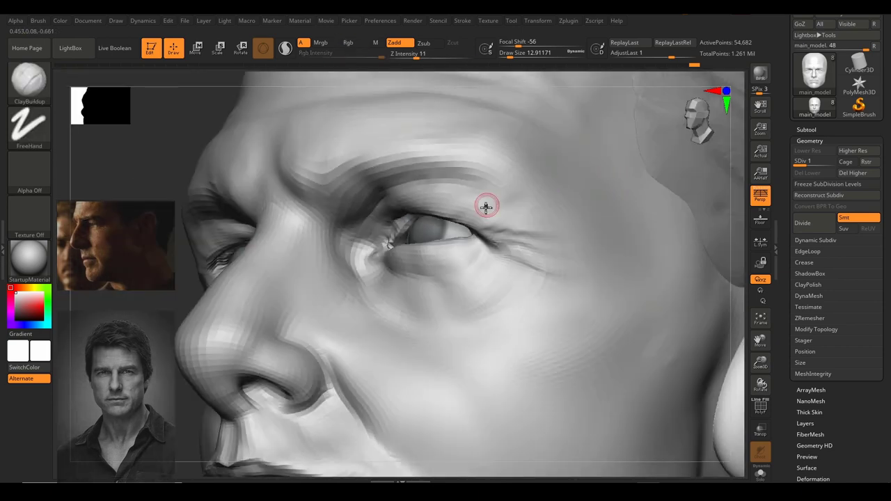
pyautogui.moveTo(473, 219)
pyautogui.mouseDown()
pyautogui.moveTo(512, 225)
pyautogui.moveTo(528, 214)
pyautogui.mouseUp()
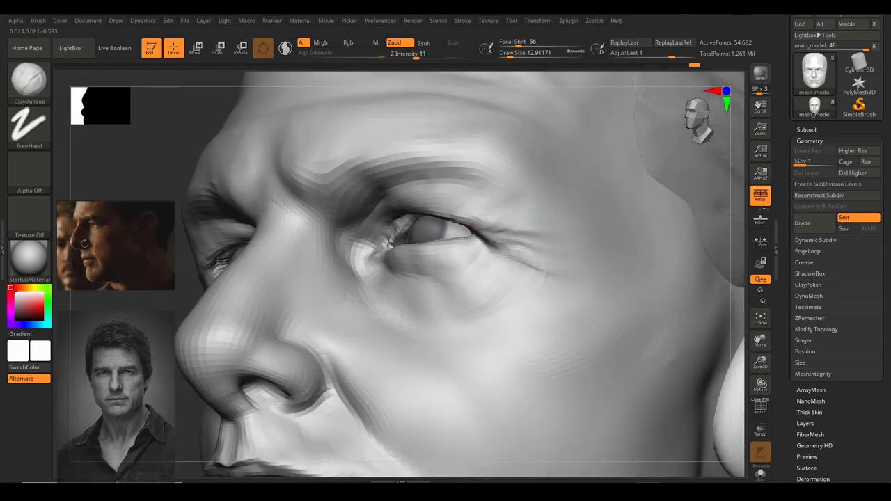
pyautogui.moveTo(85, 243); pyautogui.dragTo(111, 248)
# Flatten the upper-eyelid fold with the hPolish brush at a draw size of about 33.
pyautogui.press('b')
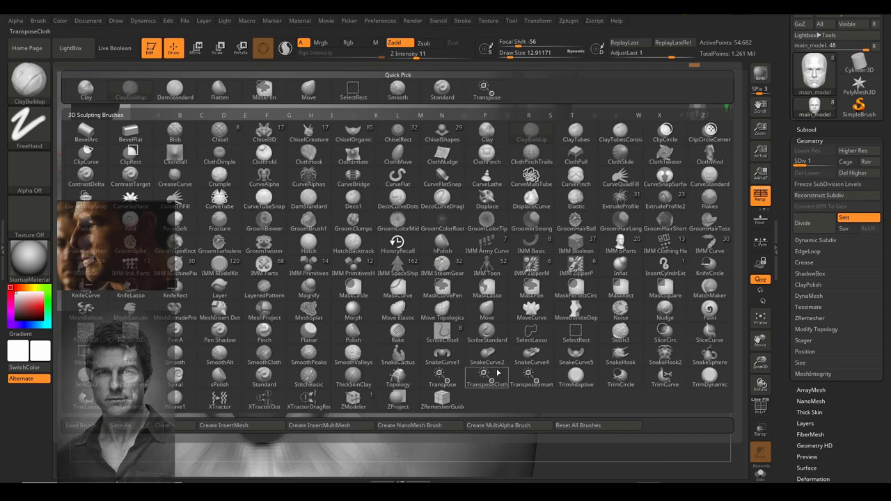
pyautogui.press('h')
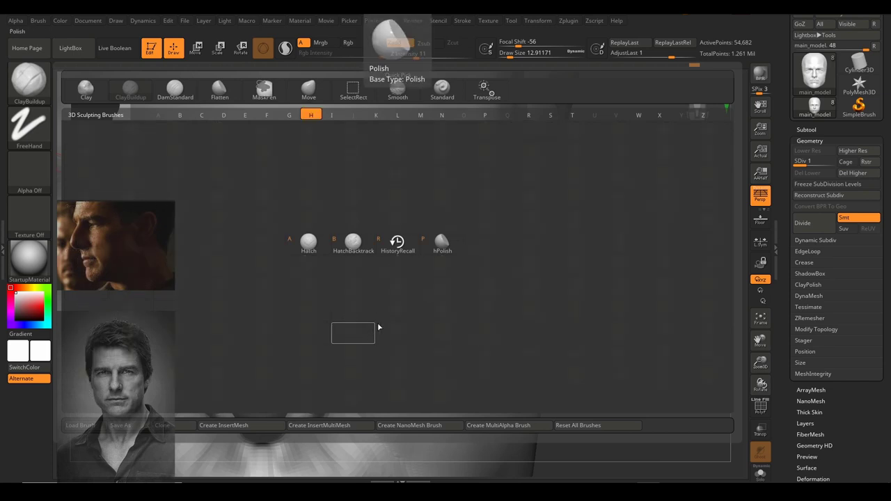
pyautogui.click(448, 249)
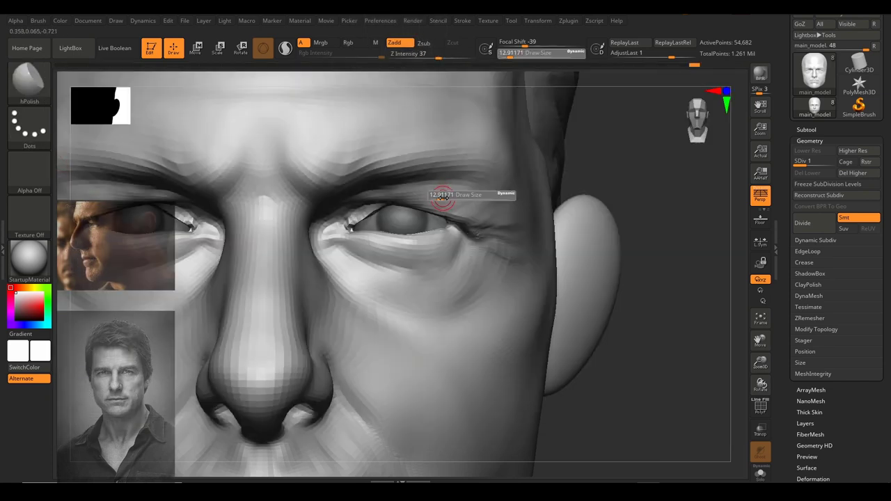
pyautogui.moveTo(444, 198); pyautogui.dragTo(459, 209)
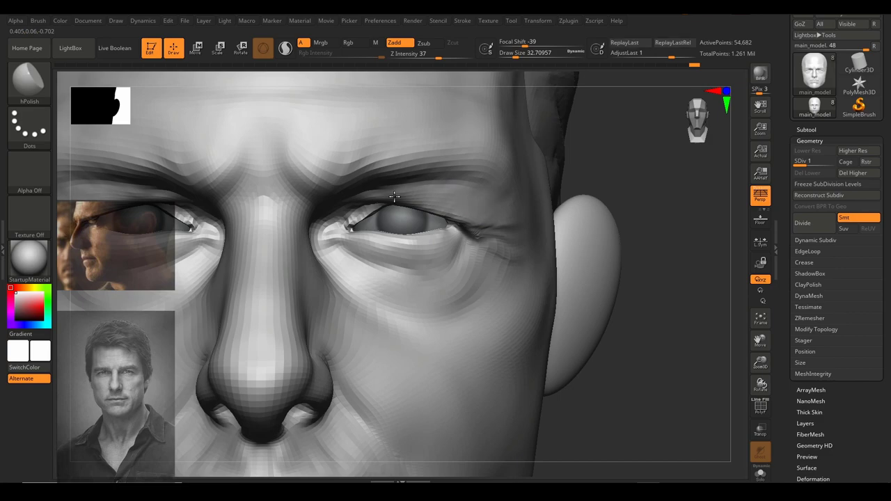
pyautogui.moveTo(642, 213); pyautogui.dragTo(594, 127)
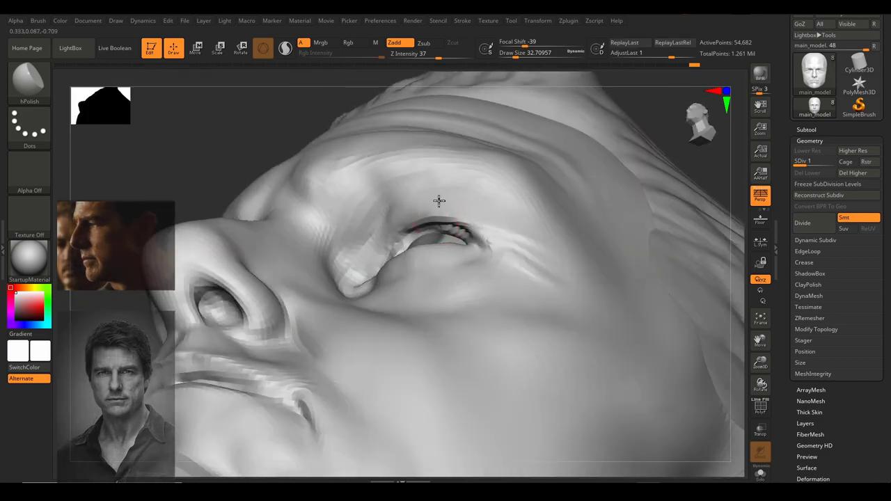
pyautogui.moveTo(680, 181)
pyautogui.mouseDown(button='right')
pyautogui.moveTo(701, 179)
pyautogui.moveTo(623, 218)
pyautogui.moveTo(617, 193)
pyautogui.moveTo(587, 211)
pyautogui.moveTo(632, 225)
pyautogui.moveTo(631, 252)
pyautogui.moveTo(631, 200)
pyautogui.moveTo(595, 203)
pyautogui.moveTo(642, 259)
pyautogui.mouseUp(button='right')
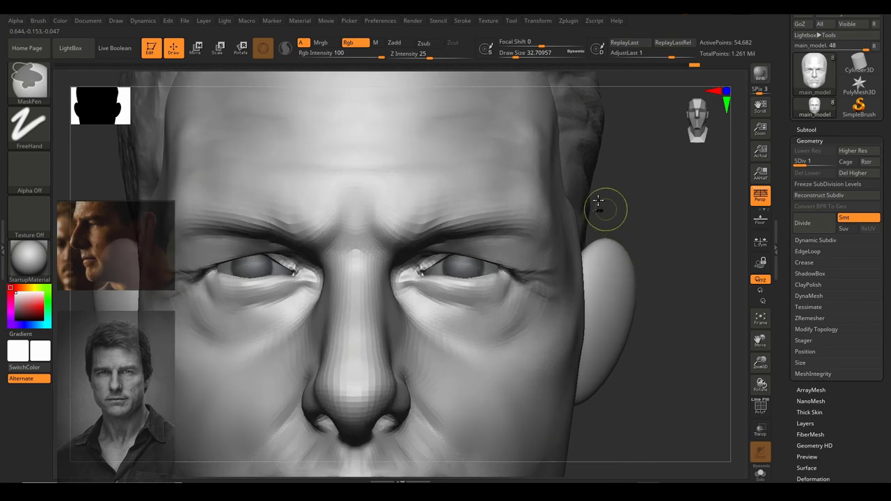
# Reshape the inner brow area above the eyes with the Move brush at a draw size of about 104.
pyautogui.press('b')
pyautogui.press('m')
pyautogui.press('v')
pyautogui.press('f')
pyautogui.keyDown('ctrl'); pyautogui.moveTo(376, 227); pyautogui.dragTo(387, 252, button='right'); pyautogui.keyUp('ctrl')
pyautogui.press('s')
pyautogui.moveTo(344, 240); pyautogui.dragTo(378, 244)
pyautogui.press('s')
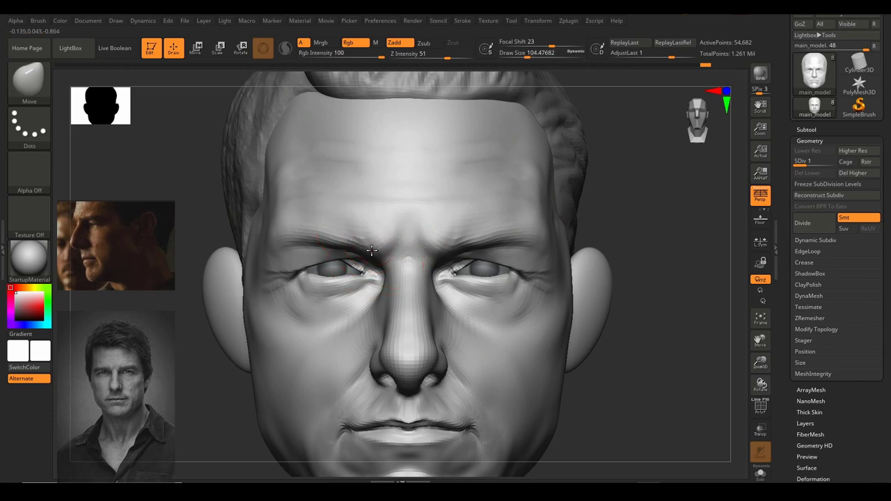
# Adjust the eyelid contours with the Move brush at a draw size of about 39, and bring up the large reference photos for comparison.
pyautogui.keyDown('ctrl'); pyautogui.moveTo(330, 238); pyautogui.dragTo(322, 263, button='right'); pyautogui.keyUp('ctrl')
pyautogui.press('s')
pyautogui.moveTo(318, 265); pyautogui.dragTo(308, 265)
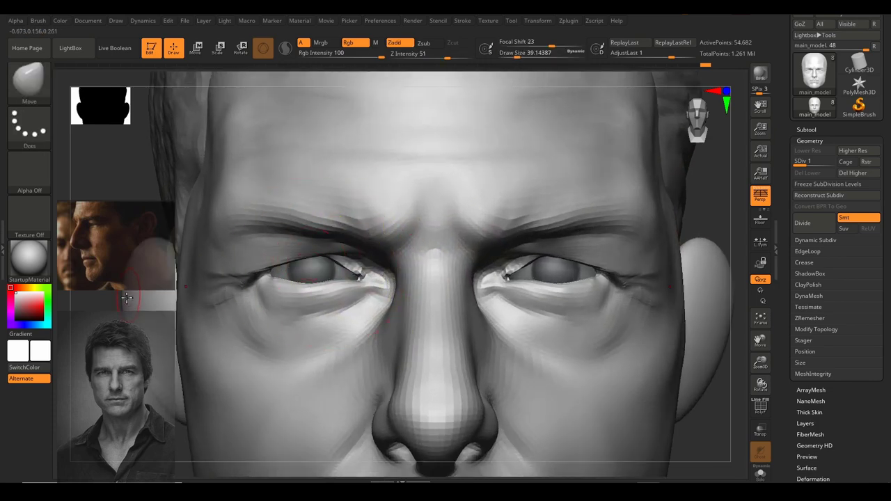
pyautogui.moveTo(736, 235)
pyautogui.mouseDown(button='right')
pyautogui.moveTo(736, 166)
pyautogui.moveTo(677, 330)
pyautogui.moveTo(676, 279)
pyautogui.moveTo(718, 241)
pyautogui.moveTo(715, 219)
pyautogui.moveTo(710, 272)
pyautogui.moveTo(547, 249)
pyautogui.mouseUp(button='right')
pyautogui.moveTo(543, 209)
pyautogui.keyDown('ctrl'); pyautogui.mouseDown(button='right')
pyautogui.moveTo(629, 269)
pyautogui.moveTo(638, 265)
pyautogui.moveTo(621, 255)
pyautogui.moveTo(631, 253)
pyautogui.mouseUp(button='right'); pyautogui.keyUp('ctrl')
pyautogui.moveTo(568, 231)
pyautogui.keyDown('alt'); pyautogui.mouseDown(button='right')
pyautogui.moveTo(633, 199)
pyautogui.moveTo(599, 225)
pyautogui.mouseUp(button='right'); pyautogui.keyUp('alt')
pyautogui.press('s')
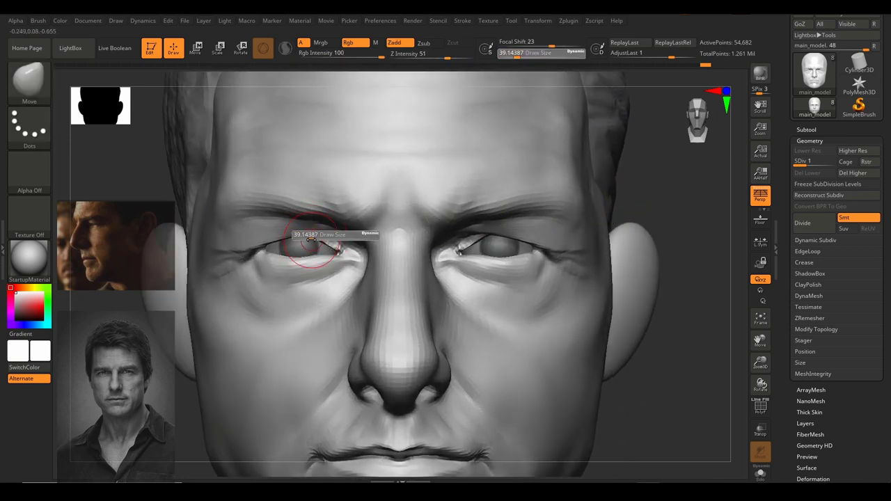
pyautogui.keyDown('alt'); pyautogui.moveTo(492, 255); pyautogui.dragTo(473, 248, button='right'); pyautogui.keyUp('alt')
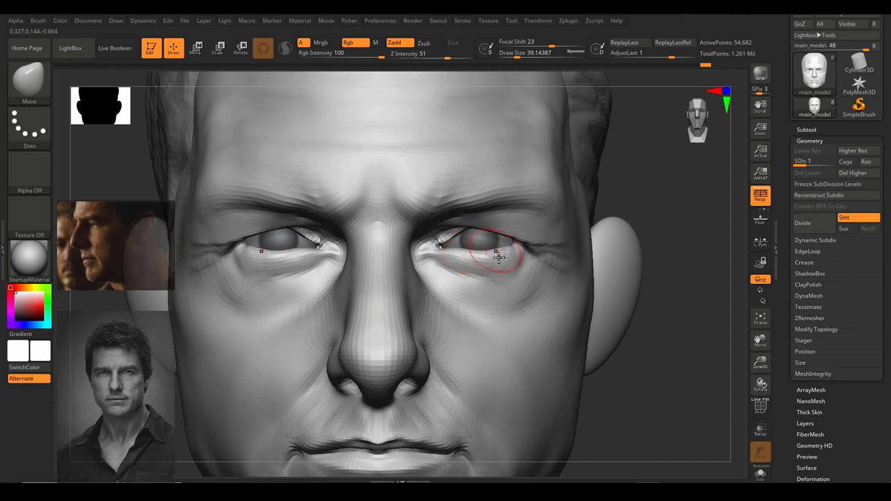
pyautogui.moveTo(890, 285); pyautogui.dragTo(287, 275, button='right')
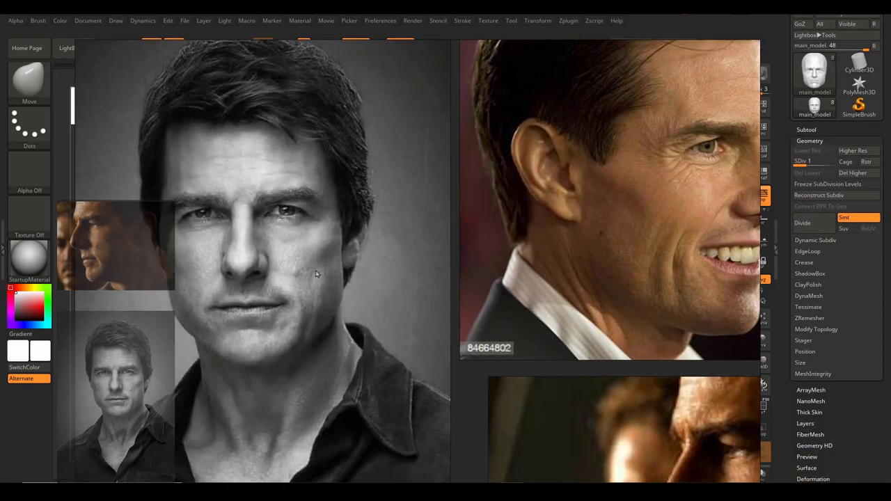
# Compare the eyes with the reference portrait and delete the eyeball subtool Poligone_RealisicEyeMaterial1.
pyautogui.scroll(5, 247, 230)
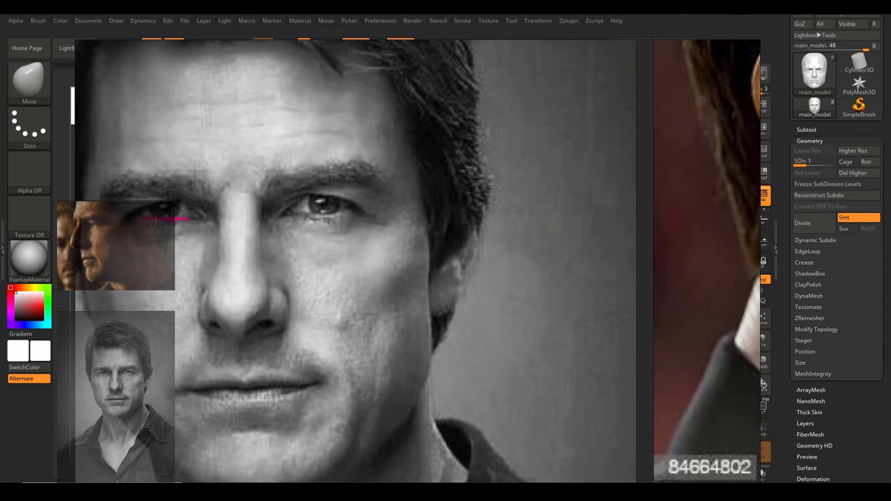
pyautogui.moveTo(178, 229); pyautogui.dragTo(890, 230, button='right')
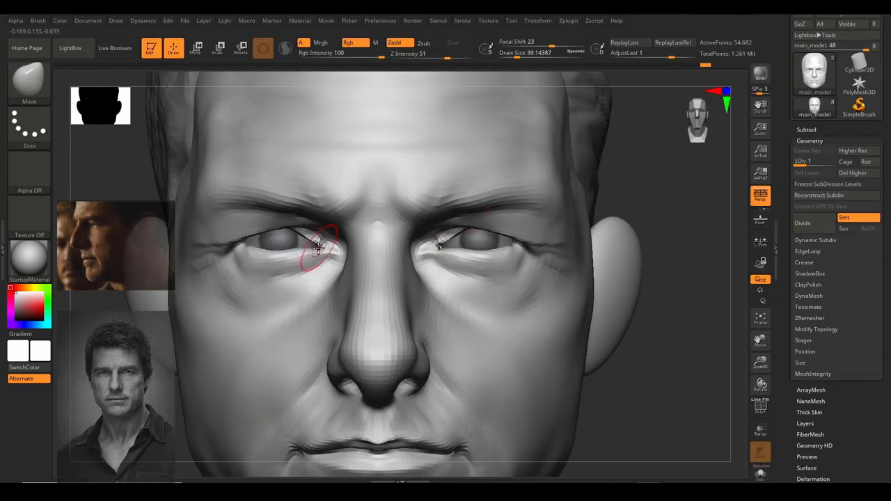
pyautogui.keyDown('alt'); pyautogui.click(279, 239); pyautogui.keyUp('alt')
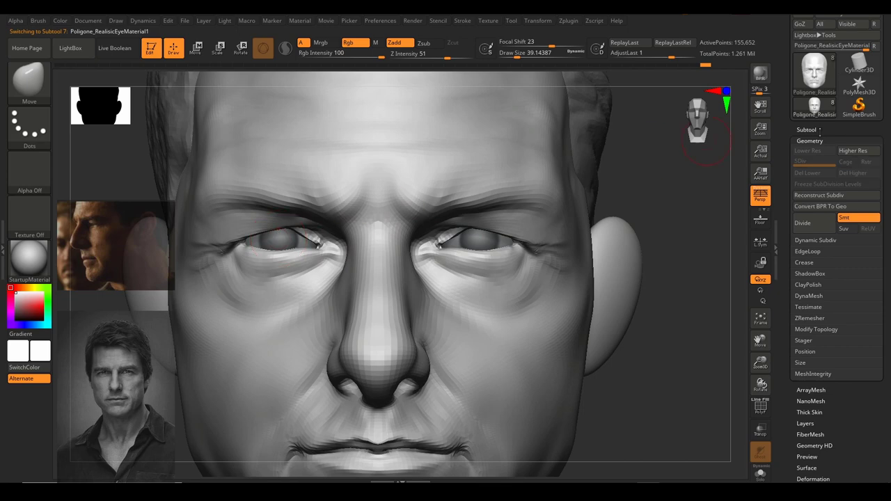
pyautogui.click(807, 130)
pyautogui.moveTo(850, 273); pyautogui.dragTo(849, 219)
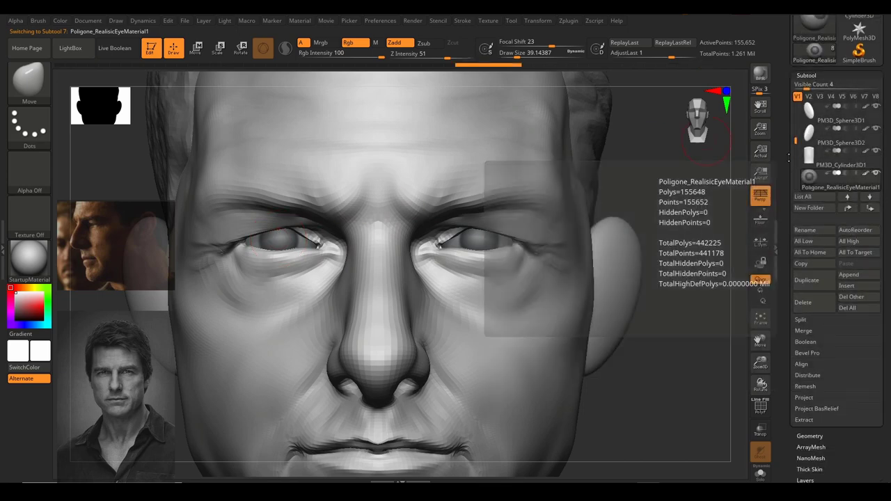
pyautogui.moveTo(796, 141); pyautogui.dragTo(796, 148)
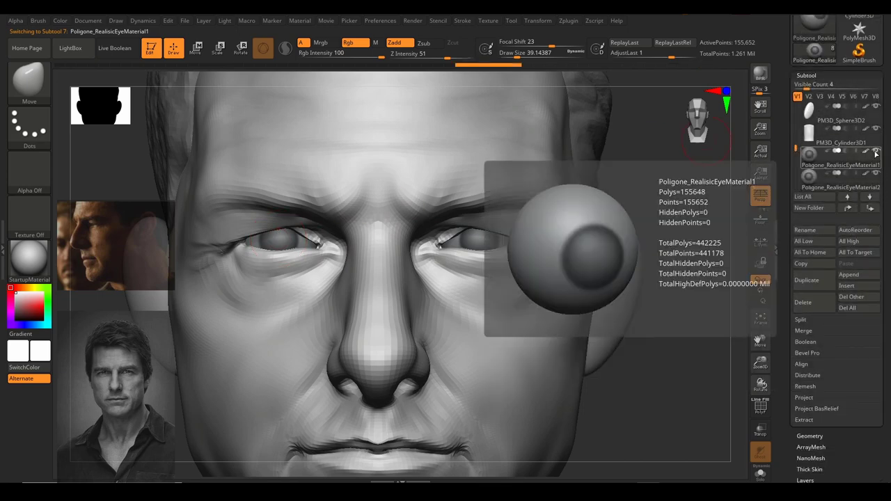
pyautogui.click(808, 179)
pyautogui.click(810, 161)
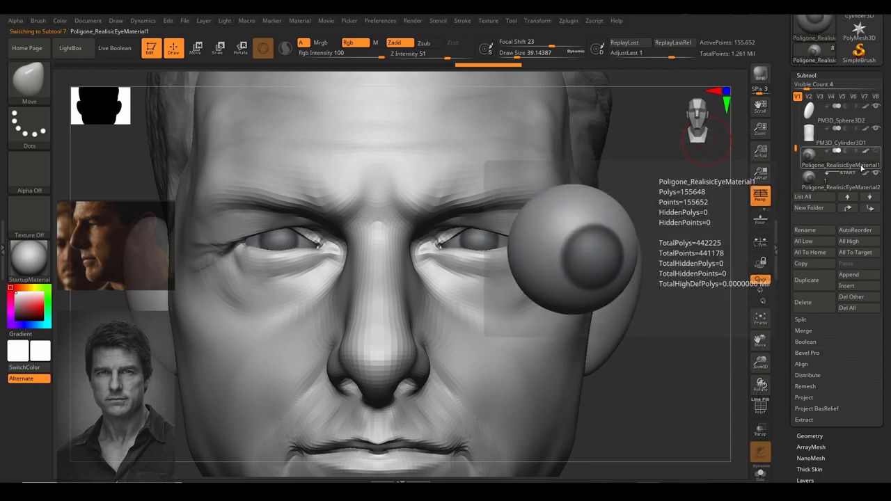
pyautogui.moveTo(810, 220); pyautogui.dragTo(810, 127)
pyautogui.moveTo(794, 47); pyautogui.dragTo(797, 122)
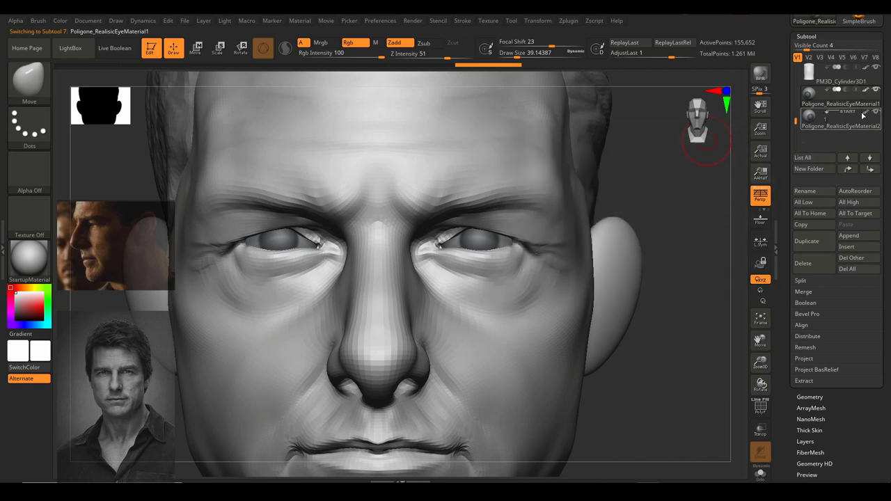
pyautogui.moveTo(868, 119)
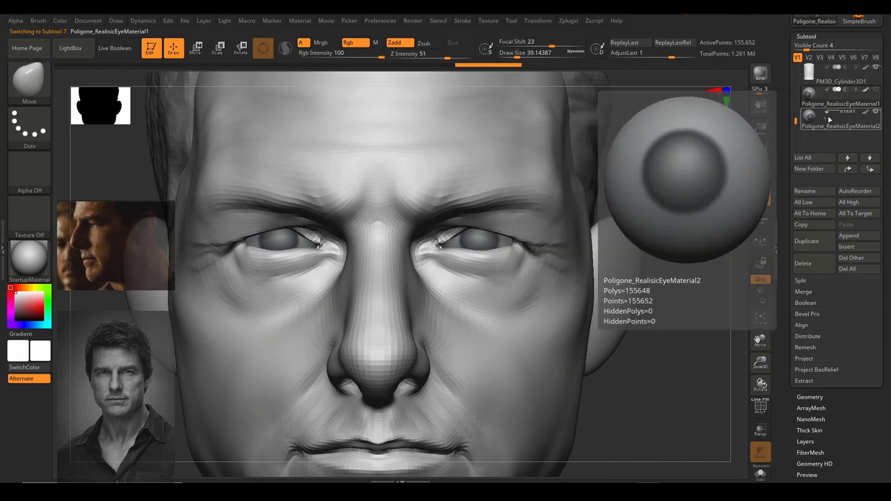
pyautogui.click(806, 264)
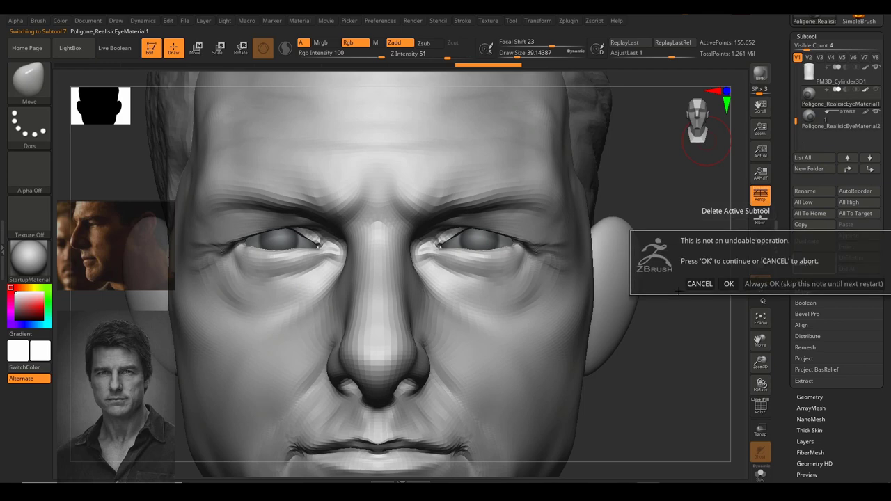
pyautogui.click(729, 284)
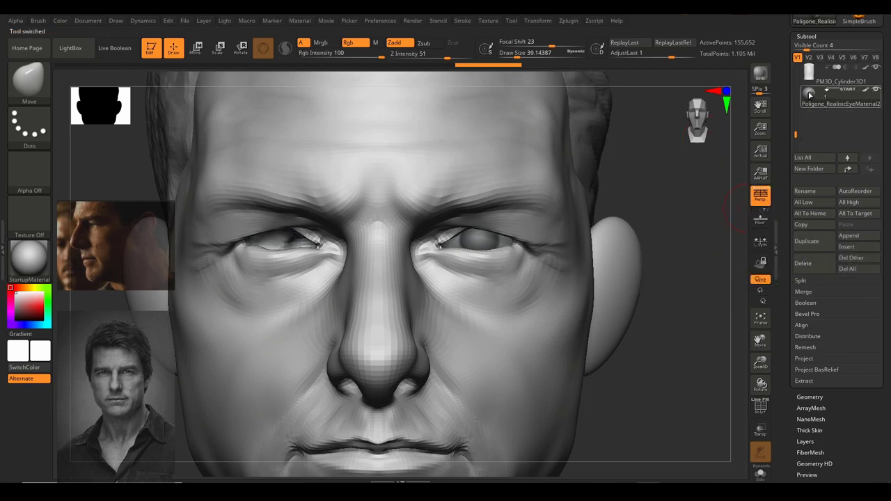
# Adjust the remaining eyeball's rotation and raise it slightly in its socket with the transform gizmo.
pyautogui.keyDown('alt'); pyautogui.moveTo(631, 185); pyautogui.dragTo(621, 205); pyautogui.keyUp('alt')
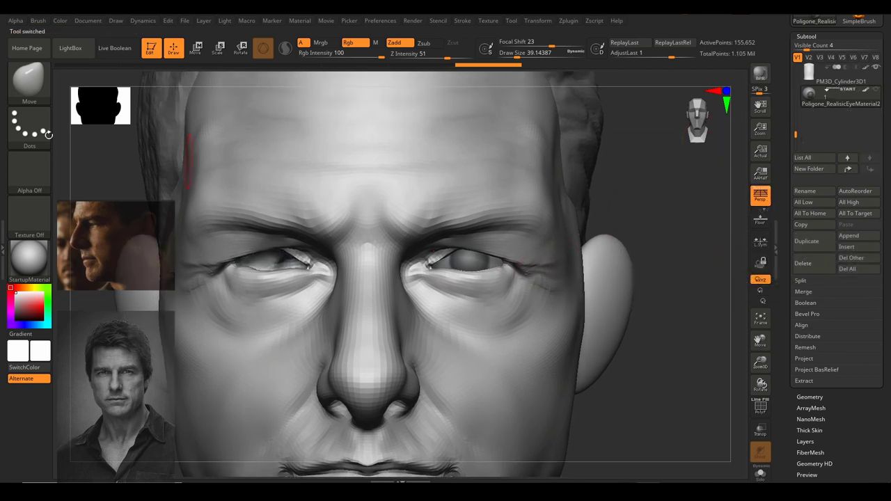
pyautogui.click(241, 48)
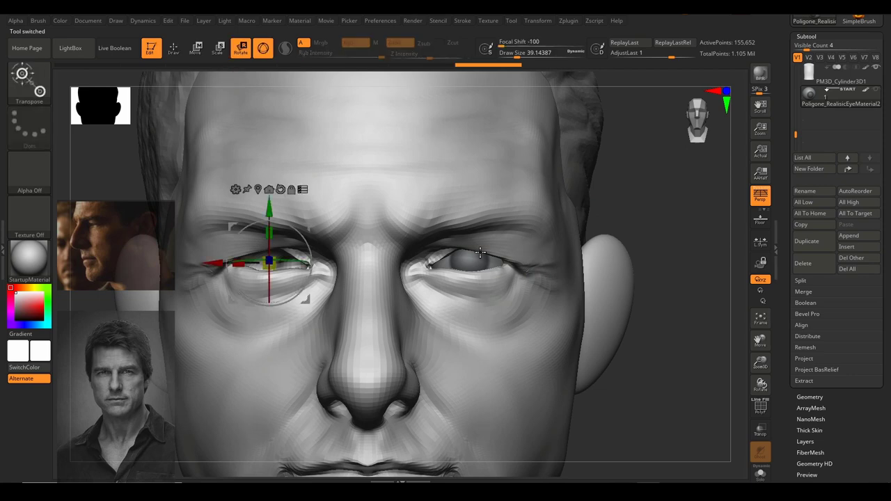
pyautogui.keyDown('alt'); pyautogui.click(475, 262); pyautogui.keyUp('alt')
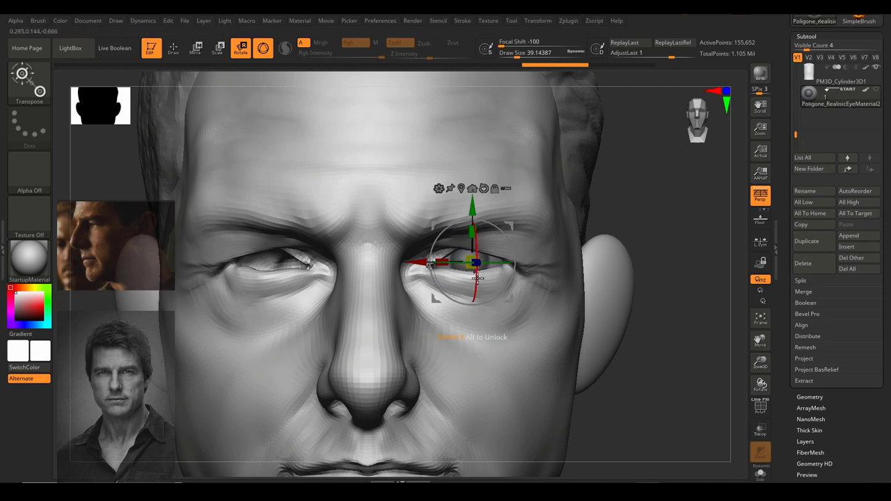
pyautogui.moveTo(476, 286)
pyautogui.mouseDown()
pyautogui.moveTo(476, 249)
pyautogui.moveTo(479, 288)
pyautogui.mouseUp()
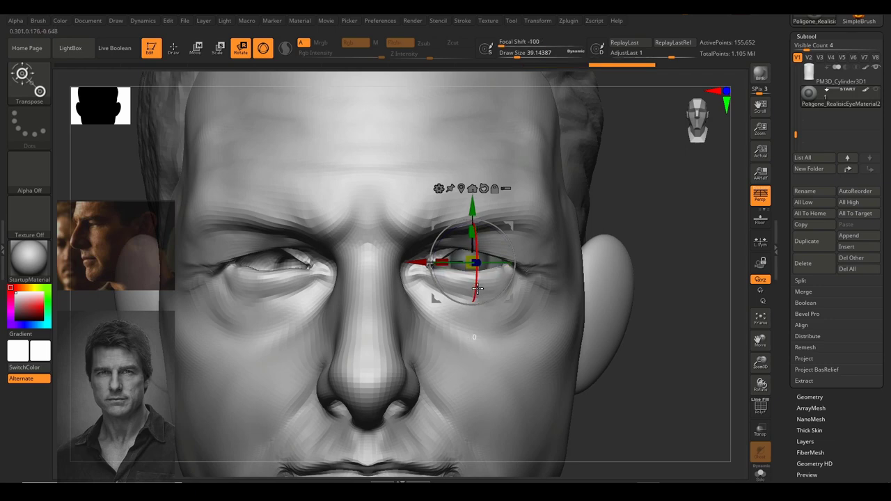
pyautogui.moveTo(474, 212); pyautogui.dragTo(474, 205)
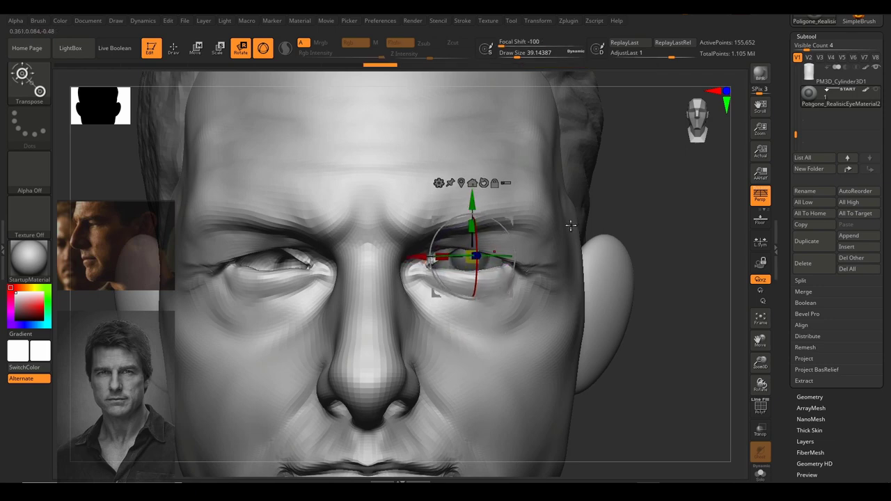
pyautogui.click(174, 51)
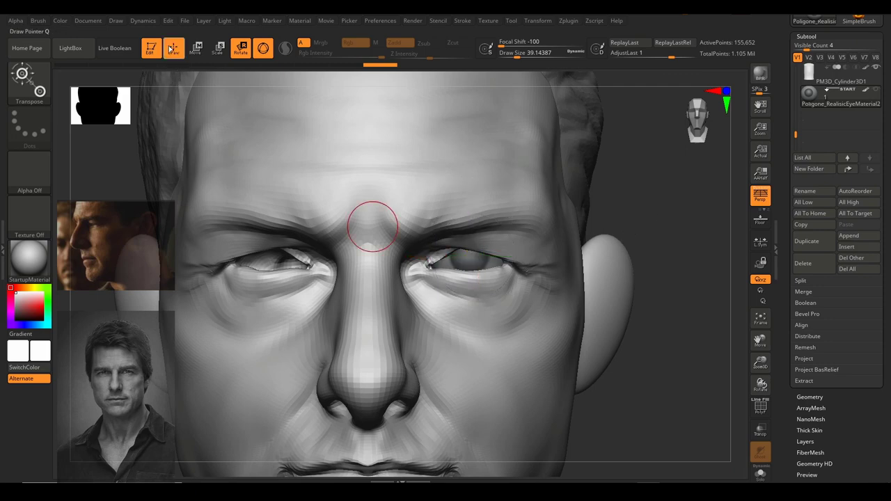
# Duplicate the Poligone_RealisicEyeMaterial2 eyeball and mirror the copy into the empty eye socket, with both eyeballs shown.
pyautogui.moveTo(577, 227)
pyautogui.keyDown('ctrl'); pyautogui.mouseDown(button='right')
pyautogui.moveTo(559, 219)
pyautogui.moveTo(623, 222)
pyautogui.moveTo(626, 252)
pyautogui.moveTo(632, 244)
pyautogui.mouseUp(button='right'); pyautogui.keyUp('ctrl')
pyautogui.click(807, 241)
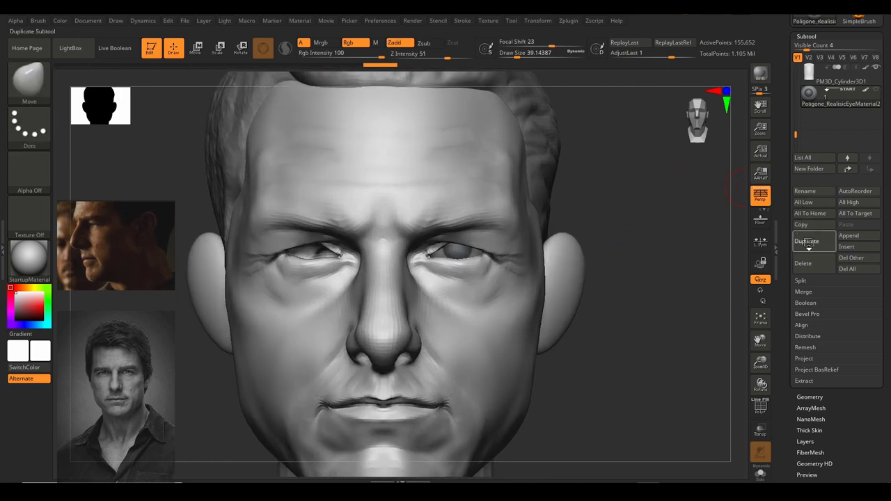
pyautogui.moveTo(848, 418); pyautogui.dragTo(822, 287)
pyautogui.click(814, 298)
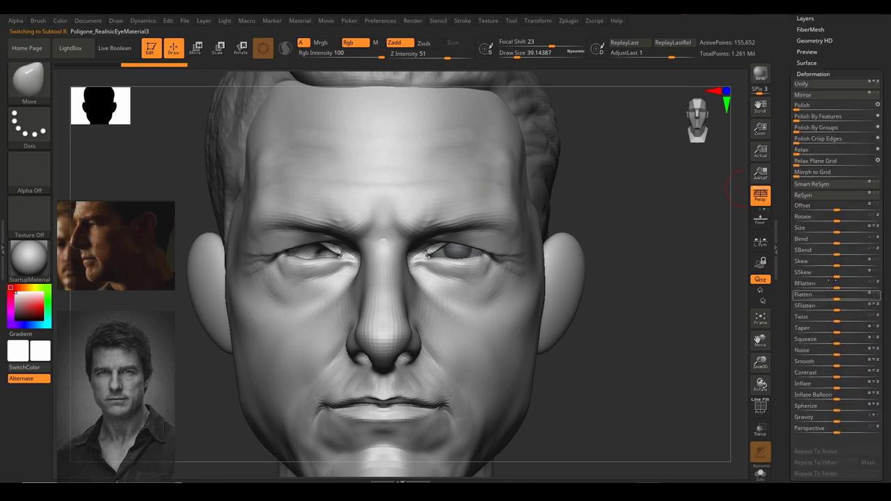
pyautogui.scroll(6, 812, 240)
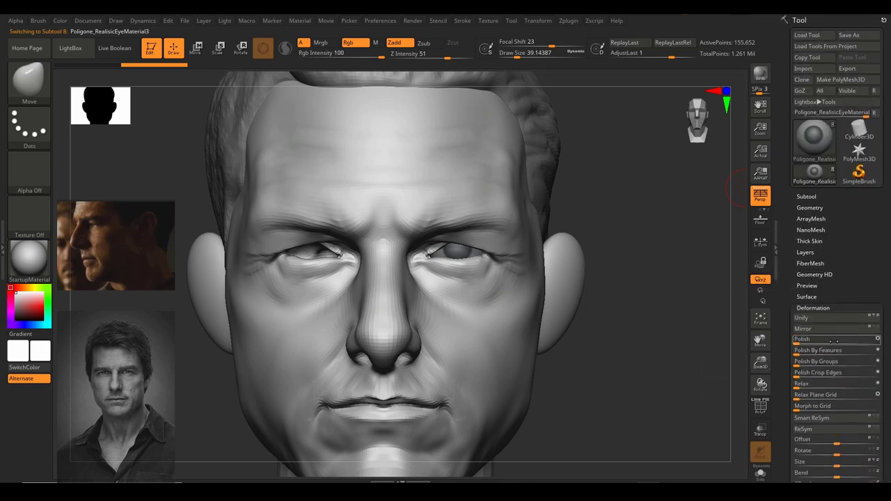
pyautogui.click(823, 330)
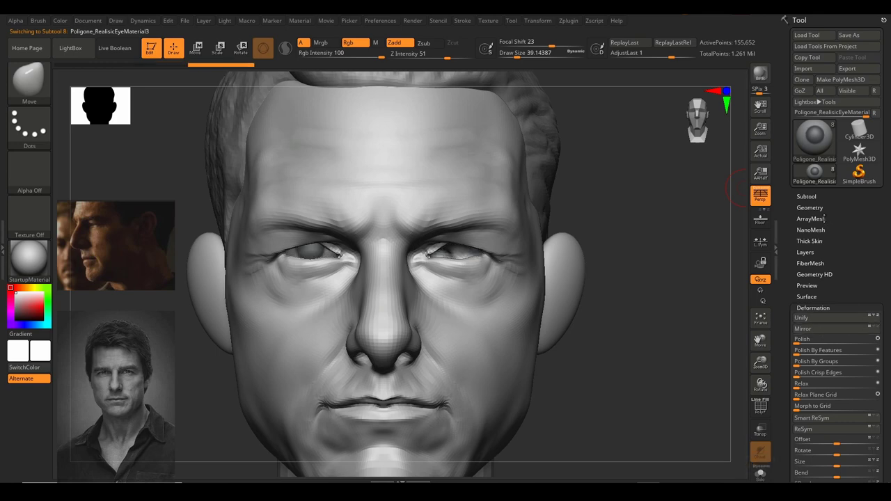
pyautogui.click(806, 196)
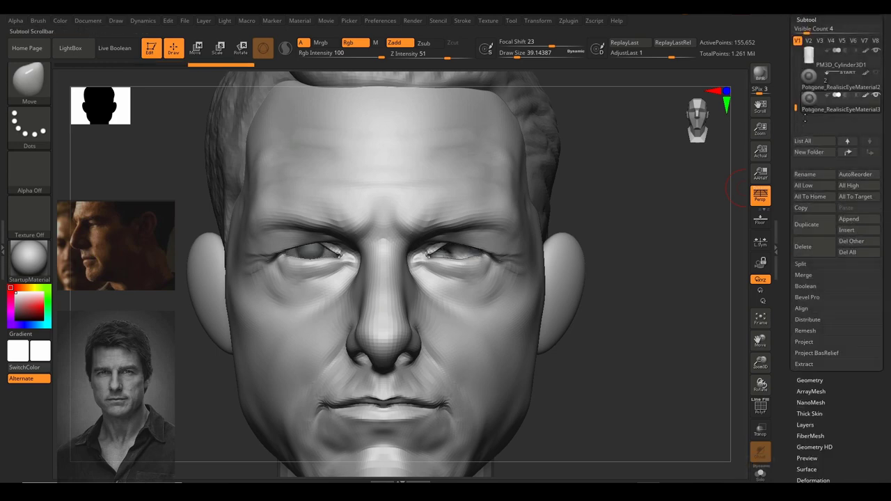
pyautogui.click(877, 81)
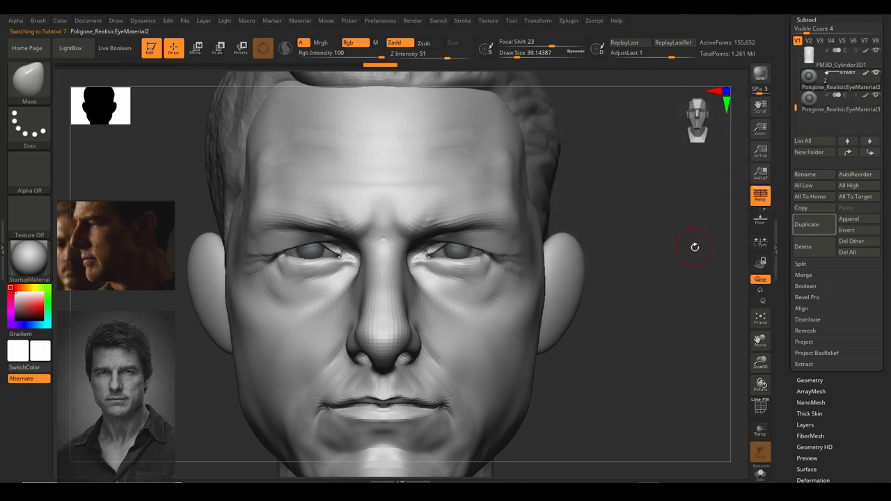
# Examine the placement of both eyeballs from the side and from the front.
pyautogui.moveTo(613, 274)
pyautogui.mouseDown(button='right')
pyautogui.moveTo(635, 292)
pyautogui.moveTo(639, 313)
pyautogui.moveTo(627, 306)
pyautogui.moveTo(599, 333)
pyautogui.moveTo(610, 338)
pyautogui.moveTo(593, 325)
pyautogui.moveTo(623, 336)
pyautogui.moveTo(600, 305)
pyautogui.moveTo(611, 316)
pyautogui.mouseUp(button='right')
pyautogui.moveTo(611, 317)
pyautogui.mouseDown()
pyautogui.moveTo(619, 328)
pyautogui.moveTo(592, 324)
pyautogui.moveTo(591, 333)
pyautogui.moveTo(593, 322)
pyautogui.mouseUp()
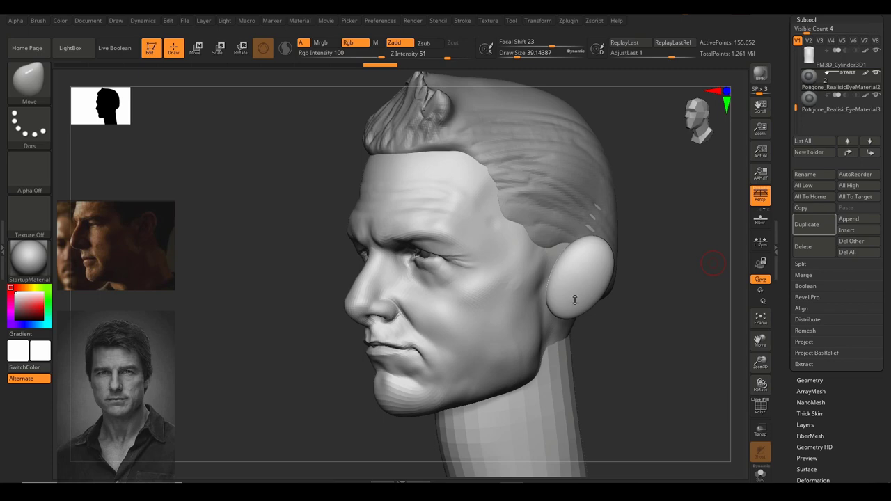
pyautogui.moveTo(640, 353); pyautogui.dragTo(615, 352)
pyautogui.keyDown('ctrl'); pyautogui.moveTo(614, 353); pyautogui.dragTo(597, 380, button='right'); pyautogui.keyUp('ctrl')
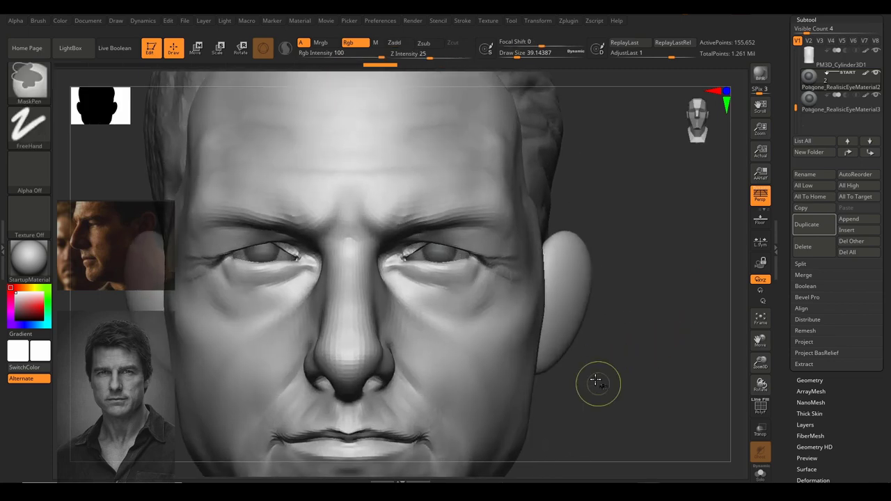
pyautogui.keyDown('alt'); pyautogui.moveTo(596, 380); pyautogui.dragTo(619, 348); pyautogui.keyUp('alt')
pyautogui.keyDown('ctrl'); pyautogui.moveTo(619, 349); pyautogui.dragTo(572, 351, button='right'); pyautogui.keyUp('ctrl')
pyautogui.moveTo(572, 351)
pyautogui.keyDown('alt'); pyautogui.mouseDown()
pyautogui.moveTo(593, 330)
pyautogui.moveTo(613, 358)
pyautogui.moveTo(592, 346)
pyautogui.mouseUp(); pyautogui.keyUp('alt')
pyautogui.keyDown('ctrl'); pyautogui.moveTo(592, 346); pyautogui.dragTo(611, 341, button='right'); pyautogui.keyUp('ctrl')
pyautogui.moveTo(611, 341); pyautogui.dragTo(601, 342)
# Build up the under-eye bags and upper cheeks of main_model with the ClayBuildup brush, at a draw size of about 18.
pyautogui.press('b')
pyautogui.press('c')
pyautogui.press('b')
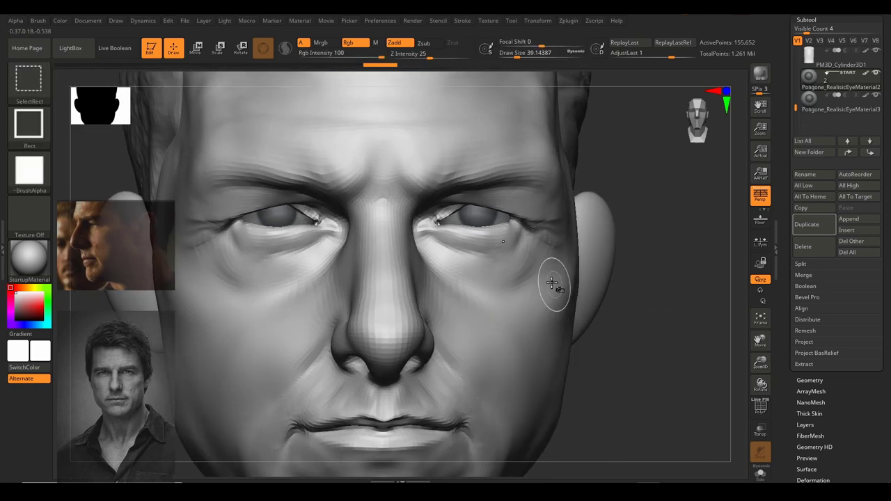
pyautogui.press('s')
pyautogui.moveTo(457, 265)
pyautogui.mouseDown()
pyautogui.moveTo(450, 265)
pyautogui.moveTo(496, 270)
pyautogui.mouseUp()
pyautogui.press('s')
pyautogui.keyDown('alt'); pyautogui.click(492, 301); pyautogui.keyUp('alt')
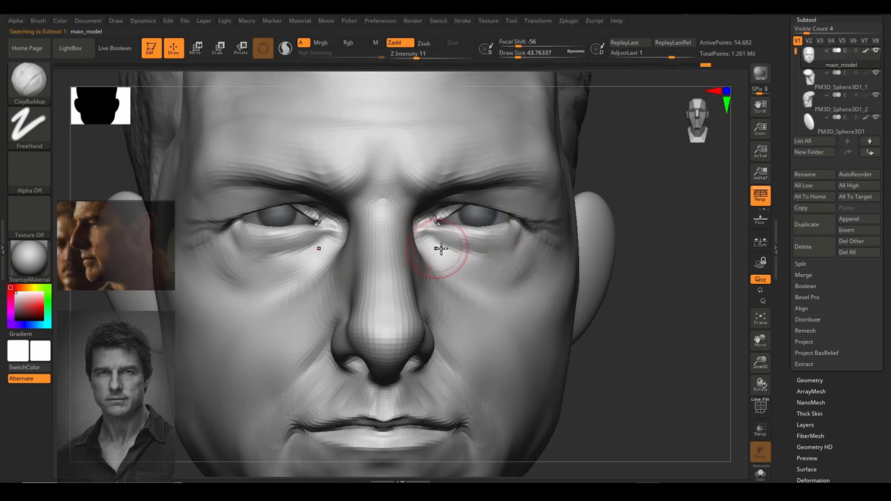
pyautogui.press('s')
pyautogui.moveTo(461, 268); pyautogui.dragTo(527, 270)
pyautogui.press('s')
pyautogui.press('s')
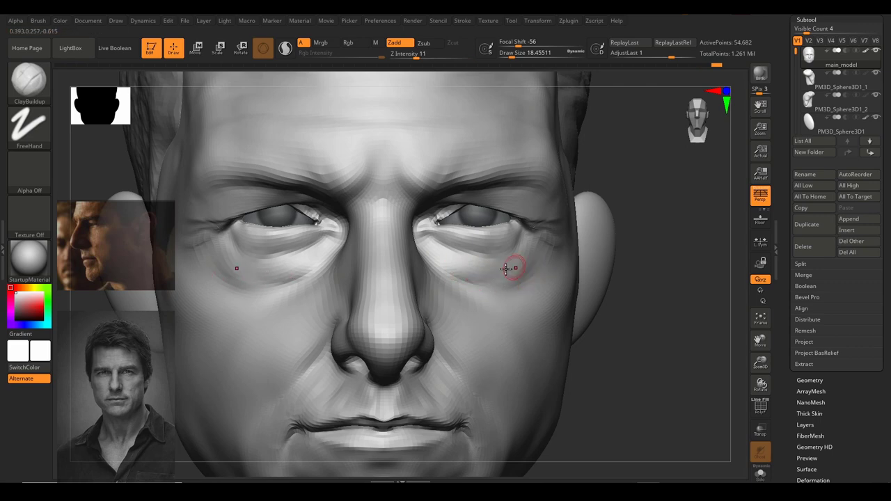
pyautogui.moveTo(465, 268); pyautogui.dragTo(480, 278)
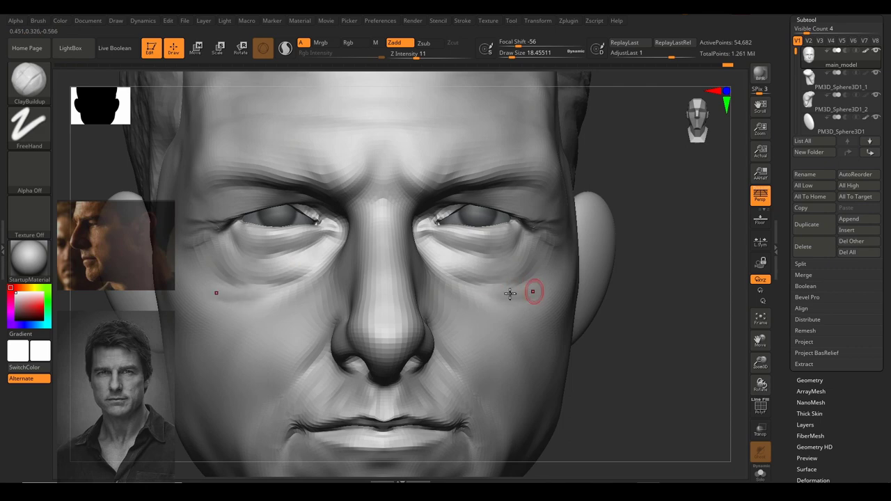
pyautogui.moveTo(508, 292)
pyautogui.mouseDown()
pyautogui.moveTo(553, 285)
pyautogui.moveTo(472, 269)
pyautogui.moveTo(550, 296)
pyautogui.moveTo(514, 281)
pyautogui.mouseUp()
# Smooth the cheeks beside the nose at a draw size of 28.75, undoing the trial clay stroke there.
pyautogui.press('s')
pyautogui.press('s')
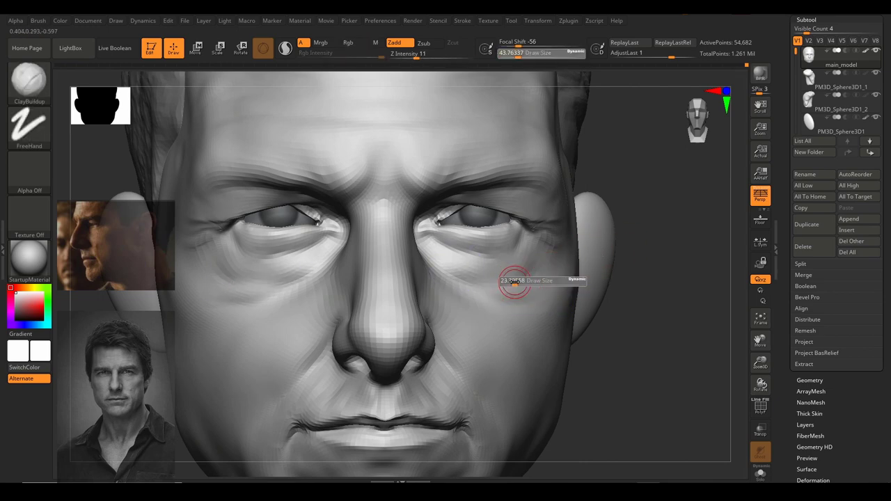
pyautogui.keyDown('alt'); pyautogui.moveTo(512, 306); pyautogui.dragTo(511, 261, button='right'); pyautogui.keyUp('alt')
pyautogui.press('s')
pyautogui.moveTo(481, 291)
pyautogui.mouseDown()
pyautogui.moveTo(472, 313)
pyautogui.moveTo(467, 292)
pyautogui.moveTo(489, 336)
pyautogui.mouseUp()
pyautogui.hotkey('ctrl', 'z')
pyautogui.press('s')
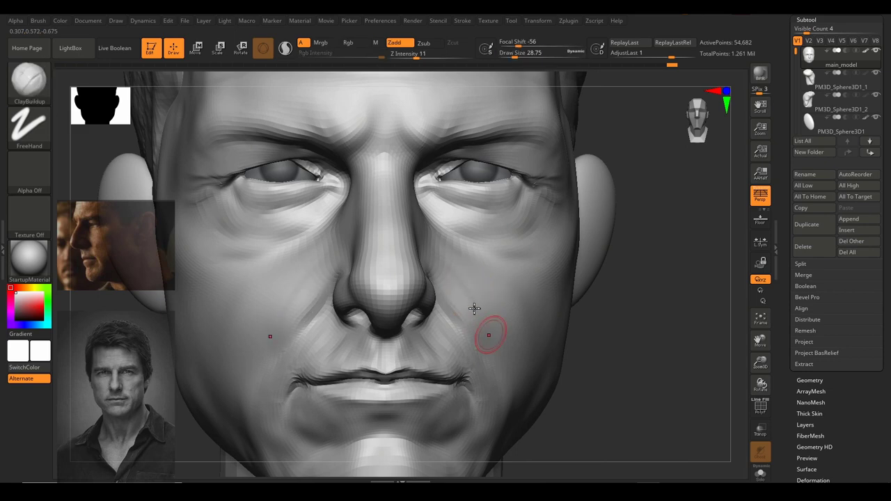
pyautogui.keyDown('shift'); pyautogui.moveTo(462, 272); pyautogui.dragTo(480, 306); pyautogui.keyUp('shift')
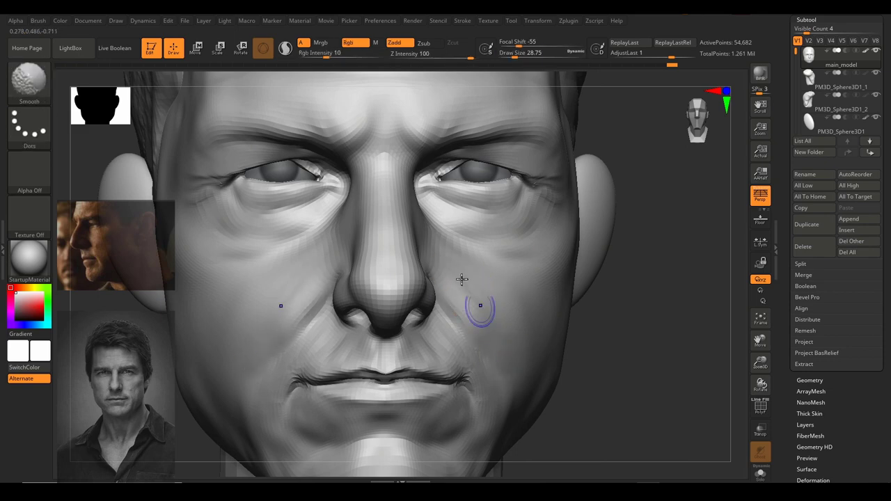
# Build up the folds running down from the mouth corners with ClayBuildup at a draw size of about 22, and smooth them.
pyautogui.keyDown('alt'); pyautogui.moveTo(500, 319); pyautogui.dragTo(521, 267, button='right'); pyautogui.keyUp('alt')
pyautogui.moveTo(563, 291)
pyautogui.mouseDown(button='right')
pyautogui.moveTo(523, 317)
pyautogui.moveTo(532, 362)
pyautogui.moveTo(532, 304)
pyautogui.mouseUp(button='right')
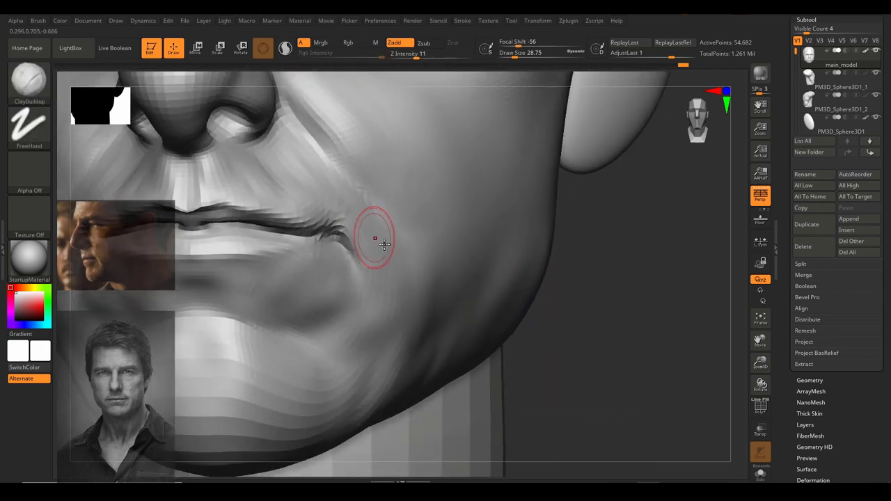
pyautogui.press('s')
pyautogui.moveTo(382, 246)
pyautogui.mouseDown()
pyautogui.moveTo(403, 296)
pyautogui.moveTo(397, 322)
pyautogui.mouseUp()
pyautogui.press('s')
pyautogui.moveTo(398, 276); pyautogui.dragTo(401, 322)
pyautogui.moveTo(383, 249); pyautogui.dragTo(407, 289)
pyautogui.moveTo(399, 308)
pyautogui.keyDown('shift'); pyautogui.mouseDown()
pyautogui.moveTo(396, 288)
pyautogui.moveTo(392, 324)
pyautogui.moveTo(408, 328)
pyautogui.mouseUp(); pyautogui.keyUp('shift')
# Refine the outer cheek forms with the ClayBuildup brush, using draw sizes of about 59 and 41.
pyautogui.moveTo(450, 328)
pyautogui.keyDown('ctrl'); pyautogui.mouseDown(button='right')
pyautogui.moveTo(536, 267)
pyautogui.moveTo(566, 303)
pyautogui.moveTo(587, 285)
pyautogui.moveTo(557, 294)
pyautogui.moveTo(602, 299)
pyautogui.moveTo(616, 321)
pyautogui.moveTo(609, 300)
pyautogui.moveTo(615, 330)
pyautogui.moveTo(548, 275)
pyautogui.moveTo(540, 280)
pyautogui.mouseUp(button='right'); pyautogui.keyUp('ctrl')
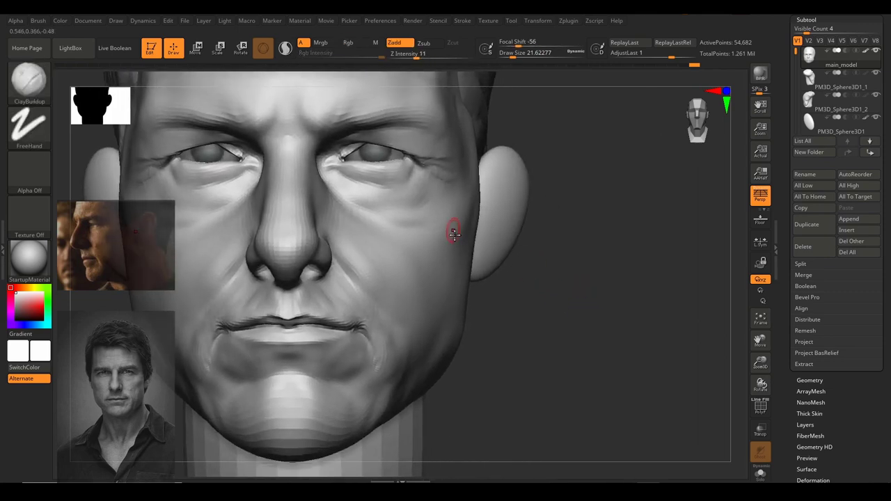
pyautogui.press('s')
pyautogui.moveTo(454, 235); pyautogui.dragTo(465, 241)
pyautogui.moveTo(567, 264)
pyautogui.mouseDown(button='right')
pyautogui.moveTo(541, 263)
pyautogui.moveTo(629, 262)
pyautogui.mouseUp(button='right')
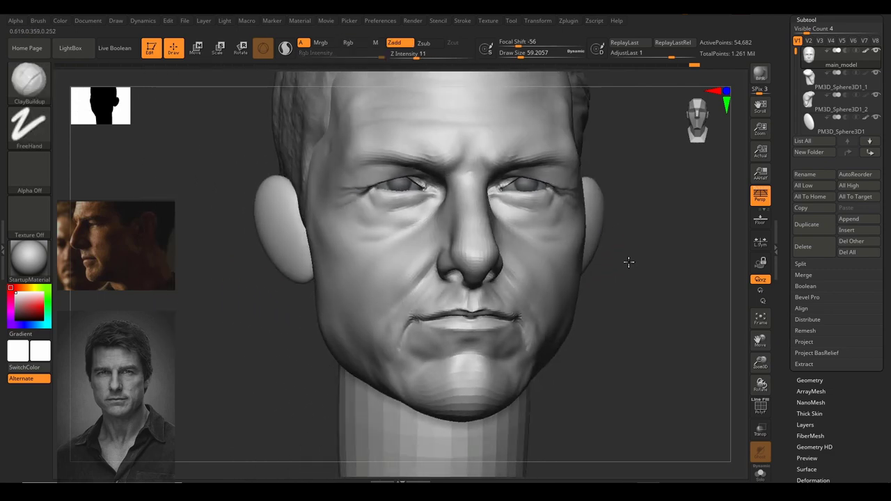
pyautogui.keyDown('ctrl'); pyautogui.moveTo(576, 258); pyautogui.dragTo(577, 275, button='right'); pyautogui.keyUp('ctrl')
pyautogui.press('s')
pyautogui.moveTo(510, 247)
pyautogui.mouseDown()
pyautogui.moveTo(502, 245)
pyautogui.moveTo(522, 272)
pyautogui.mouseUp()
pyautogui.keyDown('alt'); pyautogui.moveTo(539, 263); pyautogui.dragTo(507, 273, button='right'); pyautogui.keyUp('alt')
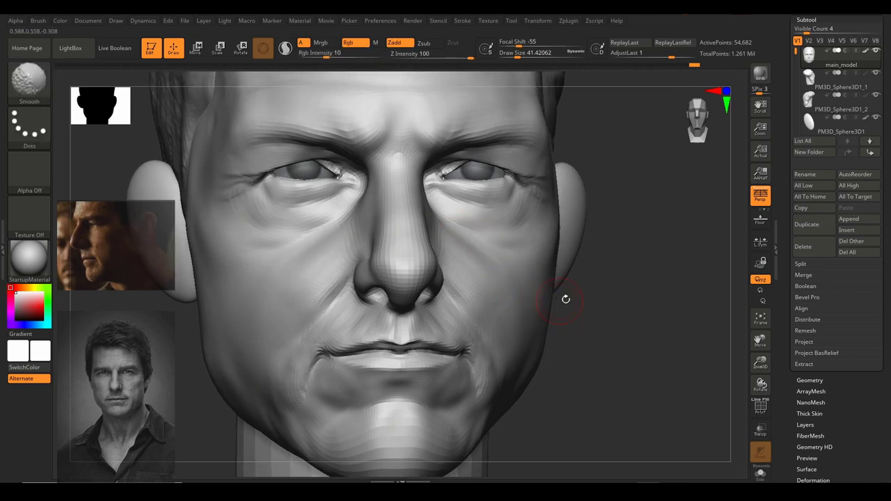
# Smooth the outer cheeks of main_model beside the eye bags at a draw size of about 44.
pyautogui.moveTo(567, 300)
pyautogui.keyDown('ctrl'); pyautogui.mouseDown(button='right')
pyautogui.moveTo(589, 287)
pyautogui.moveTo(599, 319)
pyautogui.moveTo(545, 260)
pyautogui.mouseUp(button='right'); pyautogui.keyUp('ctrl')
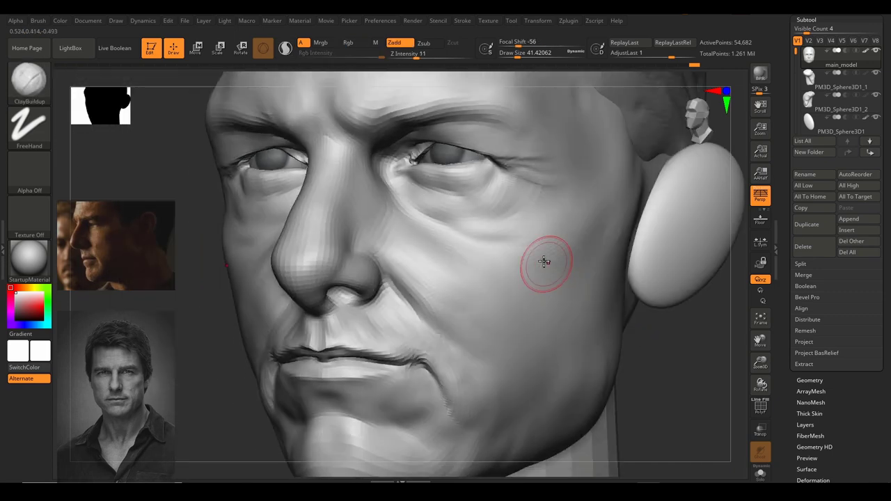
pyautogui.press('s')
pyautogui.click(595, 258)
pyautogui.keyDown('shift'); pyautogui.moveTo(585, 219); pyautogui.dragTo(518, 263); pyautogui.keyUp('shift')
pyautogui.moveTo(540, 291)
pyautogui.keyDown('ctrl'); pyautogui.mouseDown(button='right')
pyautogui.moveTo(508, 260)
pyautogui.moveTo(692, 288)
pyautogui.moveTo(645, 289)
pyautogui.moveTo(589, 249)
pyautogui.moveTo(569, 254)
pyautogui.mouseUp(button='right'); pyautogui.keyUp('ctrl')
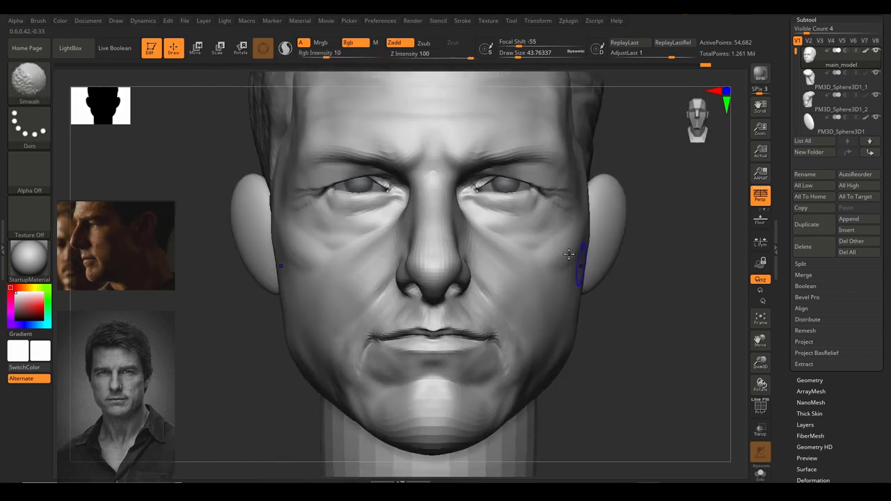
# Smooth the cheekbones below the outer eye corners at a draw size of about 27.
pyautogui.moveTo(571, 289)
pyautogui.keyDown('ctrl'); pyautogui.mouseDown(button='right')
pyautogui.moveTo(581, 272)
pyautogui.moveTo(629, 271)
pyautogui.moveTo(500, 273)
pyautogui.mouseUp(button='right'); pyautogui.keyUp('ctrl')
pyautogui.press('s')
pyautogui.click(211, 244)
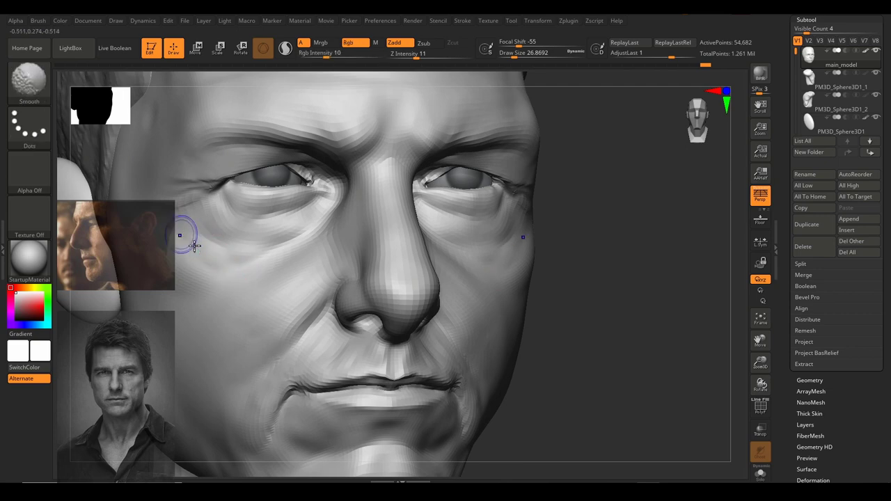
pyautogui.moveTo(334, 260)
pyautogui.keyDown('ctrl'); pyautogui.mouseDown(button='right')
pyautogui.moveTo(430, 273)
pyautogui.moveTo(618, 279)
pyautogui.mouseUp(button='right'); pyautogui.keyUp('ctrl')
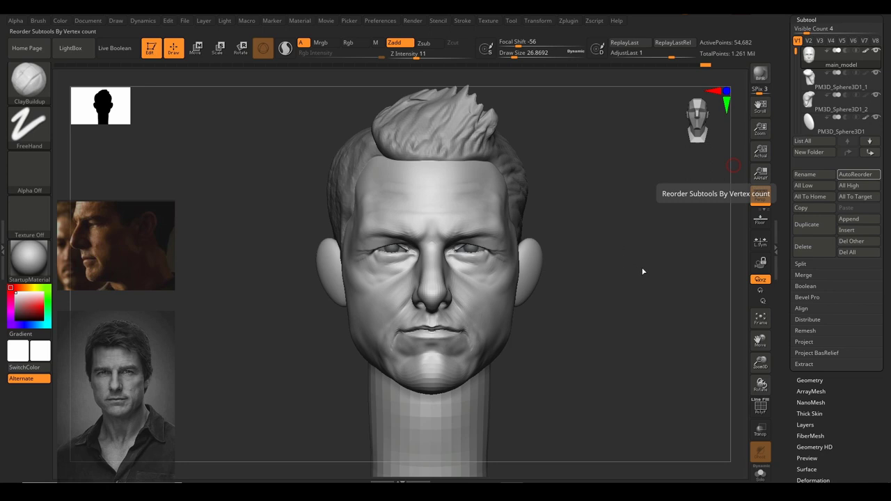
# Build up the upper cheeks below the eye bags with ClayBuildup at a draw size of about 35.
pyautogui.moveTo(603, 305); pyautogui.dragTo(568, 319, button='right')
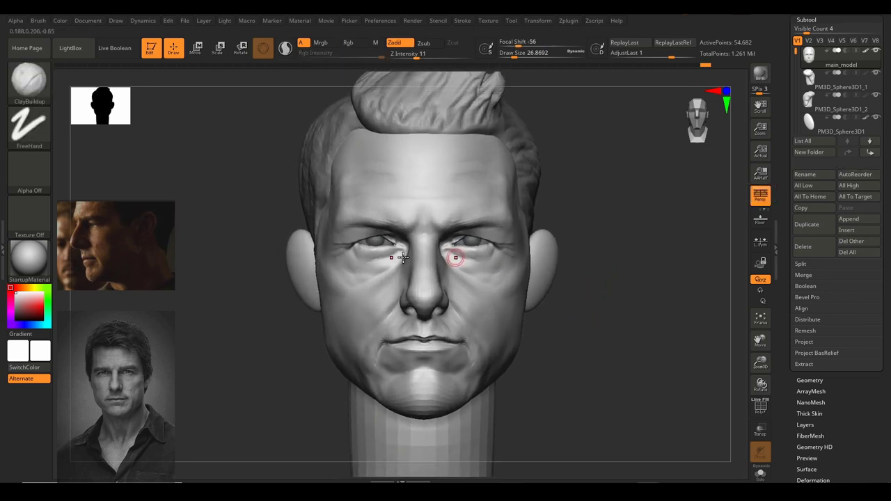
pyautogui.press('s')
pyautogui.moveTo(365, 276); pyautogui.dragTo(341, 286)
pyautogui.moveTo(599, 304)
pyautogui.mouseDown(button='right')
pyautogui.moveTo(665, 306)
pyautogui.moveTo(666, 297)
pyautogui.mouseUp(button='right')
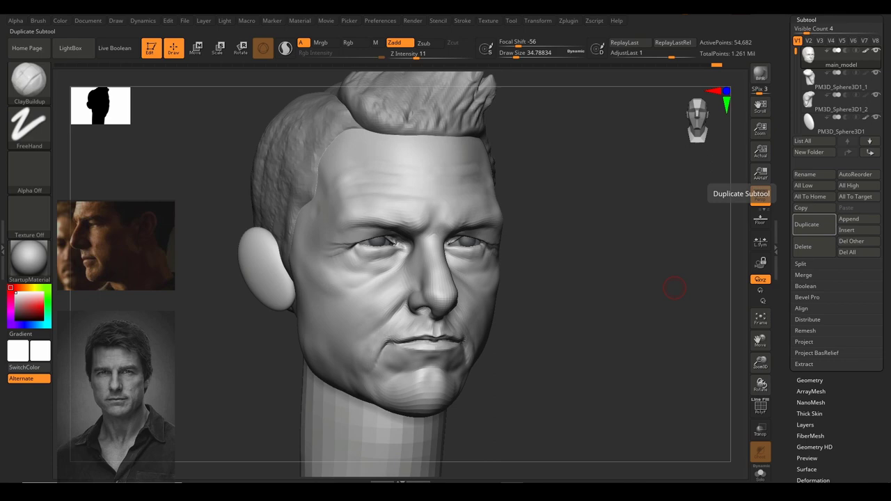
# Switch to the reference photos and examine the far-side face contour from forehead to chin in the three-quarter portrait.
pyautogui.hotkey('alt', 'Tab')
pyautogui.moveTo(702, 275); pyautogui.dragTo(517, 339, button='right')
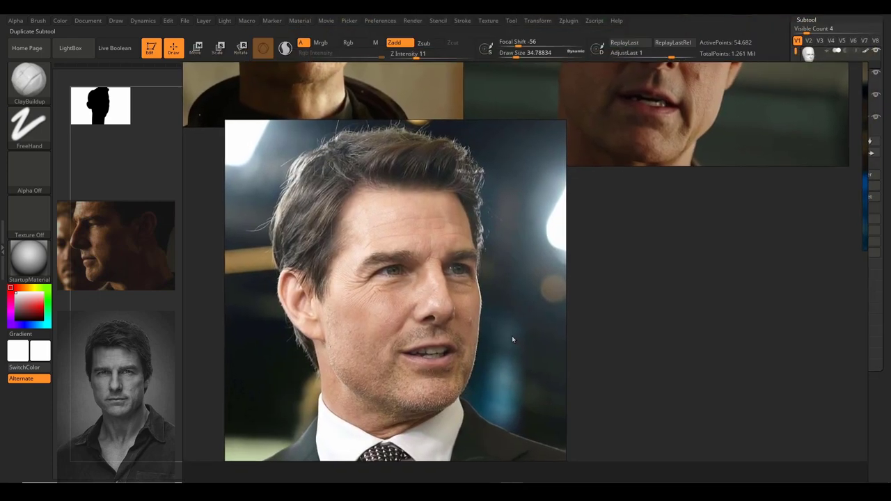
pyautogui.scroll(1, 512, 336)
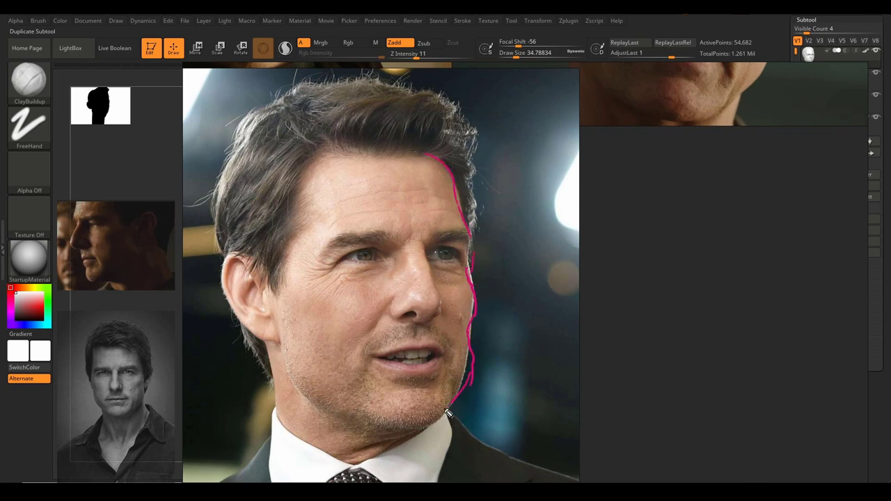
pyautogui.press('Escape')
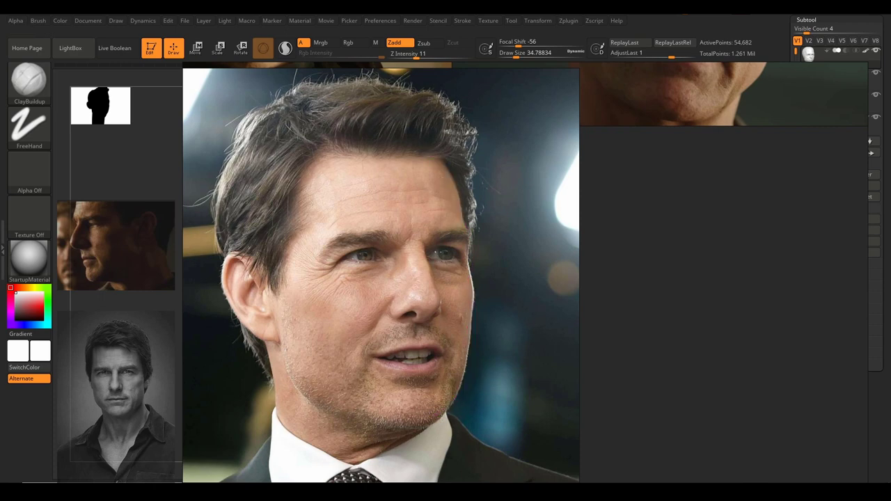
pyautogui.moveTo(521, 131); pyautogui.dragTo(890, 167, button='right')
# Return to the sculpt and adjust the far-side cheek contour with the Move brush at a draw size of about 172.
pyautogui.moveTo(675, 287)
pyautogui.mouseDown()
pyautogui.moveTo(611, 309)
pyautogui.moveTo(629, 339)
pyautogui.moveTo(613, 360)
pyautogui.moveTo(588, 352)
pyautogui.mouseUp()
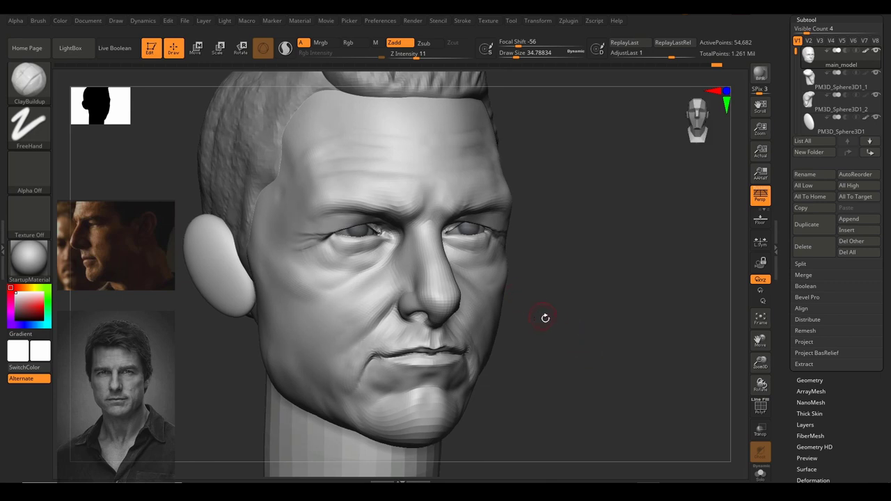
pyautogui.press('b')
pyautogui.press('m')
pyautogui.press('v')
pyautogui.press('s')
pyautogui.moveTo(513, 320); pyautogui.dragTo(531, 322)
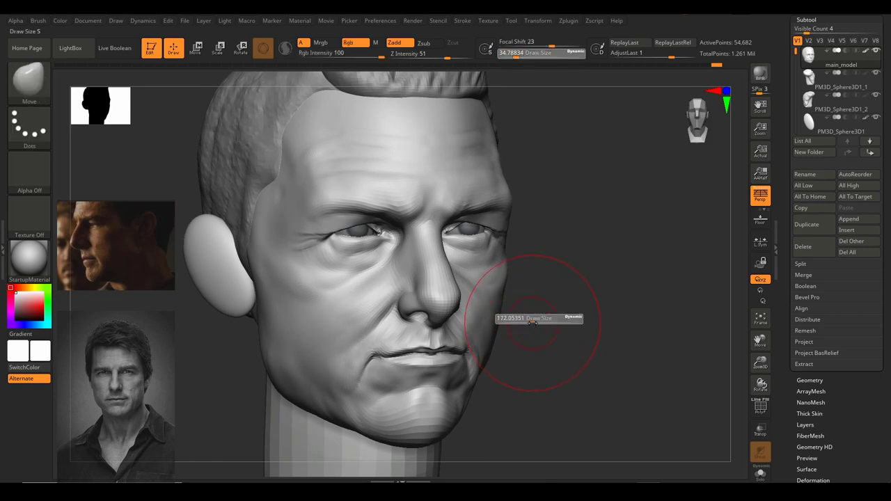
pyautogui.moveTo(592, 320)
pyautogui.mouseDown()
pyautogui.moveTo(550, 322)
pyautogui.moveTo(545, 344)
pyautogui.mouseUp()
# Reshape the lower cheeks and jaw with the Move brush, enlarging it to a draw size of about 365.
pyautogui.press('s')
pyautogui.moveTo(511, 384); pyautogui.dragTo(535, 380)
pyautogui.press('s')
pyautogui.moveTo(572, 374); pyautogui.dragTo(557, 369)
pyautogui.press('s')
pyautogui.moveTo(548, 369); pyautogui.dragTo(528, 372)
pyautogui.moveTo(501, 414); pyautogui.dragTo(517, 402)
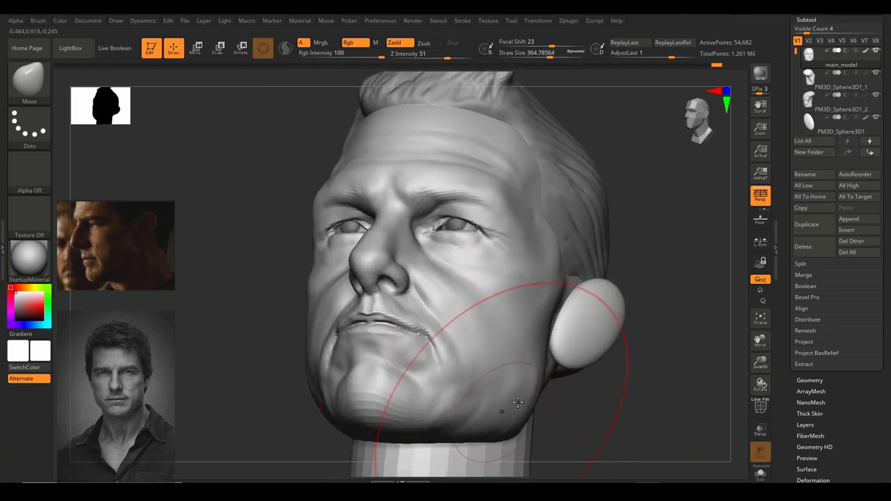
# Adjust the side of the head around the temples and jaw with the Move brush at a draw size of about 228, undoing the last change.
pyautogui.moveTo(548, 360)
pyautogui.keyDown('alt'); pyautogui.mouseDown()
pyautogui.moveTo(551, 376)
pyautogui.moveTo(527, 376)
pyautogui.moveTo(548, 371)
pyautogui.mouseUp(); pyautogui.keyUp('alt')
pyautogui.press('s')
pyautogui.press('s')
pyautogui.moveTo(620, 392)
pyautogui.mouseDown()
pyautogui.moveTo(590, 358)
pyautogui.moveTo(619, 352)
pyautogui.moveTo(592, 318)
pyautogui.moveTo(583, 344)
pyautogui.moveTo(527, 322)
pyautogui.moveTo(342, 313)
pyautogui.moveTo(332, 291)
pyautogui.moveTo(319, 293)
pyautogui.mouseUp()
pyautogui.press('s')
pyautogui.press('s')
pyautogui.moveTo(286, 262); pyautogui.dragTo(291, 262)
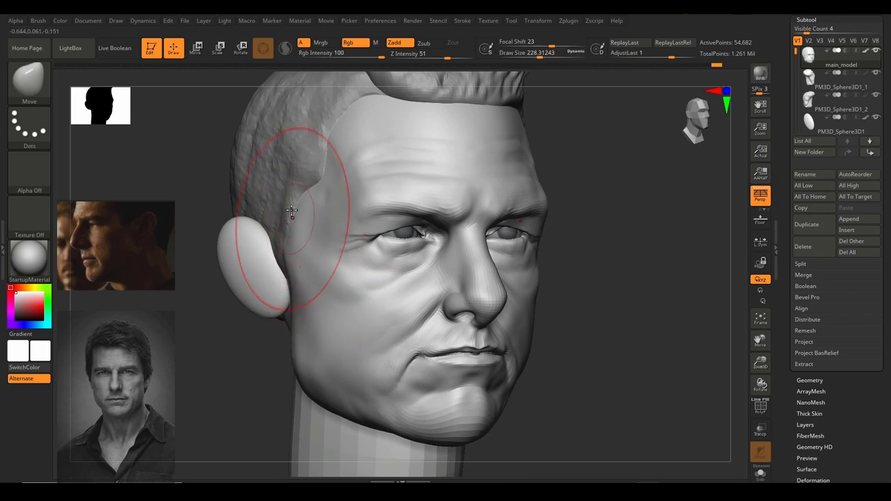
pyautogui.moveTo(294, 213); pyautogui.dragTo(284, 209)
pyautogui.moveTo(291, 365); pyautogui.dragTo(299, 371)
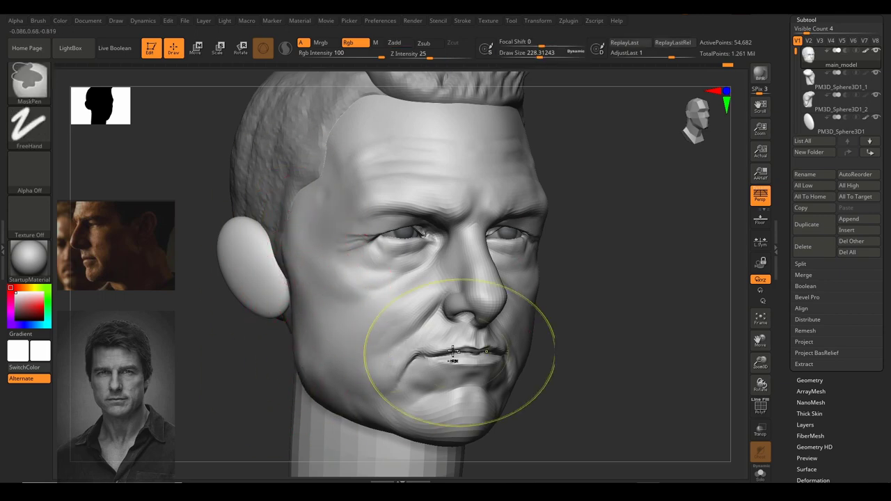
pyautogui.hotkey('ctrl', 'z')
pyautogui.moveTo(682, 307); pyautogui.dragTo(614, 307)
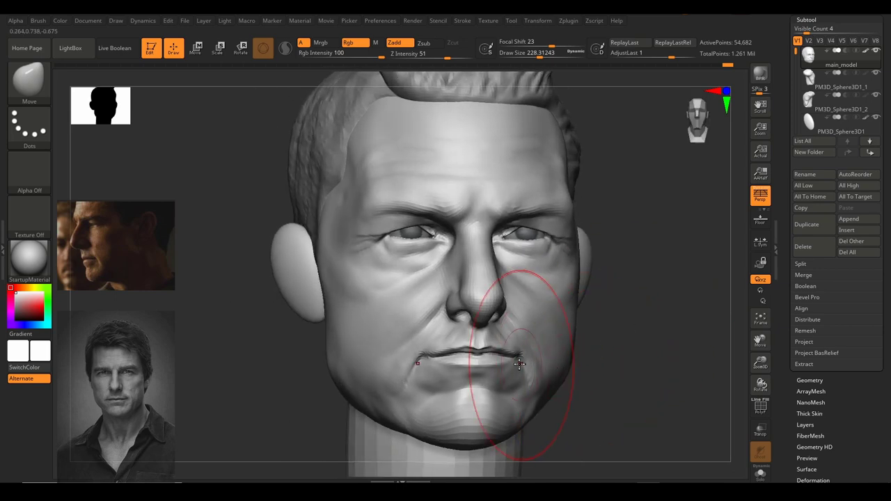
# Pull in the jaw corners with the Move brush at a draw size of about 192.
pyautogui.moveTo(659, 353); pyautogui.dragTo(594, 348)
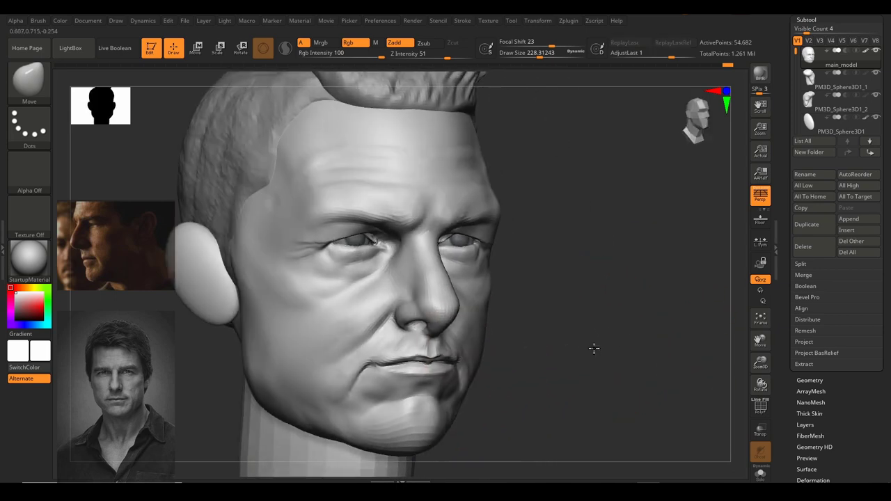
pyautogui.moveTo(594, 348); pyautogui.dragTo(589, 348, button='right')
pyautogui.press('s')
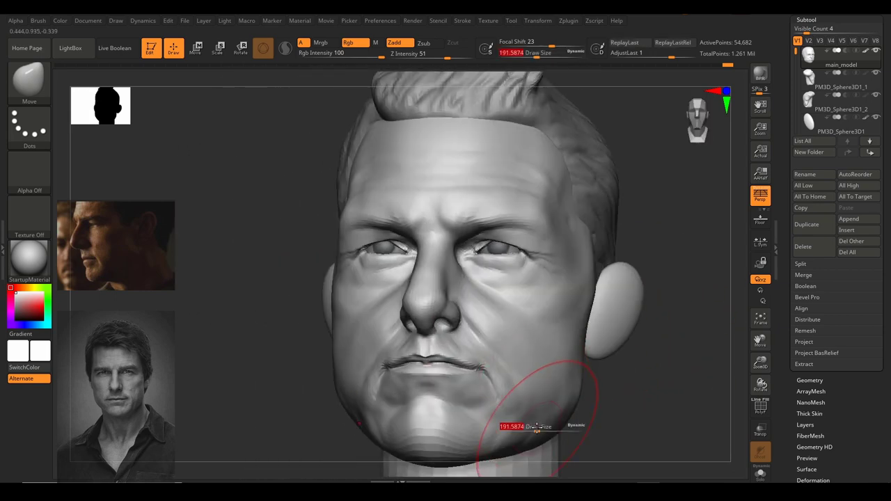
pyautogui.moveTo(525, 441); pyautogui.dragTo(514, 441)
pyautogui.keyDown('alt'); pyautogui.moveTo(521, 454); pyautogui.dragTo(501, 385, button='right'); pyautogui.keyUp('alt')
# Refine the jaw and side cheek outline with the Move brush at a draw size of about 177.
pyautogui.press('s')
pyautogui.moveTo(490, 384); pyautogui.dragTo(490, 385)
pyautogui.moveTo(586, 359); pyautogui.dragTo(552, 354)
pyautogui.moveTo(592, 356)
pyautogui.mouseDown(button='right')
pyautogui.moveTo(611, 358)
pyautogui.moveTo(607, 349)
pyautogui.mouseUp(button='right')
pyautogui.moveTo(281, 311); pyautogui.dragTo(284, 311)
pyautogui.keyDown('alt'); pyautogui.moveTo(481, 301); pyautogui.dragTo(483, 326, button='right'); pyautogui.keyUp('alt')
pyautogui.moveTo(593, 326); pyautogui.dragTo(611, 355, button='right')
pyautogui.moveTo(305, 337); pyautogui.dragTo(332, 326, button='right')
# Smooth the side of the jaw and lower cheek below the ear at a draw size of about 108.
pyautogui.press('s')
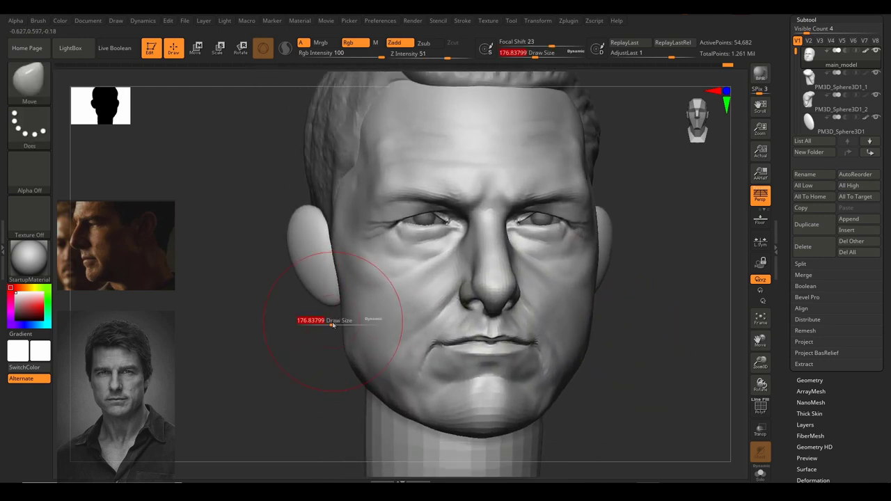
pyautogui.moveTo(333, 326); pyautogui.dragTo(323, 327)
pyautogui.moveTo(333, 342); pyautogui.dragTo(342, 346, button='right')
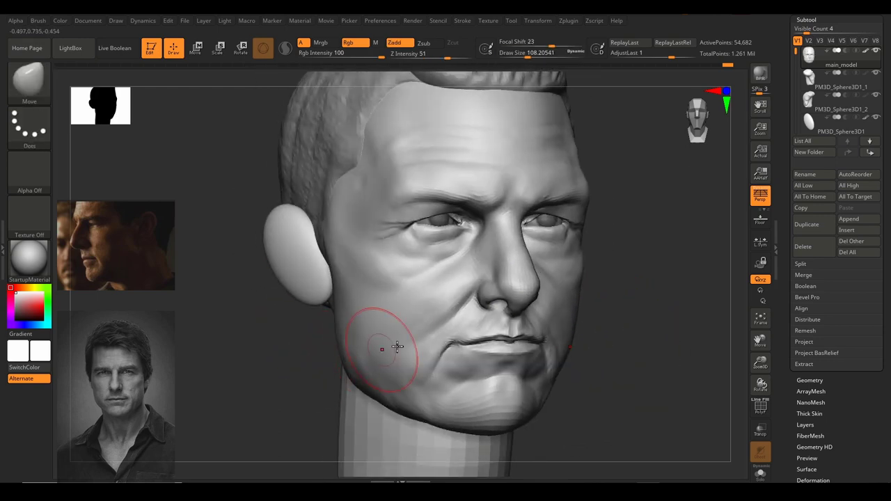
pyautogui.keyDown('shift'); pyautogui.moveTo(364, 300); pyautogui.dragTo(360, 379); pyautogui.keyUp('shift')
pyautogui.keyDown('shift'); pyautogui.moveTo(382, 320); pyautogui.dragTo(354, 352); pyautogui.keyUp('shift')
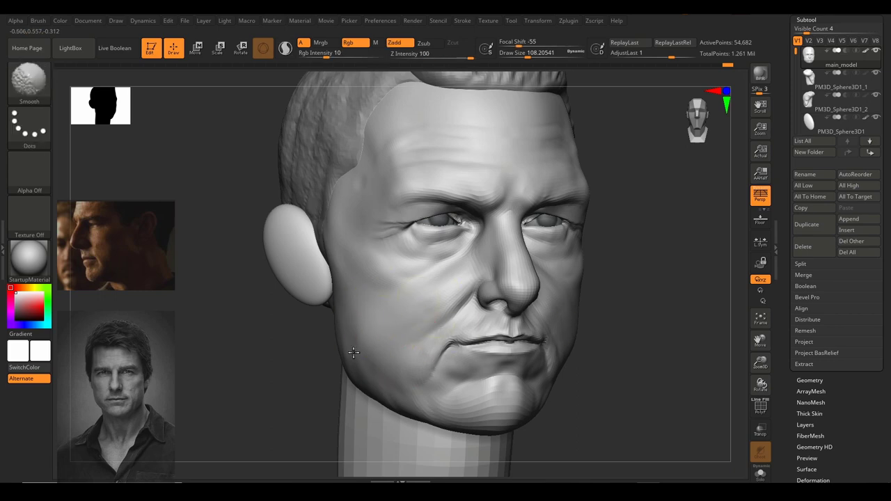
pyautogui.keyDown('shift'); pyautogui.moveTo(703, 322); pyautogui.dragTo(657, 330, button='right'); pyautogui.keyUp('shift')
pyautogui.moveTo(599, 322)
pyautogui.keyDown('ctrl'); pyautogui.mouseDown(button='right')
pyautogui.moveTo(597, 330)
pyautogui.moveTo(589, 306)
pyautogui.mouseUp(button='right'); pyautogui.keyUp('ctrl')
pyautogui.keyDown('ctrl'); pyautogui.moveTo(390, 271); pyautogui.dragTo(390, 294, button='right'); pyautogui.keyUp('ctrl')
pyautogui.moveTo(550, 310)
pyautogui.keyDown('shift'); pyautogui.mouseDown(button='right')
pyautogui.moveTo(535, 313)
pyautogui.moveTo(526, 286)
pyautogui.mouseUp(button='right'); pyautogui.keyUp('shift')
pyautogui.keyDown('shift'); pyautogui.moveTo(526, 286); pyautogui.dragTo(548, 333, button='right'); pyautogui.keyUp('shift')
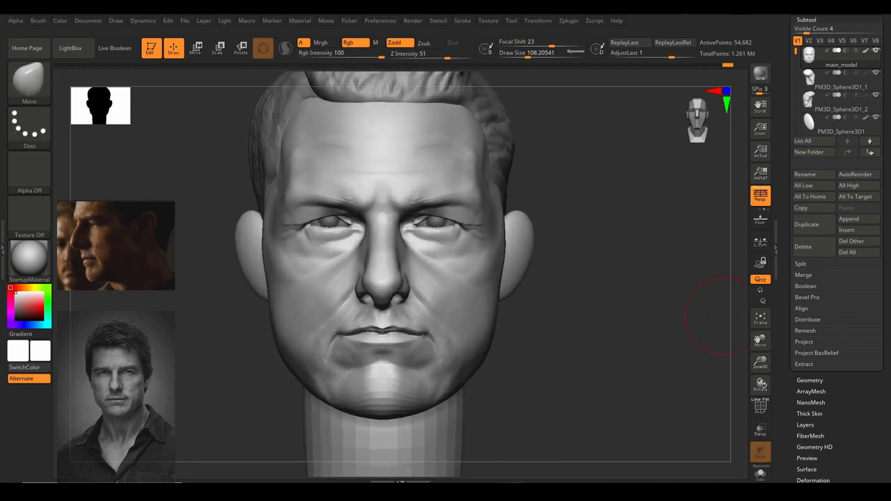
# Sculpt the lower cheeks between the mouth corners and jaw with ClayBuildup at a draw size of about 49, carving in the hollows.
pyautogui.moveTo(545, 376)
pyautogui.mouseDown(button='right')
pyautogui.moveTo(533, 388)
pyautogui.moveTo(547, 388)
pyautogui.moveTo(565, 341)
pyautogui.moveTo(546, 319)
pyautogui.mouseUp(button='right')
pyautogui.hotkey('ctrl', 'shift', 'c')
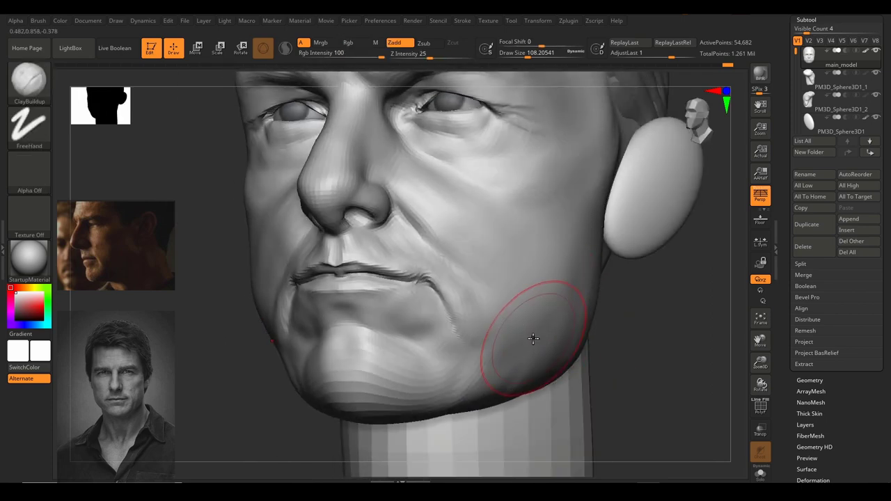
pyautogui.press('s')
pyautogui.moveTo(530, 340); pyautogui.dragTo(478, 391)
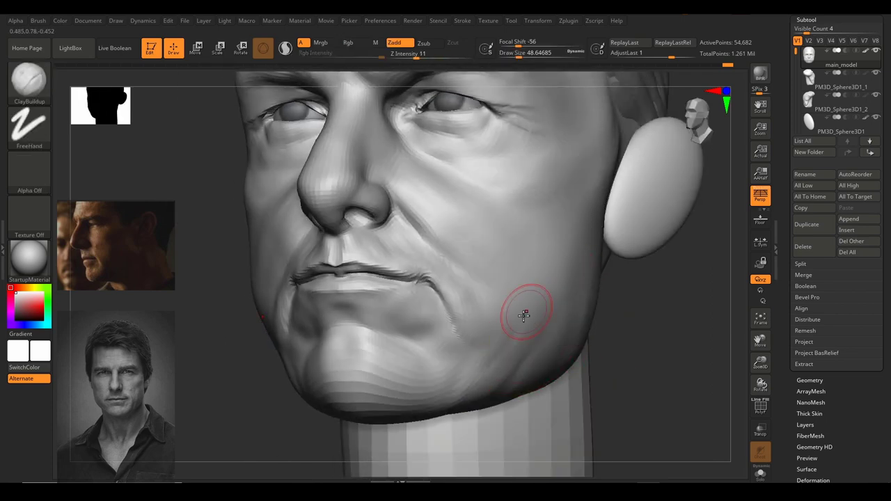
pyautogui.moveTo(640, 352); pyautogui.dragTo(497, 338)
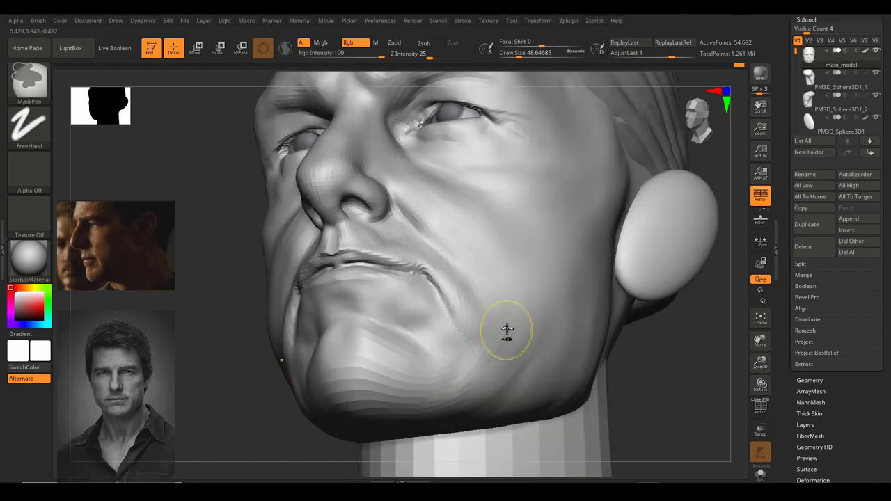
pyautogui.press('ctrl')
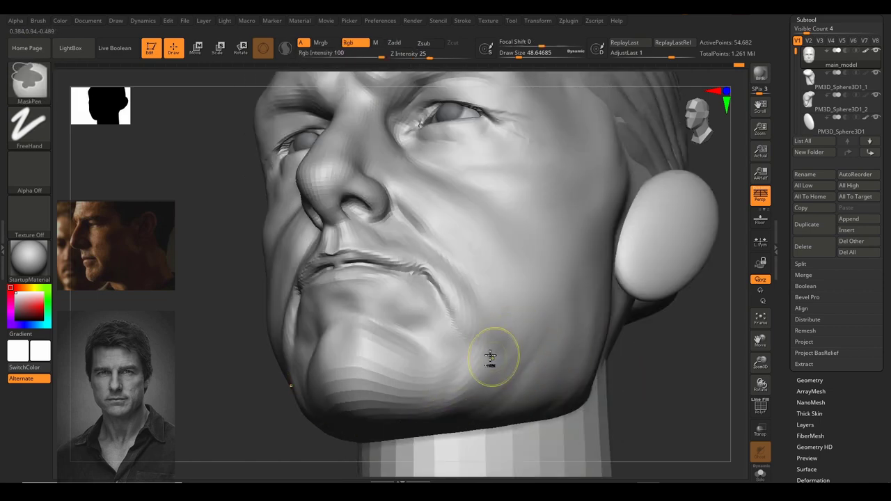
pyautogui.press('ctrl')
pyautogui.moveTo(507, 330); pyautogui.dragTo(438, 422)
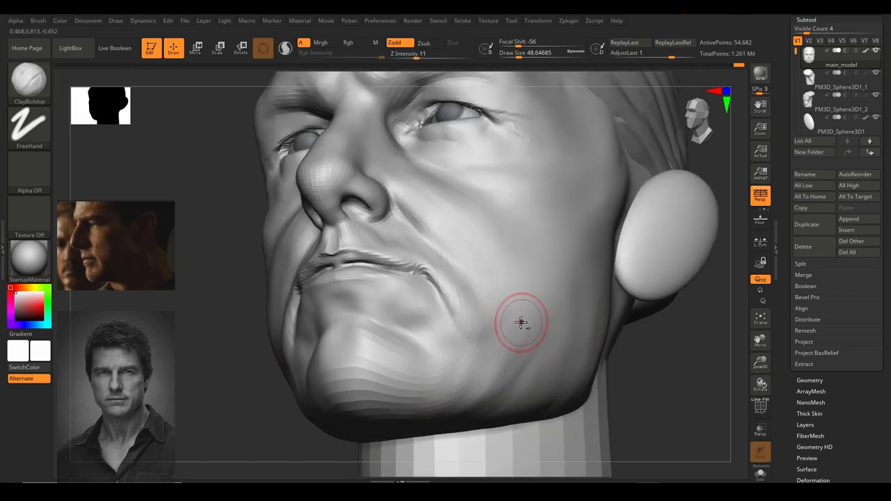
pyautogui.keyDown('alt'); pyautogui.moveTo(521, 322); pyautogui.dragTo(430, 404); pyautogui.keyUp('alt')
# Build up the folds from the mouth corners down to the jawline with ClayBuildup at a draw size of about 35.
pyautogui.press('s')
pyautogui.moveTo(475, 353); pyautogui.dragTo(472, 354)
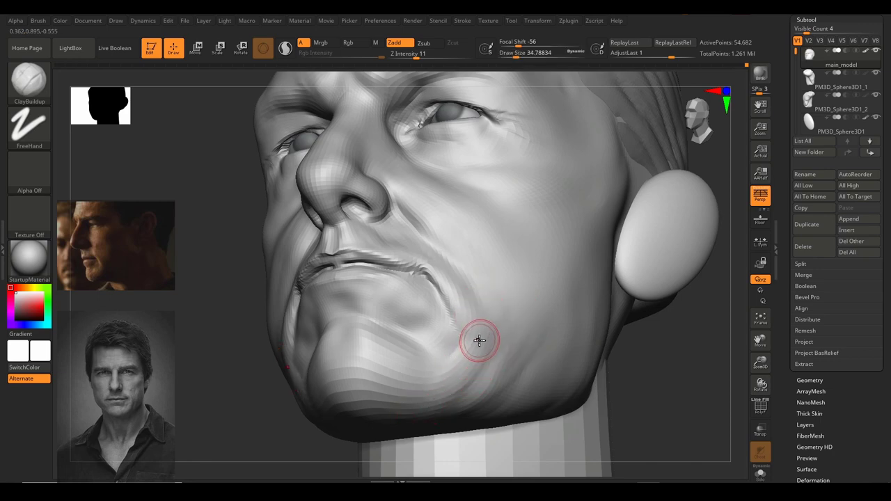
pyautogui.moveTo(473, 319)
pyautogui.mouseDown()
pyautogui.moveTo(464, 366)
pyautogui.moveTo(436, 370)
pyautogui.moveTo(441, 392)
pyautogui.mouseUp()
pyautogui.moveTo(461, 349)
pyautogui.mouseDown()
pyautogui.moveTo(470, 335)
pyautogui.moveTo(467, 404)
pyautogui.mouseUp()
pyautogui.moveTo(646, 368); pyautogui.dragTo(659, 340)
pyautogui.moveTo(493, 384); pyautogui.dragTo(434, 422)
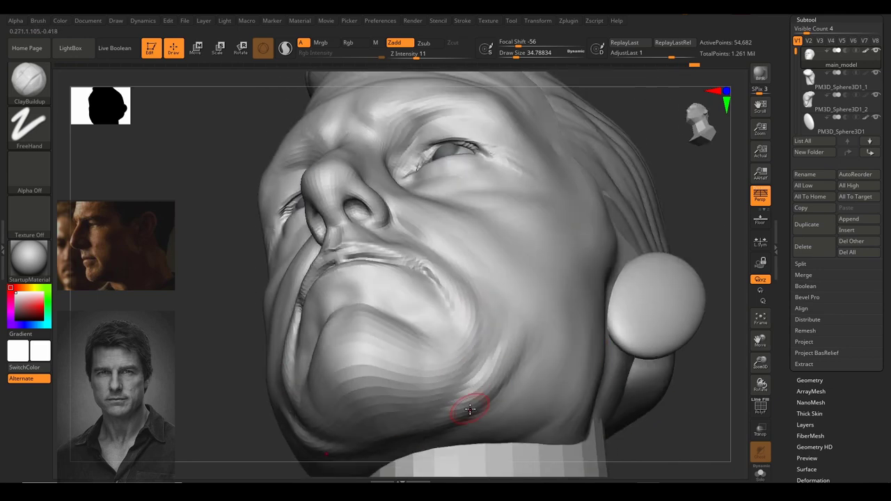
# Smooth the clay strokes along the jawline beside the chin and on the lower cheeks.
pyautogui.press('shift')
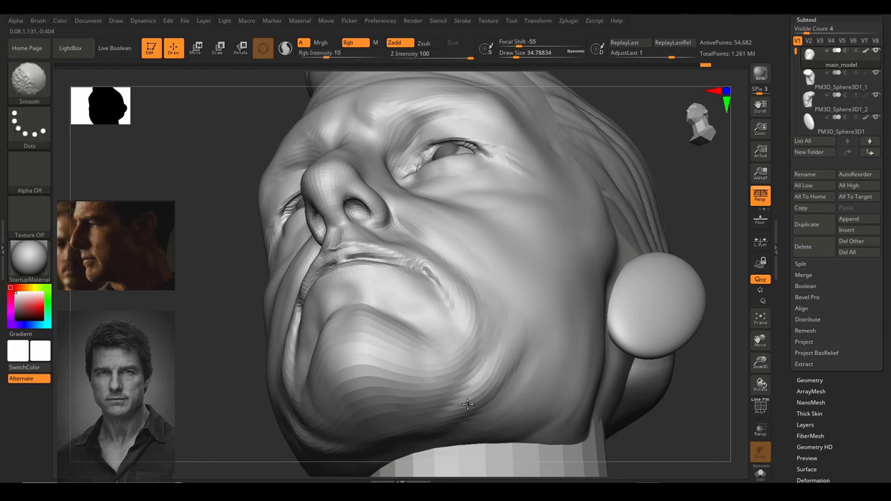
pyautogui.moveTo(736, 381); pyautogui.dragTo(654, 404, button='right')
pyautogui.moveTo(654, 404)
pyautogui.keyDown('ctrl'); pyautogui.mouseDown(button='right')
pyautogui.moveTo(591, 368)
pyautogui.moveTo(637, 337)
pyautogui.mouseUp(button='right'); pyautogui.keyUp('ctrl')
pyautogui.moveTo(637, 337)
pyautogui.mouseDown(button='right')
pyautogui.moveTo(664, 394)
pyautogui.moveTo(641, 351)
pyautogui.mouseUp(button='right')
pyautogui.keyDown('ctrl'); pyautogui.moveTo(641, 352); pyautogui.dragTo(602, 411, button='right'); pyautogui.keyUp('ctrl')
pyautogui.keyDown('alt'); pyautogui.moveTo(601, 411); pyautogui.dragTo(636, 390, button='right'); pyautogui.keyUp('alt')
pyautogui.press('shift')
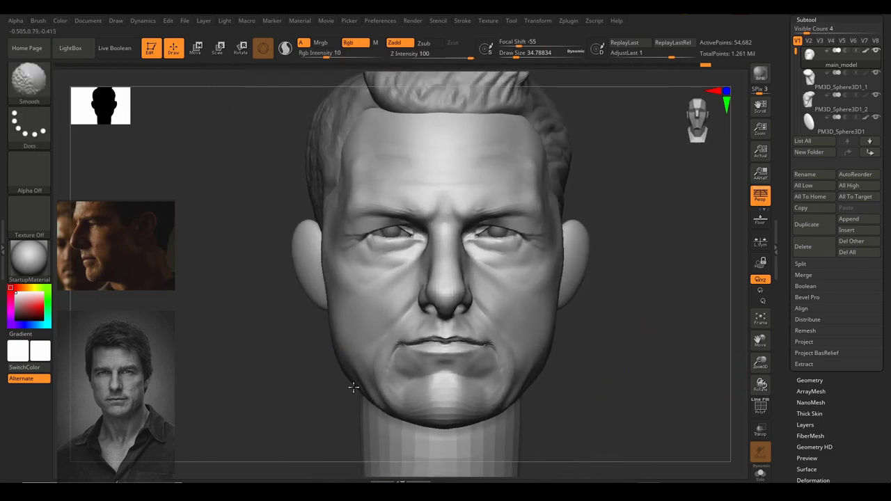
pyautogui.moveTo(607, 364); pyautogui.dragTo(605, 362, button='right')
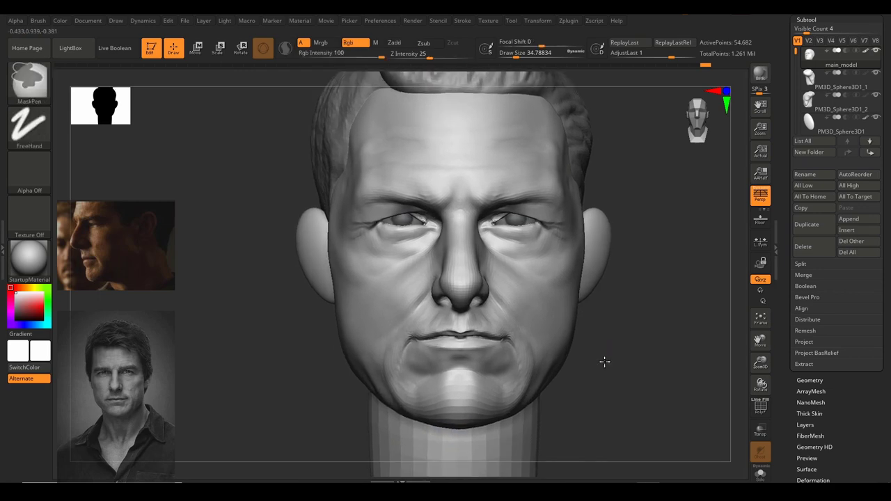
# Adjust the chin and lower jaw outline with the Move brush, using draw sizes of about 101 and 116.
pyautogui.press('b')
pyautogui.press('m')
pyautogui.press('v')
pyautogui.press('f')
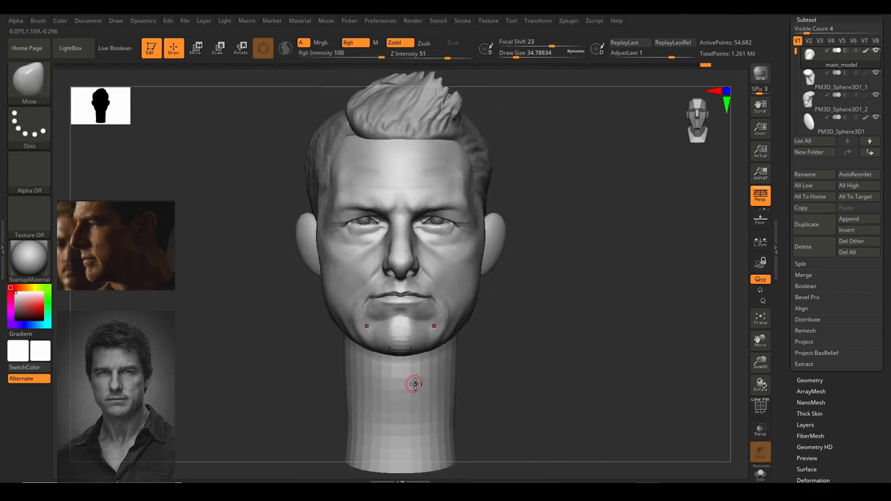
pyautogui.keyDown('ctrl'); pyautogui.moveTo(392, 332); pyautogui.dragTo(400, 338, button='right'); pyautogui.keyUp('ctrl')
pyautogui.press('s')
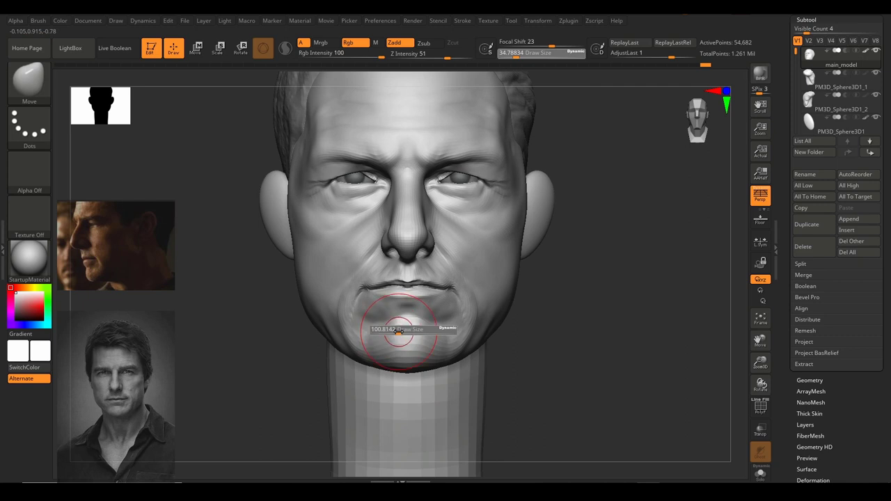
pyautogui.moveTo(398, 331); pyautogui.dragTo(397, 332)
pyautogui.press('s')
pyautogui.moveTo(358, 354); pyautogui.dragTo(388, 357)
pyautogui.press('s')
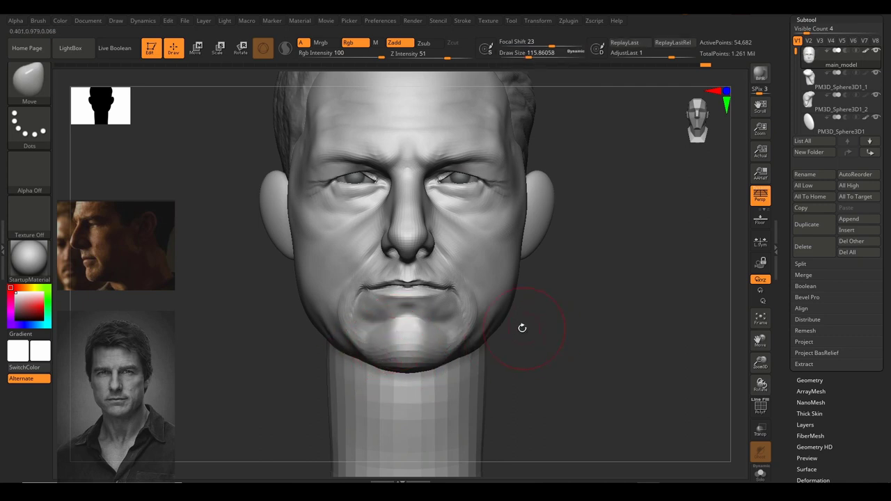
pyautogui.moveTo(522, 328); pyautogui.dragTo(578, 306, button='right')
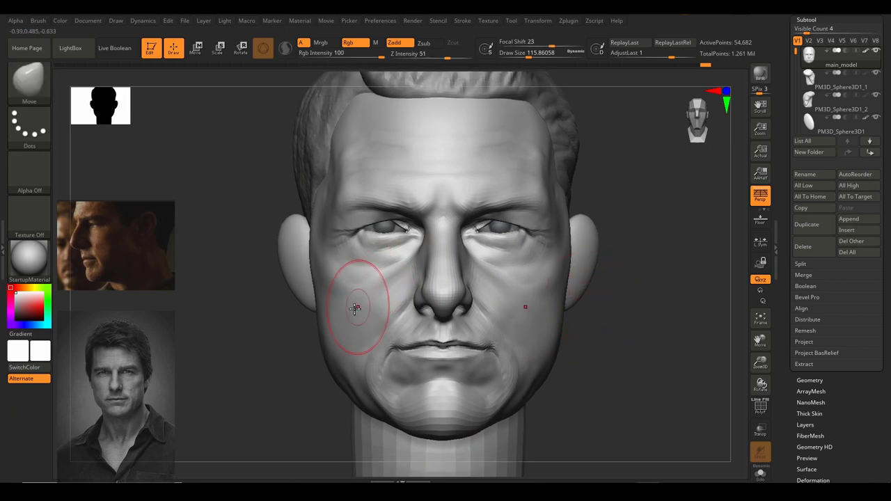
# Adjust the cheeks and outer sides of the face with the Move brush at a draw size of about 140.
pyautogui.press('s')
pyautogui.moveTo(326, 300); pyautogui.dragTo(332, 300)
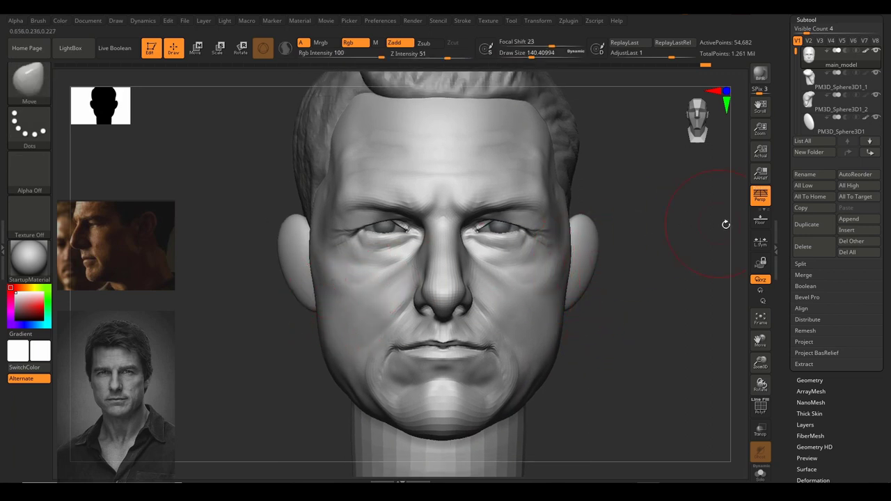
pyautogui.moveTo(726, 224); pyautogui.dragTo(623, 323)
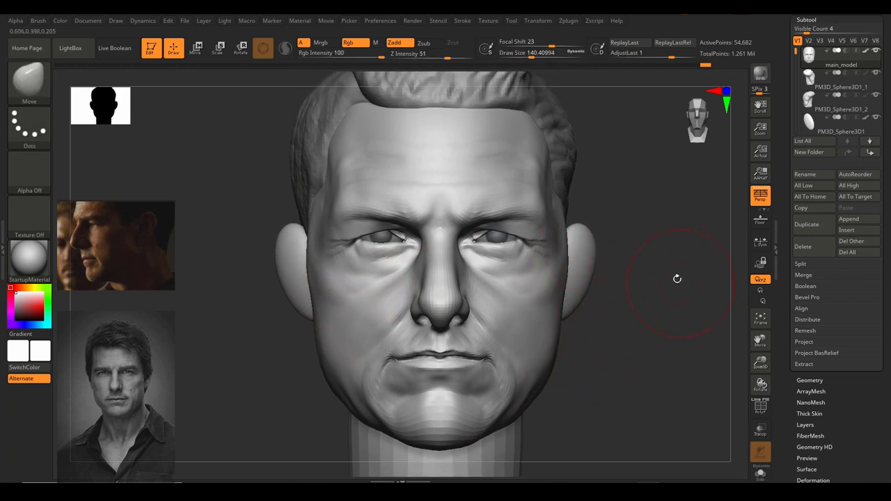
# Sculpt the cheek forms with the Standard brush at Z Intensity 14 and a draw size of about 68, undoing unwanted strokes.
pyautogui.click(33, 98)
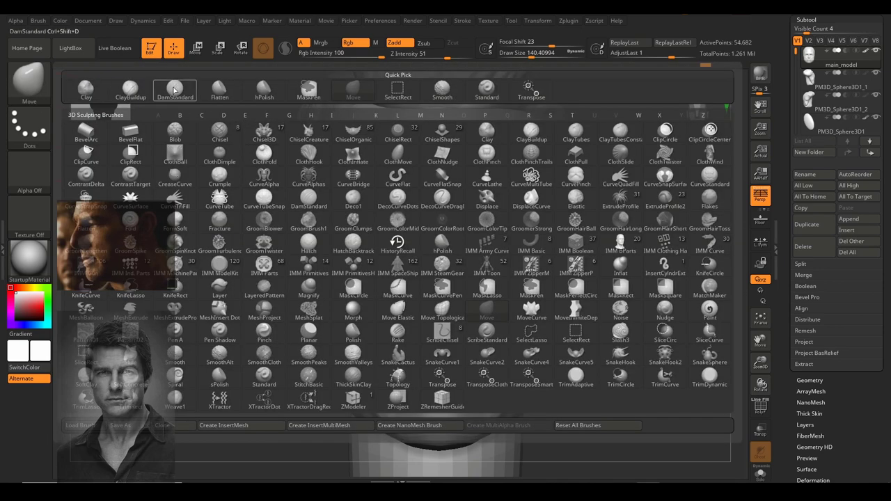
pyautogui.click(175, 89)
pyautogui.press('b')
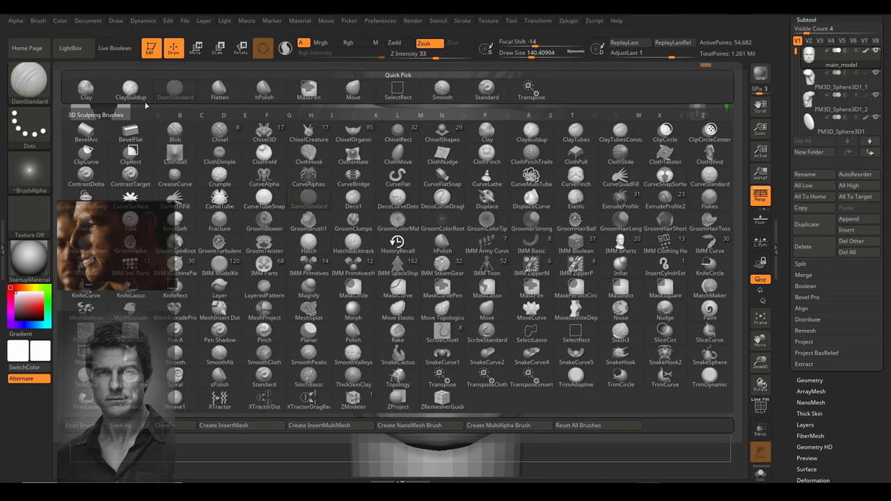
pyautogui.click(487, 90)
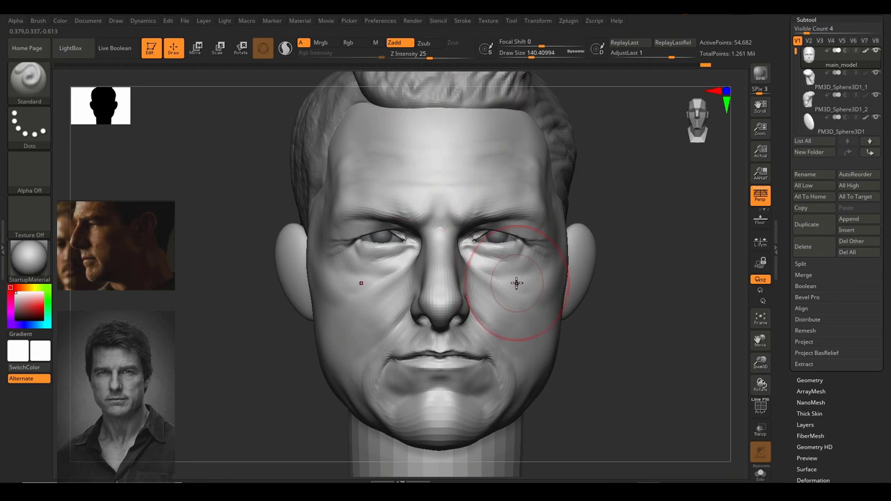
pyautogui.press('s')
pyautogui.moveTo(517, 283)
pyautogui.mouseDown()
pyautogui.moveTo(541, 285)
pyautogui.moveTo(530, 311)
pyautogui.moveTo(546, 289)
pyautogui.moveTo(512, 302)
pyautogui.mouseUp()
pyautogui.press('s')
pyautogui.hotkey('ctrl', 'z')
pyautogui.hotkey('ctrl', 'z')
pyautogui.press('u')
pyautogui.press('s')
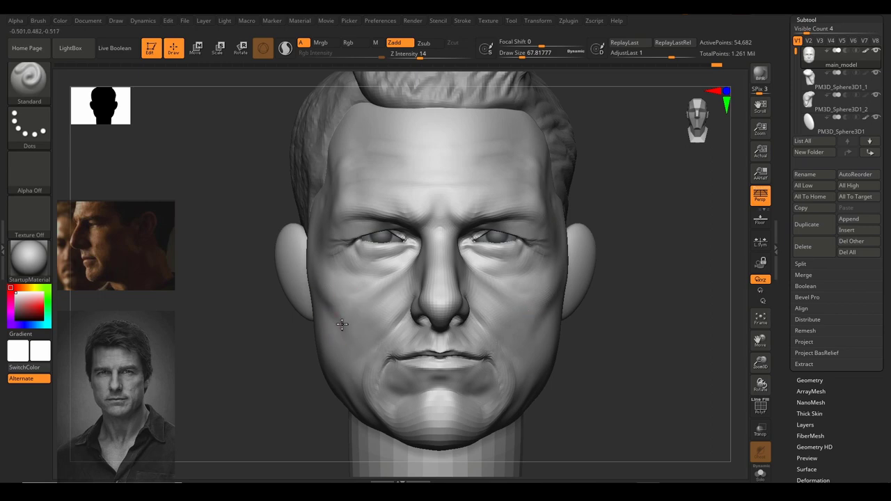
# Refine the cheeks with the Standard brush at a draw size of about 51, smoothing down toward the mouth corners.
pyautogui.moveTo(667, 327); pyautogui.dragTo(598, 326)
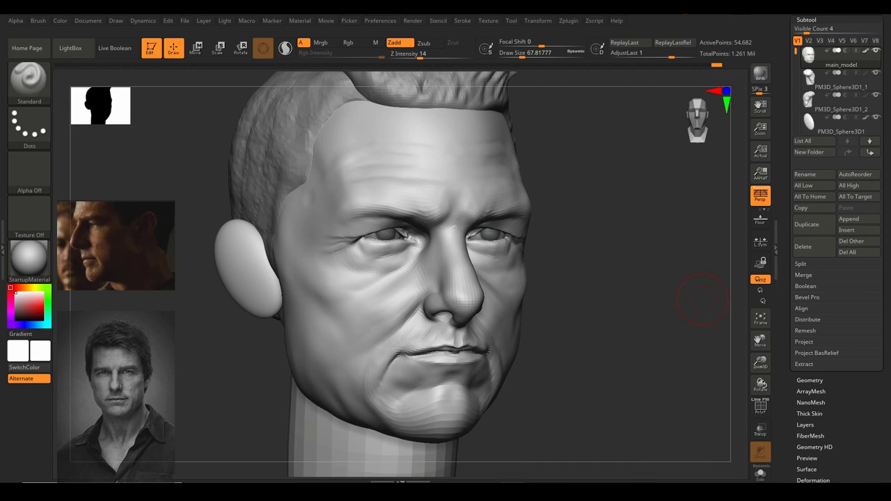
pyautogui.press('s')
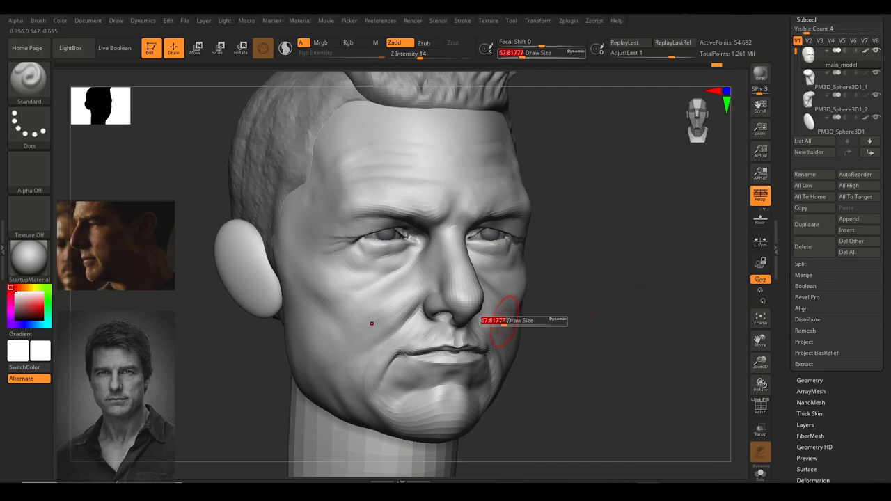
pyautogui.moveTo(505, 323)
pyautogui.mouseDown()
pyautogui.moveTo(498, 323)
pyautogui.moveTo(507, 340)
pyautogui.mouseUp()
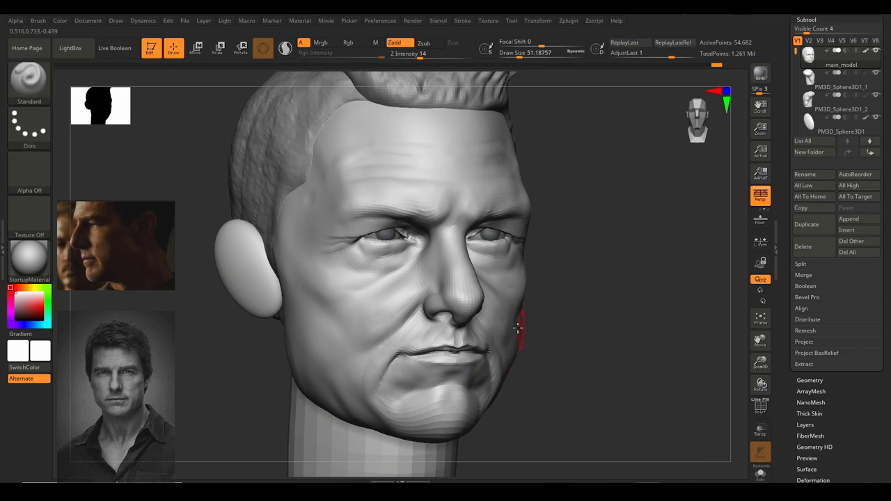
pyautogui.press('shift')
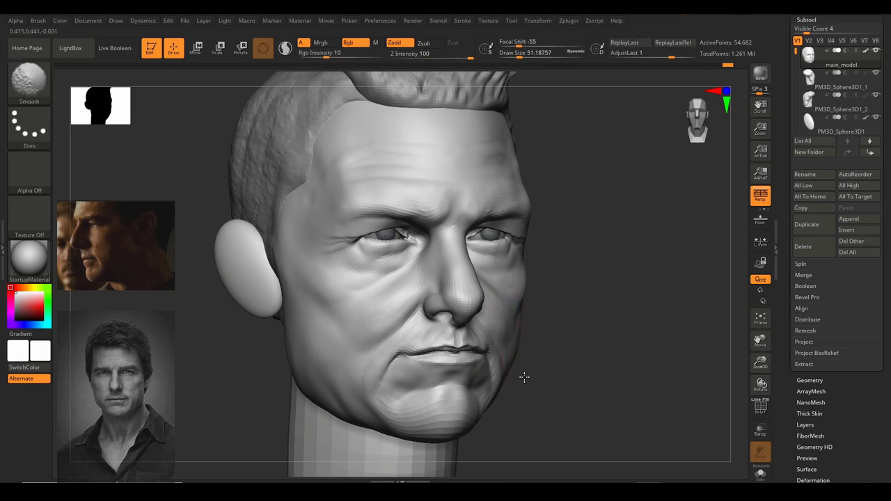
pyautogui.keyDown('shift'); pyautogui.moveTo(389, 302); pyautogui.dragTo(357, 305); pyautogui.keyUp('shift')
pyautogui.keyDown('shift'); pyautogui.moveTo(361, 356); pyautogui.dragTo(377, 373); pyautogui.keyUp('shift')
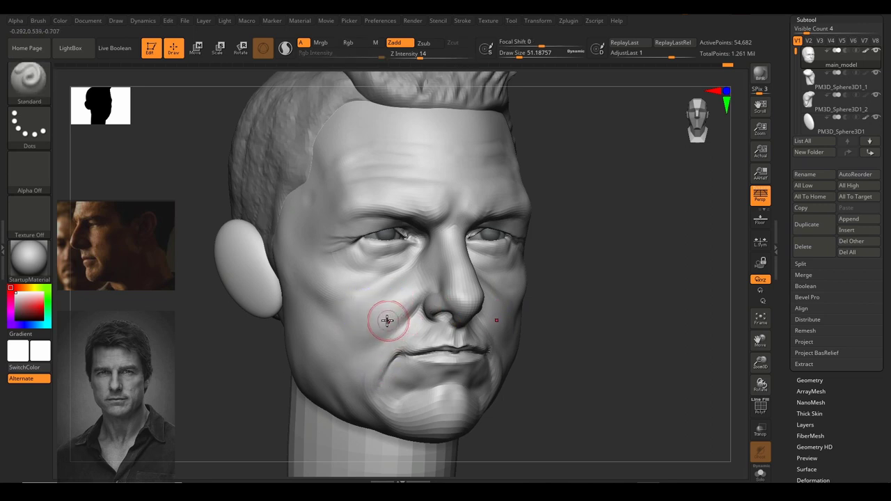
# Build up soft volume beside the nose fold and at the temple with the Standard brush, and smooth down into the cheek.
pyautogui.moveTo(388, 321)
pyautogui.mouseDown()
pyautogui.moveTo(360, 381)
pyautogui.moveTo(392, 326)
pyautogui.mouseUp()
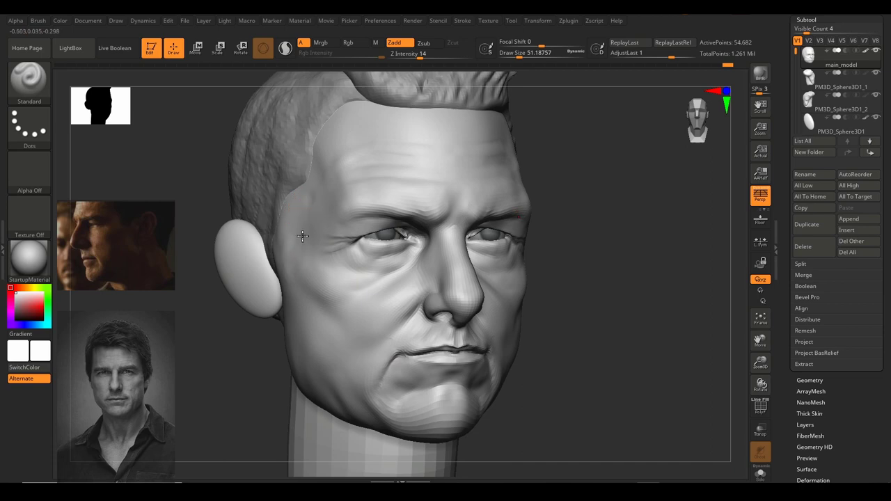
pyautogui.moveTo(303, 236); pyautogui.dragTo(320, 174)
pyautogui.keyDown('shift'); pyautogui.moveTo(300, 240); pyautogui.dragTo(355, 301); pyautogui.keyUp('shift')
pyautogui.keyDown('ctrl'); pyautogui.moveTo(573, 334); pyautogui.dragTo(583, 301, button='right'); pyautogui.keyUp('ctrl')
pyautogui.moveTo(583, 301)
pyautogui.keyDown('shift'); pyautogui.mouseDown()
pyautogui.moveTo(571, 300)
pyautogui.moveTo(603, 332)
pyautogui.moveTo(617, 269)
pyautogui.mouseUp(); pyautogui.keyUp('shift')
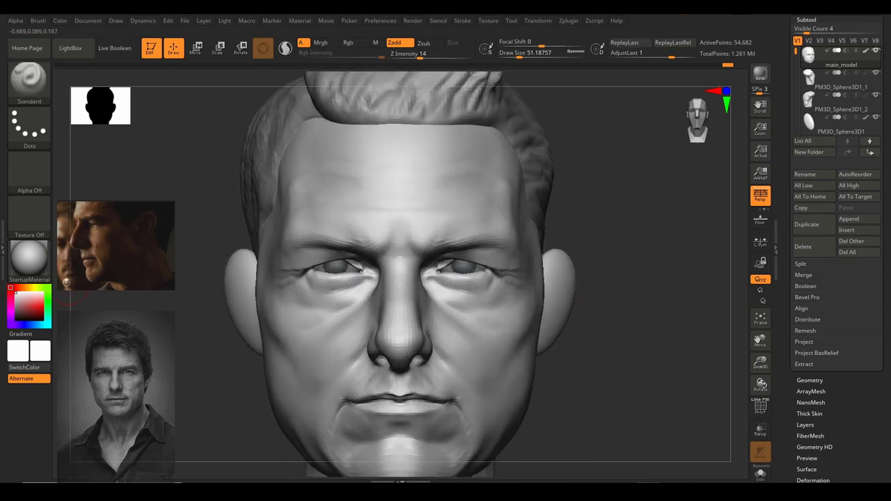
# Change the display material of the model to Blinn.
pyautogui.click(27, 261)
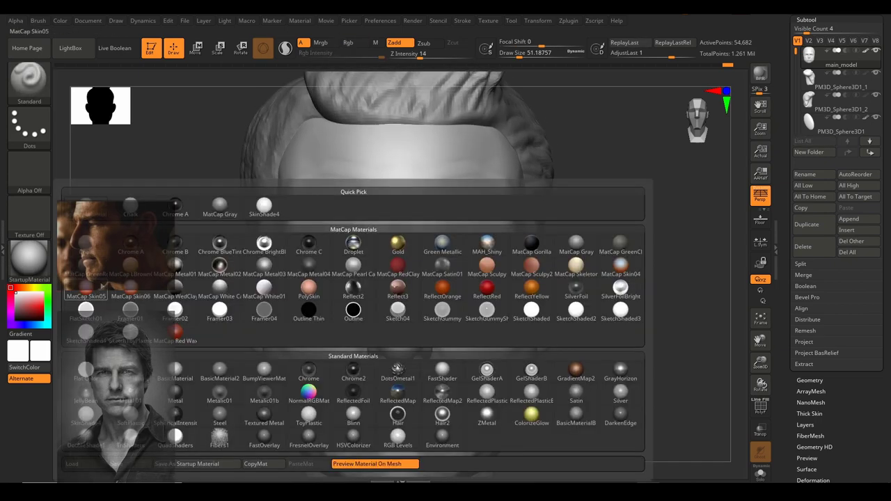
pyautogui.click(21, 272)
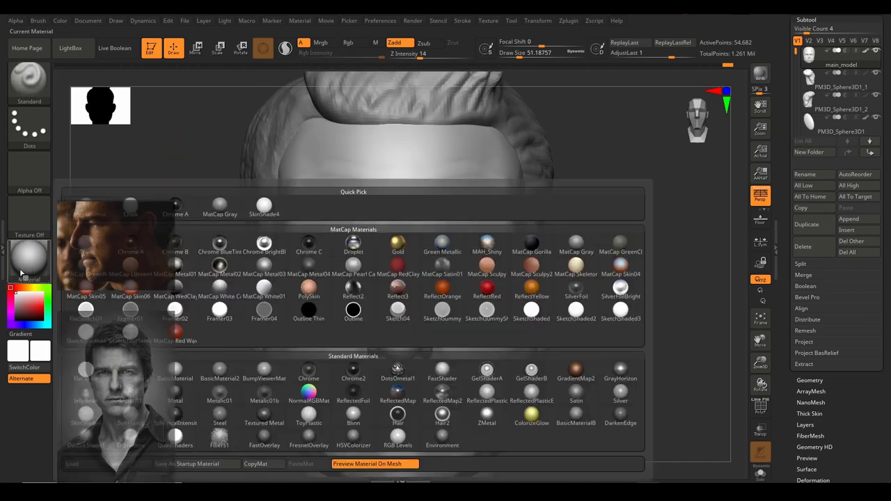
pyautogui.click(354, 418)
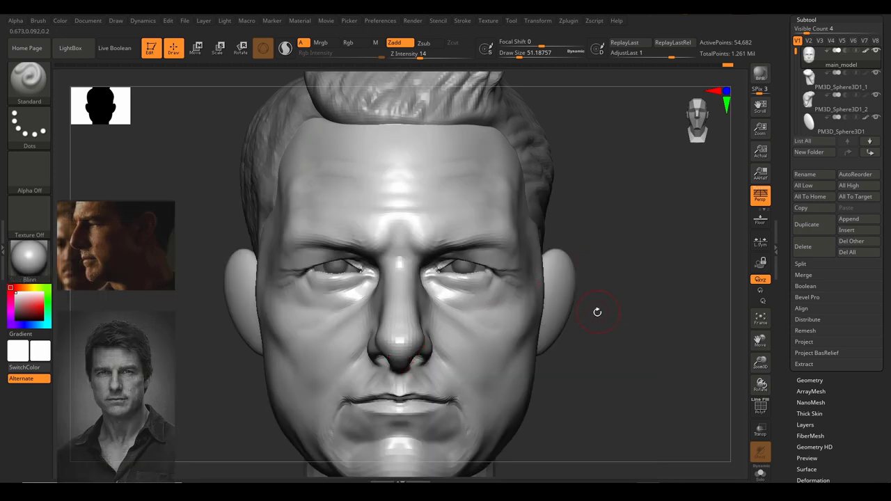
# Refine the cheek surface with ClayBuildup at a draw size of about 39 and smooth the strokes.
pyautogui.moveTo(597, 312)
pyautogui.mouseDown()
pyautogui.moveTo(599, 274)
pyautogui.moveTo(592, 281)
pyautogui.moveTo(601, 311)
pyautogui.moveTo(591, 316)
pyautogui.moveTo(607, 300)
pyautogui.moveTo(617, 302)
pyautogui.mouseUp()
pyautogui.hotkey('ctrl', '1')
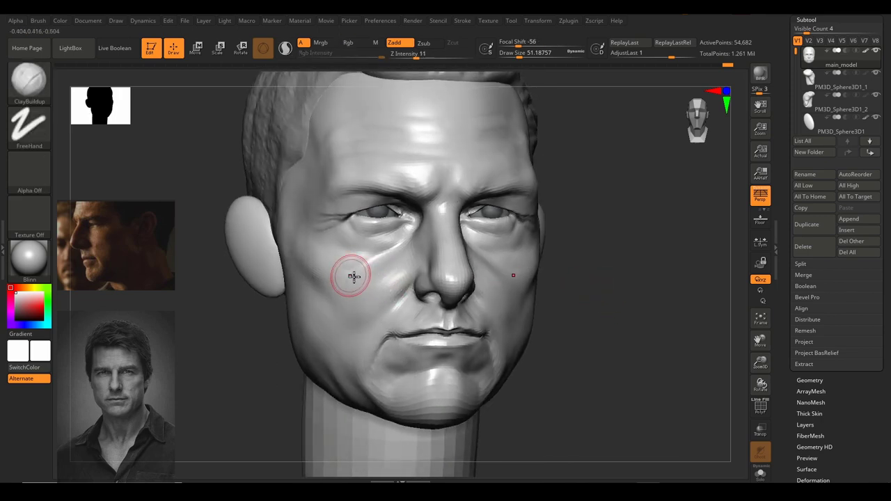
pyautogui.press('s')
pyautogui.moveTo(357, 284); pyautogui.dragTo(354, 286)
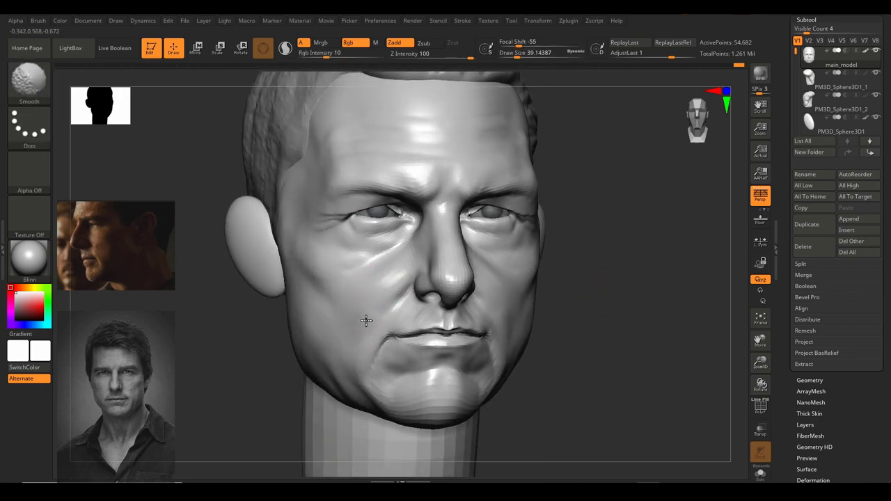
pyautogui.moveTo(676, 323)
pyautogui.mouseDown()
pyautogui.moveTo(641, 320)
pyautogui.moveTo(682, 319)
pyautogui.moveTo(622, 313)
pyautogui.moveTo(631, 335)
pyautogui.moveTo(623, 330)
pyautogui.moveTo(567, 378)
pyautogui.moveTo(689, 388)
pyautogui.moveTo(620, 356)
pyautogui.moveTo(622, 374)
pyautogui.moveTo(727, 286)
pyautogui.mouseUp()
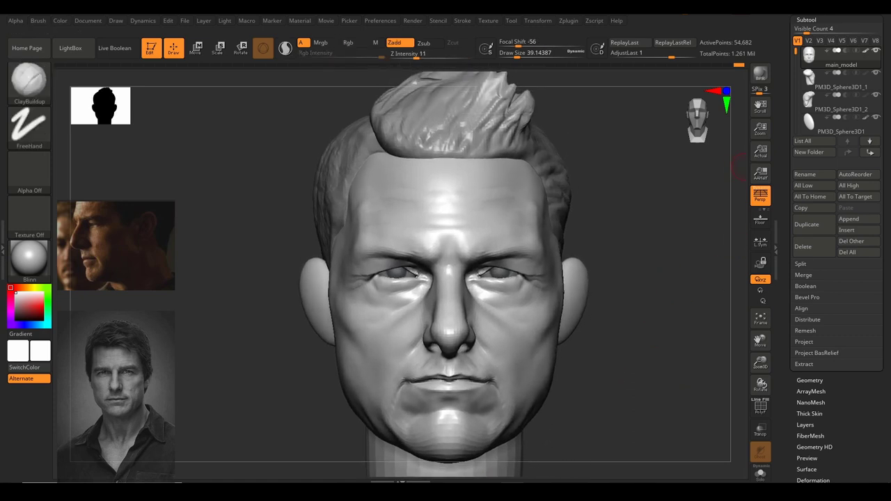
# Sculpt frown creases between the eyebrows with ClayBuildup at a draw size of about 20, smoothing them and undoing the last few strokes.
pyautogui.keyDown('alt'); pyautogui.moveTo(623, 292); pyautogui.dragTo(623, 321); pyautogui.keyUp('alt')
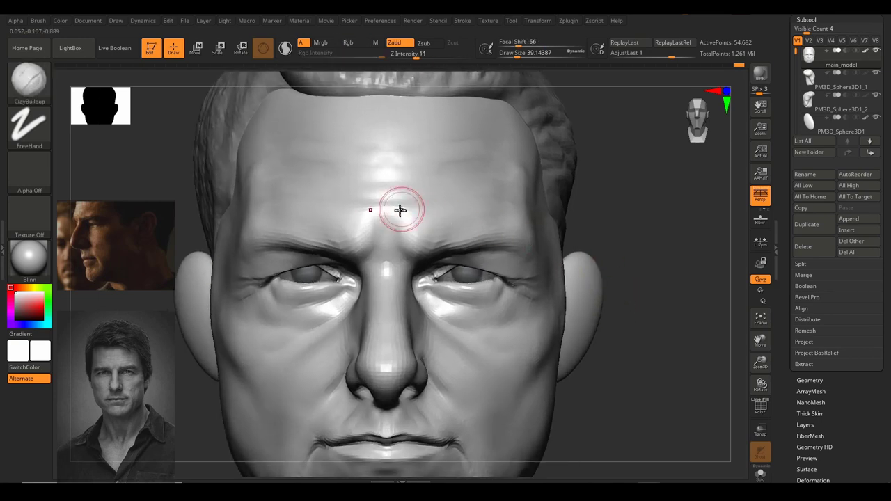
pyautogui.moveTo(381, 235); pyautogui.dragTo(379, 229)
pyautogui.press('shift')
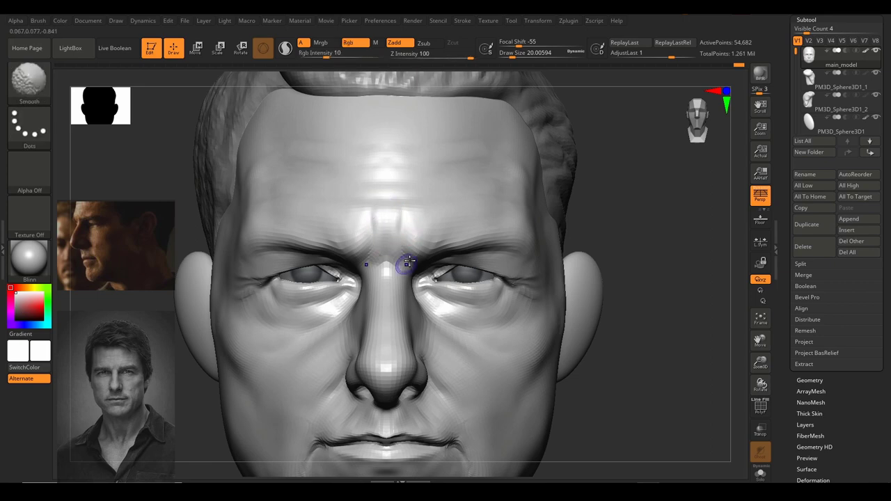
pyautogui.hotkey('ctrl', 'z')
pyautogui.hotkey('ctrl', 'z')
pyautogui.hotkey('ctrl', 'z')
pyautogui.hotkey('ctrl', 'z')
pyautogui.hotkey('ctrl', 'z')
# Refine the frown creases above the brows and smooth their transition into the forehead.
pyautogui.keyDown('ctrl'); pyautogui.moveTo(426, 237); pyautogui.dragTo(418, 216, button='right'); pyautogui.keyUp('ctrl')
pyautogui.moveTo(577, 238); pyautogui.dragTo(601, 245)
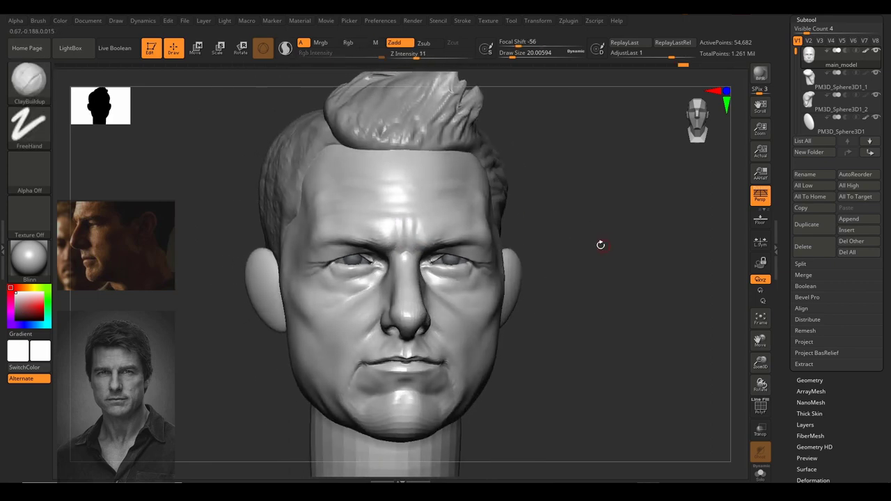
pyautogui.keyDown('ctrl'); pyautogui.moveTo(601, 245); pyautogui.dragTo(615, 249, button='right'); pyautogui.keyUp('ctrl')
pyautogui.moveTo(615, 248); pyautogui.dragTo(588, 218)
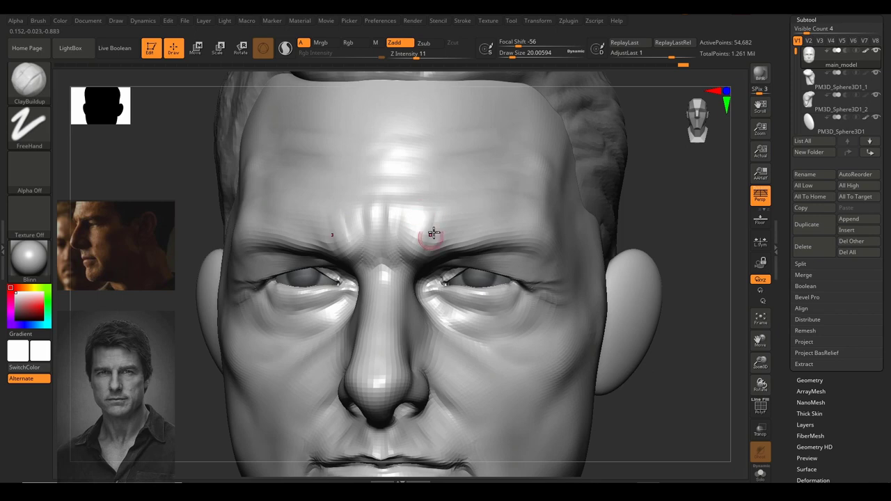
pyautogui.keyDown('shift'); pyautogui.moveTo(445, 202); pyautogui.dragTo(463, 191); pyautogui.keyUp('shift')
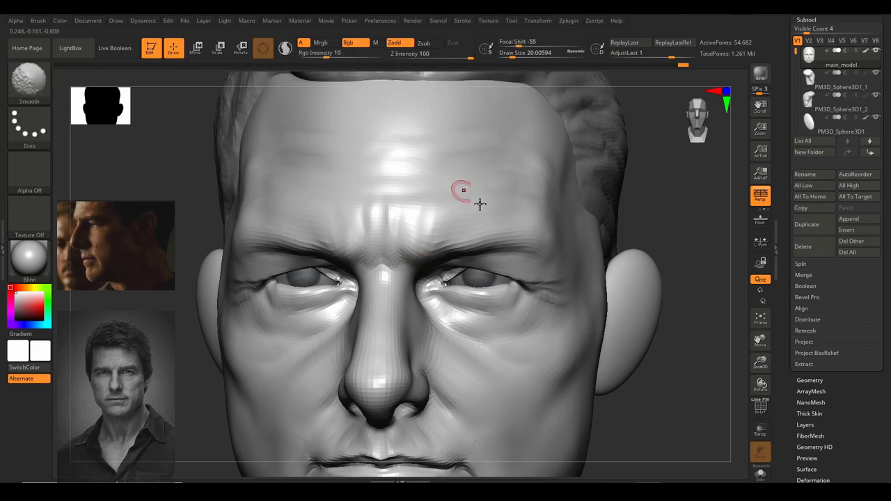
pyautogui.moveTo(657, 313)
pyautogui.keyDown('ctrl'); pyautogui.mouseDown(button='right')
pyautogui.moveTo(656, 241)
pyautogui.moveTo(629, 259)
pyautogui.moveTo(627, 299)
pyautogui.mouseUp(button='right'); pyautogui.keyUp('ctrl')
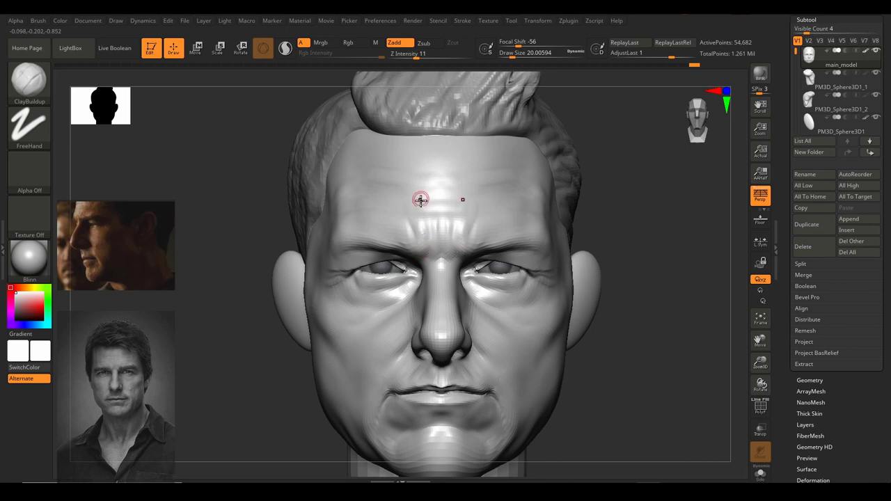
pyautogui.keyDown('shift'); pyautogui.moveTo(421, 200); pyautogui.dragTo(428, 174); pyautogui.keyUp('shift')
pyautogui.moveTo(592, 293)
pyautogui.keyDown('ctrl'); pyautogui.mouseDown(button='right')
pyautogui.moveTo(587, 218)
pyautogui.moveTo(600, 230)
pyautogui.moveTo(589, 224)
pyautogui.mouseUp(button='right'); pyautogui.keyUp('ctrl')
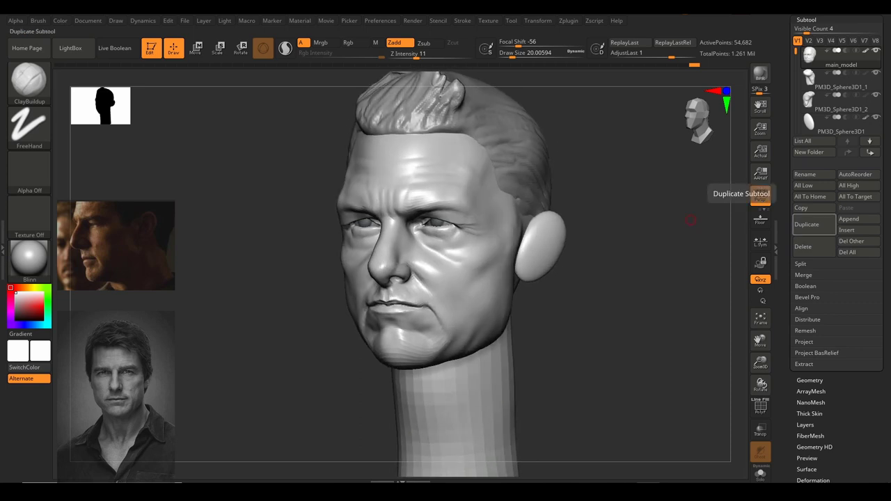
pyautogui.keyDown('shift'); pyautogui.moveTo(612, 238); pyautogui.dragTo(611, 263, button='right'); pyautogui.keyUp('shift')
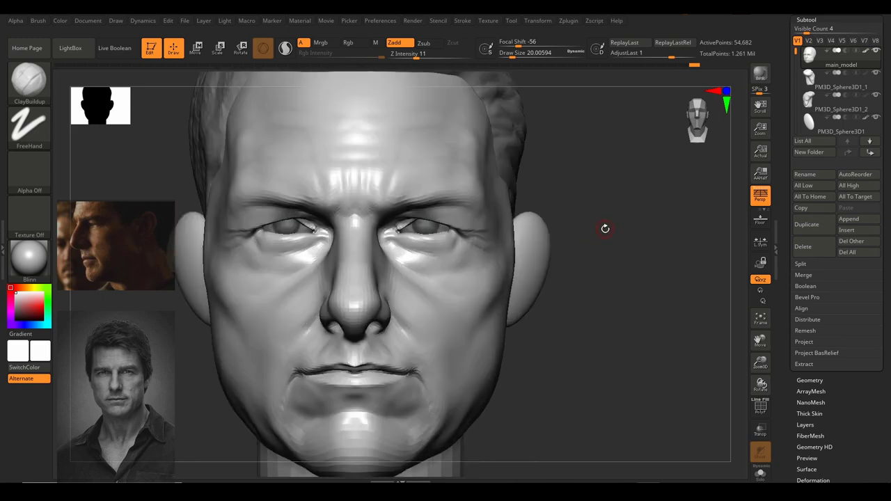
pyautogui.moveTo(591, 304)
pyautogui.keyDown('ctrl'); pyautogui.mouseDown(button='right')
pyautogui.moveTo(587, 267)
pyautogui.moveTo(582, 316)
pyautogui.mouseUp(button='right'); pyautogui.keyUp('ctrl')
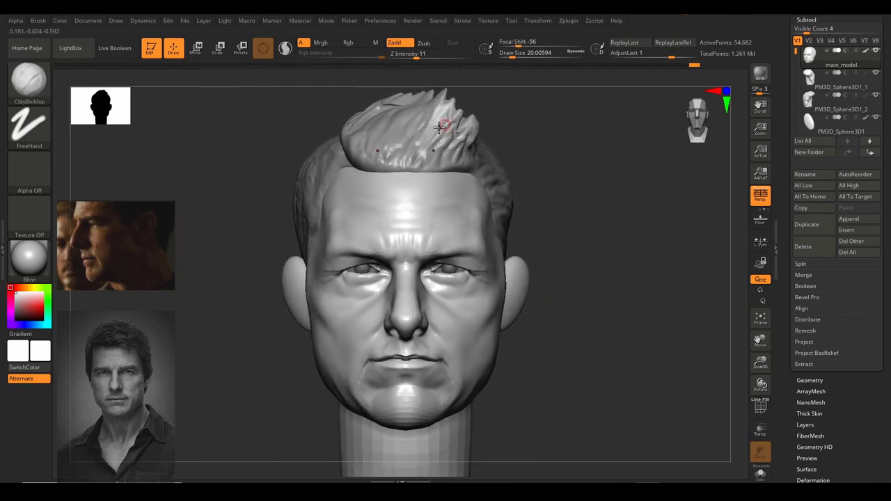
pyautogui.moveTo(559, 188)
pyautogui.mouseDown(button='right')
pyautogui.moveTo(571, 203)
pyautogui.moveTo(551, 212)
pyautogui.moveTo(579, 216)
pyautogui.moveTo(572, 207)
pyautogui.mouseUp(button='right')
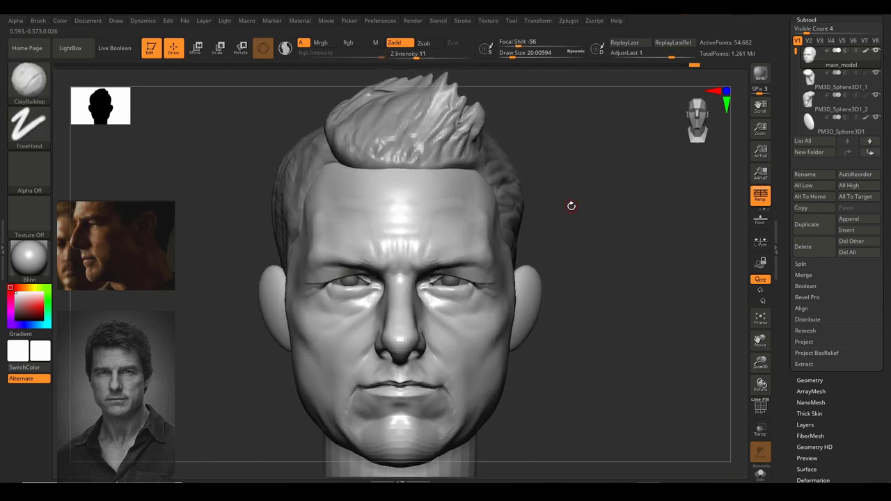
# Make the front hair piece the active subtool and reshape its raised tufts with the Move brush at a draw size of about 163.
pyautogui.keyDown('alt'); pyautogui.click(453, 139); pyautogui.keyUp('alt')
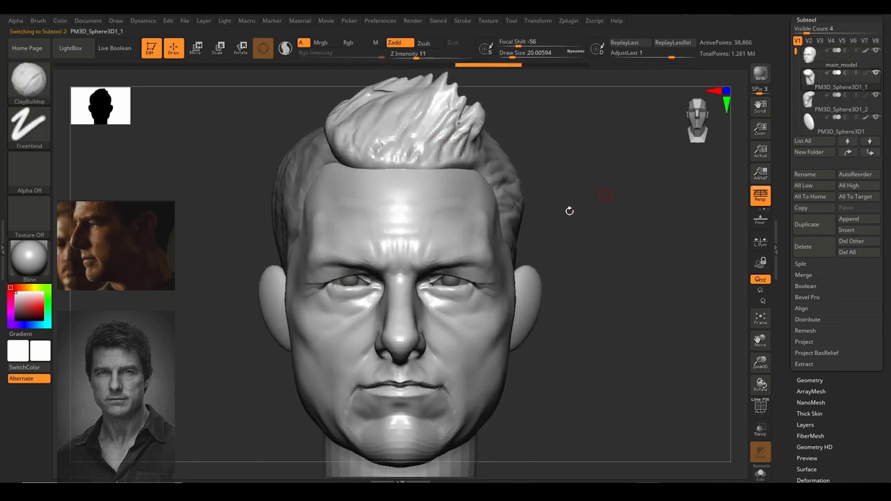
pyautogui.moveTo(607, 229); pyautogui.dragTo(537, 181, button='right')
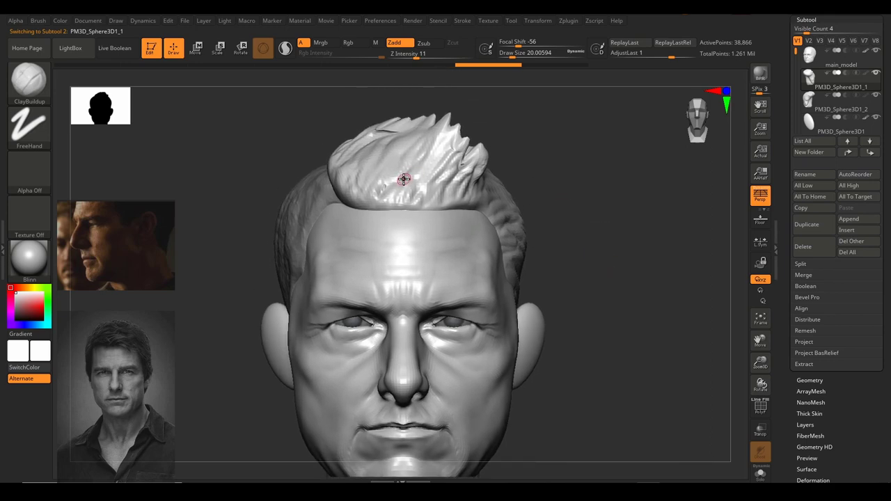
pyautogui.press('b')
pyautogui.press('m')
pyautogui.press('v')
pyautogui.keyDown('ctrl'); pyautogui.moveTo(404, 179); pyautogui.dragTo(387, 179, button='right'); pyautogui.keyUp('ctrl')
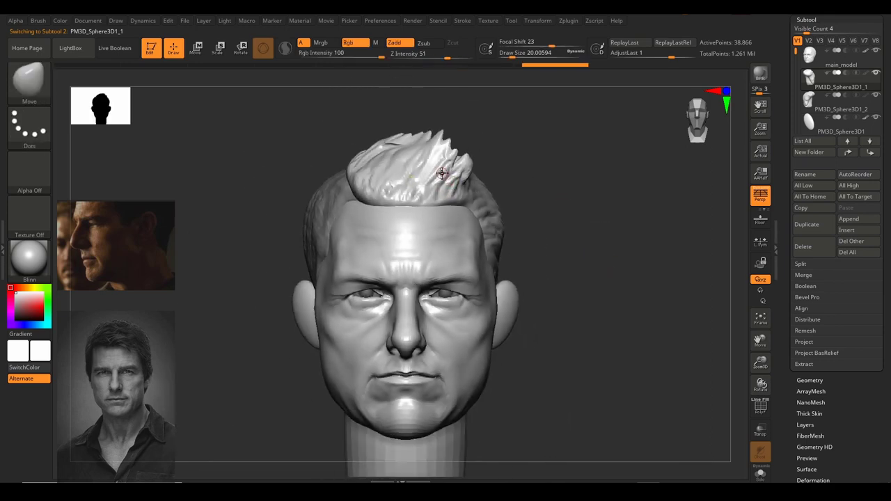
pyautogui.press('s')
pyautogui.moveTo(441, 172)
pyautogui.mouseDown()
pyautogui.moveTo(459, 172)
pyautogui.moveTo(457, 153)
pyautogui.moveTo(450, 157)
pyautogui.mouseUp()
pyautogui.press('s')
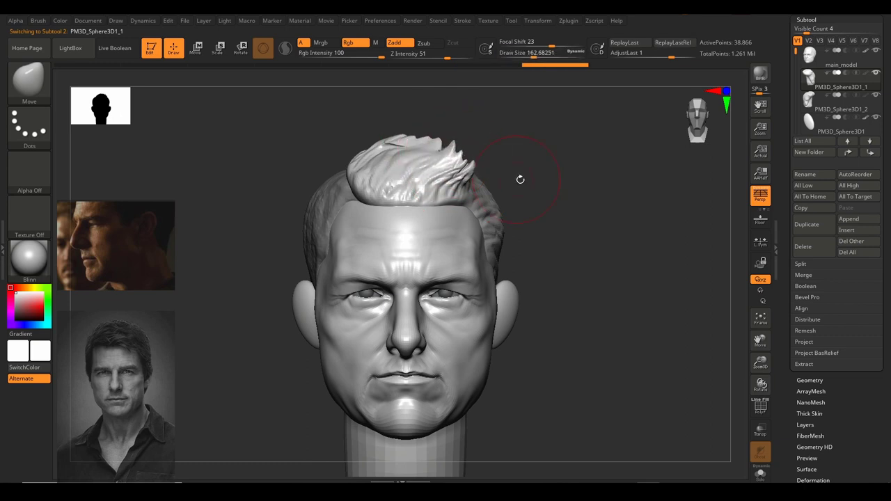
# Push the spiky tips of the front hair into place with the Move brush at a draw size of about 101.
pyautogui.moveTo(520, 179)
pyautogui.mouseDown()
pyautogui.moveTo(454, 169)
pyautogui.moveTo(470, 165)
pyautogui.moveTo(457, 157)
pyautogui.mouseUp()
pyautogui.press('s')
pyautogui.keyDown('alt'); pyautogui.moveTo(498, 182); pyautogui.dragTo(475, 175, button='right'); pyautogui.keyUp('alt')
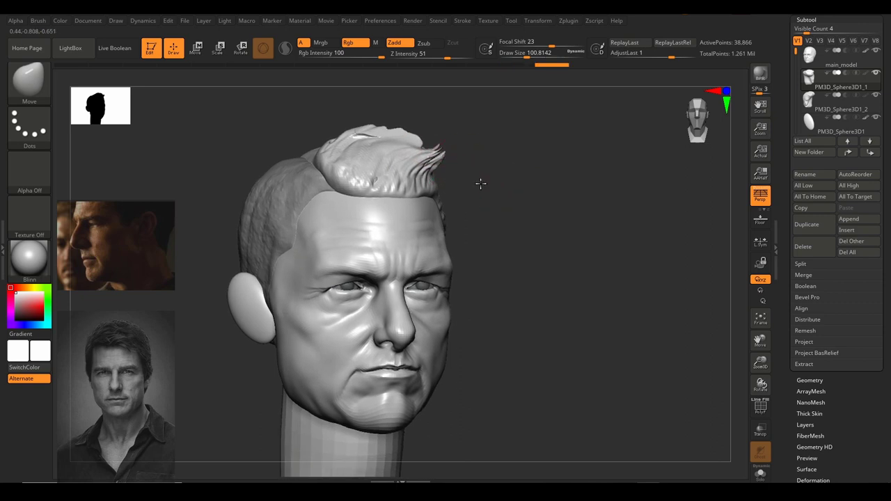
pyautogui.keyDown('shift'); pyautogui.moveTo(480, 183); pyautogui.dragTo(446, 165); pyautogui.keyUp('shift')
# Reshape the top and side volume of the front hair with the Move brush at a draw size of about 187.
pyautogui.press('s')
pyautogui.moveTo(438, 160); pyautogui.dragTo(447, 160)
pyautogui.moveTo(407, 134); pyautogui.dragTo(359, 149)
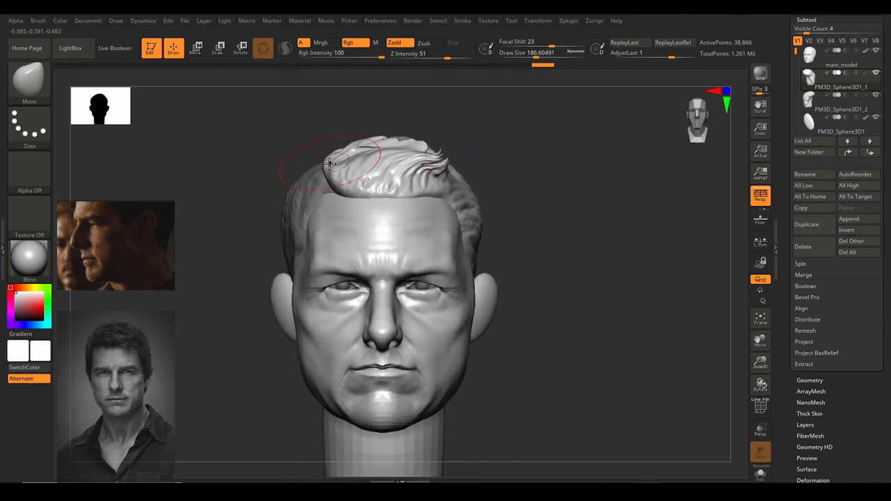
# Refine the top and side contour of the front hair with the Move brush at a draw size of about 177.
pyautogui.press('s')
pyautogui.moveTo(347, 187); pyautogui.dragTo(341, 195)
pyautogui.moveTo(505, 190)
pyautogui.mouseDown()
pyautogui.moveTo(559, 193)
pyautogui.moveTo(475, 197)
pyautogui.moveTo(426, 185)
pyautogui.mouseUp()
pyautogui.moveTo(424, 178); pyautogui.dragTo(420, 184)
pyautogui.moveTo(561, 183); pyautogui.dragTo(585, 182)
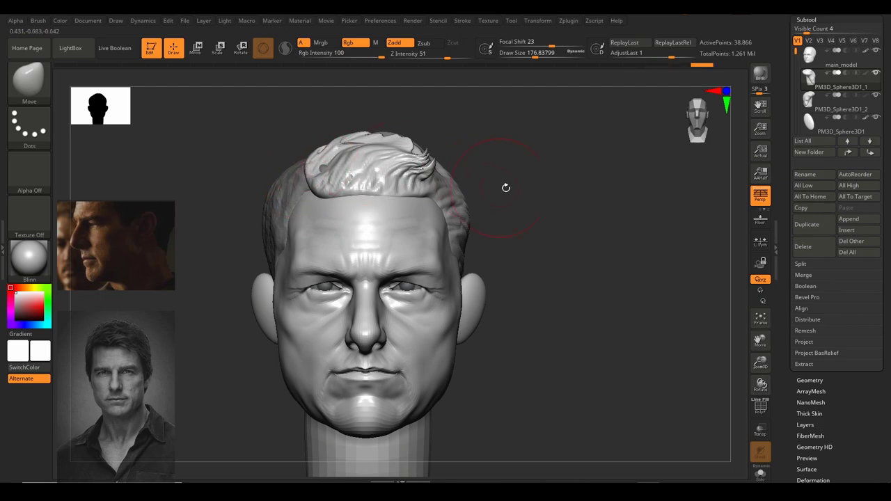
pyautogui.moveTo(506, 188); pyautogui.dragTo(559, 187)
pyautogui.press('s')
pyautogui.moveTo(347, 186); pyautogui.dragTo(335, 187)
pyautogui.moveTo(530, 188)
pyautogui.mouseDown()
pyautogui.moveTo(487, 193)
pyautogui.moveTo(524, 189)
pyautogui.mouseUp()
# Build up the surface at the side of the front hair with the ClayBuildup brush.
pyautogui.press('b')
pyautogui.press('c')
pyautogui.press('b')
pyautogui.press('s')
pyautogui.moveTo(335, 166)
pyautogui.mouseDown()
pyautogui.moveTo(335, 183)
pyautogui.moveTo(338, 161)
pyautogui.mouseUp()
pyautogui.press('s')
# Carve strand grooves into the side of the front hair with the DamStandard brush at a draw size of about 35.
pyautogui.keyDown('ctrl'); pyautogui.moveTo(450, 152); pyautogui.dragTo(487, 232, button='right'); pyautogui.keyUp('ctrl')
pyautogui.press('b')
pyautogui.press('d')
pyautogui.press('s')
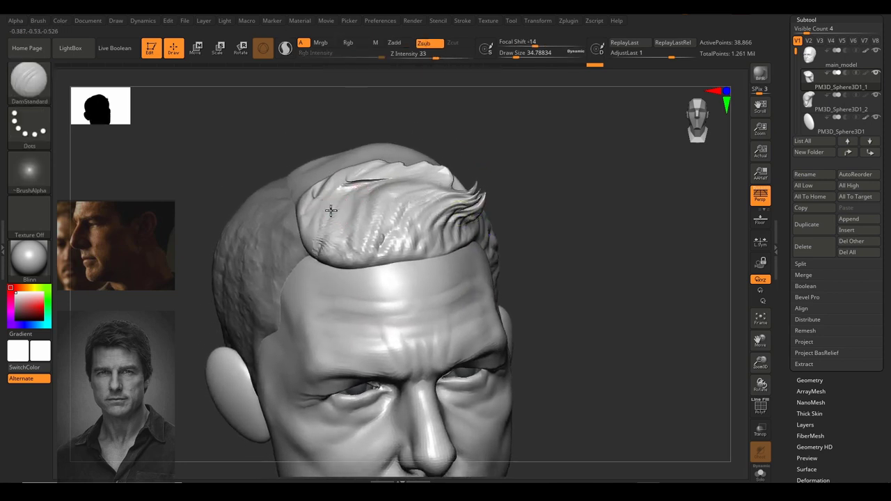
pyautogui.moveTo(331, 210)
pyautogui.mouseDown()
pyautogui.moveTo(317, 253)
pyautogui.moveTo(339, 215)
pyautogui.moveTo(338, 268)
pyautogui.mouseUp()
pyautogui.press('s')
pyautogui.moveTo(568, 201); pyautogui.dragTo(549, 189, button='right')
# Carve strand grooves upward from the front hairline with the DamStandard brush at a draw size of about 44.
pyautogui.moveTo(353, 270); pyautogui.dragTo(378, 228)
pyautogui.moveTo(368, 259); pyautogui.dragTo(382, 230)
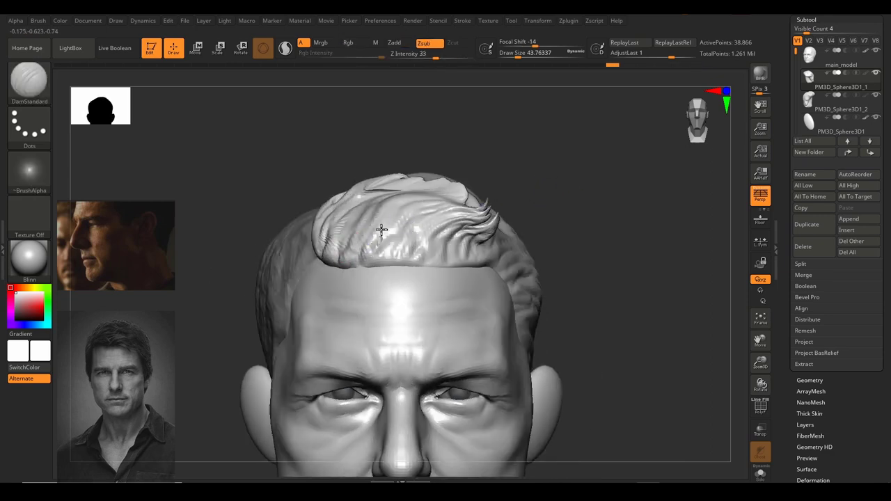
pyautogui.moveTo(383, 270); pyautogui.dragTo(401, 242)
pyautogui.moveTo(392, 268); pyautogui.dragTo(442, 220)
pyautogui.moveTo(422, 269); pyautogui.dragTo(461, 236)
pyautogui.moveTo(447, 266); pyautogui.dragTo(470, 236)
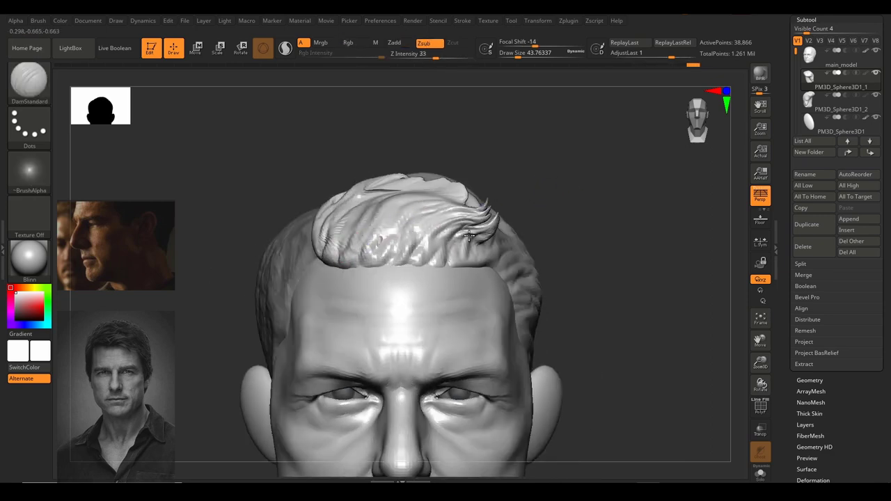
# Soften the strands above the forehead and retouch their grooves with the DamStandard brush at a draw size of about 37.
pyautogui.keyDown('ctrl'); pyautogui.moveTo(506, 227); pyautogui.dragTo(506, 209, button='right'); pyautogui.keyUp('ctrl')
pyautogui.keyDown('alt'); pyautogui.moveTo(506, 209); pyautogui.dragTo(503, 155, button='right'); pyautogui.keyUp('alt')
pyautogui.keyDown('shift'); pyautogui.moveTo(385, 195); pyautogui.dragTo(481, 174); pyautogui.keyUp('shift')
pyautogui.keyDown('ctrl'); pyautogui.moveTo(480, 174); pyautogui.dragTo(480, 183, button='right'); pyautogui.keyUp('ctrl')
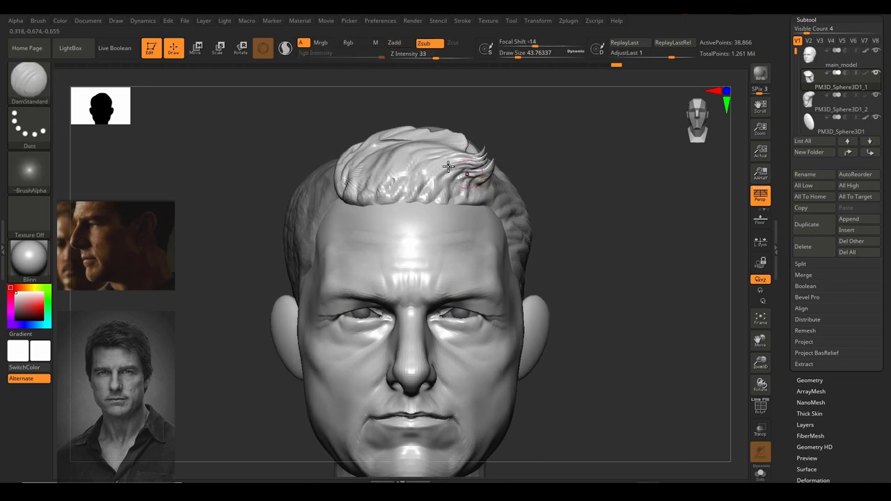
pyautogui.keyDown('ctrl'); pyautogui.moveTo(385, 200); pyautogui.dragTo(412, 192); pyautogui.keyUp('ctrl')
pyautogui.keyDown('ctrl'); pyautogui.click(477, 172); pyautogui.keyUp('ctrl')
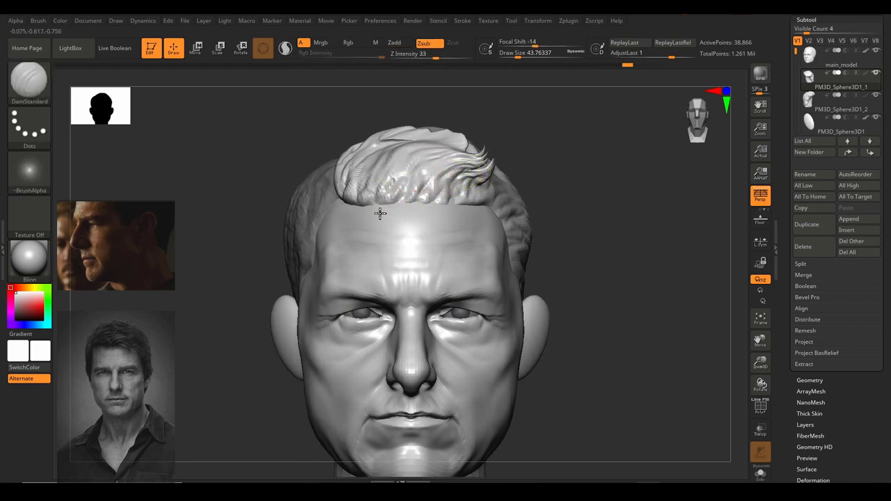
pyautogui.moveTo(478, 193)
pyautogui.keyDown('shift'); pyautogui.mouseDown()
pyautogui.moveTo(503, 203)
pyautogui.moveTo(485, 175)
pyautogui.mouseUp(); pyautogui.keyUp('shift')
pyautogui.press('s')
pyautogui.moveTo(429, 189); pyautogui.dragTo(425, 190)
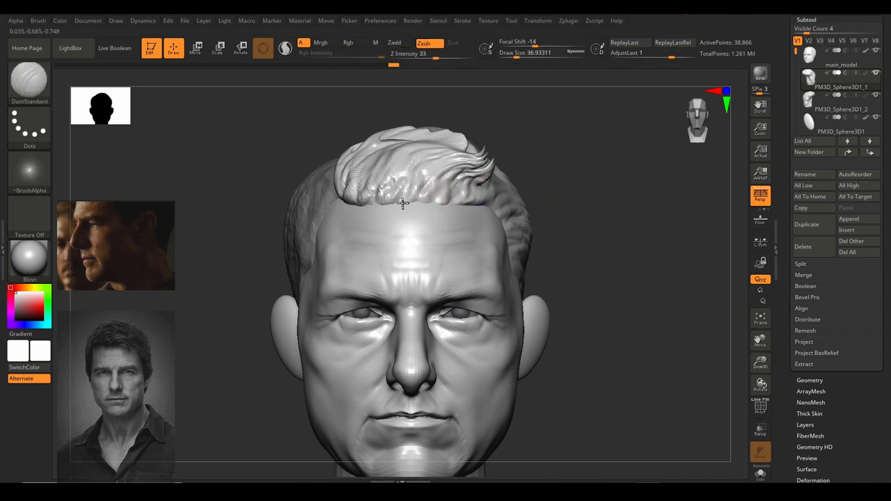
# Gather the spiky side tips of the front hair with the Move brush at a draw size of about 65.
pyautogui.press('b')
pyautogui.press('m')
pyautogui.press('v')
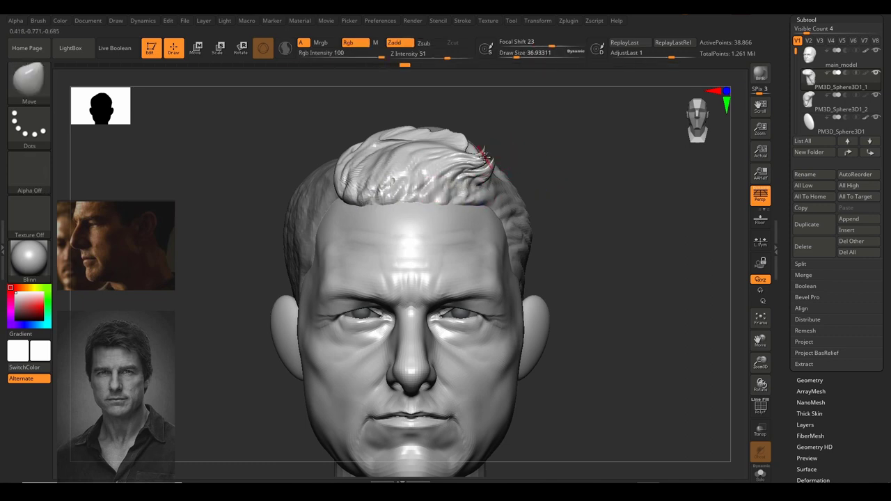
pyautogui.press('f')
pyautogui.press('f')
pyautogui.moveTo(457, 119)
pyautogui.mouseDown()
pyautogui.moveTo(482, 133)
pyautogui.moveTo(494, 121)
pyautogui.mouseUp()
pyautogui.press('s')
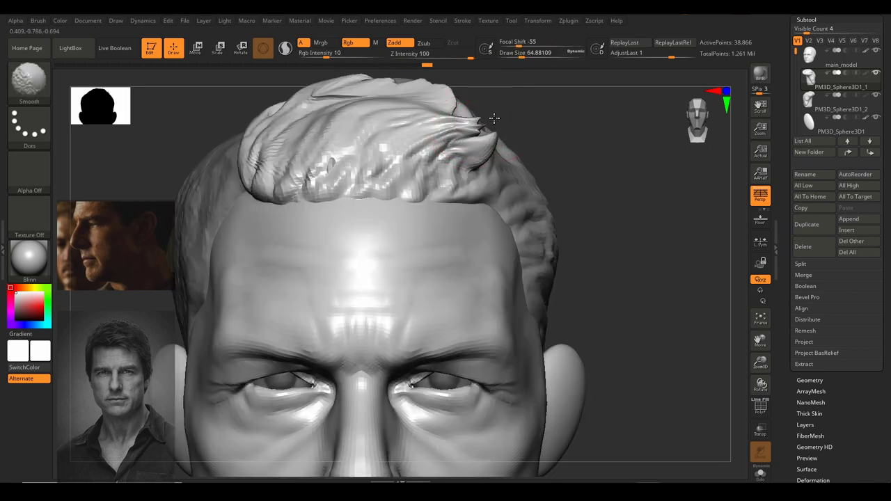
# Adjust the overall outline of the front hair with the Move brush at a draw size of about 136.
pyautogui.keyDown('ctrl'); pyautogui.moveTo(496, 124); pyautogui.dragTo(556, 148, button='right'); pyautogui.keyUp('ctrl')
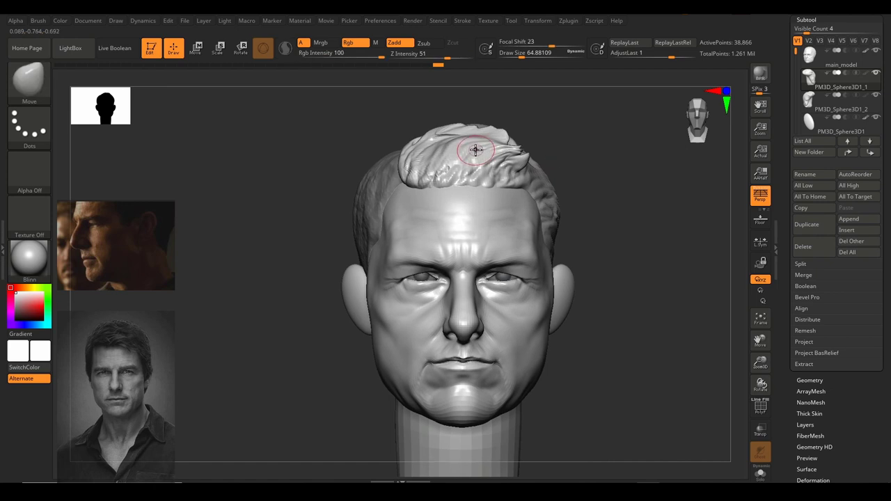
pyautogui.press('s')
pyautogui.moveTo(476, 149); pyautogui.dragTo(485, 150)
pyautogui.press('s')
pyautogui.moveTo(401, 168); pyautogui.dragTo(401, 168)
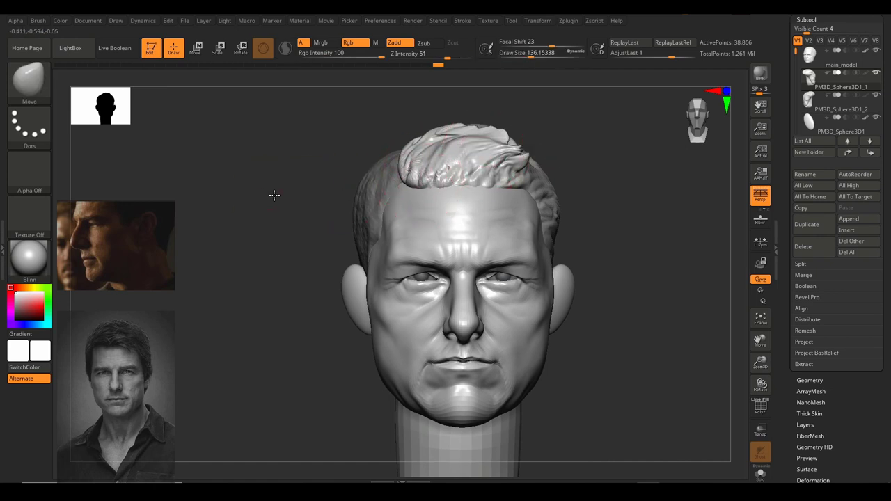
pyautogui.moveTo(274, 197); pyautogui.dragTo(308, 179)
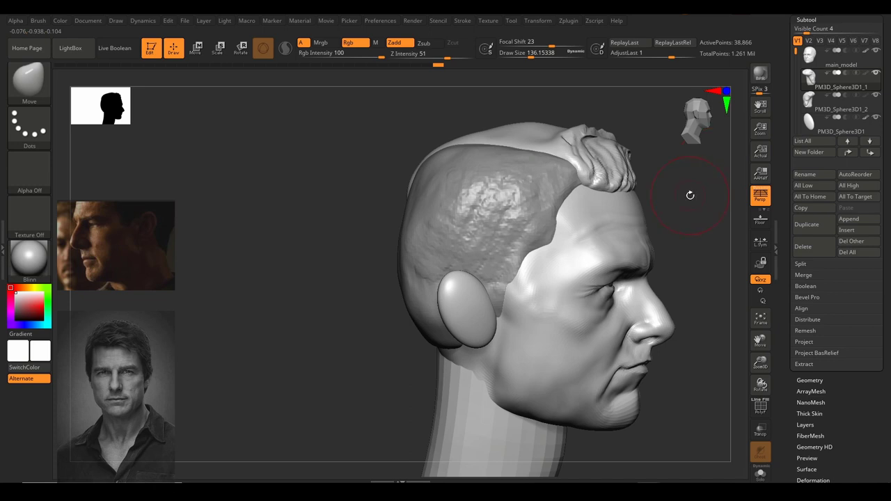
pyautogui.moveTo(690, 195); pyautogui.dragTo(527, 229)
pyautogui.moveTo(489, 226); pyautogui.dragTo(468, 214, button='right')
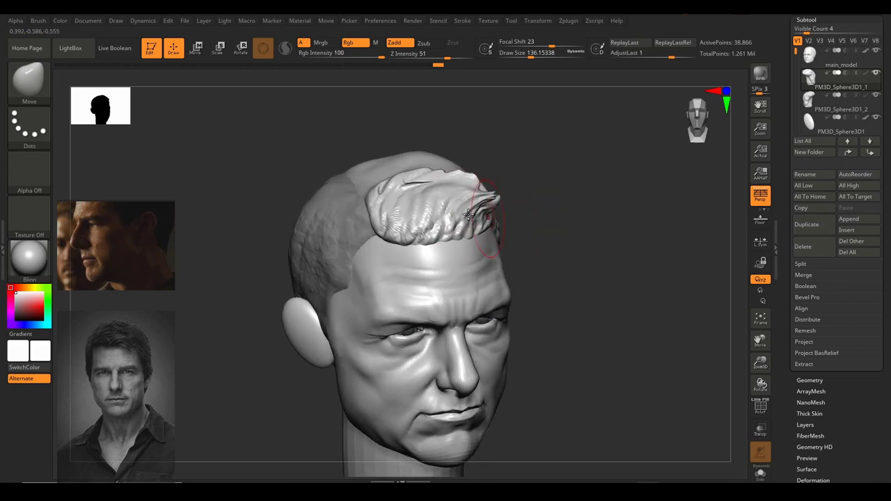
# Switch to the Standard brush and examine the front hair's shape from the side and front.
pyautogui.click(38, 78)
pyautogui.click(485, 91)
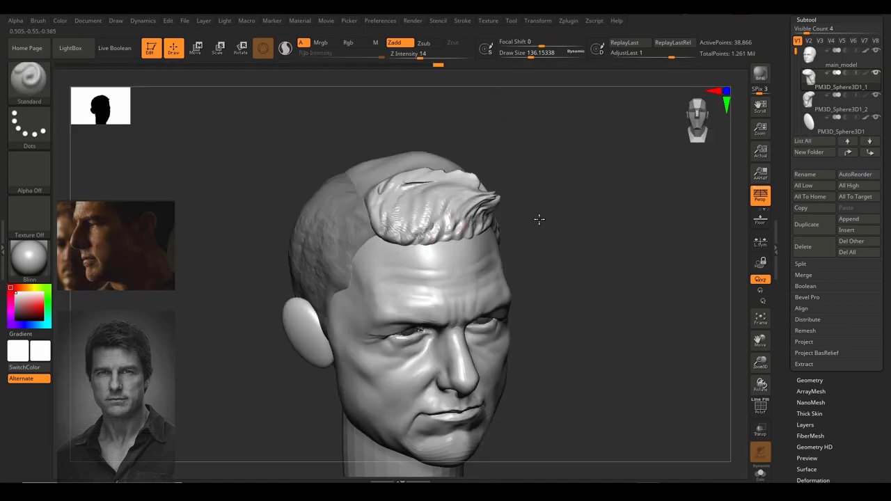
pyautogui.moveTo(539, 220); pyautogui.dragTo(425, 230)
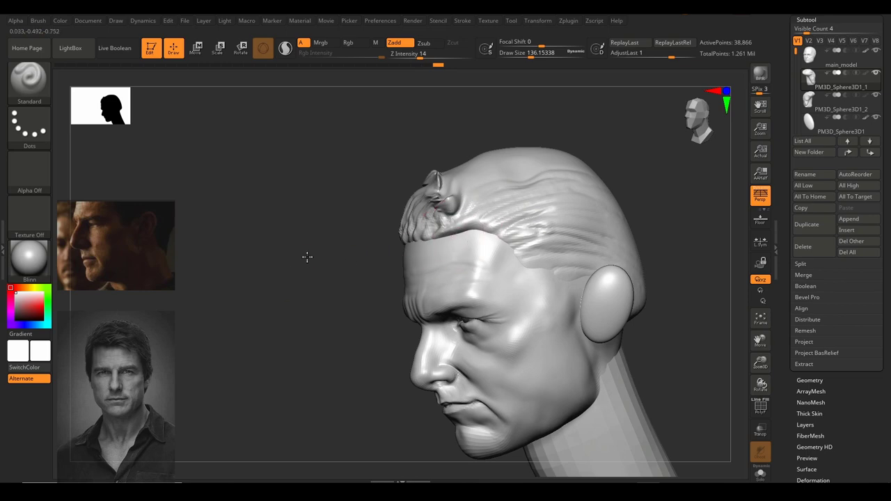
pyautogui.moveTo(307, 257)
pyautogui.mouseDown()
pyautogui.moveTo(550, 240)
pyautogui.moveTo(334, 244)
pyautogui.moveTo(567, 224)
pyautogui.moveTo(508, 201)
pyautogui.mouseUp()
pyautogui.moveTo(536, 232)
pyautogui.mouseDown()
pyautogui.moveTo(595, 213)
pyautogui.moveTo(620, 193)
pyautogui.moveTo(586, 201)
pyautogui.mouseUp()
pyautogui.keyDown('alt'); pyautogui.moveTo(587, 201); pyautogui.dragTo(558, 188, button='right'); pyautogui.keyUp('alt')
pyautogui.moveTo(557, 189)
pyautogui.keyDown('ctrl'); pyautogui.mouseDown(button='right')
pyautogui.moveTo(548, 178)
pyautogui.moveTo(482, 199)
pyautogui.mouseUp(button='right'); pyautogui.keyUp('ctrl')
pyautogui.moveTo(482, 200)
pyautogui.keyDown('alt'); pyautogui.mouseDown(button='right')
pyautogui.moveTo(464, 215)
pyautogui.moveTo(509, 219)
pyautogui.mouseUp(button='right'); pyautogui.keyUp('alt')
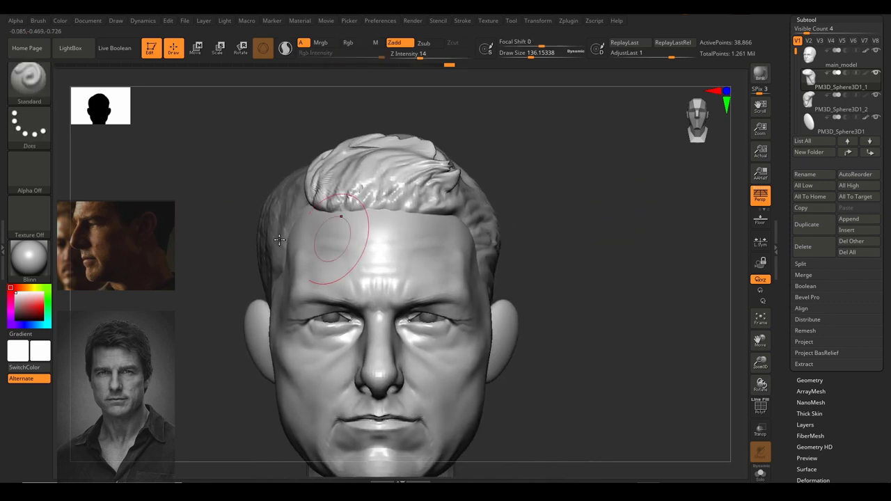
# Make the short side hair the active subtool and carve strands at the temple with the DamStandard brush at a draw size of about 44.
pyautogui.keyDown('alt'); pyautogui.click(278, 205); pyautogui.keyUp('alt')
pyautogui.keyDown('alt'); pyautogui.moveTo(681, 270); pyautogui.dragTo(683, 233); pyautogui.keyUp('alt')
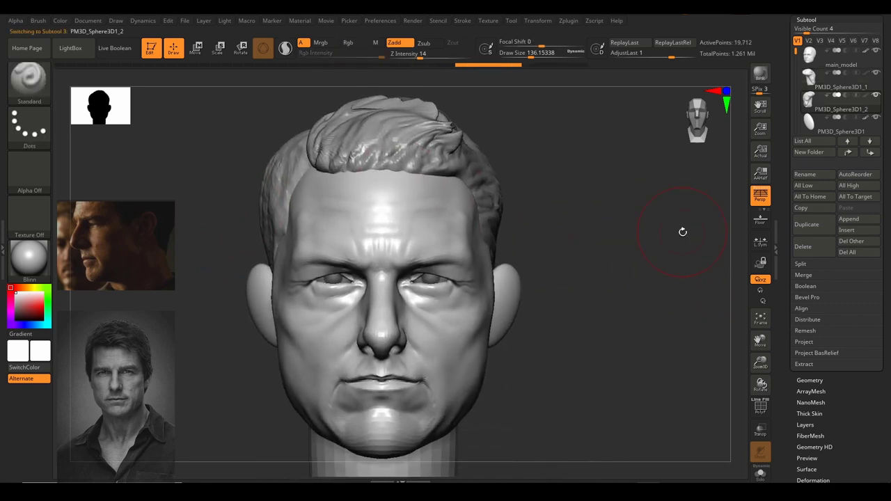
pyautogui.moveTo(608, 260); pyautogui.dragTo(650, 243)
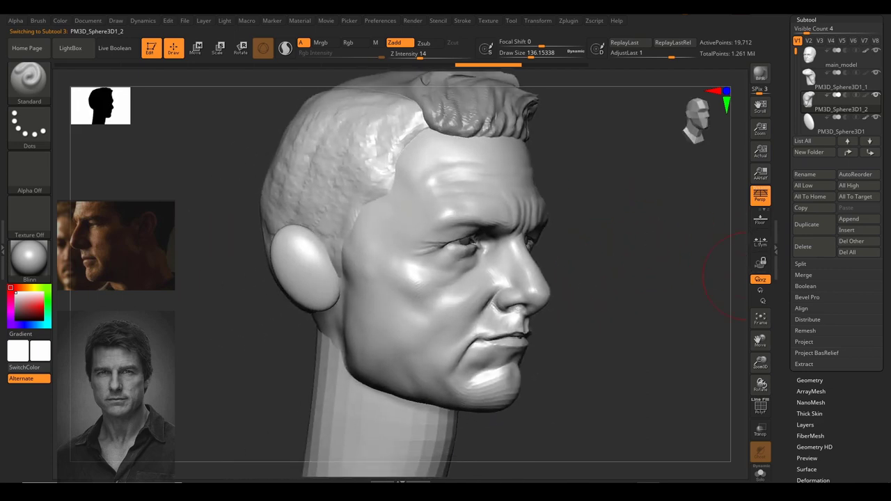
pyautogui.moveTo(610, 216)
pyautogui.mouseDown()
pyautogui.moveTo(641, 221)
pyautogui.moveTo(435, 226)
pyautogui.moveTo(582, 224)
pyautogui.moveTo(595, 257)
pyautogui.mouseUp()
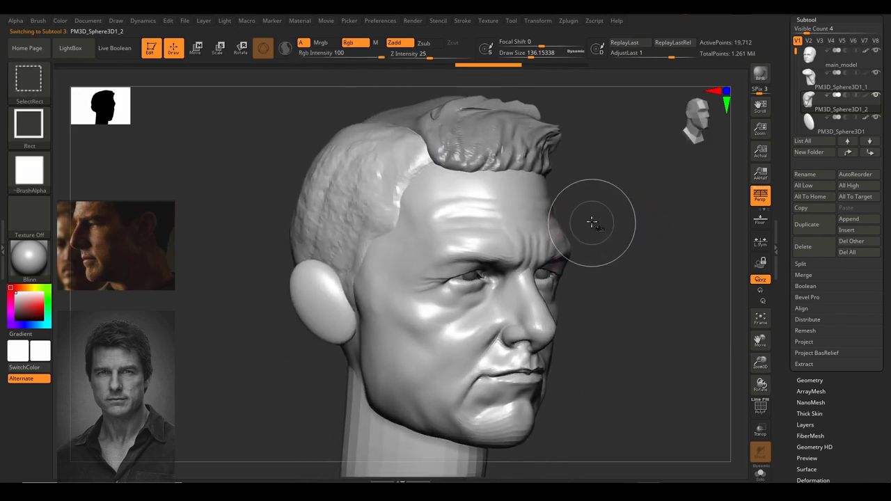
pyautogui.press('b')
pyautogui.press('d')
pyautogui.press('s')
pyautogui.moveTo(629, 206); pyautogui.dragTo(659, 215)
pyautogui.press('s')
pyautogui.moveTo(396, 182)
pyautogui.mouseDown()
pyautogui.moveTo(382, 185)
pyautogui.moveTo(387, 204)
pyautogui.moveTo(355, 226)
pyautogui.mouseUp()
pyautogui.moveTo(414, 194)
pyautogui.mouseDown()
pyautogui.moveTo(340, 246)
pyautogui.moveTo(356, 255)
pyautogui.mouseUp()
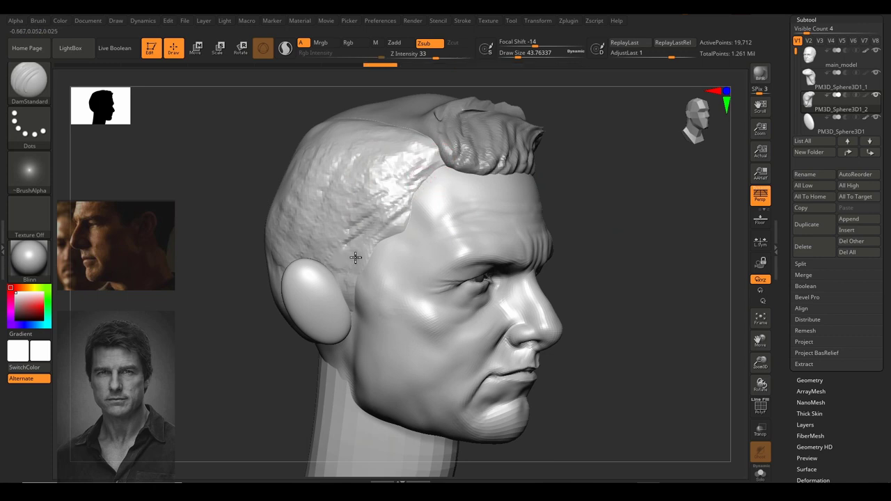
# Extend the DamStandard strand grooves from the temple hairline back and down toward the ear.
pyautogui.moveTo(397, 224); pyautogui.dragTo(367, 259)
pyautogui.moveTo(385, 217); pyautogui.dragTo(353, 245)
pyautogui.moveTo(400, 196)
pyautogui.mouseDown()
pyautogui.moveTo(324, 269)
pyautogui.moveTo(341, 234)
pyautogui.mouseUp()
pyautogui.moveTo(427, 158); pyautogui.dragTo(319, 203)
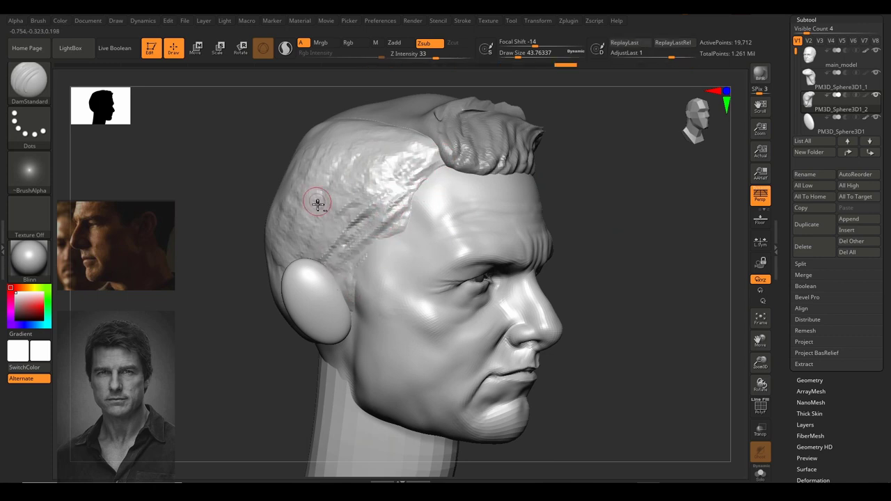
pyautogui.moveTo(397, 176)
pyautogui.mouseDown()
pyautogui.moveTo(350, 252)
pyautogui.moveTo(352, 274)
pyautogui.mouseUp()
pyautogui.moveTo(412, 217); pyautogui.dragTo(366, 248)
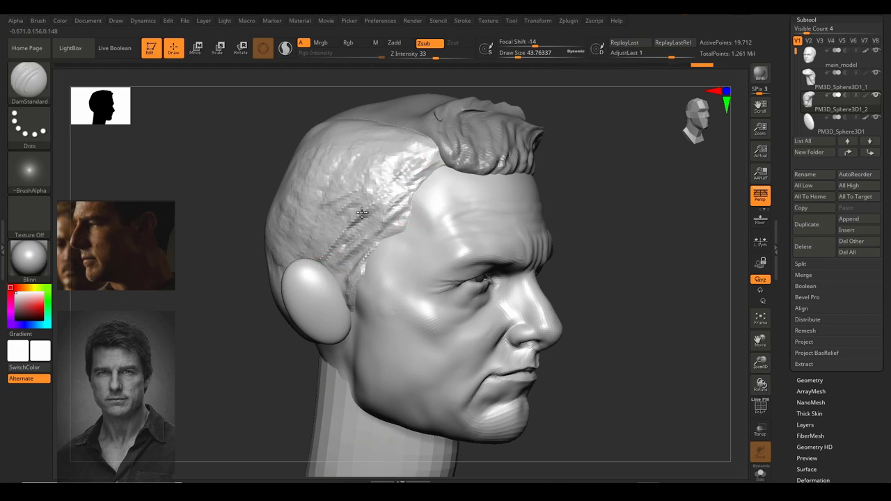
# Carve further strand grooves across the upper side hair, from beside the front tuft back above the ear.
pyautogui.moveTo(420, 155); pyautogui.dragTo(360, 181)
pyautogui.moveTo(421, 139); pyautogui.dragTo(314, 196)
pyautogui.moveTo(375, 169); pyautogui.dragTo(311, 244)
pyautogui.moveTo(357, 211); pyautogui.dragTo(326, 241)
# Make the top hair piece the active subtool and extend its opposite temple edge toward the ear with DamStandard strokes.
pyautogui.moveTo(644, 218)
pyautogui.mouseDown()
pyautogui.moveTo(571, 195)
pyautogui.moveTo(587, 199)
pyautogui.moveTo(509, 216)
pyautogui.moveTo(578, 215)
pyautogui.moveTo(570, 209)
pyautogui.mouseUp()
pyautogui.keyDown('alt'); pyautogui.click(452, 193); pyautogui.keyUp('alt')
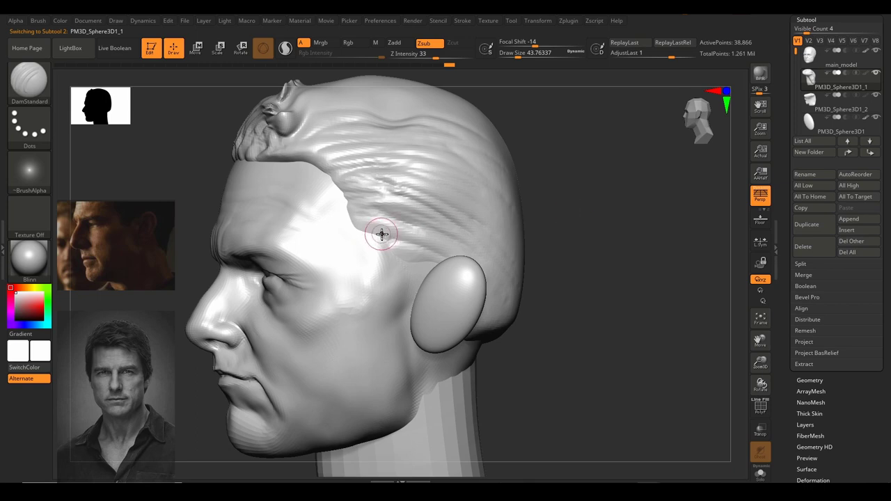
pyautogui.moveTo(381, 235); pyautogui.dragTo(396, 264)
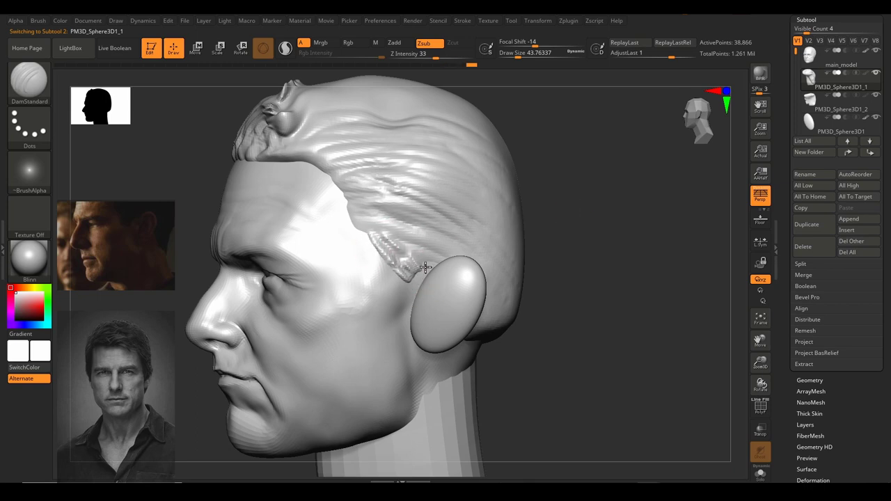
pyautogui.moveTo(355, 237); pyautogui.dragTo(396, 275)
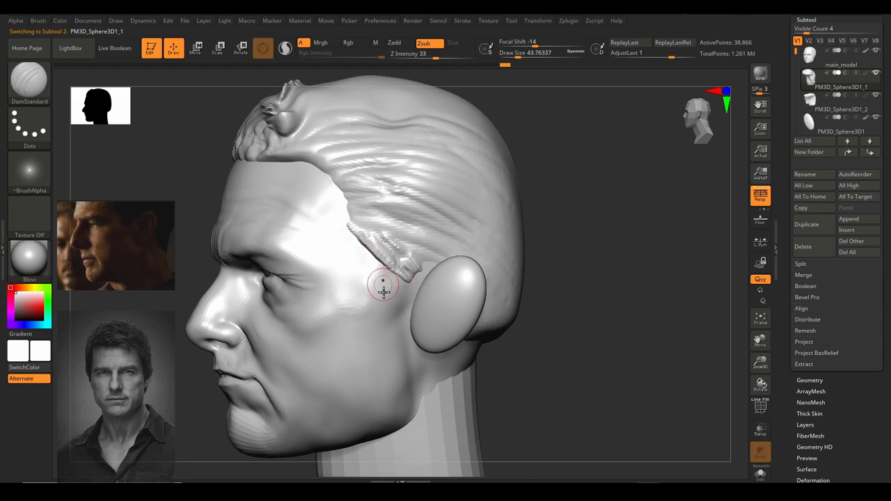
pyautogui.moveTo(555, 216); pyautogui.dragTo(526, 215)
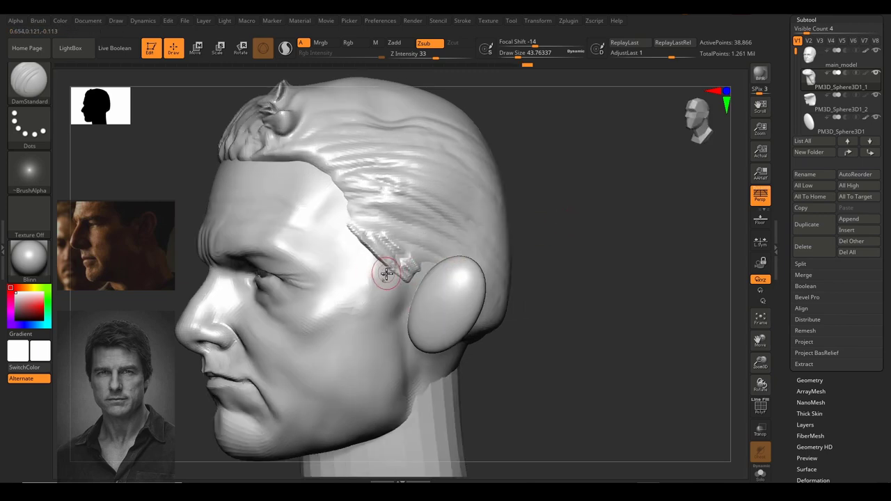
# Build up a pointed sideburn in front of the ear with the Standard brush at a draw size of about 83.
pyautogui.click(20, 74)
pyautogui.click(487, 89)
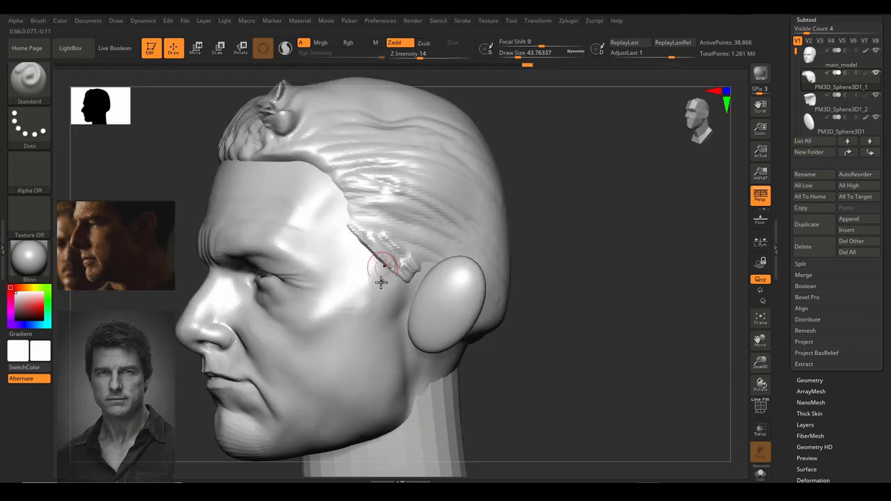
pyautogui.press('s')
pyautogui.moveTo(387, 279); pyautogui.dragTo(388, 289)
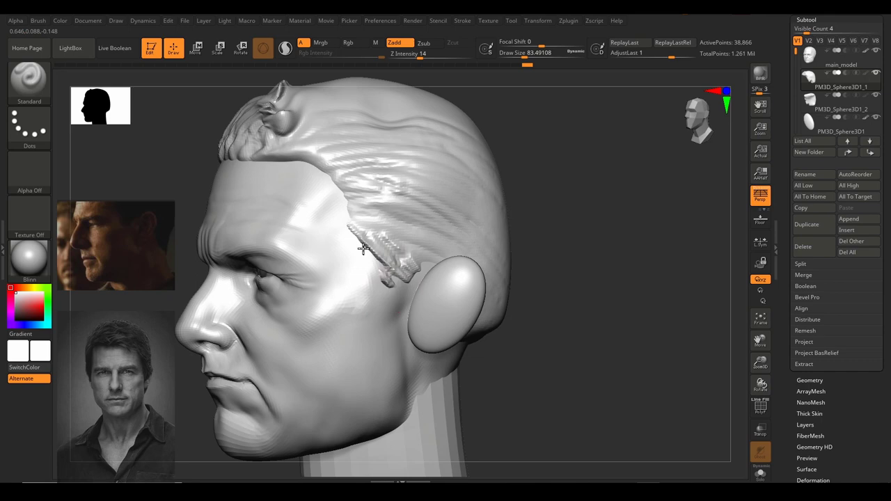
pyautogui.moveTo(363, 249)
pyautogui.mouseDown()
pyautogui.moveTo(387, 284)
pyautogui.moveTo(390, 242)
pyautogui.moveTo(420, 264)
pyautogui.mouseUp()
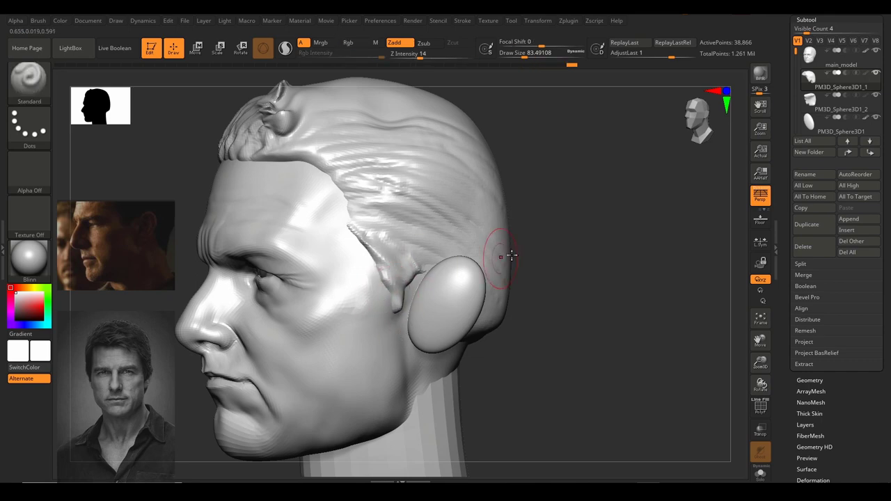
pyautogui.moveTo(559, 252); pyautogui.dragTo(532, 255)
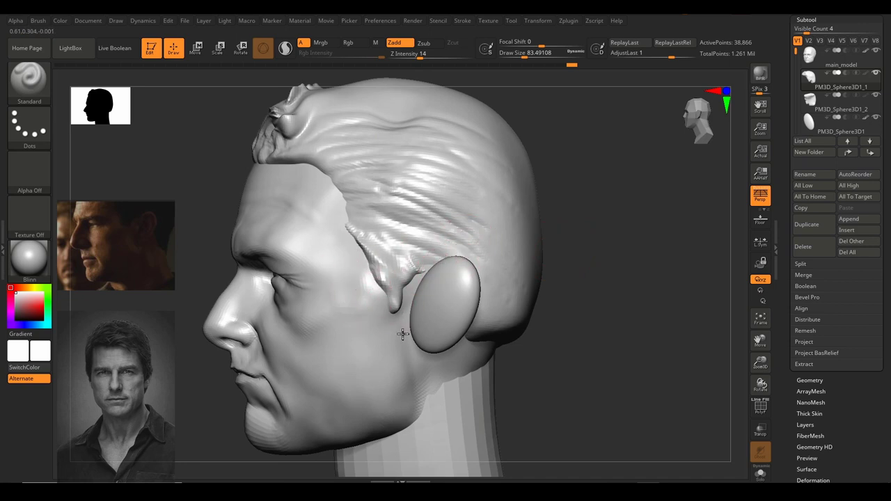
# Undo the last Standard stroke and lengthen the sideburn with the Move brush at a draw size of about 59.
pyautogui.moveTo(450, 249)
pyautogui.mouseDown()
pyautogui.moveTo(399, 261)
pyautogui.moveTo(414, 286)
pyautogui.mouseUp()
pyautogui.hotkey('ctrl', 'z')
pyautogui.press('b')
pyautogui.press('m')
pyautogui.press('v')
pyautogui.press('s')
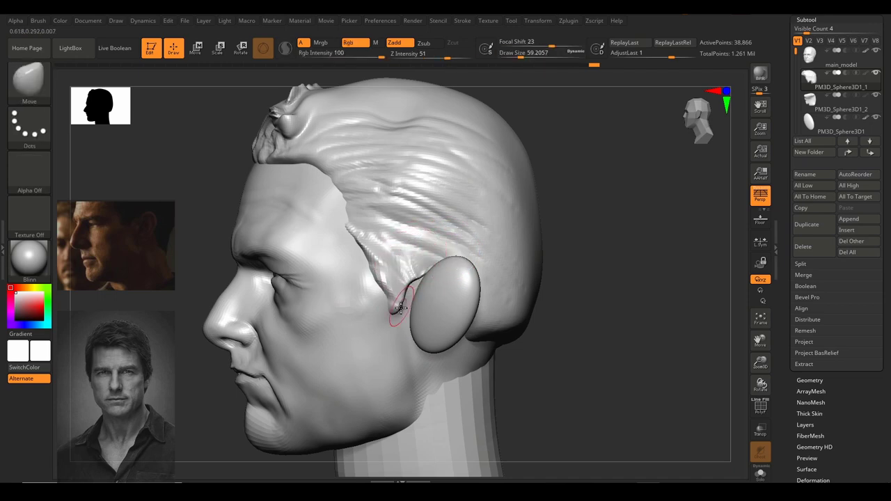
pyautogui.moveTo(592, 266); pyautogui.dragTo(535, 273)
# Flatten the lower end of the sideburn with the hPolish brush.
pyautogui.click(30, 85)
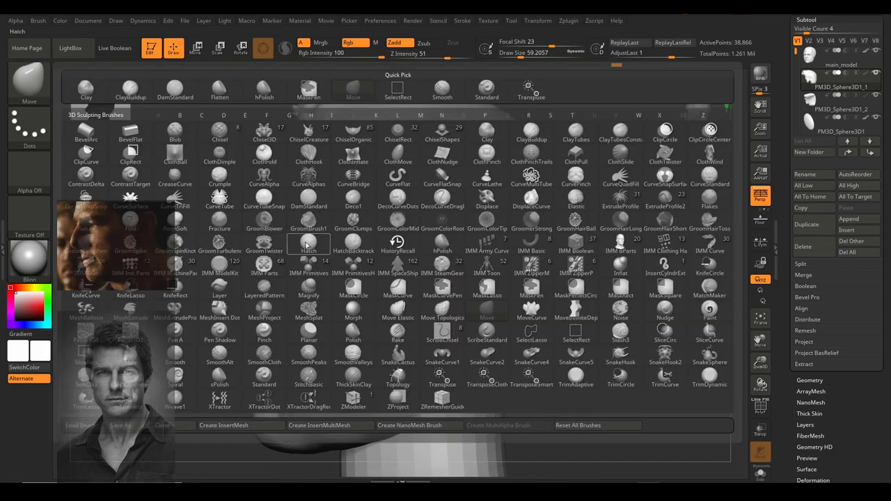
pyautogui.press('h')
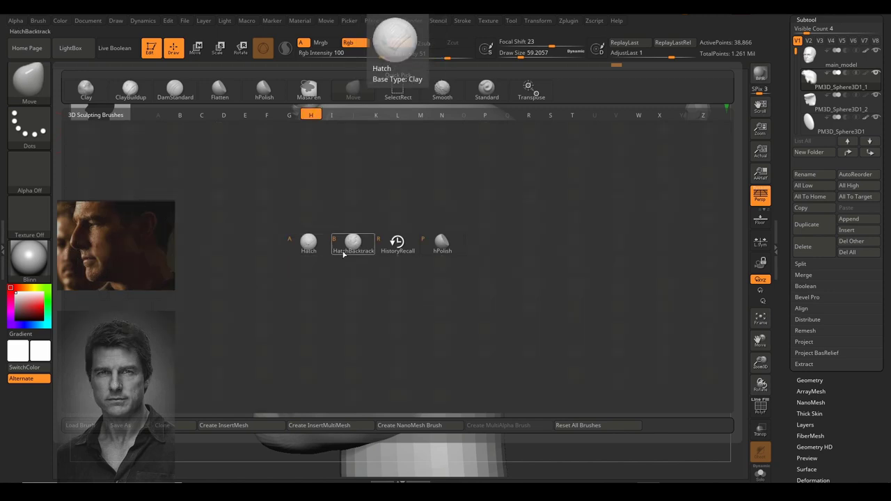
pyautogui.click(442, 243)
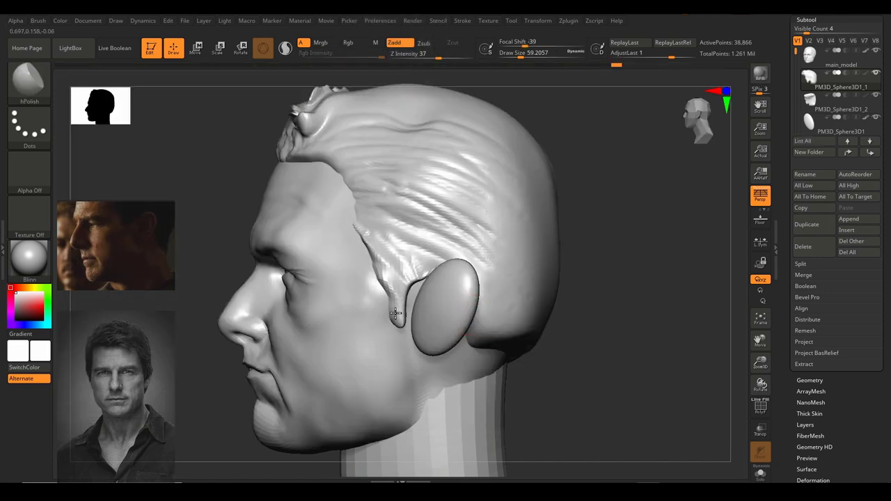
pyautogui.moveTo(402, 314); pyautogui.dragTo(402, 322)
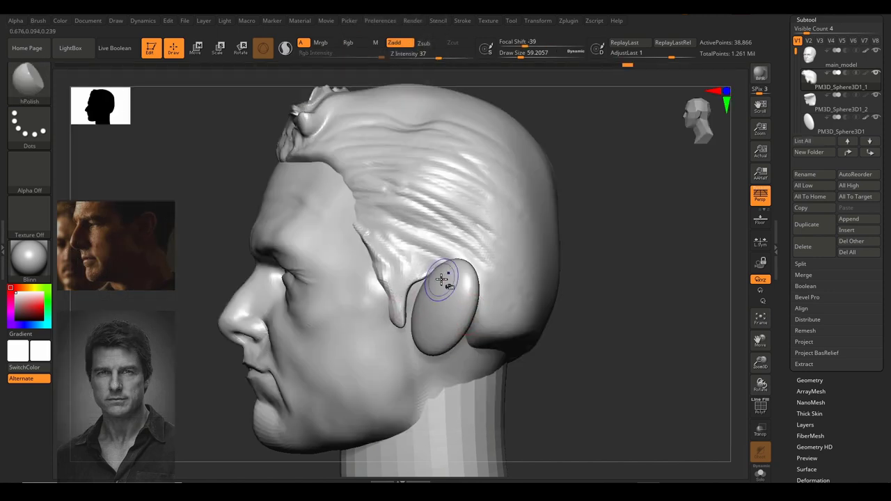
# Carve fine hair strands into the sideburn and the hair above it with the DamStandard brush at a draw size of about 37.
pyautogui.hotkey('ctrl', '1')
pyautogui.press('s')
pyautogui.moveTo(395, 275)
pyautogui.mouseDown()
pyautogui.moveTo(383, 274)
pyautogui.moveTo(405, 325)
pyautogui.moveTo(435, 283)
pyautogui.moveTo(456, 294)
pyautogui.mouseUp()
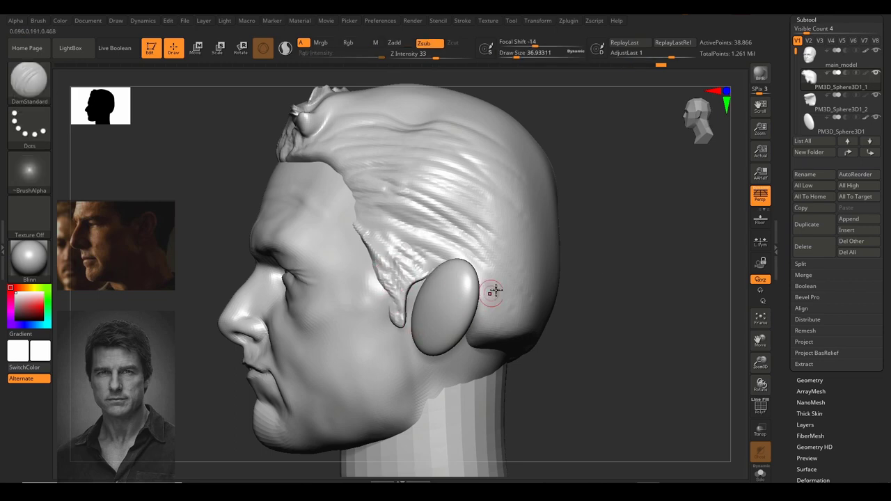
# Reshape the sideburn's lower tip into a narrower point in front of the ear with the Move brush at a draw size of about 74.
pyautogui.moveTo(557, 285)
pyautogui.mouseDown(button='right')
pyautogui.moveTo(628, 280)
pyautogui.moveTo(542, 294)
pyautogui.moveTo(549, 225)
pyautogui.moveTo(585, 259)
pyautogui.moveTo(555, 256)
pyautogui.mouseUp(button='right')
pyautogui.press('b')
pyautogui.press('m')
pyautogui.press('v')
pyautogui.press('f')
pyautogui.keyDown('ctrl'); pyautogui.moveTo(448, 255); pyautogui.dragTo(475, 278, button='right'); pyautogui.keyUp('ctrl')
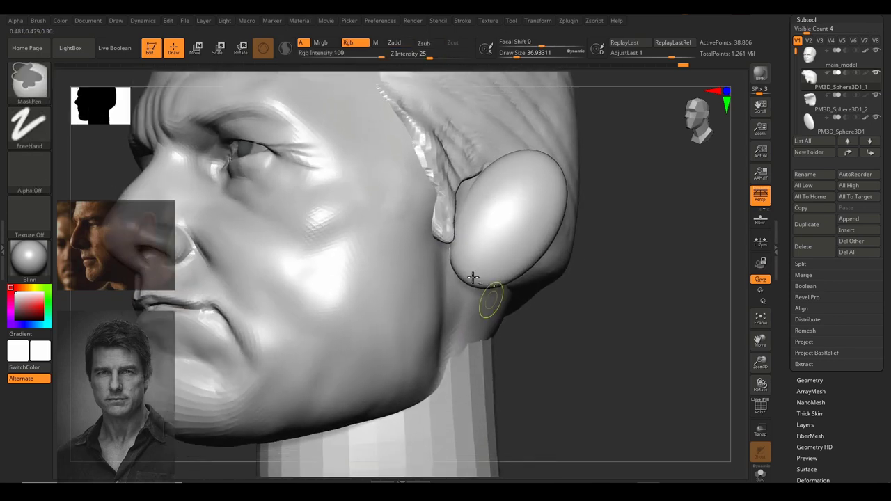
pyautogui.press('s')
pyautogui.moveTo(454, 247); pyautogui.dragTo(433, 246)
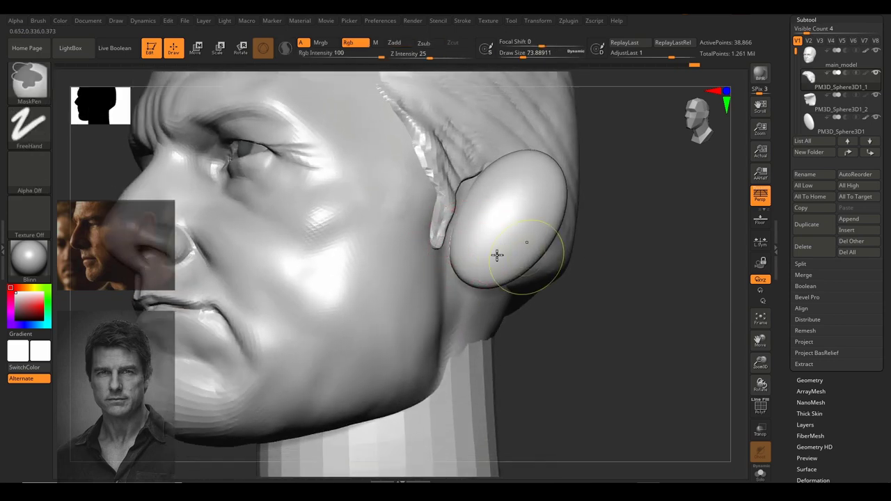
# Adjust the outer contour of the side hair above the ear from the front with the Move brush at a draw size of about 207.
pyautogui.keyDown('ctrl'); pyautogui.moveTo(497, 255); pyautogui.dragTo(512, 230, button='right'); pyautogui.keyUp('ctrl')
pyautogui.moveTo(512, 230)
pyautogui.mouseDown(button='right')
pyautogui.moveTo(611, 270)
pyautogui.moveTo(596, 252)
pyautogui.mouseUp(button='right')
pyautogui.moveTo(597, 252)
pyautogui.mouseDown(button='right')
pyautogui.moveTo(598, 286)
pyautogui.moveTo(577, 273)
pyautogui.mouseUp(button='right')
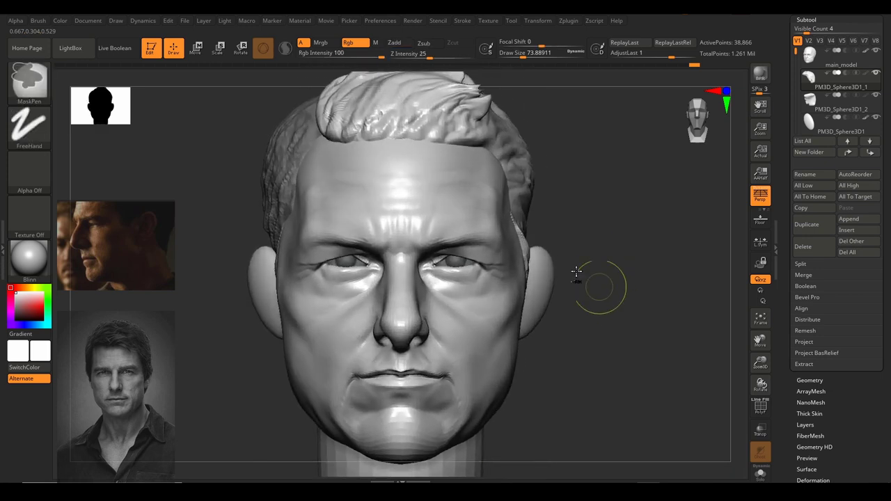
pyautogui.press('s')
pyautogui.moveTo(540, 238); pyautogui.dragTo(548, 239)
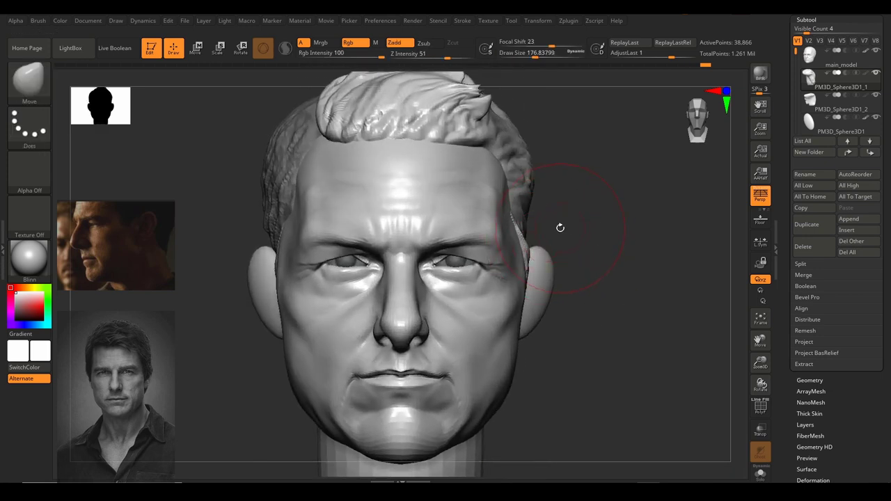
pyautogui.moveTo(559, 227)
pyautogui.keyDown('alt'); pyautogui.mouseDown(button='right')
pyautogui.moveTo(542, 259)
pyautogui.moveTo(574, 307)
pyautogui.mouseUp(button='right'); pyautogui.keyUp('alt')
pyautogui.press('s')
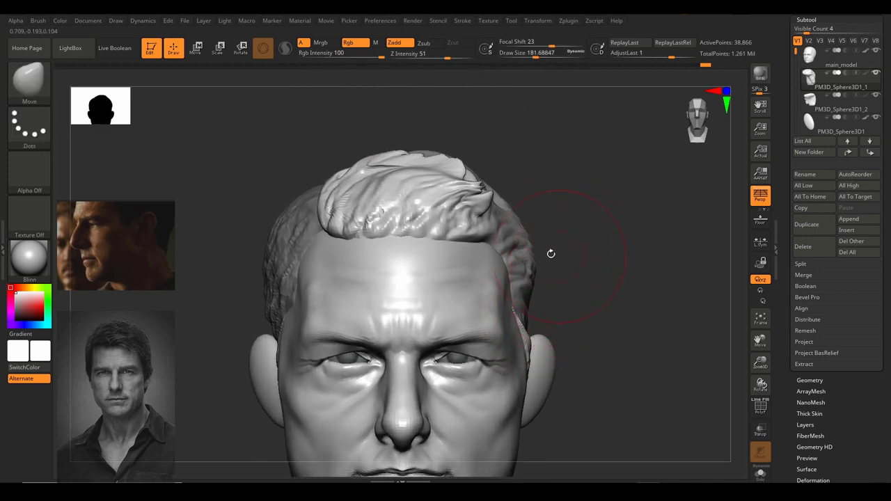
pyautogui.press('s')
pyautogui.moveTo(551, 247); pyautogui.dragTo(553, 247)
pyautogui.moveTo(539, 250); pyautogui.dragTo(537, 245)
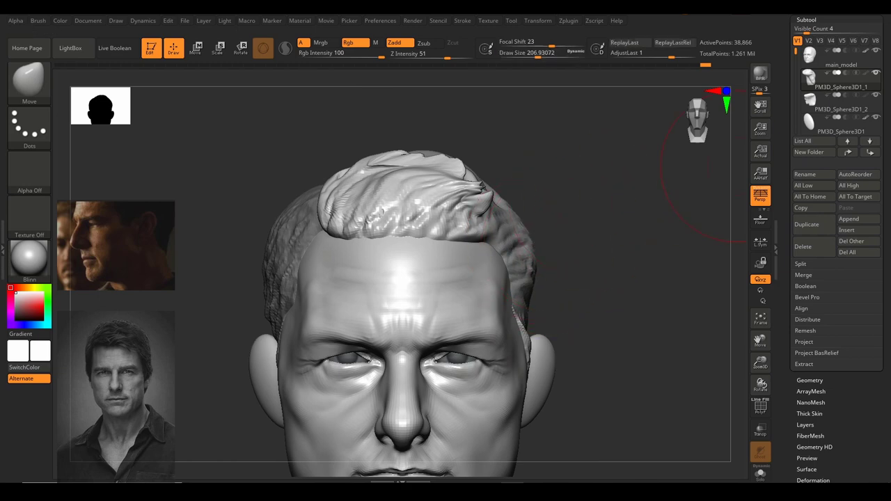
# Make the neck cylinder the active subtool and widen its sides with the Move brush at a draw size of about 453.
pyautogui.moveTo(620, 310)
pyautogui.mouseDown(button='right')
pyautogui.moveTo(587, 355)
pyautogui.moveTo(595, 255)
pyautogui.moveTo(584, 229)
pyautogui.moveTo(606, 282)
pyautogui.moveTo(583, 285)
pyautogui.moveTo(592, 295)
pyautogui.moveTo(601, 278)
pyautogui.moveTo(607, 283)
pyautogui.moveTo(571, 265)
pyautogui.mouseUp(button='right')
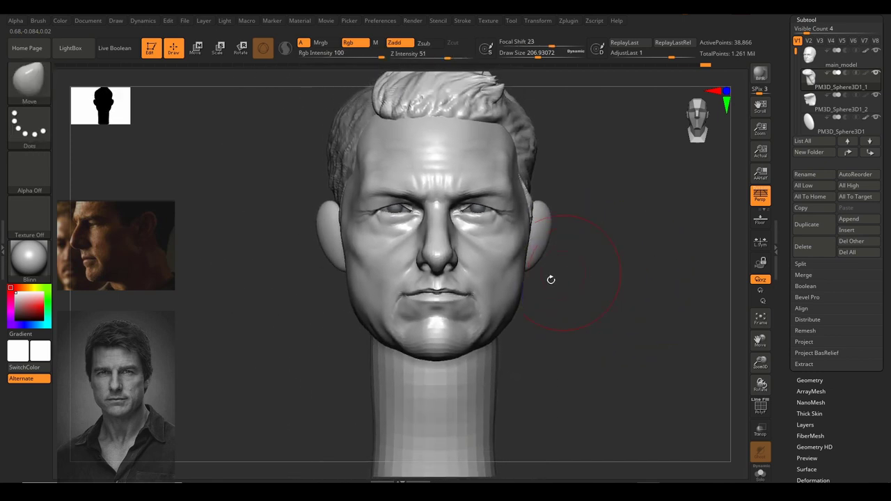
pyautogui.keyDown('alt'); pyautogui.click(435, 409); pyautogui.keyUp('alt')
pyautogui.keyDown('alt'); pyautogui.moveTo(608, 289); pyautogui.dragTo(589, 245); pyautogui.keyUp('alt')
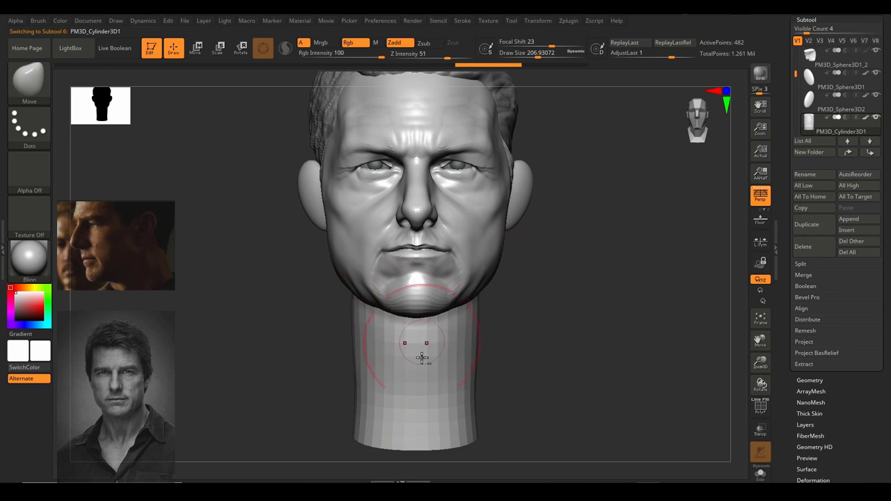
pyautogui.press('f')
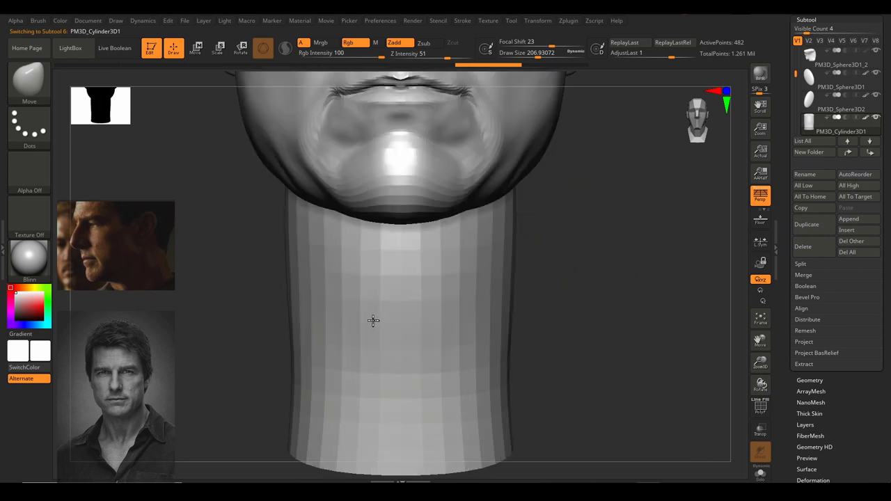
pyautogui.press('s')
pyautogui.moveTo(310, 259); pyautogui.dragTo(324, 259)
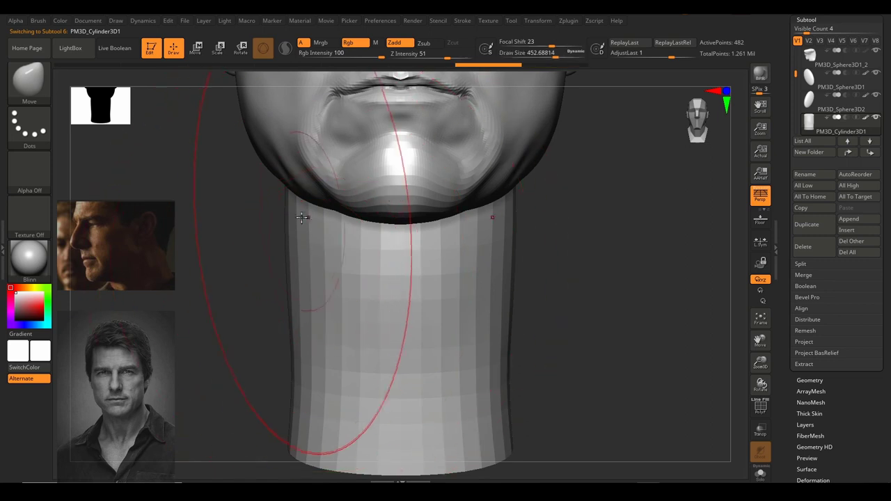
pyautogui.moveTo(294, 211); pyautogui.dragTo(273, 204)
pyautogui.moveTo(306, 362); pyautogui.dragTo(287, 365)
# Pull the back of the neck rearward in side view and flare its base outward in front view with the Move brush.
pyautogui.keyDown('ctrl'); pyautogui.moveTo(388, 338); pyautogui.dragTo(390, 286, button='right'); pyautogui.keyUp('ctrl')
pyautogui.moveTo(411, 300); pyautogui.dragTo(578, 307, button='right')
pyautogui.moveTo(290, 295); pyautogui.dragTo(272, 270)
pyautogui.moveTo(281, 370); pyautogui.dragTo(254, 366)
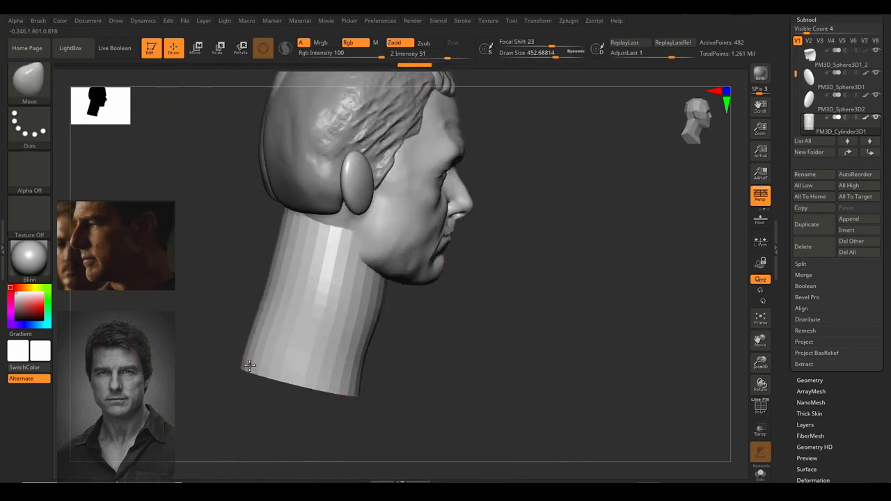
pyautogui.moveTo(537, 336); pyautogui.dragTo(483, 376, button='right')
pyautogui.moveTo(281, 419); pyautogui.dragTo(258, 418)
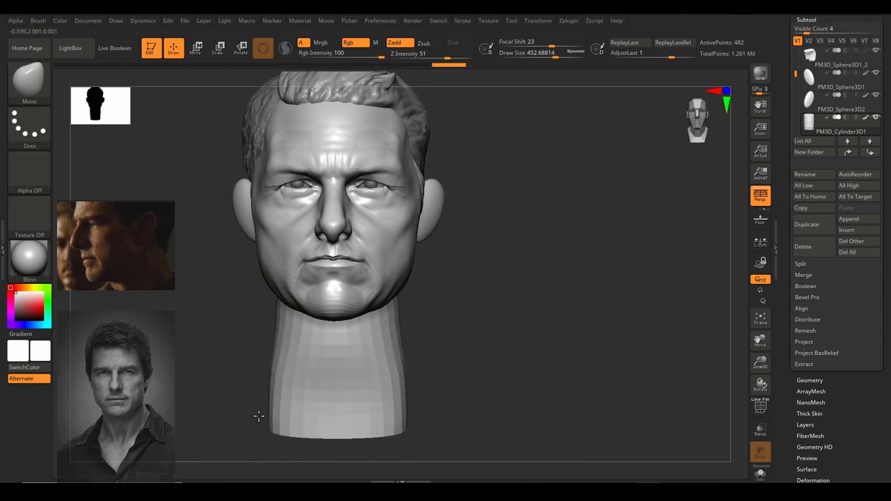
# Refine the neck's side contours below the jaw and near the base with the Move brush at draw sizes of about 239 and 207.
pyautogui.press('s')
pyautogui.moveTo(277, 362); pyautogui.dragTo(288, 366)
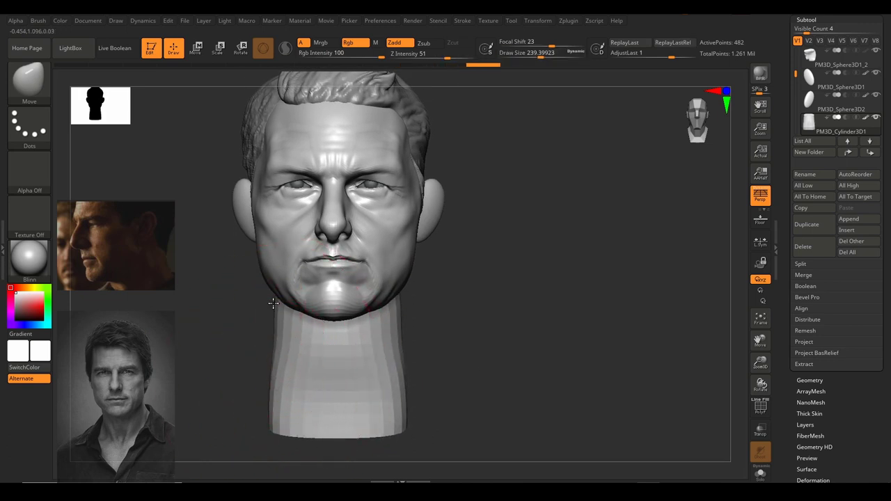
pyautogui.press('s')
pyautogui.moveTo(276, 303); pyautogui.dragTo(270, 301)
pyautogui.press('s')
pyautogui.moveTo(273, 352); pyautogui.dragTo(270, 358)
pyautogui.moveTo(274, 369); pyautogui.dragTo(281, 372)
# Push the front of the lower neck inward from the side with the Move brush at a draw size of about 207.
pyautogui.moveTo(355, 368)
pyautogui.keyDown('alt'); pyautogui.mouseDown(button='right')
pyautogui.moveTo(384, 328)
pyautogui.moveTo(554, 324)
pyautogui.mouseUp(button='right'); pyautogui.keyUp('alt')
pyautogui.moveTo(335, 374); pyautogui.dragTo(330, 376)
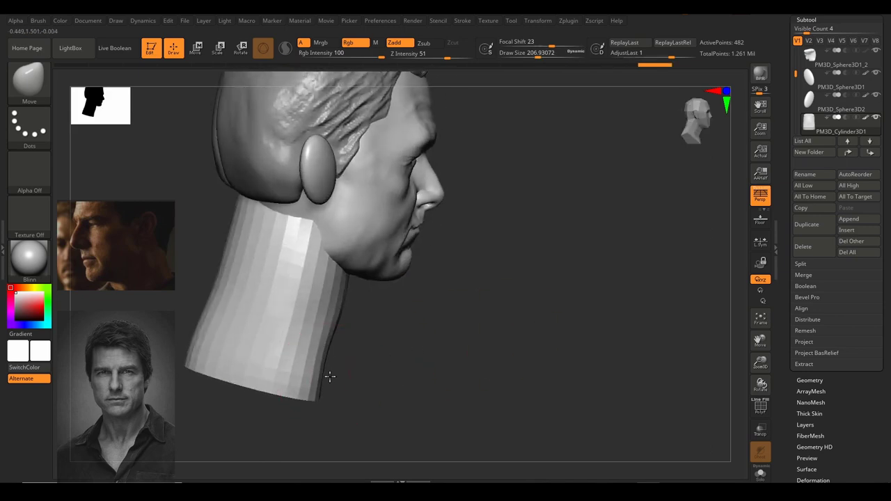
pyautogui.moveTo(333, 376)
pyautogui.mouseDown(button='right')
pyautogui.moveTo(374, 372)
pyautogui.moveTo(310, 373)
pyautogui.mouseUp(button='right')
pyautogui.press('s')
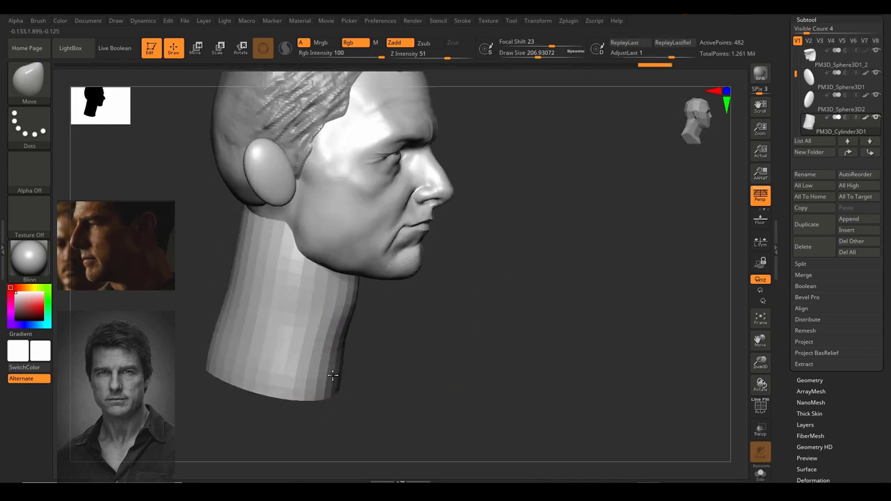
pyautogui.moveTo(343, 354); pyautogui.dragTo(342, 354)
# Adjust the neck base from the front and back with the Move brush at draw sizes of about 234 and 393.
pyautogui.moveTo(453, 348)
pyautogui.mouseDown(button='right')
pyautogui.moveTo(505, 346)
pyautogui.moveTo(467, 358)
pyautogui.moveTo(480, 344)
pyautogui.moveTo(469, 325)
pyautogui.moveTo(491, 330)
pyautogui.mouseUp(button='right')
pyautogui.moveTo(491, 330)
pyautogui.keyDown('alt'); pyautogui.mouseDown(button='right')
pyautogui.moveTo(492, 316)
pyautogui.moveTo(499, 322)
pyautogui.moveTo(481, 324)
pyautogui.mouseUp(button='right'); pyautogui.keyUp('alt')
pyautogui.press('s')
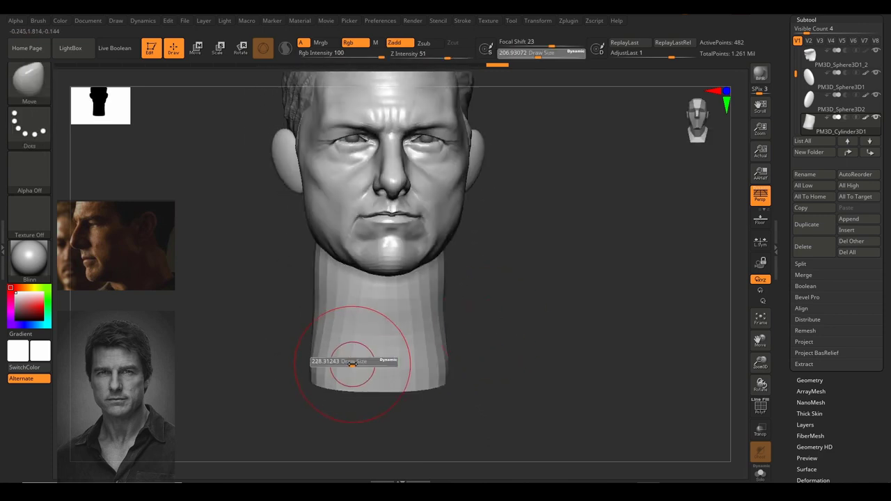
pyautogui.moveTo(354, 362); pyautogui.dragTo(357, 363)
pyautogui.moveTo(453, 321); pyautogui.dragTo(566, 321, button='right')
pyautogui.press('s')
pyautogui.moveTo(438, 341); pyautogui.dragTo(448, 342)
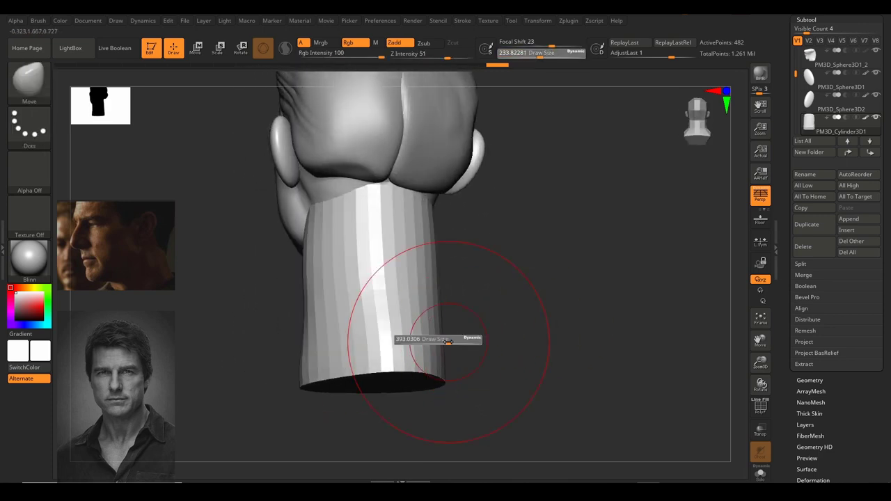
pyautogui.moveTo(348, 365); pyautogui.dragTo(349, 362)
# Remesh the neck cylinder with DynaMesh at a resolution of 104.
pyautogui.moveTo(503, 351)
pyautogui.mouseDown(button='right')
pyautogui.moveTo(587, 346)
pyautogui.moveTo(581, 337)
pyautogui.moveTo(567, 363)
pyautogui.mouseUp(button='right')
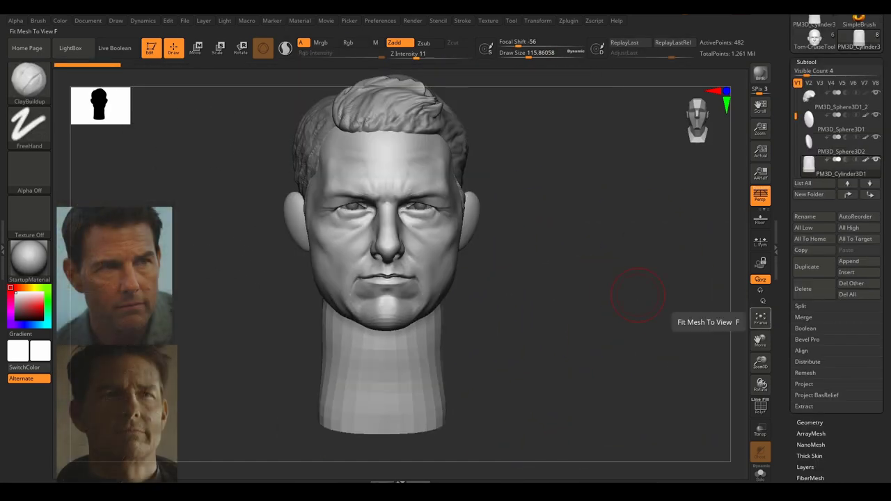
pyautogui.keyDown('alt'); pyautogui.moveTo(538, 365); pyautogui.dragTo(544, 362, button='right'); pyautogui.keyUp('alt')
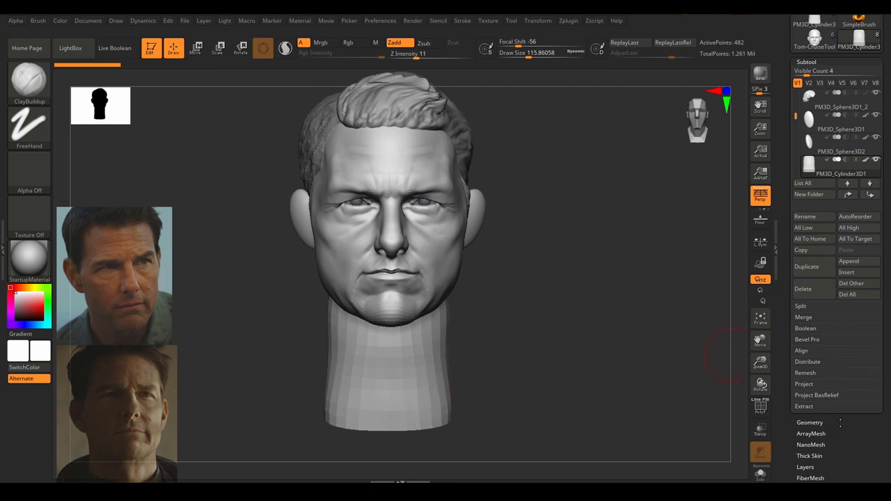
pyautogui.click(826, 422)
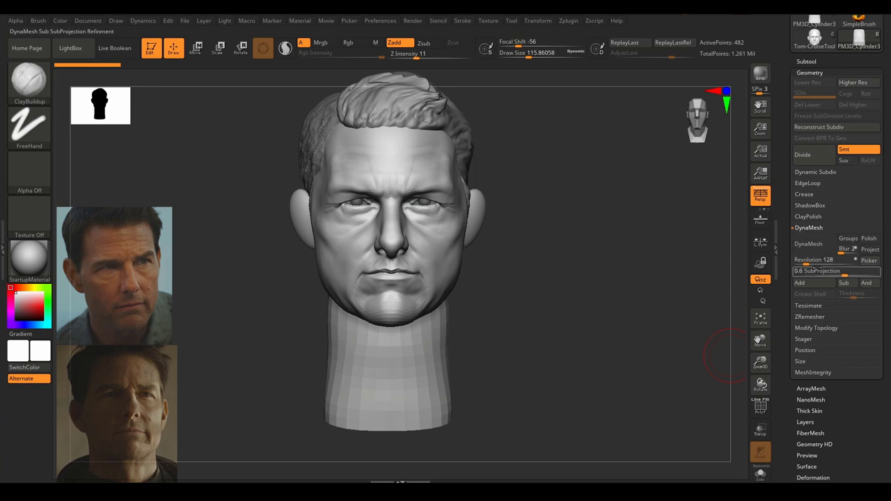
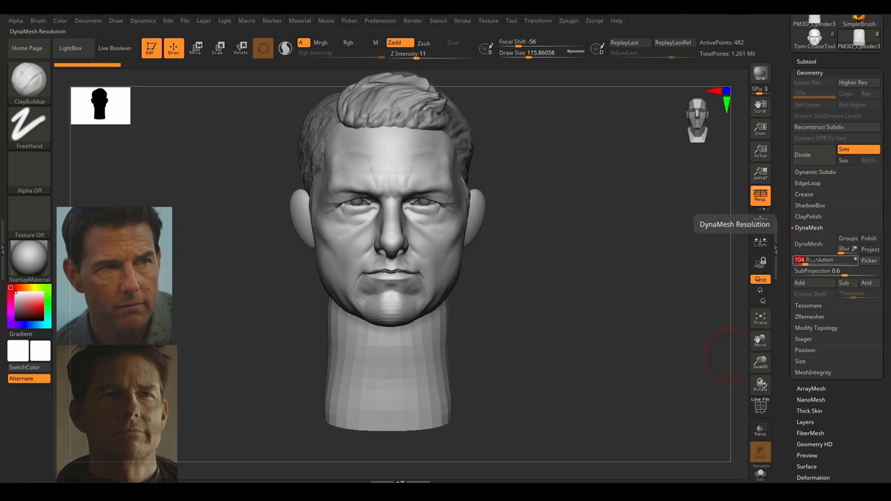
pyautogui.moveTo(550, 339); pyautogui.dragTo(543, 358)
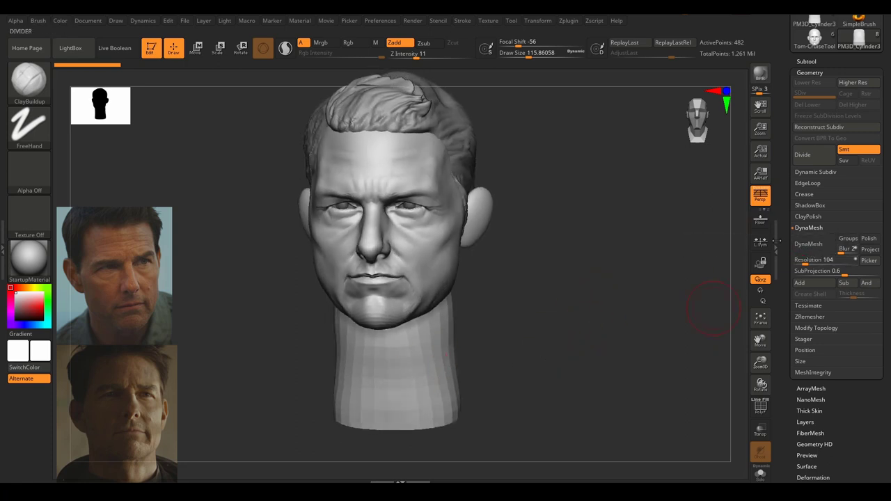
pyautogui.moveTo(558, 314); pyautogui.dragTo(589, 311)
pyautogui.click(821, 247)
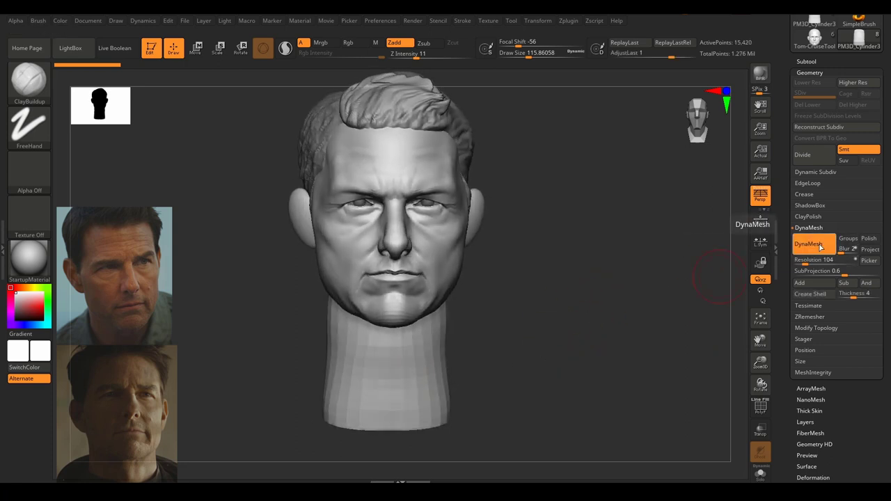
# Smooth away the facets around the front, side and back of the neck at a draw size of about 167.
pyautogui.moveTo(540, 297)
pyautogui.mouseDown()
pyautogui.moveTo(510, 267)
pyautogui.moveTo(386, 265)
pyautogui.mouseUp()
pyautogui.press('s')
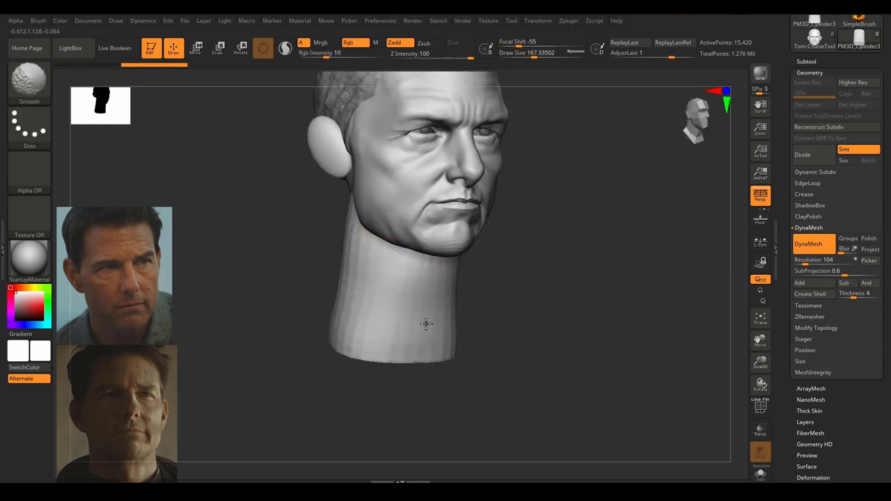
pyautogui.keyDown('shift'); pyautogui.moveTo(426, 324); pyautogui.dragTo(409, 343); pyautogui.keyUp('shift')
pyautogui.moveTo(517, 306); pyautogui.dragTo(578, 289)
pyautogui.keyDown('shift'); pyautogui.moveTo(342, 225); pyautogui.dragTo(268, 304); pyautogui.keyUp('shift')
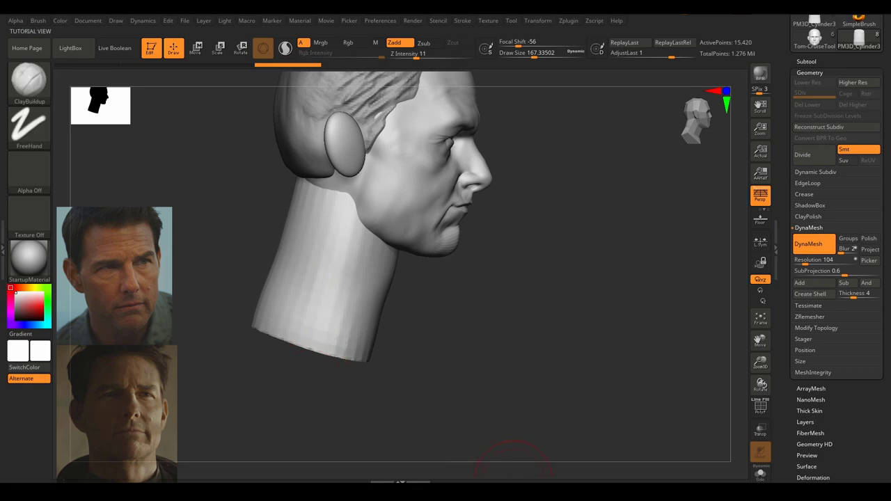
pyautogui.moveTo(488, 256); pyautogui.dragTo(566, 249)
pyautogui.moveTo(411, 317); pyautogui.dragTo(557, 301)
pyautogui.keyDown('shift'); pyautogui.moveTo(284, 258); pyautogui.dragTo(254, 224); pyautogui.keyUp('shift')
pyautogui.keyDown('alt'); pyautogui.moveTo(397, 287); pyautogui.dragTo(420, 309); pyautogui.keyUp('alt')
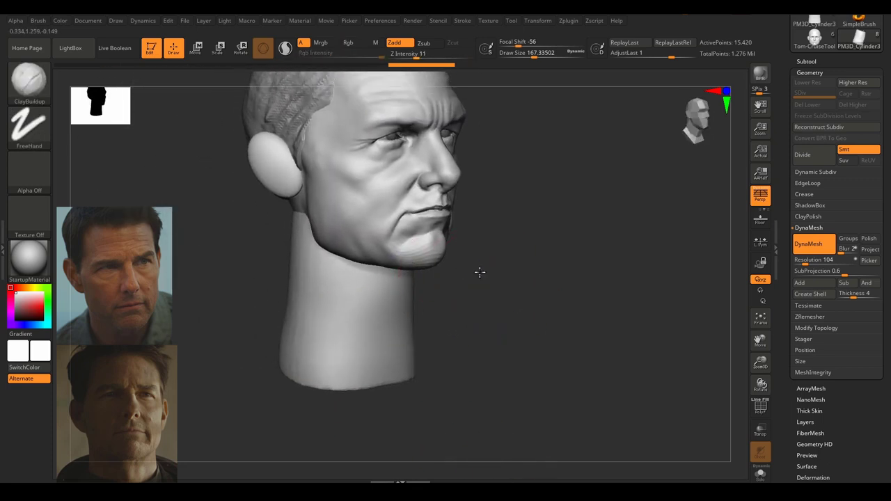
pyautogui.moveTo(480, 272)
pyautogui.keyDown('shift'); pyautogui.mouseDown()
pyautogui.moveTo(493, 289)
pyautogui.moveTo(482, 319)
pyautogui.mouseUp(); pyautogui.keyUp('shift')
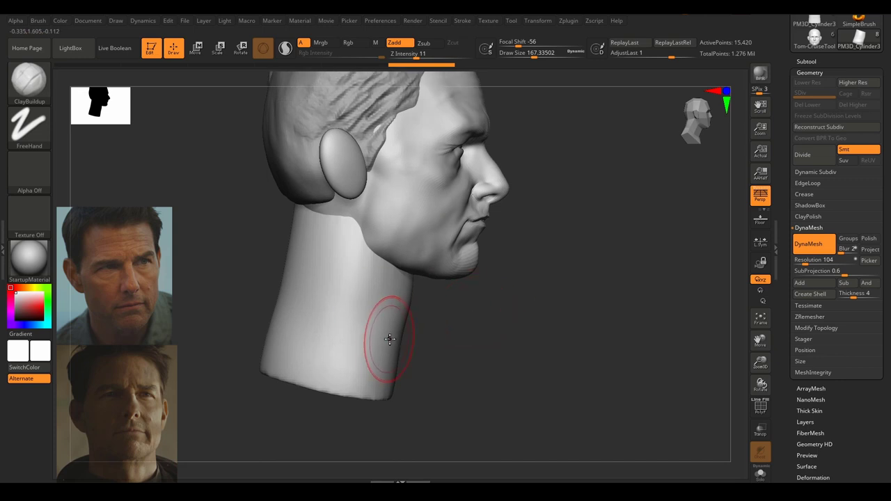
# Shift the neck's front and base rearward and fill out its back contour with the Move brush at a draw size of about 453.
pyautogui.press('b')
pyautogui.press('m')
pyautogui.press('v')
pyautogui.press('f')
pyautogui.moveTo(390, 339); pyautogui.dragTo(428, 344)
pyautogui.keyDown('ctrl'); pyautogui.moveTo(497, 352); pyautogui.dragTo(487, 333, button='right'); pyautogui.keyUp('ctrl')
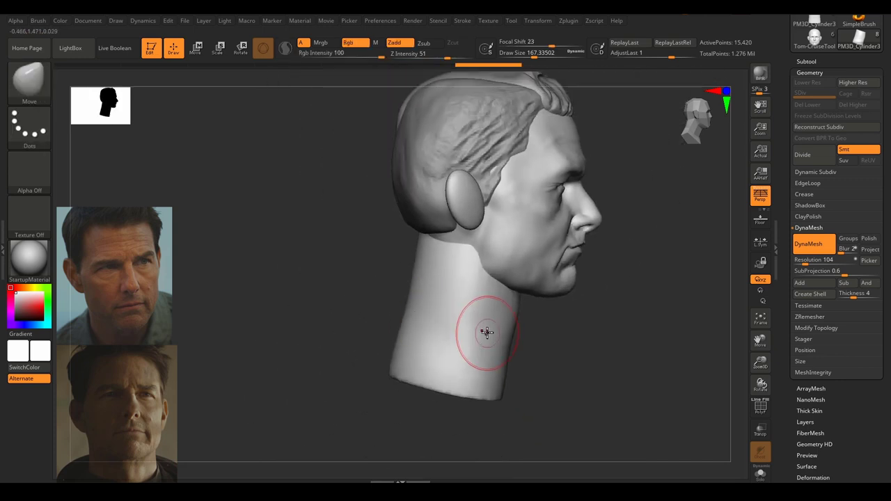
pyautogui.press('s')
pyautogui.moveTo(488, 333); pyautogui.dragTo(506, 332)
pyautogui.moveTo(492, 390); pyautogui.dragTo(470, 388)
pyautogui.moveTo(411, 377); pyautogui.dragTo(402, 367)
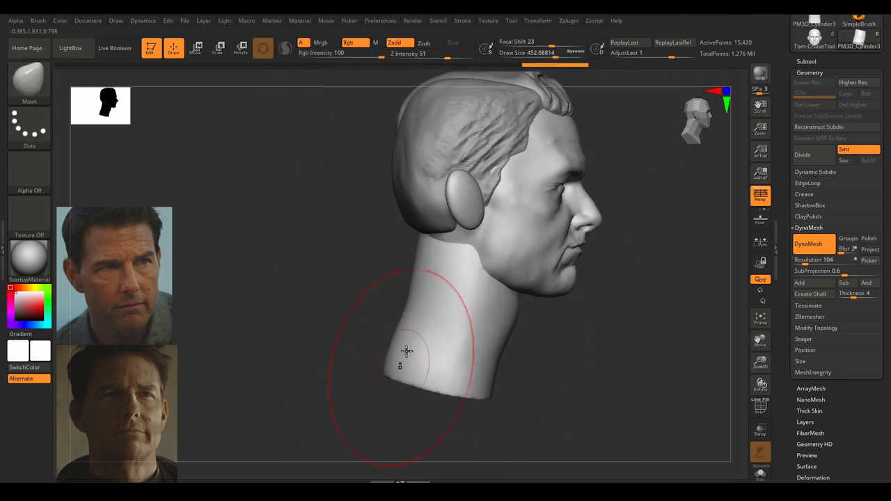
pyautogui.moveTo(421, 306); pyautogui.dragTo(412, 303)
# Extend the back edge of the neck base outward with the Move brush at a draw size of about 262.
pyautogui.press('s')
pyautogui.moveTo(382, 382)
pyautogui.mouseDown()
pyautogui.moveTo(373, 381)
pyautogui.moveTo(375, 370)
pyautogui.mouseUp()
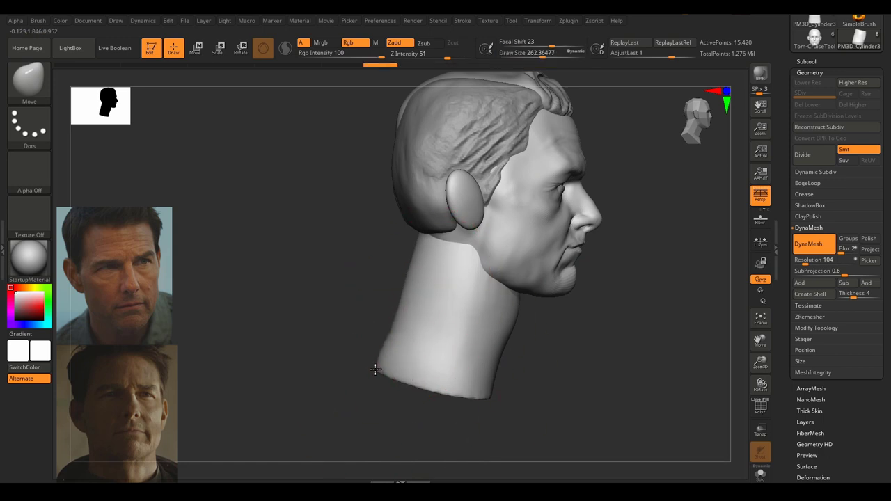
pyautogui.moveTo(402, 328); pyautogui.dragTo(397, 326)
# Build up the diagonal neck muscles running down from behind the jaw with the ClayBuildup brush at a draw size of about 101.
pyautogui.moveTo(623, 327); pyautogui.dragTo(469, 320, button='right')
pyautogui.keyDown('alt'); pyautogui.moveTo(434, 288); pyautogui.dragTo(428, 283, button='right'); pyautogui.keyUp('alt')
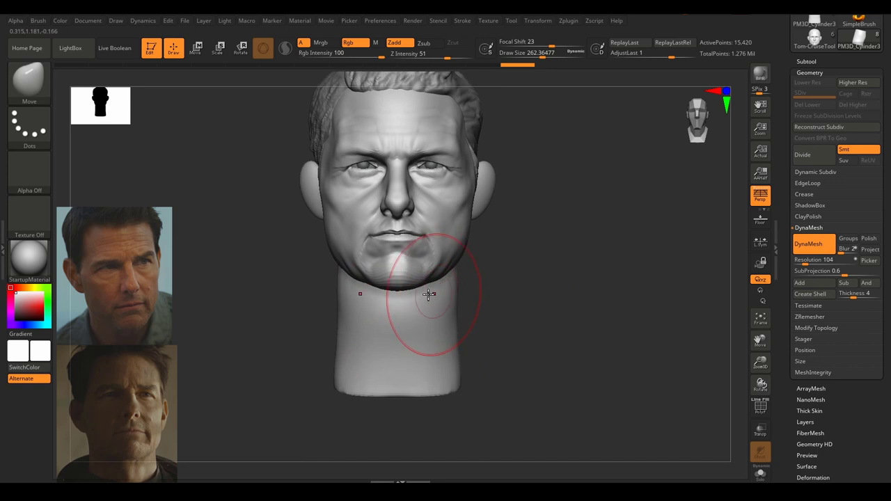
pyautogui.hotkey('ctrl', 'shift', 'c')
pyautogui.press('s')
pyautogui.moveTo(380, 314); pyautogui.dragTo(367, 315)
pyautogui.press('s')
pyautogui.moveTo(265, 289); pyautogui.dragTo(311, 289, button='right')
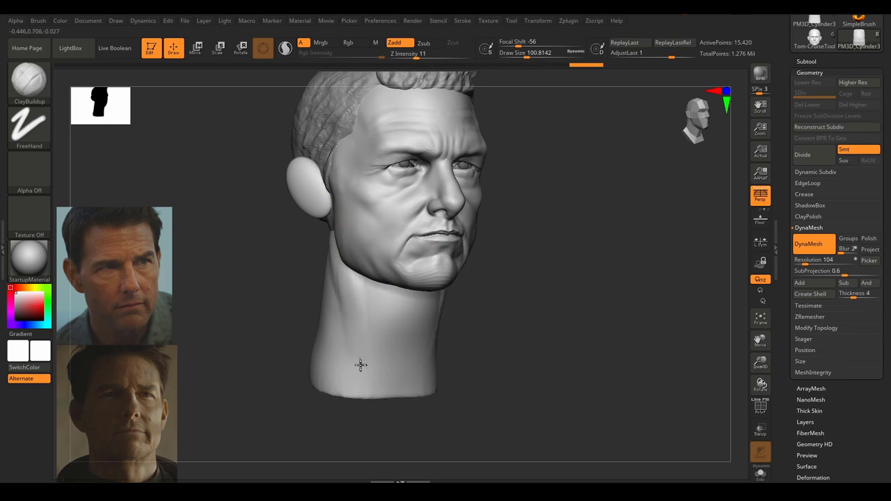
pyautogui.moveTo(358, 272)
pyautogui.mouseDown()
pyautogui.moveTo(378, 371)
pyautogui.moveTo(364, 308)
pyautogui.mouseUp()
# Build up the side of the neck below the jaw with ClayBuildup at a draw size of about 65 and smooth the strokes.
pyautogui.moveTo(519, 307); pyautogui.dragTo(438, 307, button='right')
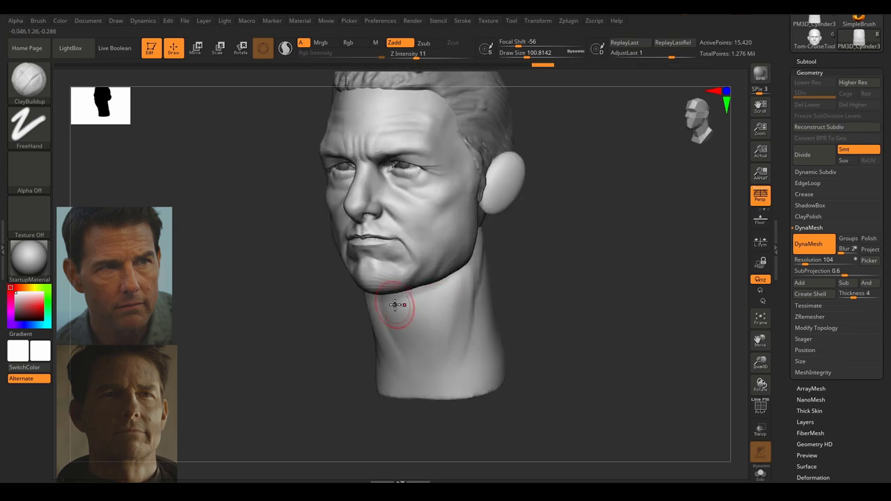
pyautogui.press('s')
pyautogui.moveTo(392, 305); pyautogui.dragTo(389, 305)
pyautogui.moveTo(339, 298); pyautogui.dragTo(376, 295, button='right')
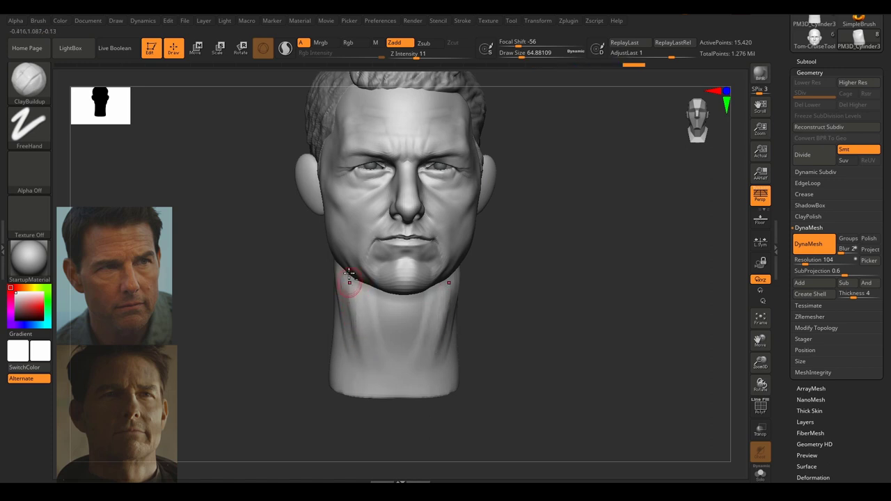
pyautogui.moveTo(337, 302); pyautogui.dragTo(345, 363)
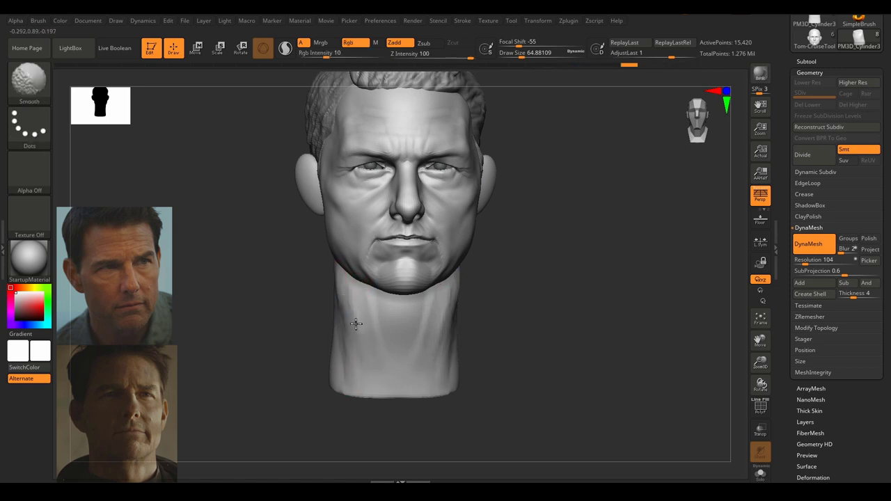
pyautogui.keyDown('shift'); pyautogui.moveTo(364, 321); pyautogui.dragTo(380, 359); pyautogui.keyUp('shift')
# Add volume to the neck muscle running down from behind the jaw below the ear, smoothing its front edge.
pyautogui.moveTo(484, 294); pyautogui.dragTo(540, 287, button='right')
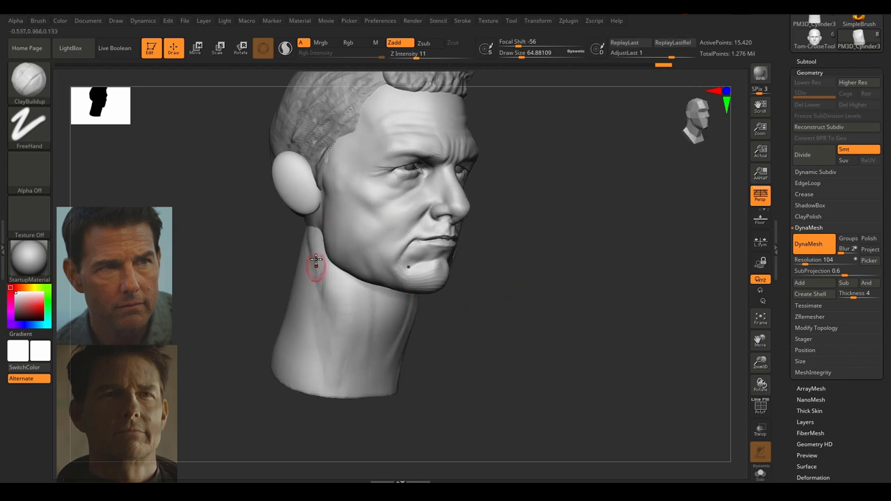
pyautogui.moveTo(313, 224); pyautogui.dragTo(322, 298)
pyautogui.keyDown('shift'); pyautogui.moveTo(364, 331); pyautogui.dragTo(369, 348); pyautogui.keyUp('shift')
pyautogui.moveTo(480, 299); pyautogui.dragTo(521, 298, button='right')
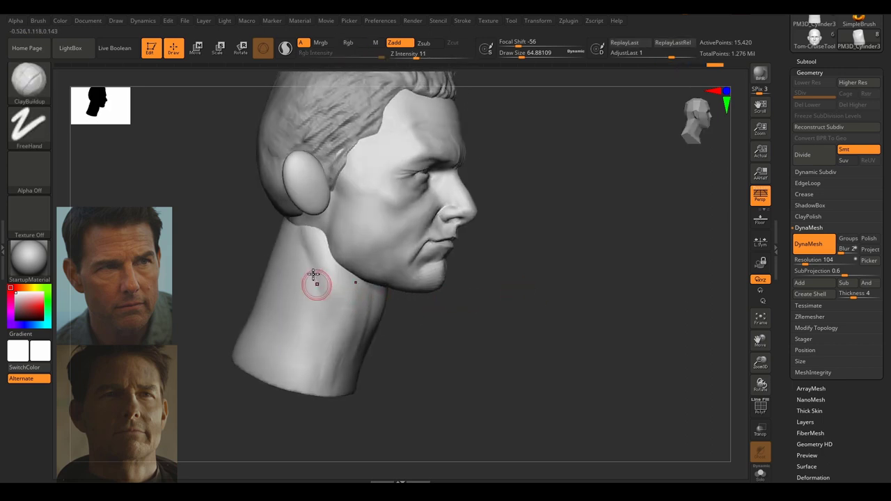
pyautogui.moveTo(306, 238)
pyautogui.mouseDown()
pyautogui.moveTo(302, 326)
pyautogui.moveTo(316, 341)
pyautogui.mouseUp()
# Sculpt the front of the throat beneath the chin with the ClayBuildup brush at a draw size of about 65.
pyautogui.moveTo(450, 300); pyautogui.dragTo(397, 308, button='right')
pyautogui.press('s')
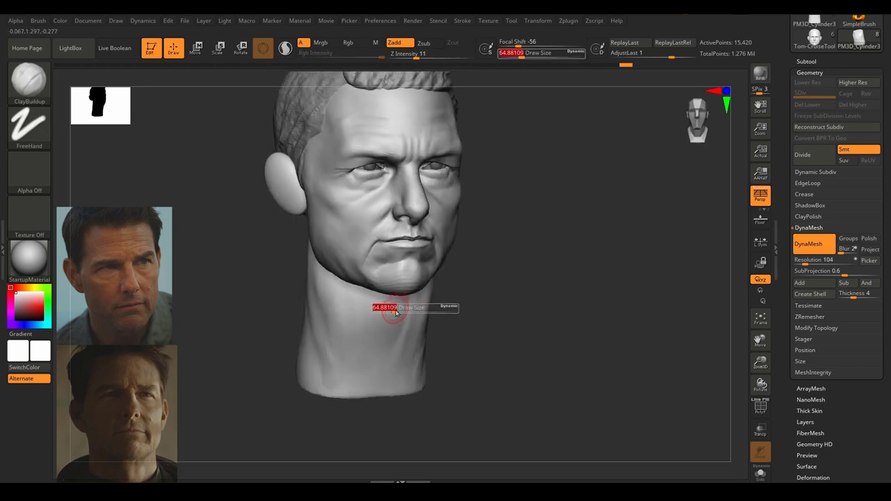
pyautogui.moveTo(393, 309); pyautogui.dragTo(397, 309)
pyautogui.moveTo(420, 308); pyautogui.dragTo(408, 306, button='right')
pyautogui.press('s')
pyautogui.moveTo(391, 301)
pyautogui.mouseDown()
pyautogui.moveTo(384, 311)
pyautogui.moveTo(398, 342)
pyautogui.mouseUp()
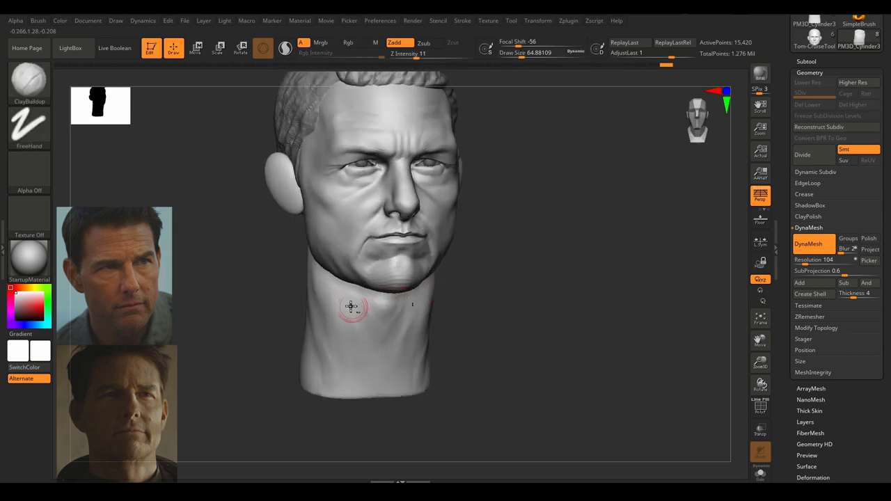
pyautogui.moveTo(413, 355); pyautogui.dragTo(334, 314, button='right')
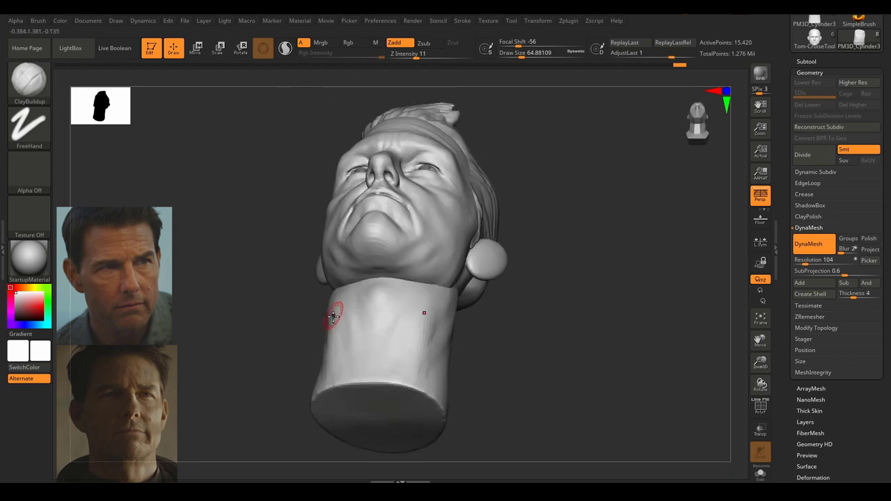
# Smooth the top of the neck muscle where it meets the jaw and the skull below the ear.
pyautogui.moveTo(505, 289)
pyautogui.mouseDown(button='right')
pyautogui.moveTo(515, 316)
pyautogui.moveTo(440, 311)
pyautogui.moveTo(456, 301)
pyautogui.mouseUp(button='right')
pyautogui.moveTo(516, 275); pyautogui.dragTo(404, 263, button='right')
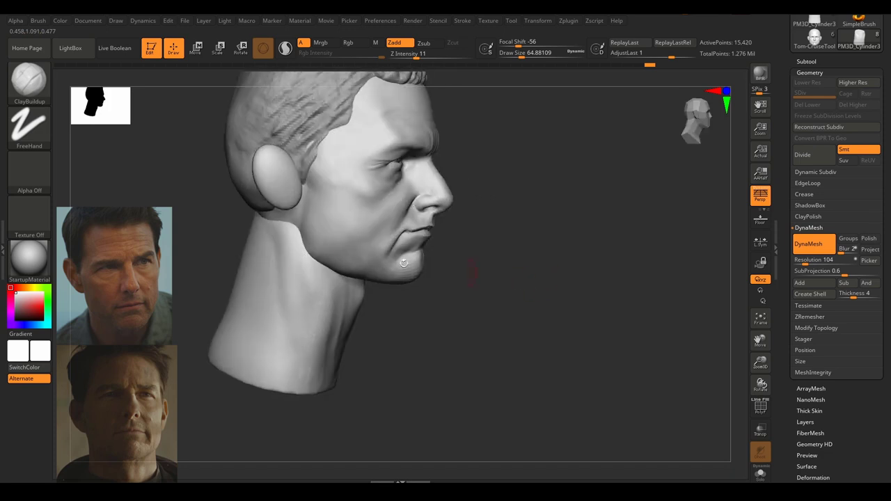
pyautogui.keyDown('shift'); pyautogui.moveTo(285, 213); pyautogui.dragTo(271, 221); pyautogui.keyUp('shift')
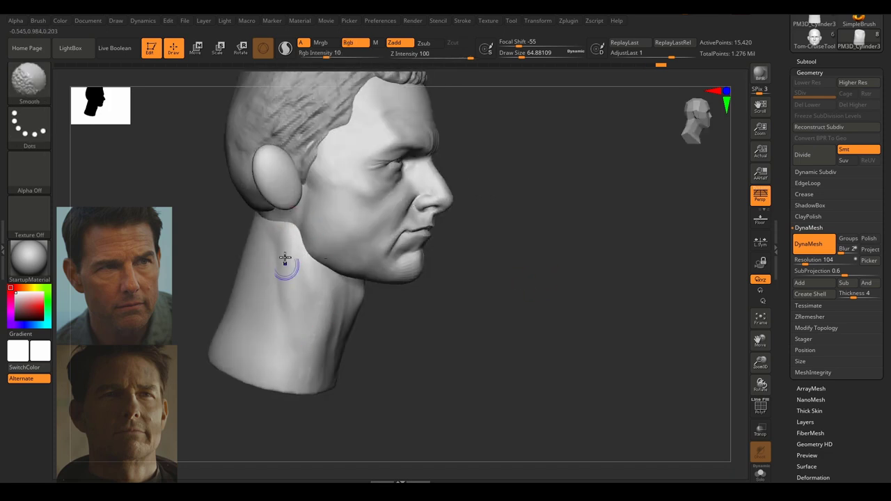
pyautogui.keyDown('shift'); pyautogui.moveTo(285, 258); pyautogui.dragTo(286, 246); pyautogui.keyUp('shift')
pyautogui.press('shift')
pyautogui.moveTo(492, 261); pyautogui.dragTo(312, 243)
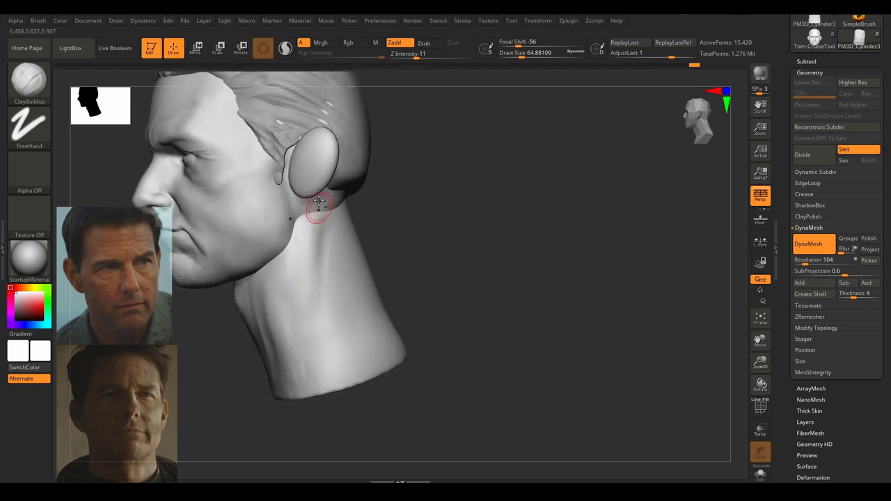
pyautogui.moveTo(317, 216)
pyautogui.keyDown('shift'); pyautogui.mouseDown()
pyautogui.moveTo(312, 200)
pyautogui.moveTo(315, 209)
pyautogui.mouseUp(); pyautogui.keyUp('shift')
# Adjust the throat's profile below the chin with the Move brush, raising the draw size to about 251.
pyautogui.moveTo(382, 234)
pyautogui.mouseDown()
pyautogui.moveTo(457, 235)
pyautogui.moveTo(350, 264)
pyautogui.moveTo(447, 296)
pyautogui.moveTo(467, 271)
pyautogui.moveTo(519, 277)
pyautogui.mouseUp()
pyautogui.keyDown('alt'); pyautogui.moveTo(470, 283); pyautogui.dragTo(493, 231, button='right'); pyautogui.keyUp('alt')
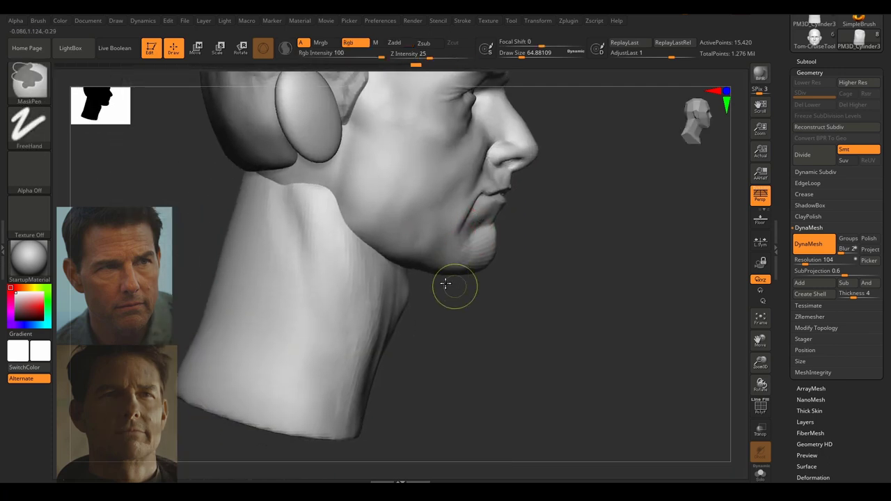
pyautogui.keyDown('ctrl'); pyautogui.rightClick(445, 284); pyautogui.keyUp('ctrl')
pyautogui.keyDown('ctrl'); pyautogui.moveTo(437, 293); pyautogui.dragTo(442, 330, button='right'); pyautogui.keyUp('ctrl')
pyautogui.press('f')
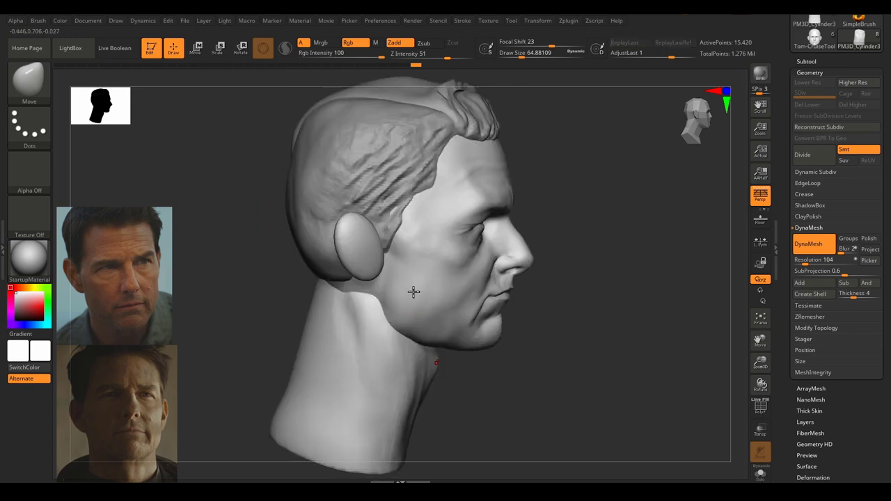
pyautogui.press('s')
pyautogui.moveTo(430, 346); pyautogui.dragTo(440, 347)
pyautogui.keyDown('alt'); pyautogui.moveTo(448, 367); pyautogui.dragTo(406, 297, button='right'); pyautogui.keyUp('alt')
pyautogui.press('s')
pyautogui.moveTo(400, 294); pyautogui.dragTo(404, 280)
pyautogui.press('s')
pyautogui.moveTo(377, 374); pyautogui.dragTo(388, 373)
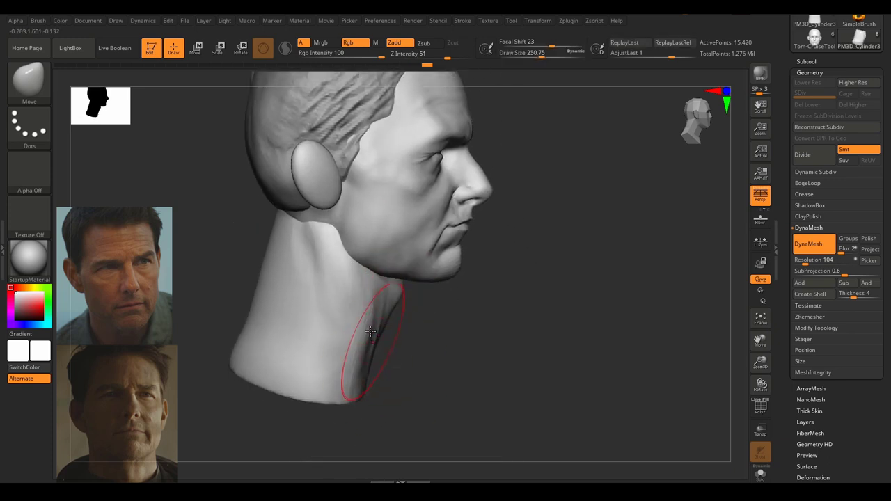
# Pull the sides of the neck base outward into shoulders with the Move brush at a draw size of about 331.
pyautogui.moveTo(408, 345)
pyautogui.mouseDown()
pyautogui.moveTo(452, 314)
pyautogui.moveTo(438, 307)
pyautogui.moveTo(457, 314)
pyautogui.moveTo(447, 301)
pyautogui.moveTo(465, 317)
pyautogui.mouseUp()
pyautogui.scroll(5, 327, 338)
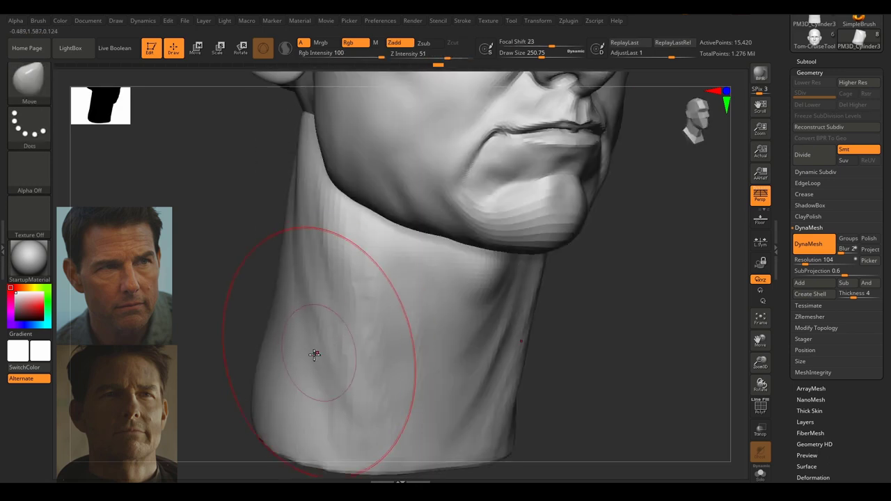
pyautogui.press('s')
pyautogui.moveTo(313, 367); pyautogui.dragTo(319, 368)
pyautogui.moveTo(318, 369)
pyautogui.keyDown('ctrl'); pyautogui.mouseDown(button='right')
pyautogui.moveTo(269, 346)
pyautogui.moveTo(309, 277)
pyautogui.moveTo(336, 274)
pyautogui.mouseUp(button='right'); pyautogui.keyUp('ctrl')
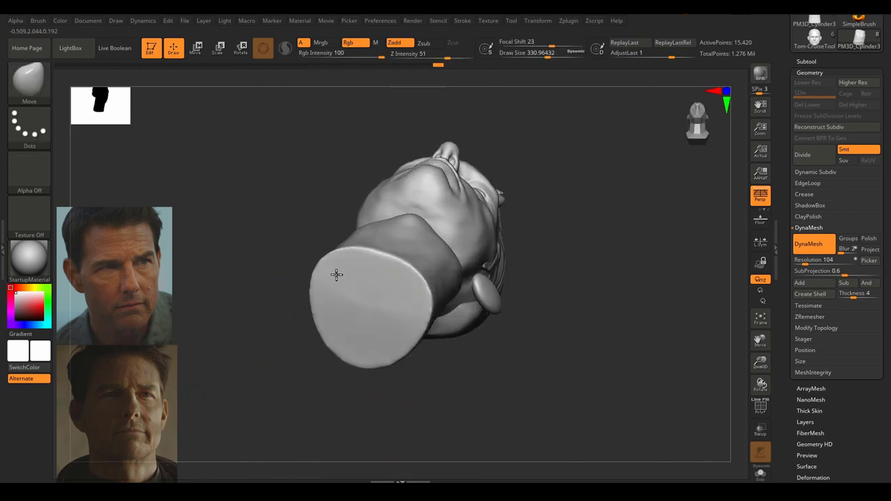
pyautogui.moveTo(334, 278); pyautogui.dragTo(267, 269)
pyautogui.moveTo(311, 310); pyautogui.dragTo(287, 333)
pyautogui.moveTo(318, 260); pyautogui.dragTo(302, 243)
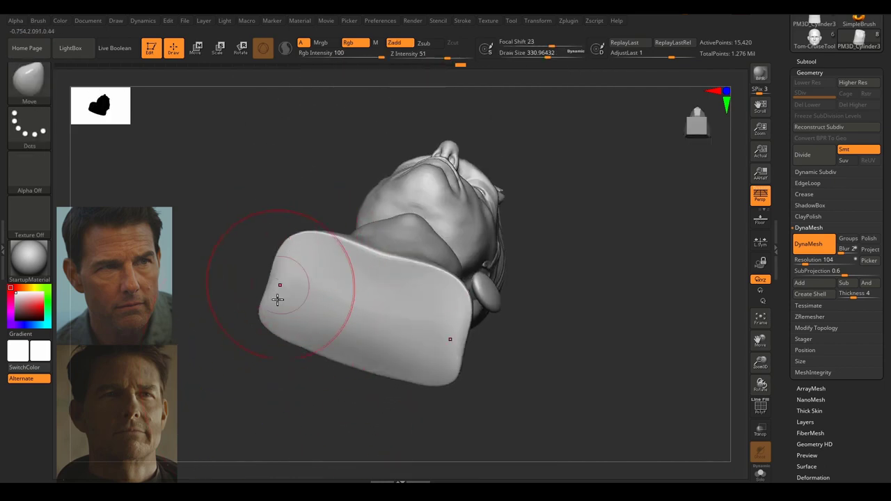
pyautogui.moveTo(278, 300); pyautogui.dragTo(251, 297)
pyautogui.moveTo(245, 256); pyautogui.dragTo(244, 244)
pyautogui.moveTo(249, 189)
pyautogui.mouseDown(button='right')
pyautogui.moveTo(261, 323)
pyautogui.moveTo(290, 454)
pyautogui.mouseUp(button='right')
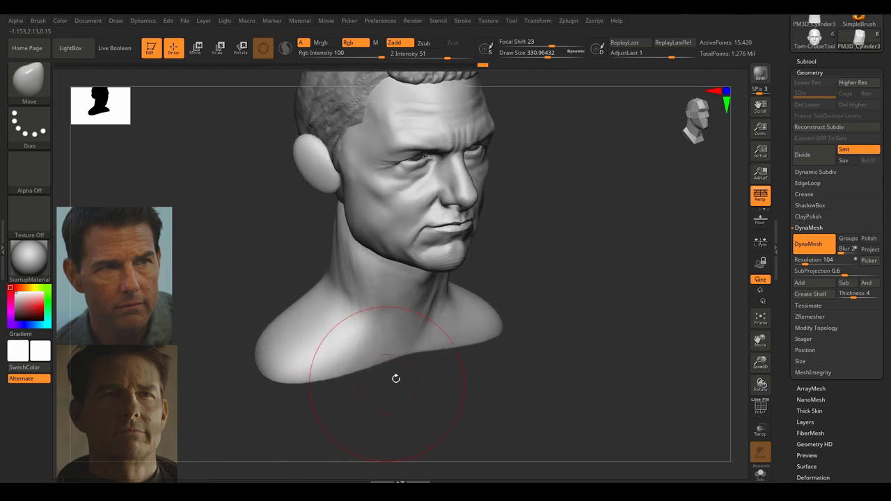
# Even out the shoulder base at the front and back with the Move brush, enlarging the draw size to about 484.
pyautogui.keyDown('shift'); pyautogui.moveTo(395, 379); pyautogui.dragTo(435, 385); pyautogui.keyUp('shift')
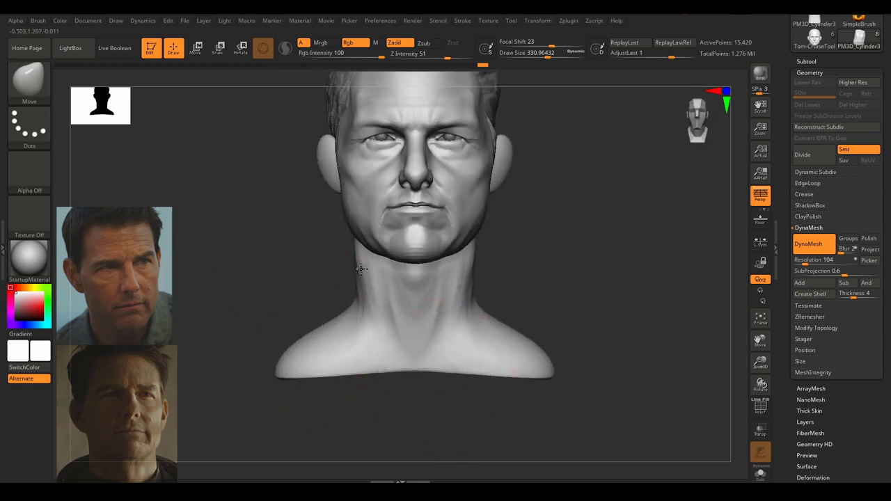
pyautogui.moveTo(386, 331); pyautogui.dragTo(388, 331)
pyautogui.moveTo(383, 364); pyautogui.dragTo(381, 380)
pyautogui.moveTo(385, 418)
pyautogui.mouseDown()
pyautogui.moveTo(411, 425)
pyautogui.moveTo(441, 340)
pyautogui.moveTo(428, 297)
pyautogui.mouseUp()
pyautogui.press('s')
pyautogui.moveTo(263, 296); pyautogui.dragTo(271, 298)
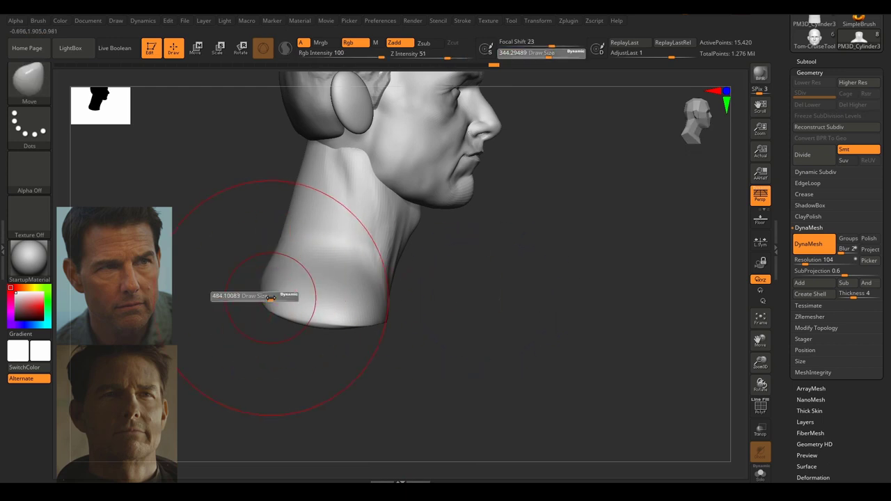
pyautogui.moveTo(261, 338)
pyautogui.mouseDown()
pyautogui.moveTo(295, 383)
pyautogui.moveTo(369, 370)
pyautogui.moveTo(378, 358)
pyautogui.moveTo(299, 306)
pyautogui.mouseUp()
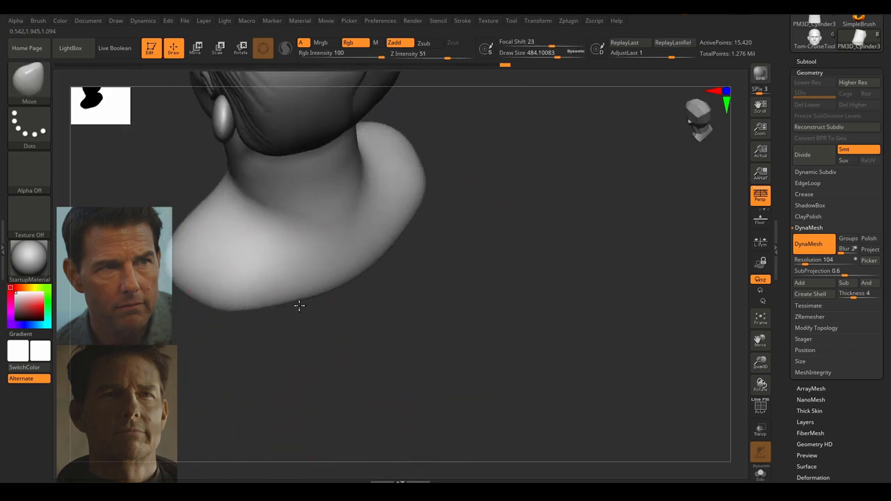
pyautogui.moveTo(392, 344)
pyautogui.keyDown('shift'); pyautogui.mouseDown()
pyautogui.moveTo(447, 325)
pyautogui.moveTo(453, 376)
pyautogui.mouseUp(); pyautogui.keyUp('shift')
pyautogui.moveTo(432, 314)
pyautogui.keyDown('alt'); pyautogui.mouseDown()
pyautogui.moveTo(362, 263)
pyautogui.moveTo(392, 311)
pyautogui.mouseUp(); pyautogui.keyUp('alt')
pyautogui.keyDown('shift'); pyautogui.moveTo(528, 258); pyautogui.dragTo(511, 315); pyautogui.keyUp('shift')
# Reshape the neck-to-shoulder slope at a draw size of about 280 and widen the shoulder ends at about 517 with the Move brush.
pyautogui.press('s')
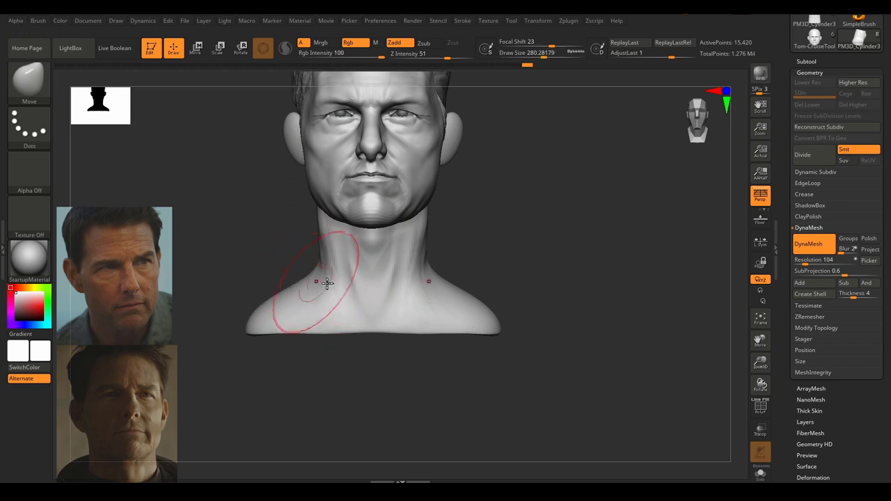
pyautogui.press('s')
pyautogui.moveTo(298, 301); pyautogui.dragTo(319, 302)
pyautogui.keyDown('alt'); pyautogui.moveTo(318, 308); pyautogui.dragTo(330, 367, button='right'); pyautogui.keyUp('alt')
pyautogui.press('s')
pyautogui.moveTo(330, 367); pyautogui.dragTo(324, 368)
pyautogui.moveTo(265, 388); pyautogui.dragTo(227, 377)
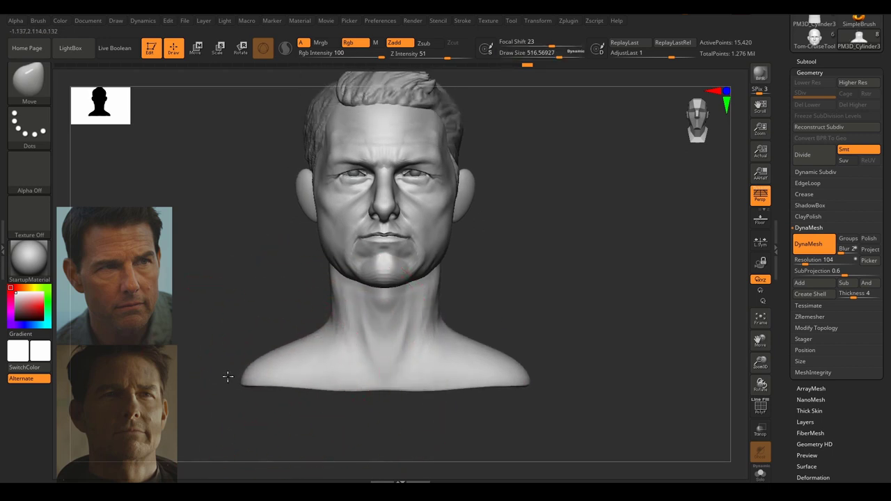
pyautogui.moveTo(306, 344); pyautogui.dragTo(299, 336)
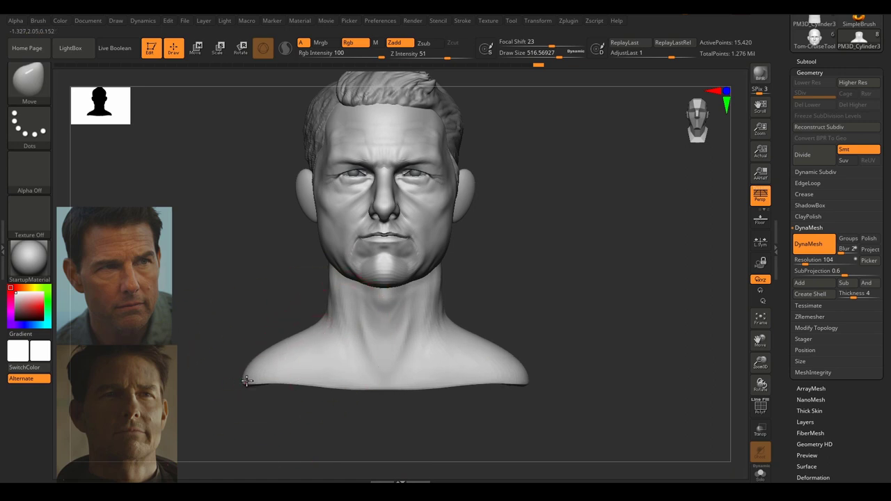
pyautogui.moveTo(247, 381); pyautogui.dragTo(238, 382)
# Refine the slope beside the neck with the Move brush at a draw size of about 344 and remesh the bust with DynaMesh.
pyautogui.moveTo(485, 310)
pyautogui.mouseDown()
pyautogui.moveTo(562, 316)
pyautogui.moveTo(518, 297)
pyautogui.moveTo(544, 303)
pyautogui.mouseUp()
pyautogui.moveTo(577, 310)
pyautogui.keyDown('alt'); pyautogui.mouseDown()
pyautogui.moveTo(619, 335)
pyautogui.moveTo(637, 331)
pyautogui.moveTo(609, 328)
pyautogui.moveTo(640, 326)
pyautogui.mouseUp(); pyautogui.keyUp('alt')
pyautogui.moveTo(648, 326)
pyautogui.keyDown('alt'); pyautogui.mouseDown()
pyautogui.moveTo(603, 292)
pyautogui.moveTo(617, 295)
pyautogui.moveTo(632, 330)
pyautogui.mouseUp(); pyautogui.keyUp('alt')
pyautogui.keyDown('ctrl'); pyautogui.moveTo(626, 332); pyautogui.dragTo(635, 328, button='right'); pyautogui.keyUp('ctrl')
pyautogui.moveTo(628, 291)
pyautogui.keyDown('alt'); pyautogui.mouseDown(button='right')
pyautogui.moveTo(631, 338)
pyautogui.moveTo(648, 312)
pyautogui.mouseUp(button='right'); pyautogui.keyUp('alt')
pyautogui.moveTo(648, 312)
pyautogui.mouseDown()
pyautogui.moveTo(641, 319)
pyautogui.moveTo(641, 303)
pyautogui.mouseUp()
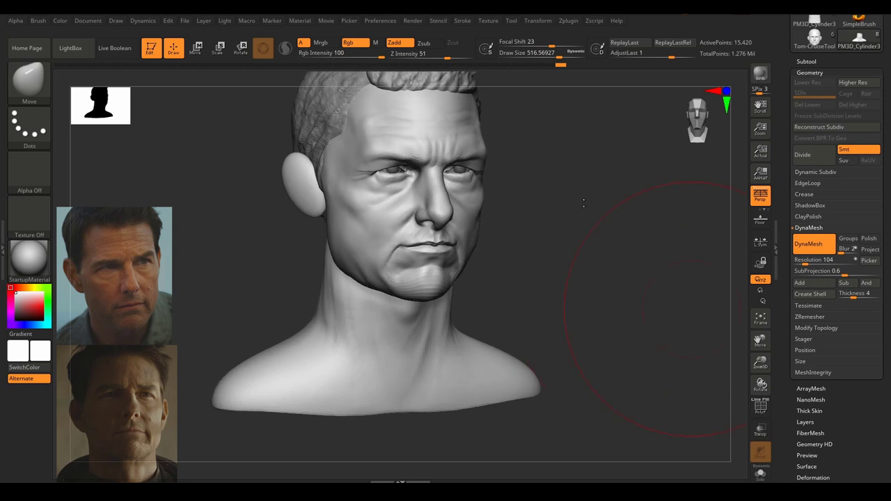
pyautogui.moveTo(573, 260)
pyautogui.mouseDown()
pyautogui.moveTo(589, 281)
pyautogui.moveTo(492, 247)
pyautogui.mouseUp()
pyautogui.press('s')
pyautogui.moveTo(298, 328); pyautogui.dragTo(309, 317)
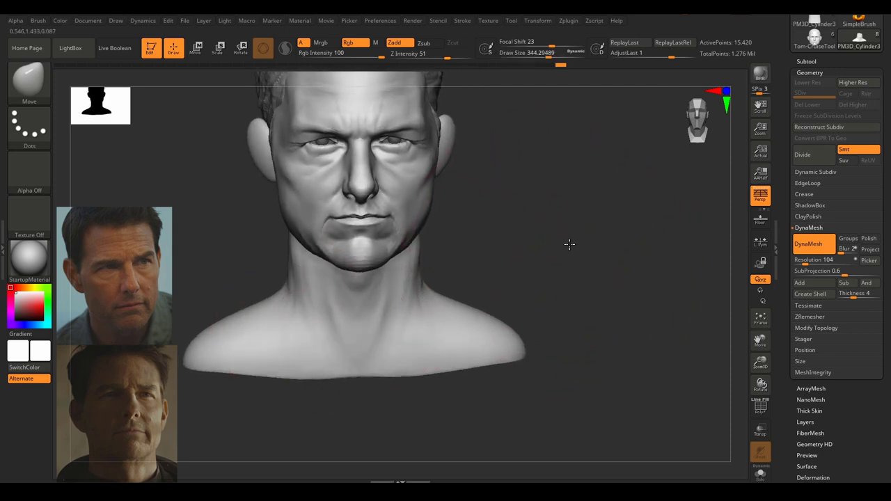
pyautogui.moveTo(569, 244)
pyautogui.mouseDown()
pyautogui.moveTo(579, 209)
pyautogui.moveTo(620, 310)
pyautogui.moveTo(593, 246)
pyautogui.moveTo(551, 187)
pyautogui.moveTo(693, 379)
pyautogui.mouseUp()
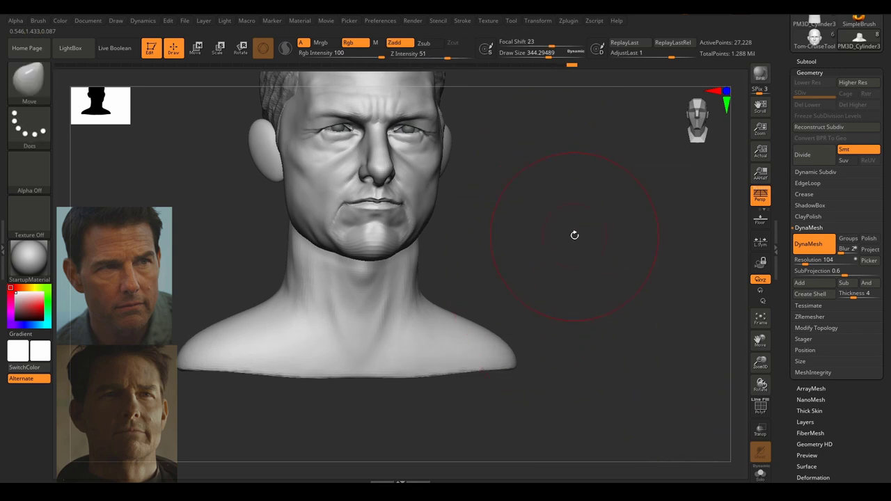
# Adjust the outline of the bust's underside along its front edge and outer shoulder with the Move brush at a draw size of about 344.
pyautogui.keyDown('alt'); pyautogui.moveTo(575, 234); pyautogui.dragTo(571, 209); pyautogui.keyUp('alt')
pyautogui.moveTo(591, 168)
pyautogui.keyDown('ctrl'); pyautogui.mouseDown()
pyautogui.moveTo(620, 227)
pyautogui.moveTo(605, 258)
pyautogui.moveTo(576, 252)
pyautogui.moveTo(603, 193)
pyautogui.moveTo(600, 125)
pyautogui.mouseUp(); pyautogui.keyUp('ctrl')
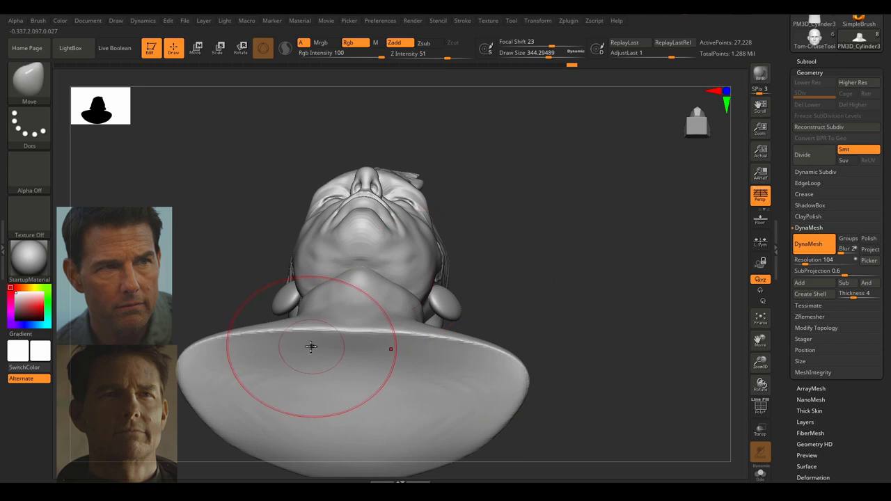
pyautogui.press('f')
pyautogui.moveTo(381, 305); pyautogui.dragTo(371, 298)
pyautogui.moveTo(312, 300); pyautogui.dragTo(309, 293)
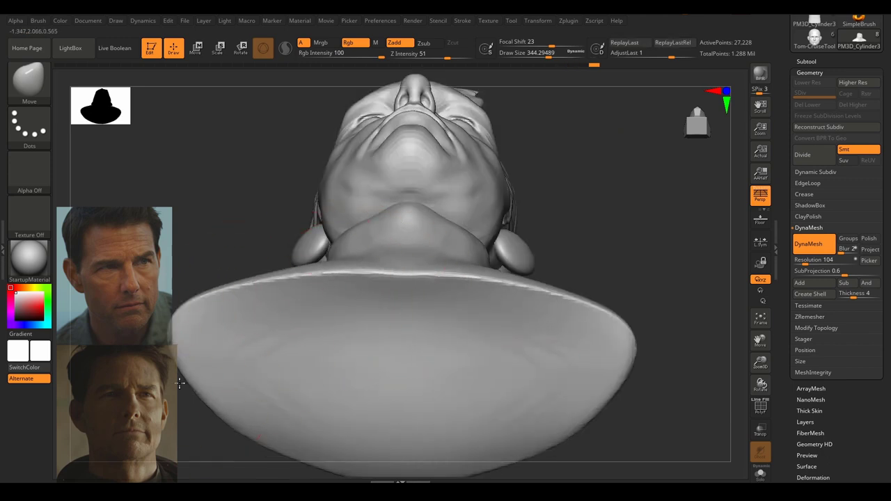
pyautogui.moveTo(179, 383); pyautogui.dragTo(198, 386)
pyautogui.press('f')
pyautogui.moveTo(513, 251); pyautogui.dragTo(524, 264)
pyautogui.moveTo(524, 264); pyautogui.dragTo(459, 376, button='right')
pyautogui.rightClick(460, 376)
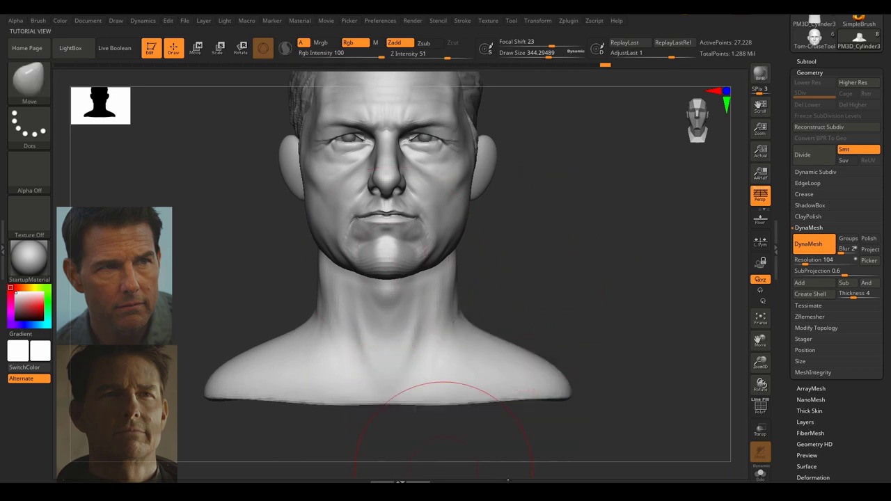
# Sculpt the collarbones, the hollows above them and the throat notch with the ClayBuildup brush at a draw size of about 51, smoothing between strokes.
pyautogui.moveTo(514, 454)
pyautogui.mouseDown()
pyautogui.moveTo(567, 276)
pyautogui.moveTo(597, 281)
pyautogui.moveTo(560, 296)
pyautogui.moveTo(561, 259)
pyautogui.mouseUp()
pyautogui.press('b')
pyautogui.press('c')
pyautogui.press('b')
pyautogui.press('s')
pyautogui.moveTo(336, 320); pyautogui.dragTo(315, 318)
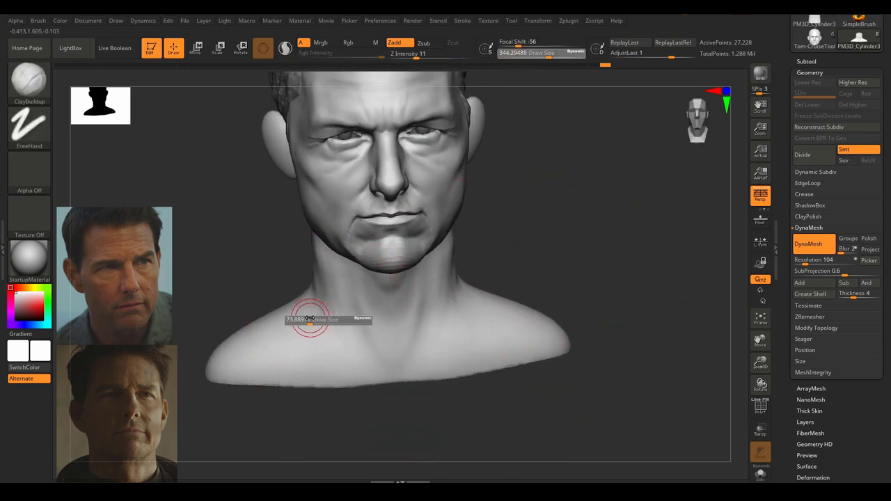
pyautogui.press('s')
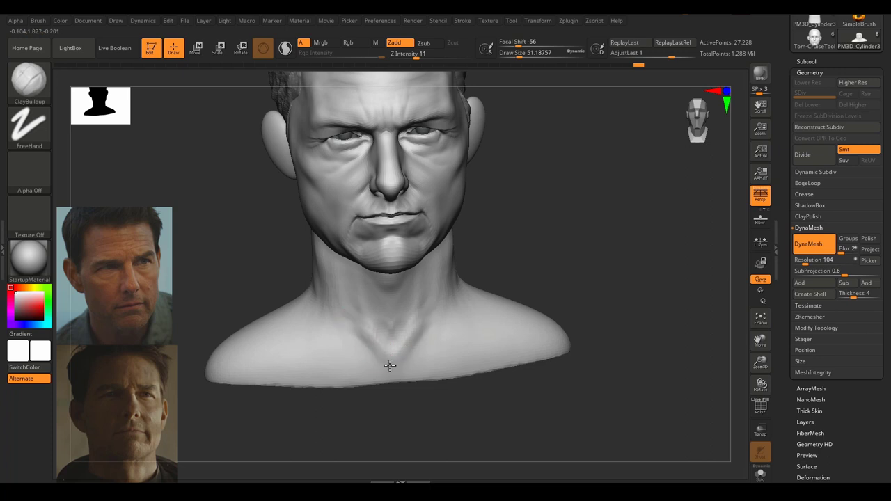
pyautogui.moveTo(317, 311)
pyautogui.keyDown('alt'); pyautogui.mouseDown()
pyautogui.moveTo(376, 353)
pyautogui.moveTo(351, 316)
pyautogui.mouseUp(); pyautogui.keyUp('alt')
pyautogui.keyDown('shift'); pyautogui.moveTo(383, 348); pyautogui.dragTo(386, 357); pyautogui.keyUp('shift')
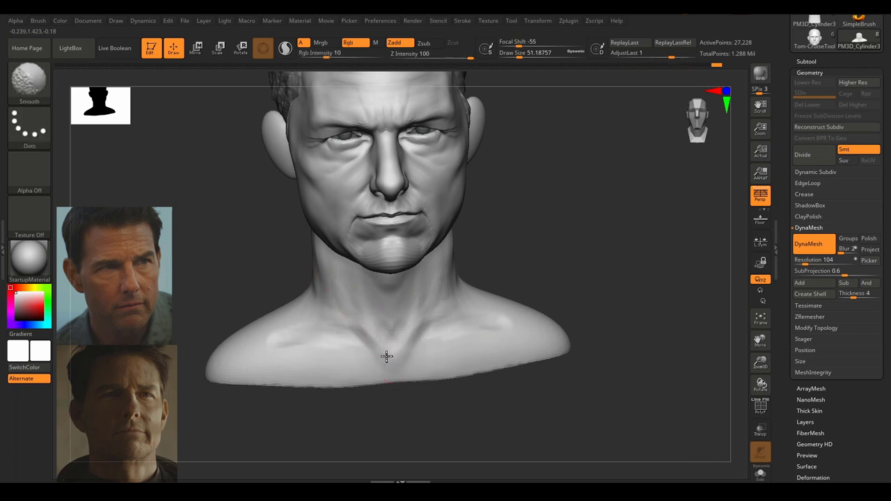
pyautogui.moveTo(401, 327)
pyautogui.mouseDown()
pyautogui.moveTo(394, 354)
pyautogui.moveTo(284, 337)
pyautogui.moveTo(341, 341)
pyautogui.mouseUp()
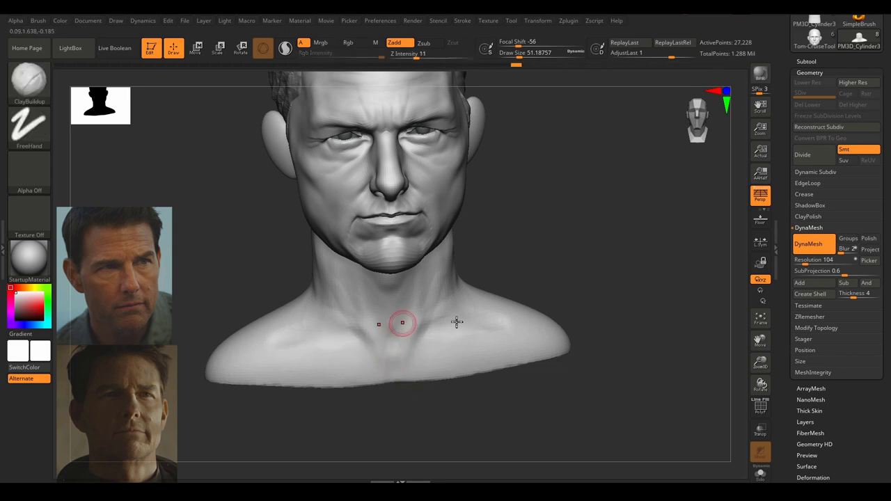
# Build up the ridge from the side of the neck toward the collarbone with ClayBuildup at a draw size of about 74, smoothing it.
pyautogui.moveTo(597, 289); pyautogui.dragTo(575, 271)
pyautogui.moveTo(559, 269)
pyautogui.keyDown('ctrl'); pyautogui.mouseDown(button='right')
pyautogui.moveTo(508, 289)
pyautogui.moveTo(523, 292)
pyautogui.moveTo(517, 309)
pyautogui.moveTo(517, 293)
pyautogui.moveTo(565, 367)
pyautogui.moveTo(453, 299)
pyautogui.moveTo(508, 350)
pyautogui.moveTo(468, 243)
pyautogui.mouseUp(button='right'); pyautogui.keyUp('ctrl')
pyautogui.press('s')
pyautogui.moveTo(406, 256)
pyautogui.mouseDown()
pyautogui.moveTo(414, 256)
pyautogui.moveTo(398, 190)
pyautogui.moveTo(397, 293)
pyautogui.mouseUp()
pyautogui.press('s')
pyautogui.keyDown('alt'); pyautogui.moveTo(422, 299); pyautogui.dragTo(447, 297, button='right'); pyautogui.keyUp('alt')
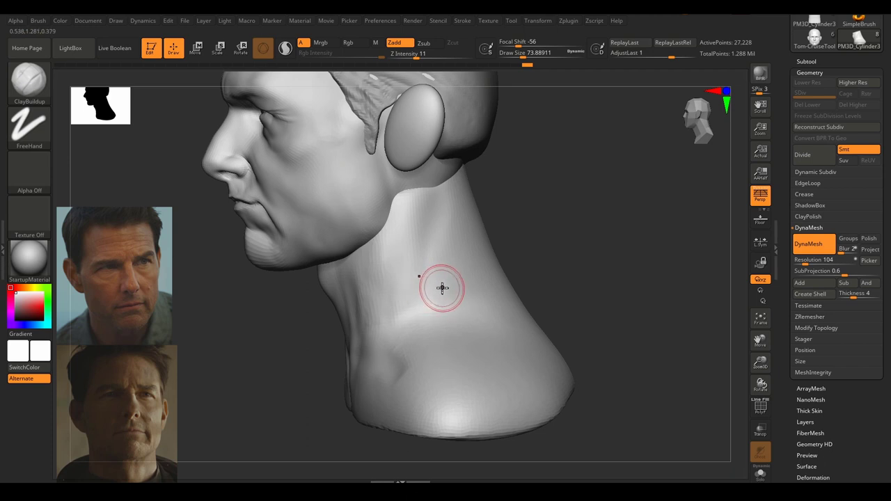
pyautogui.moveTo(436, 308); pyautogui.dragTo(376, 364)
pyautogui.moveTo(439, 289)
pyautogui.mouseDown()
pyautogui.moveTo(392, 377)
pyautogui.moveTo(388, 369)
pyautogui.mouseUp()
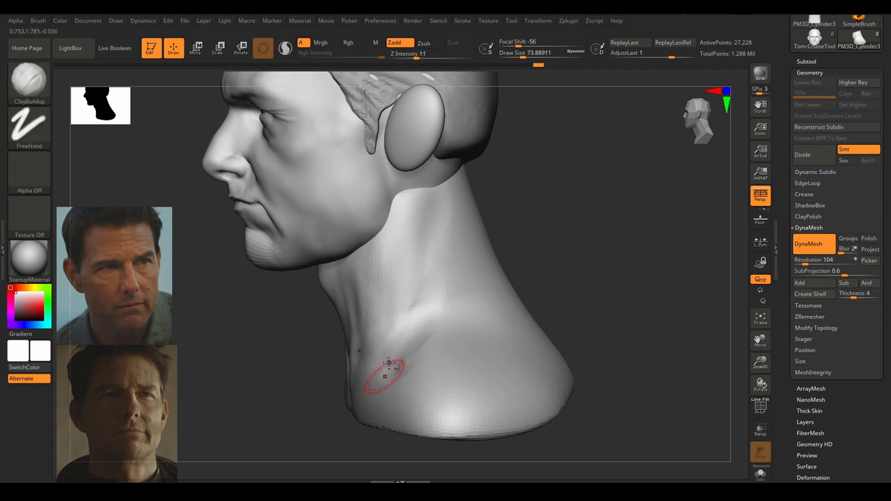
pyautogui.keyDown('shift'); pyautogui.moveTo(418, 334); pyautogui.dragTo(387, 369); pyautogui.keyUp('shift')
pyautogui.moveTo(494, 292)
pyautogui.keyDown('alt'); pyautogui.mouseDown(button='right')
pyautogui.moveTo(448, 302)
pyautogui.moveTo(388, 339)
pyautogui.mouseUp(button='right'); pyautogui.keyUp('alt')
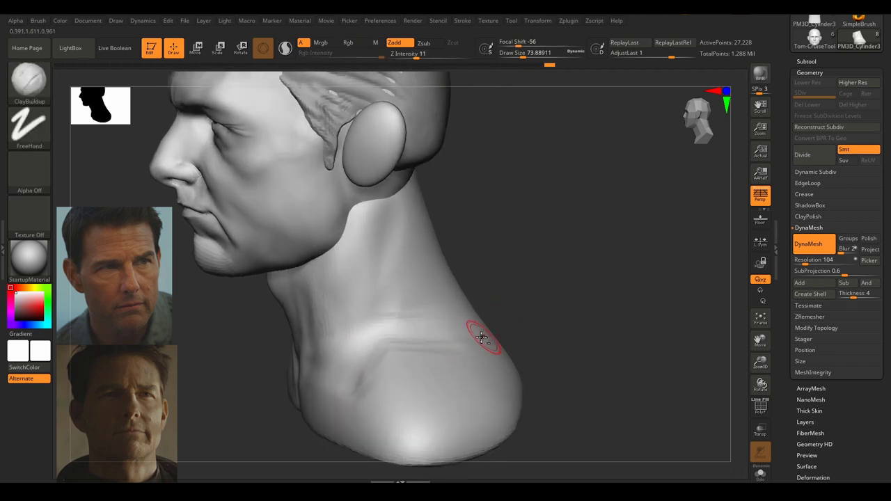
pyautogui.press('shift')
pyautogui.moveTo(604, 328); pyautogui.dragTo(521, 289, button='right')
pyautogui.moveTo(521, 289); pyautogui.dragTo(412, 286, button='right')
pyautogui.press('shift')
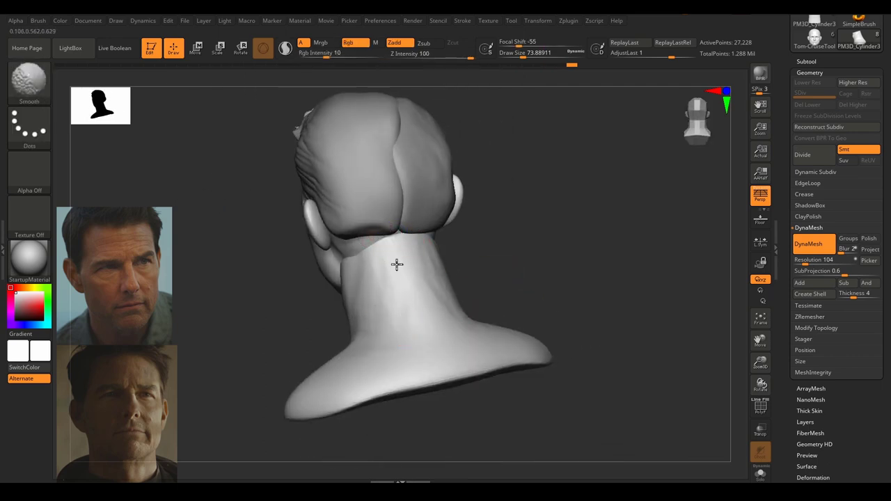
# Adjust the shoulder slope beside the neck with the Move brush, using draw sizes of about 422 and 344.
pyautogui.moveTo(422, 341)
pyautogui.mouseDown(button='right')
pyautogui.moveTo(513, 285)
pyautogui.moveTo(587, 279)
pyautogui.moveTo(517, 283)
pyautogui.moveTo(577, 287)
pyautogui.moveTo(486, 281)
pyautogui.moveTo(524, 273)
pyautogui.mouseUp(button='right')
pyautogui.press('b')
pyautogui.press('m')
pyautogui.press('v')
pyautogui.press('f')
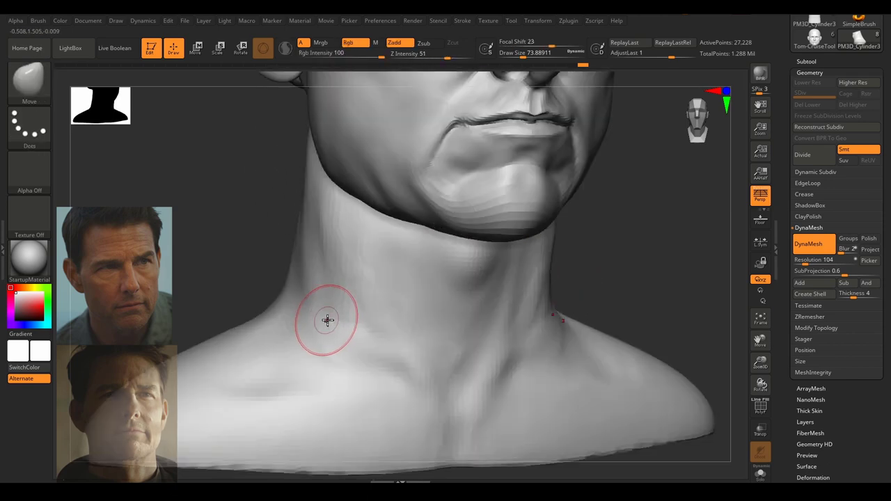
pyautogui.press('f')
pyautogui.press('s')
pyautogui.moveTo(347, 361); pyautogui.dragTo(375, 365)
pyautogui.keyDown('alt'); pyautogui.moveTo(372, 365); pyautogui.dragTo(395, 295, button='right'); pyautogui.keyUp('alt')
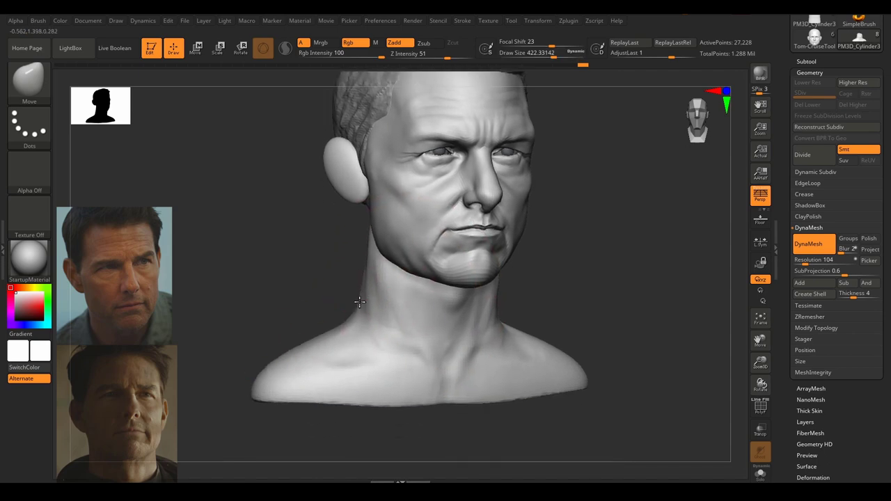
pyautogui.press('s')
pyautogui.moveTo(334, 325); pyautogui.dragTo(329, 325)
pyautogui.moveTo(314, 305); pyautogui.dragTo(340, 321, button='right')
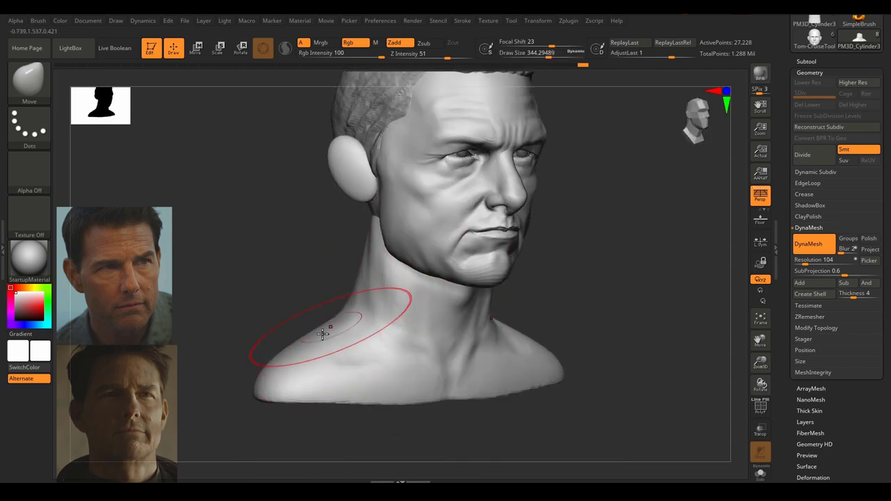
# Refine the rear contour of the neck with the Move brush at a draw size of about 120 and remesh the bust with DynaMesh.
pyautogui.moveTo(598, 270); pyautogui.dragTo(563, 324, button='right')
pyautogui.keyDown('alt'); pyautogui.moveTo(626, 252); pyautogui.dragTo(567, 244, button='right'); pyautogui.keyUp('alt')
pyautogui.keyDown('ctrl'); pyautogui.moveTo(531, 282); pyautogui.dragTo(509, 328, button='right'); pyautogui.keyUp('ctrl')
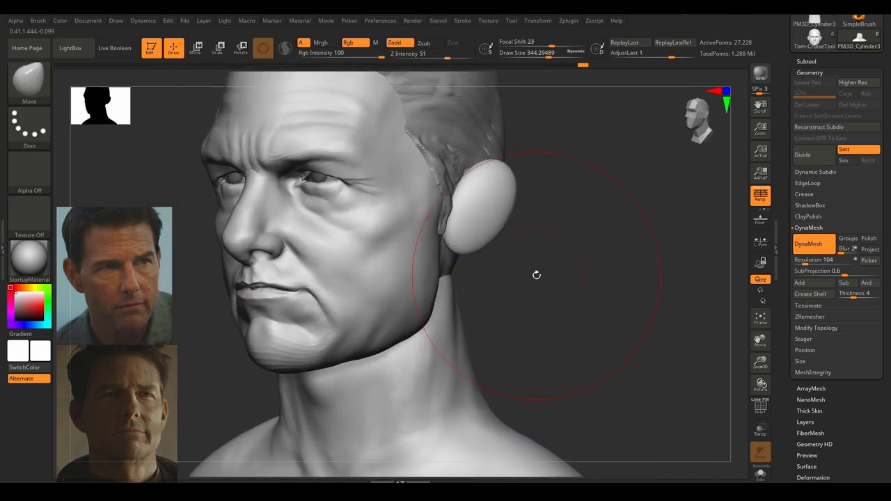
pyautogui.moveTo(540, 261)
pyautogui.mouseDown(button='right')
pyautogui.moveTo(587, 269)
pyautogui.moveTo(603, 319)
pyautogui.moveTo(620, 325)
pyautogui.moveTo(567, 325)
pyautogui.moveTo(548, 313)
pyautogui.mouseUp(button='right')
pyautogui.keyDown('ctrl'); pyautogui.moveTo(480, 305); pyautogui.dragTo(446, 446, button='right'); pyautogui.keyUp('ctrl')
pyautogui.keyDown('alt'); pyautogui.moveTo(446, 446); pyautogui.dragTo(537, 302, button='right'); pyautogui.keyUp('alt')
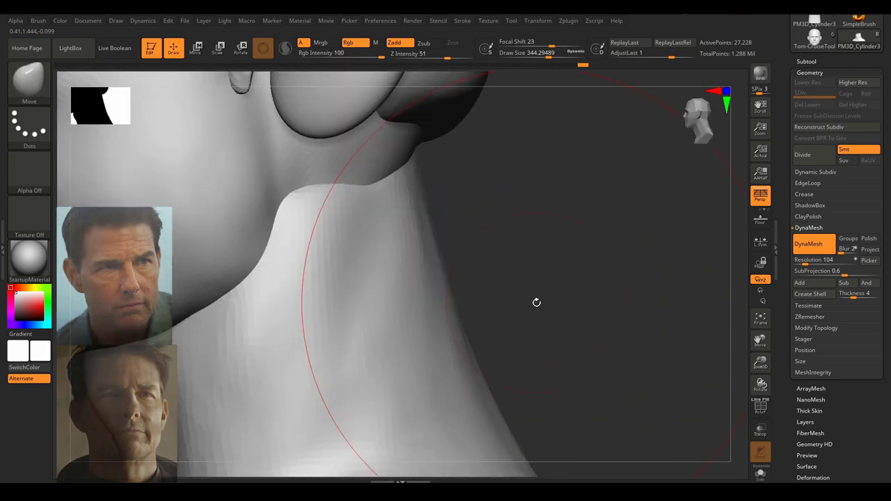
pyautogui.press('s')
pyautogui.moveTo(537, 302)
pyautogui.mouseDown()
pyautogui.moveTo(514, 303)
pyautogui.moveTo(478, 264)
pyautogui.mouseUp()
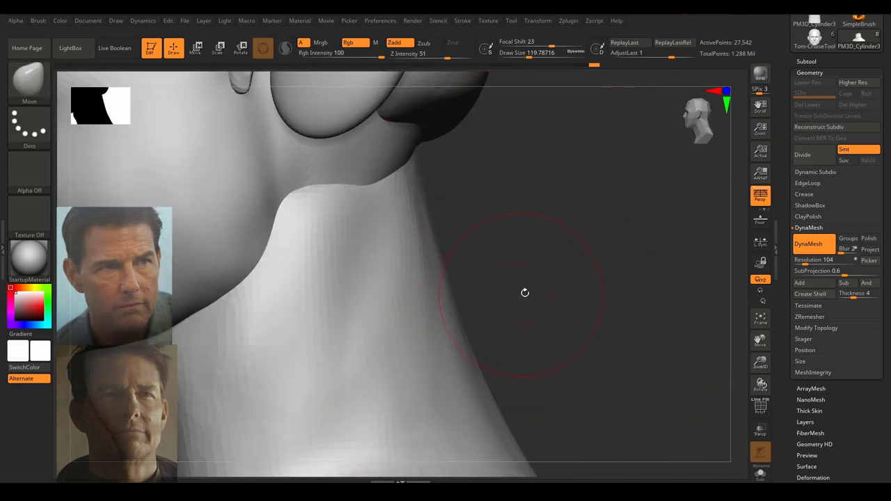
pyautogui.keyDown('alt'); pyautogui.moveTo(540, 288); pyautogui.dragTo(592, 371, button='right'); pyautogui.keyUp('alt')
pyautogui.keyDown('ctrl'); pyautogui.moveTo(523, 298); pyautogui.dragTo(420, 247, button='right'); pyautogui.keyUp('ctrl')
pyautogui.keyDown('alt'); pyautogui.moveTo(471, 298); pyautogui.dragTo(589, 170, button='right'); pyautogui.keyUp('alt')
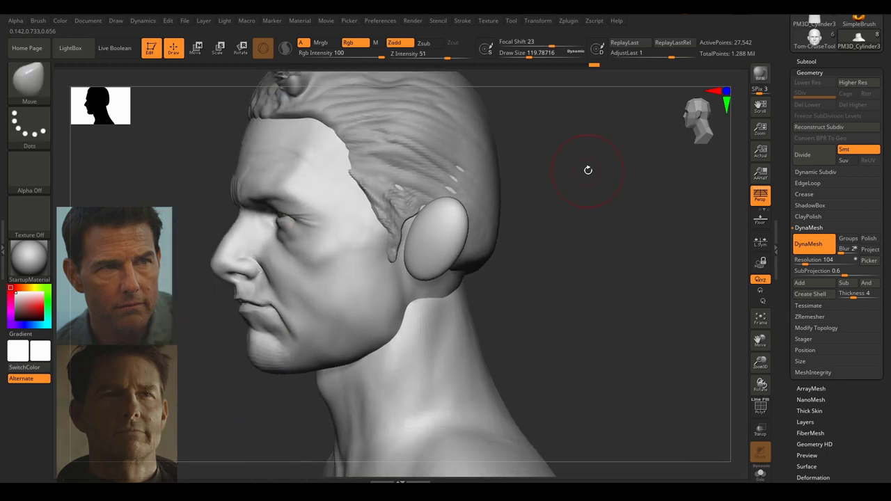
# Select the head subtool and compare its highest subdivision level with level 1.
pyautogui.keyDown('alt'); pyautogui.click(349, 277); pyautogui.keyUp('alt')
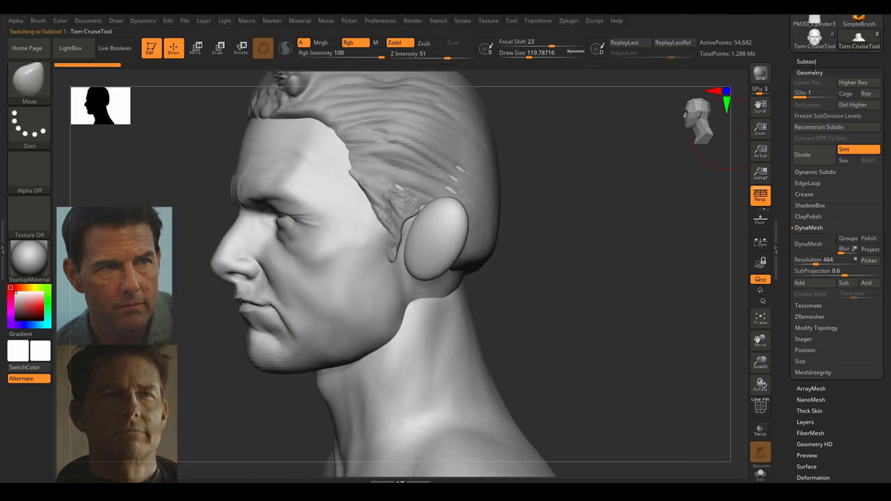
pyautogui.click(812, 62)
pyautogui.click(813, 62)
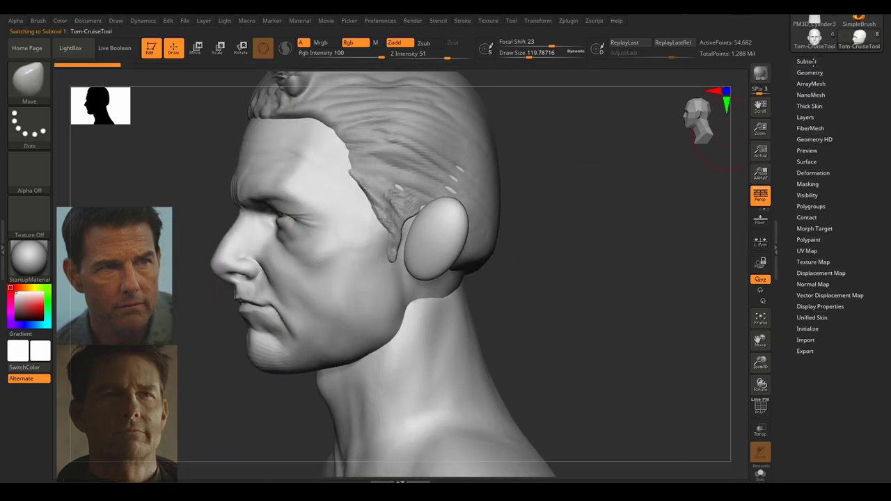
pyautogui.click(810, 73)
pyautogui.moveTo(656, 189); pyautogui.dragTo(683, 198)
pyautogui.moveTo(682, 198); pyautogui.dragTo(711, 207, button='right')
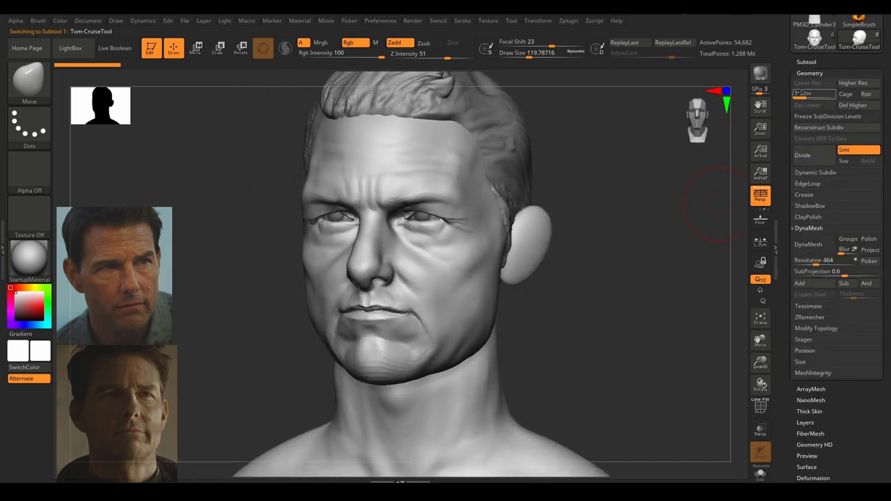
pyautogui.click(834, 96)
pyautogui.moveTo(622, 276); pyautogui.dragTo(636, 271, button='right')
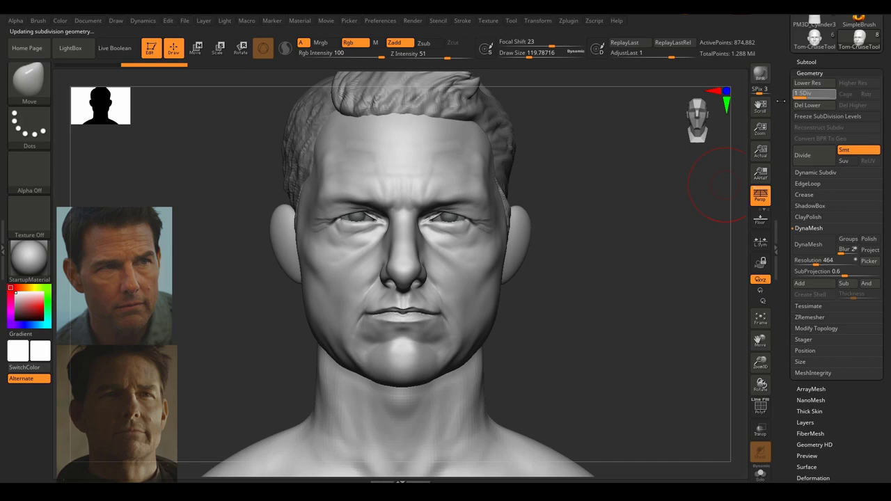
pyautogui.moveTo(781, 101); pyautogui.dragTo(779, 102)
pyautogui.moveTo(659, 181); pyautogui.dragTo(652, 183, button='right')
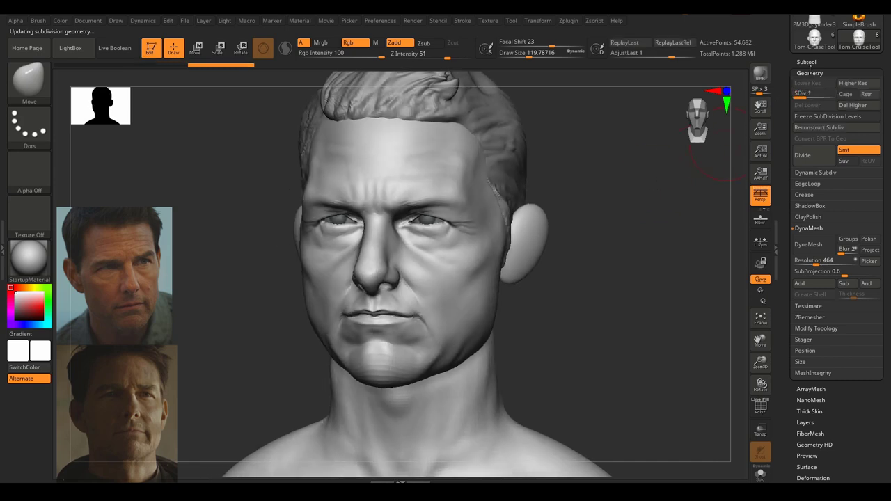
# Merge the ear subtool PM3D_Sphere3D1 down with the other ear, PM3D_Sphere3D2, into one subtool.
pyautogui.click(808, 61)
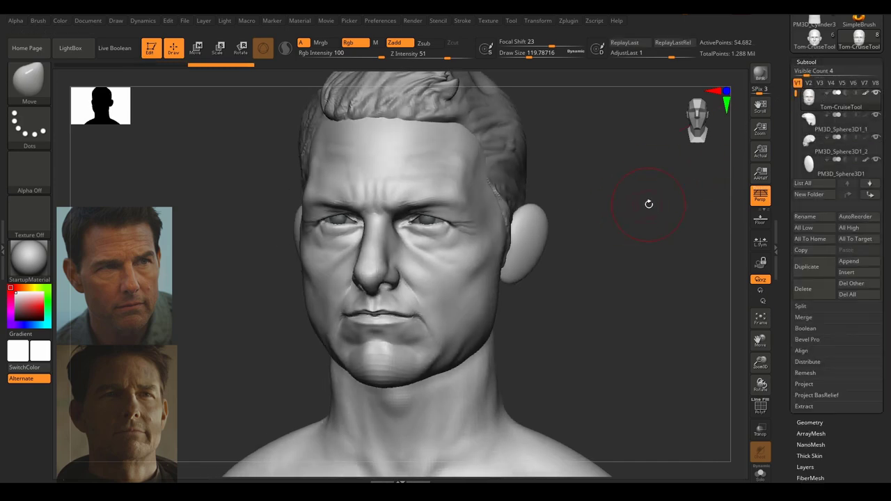
pyautogui.moveTo(649, 204); pyautogui.dragTo(632, 204)
pyautogui.moveTo(829, 167)
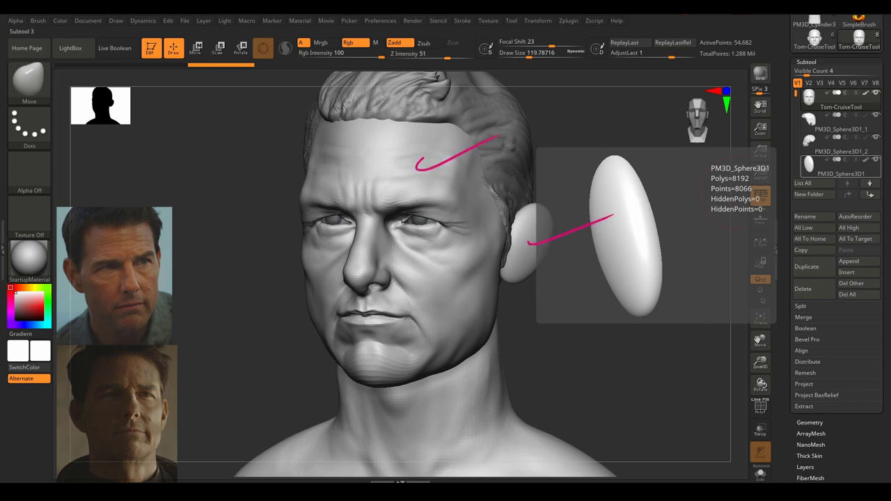
pyautogui.moveTo(596, 380); pyautogui.dragTo(570, 353)
pyautogui.moveTo(604, 270); pyautogui.dragTo(613, 261)
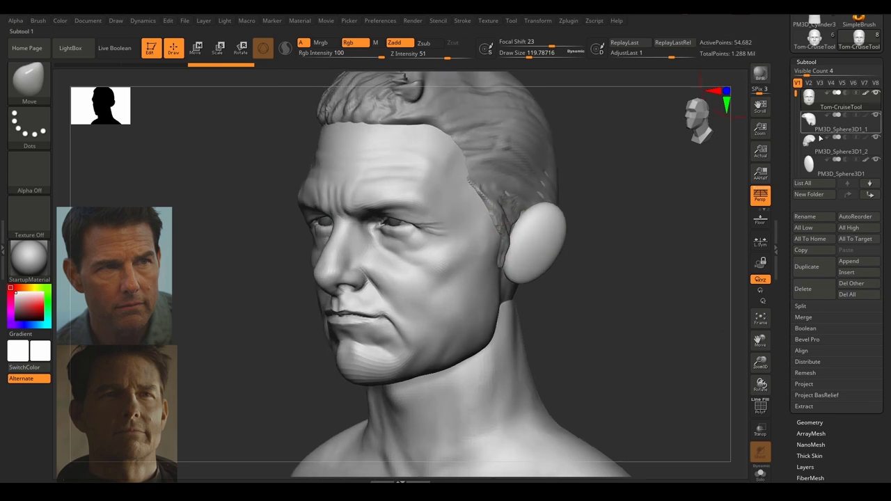
pyautogui.moveTo(796, 92); pyautogui.dragTo(797, 116)
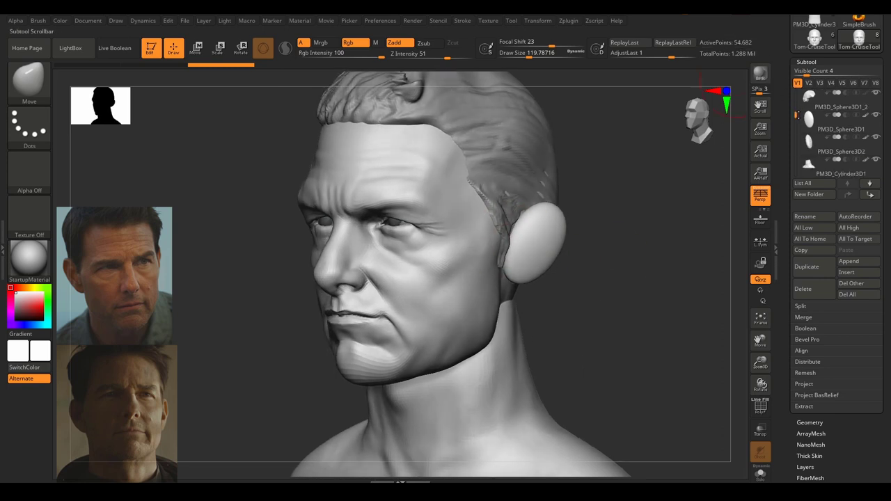
pyautogui.click(823, 122)
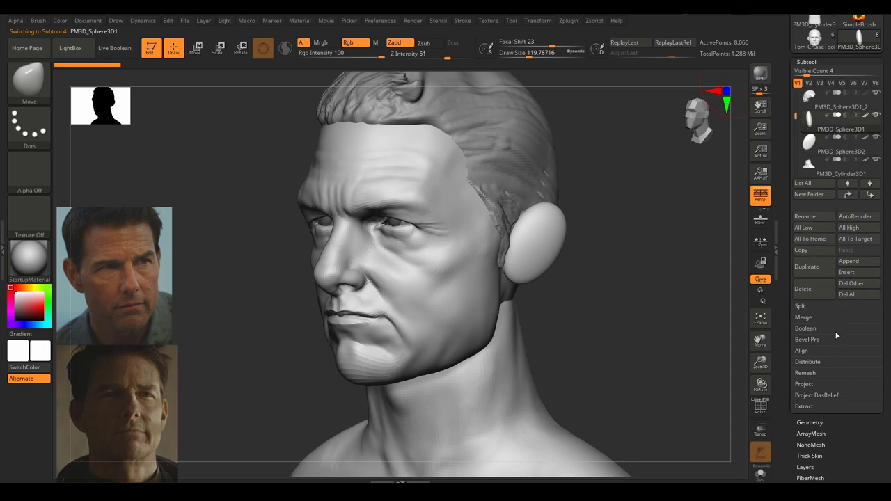
pyautogui.click(815, 318)
pyautogui.click(814, 339)
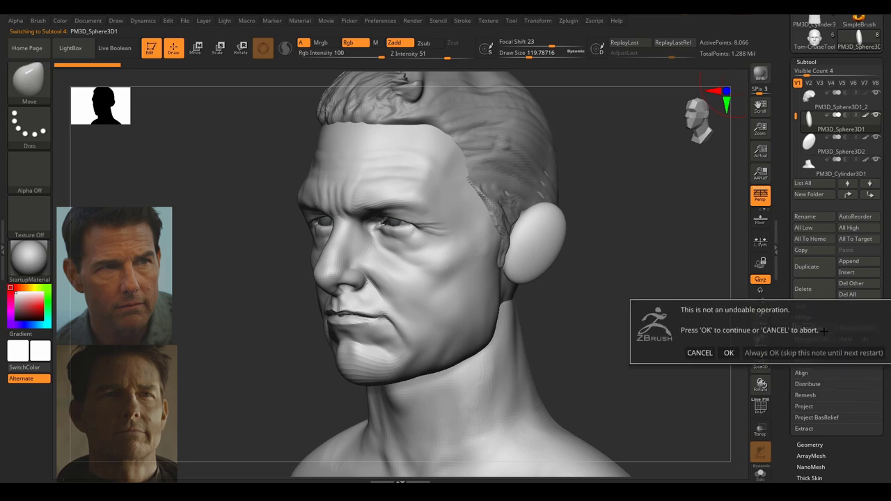
pyautogui.click(728, 353)
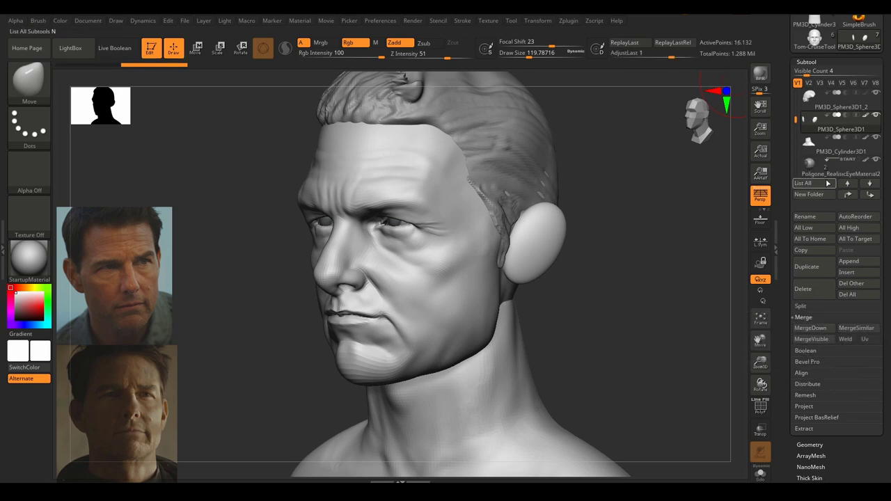
# Move the merged ears subtool up the subtool order so it sits directly beneath the head.
pyautogui.scroll(2, 850, 174)
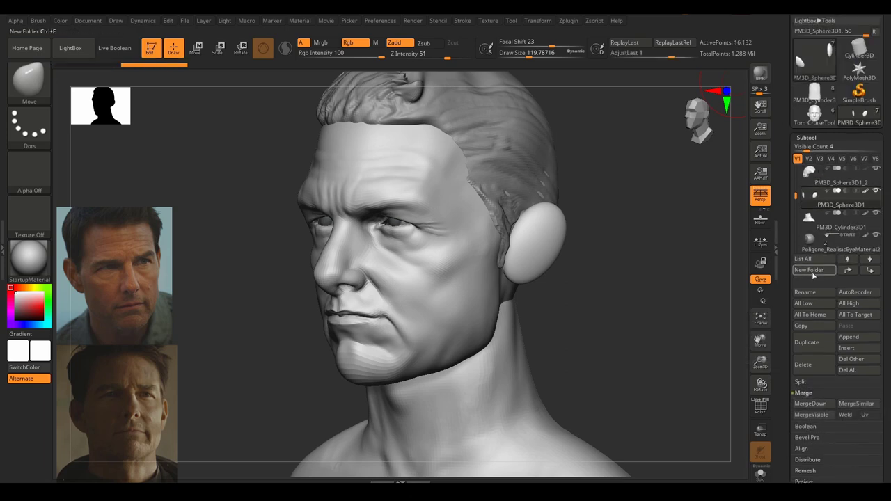
pyautogui.click(848, 271)
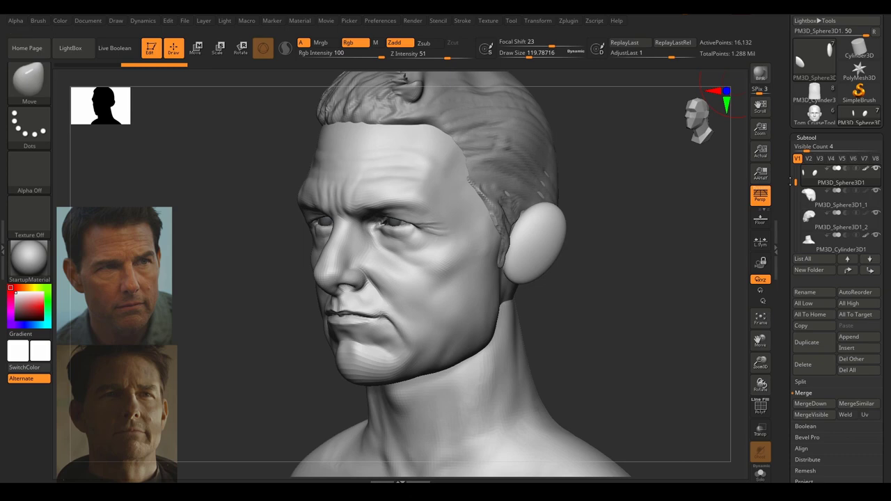
pyautogui.moveTo(796, 182); pyautogui.dragTo(797, 162)
# Merge the ears into the Tom-CruiseTool head subtool with MergeDown and Weld enabled.
pyautogui.moveTo(809, 175)
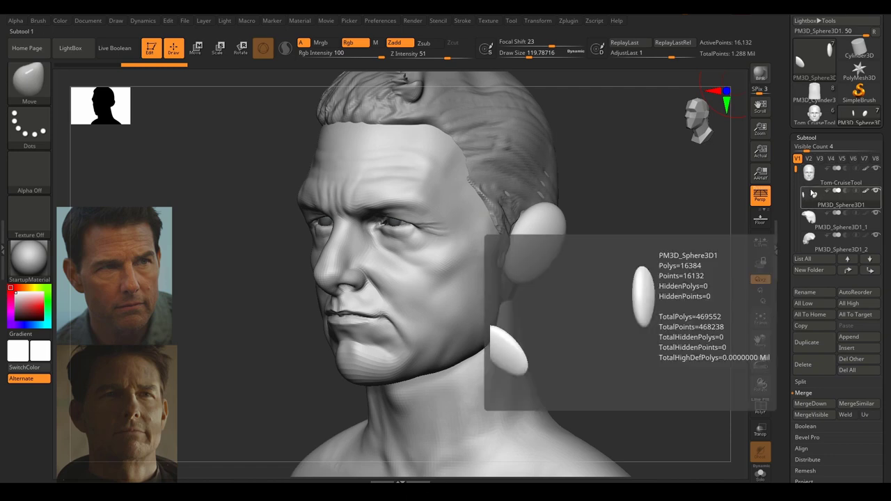
pyautogui.click(809, 174)
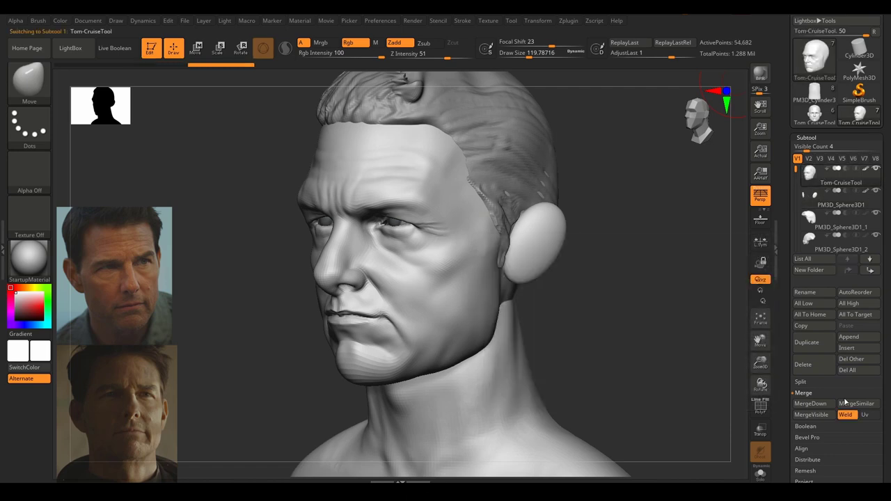
pyautogui.click(830, 414)
pyautogui.click(810, 381)
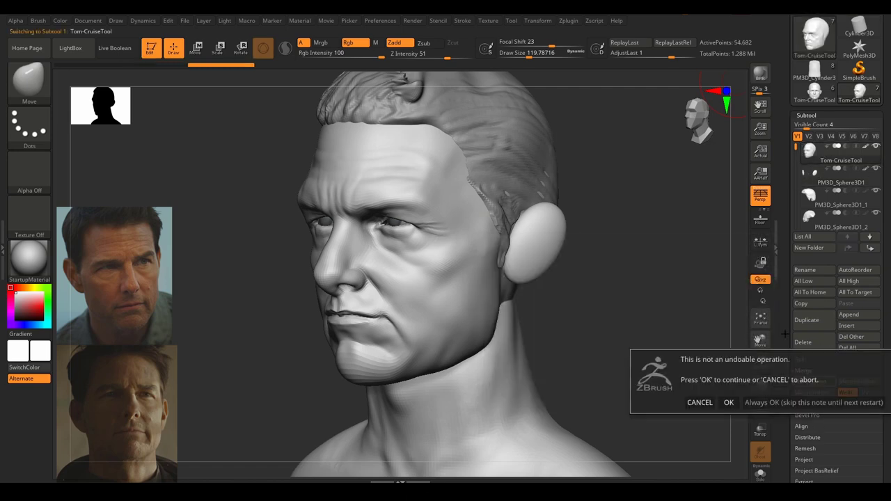
pyautogui.click(729, 403)
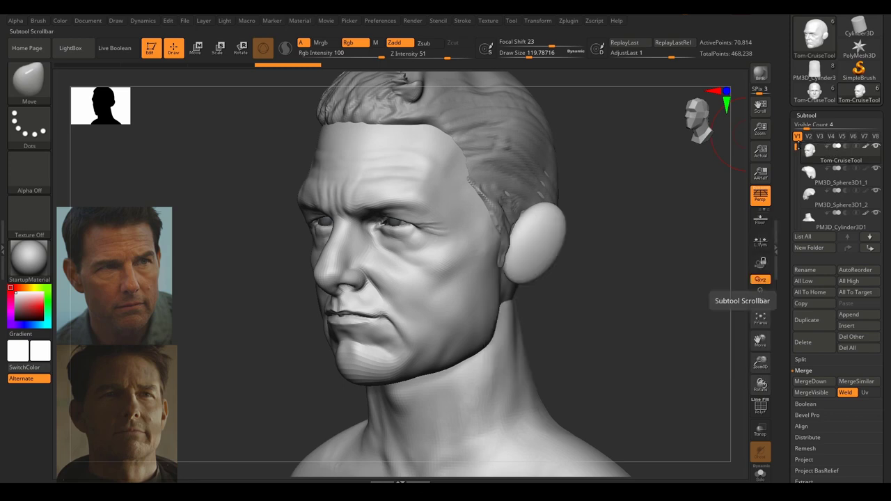
pyautogui.moveTo(828, 152)
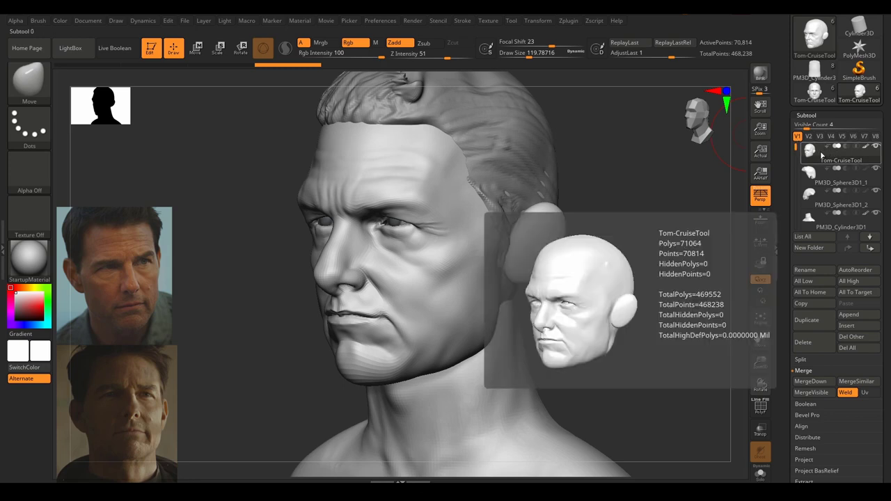
# Set the DynaMesh resolution of the merged head and ears to 200 in the head's geometry settings.
pyautogui.moveTo(796, 146); pyautogui.dragTo(796, 193)
pyautogui.moveTo(834, 467); pyautogui.dragTo(835, 355)
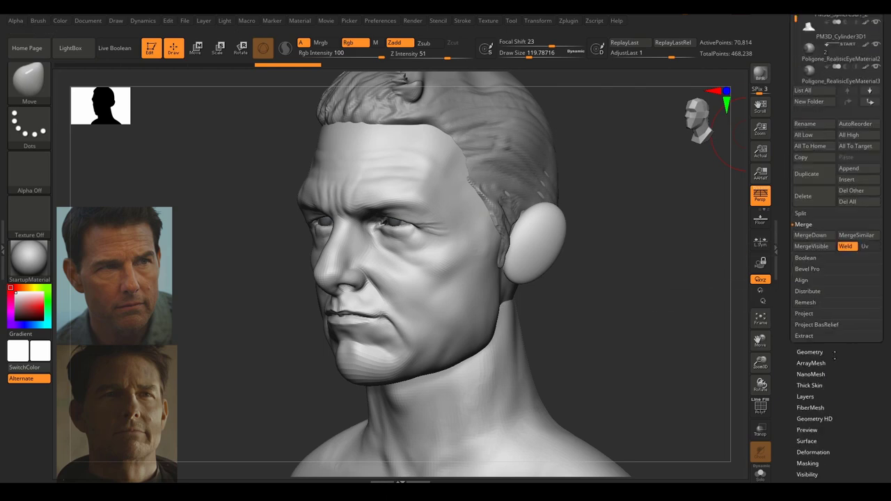
pyautogui.click(811, 351)
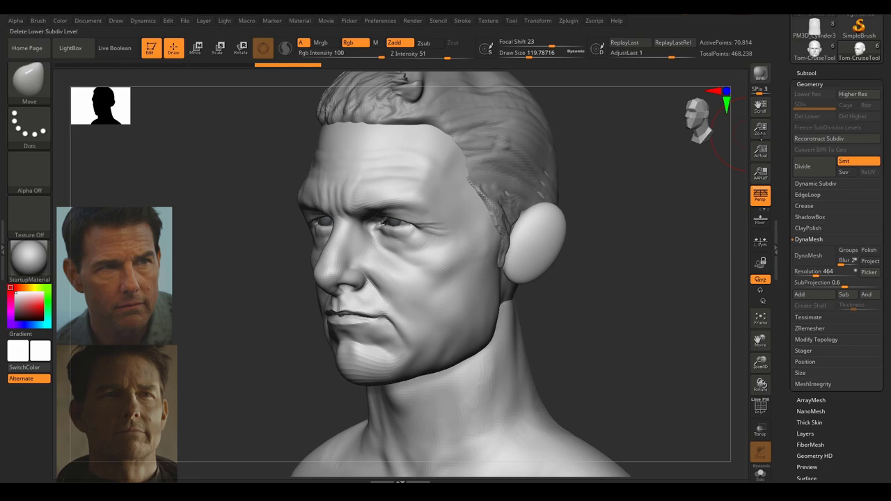
pyautogui.moveTo(612, 250); pyautogui.dragTo(626, 247)
pyautogui.moveTo(616, 290); pyautogui.dragTo(630, 324)
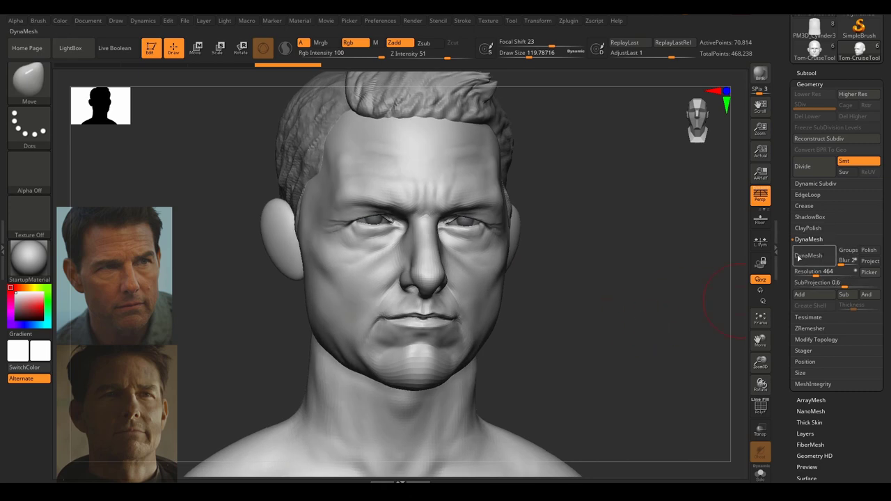
pyautogui.moveTo(676, 276); pyautogui.dragTo(631, 273)
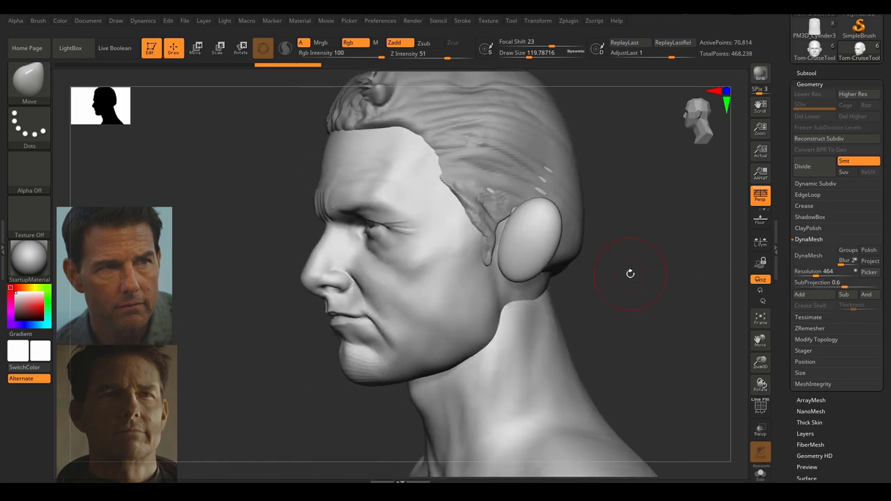
pyautogui.keyDown('ctrl'); pyautogui.moveTo(621, 241); pyautogui.dragTo(632, 294, button='right'); pyautogui.keyUp('ctrl')
pyautogui.moveTo(632, 294)
pyautogui.keyDown('alt'); pyautogui.mouseDown(button='right')
pyautogui.moveTo(603, 300)
pyautogui.moveTo(648, 301)
pyautogui.mouseUp(button='right'); pyautogui.keyUp('alt')
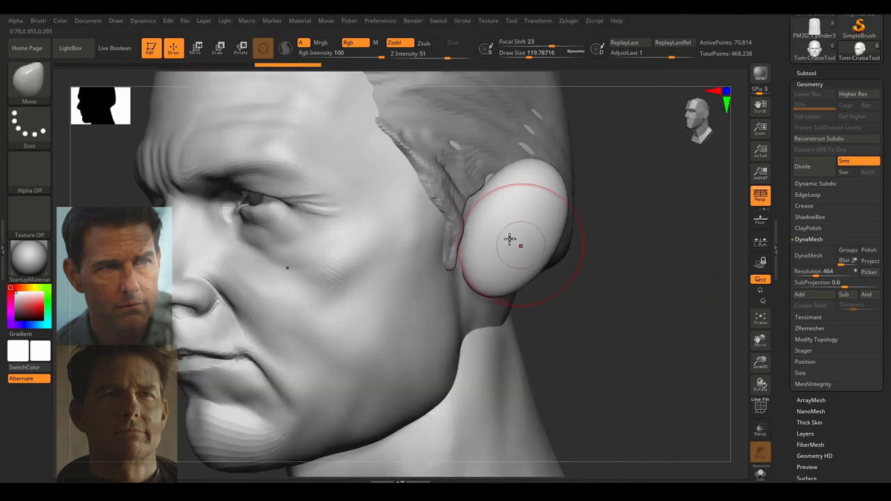
pyautogui.moveTo(636, 270); pyautogui.dragTo(656, 273)
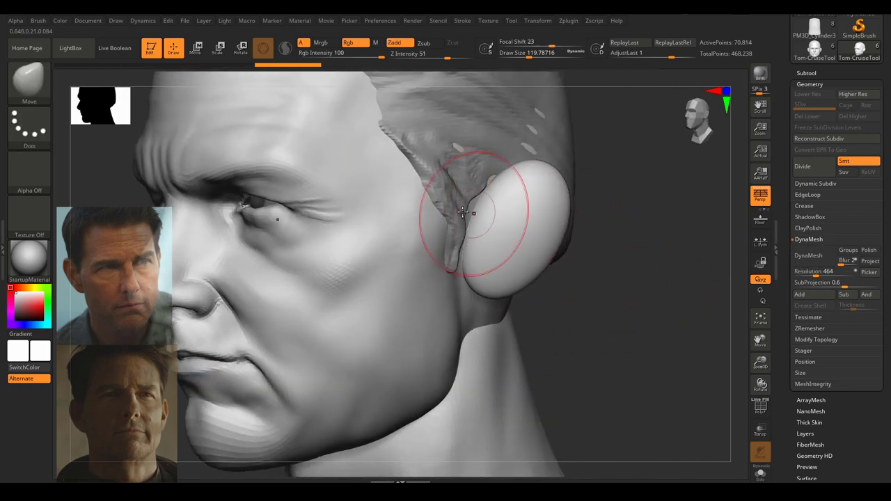
pyautogui.click(825, 272)
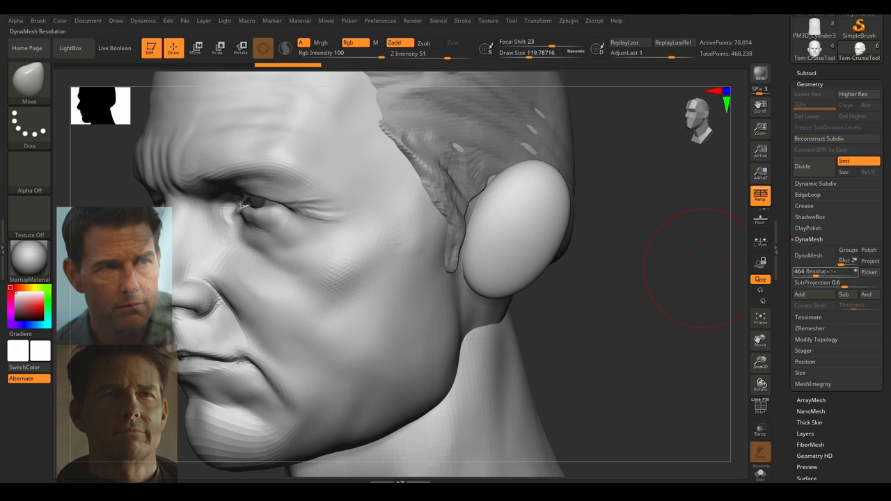
pyautogui.click(816, 273)
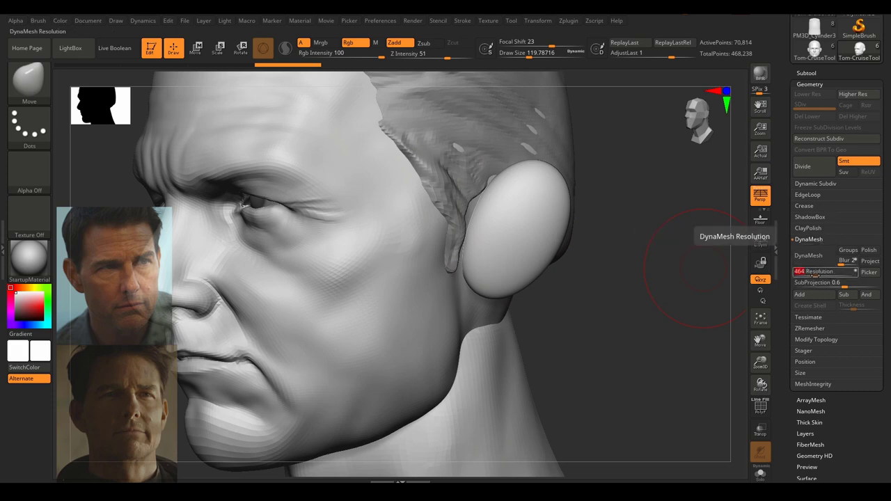
pyautogui.moveTo(641, 321); pyautogui.dragTo(638, 315)
pyautogui.moveTo(575, 388)
pyautogui.mouseDown()
pyautogui.moveTo(622, 354)
pyautogui.moveTo(501, 299)
pyautogui.mouseUp()
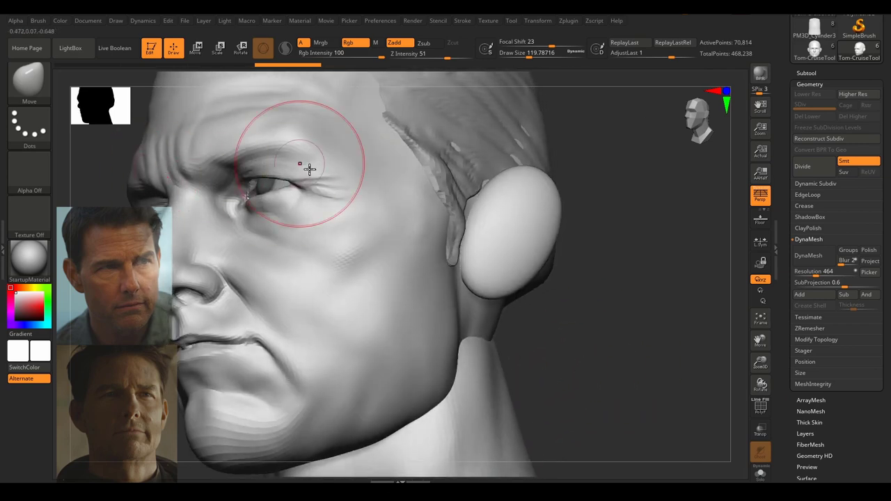
pyautogui.click(827, 272)
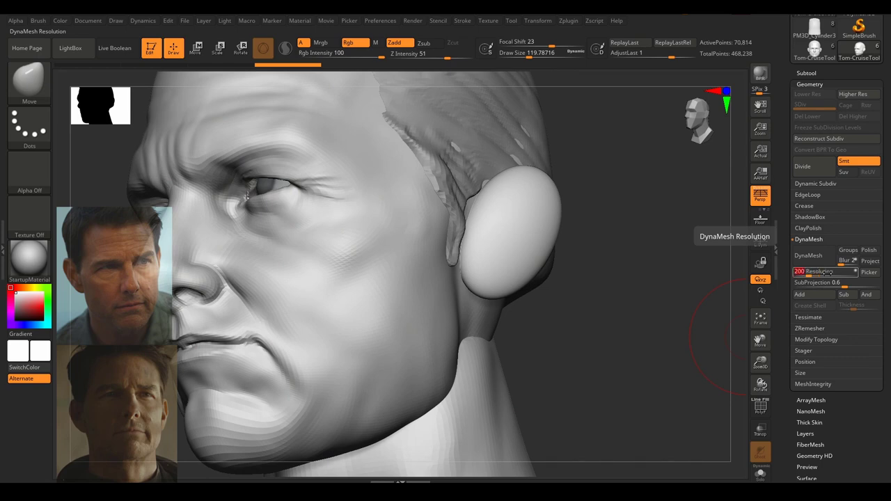
# Clear the mask on the head and apply DynaMesh to fuse the ears with it at resolution 200.
pyautogui.click(812, 262)
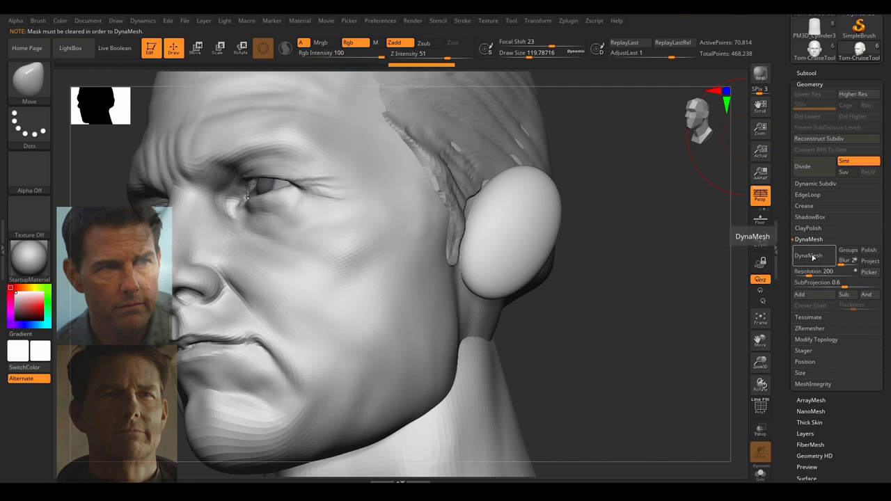
pyautogui.moveTo(575, 298); pyautogui.dragTo(514, 283)
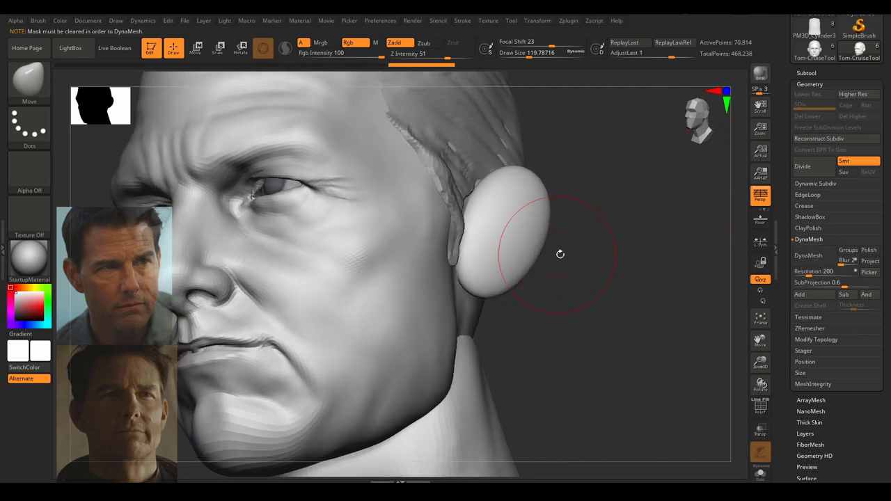
pyautogui.moveTo(560, 254)
pyautogui.mouseDown()
pyautogui.moveTo(619, 300)
pyautogui.moveTo(557, 283)
pyautogui.moveTo(587, 266)
pyautogui.moveTo(601, 289)
pyautogui.mouseUp()
pyautogui.moveTo(669, 317); pyautogui.dragTo(652, 336)
pyautogui.click(819, 261)
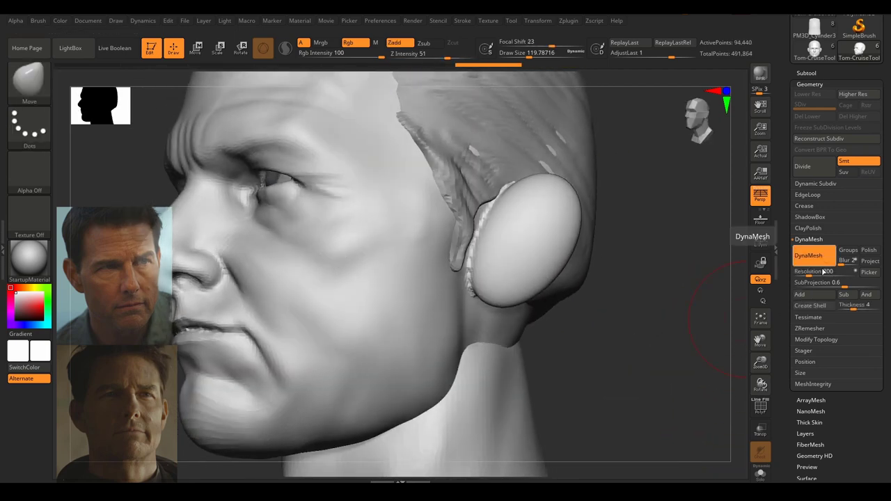
# Undo the DynaMesh and remesh the head and ears at resolution 304.
pyautogui.moveTo(699, 302); pyautogui.dragTo(636, 288)
pyautogui.hotkey('ctrl', 'z')
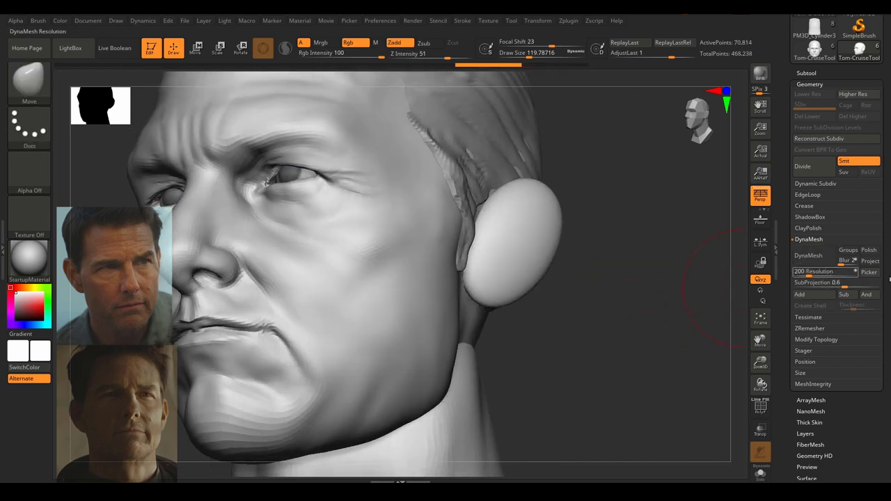
pyautogui.click(815, 271)
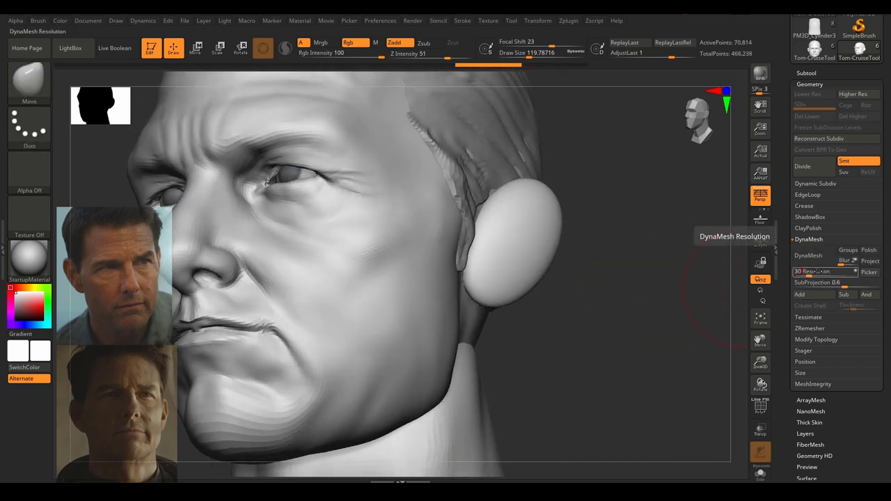
pyautogui.click(806, 258)
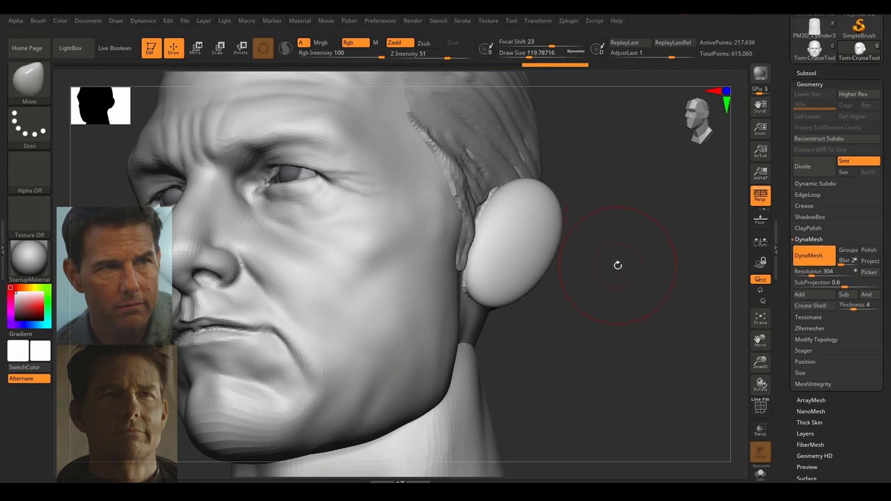
# Smooth the jagged seam where the front edge of the figure's left ear joins the head.
pyautogui.moveTo(618, 266)
pyautogui.mouseDown()
pyautogui.moveTo(641, 265)
pyautogui.moveTo(629, 277)
pyautogui.moveTo(593, 261)
pyautogui.mouseUp()
pyautogui.keyDown('ctrl'); pyautogui.moveTo(519, 232); pyautogui.dragTo(462, 212, button='right'); pyautogui.keyUp('ctrl')
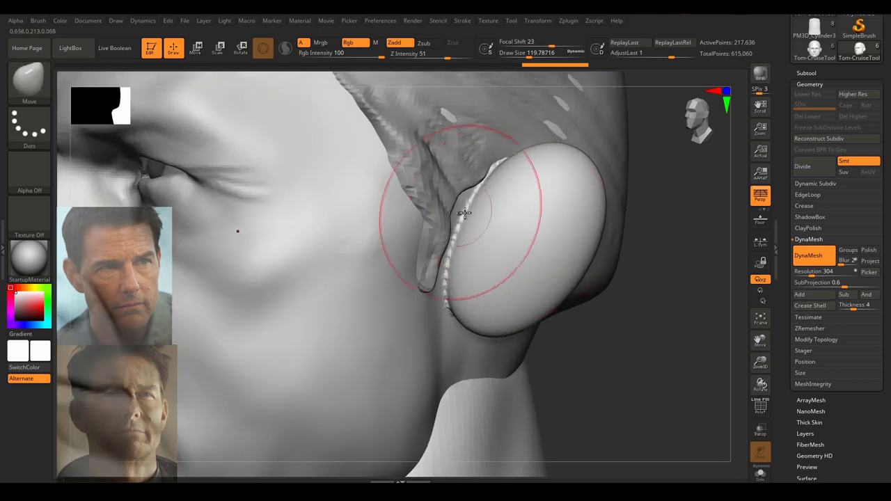
pyautogui.press('s')
pyautogui.moveTo(479, 226)
pyautogui.mouseDown()
pyautogui.moveTo(464, 225)
pyautogui.moveTo(463, 247)
pyautogui.moveTo(467, 208)
pyautogui.mouseUp()
pyautogui.keyDown('shift'); pyautogui.moveTo(456, 279); pyautogui.dragTo(457, 264); pyautogui.keyUp('shift')
pyautogui.keyDown('ctrl'); pyautogui.moveTo(463, 252); pyautogui.dragTo(517, 237, button='right'); pyautogui.keyUp('ctrl')
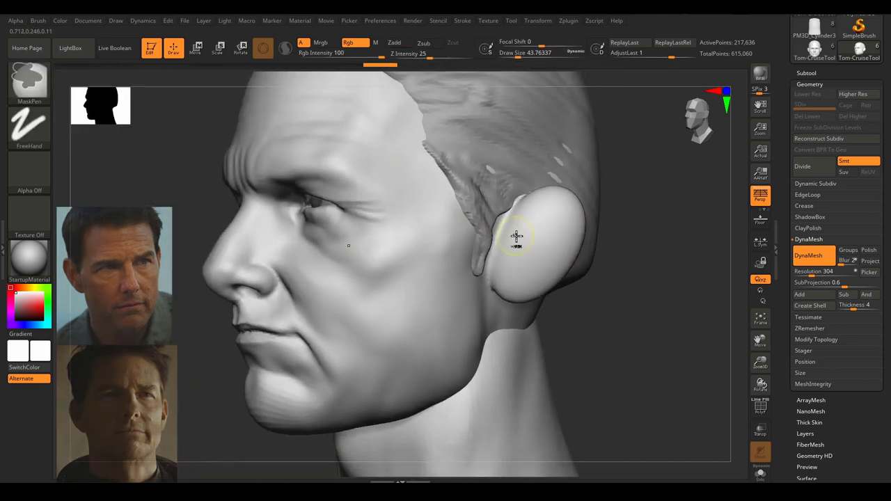
pyautogui.moveTo(607, 235); pyautogui.dragTo(673, 231)
pyautogui.keyDown('ctrl'); pyautogui.moveTo(522, 230); pyautogui.dragTo(467, 217, button='right'); pyautogui.keyUp('ctrl')
pyautogui.keyDown('shift'); pyautogui.moveTo(459, 218); pyautogui.dragTo(448, 241); pyautogui.keyUp('shift')
pyautogui.keyDown('ctrl'); pyautogui.moveTo(470, 248); pyautogui.dragTo(508, 253, button='right'); pyautogui.keyUp('ctrl')
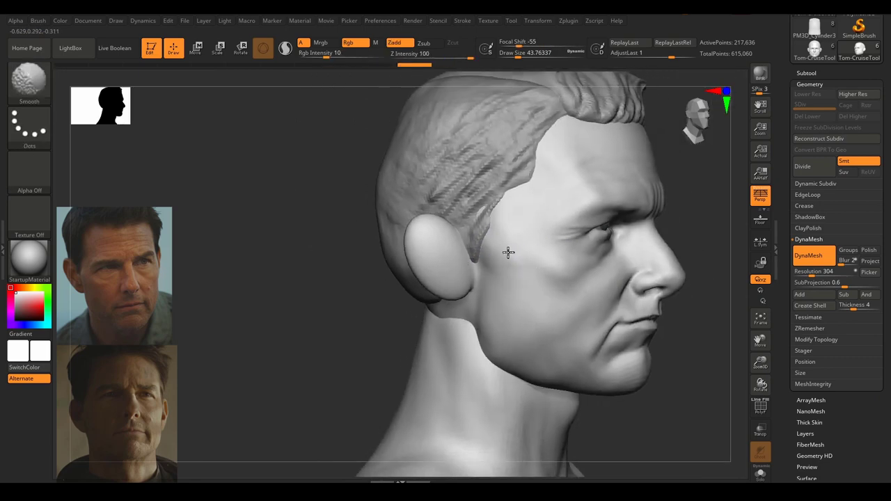
pyautogui.moveTo(623, 242); pyautogui.dragTo(550, 241)
pyautogui.keyDown('ctrl'); pyautogui.moveTo(613, 292); pyautogui.dragTo(515, 284, button='right'); pyautogui.keyUp('ctrl')
pyautogui.moveTo(634, 252); pyautogui.dragTo(557, 253)
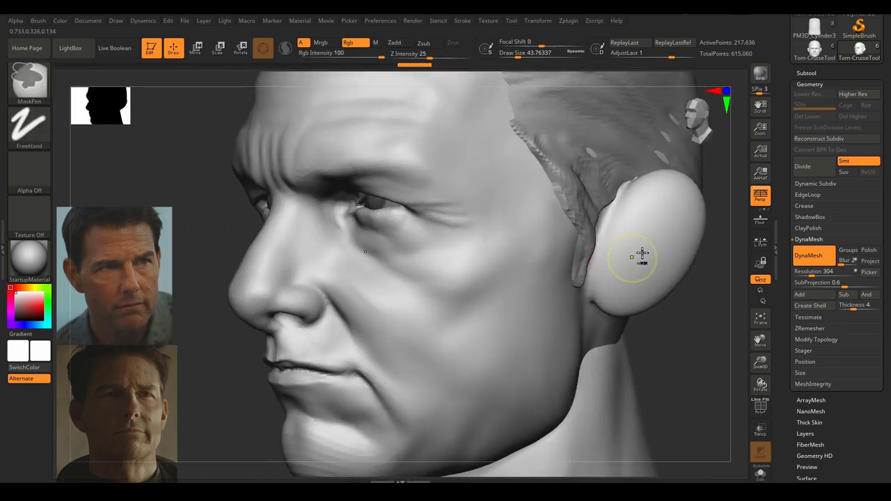
# Flatten the outer face of the figure's left ear using the Flatten brush at a draw size of about 87.
pyautogui.keyDown('ctrl'); pyautogui.moveTo(641, 255); pyautogui.dragTo(519, 264, button='right'); pyautogui.keyUp('ctrl')
pyautogui.press('b')
pyautogui.press('f')
pyautogui.press('a')
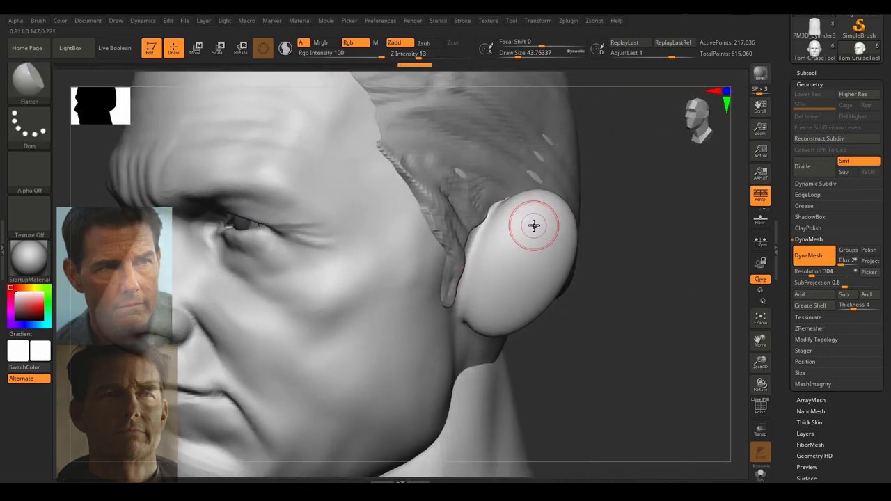
pyautogui.press('s')
pyautogui.moveTo(534, 226)
pyautogui.mouseDown()
pyautogui.moveTo(496, 250)
pyautogui.moveTo(504, 269)
pyautogui.mouseUp()
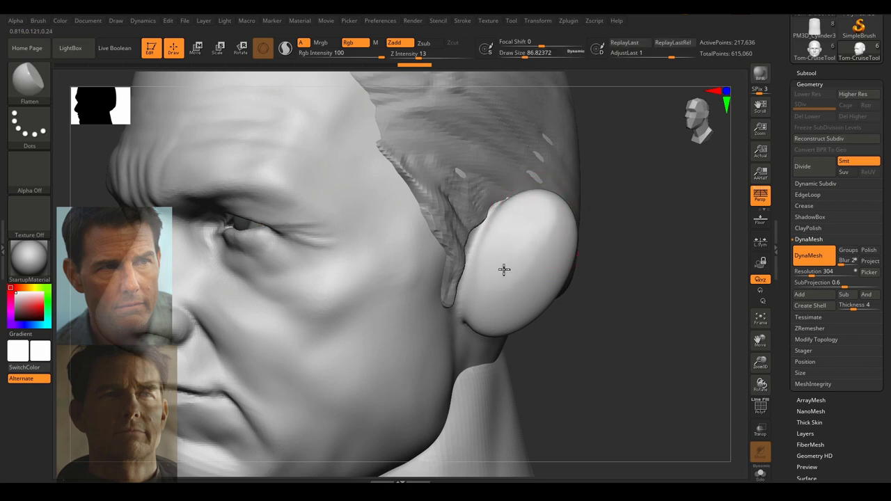
pyautogui.moveTo(672, 242); pyautogui.dragTo(637, 252)
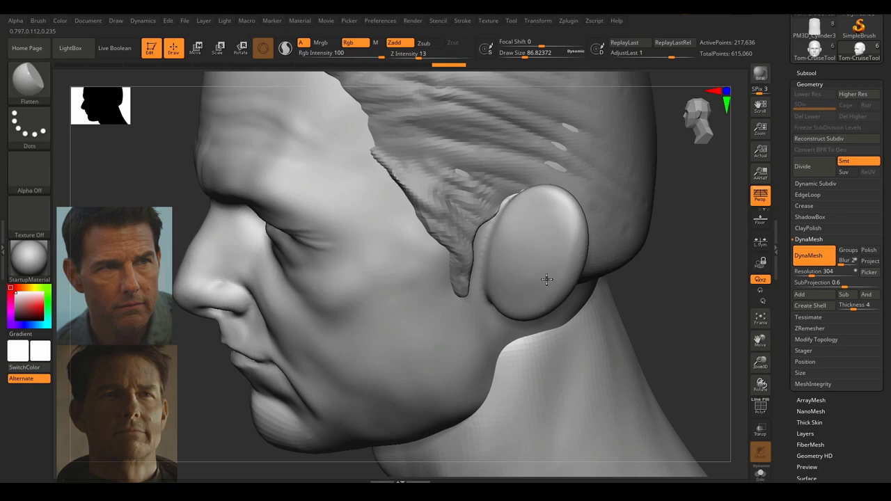
# Continue flattening the ear shape with strokes across the outer surface and lower edge of the figure's right ear.
pyautogui.moveTo(704, 276); pyautogui.dragTo(606, 279)
pyautogui.keyDown('ctrl'); pyautogui.moveTo(605, 278); pyautogui.dragTo(596, 268, button='right'); pyautogui.keyUp('ctrl')
pyautogui.keyDown('alt'); pyautogui.moveTo(596, 269); pyautogui.dragTo(630, 265, button='right'); pyautogui.keyUp('alt')
pyautogui.moveTo(639, 264); pyautogui.dragTo(669, 273)
pyautogui.keyDown('ctrl'); pyautogui.moveTo(627, 275); pyautogui.dragTo(690, 270, button='right'); pyautogui.keyUp('ctrl')
pyautogui.moveTo(255, 237)
pyautogui.mouseDown()
pyautogui.moveTo(255, 295)
pyautogui.moveTo(240, 305)
pyautogui.mouseUp()
pyautogui.moveTo(202, 362); pyautogui.dragTo(241, 357)
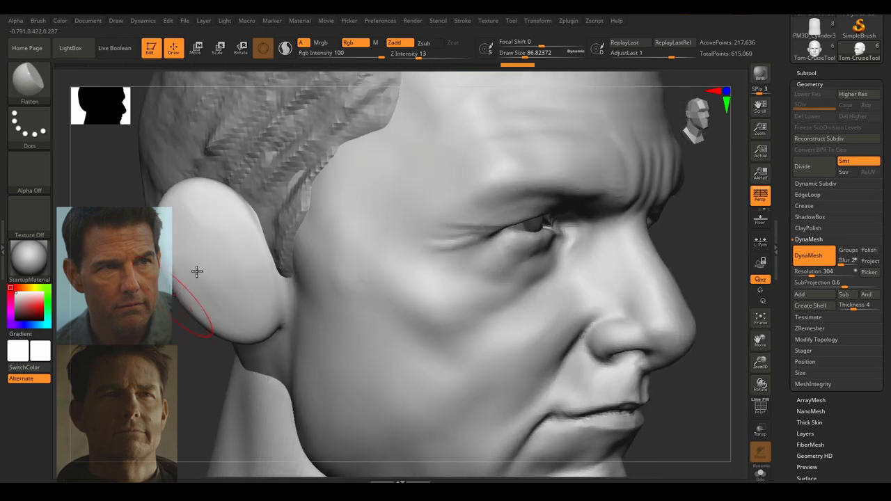
pyautogui.moveTo(202, 223); pyautogui.dragTo(180, 237)
# Carve the right ear's rim, inner folds and concha with DamStandard at draw size about 41, using about 27 for finer grooves.
pyautogui.press('s')
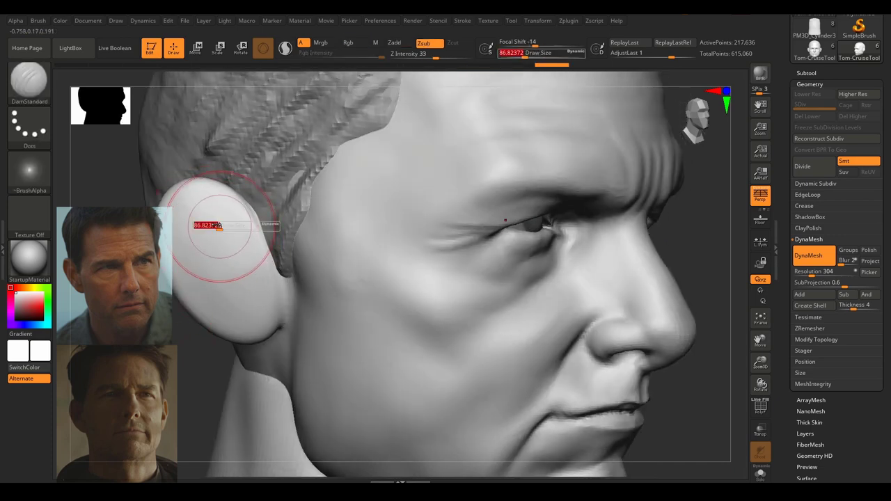
pyautogui.moveTo(211, 225)
pyautogui.mouseDown()
pyautogui.moveTo(177, 206)
pyautogui.moveTo(224, 219)
pyautogui.mouseUp()
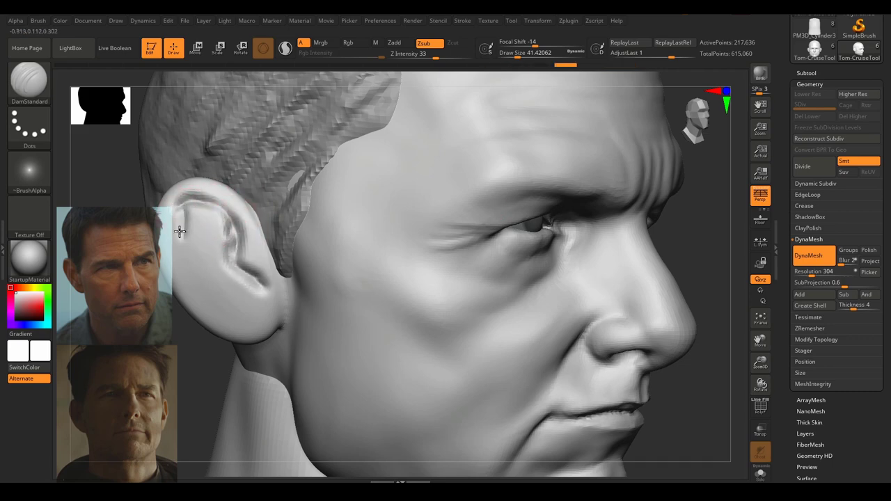
pyautogui.moveTo(187, 255); pyautogui.dragTo(203, 281)
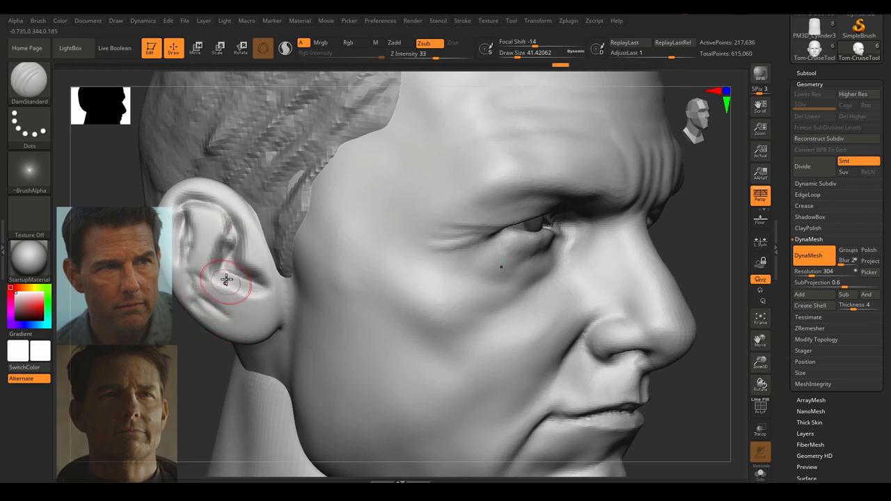
pyautogui.moveTo(251, 280); pyautogui.dragTo(224, 239)
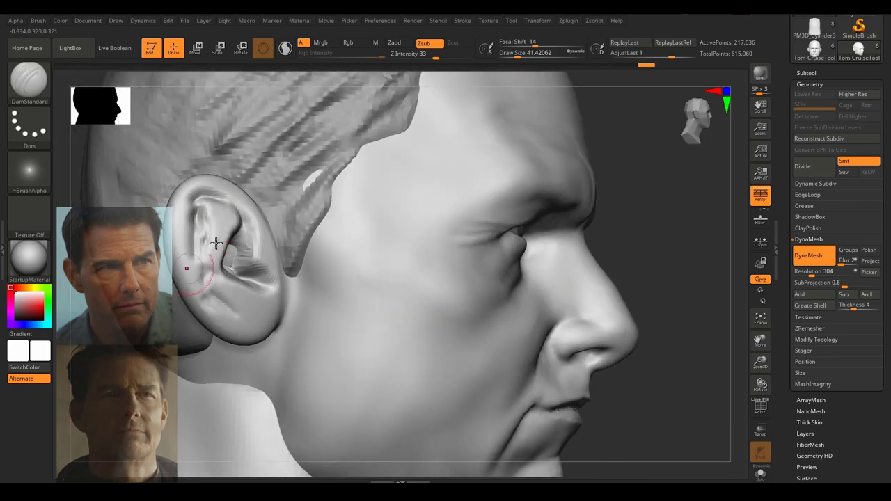
pyautogui.moveTo(218, 258)
pyautogui.mouseDown()
pyautogui.moveTo(209, 223)
pyautogui.moveTo(190, 210)
pyautogui.mouseUp()
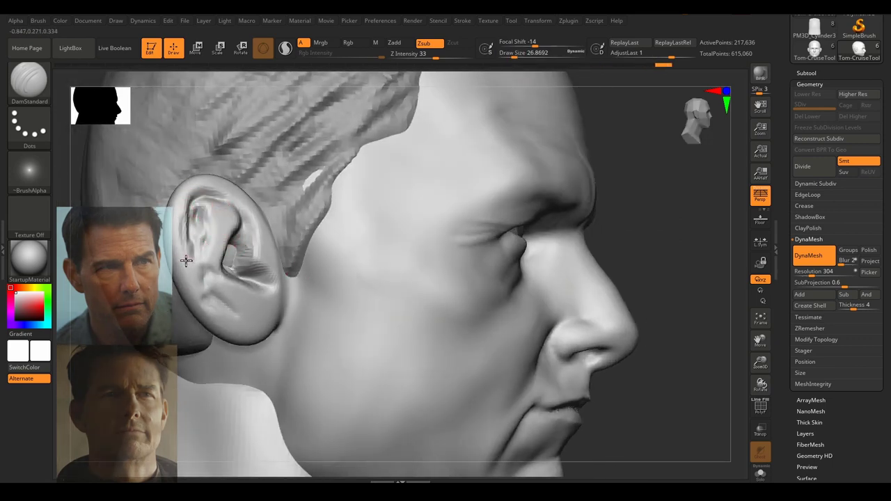
# Isolate the head mesh in Solo mode so the backs of the ears are exposed without the hair and bust.
pyautogui.moveTo(620, 209)
pyautogui.mouseDown()
pyautogui.moveTo(666, 209)
pyautogui.moveTo(497, 253)
pyautogui.moveTo(562, 252)
pyautogui.moveTo(494, 239)
pyautogui.moveTo(555, 249)
pyautogui.moveTo(488, 253)
pyautogui.moveTo(541, 239)
pyautogui.moveTo(651, 233)
pyautogui.mouseUp()
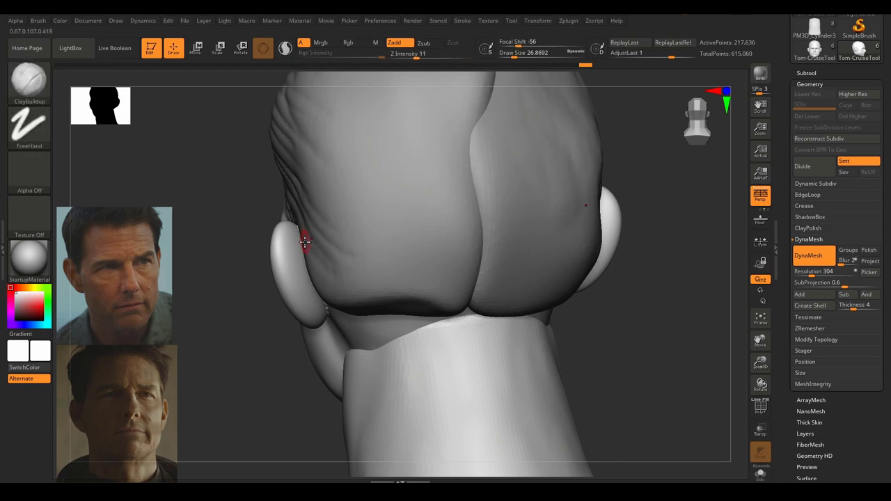
pyautogui.press('s')
pyautogui.moveTo(305, 245); pyautogui.dragTo(309, 245)
pyautogui.moveTo(302, 244); pyautogui.dragTo(303, 247)
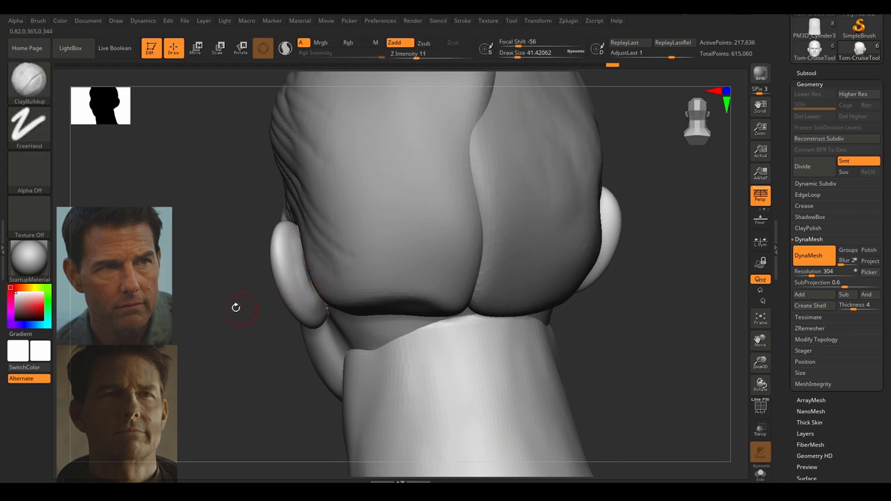
pyautogui.moveTo(235, 307); pyautogui.dragTo(221, 268)
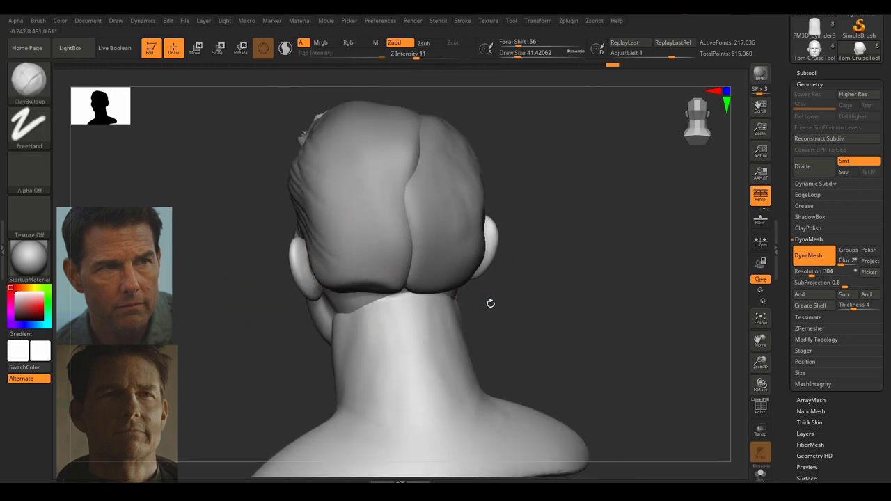
pyautogui.moveTo(524, 317); pyautogui.dragTo(559, 323)
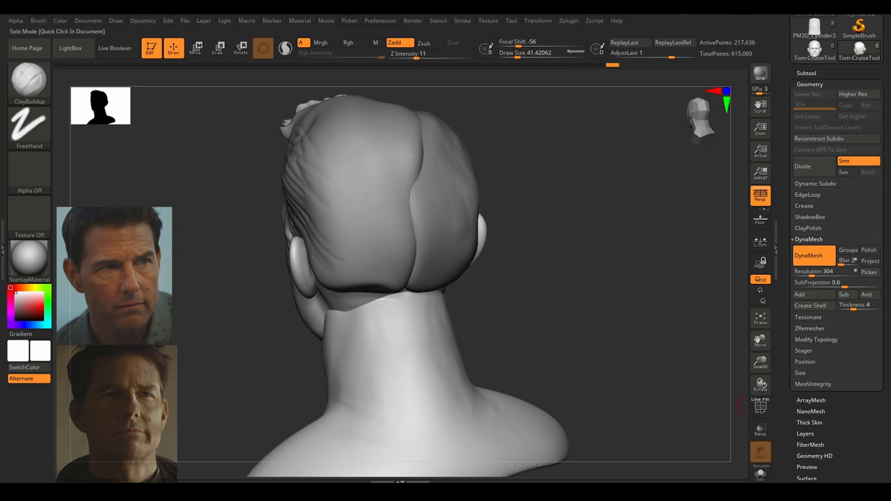
pyautogui.click(760, 474)
pyautogui.moveTo(545, 238); pyautogui.dragTo(455, 282)
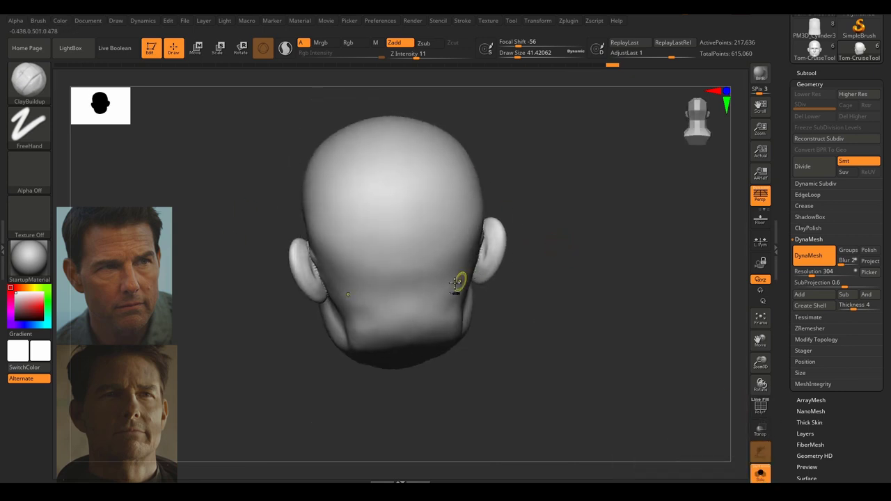
pyautogui.moveTo(456, 282)
pyautogui.keyDown('ctrl'); pyautogui.mouseDown(button='right')
pyautogui.moveTo(316, 288)
pyautogui.moveTo(349, 311)
pyautogui.moveTo(468, 341)
pyautogui.moveTo(457, 334)
pyautogui.mouseUp(button='right'); pyautogui.keyUp('ctrl')
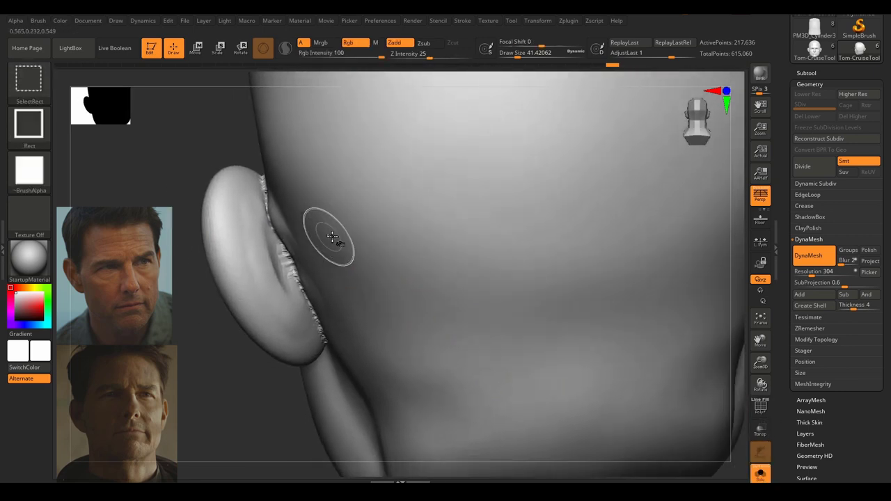
# Build up the back of the concha behind the figure's left ear using ClayBuildup at a draw size of about 29.
pyautogui.press('s')
pyautogui.moveTo(339, 246); pyautogui.dragTo(334, 245)
pyautogui.moveTo(271, 227); pyautogui.dragTo(300, 306)
pyautogui.moveTo(268, 208); pyautogui.dragTo(301, 305)
pyautogui.moveTo(265, 210); pyautogui.dragTo(303, 300)
pyautogui.moveTo(264, 209); pyautogui.dragTo(292, 307)
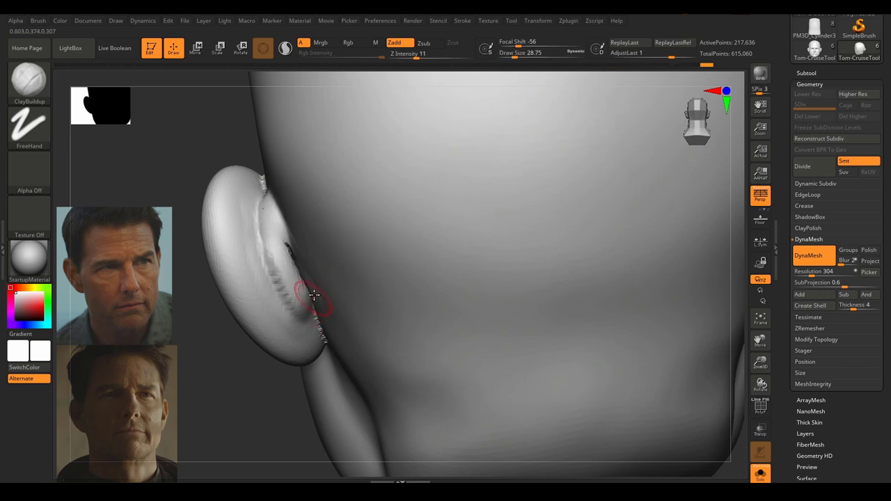
pyautogui.keyDown('ctrl'); pyautogui.moveTo(314, 295); pyautogui.dragTo(296, 261, button='right'); pyautogui.keyUp('ctrl')
pyautogui.moveTo(296, 261); pyautogui.dragTo(288, 244, button='right')
pyautogui.moveTo(259, 214); pyautogui.dragTo(301, 282)
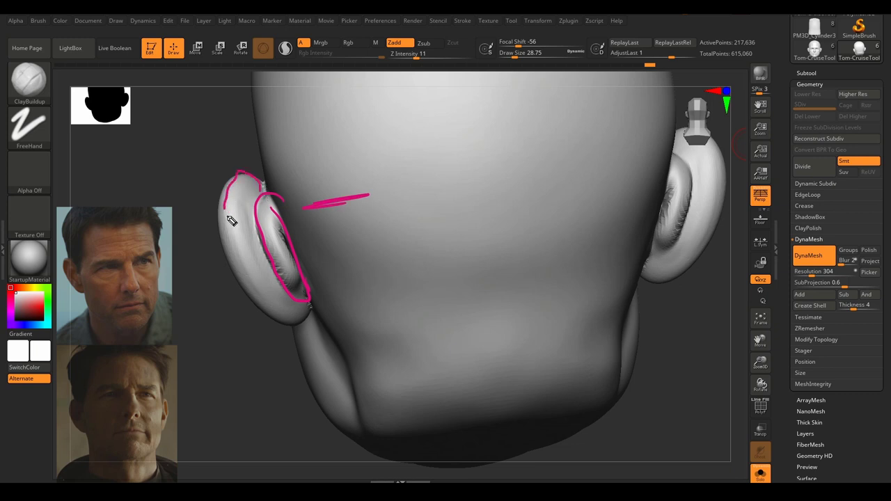
pyautogui.press('Escape')
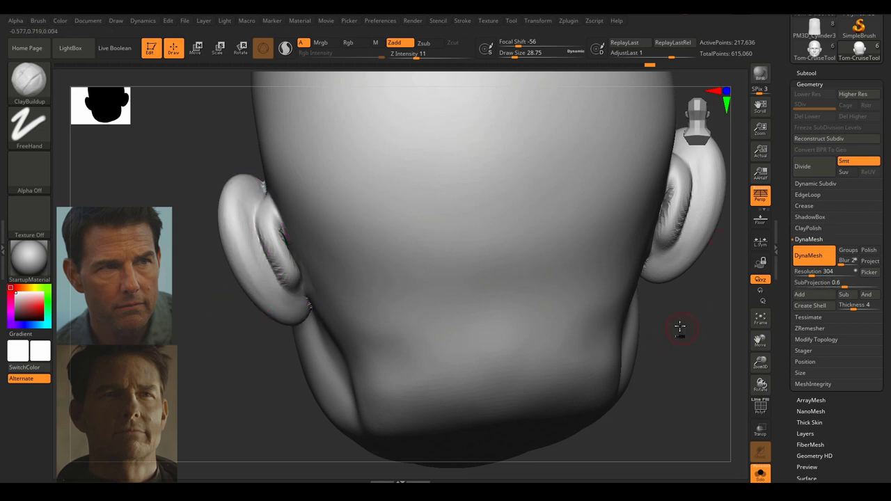
# Remesh the head with DynaMesh and smooth the built-up area behind the ears at a draw size of about 71.
pyautogui.keyDown('ctrl'); pyautogui.moveTo(681, 316); pyautogui.dragTo(728, 430); pyautogui.keyUp('ctrl')
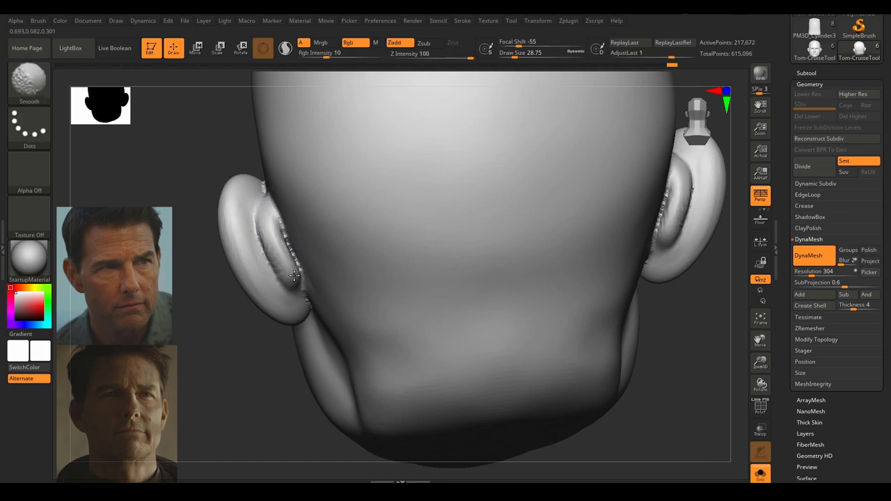
pyautogui.press('s')
pyautogui.moveTo(280, 246)
pyautogui.mouseDown()
pyautogui.moveTo(289, 246)
pyautogui.moveTo(280, 257)
pyautogui.mouseUp()
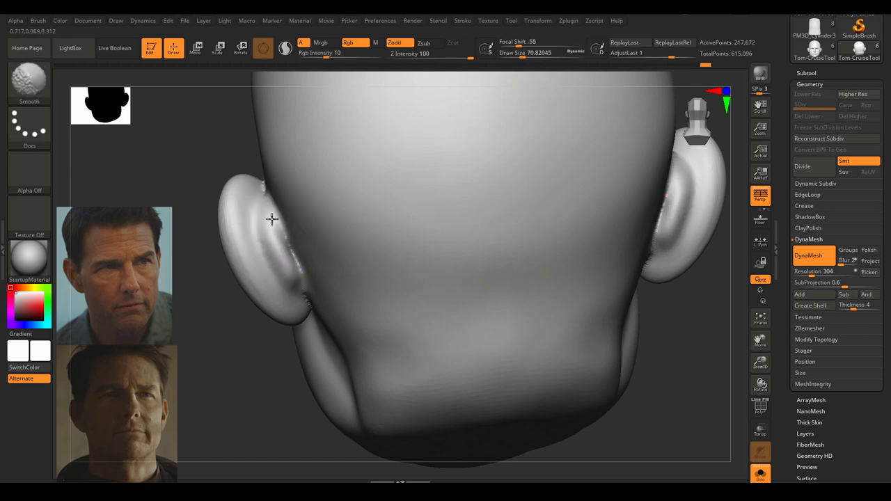
pyautogui.moveTo(200, 298); pyautogui.dragTo(272, 293)
pyautogui.moveTo(390, 272)
pyautogui.mouseDown()
pyautogui.moveTo(428, 258)
pyautogui.moveTo(381, 257)
pyautogui.moveTo(452, 283)
pyautogui.moveTo(456, 239)
pyautogui.mouseUp()
# Carve the front fold of the rim and the concha edges of the figure's left ear with DamStandard at draw size about 25.
pyautogui.press('b')
pyautogui.press('d')
pyautogui.press('s')
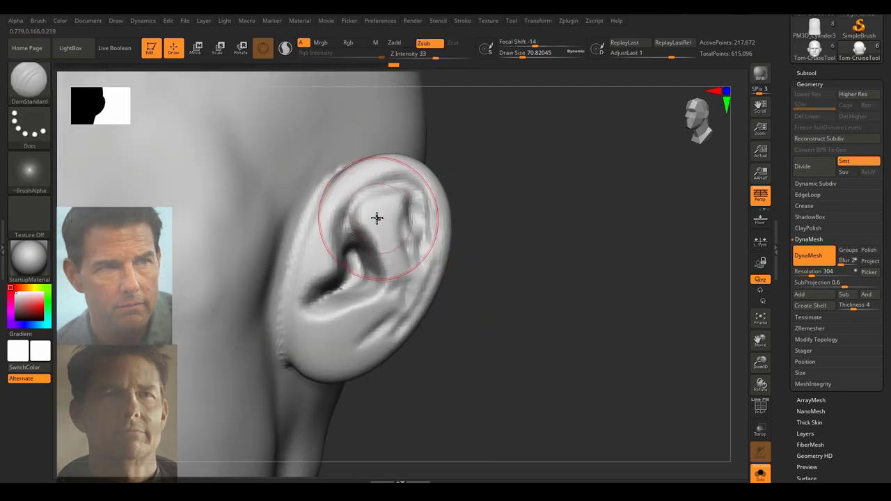
pyautogui.moveTo(377, 218); pyautogui.dragTo(361, 218, button='right')
pyautogui.moveTo(336, 196); pyautogui.dragTo(336, 222)
pyautogui.press('s')
pyautogui.moveTo(334, 222)
pyautogui.mouseDown()
pyautogui.moveTo(326, 223)
pyautogui.moveTo(304, 329)
pyautogui.moveTo(343, 249)
pyautogui.mouseUp()
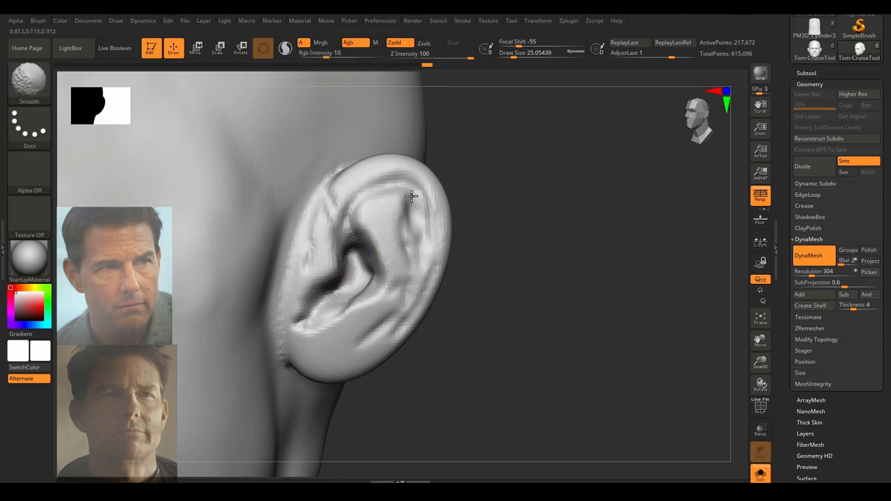
# Blend the front edge of the figure's left ear into the cheek and jaw with ClayBuildup at draw size about 41.
pyautogui.moveTo(465, 323)
pyautogui.keyDown('ctrl'); pyautogui.mouseDown(button='right')
pyautogui.moveTo(447, 320)
pyautogui.moveTo(557, 284)
pyautogui.moveTo(481, 273)
pyautogui.mouseUp(button='right'); pyautogui.keyUp('ctrl')
pyautogui.moveTo(468, 216)
pyautogui.keyDown('alt'); pyautogui.mouseDown(button='right')
pyautogui.moveTo(491, 318)
pyautogui.moveTo(465, 272)
pyautogui.mouseUp(button='right'); pyautogui.keyUp('alt')
pyautogui.press('b')
pyautogui.press('c')
pyautogui.press('b')
pyautogui.press('s')
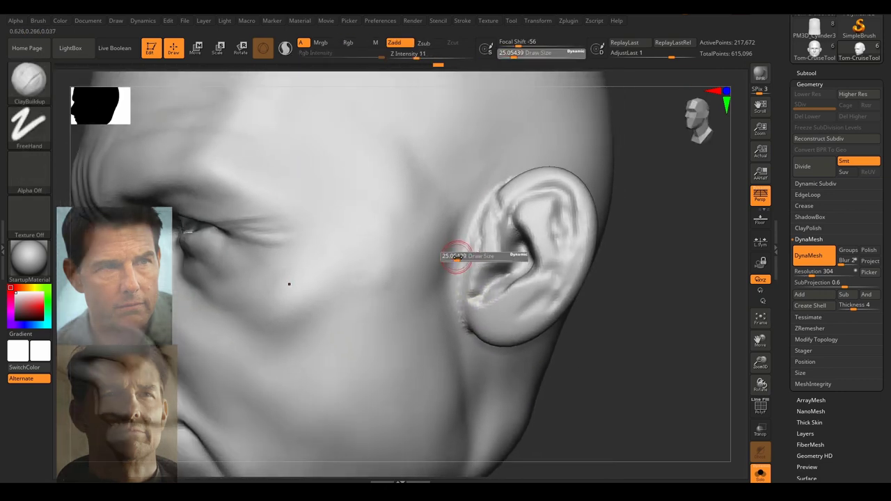
pyautogui.moveTo(456, 257); pyautogui.dragTo(445, 300)
pyautogui.moveTo(456, 219)
pyautogui.mouseDown()
pyautogui.moveTo(441, 253)
pyautogui.moveTo(439, 298)
pyautogui.mouseUp()
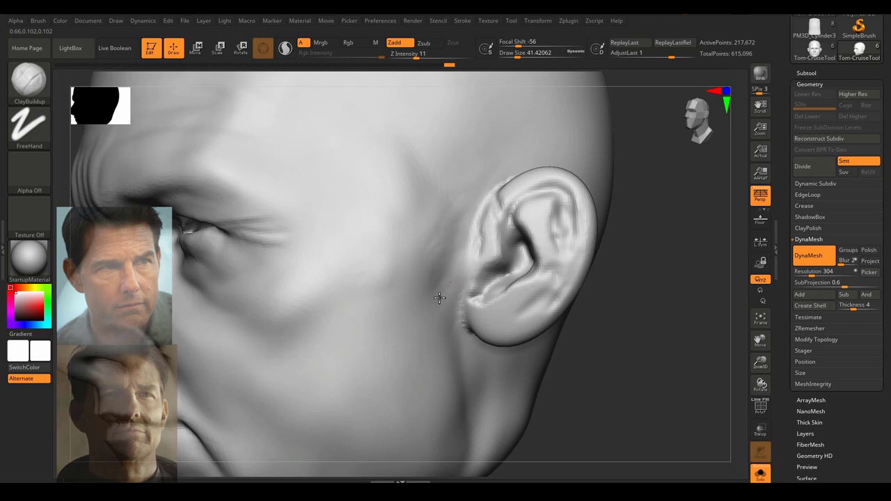
pyautogui.moveTo(467, 230)
pyautogui.mouseDown()
pyautogui.moveTo(440, 279)
pyautogui.moveTo(457, 362)
pyautogui.mouseUp()
pyautogui.keyDown('ctrl'); pyautogui.moveTo(468, 334); pyautogui.dragTo(479, 278, button='right'); pyautogui.keyUp('ctrl')
pyautogui.moveTo(498, 235); pyautogui.dragTo(482, 276)
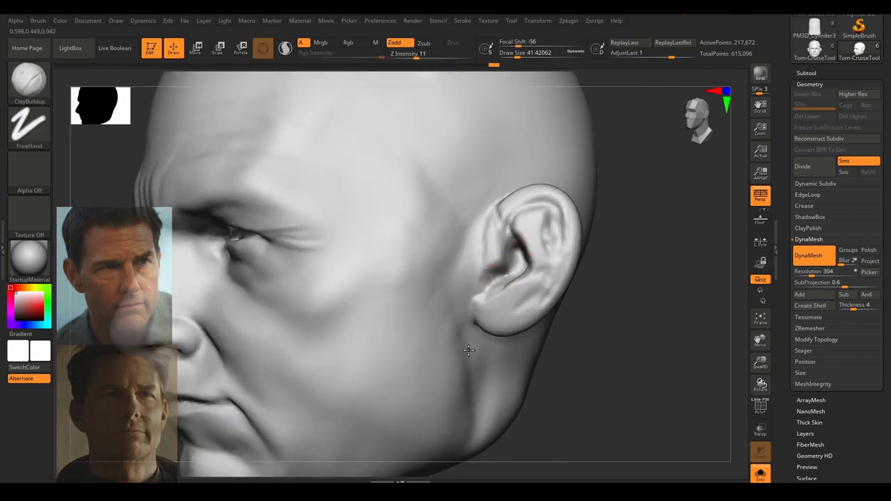
# Adjust the outer rim shape of the figure's right ear with the Move brush at a draw size of about 80.
pyautogui.keyDown('ctrl'); pyautogui.moveTo(516, 323); pyautogui.dragTo(658, 283, button='right'); pyautogui.keyUp('ctrl')
pyautogui.keyDown('ctrl'); pyautogui.moveTo(577, 278); pyautogui.dragTo(617, 295, button='right'); pyautogui.keyUp('ctrl')
pyautogui.keyDown('alt'); pyautogui.moveTo(617, 295); pyautogui.dragTo(724, 284, button='right'); pyautogui.keyUp('alt')
pyautogui.moveTo(257, 268)
pyautogui.mouseDown(button='right')
pyautogui.moveTo(289, 257)
pyautogui.moveTo(302, 237)
pyautogui.mouseUp(button='right')
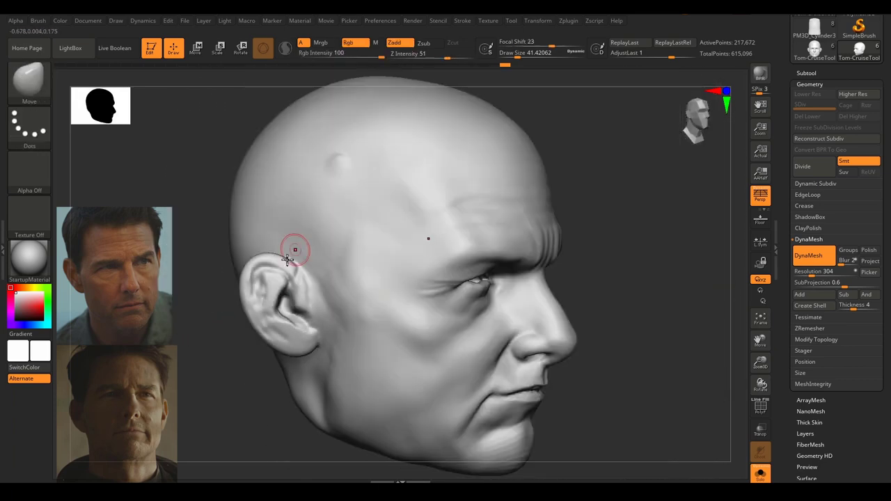
pyautogui.press('s')
pyautogui.moveTo(286, 265); pyautogui.dragTo(293, 266)
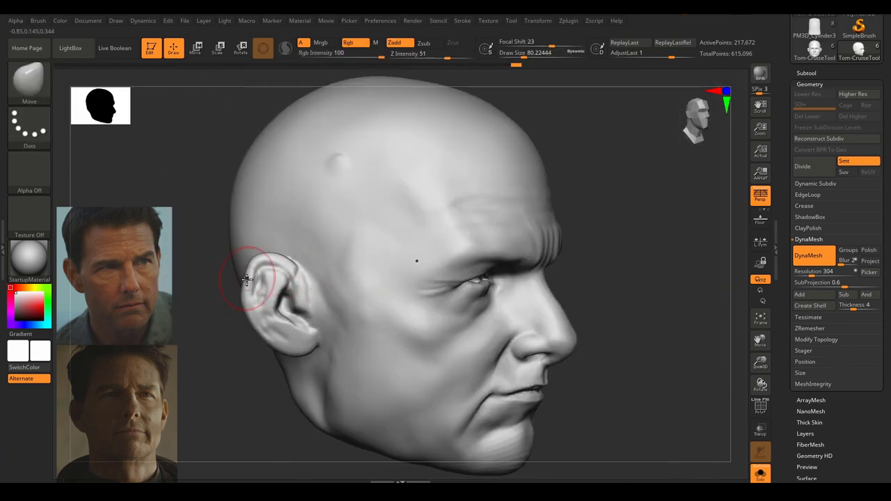
# Refine the tragus and lower concha of the figure's right ear with the Move brush at draw sizes of about 33 and 59.
pyautogui.keyDown('ctrl'); pyautogui.moveTo(360, 339); pyautogui.dragTo(369, 353, button='right'); pyautogui.keyUp('ctrl')
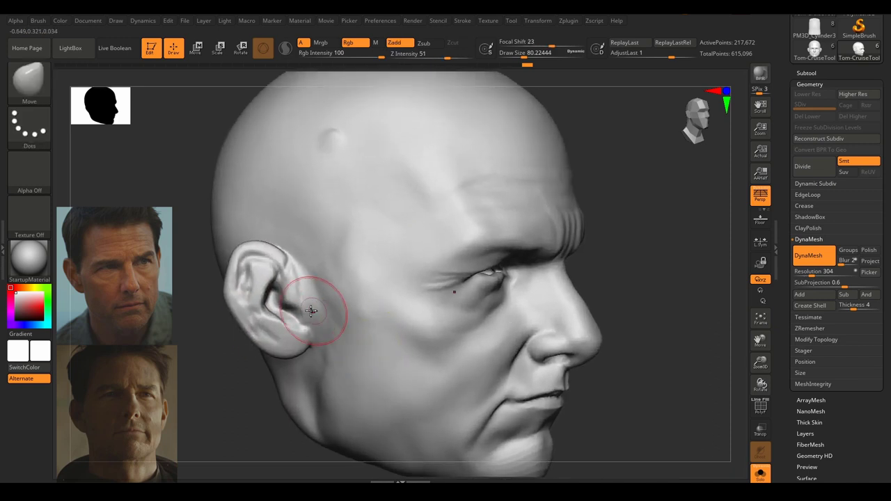
pyautogui.press('s')
pyautogui.moveTo(309, 311); pyautogui.dragTo(296, 309)
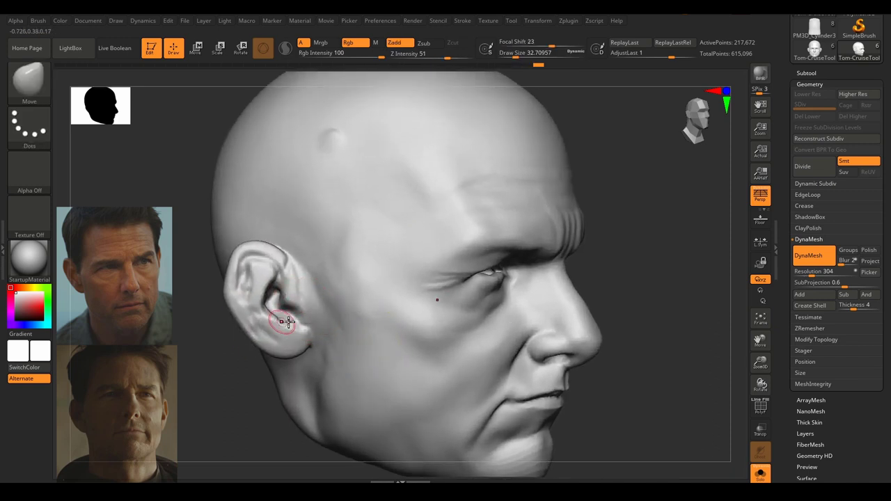
pyautogui.press('s')
pyautogui.moveTo(291, 306); pyautogui.dragTo(293, 306)
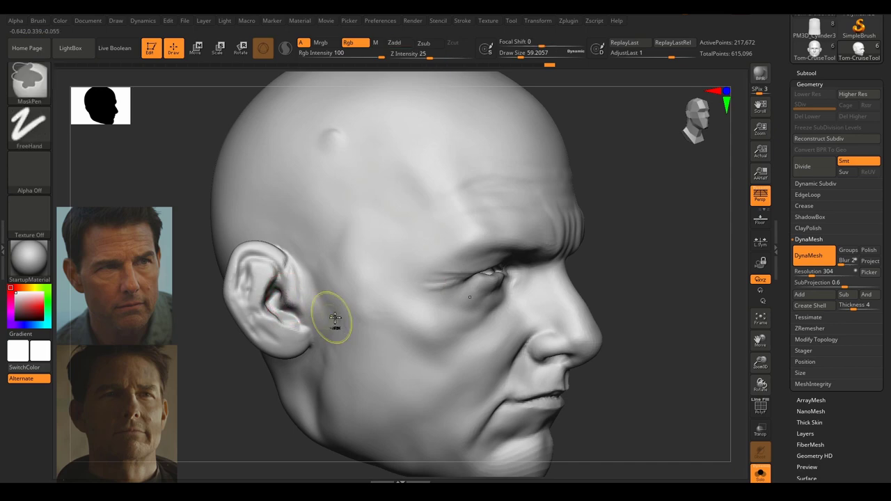
# Fill the skin in front of the figure's left ear down to the jaw with ClayBuildup at draw size about 59.
pyautogui.keyDown('ctrl'); pyautogui.moveTo(334, 318); pyautogui.dragTo(336, 296, button='right'); pyautogui.keyUp('ctrl')
pyautogui.moveTo(627, 263)
pyautogui.keyDown('shift'); pyautogui.mouseDown(button='right')
pyautogui.moveTo(585, 274)
pyautogui.moveTo(605, 291)
pyautogui.moveTo(563, 289)
pyautogui.mouseUp(button='right'); pyautogui.keyUp('shift')
pyautogui.press('2')
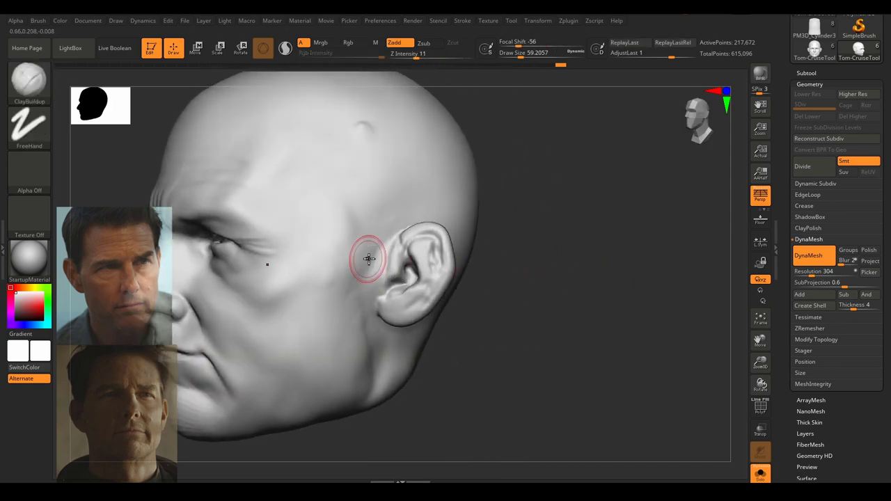
pyautogui.moveTo(369, 257); pyautogui.dragTo(352, 341)
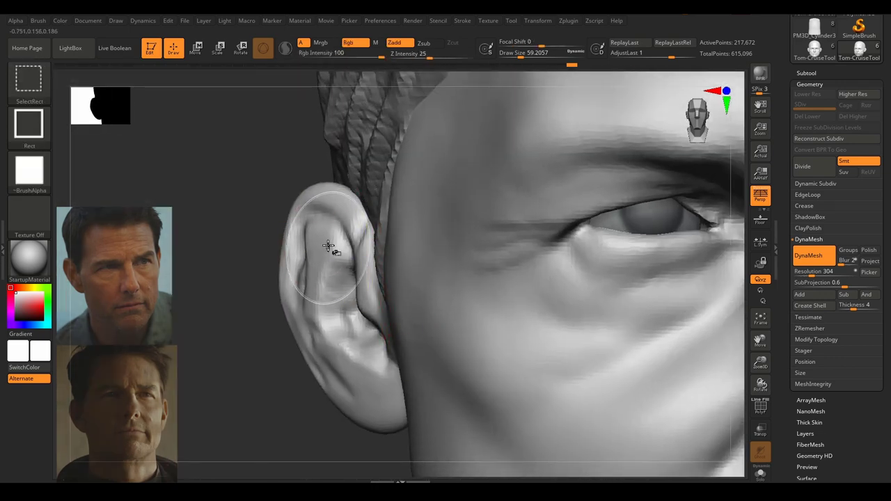
# Deepen the groove inside the right ear's upper rim with DamStandard at draw size about 23 and smooth the adjoining fold.
pyautogui.press('s')
pyautogui.moveTo(324, 232); pyautogui.dragTo(336, 201)
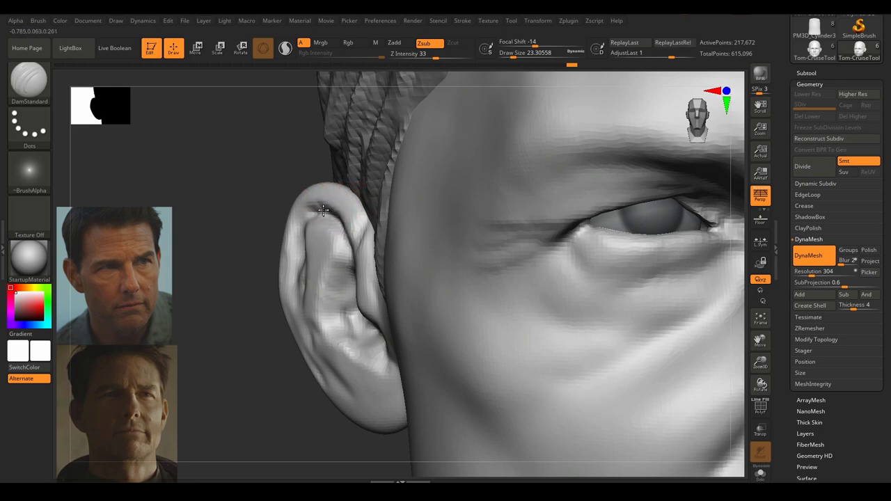
pyautogui.keyDown('shift'); pyautogui.moveTo(324, 222); pyautogui.dragTo(321, 230); pyautogui.keyUp('shift')
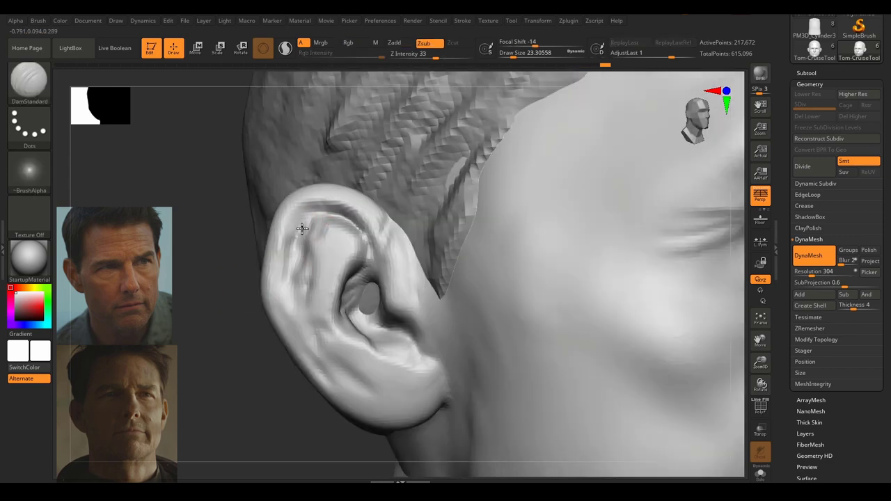
pyautogui.moveTo(301, 229); pyautogui.dragTo(302, 335)
pyautogui.keyDown('ctrl'); pyautogui.moveTo(298, 315); pyautogui.dragTo(274, 282, button='right'); pyautogui.keyUp('ctrl')
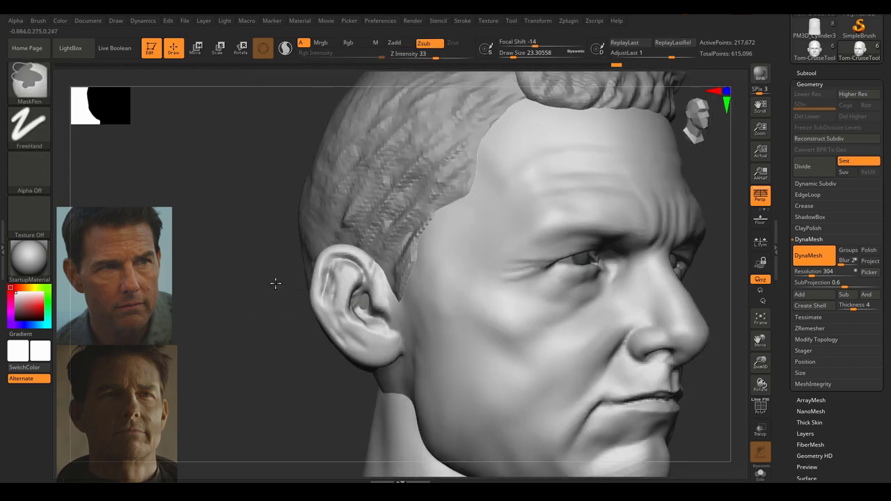
# Rework the lower eyelid and eye bag of the figure's left eye using Move and ClayBuildup at draw size about 62.
pyautogui.moveTo(655, 245); pyautogui.dragTo(578, 262)
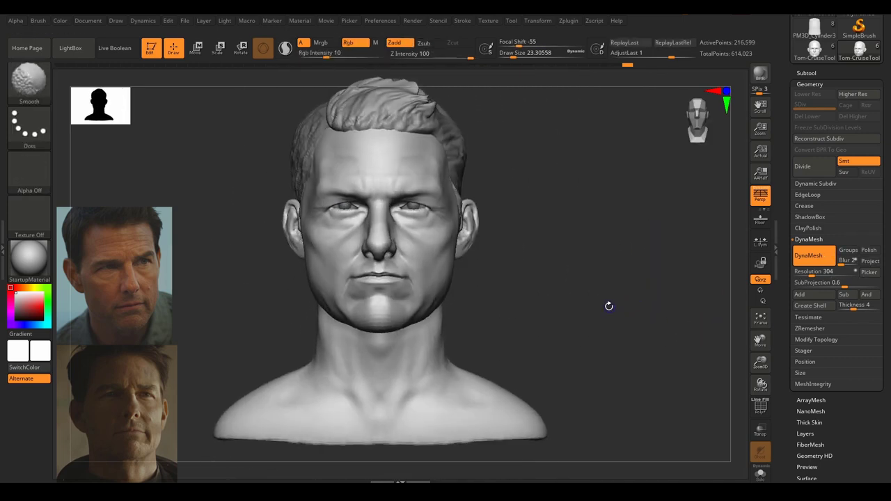
pyautogui.moveTo(610, 306)
pyautogui.keyDown('ctrl'); pyautogui.mouseDown(button='right')
pyautogui.moveTo(610, 292)
pyautogui.moveTo(637, 328)
pyautogui.moveTo(616, 317)
pyautogui.moveTo(652, 321)
pyautogui.moveTo(662, 309)
pyautogui.mouseUp(button='right'); pyautogui.keyUp('ctrl')
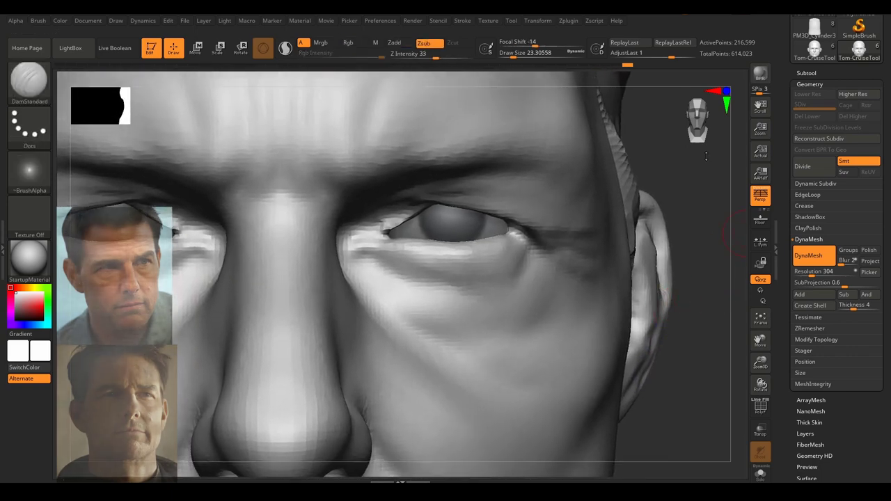
pyautogui.moveTo(706, 183); pyautogui.dragTo(674, 181, button='right')
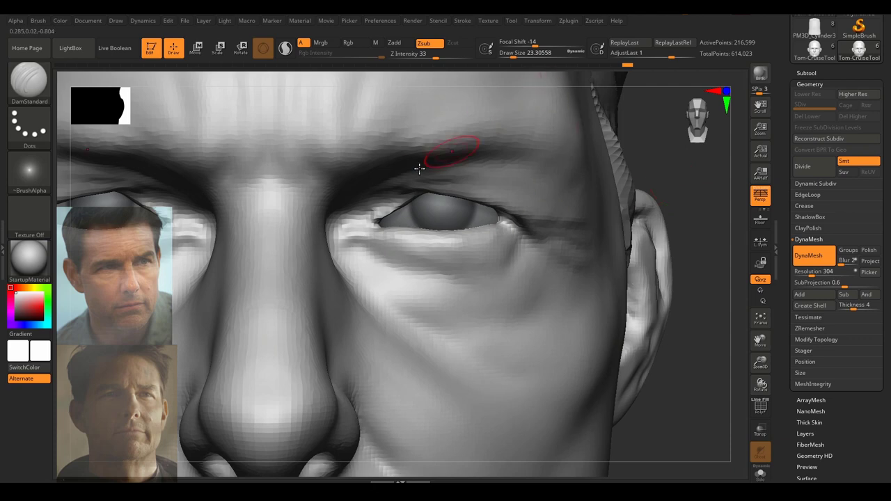
pyautogui.press('b')
pyautogui.press('m')
pyautogui.press('v')
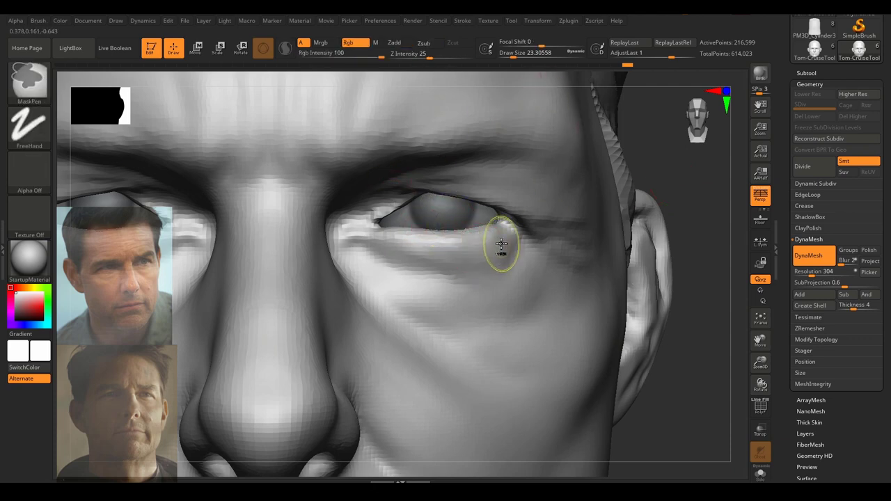
pyautogui.moveTo(407, 250)
pyautogui.keyDown('ctrl'); pyautogui.mouseDown()
pyautogui.moveTo(436, 242)
pyautogui.moveTo(378, 241)
pyautogui.moveTo(489, 236)
pyautogui.moveTo(424, 261)
pyautogui.moveTo(453, 262)
pyautogui.moveTo(397, 277)
pyautogui.moveTo(528, 278)
pyautogui.moveTo(474, 322)
pyautogui.mouseUp(); pyautogui.keyUp('ctrl')
pyautogui.press('s')
pyautogui.keyDown('alt'); pyautogui.moveTo(480, 205); pyautogui.dragTo(462, 279, button='right'); pyautogui.keyUp('alt')
pyautogui.keyDown('ctrl'); pyautogui.moveTo(525, 293); pyautogui.dragTo(498, 263, button='right'); pyautogui.keyUp('ctrl')
pyautogui.keyDown('ctrl'); pyautogui.moveTo(441, 248); pyautogui.dragTo(432, 299, button='right'); pyautogui.keyUp('ctrl')
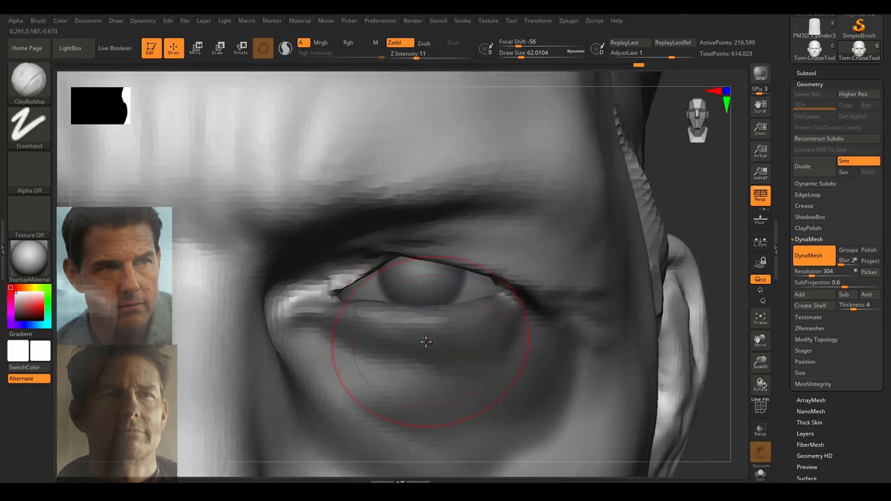
# Sculpt the upper eyelid fold of the figure's left eye with the Standard brush at draw size about 14 and smooth it.
pyautogui.press('s')
pyautogui.press('b')
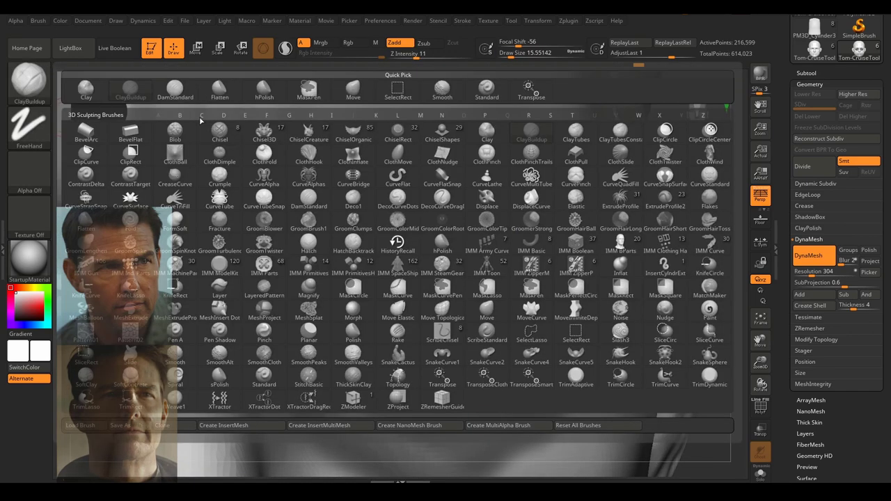
pyautogui.click(480, 96)
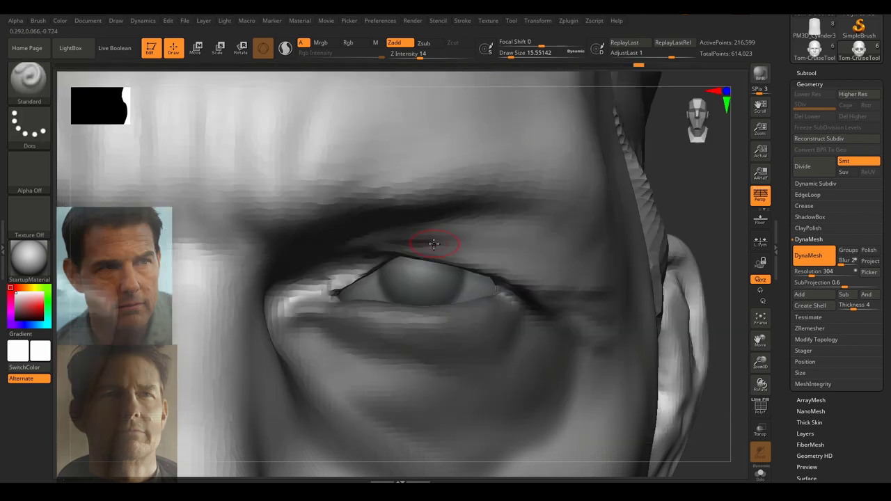
pyautogui.press('s')
pyautogui.moveTo(433, 243); pyautogui.dragTo(447, 252)
pyautogui.press('s')
pyautogui.moveTo(501, 255)
pyautogui.keyDown('ctrl'); pyautogui.mouseDown(button='right')
pyautogui.moveTo(465, 256)
pyautogui.moveTo(498, 263)
pyautogui.mouseUp(button='right'); pyautogui.keyUp('ctrl')
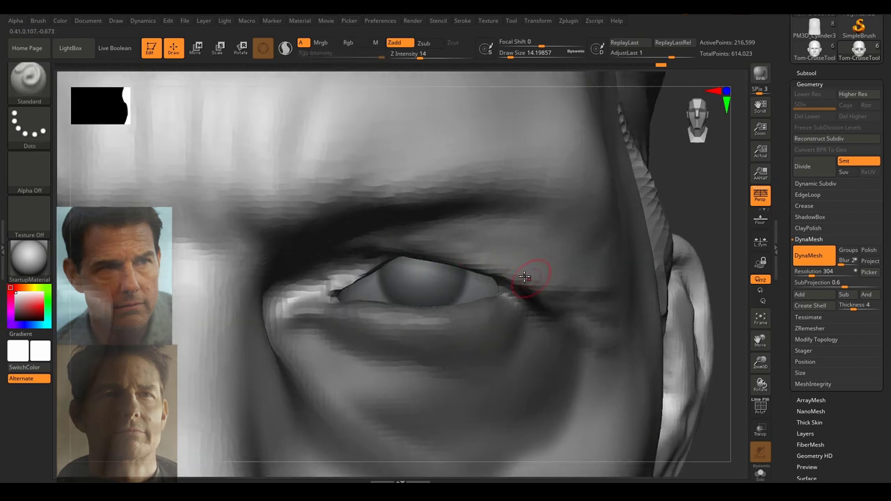
pyautogui.keyDown('shift'); pyautogui.moveTo(425, 240); pyautogui.dragTo(487, 257); pyautogui.keyUp('shift')
pyautogui.keyDown('ctrl'); pyautogui.moveTo(522, 253); pyautogui.dragTo(487, 255, button='right'); pyautogui.keyUp('ctrl')
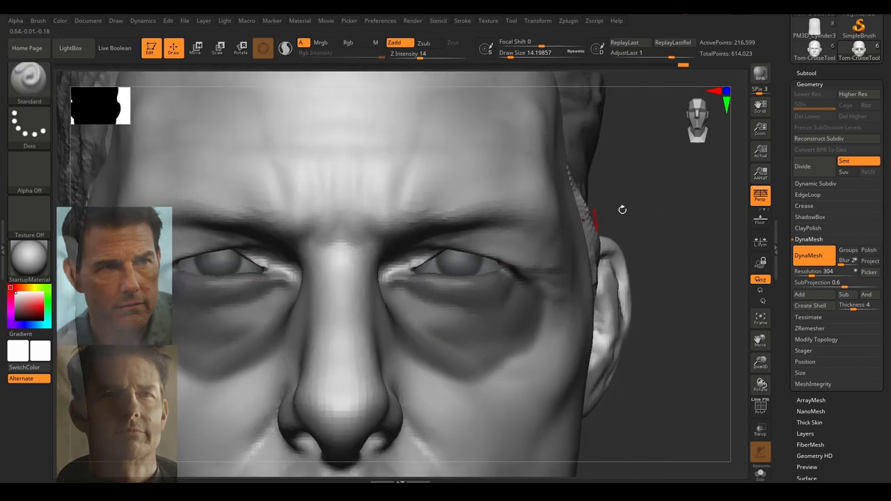
# Reshape the upper eyelid of the figure's left eye with the Move brush, reducing its draw size from about 62 to 35.
pyautogui.moveTo(622, 209)
pyautogui.mouseDown(button='right')
pyautogui.moveTo(670, 164)
pyautogui.moveTo(627, 207)
pyautogui.mouseUp(button='right')
pyautogui.keyDown('ctrl'); pyautogui.moveTo(474, 262); pyautogui.dragTo(510, 263, button='right'); pyautogui.keyUp('ctrl')
pyautogui.moveTo(669, 209)
pyautogui.mouseDown(button='right')
pyautogui.moveTo(701, 204)
pyautogui.moveTo(652, 209)
pyautogui.mouseUp(button='right')
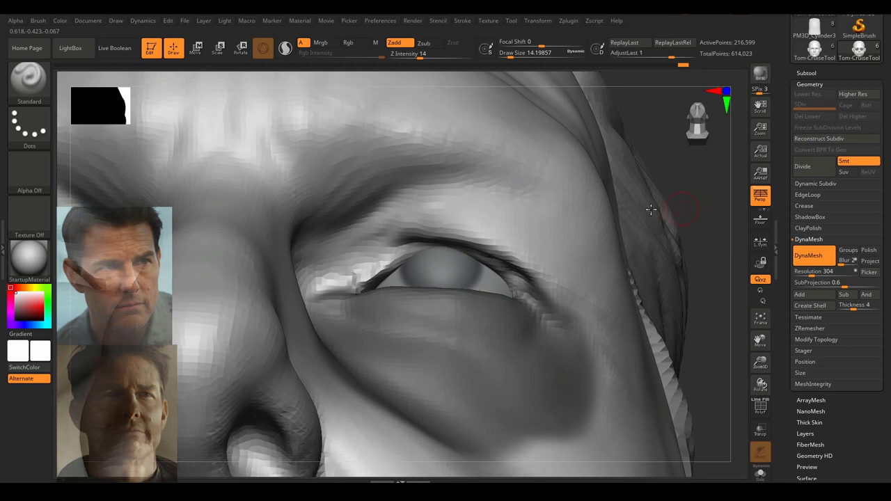
pyautogui.press('b')
pyautogui.press('m')
pyautogui.press('v')
pyautogui.press('f')
pyautogui.moveTo(479, 236); pyautogui.dragTo(475, 231)
pyautogui.moveTo(586, 192); pyautogui.dragTo(544, 242, button='right')
pyautogui.moveTo(487, 254)
pyautogui.keyDown('ctrl'); pyautogui.mouseDown(button='right')
pyautogui.moveTo(512, 256)
pyautogui.moveTo(480, 255)
pyautogui.mouseUp(button='right'); pyautogui.keyUp('ctrl')
pyautogui.moveTo(609, 237)
pyautogui.mouseDown(button='right')
pyautogui.moveTo(635, 234)
pyautogui.moveTo(624, 372)
pyautogui.mouseUp(button='right')
pyautogui.press('s')
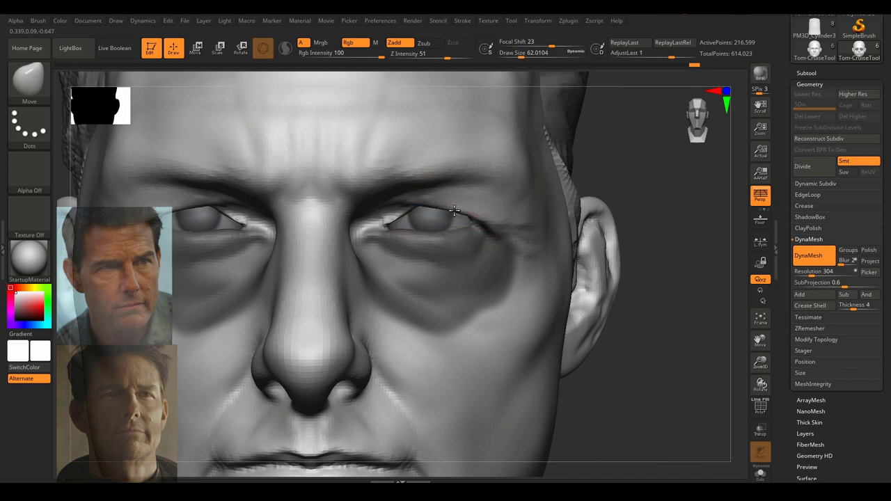
pyautogui.press('s')
pyautogui.moveTo(459, 211)
pyautogui.keyDown('ctrl'); pyautogui.mouseDown(button='right')
pyautogui.moveTo(460, 142)
pyautogui.moveTo(456, 209)
pyautogui.mouseUp(button='right'); pyautogui.keyUp('ctrl')
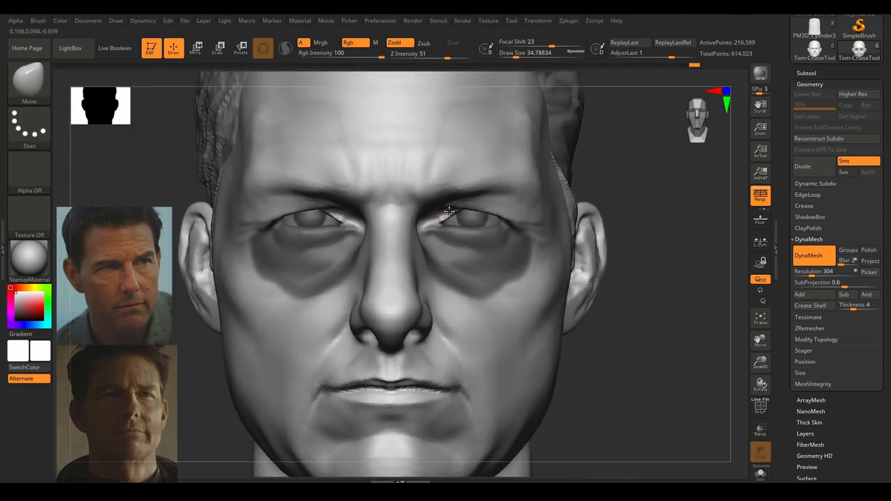
# Clear the mask around the eyes and smooth the under-eye and upper cheek areas at draw size about 29.
pyautogui.keyDown('ctrl'); pyautogui.moveTo(534, 217); pyautogui.dragTo(539, 223, button='right'); pyautogui.keyUp('ctrl')
pyautogui.keyDown('ctrl'); pyautogui.moveTo(670, 259); pyautogui.dragTo(688, 305); pyautogui.keyUp('ctrl')
pyautogui.moveTo(631, 338)
pyautogui.keyDown('ctrl'); pyautogui.mouseDown(button='right')
pyautogui.moveTo(627, 299)
pyautogui.moveTo(647, 288)
pyautogui.mouseUp(button='right'); pyautogui.keyUp('ctrl')
pyautogui.keyDown('ctrl'); pyautogui.moveTo(516, 239); pyautogui.dragTo(486, 296, button='right'); pyautogui.keyUp('ctrl')
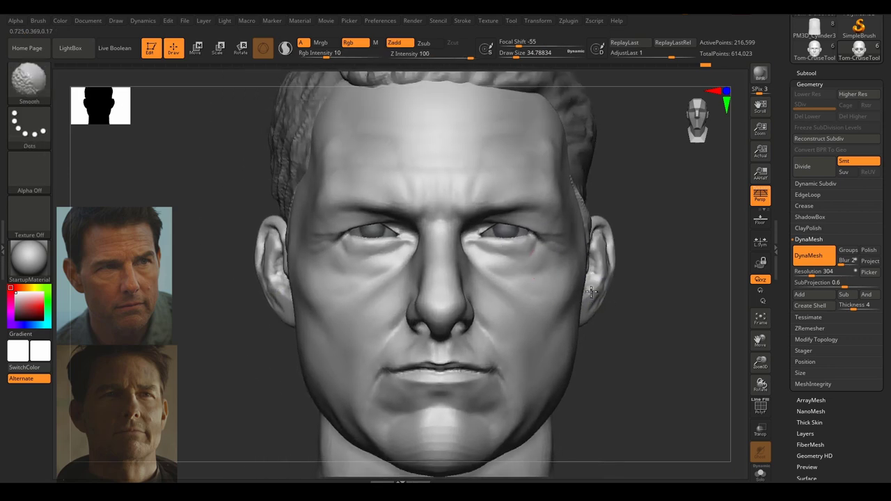
pyautogui.press('s')
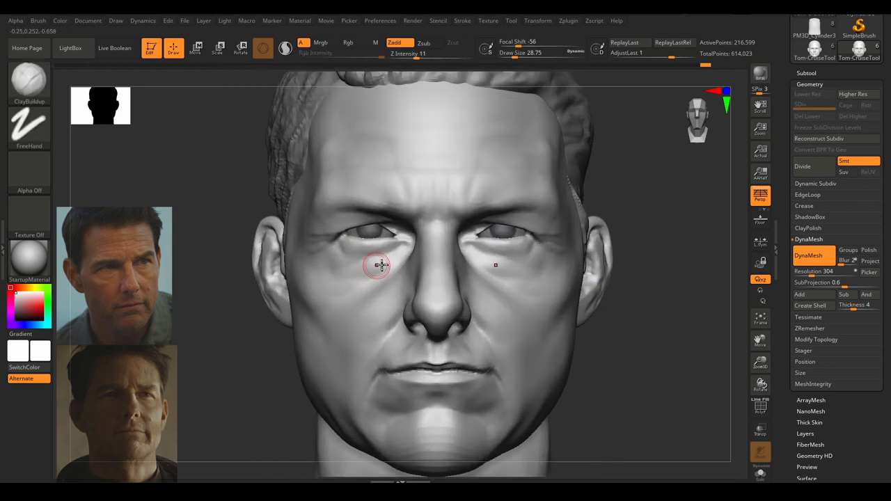
pyautogui.keyDown('shift'); pyautogui.moveTo(382, 265); pyautogui.dragTo(348, 282); pyautogui.keyUp('shift')
pyautogui.moveTo(591, 323)
pyautogui.keyDown('ctrl'); pyautogui.mouseDown(button='right')
pyautogui.moveTo(607, 258)
pyautogui.moveTo(630, 276)
pyautogui.moveTo(589, 272)
pyautogui.moveTo(645, 286)
pyautogui.mouseUp(button='right'); pyautogui.keyUp('ctrl')
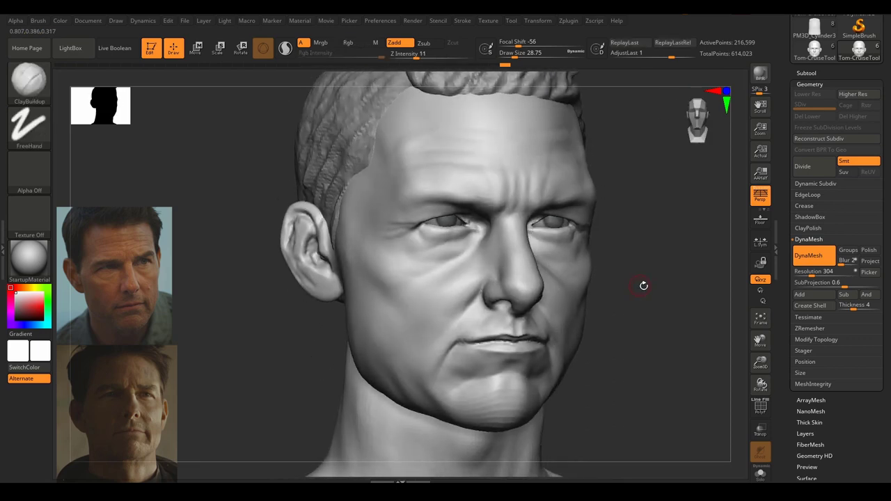
# Switch the sculpt's material to Blinn and inspect the head in three-quarter and side views.
pyautogui.moveTo(644, 285)
pyautogui.mouseDown()
pyautogui.moveTo(578, 281)
pyautogui.moveTo(571, 288)
pyautogui.mouseUp()
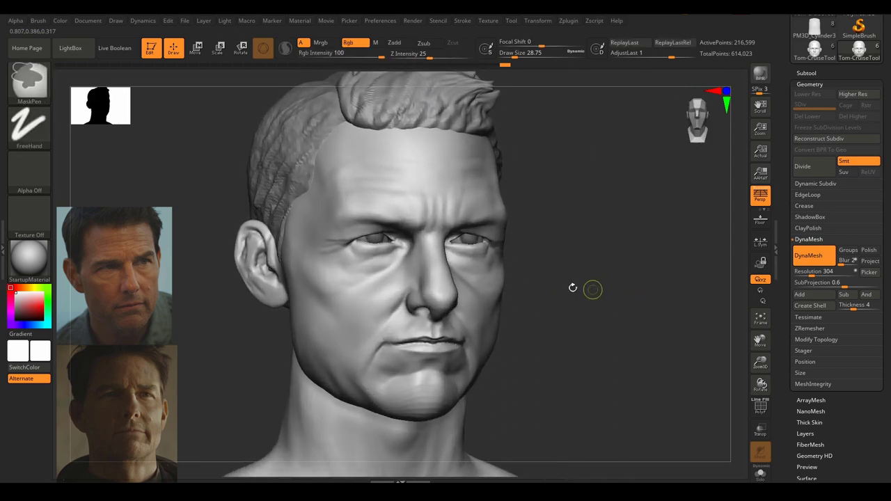
pyautogui.click(26, 259)
pyautogui.click(342, 416)
pyautogui.moveTo(629, 263)
pyautogui.mouseDown()
pyautogui.moveTo(598, 275)
pyautogui.moveTo(599, 288)
pyautogui.moveTo(634, 307)
pyautogui.moveTo(598, 303)
pyautogui.mouseUp()
pyautogui.keyDown('ctrl'); pyautogui.moveTo(597, 302); pyautogui.dragTo(589, 293, button='right'); pyautogui.keyUp('ctrl')
pyautogui.moveTo(588, 292)
pyautogui.mouseDown()
pyautogui.moveTo(575, 287)
pyautogui.moveTo(593, 271)
pyautogui.moveTo(595, 296)
pyautogui.moveTo(585, 297)
pyautogui.moveTo(605, 298)
pyautogui.moveTo(608, 282)
pyautogui.moveTo(581, 282)
pyautogui.mouseUp()
pyautogui.press('n')
pyautogui.moveTo(170, 317)
pyautogui.mouseDown()
pyautogui.moveTo(188, 283)
pyautogui.moveTo(174, 313)
pyautogui.mouseUp()
pyautogui.moveTo(571, 325)
pyautogui.mouseDown()
pyautogui.moveTo(573, 255)
pyautogui.moveTo(574, 314)
pyautogui.moveTo(528, 320)
pyautogui.moveTo(548, 320)
pyautogui.moveTo(538, 323)
pyautogui.mouseUp()
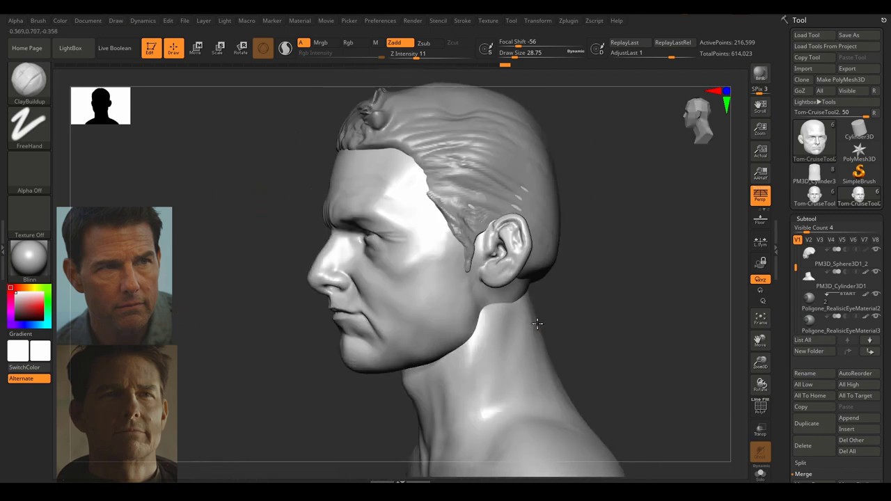
# Examine the head's frontal proportions and check them against the board of portrait references.
pyautogui.moveTo(218, 329)
pyautogui.mouseDown()
pyautogui.moveTo(258, 322)
pyautogui.moveTo(253, 333)
pyautogui.mouseUp()
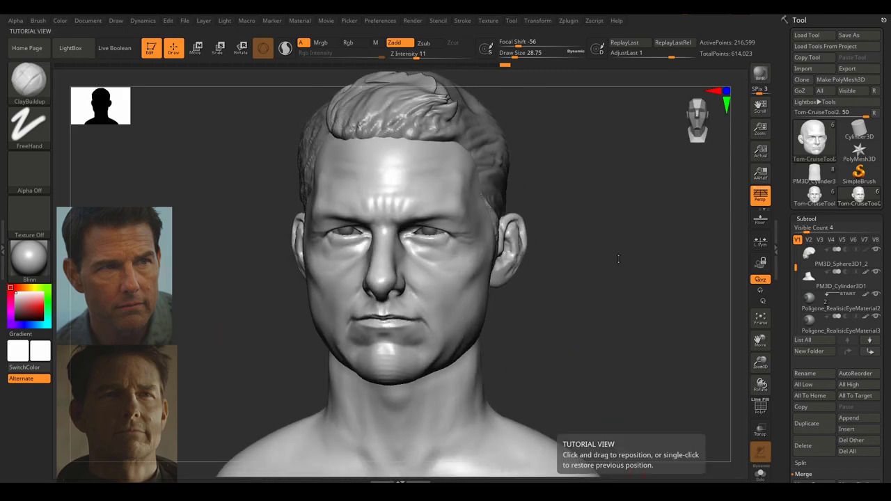
pyautogui.press('space')
pyautogui.moveTo(600, 210); pyautogui.dragTo(630, 274)
pyautogui.moveTo(587, 219)
pyautogui.mouseDown()
pyautogui.moveTo(613, 252)
pyautogui.moveTo(582, 274)
pyautogui.moveTo(612, 274)
pyautogui.mouseUp()
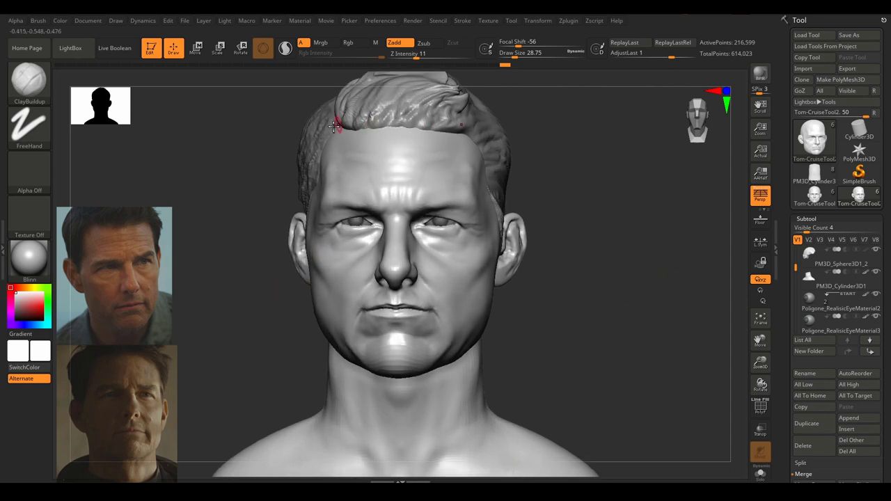
pyautogui.moveTo(890, 330); pyautogui.dragTo(609, 377, button='right')
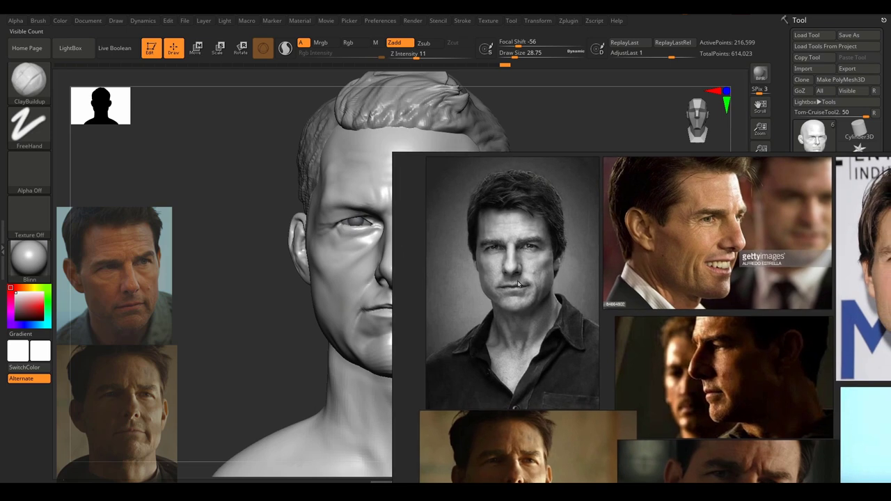
pyautogui.moveTo(568, 307)
pyautogui.mouseDown(button='right')
pyautogui.moveTo(659, 316)
pyautogui.moveTo(890, 313)
pyautogui.mouseUp(button='right')
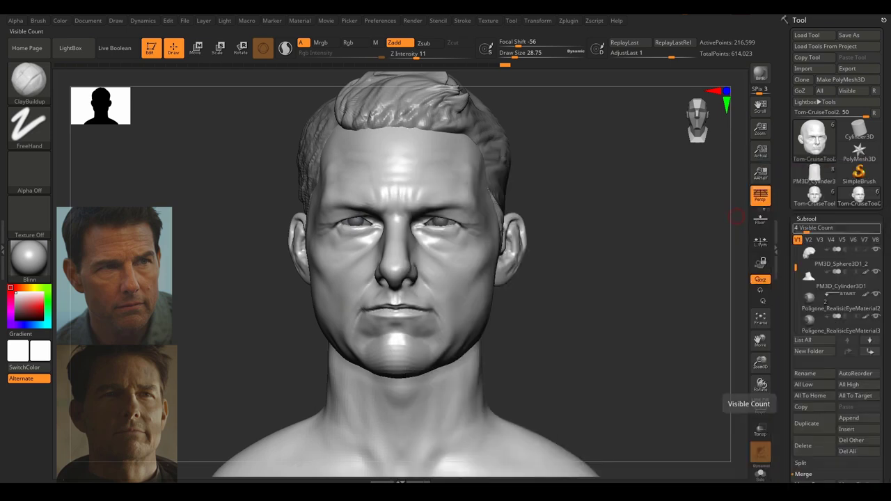
pyautogui.moveTo(603, 179); pyautogui.dragTo(611, 197)
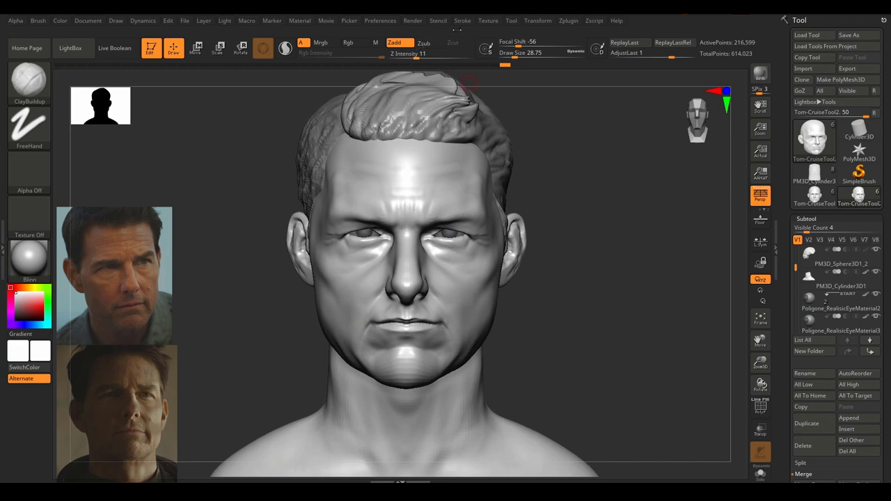
# Import the black-and-white portrait from the Ref folder as a texture and add it to Spotlight.
pyautogui.click(494, 21)
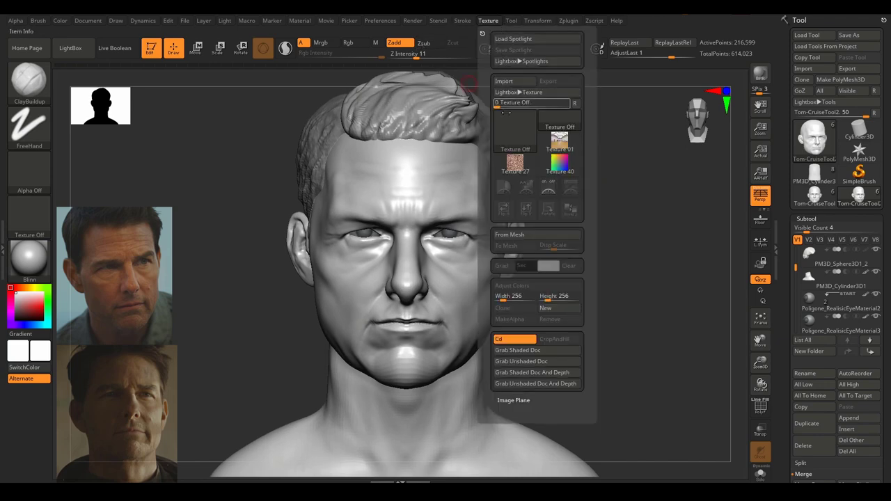
pyautogui.click(506, 81)
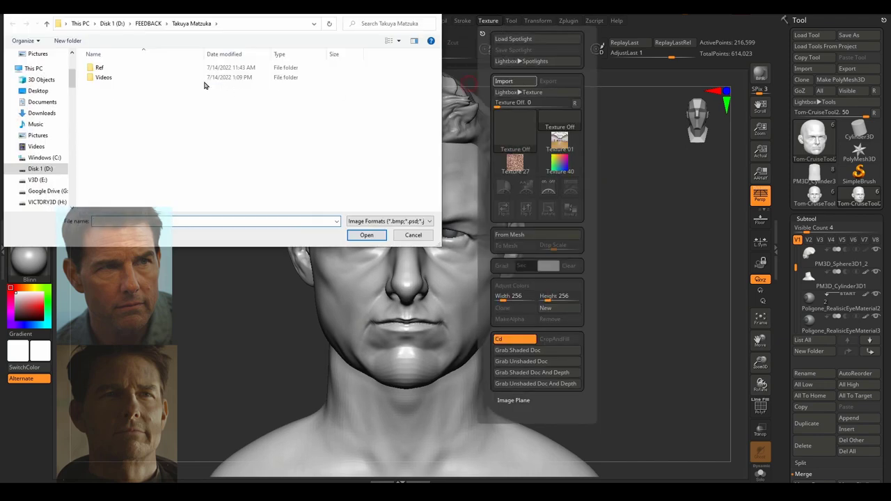
pyautogui.doubleClick(113, 72)
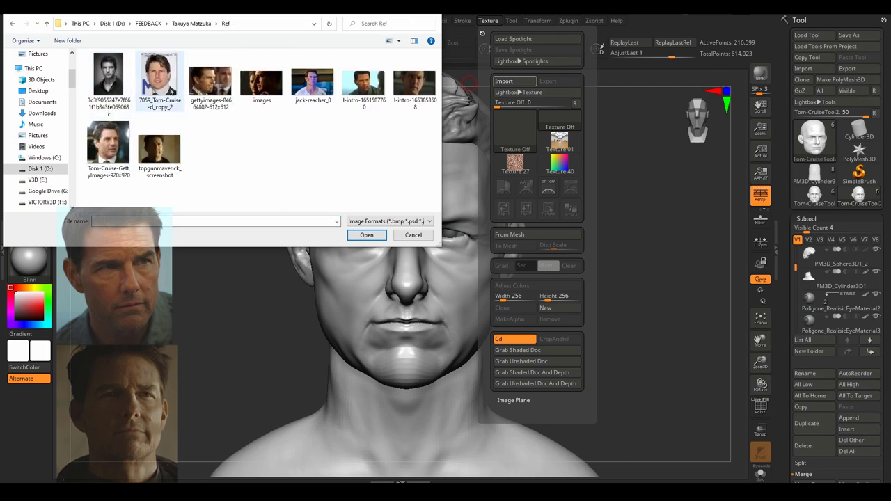
pyautogui.doubleClick(117, 83)
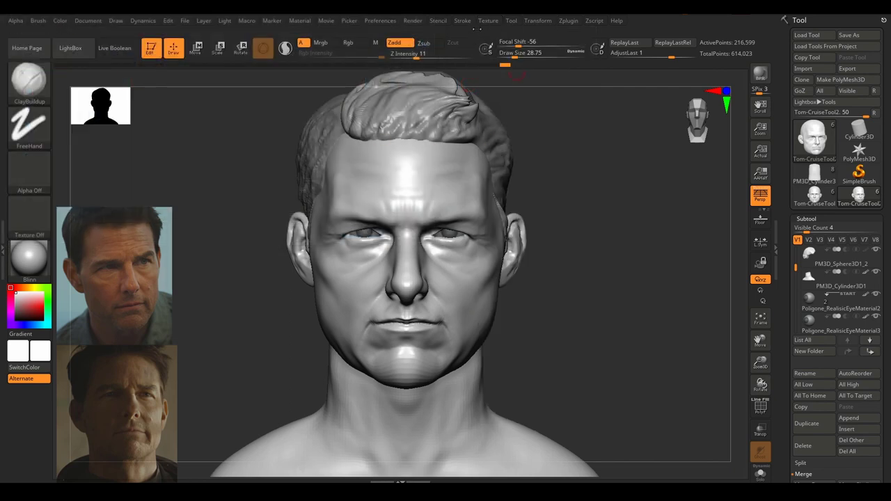
pyautogui.click(488, 21)
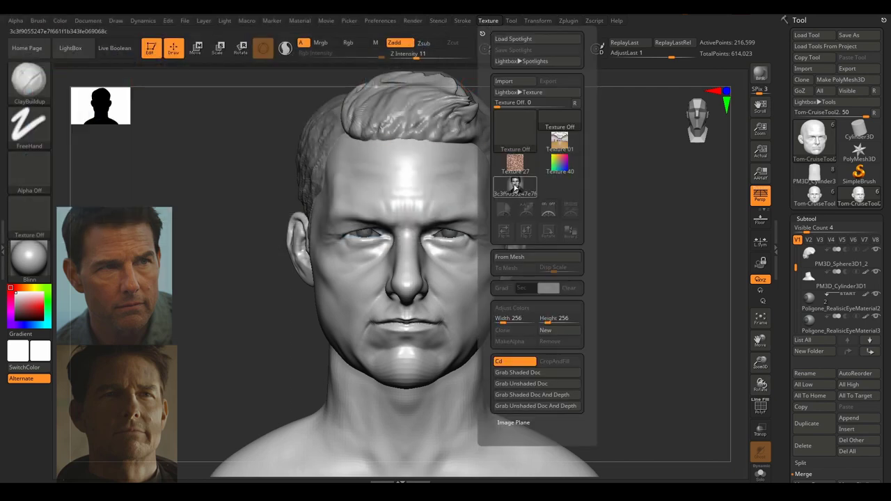
pyautogui.click(516, 186)
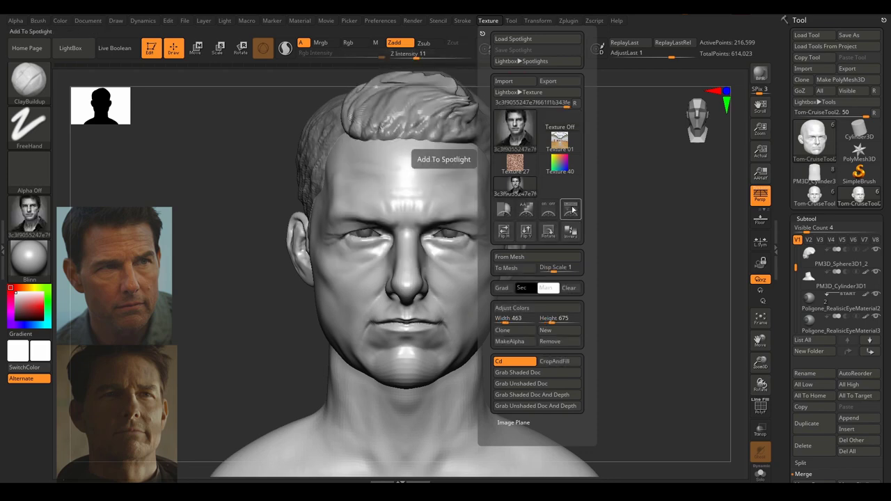
pyautogui.click(573, 209)
# Enlarge the black-and-white portrait in Spotlight, place it beside the sculpted head at similar scale, and leave Spotlight editing.
pyautogui.moveTo(460, 271); pyautogui.dragTo(438, 263)
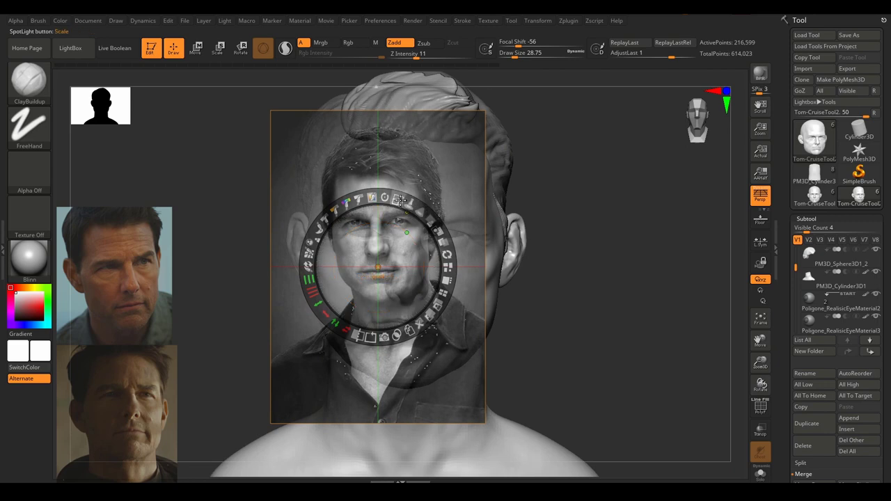
pyautogui.moveTo(400, 200)
pyautogui.mouseDown()
pyautogui.moveTo(413, 204)
pyautogui.moveTo(401, 201)
pyautogui.moveTo(411, 214)
pyautogui.moveTo(416, 208)
pyautogui.mouseUp()
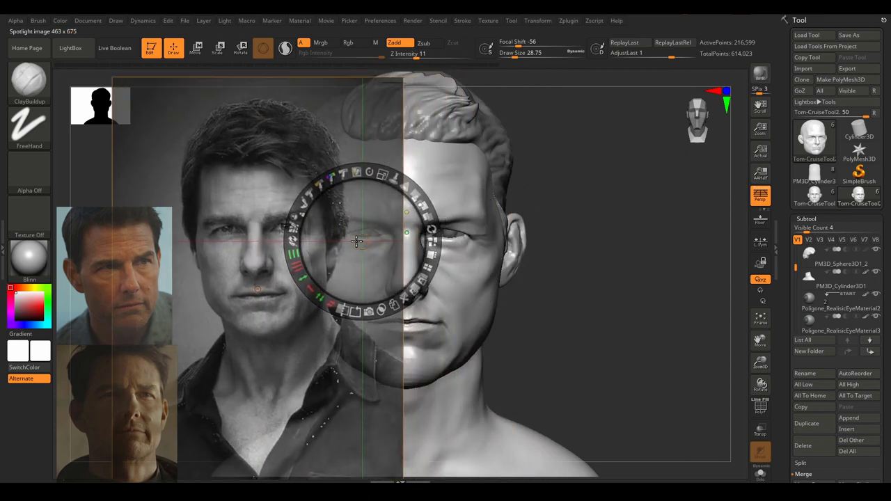
pyautogui.moveTo(356, 241); pyautogui.dragTo(326, 239)
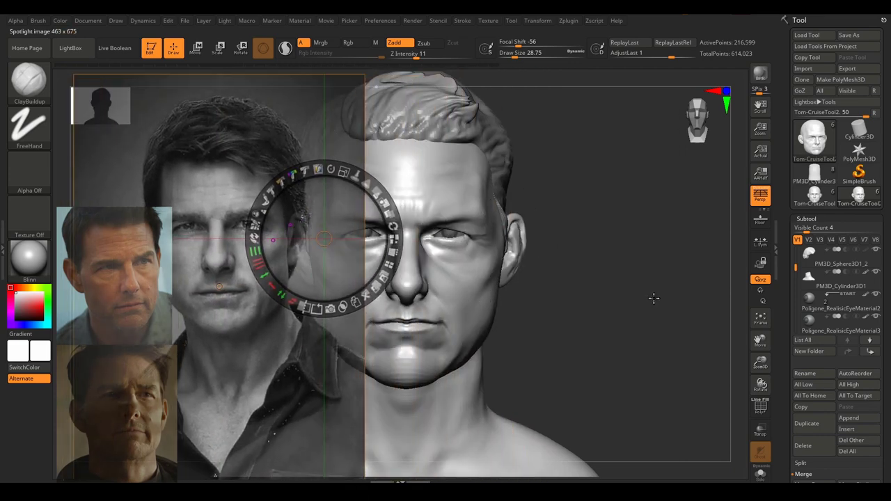
pyautogui.click(597, 267)
pyautogui.moveTo(590, 279); pyautogui.dragTo(216, 353)
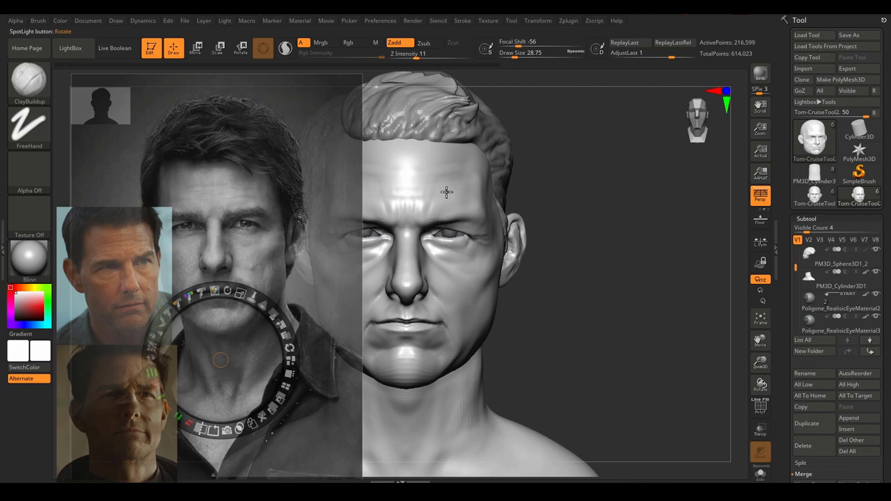
pyautogui.moveTo(267, 230); pyautogui.dragTo(199, 403)
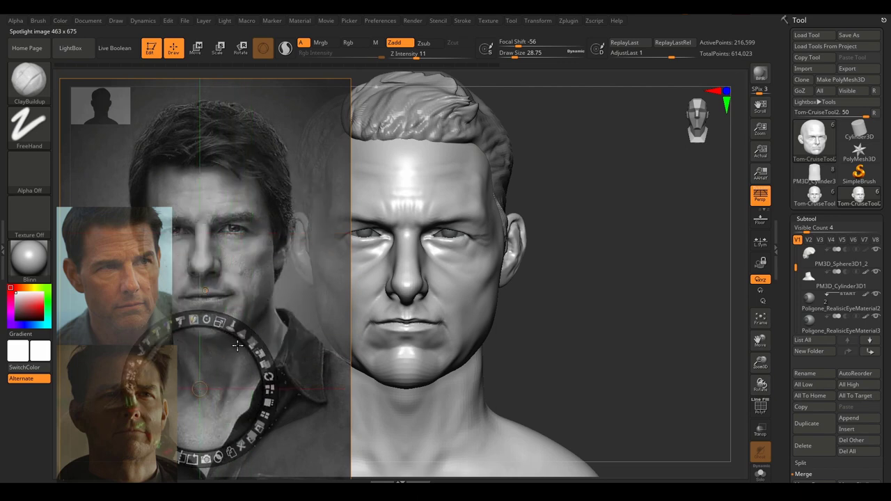
pyautogui.press('z')
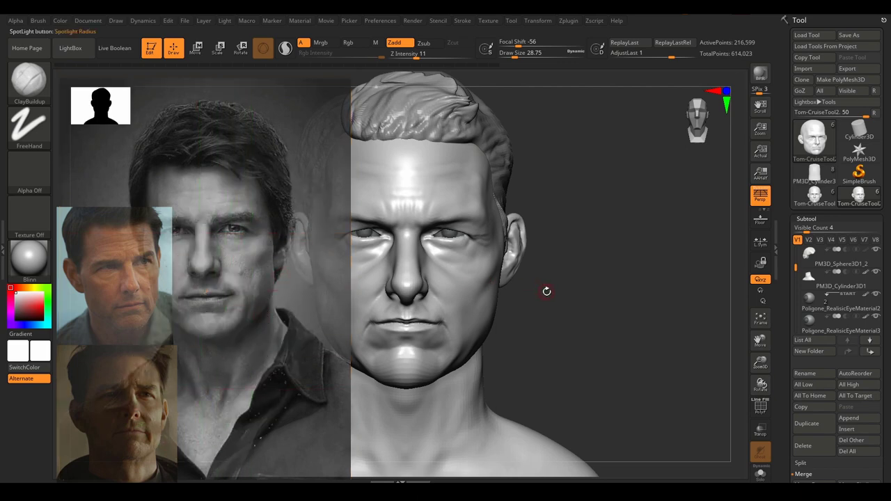
# Compare the sculpted face with the black-and-white portrait, checking the forehead, eyes, nose, mouth and jaw proportions.
pyautogui.moveTo(585, 296)
pyautogui.keyDown('alt'); pyautogui.mouseDown()
pyautogui.moveTo(659, 297)
pyautogui.moveTo(671, 306)
pyautogui.moveTo(645, 311)
pyautogui.mouseUp(); pyautogui.keyUp('alt')
pyautogui.moveTo(645, 310)
pyautogui.keyDown('ctrl'); pyautogui.mouseDown(button='right')
pyautogui.moveTo(642, 302)
pyautogui.moveTo(648, 320)
pyautogui.mouseUp(button='right'); pyautogui.keyUp('ctrl')
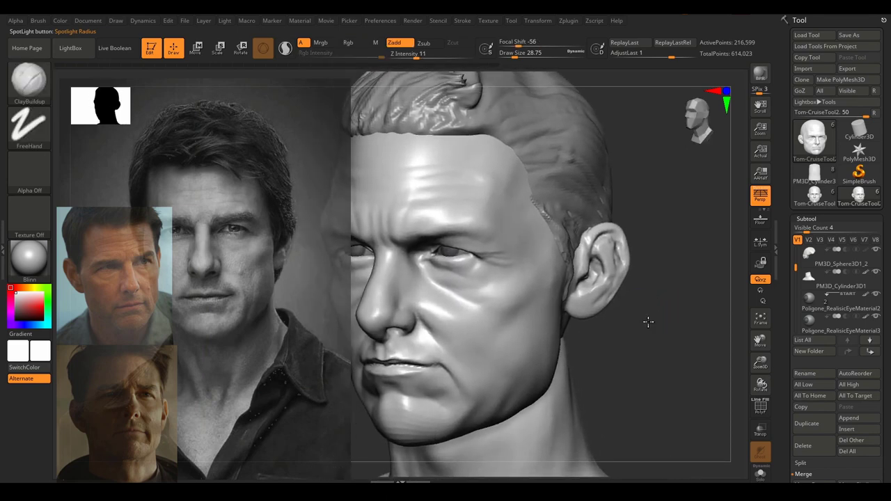
pyautogui.moveTo(649, 320); pyautogui.dragTo(659, 320)
pyautogui.keyDown('ctrl'); pyautogui.moveTo(659, 320); pyautogui.dragTo(655, 314, button='right'); pyautogui.keyUp('ctrl')
pyautogui.moveTo(655, 314)
pyautogui.keyDown('alt'); pyautogui.mouseDown()
pyautogui.moveTo(626, 293)
pyautogui.moveTo(645, 308)
pyautogui.mouseUp(); pyautogui.keyUp('alt')
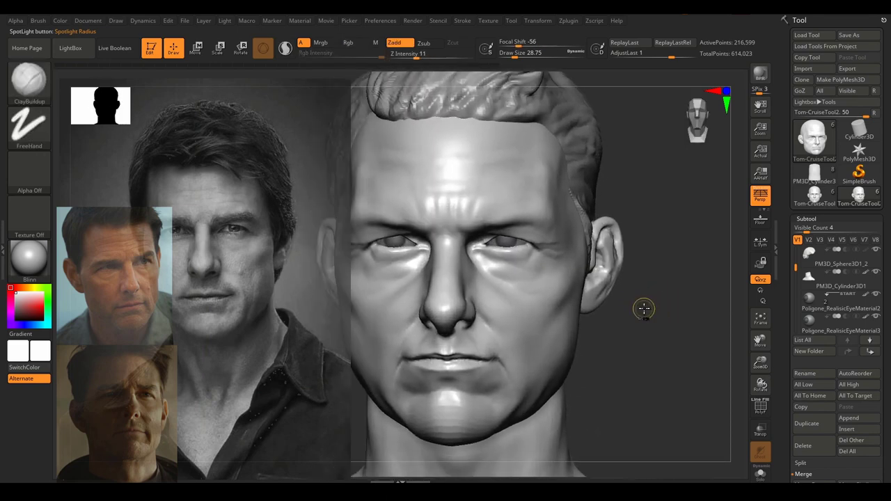
pyautogui.keyDown('ctrl'); pyautogui.moveTo(644, 309); pyautogui.dragTo(640, 303, button='right'); pyautogui.keyUp('ctrl')
pyautogui.moveTo(639, 303)
pyautogui.mouseDown()
pyautogui.moveTo(632, 315)
pyautogui.moveTo(657, 317)
pyautogui.mouseUp()
pyautogui.press('space')
pyautogui.moveTo(619, 281); pyautogui.dragTo(633, 296)
pyautogui.moveTo(633, 307); pyautogui.dragTo(653, 291)
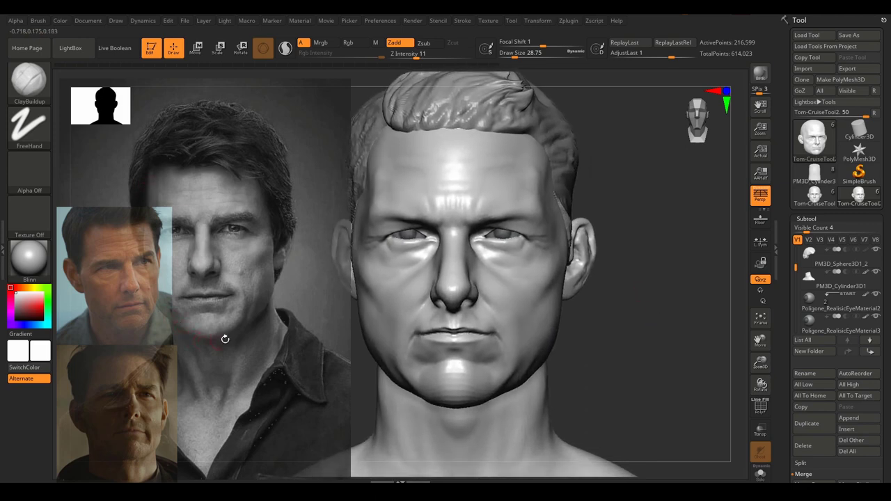
pyautogui.moveTo(714, 249); pyautogui.dragTo(675, 288)
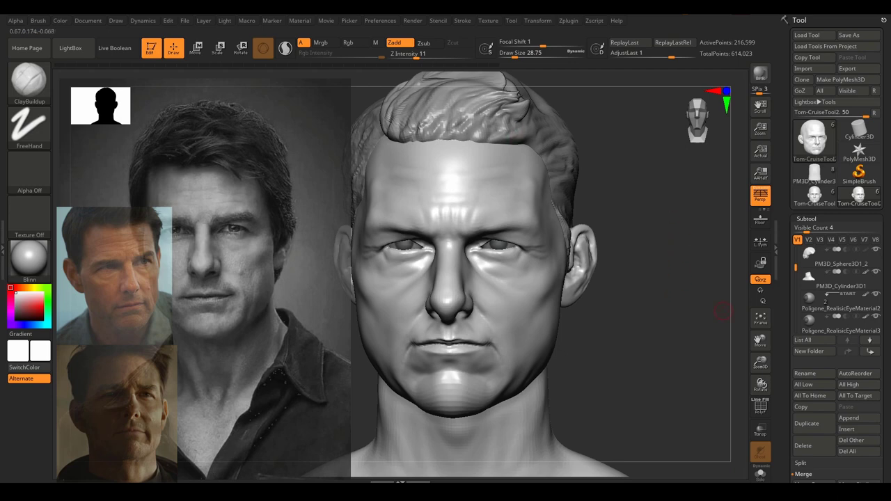
pyautogui.moveTo(213, 278); pyautogui.dragTo(215, 286)
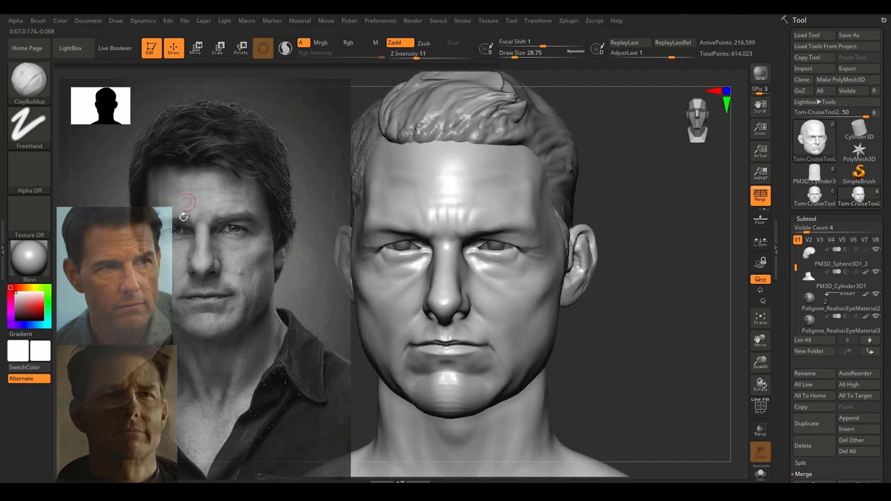
pyautogui.moveTo(667, 370); pyautogui.dragTo(669, 369)
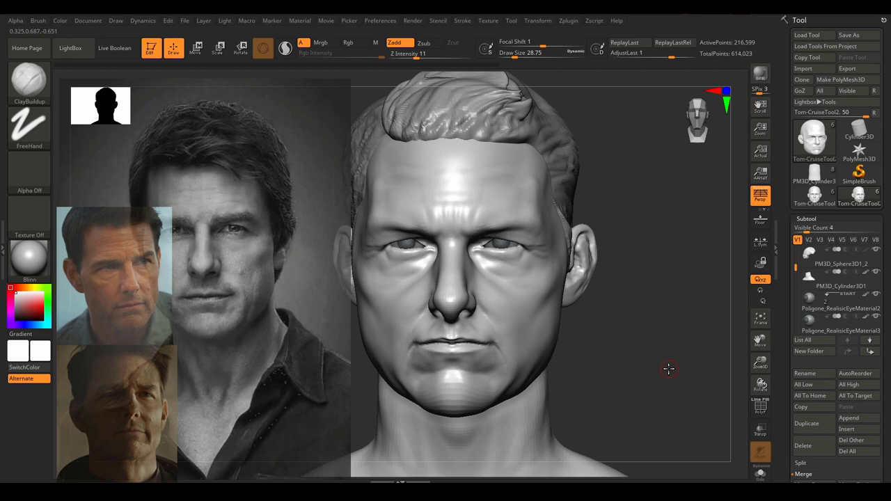
pyautogui.moveTo(669, 369); pyautogui.dragTo(668, 369)
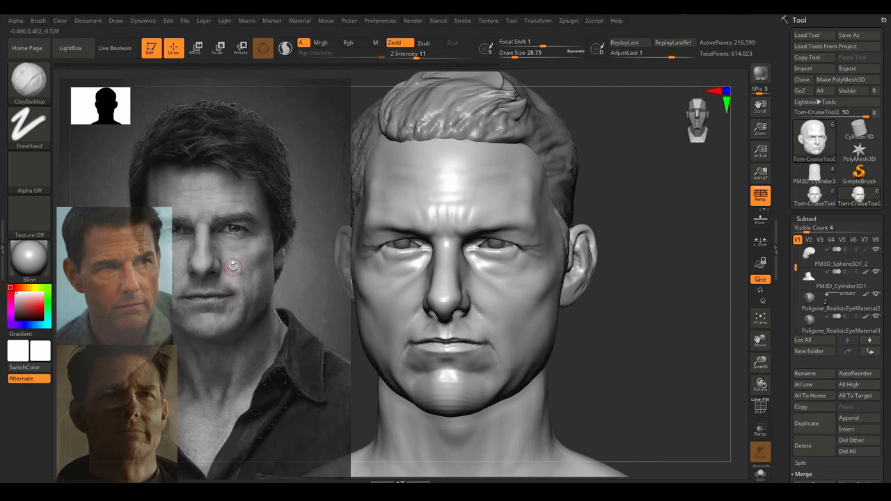
# Rotate the black-and-white portrait slightly clockwise in Spotlight, check it beside the sculpt, and reopen it for editing.
pyautogui.press('z')
pyautogui.moveTo(280, 277); pyautogui.dragTo(275, 277)
pyautogui.moveTo(281, 208); pyautogui.dragTo(283, 209)
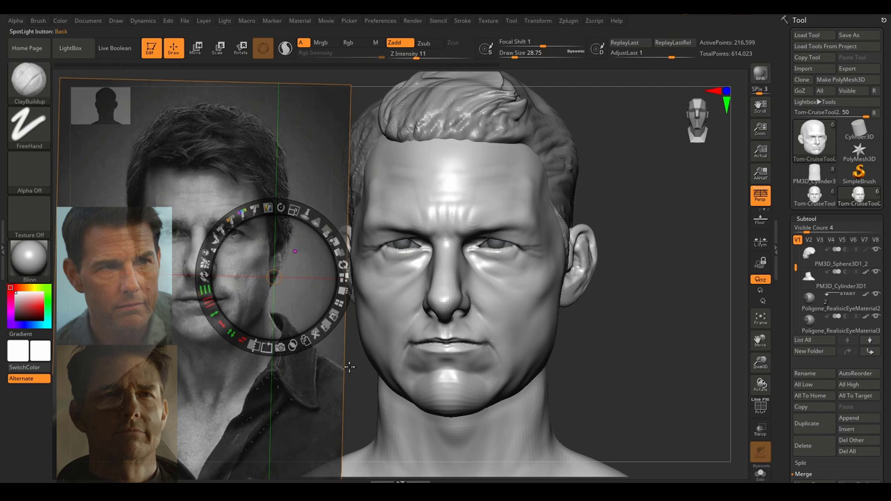
pyautogui.press('z')
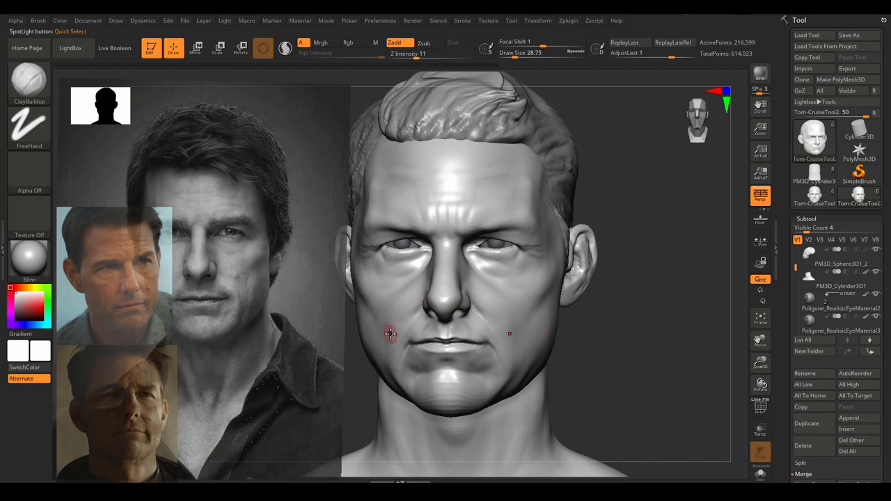
pyautogui.press('z')
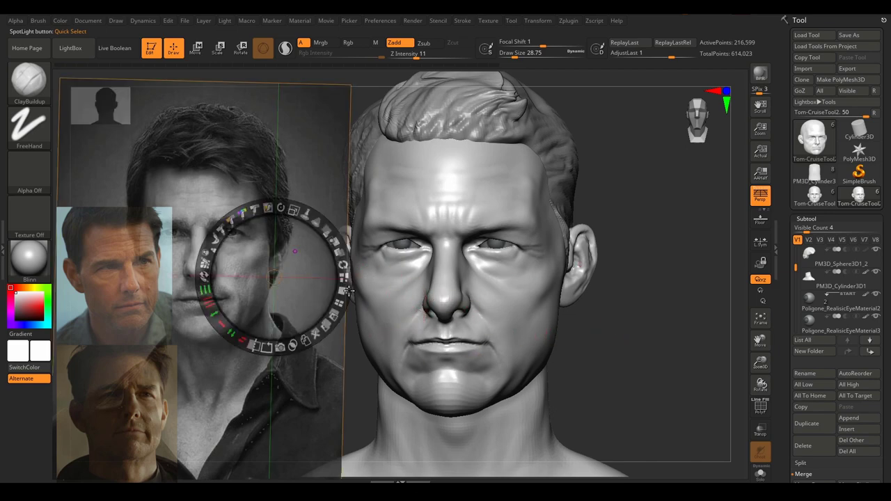
# Enlarge the black-and-white portrait in Spotlight to the sculpt's scale and move it directly over the sculpted face.
pyautogui.moveTo(297, 262)
pyautogui.mouseDown()
pyautogui.moveTo(426, 300)
pyautogui.moveTo(482, 297)
pyautogui.moveTo(390, 287)
pyautogui.mouseUp()
pyautogui.moveTo(388, 236); pyautogui.dragTo(411, 246)
pyautogui.moveTo(397, 286)
pyautogui.mouseDown()
pyautogui.moveTo(315, 308)
pyautogui.moveTo(329, 305)
pyautogui.moveTo(321, 299)
pyautogui.mouseUp()
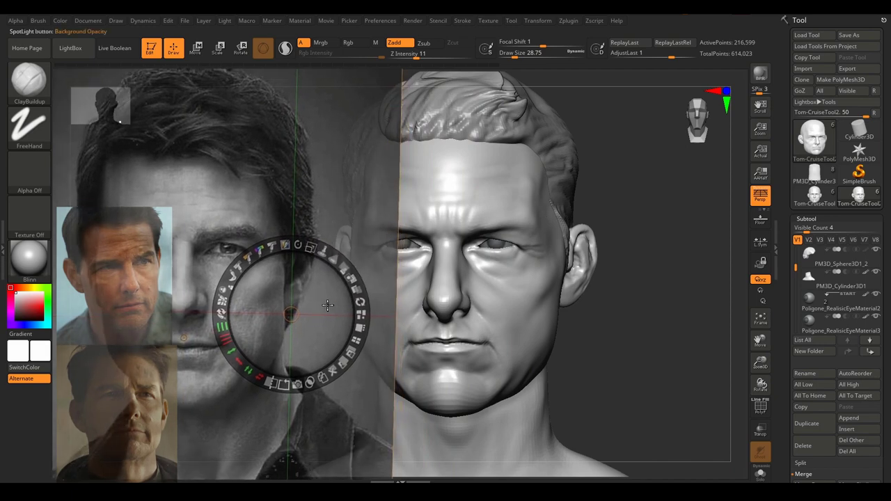
pyautogui.moveTo(315, 295); pyautogui.dragTo(574, 291)
# Make the portrait semi-transparent with Spotlight's Opacity control and nudge it into alignment with the sculpted facial features.
pyautogui.moveTo(595, 253); pyautogui.dragTo(605, 262)
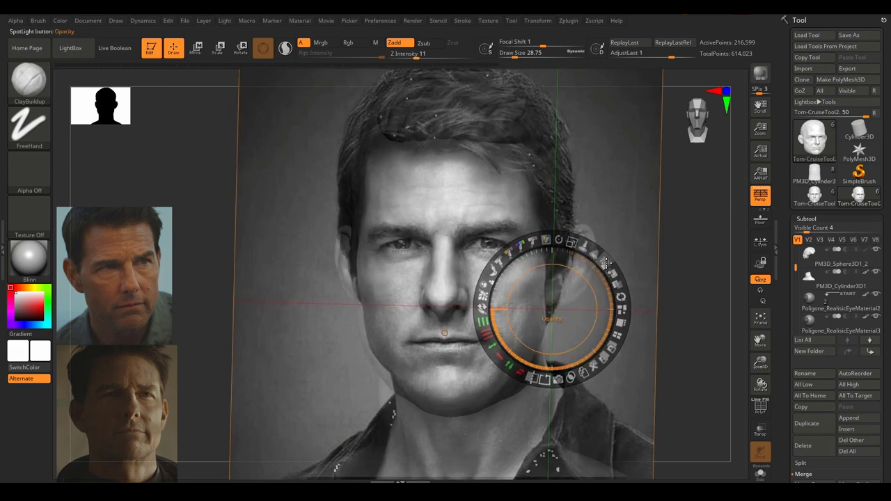
pyautogui.moveTo(607, 263)
pyautogui.mouseDown()
pyautogui.moveTo(567, 239)
pyautogui.moveTo(595, 257)
pyautogui.moveTo(605, 293)
pyautogui.moveTo(585, 247)
pyautogui.mouseUp()
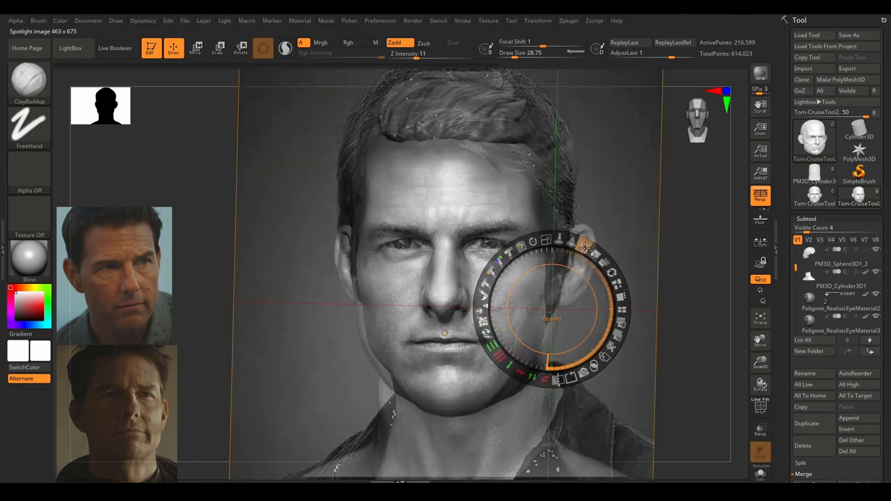
pyautogui.moveTo(594, 305)
pyautogui.mouseDown()
pyautogui.moveTo(588, 299)
pyautogui.moveTo(598, 305)
pyautogui.mouseUp()
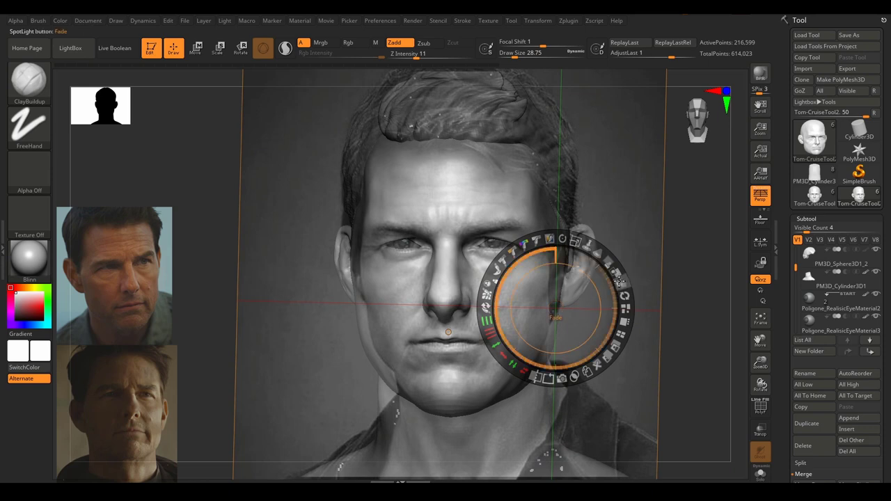
# Toggle the portrait overlay off and on repeatedly to compare the sculpt's facial features and outline with the photo.
pyautogui.hotkey('shift', 'z')
pyautogui.hotkey('shift', 'z')
pyautogui.hotkey('shift', 'z')
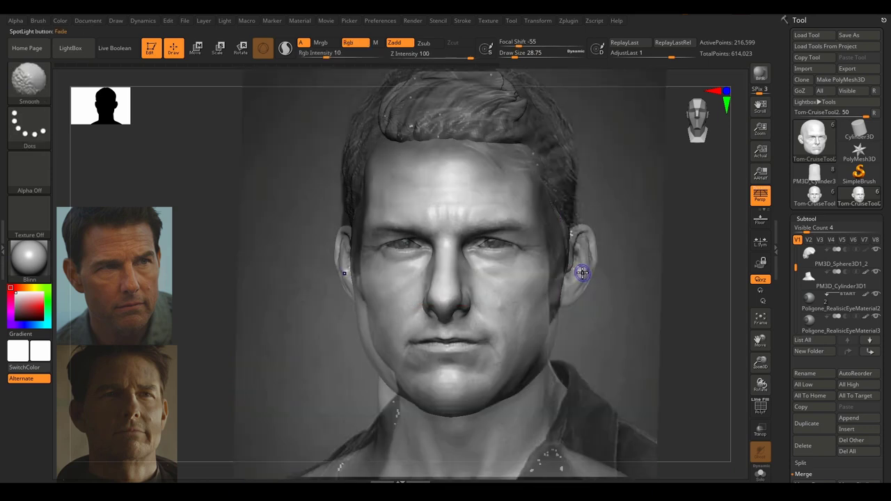
pyautogui.hotkey('shift', 'z')
pyautogui.hotkey('shift', 'z')
pyautogui.hotkey('shift', 'z')
pyautogui.hotkey('shift', 'z')
pyautogui.hotkey('shift', 'z')
pyautogui.hotkey('shift', 'z')
pyautogui.hotkey('shift', 'z')
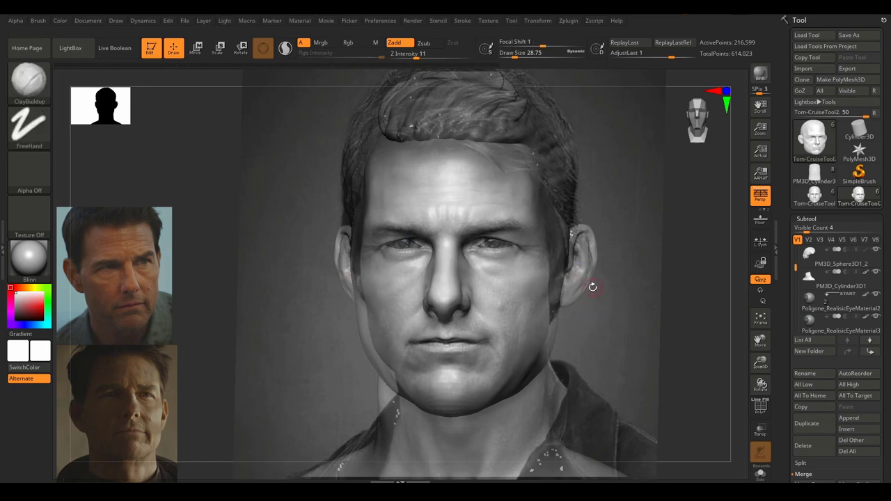
# Reopen Spotlight editing and fine-tune the portrait's scale and position over the sculpted eyes, nose and mouth.
pyautogui.press('z')
pyautogui.moveTo(598, 299); pyautogui.dragTo(594, 302)
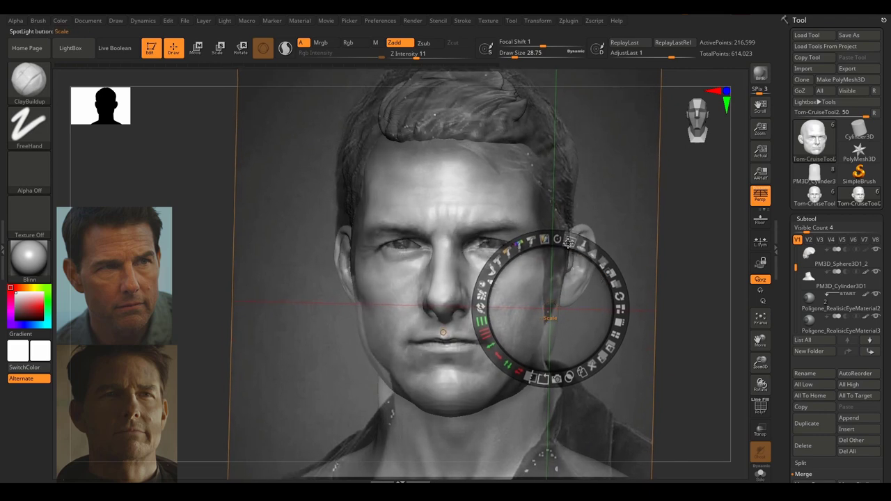
pyautogui.moveTo(570, 241); pyautogui.dragTo(575, 241)
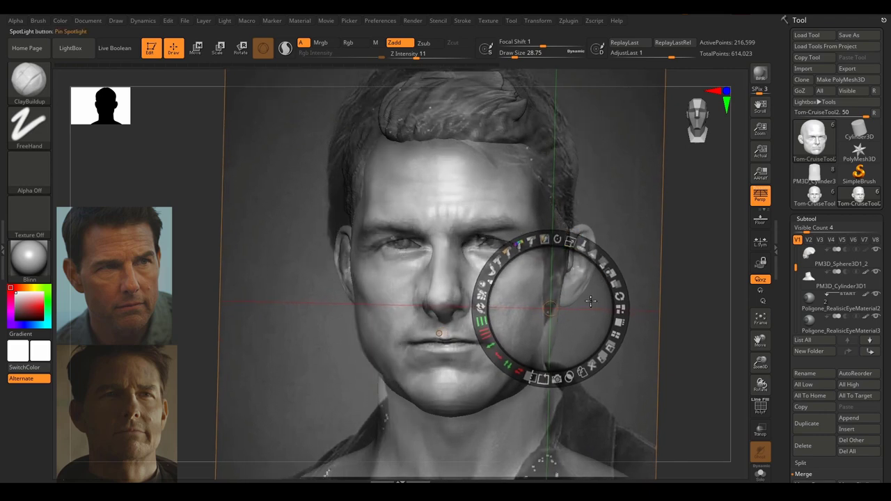
pyautogui.moveTo(591, 301); pyautogui.dragTo(619, 300)
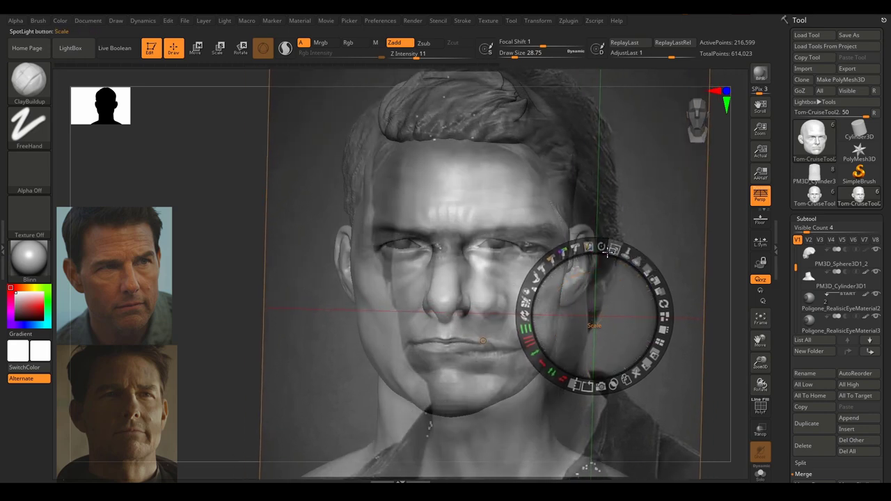
pyautogui.moveTo(599, 247); pyautogui.dragTo(599, 246)
pyautogui.moveTo(631, 288); pyautogui.dragTo(594, 293)
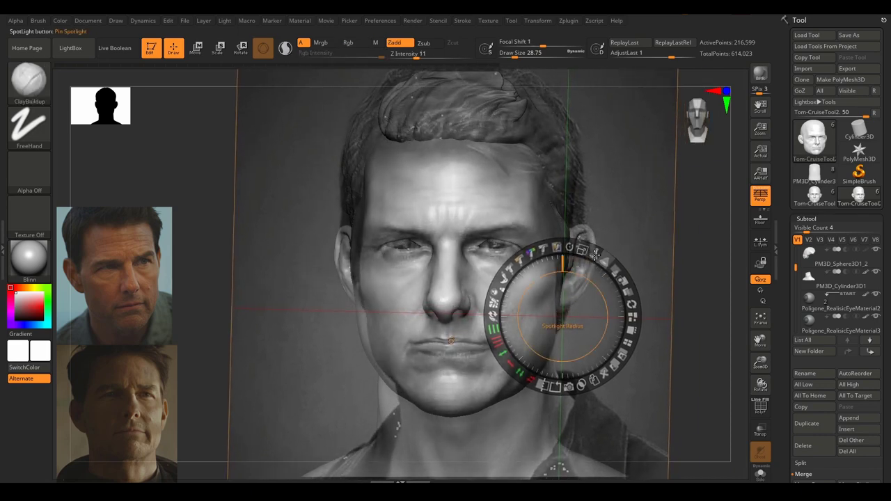
# Fine-tune the scale and position of the Spotlight reference photo over the front view of the head, checking it against the bare sculpt.
pyautogui.moveTo(580, 249); pyautogui.dragTo(578, 248)
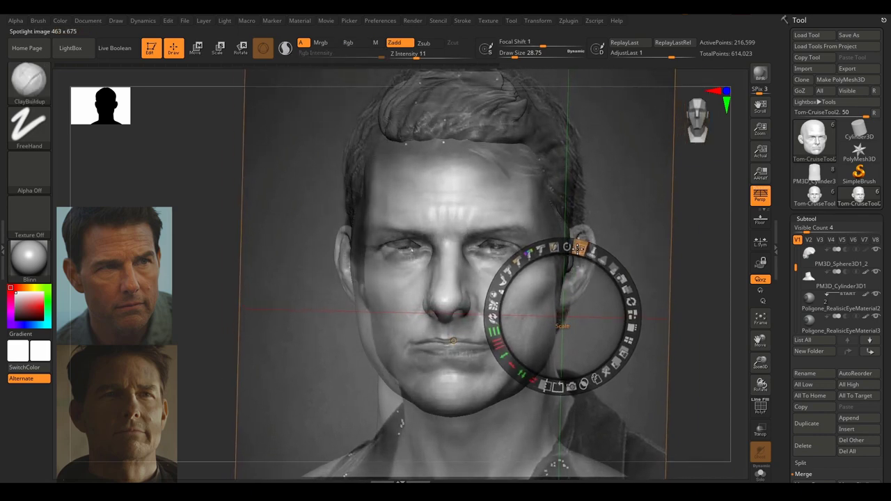
pyautogui.moveTo(581, 307)
pyautogui.mouseDown()
pyautogui.moveTo(567, 305)
pyautogui.moveTo(576, 307)
pyautogui.mouseUp()
pyautogui.moveTo(576, 250); pyautogui.dragTo(574, 248)
pyautogui.moveTo(569, 312); pyautogui.dragTo(569, 313)
pyautogui.moveTo(573, 251); pyautogui.dragTo(574, 251)
pyautogui.moveTo(572, 313); pyautogui.dragTo(573, 312)
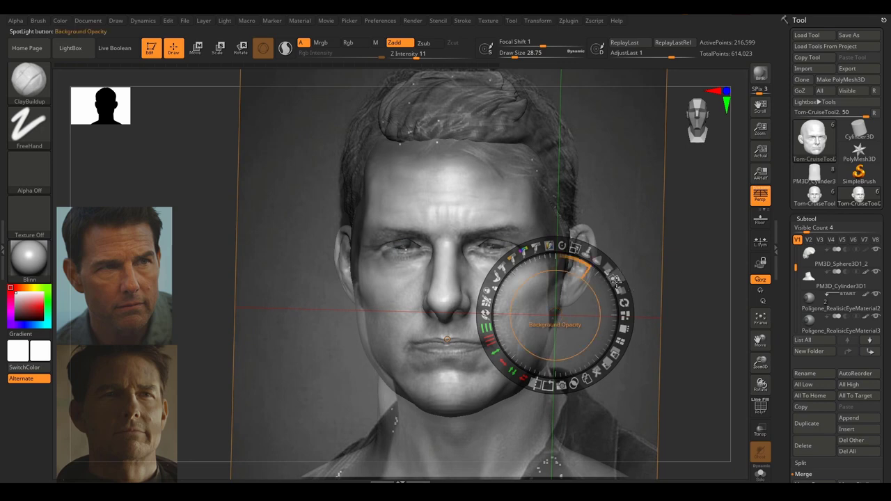
pyautogui.moveTo(575, 246); pyautogui.dragTo(575, 247)
pyautogui.moveTo(589, 306); pyautogui.dragTo(591, 304)
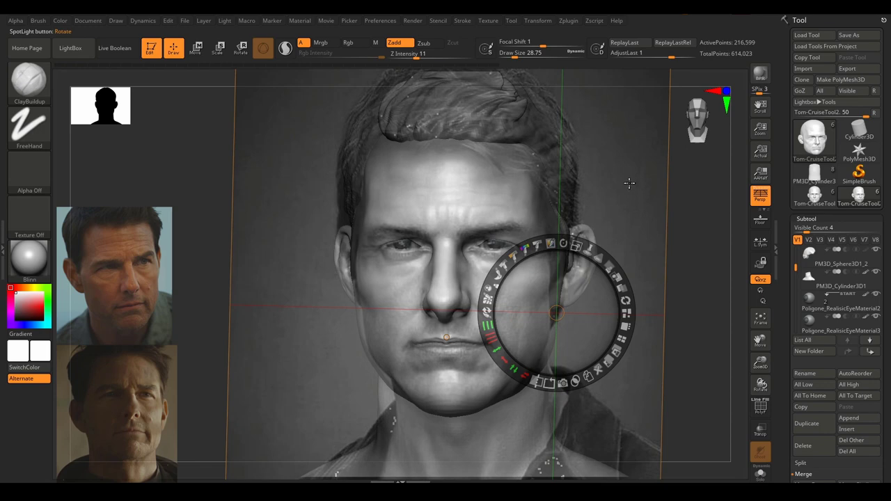
pyautogui.hotkey('shift', 'z')
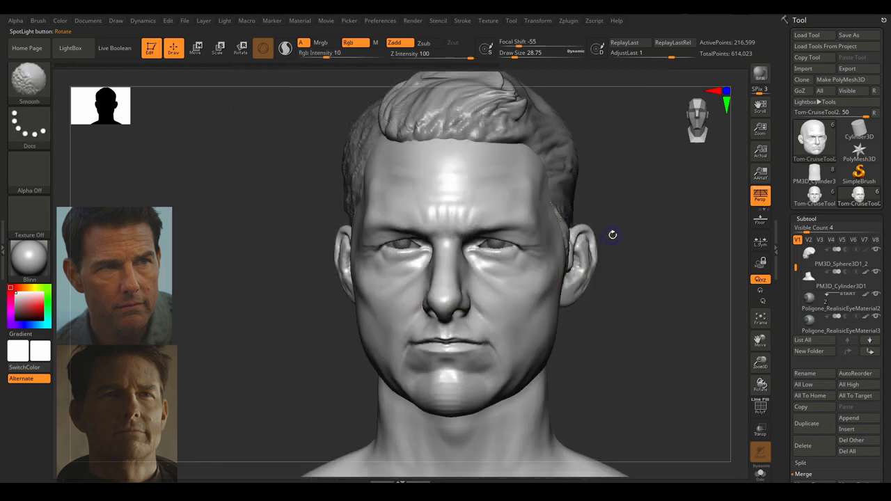
pyautogui.hotkey('shift', 'z')
pyautogui.hotkey('shift', 'z')
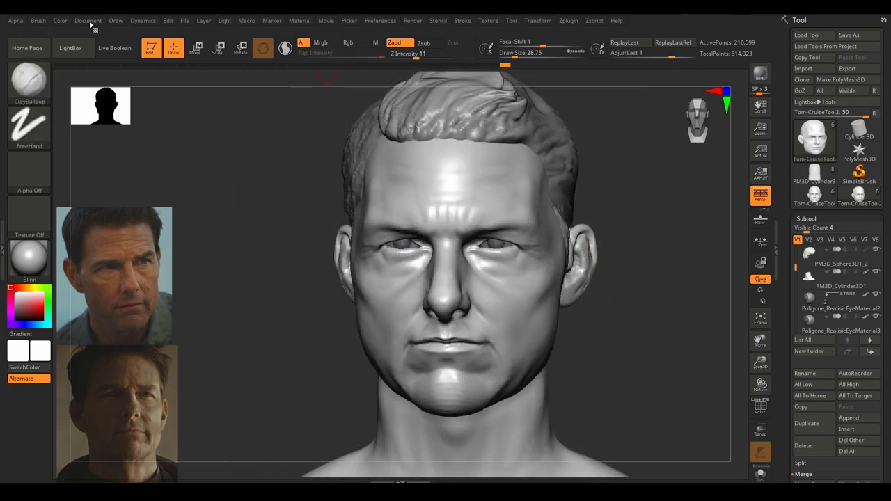
# Store the current front view of the head as the Cust1 custom view in the ZAppLink properties.
pyautogui.click(90, 23)
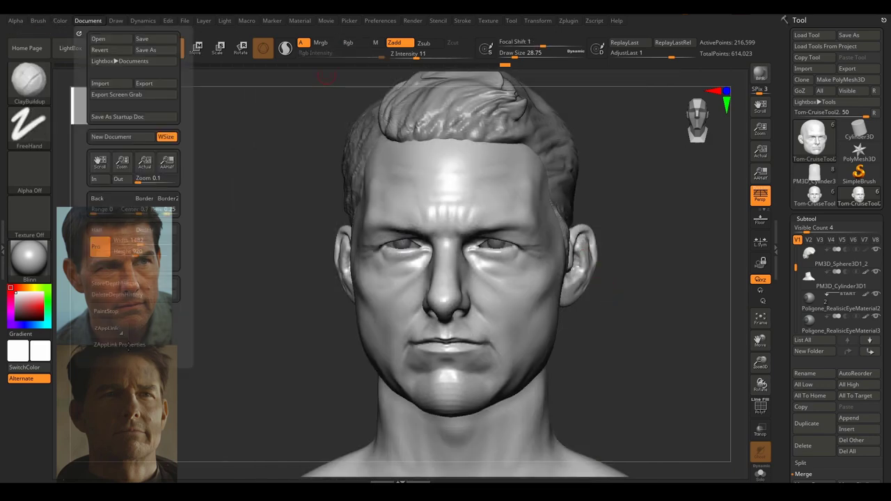
pyautogui.click(128, 346)
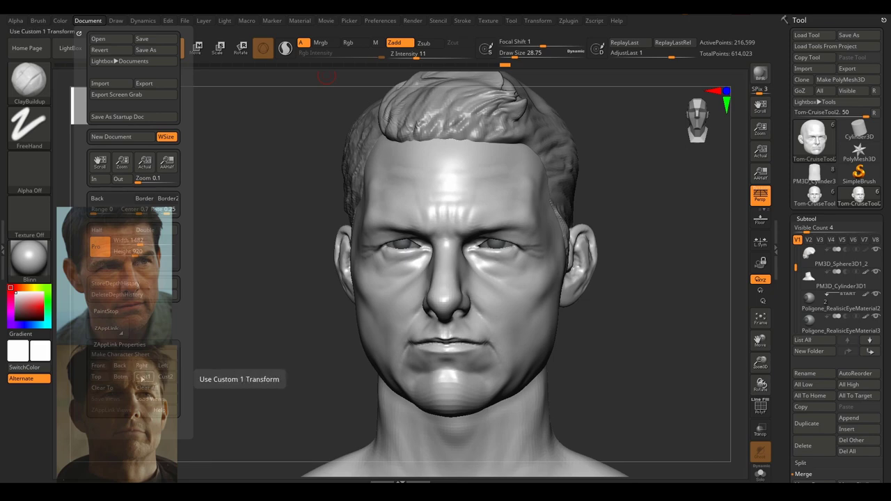
pyautogui.click(143, 378)
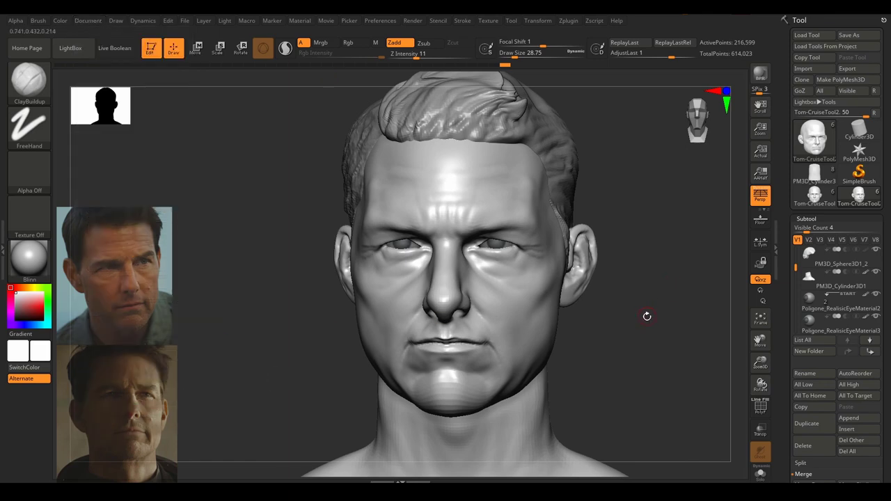
# Test the stored view by orbiting and moving the head away and recalling Cust1 over the reference photo.
pyautogui.moveTo(639, 325); pyautogui.dragTo(540, 324)
pyautogui.keyDown('alt'); pyautogui.moveTo(513, 266); pyautogui.dragTo(522, 291); pyautogui.keyUp('alt')
pyautogui.click(89, 21)
pyautogui.moveTo(627, 320); pyautogui.dragTo(572, 330)
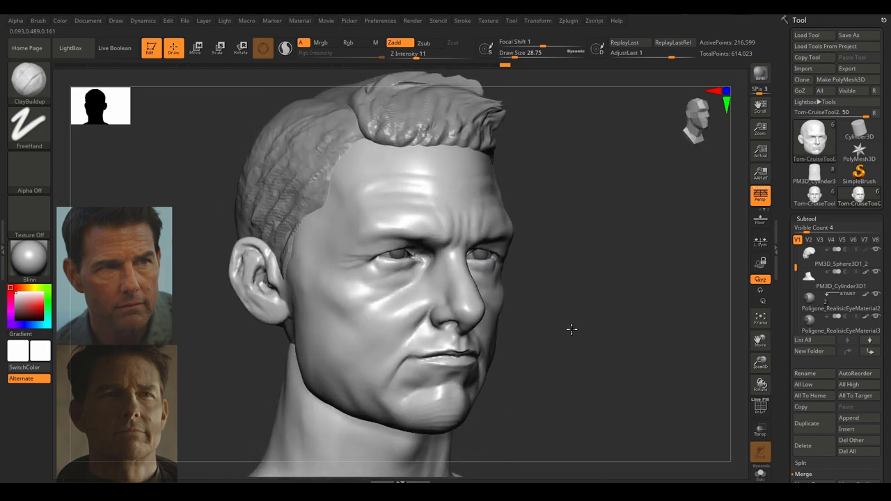
pyautogui.keyDown('alt'); pyautogui.moveTo(379, 155); pyautogui.dragTo(312, 161, button='right'); pyautogui.keyUp('alt')
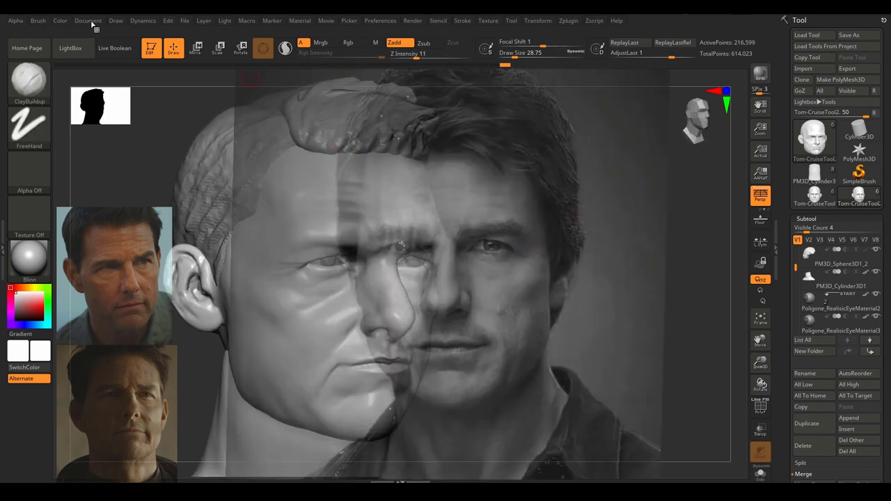
pyautogui.click(89, 21)
pyautogui.click(145, 379)
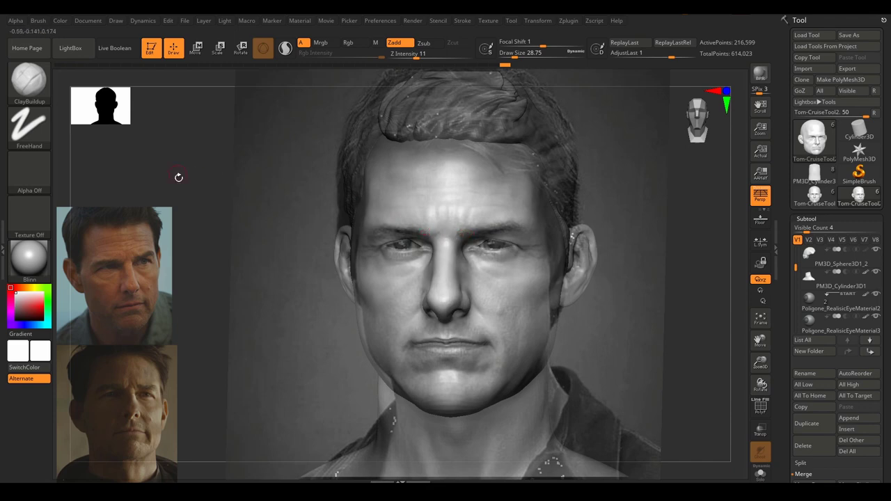
# With the Move brush at a draw size of about 239, nudge the eye area to match the reference photo.
pyautogui.press('b')
pyautogui.press('m')
pyautogui.press('v')
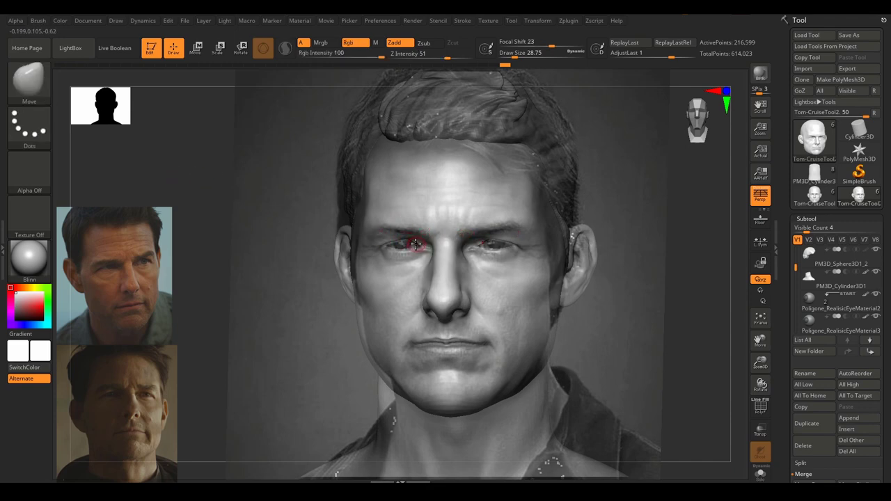
pyautogui.press('s')
pyautogui.moveTo(416, 245); pyautogui.dragTo(437, 247)
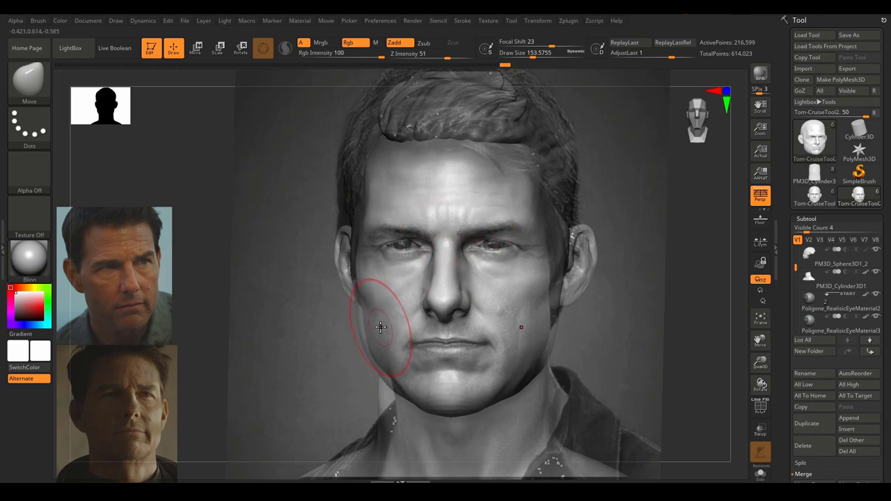
pyautogui.press('s')
pyautogui.moveTo(381, 328); pyautogui.dragTo(388, 327)
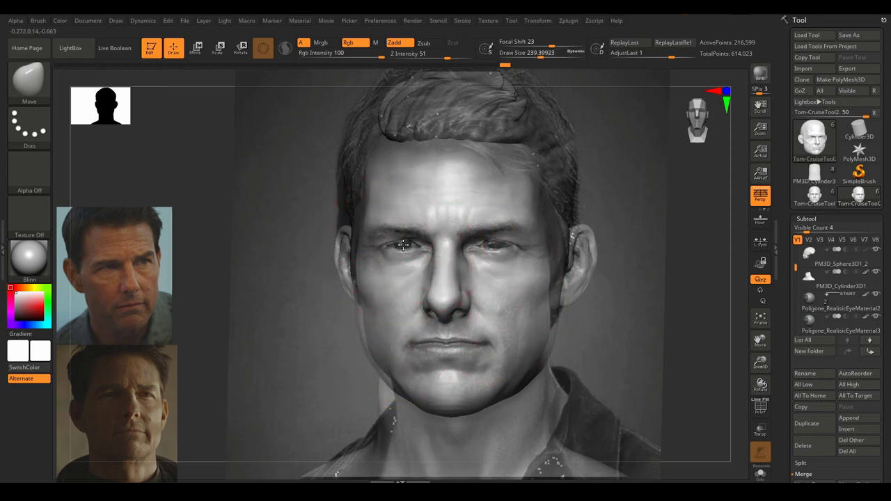
pyautogui.moveTo(403, 245); pyautogui.dragTo(405, 248)
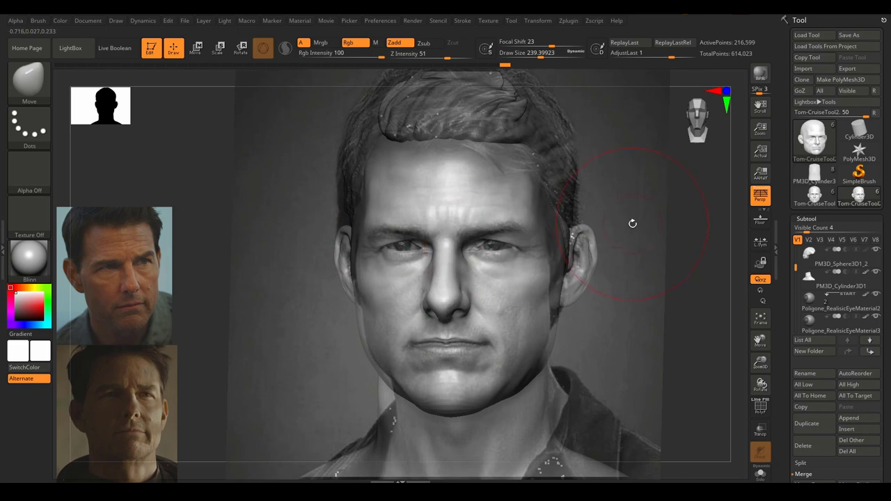
# Enlarge the Move brush to a draw size of about 280 and pull both sides of the jawline toward the photo's contour.
pyautogui.press('s')
pyautogui.moveTo(372, 360)
pyautogui.mouseDown()
pyautogui.moveTo(367, 344)
pyautogui.moveTo(380, 346)
pyautogui.moveTo(358, 343)
pyautogui.moveTo(362, 322)
pyautogui.moveTo(369, 330)
pyautogui.mouseUp()
pyautogui.press('s')
pyautogui.press('s')
pyautogui.press('s')
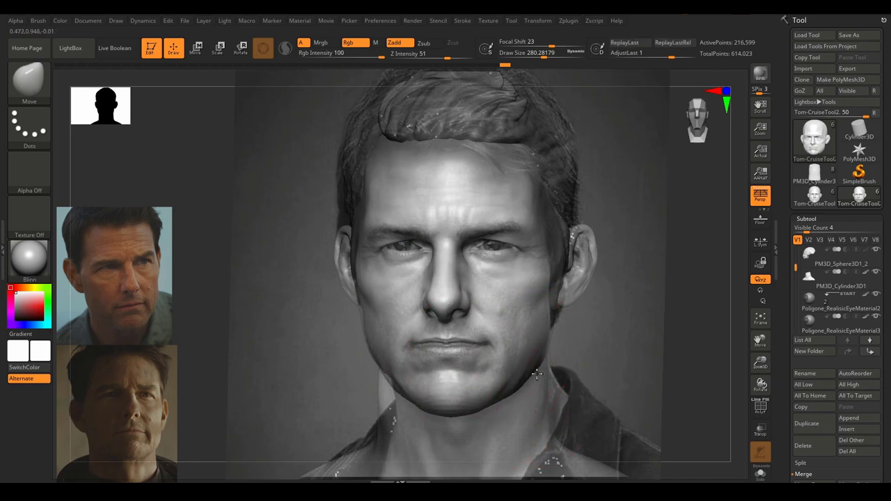
pyautogui.moveTo(537, 374); pyautogui.dragTo(534, 373)
pyautogui.moveTo(408, 406); pyautogui.dragTo(400, 397)
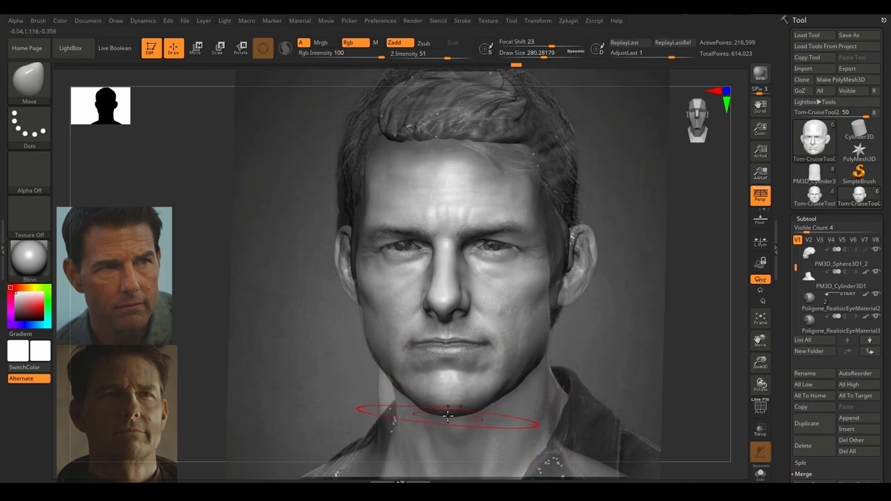
# Try pulling the chin upward with the Move brush, undo it, and compare the jawline with and without the reference photo.
pyautogui.moveTo(452, 415); pyautogui.dragTo(440, 380)
pyautogui.hotkey('ctrl', 'z')
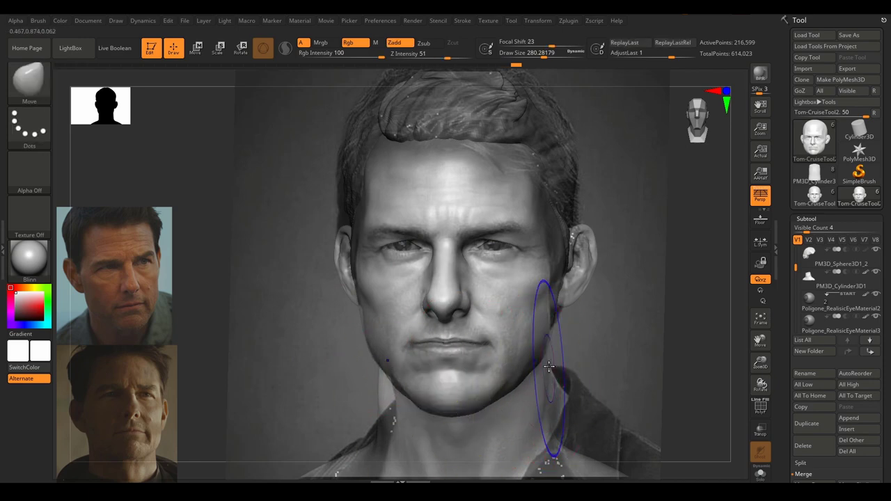
pyautogui.hotkey('shift', 'z')
pyautogui.hotkey('shift', 'z')
pyautogui.hotkey('shift', 'z')
pyautogui.hotkey('shift', 'z')
pyautogui.hotkey('shift', 'z')
pyautogui.hotkey('shift', 'z')
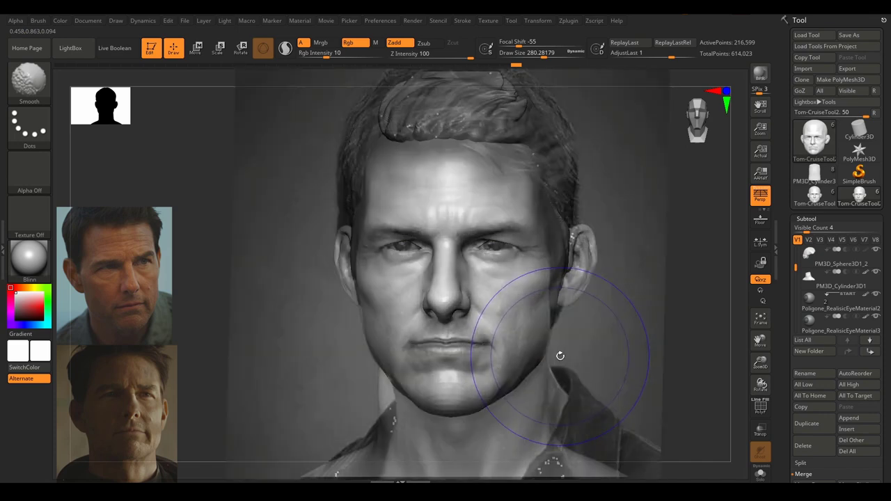
pyautogui.hotkey('shift', 'z')
pyautogui.hotkey('shift', 'z')
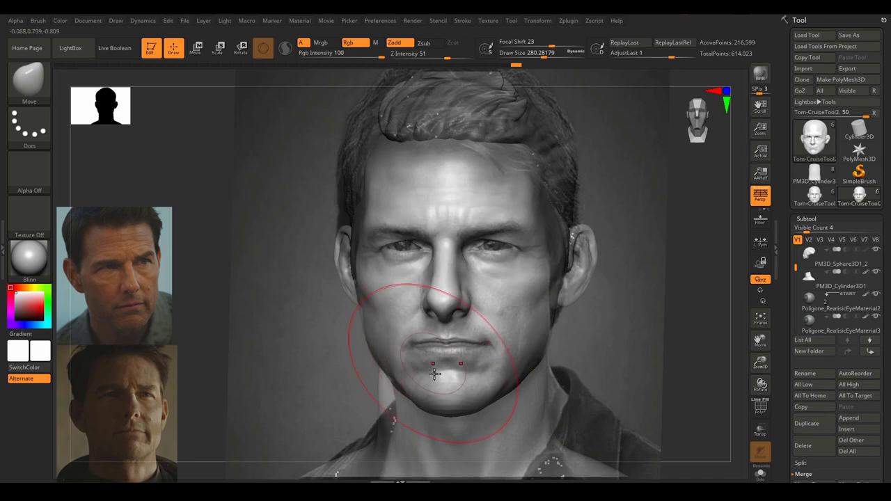
# Try raising the bottom of the chin slightly, compare it with the reference photo, and undo the change.
pyautogui.moveTo(451, 410); pyautogui.dragTo(448, 402)
pyautogui.hotkey('shift', 'z')
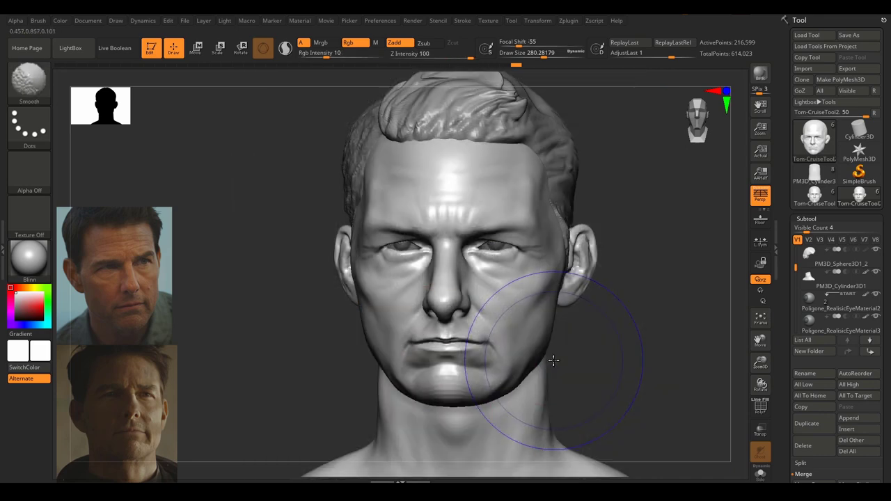
pyautogui.hotkey('shift', 'z')
pyautogui.hotkey('shift', 'z')
pyautogui.hotkey('shift', 'z')
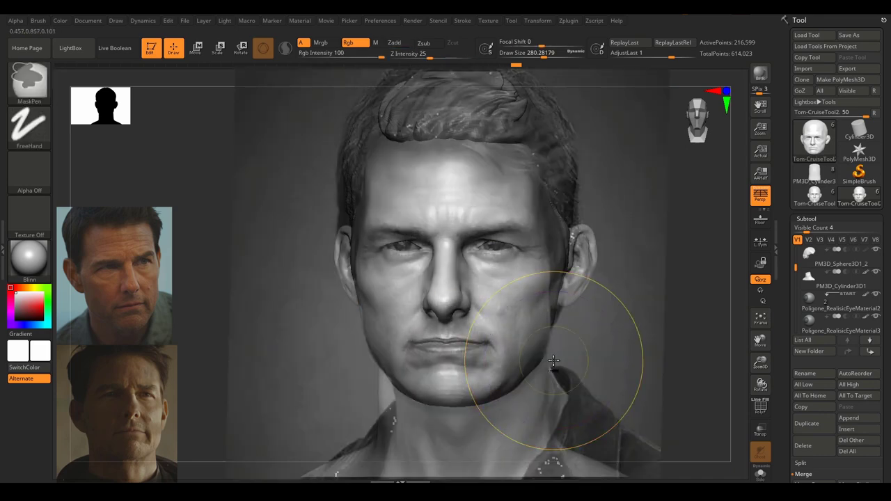
pyautogui.hotkey('ctrl', 'z')
# Reduce the Move brush's draw size to about 239 and bring the head back into frame over the reference photo.
pyautogui.press('s')
pyautogui.moveTo(445, 390); pyautogui.dragTo(454, 406)
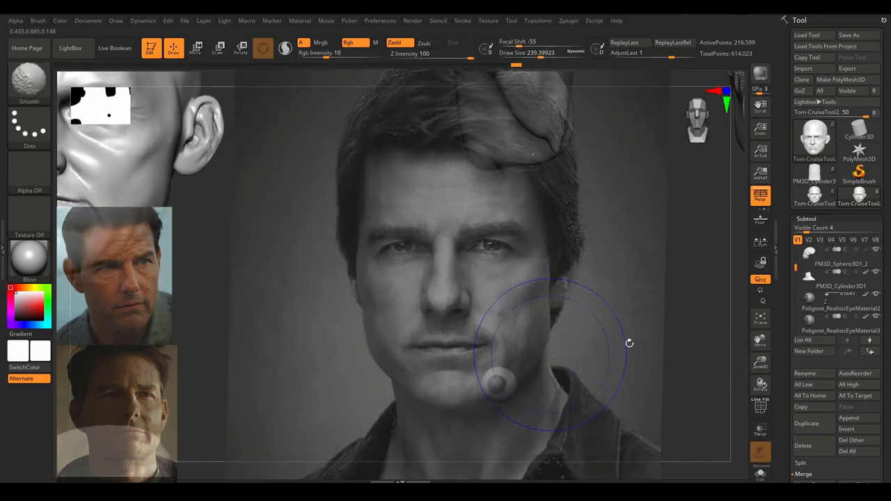
pyautogui.moveTo(659, 370); pyautogui.dragTo(685, 339)
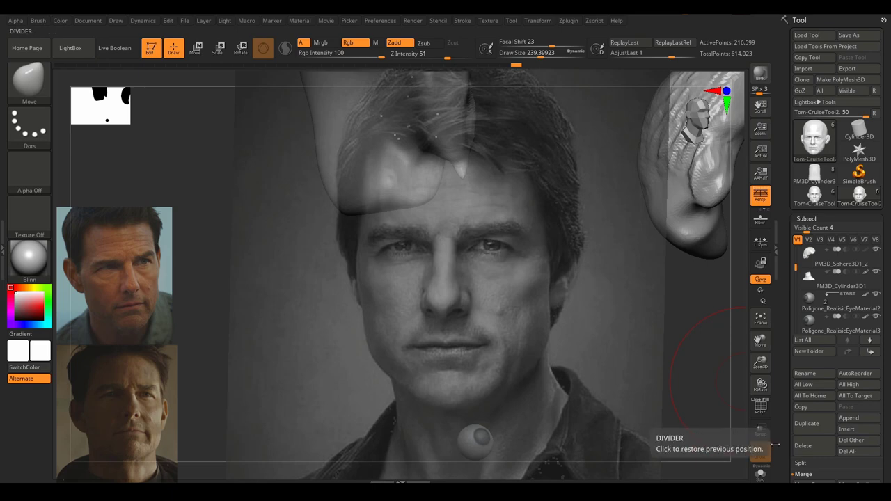
pyautogui.moveTo(788, 400)
pyautogui.mouseDown()
pyautogui.moveTo(788, 184)
pyautogui.moveTo(788, 389)
pyautogui.mouseUp()
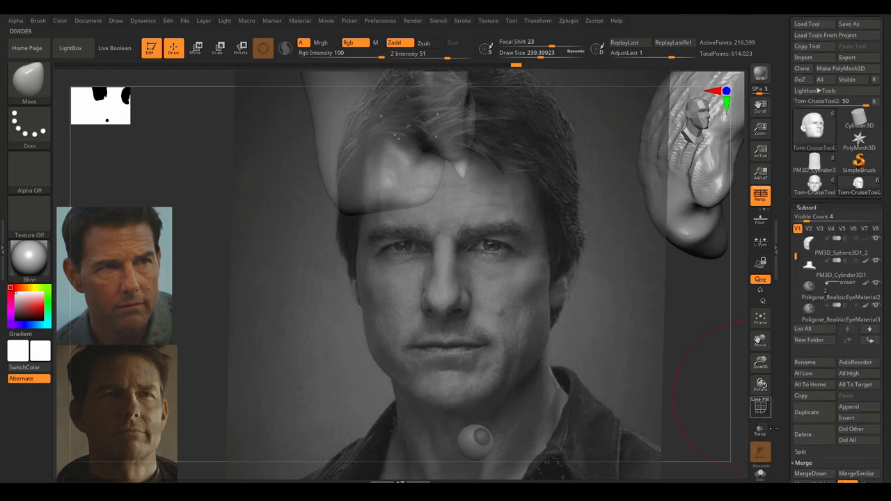
pyautogui.moveTo(655, 345); pyautogui.dragTo(744, 337)
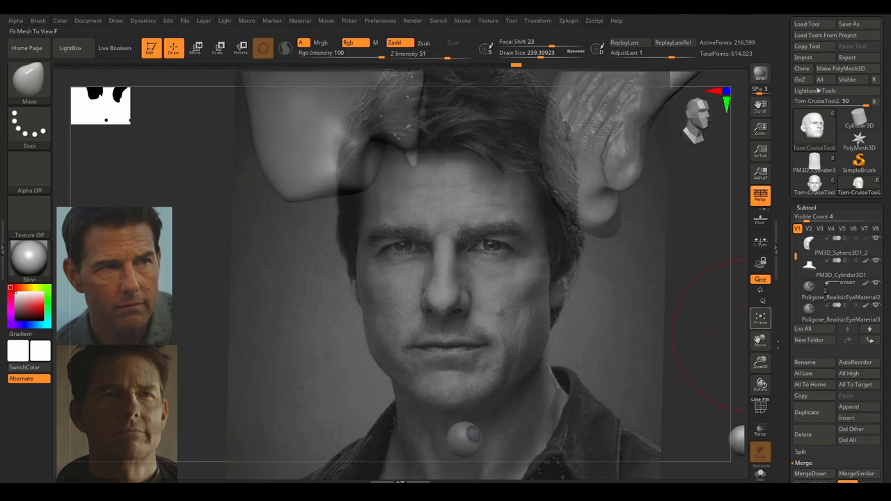
pyautogui.click(759, 318)
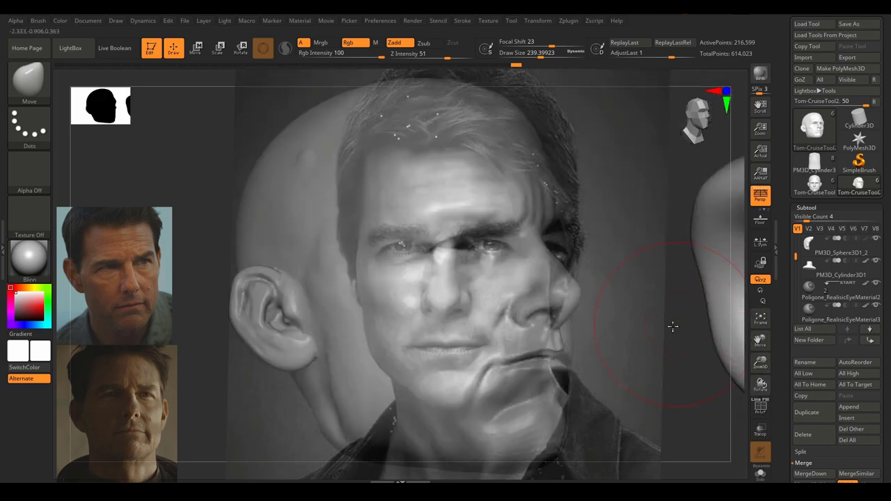
pyautogui.moveTo(673, 327); pyautogui.dragTo(606, 337)
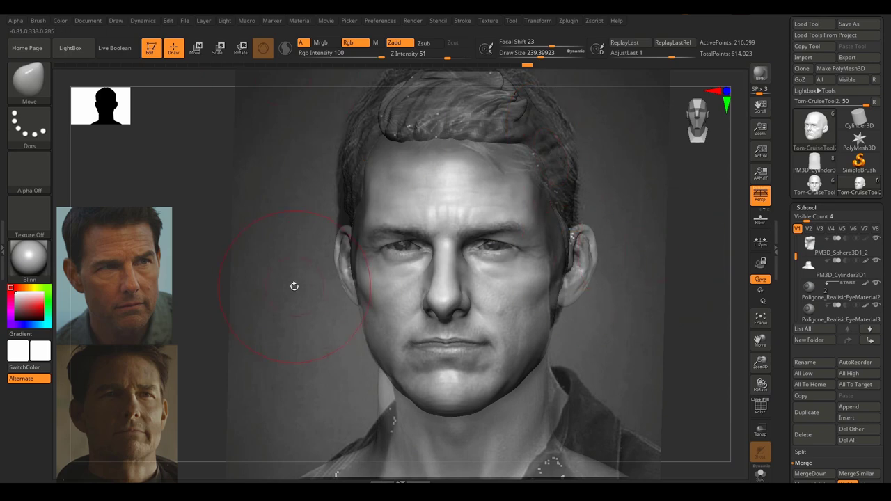
# Compare the head with and without the reference photo, and increase the photo's opacity in Spotlight.
pyautogui.hotkey('shift', 'z')
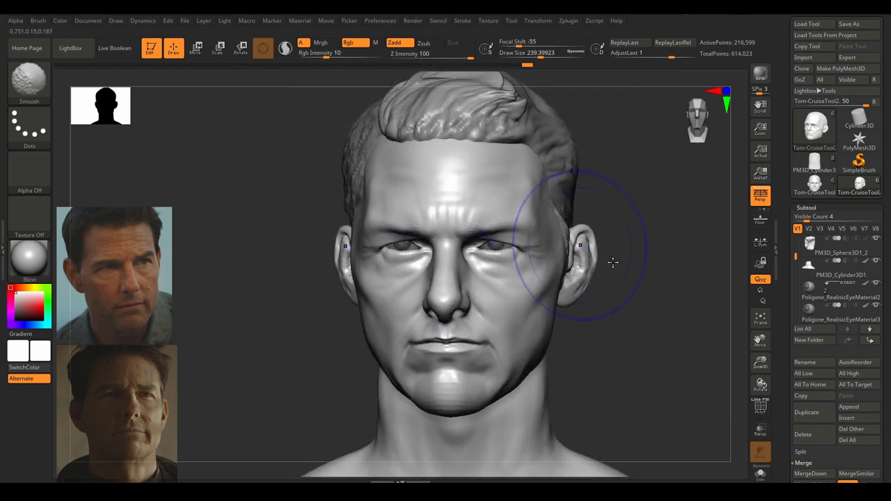
pyautogui.hotkey('shift', 'z')
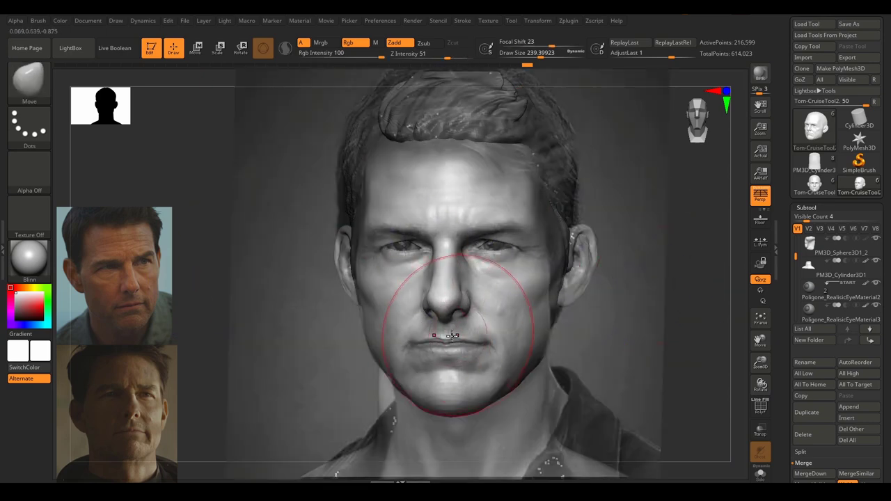
pyautogui.hotkey('shift', 'z')
pyautogui.hotkey('shift', 'z')
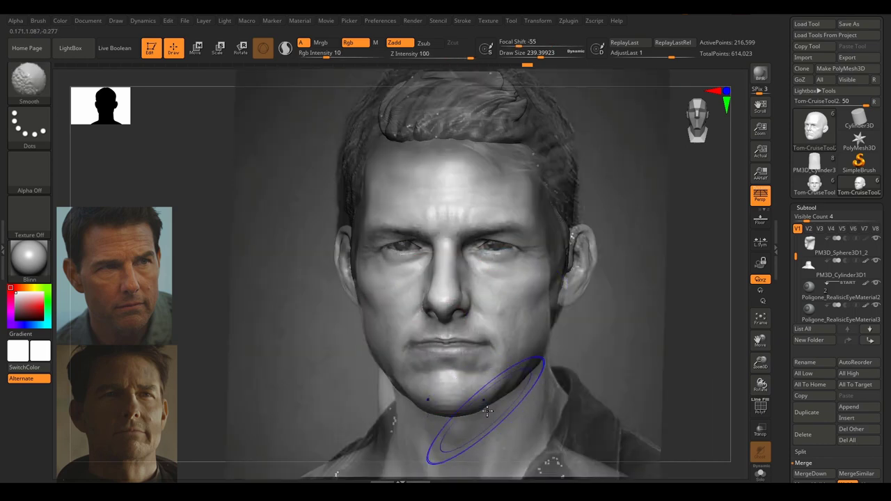
pyautogui.press('w')
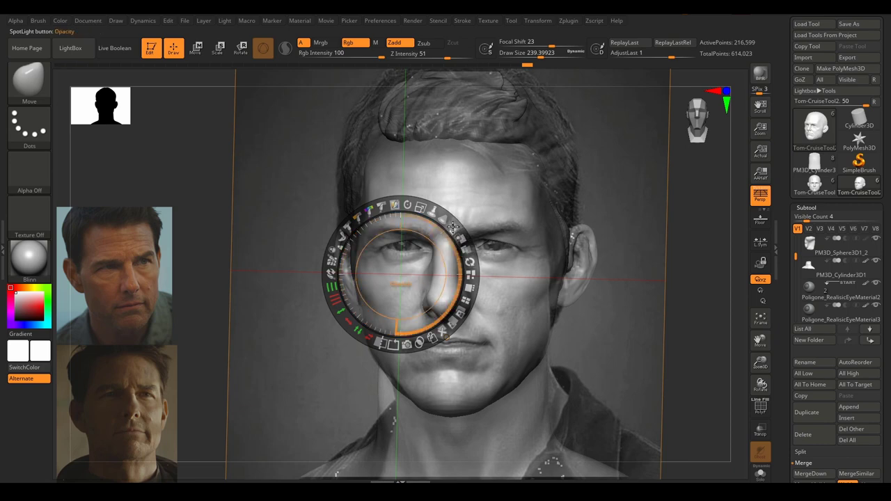
pyautogui.moveTo(453, 227)
pyautogui.mouseDown()
pyautogui.moveTo(448, 273)
pyautogui.moveTo(450, 265)
pyautogui.moveTo(433, 285)
pyautogui.moveTo(441, 242)
pyautogui.moveTo(440, 265)
pyautogui.moveTo(442, 249)
pyautogui.moveTo(416, 293)
pyautogui.moveTo(433, 252)
pyautogui.mouseUp()
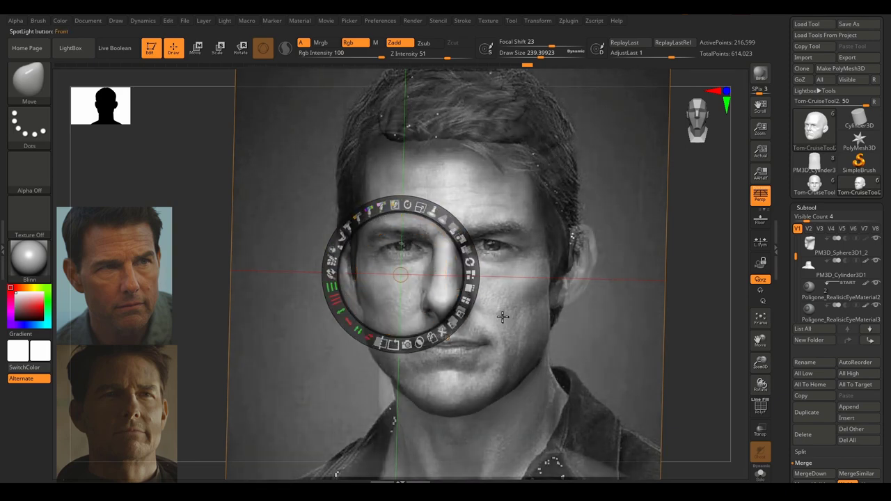
pyautogui.press('z')
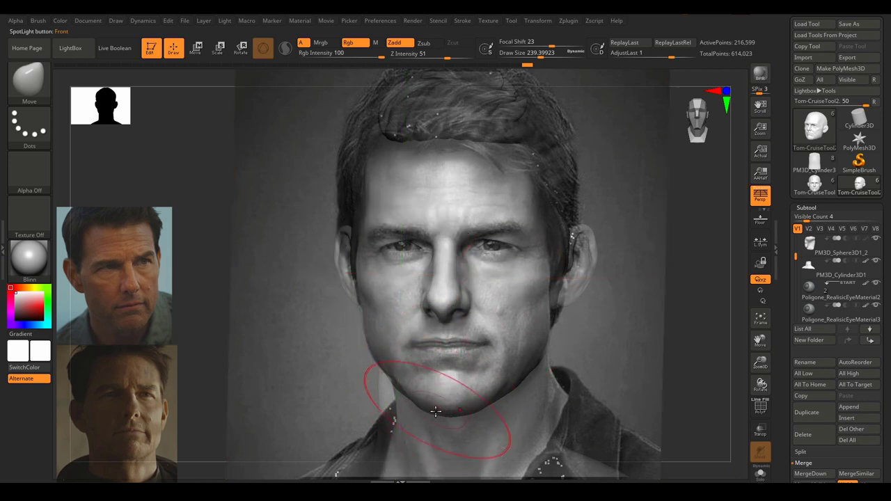
# Nudge the lower edge of the chin slightly upward with the Move brush to match the reference photo.
pyautogui.moveTo(440, 414); pyautogui.dragTo(441, 410)
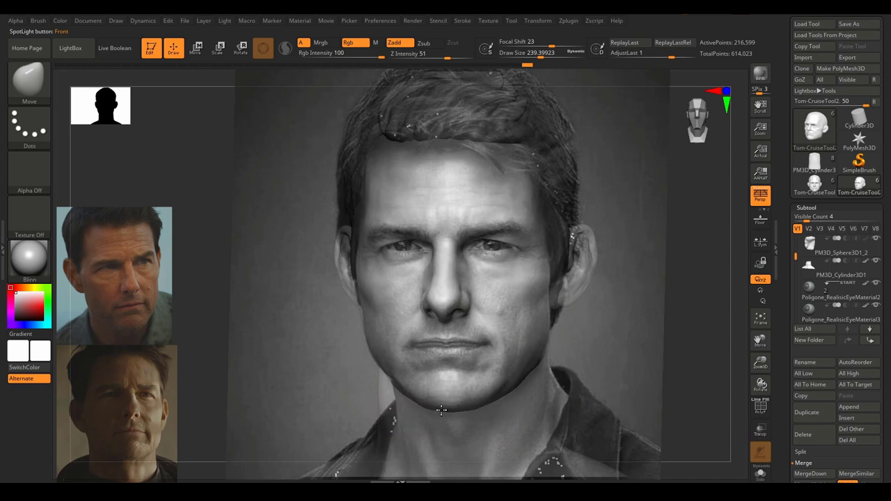
# Reduce the Move brush's draw size to about 116 and nudge the mouth and the base of the nose to match the reference photo.
pyautogui.press('s')
pyautogui.moveTo(437, 343)
pyautogui.mouseDown()
pyautogui.moveTo(429, 344)
pyautogui.moveTo(435, 350)
pyautogui.moveTo(445, 340)
pyautogui.mouseUp()
pyautogui.press('s')
pyautogui.moveTo(431, 345); pyautogui.dragTo(429, 347)
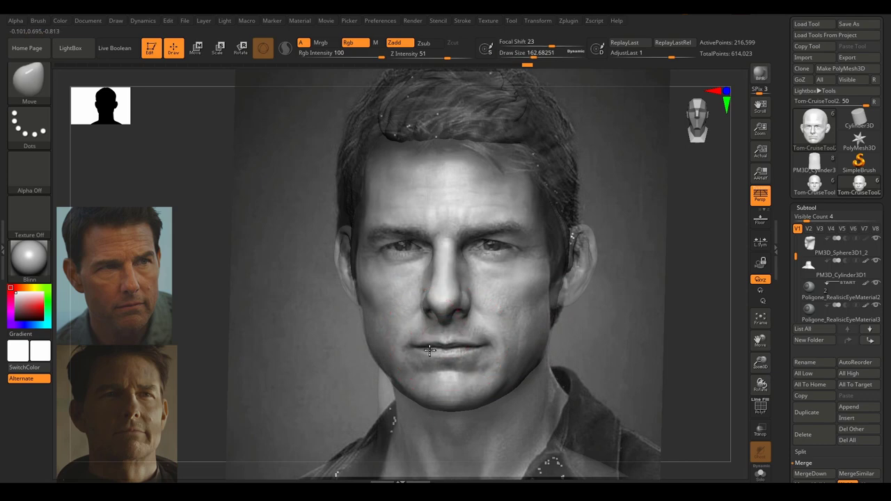
pyautogui.press('s')
pyautogui.moveTo(446, 310); pyautogui.dragTo(446, 315)
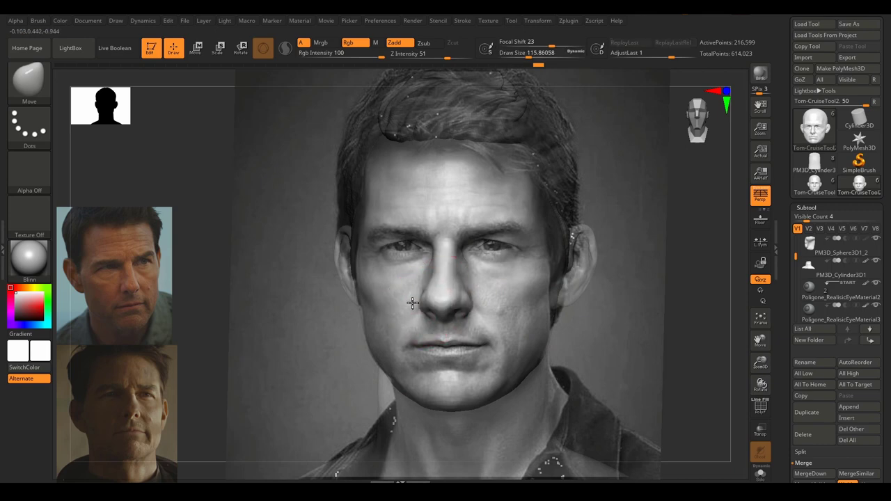
# Set the Move brush's draw size to about 120 and shift the inner eye corner beside the nose bridge slightly outward and up.
pyautogui.press('s')
pyautogui.moveTo(473, 293); pyautogui.dragTo(462, 292)
pyautogui.press('s')
pyautogui.moveTo(475, 289); pyautogui.dragTo(478, 288)
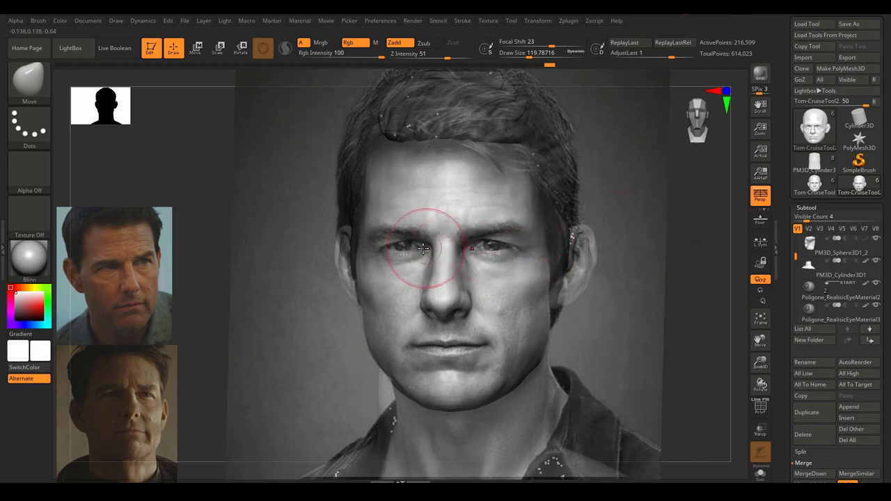
pyautogui.moveTo(429, 253)
pyautogui.mouseDown()
pyautogui.moveTo(440, 252)
pyautogui.moveTo(422, 247)
pyautogui.mouseUp()
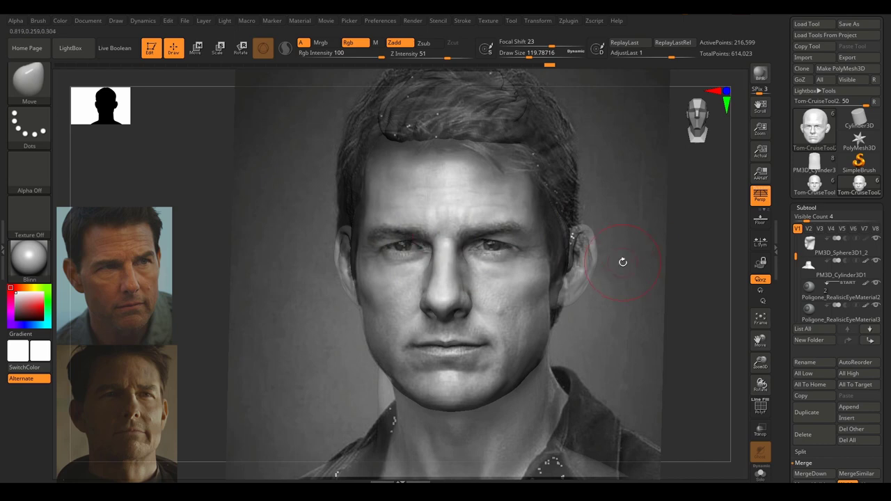
# Compare the adjusted face with and without the reference photo overlay.
pyautogui.press('shift')
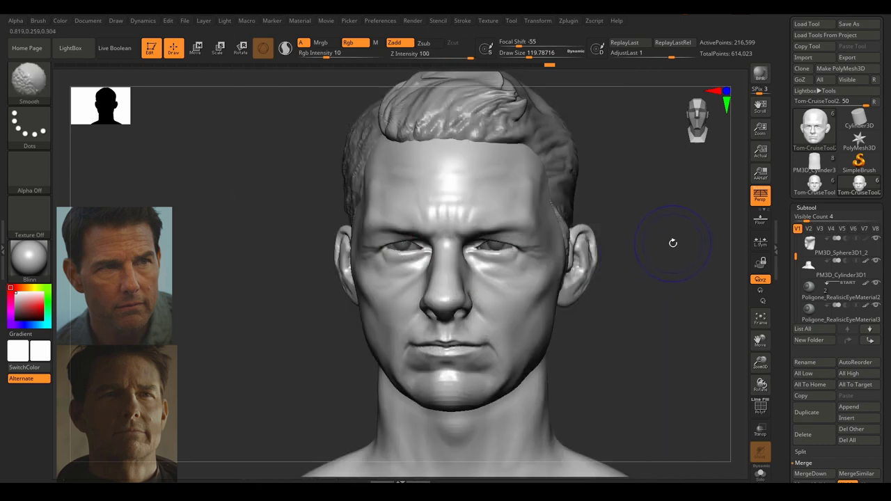
pyautogui.hotkey('shift', 'z')
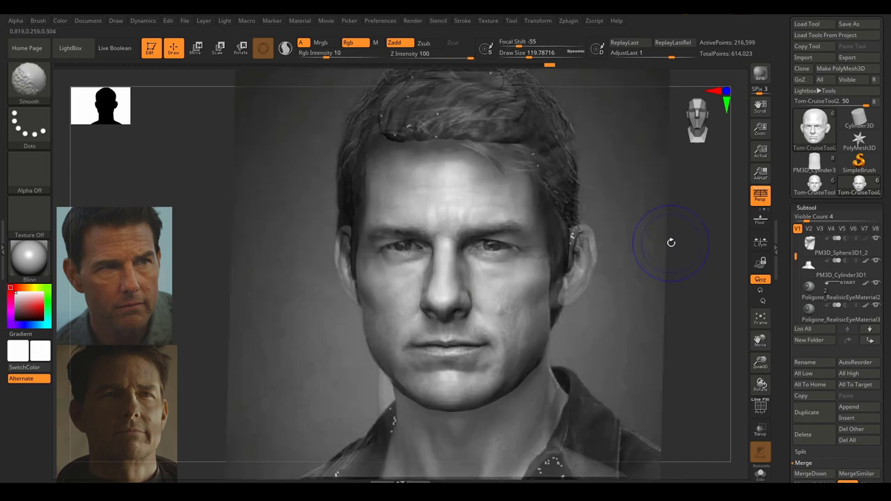
pyautogui.hotkey('shift', 'z')
pyautogui.hotkey('shift', 'z')
# Try nudging the side of the jaw with the Move brush and undo the change.
pyautogui.press('s')
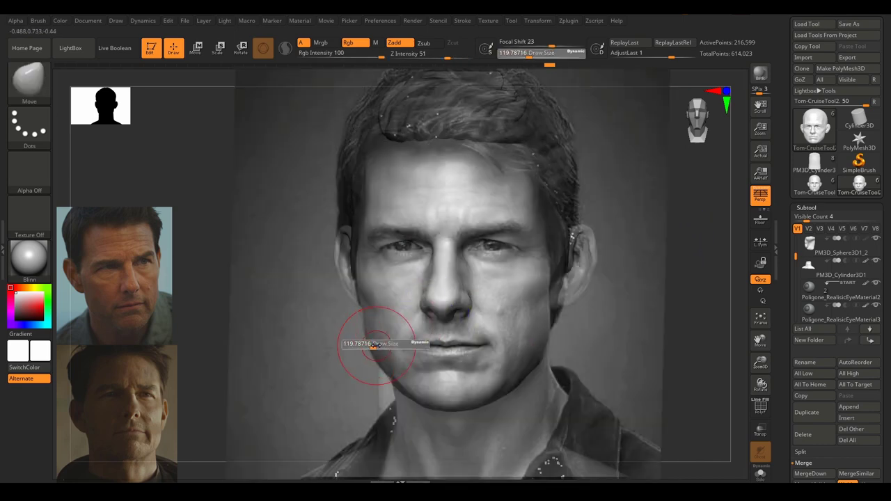
pyautogui.moveTo(375, 342)
pyautogui.mouseDown()
pyautogui.moveTo(384, 342)
pyautogui.moveTo(369, 363)
pyautogui.moveTo(378, 358)
pyautogui.moveTo(363, 312)
pyautogui.mouseUp()
pyautogui.hotkey('ctrl', 'z')
# Enlarge the Move brush to about 212, nudge the side of the jaw slightly downward, and check it against the reference photo.
pyautogui.press('s')
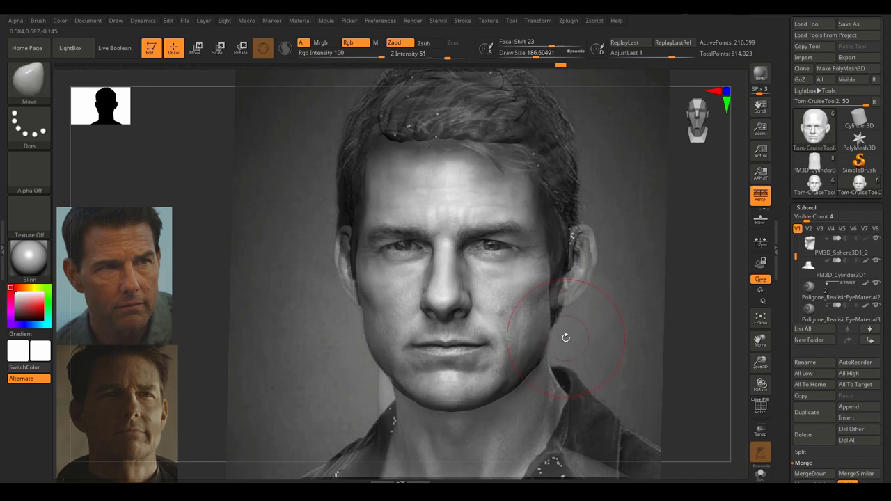
pyautogui.press('s')
pyautogui.click(568, 338)
pyautogui.hotkey('shift', 'z')
pyautogui.hotkey('shift', 'z')
pyautogui.moveTo(549, 342); pyautogui.dragTo(549, 346)
pyautogui.hotkey('shift', 'z')
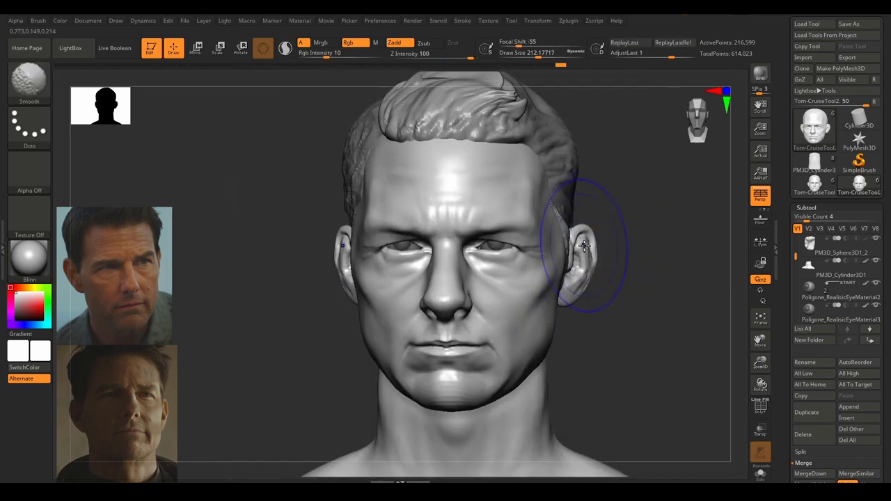
# Enlarge the Move brush to about 372 and compare the ears with and without the reference photo.
pyautogui.hotkey('shift', 'z')
pyautogui.press('s')
pyautogui.click(588, 260)
pyautogui.moveTo(589, 260); pyautogui.dragTo(596, 262)
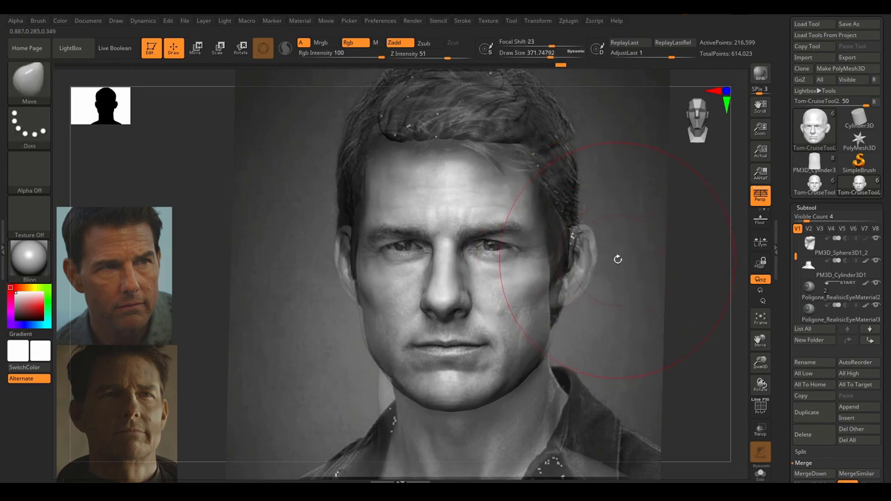
pyautogui.hotkey('shift', 'z')
pyautogui.hotkey('shift', 'z')
pyautogui.hotkey('shift', 'z')
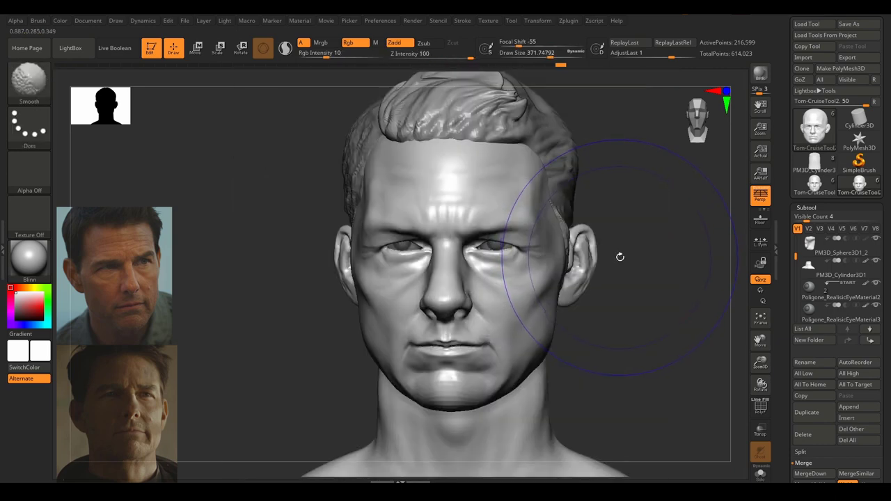
pyautogui.hotkey('shift', 'z')
pyautogui.hotkey('shift', 'z')
pyautogui.hotkey('shift', 'z')
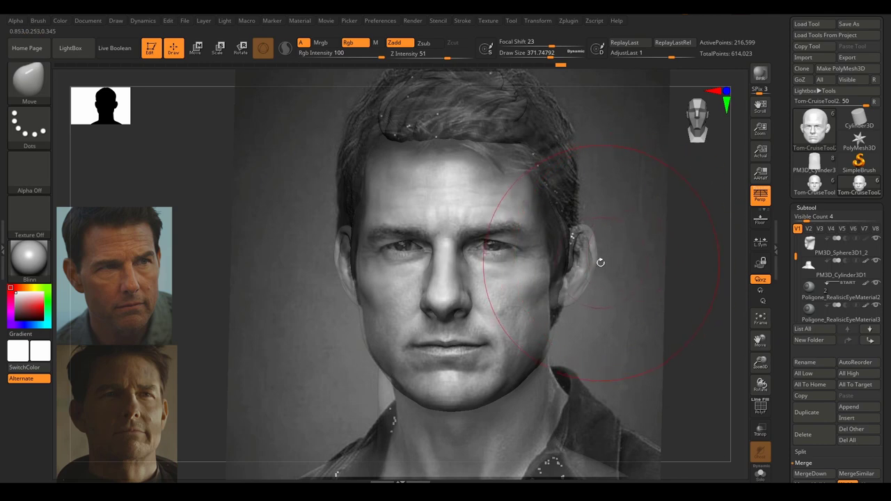
# Adjust the reference photo's opacity in Spotlight and return to sculpting.
pyautogui.hotkey('shift', 'z')
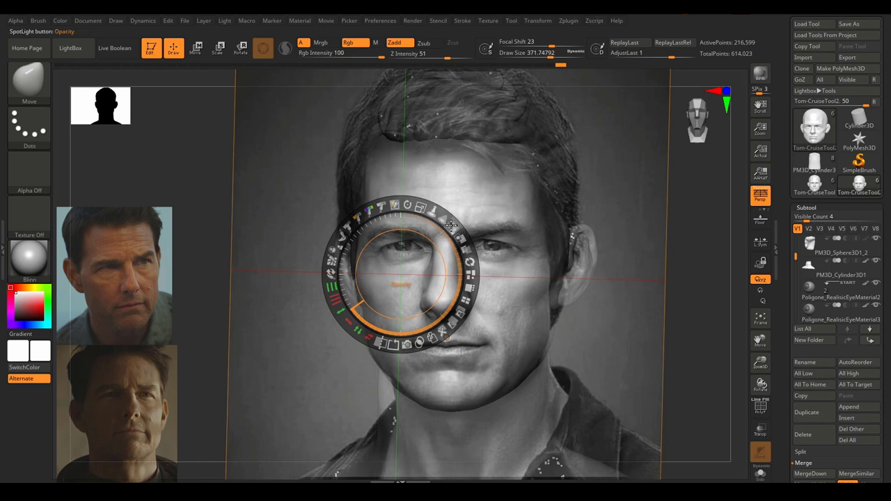
pyautogui.moveTo(453, 227)
pyautogui.mouseDown()
pyautogui.moveTo(460, 249)
pyautogui.moveTo(448, 224)
pyautogui.mouseUp()
pyautogui.press('z')
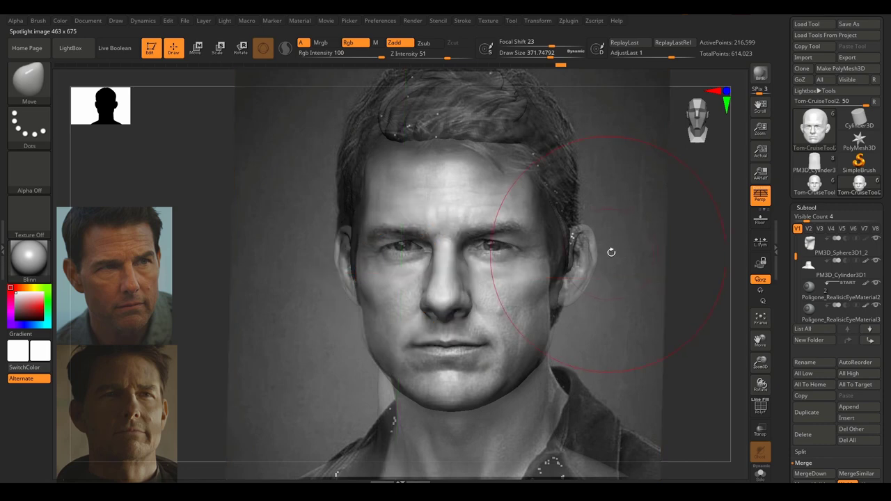
# Reduce the Move brush to about 207 and pull the ears inward toward the head to match the reference photo.
pyautogui.press('s')
pyautogui.moveTo(597, 257); pyautogui.dragTo(590, 254)
pyautogui.press('s')
pyautogui.moveTo(591, 255); pyautogui.dragTo(587, 255)
pyautogui.moveTo(587, 255); pyautogui.dragTo(590, 255)
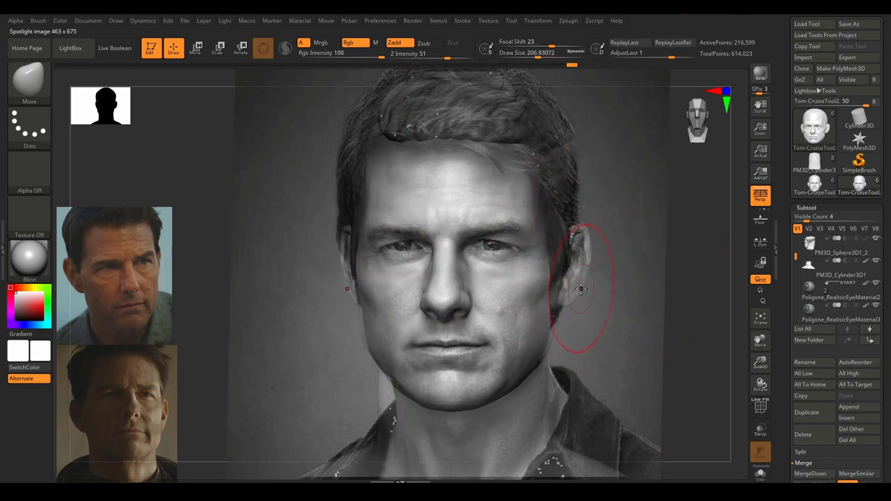
pyautogui.moveTo(583, 290); pyautogui.dragTo(582, 288)
# Adjust the ear from a side angle with the Move brush at about 128, and restore the saved front view.
pyautogui.moveTo(679, 295); pyautogui.dragTo(617, 289)
pyautogui.press('s')
pyautogui.moveTo(595, 262); pyautogui.dragTo(587, 262)
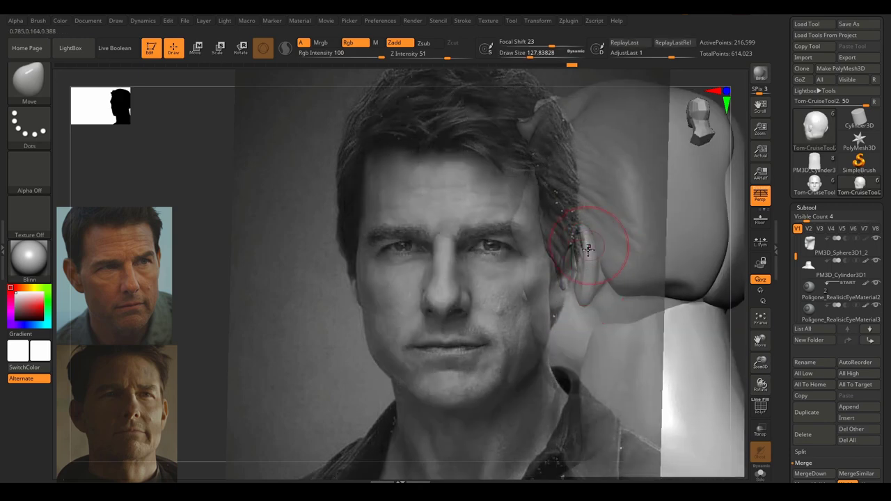
pyautogui.moveTo(208, 320); pyautogui.dragTo(278, 314)
pyautogui.moveTo(657, 300); pyautogui.dragTo(555, 246)
pyautogui.moveTo(590, 286); pyautogui.dragTo(613, 309)
pyautogui.click(88, 21)
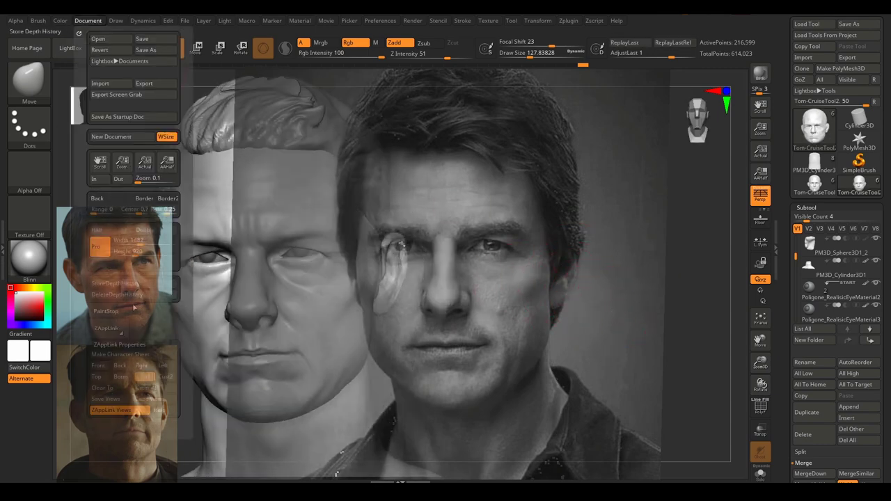
pyautogui.moveTo(599, 278); pyautogui.dragTo(632, 279)
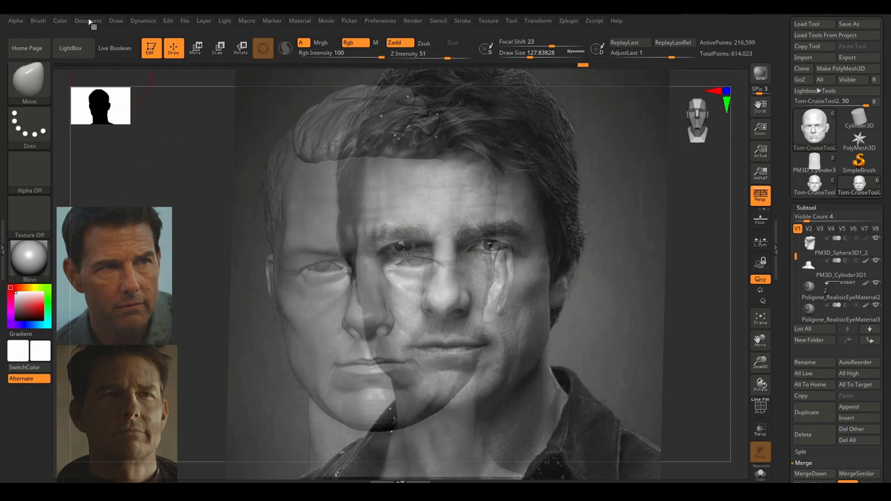
pyautogui.click(89, 20)
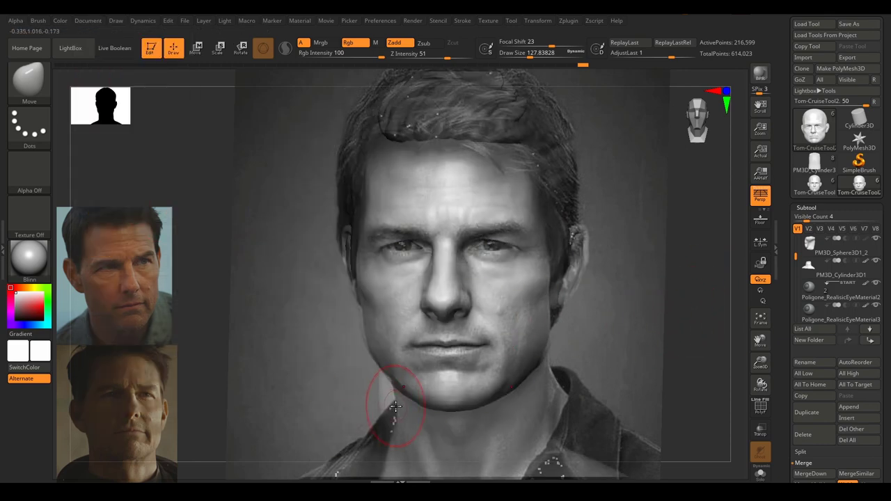
# Set the Move brush's draw size to about 197, make the neck subtool PM3D_Cylinder3D1 active, and restore the saved front view.
pyautogui.press('s')
pyautogui.moveTo(405, 408); pyautogui.dragTo(414, 408)
pyautogui.keyDown('alt'); pyautogui.click(516, 424); pyautogui.keyUp('alt')
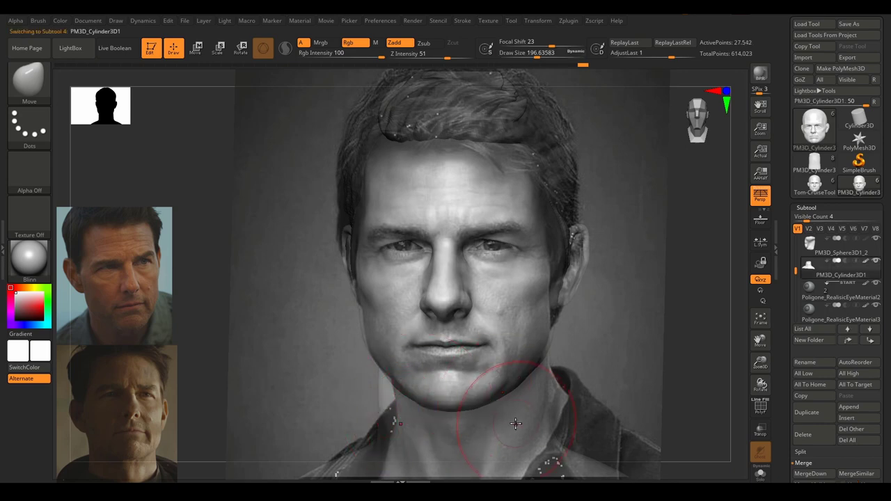
pyautogui.moveTo(362, 403); pyautogui.dragTo(380, 408)
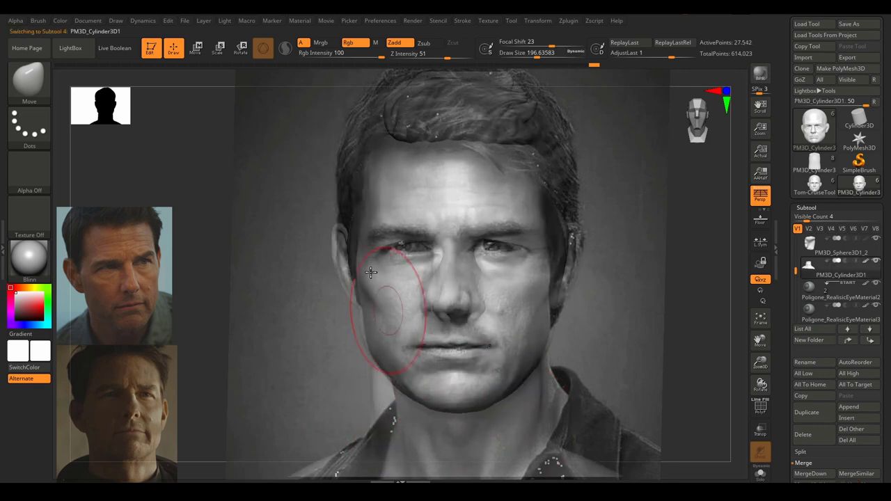
pyautogui.click(88, 21)
pyautogui.click(114, 399)
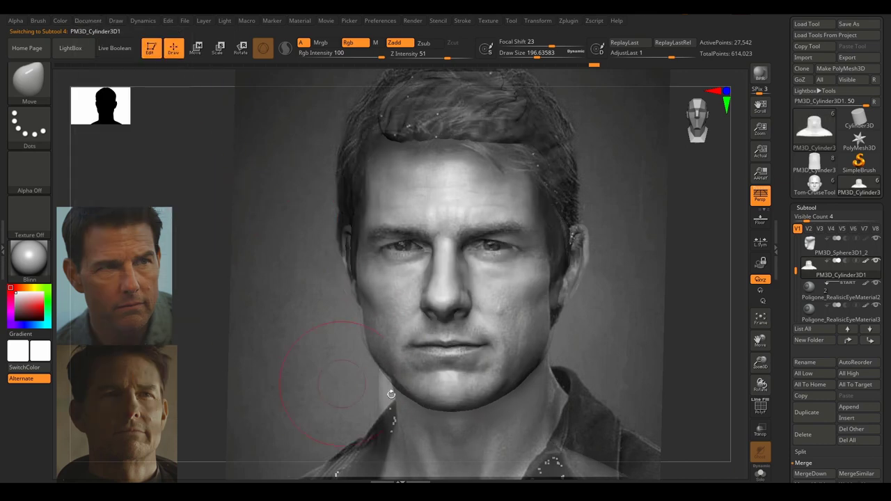
# Enlarge the Move brush to about 280, undo the last neck change, and nudge the neck's side inward near the shoulder without the photo overlay.
pyautogui.press('s')
pyautogui.moveTo(397, 416); pyautogui.dragTo(390, 410)
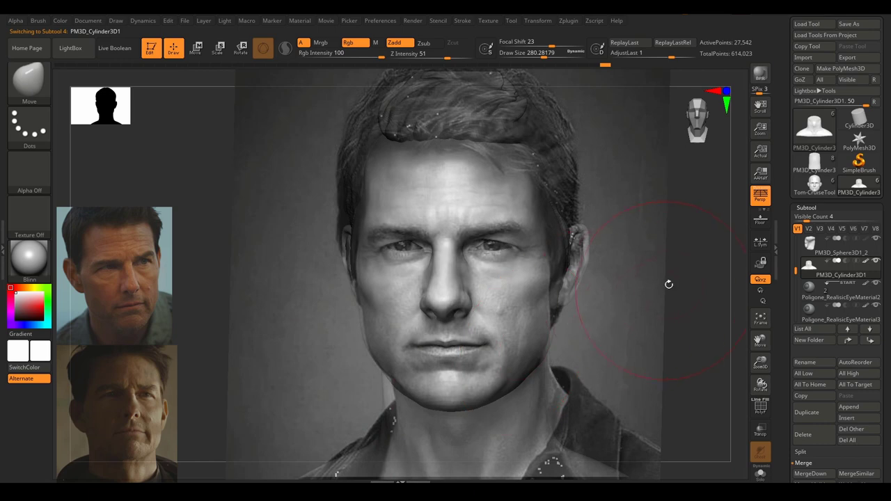
pyautogui.hotkey('shift', 'z')
pyautogui.moveTo(641, 313); pyautogui.dragTo(648, 330)
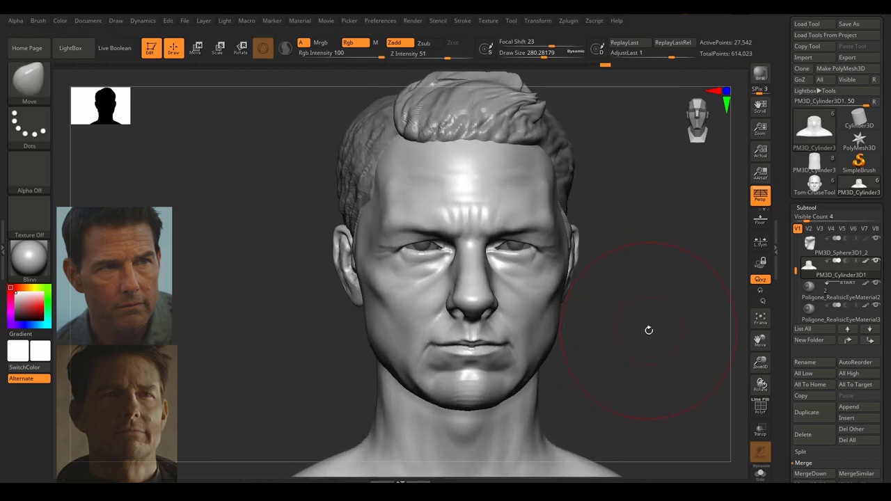
pyautogui.hotkey('ctrl', 'z')
pyautogui.moveTo(369, 419); pyautogui.dragTo(378, 414)
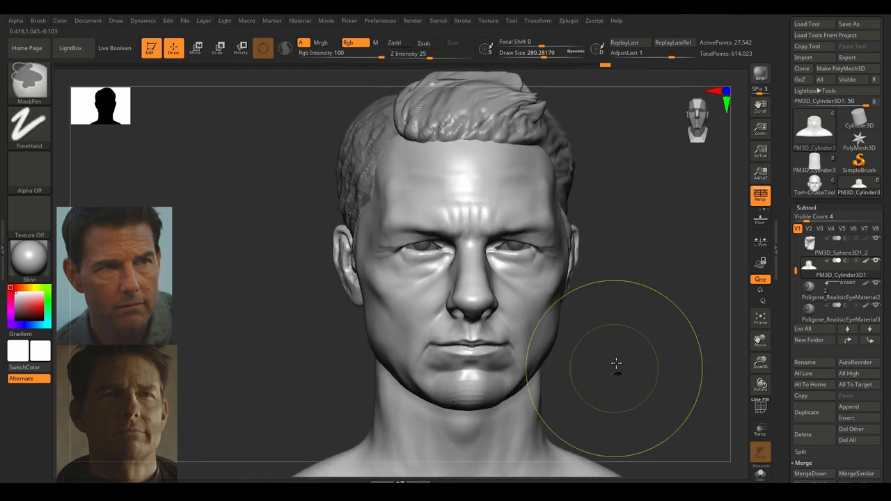
# Examine the whole bust and the face's proportions from front and three-quarter angles.
pyautogui.moveTo(617, 368)
pyautogui.keyDown('alt'); pyautogui.mouseDown()
pyautogui.moveTo(589, 331)
pyautogui.moveTo(581, 332)
pyautogui.moveTo(601, 325)
pyautogui.mouseUp(); pyautogui.keyUp('alt')
pyautogui.keyDown('ctrl'); pyautogui.moveTo(601, 325); pyautogui.dragTo(569, 323, button='right'); pyautogui.keyUp('ctrl')
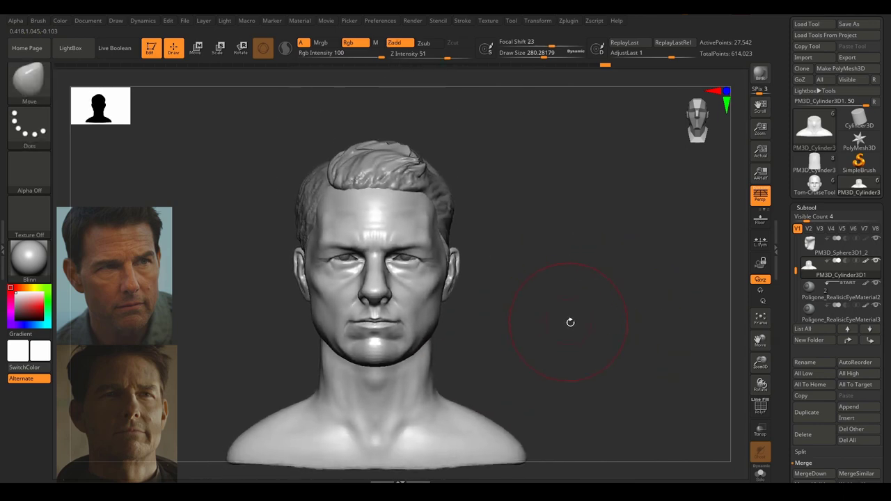
pyautogui.moveTo(569, 323)
pyautogui.mouseDown()
pyautogui.moveTo(539, 325)
pyautogui.moveTo(545, 330)
pyautogui.mouseUp()
pyautogui.keyDown('ctrl'); pyautogui.moveTo(534, 346); pyautogui.dragTo(535, 378, button='right'); pyautogui.keyUp('ctrl')
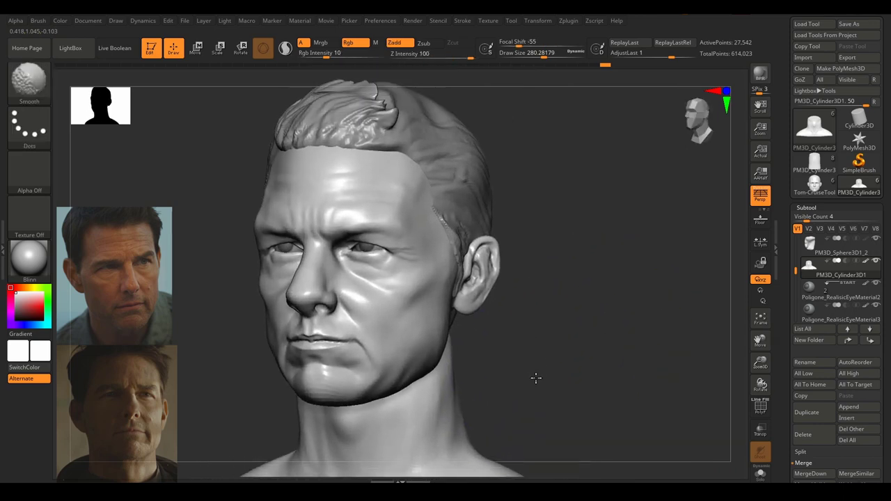
pyautogui.keyDown('shift'); pyautogui.moveTo(535, 378); pyautogui.dragTo(569, 361); pyautogui.keyUp('shift')
pyautogui.keyDown('ctrl'); pyautogui.moveTo(555, 348); pyautogui.dragTo(565, 358, button='right'); pyautogui.keyUp('ctrl')
pyautogui.keyDown('alt'); pyautogui.moveTo(587, 311); pyautogui.dragTo(576, 347); pyautogui.keyUp('alt')
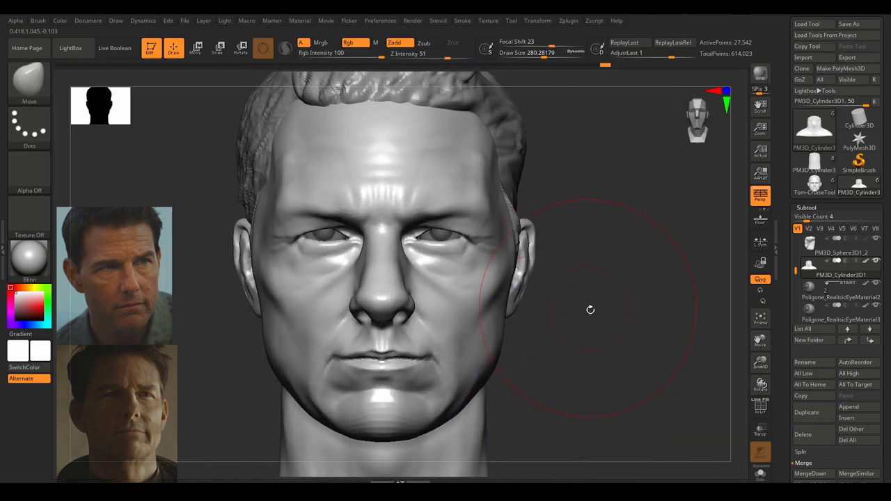
pyautogui.keyDown('alt'); pyautogui.moveTo(591, 310); pyautogui.dragTo(633, 322); pyautogui.keyUp('alt')
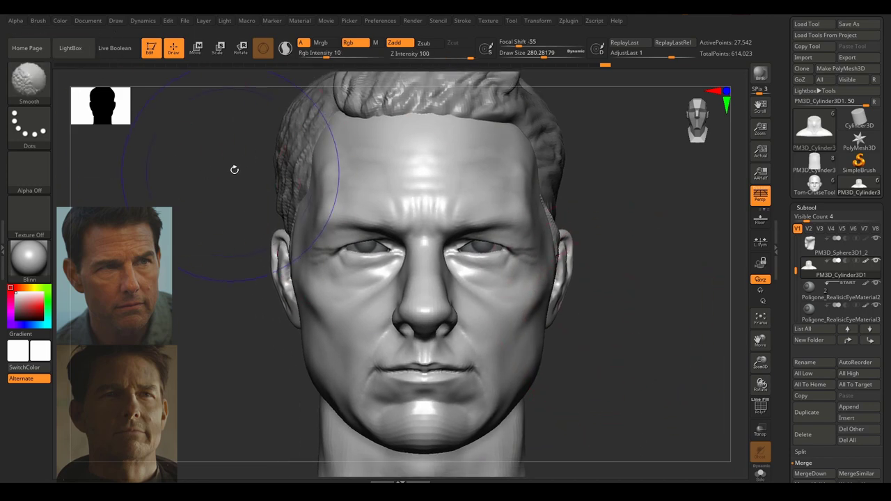
# Show the reference photo over the saved front view and switch to the ClayBuildup brush with a draw size of about 25.
pyautogui.hotkey('shift', 'z')
pyautogui.click(95, 19)
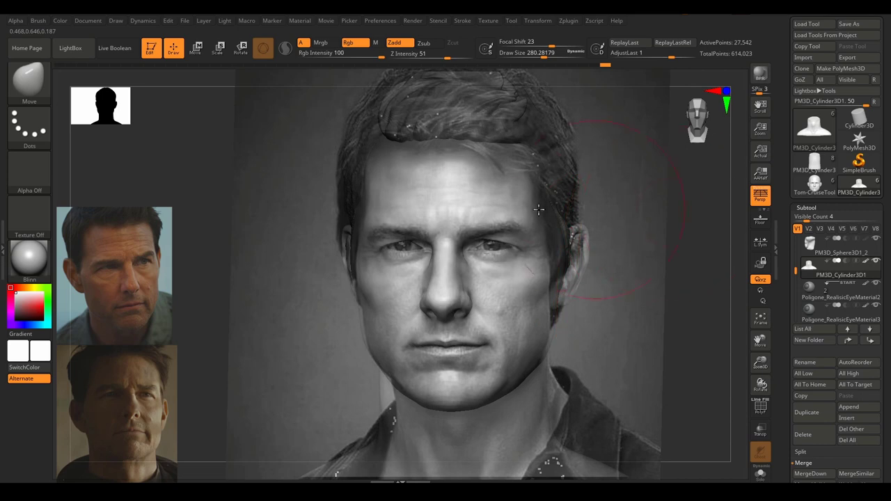
pyautogui.press('s')
pyautogui.moveTo(491, 227); pyautogui.dragTo(466, 226)
pyautogui.press('b')
pyautogui.press('c')
pyautogui.press('b')
pyautogui.press('s')
pyautogui.moveTo(478, 232); pyautogui.dragTo(486, 228)
pyautogui.press('s')
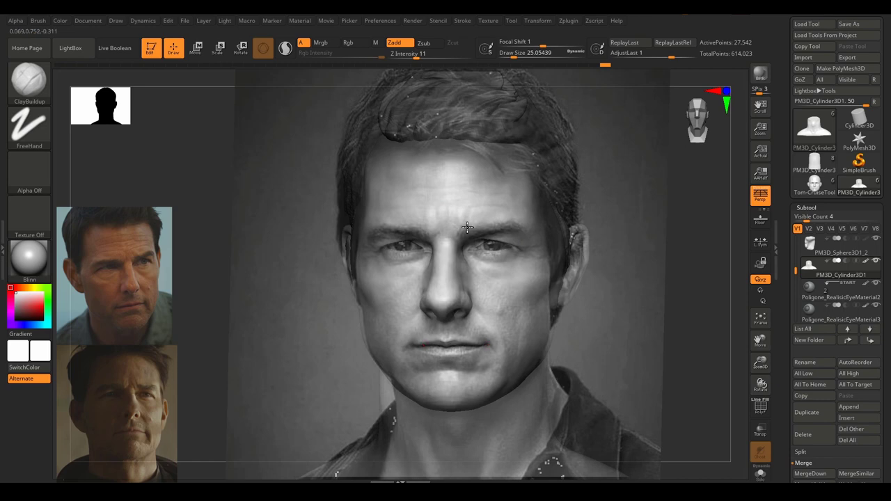
# Hide the reference photo, set the ClayBuildup draw size to about 59, and make the head subtool Tom-CruiseTool2 active.
pyautogui.hotkey('shift', 'z')
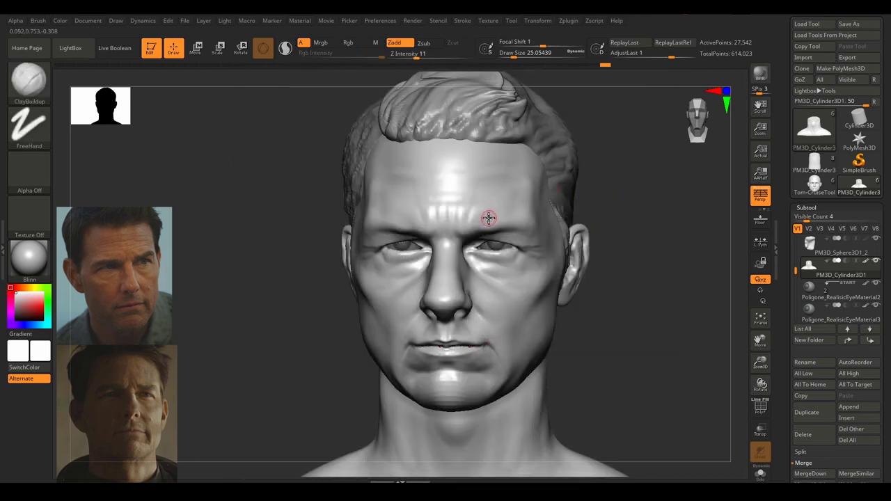
pyautogui.press('s')
pyautogui.moveTo(488, 218); pyautogui.dragTo(495, 214)
pyautogui.keyDown('alt'); pyautogui.click(516, 180); pyautogui.keyUp('alt')
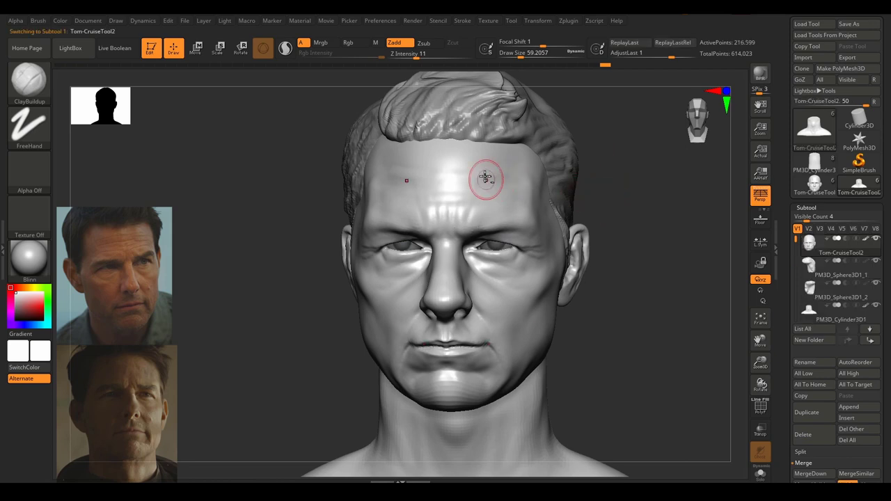
# With the reference photo shown, set the ClayBuildup draw size to about 35 and add a stroke along the brow ridge.
pyautogui.hotkey('shift', 'z')
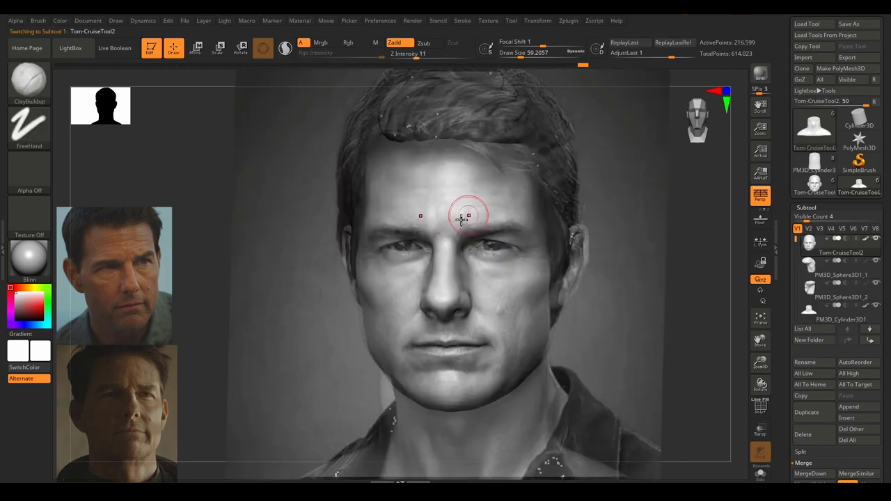
pyautogui.press('s')
pyautogui.click(474, 224)
pyautogui.moveTo(502, 223)
pyautogui.mouseDown()
pyautogui.moveTo(477, 230)
pyautogui.moveTo(493, 225)
pyautogui.mouseUp()
pyautogui.hotkey('shift', 'z')
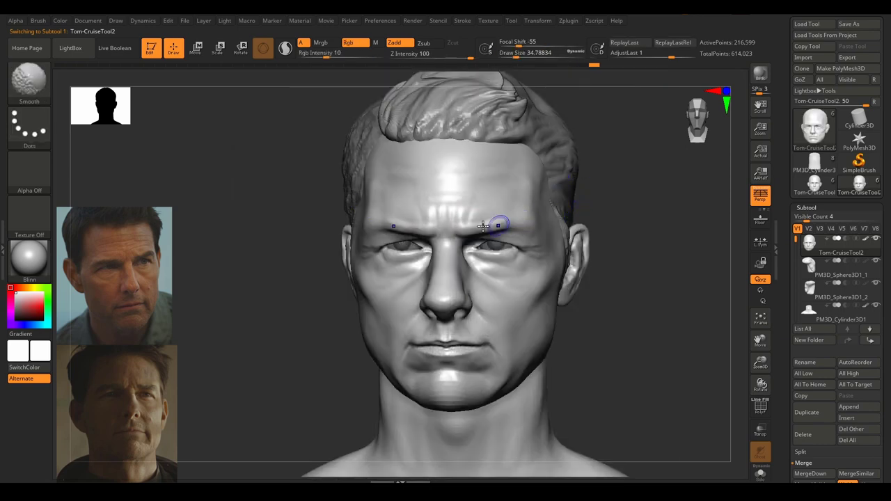
# Set the ClayBuildup draw size to about 25 against the reference photo, then refine and smooth the inner eyebrow area.
pyautogui.hotkey('shift', 'z')
pyautogui.press('s')
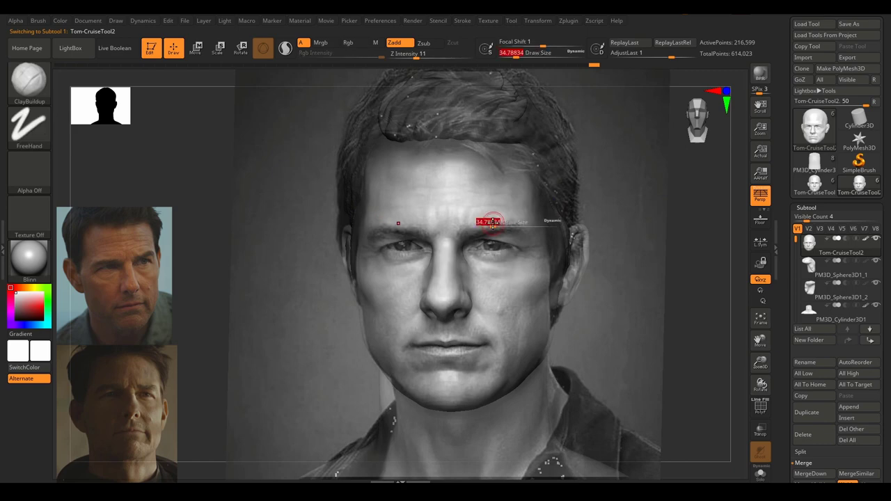
pyautogui.moveTo(493, 224); pyautogui.dragTo(489, 224)
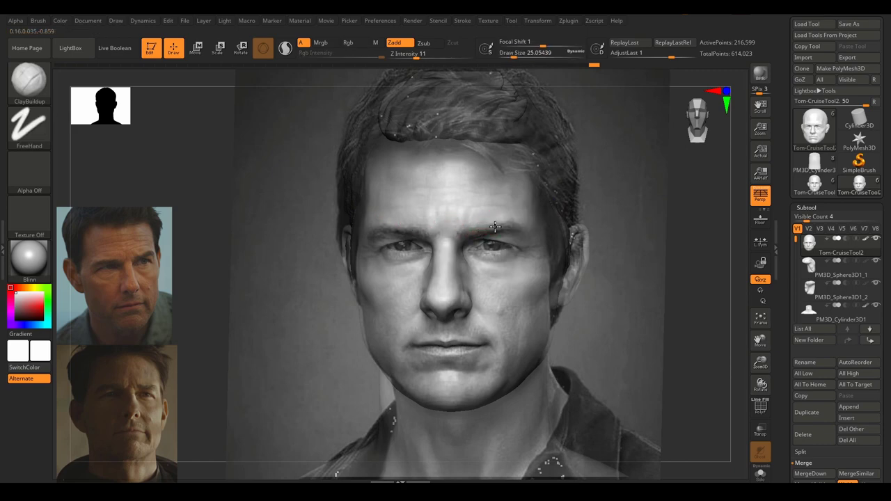
pyautogui.hotkey('shift', 'z')
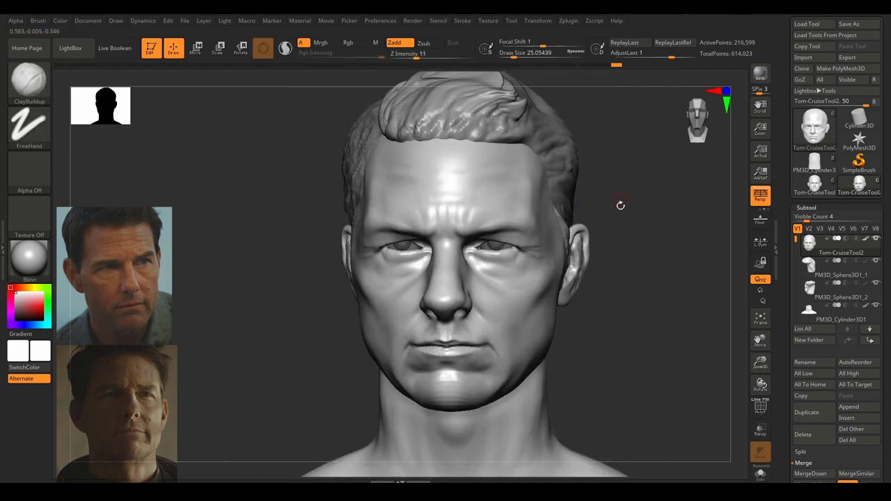
pyautogui.moveTo(619, 203)
pyautogui.mouseDown()
pyautogui.moveTo(647, 209)
pyautogui.moveTo(611, 220)
pyautogui.moveTo(639, 225)
pyautogui.moveTo(622, 224)
pyautogui.moveTo(636, 258)
pyautogui.mouseUp()
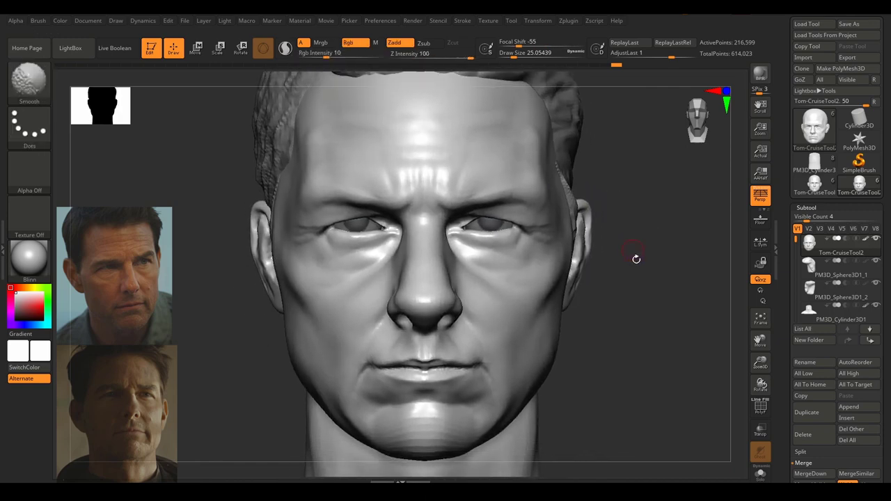
pyautogui.moveTo(497, 197); pyautogui.dragTo(462, 198)
pyautogui.moveTo(632, 214); pyautogui.dragTo(596, 214)
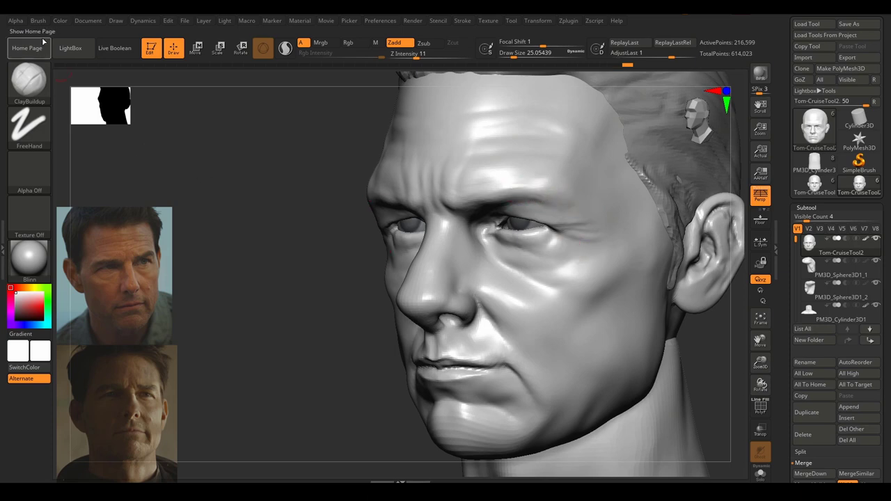
# Restore the saved front view with the photo, set the draw size to about 27, and build up the eyebrow toward its outer end.
pyautogui.click(88, 21)
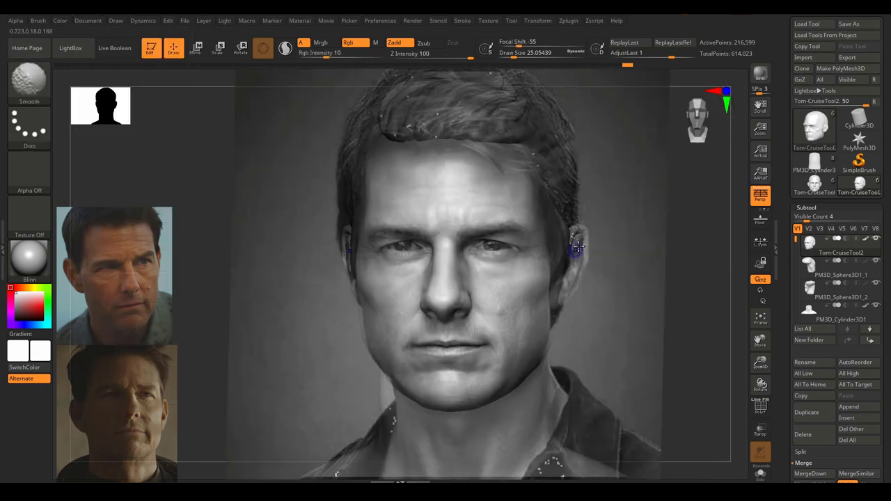
pyautogui.press('s')
pyautogui.moveTo(493, 231); pyautogui.dragTo(538, 243)
pyautogui.hotkey('shift', 'z')
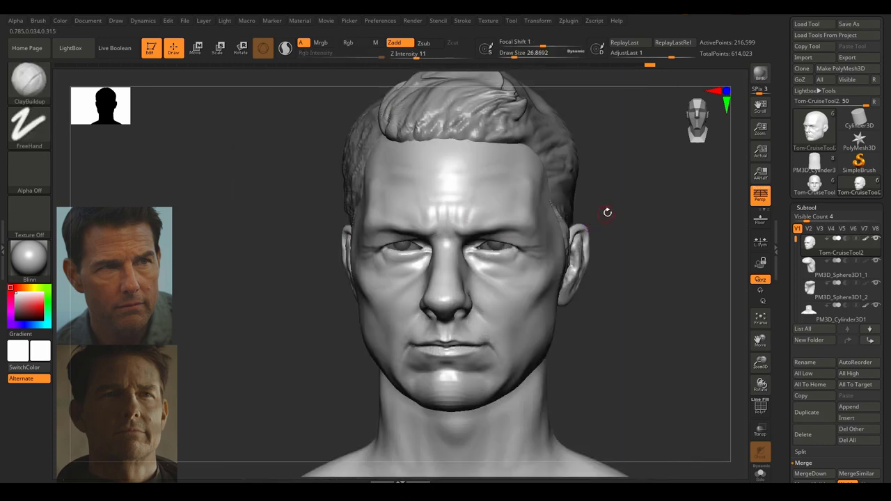
# Set the draw size to about 20, add horizontal wrinkles at the forehead's centre, and compare them with the reference photo.
pyautogui.hotkey('shift', 'z')
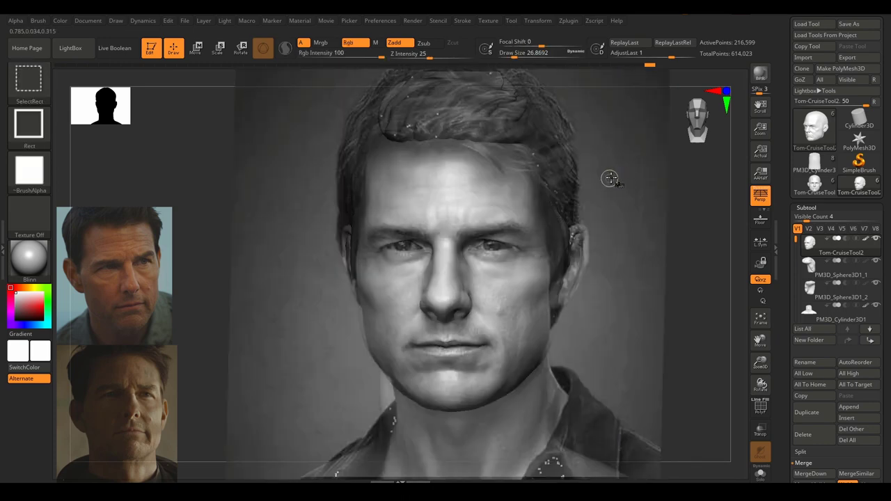
pyautogui.press('s')
pyautogui.moveTo(443, 196); pyautogui.dragTo(459, 189)
pyautogui.hotkey('shift', 'z')
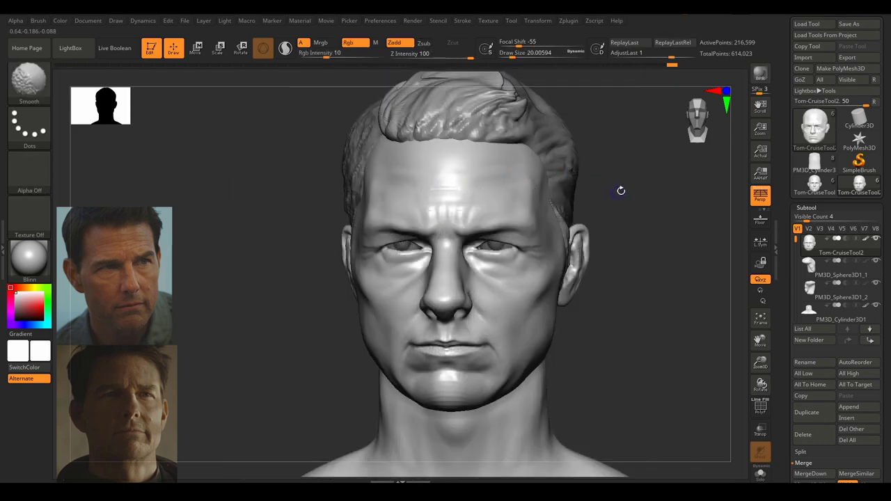
pyautogui.hotkey('shift', 'z')
pyautogui.hotkey('shift', 'z')
pyautogui.hotkey('shift', 'z')
pyautogui.hotkey('shift', 'z')
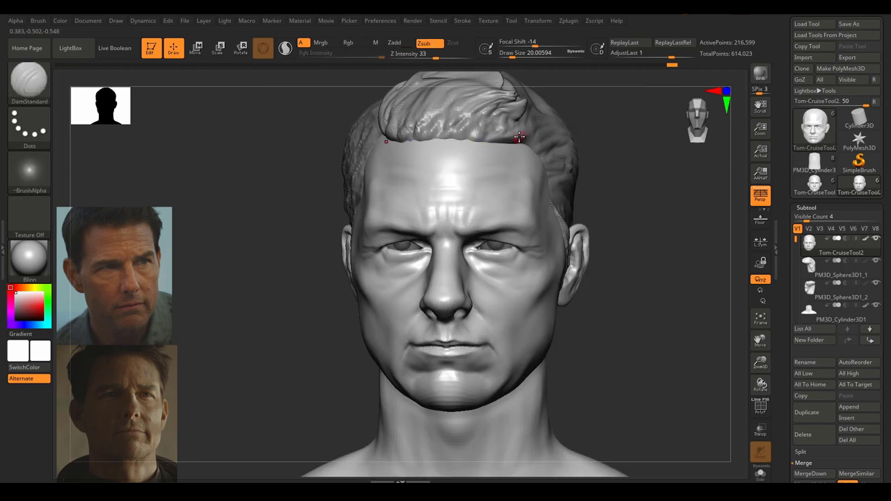
# Make the front hair subtool PM3D_Sphere3D1_1 active and switch to the Move brush with the head seen from above.
pyautogui.keyDown('alt'); pyautogui.click(489, 111); pyautogui.keyUp('alt')
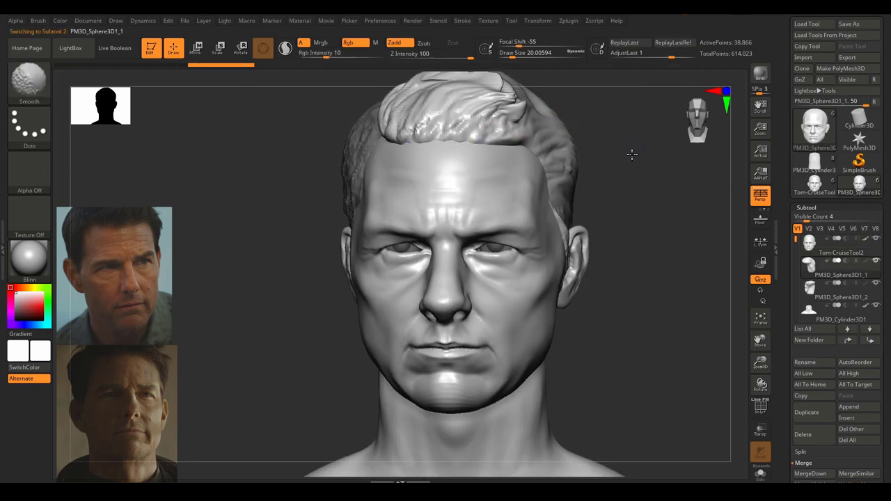
pyautogui.keyDown('alt'); pyautogui.moveTo(631, 153); pyautogui.dragTo(620, 173); pyautogui.keyUp('alt')
pyautogui.moveTo(602, 246); pyautogui.dragTo(446, 202)
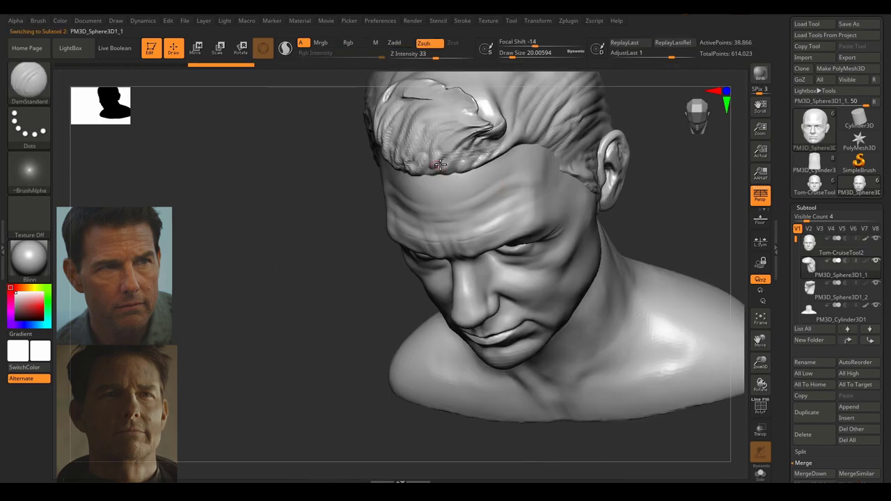
pyautogui.press('b')
pyautogui.press('m')
pyautogui.press('v')
pyautogui.moveTo(627, 153); pyautogui.dragTo(429, 174)
pyautogui.keyDown('alt'); pyautogui.moveTo(477, 202); pyautogui.dragTo(572, 209); pyautogui.keyUp('alt')
pyautogui.moveTo(481, 209); pyautogui.dragTo(536, 212)
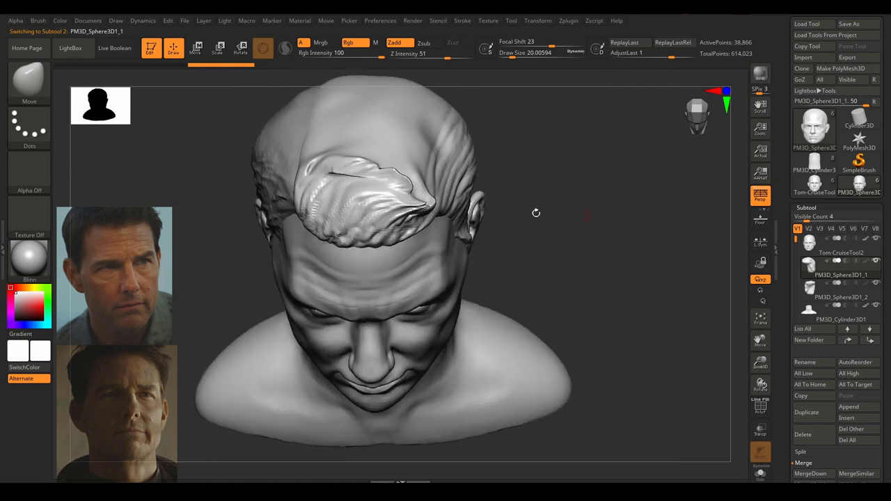
# Enlarge the Move brush to about 460 and reshape the front hair's lower edge over the forehead.
pyautogui.press('s')
pyautogui.moveTo(420, 227)
pyautogui.keyDown('shift'); pyautogui.mouseDown()
pyautogui.moveTo(389, 211)
pyautogui.moveTo(388, 254)
pyautogui.mouseUp(); pyautogui.keyUp('shift')
pyautogui.press('s')
pyautogui.press('s')
pyautogui.moveTo(527, 233); pyautogui.dragTo(378, 204)
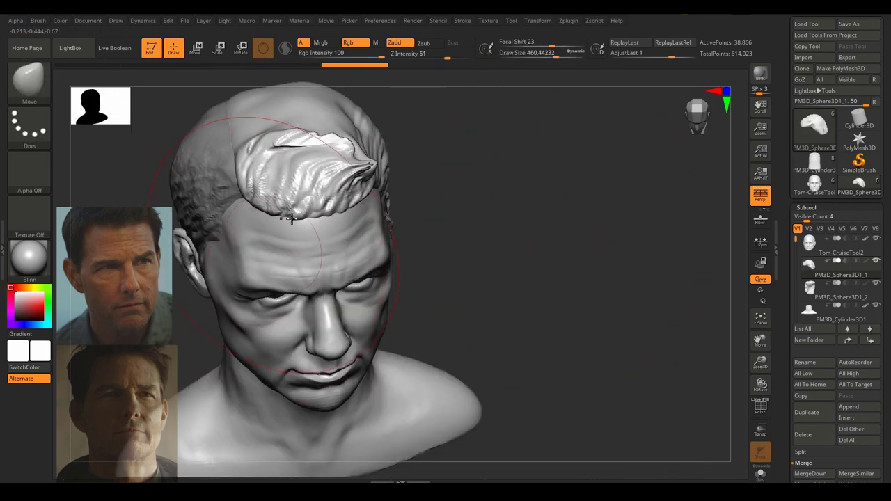
pyautogui.moveTo(292, 219); pyautogui.dragTo(286, 209)
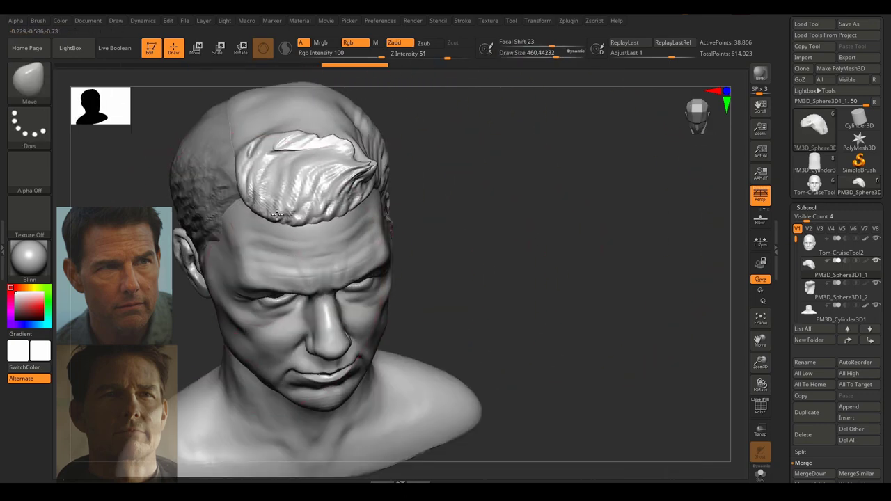
# Make the side hair subtool PM3D_Sphere3D1_2 active and move its front edge at the temple toward the front hair.
pyautogui.moveTo(524, 227)
pyautogui.mouseDown()
pyautogui.moveTo(386, 218)
pyautogui.moveTo(352, 194)
pyautogui.mouseUp()
pyautogui.moveTo(526, 188)
pyautogui.mouseDown()
pyautogui.moveTo(604, 175)
pyautogui.moveTo(456, 205)
pyautogui.moveTo(629, 193)
pyautogui.moveTo(388, 183)
pyautogui.mouseUp()
pyautogui.keyDown('alt'); pyautogui.click(424, 197); pyautogui.keyUp('alt')
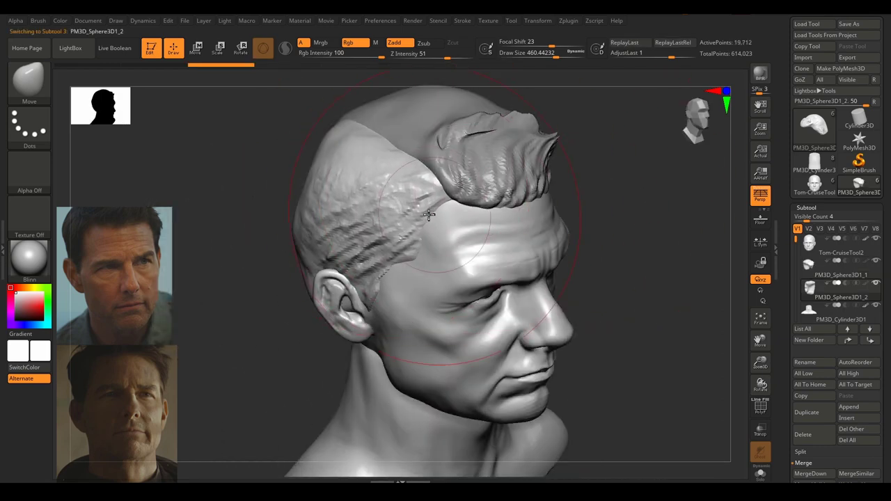
pyautogui.moveTo(404, 223); pyautogui.dragTo(410, 226)
pyautogui.moveTo(219, 274)
pyautogui.mouseDown()
pyautogui.moveTo(205, 253)
pyautogui.moveTo(195, 266)
pyautogui.moveTo(281, 293)
pyautogui.moveTo(299, 289)
pyautogui.mouseUp()
pyautogui.moveTo(192, 188)
pyautogui.mouseDown()
pyautogui.moveTo(244, 223)
pyautogui.moveTo(275, 210)
pyautogui.mouseUp()
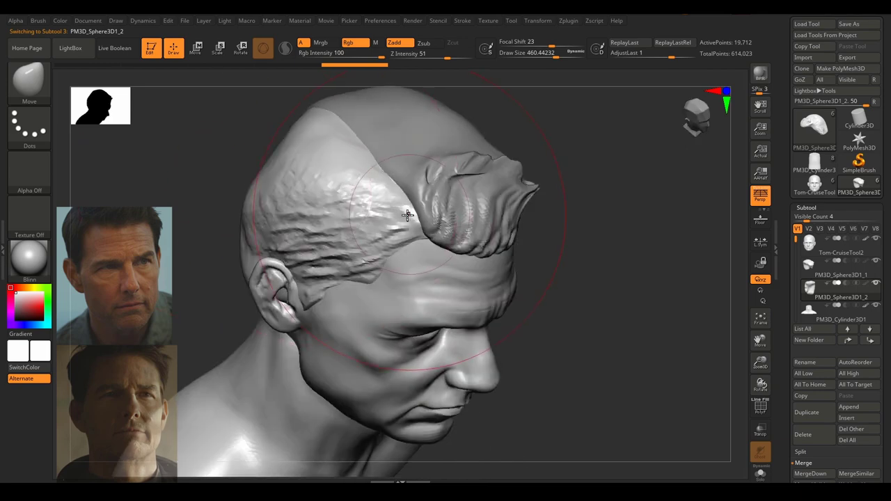
pyautogui.moveTo(411, 213); pyautogui.dragTo(418, 224)
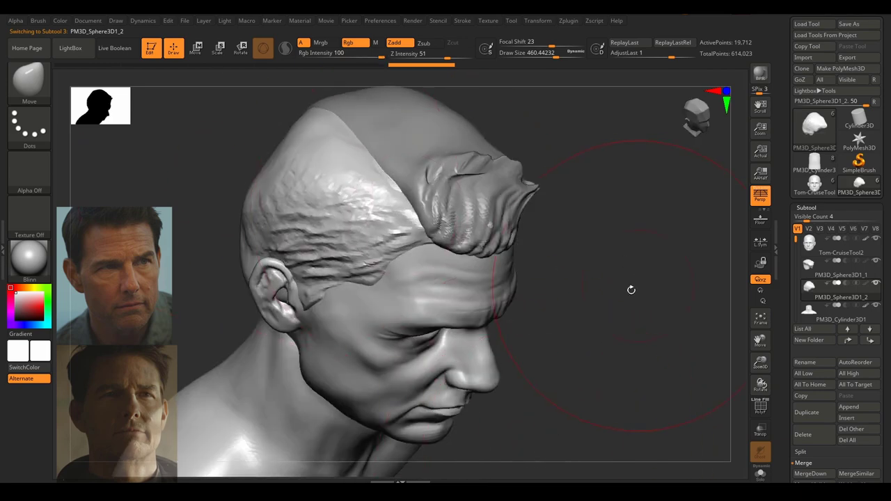
pyautogui.moveTo(631, 290)
pyautogui.mouseDown()
pyautogui.moveTo(599, 207)
pyautogui.moveTo(492, 170)
pyautogui.mouseUp()
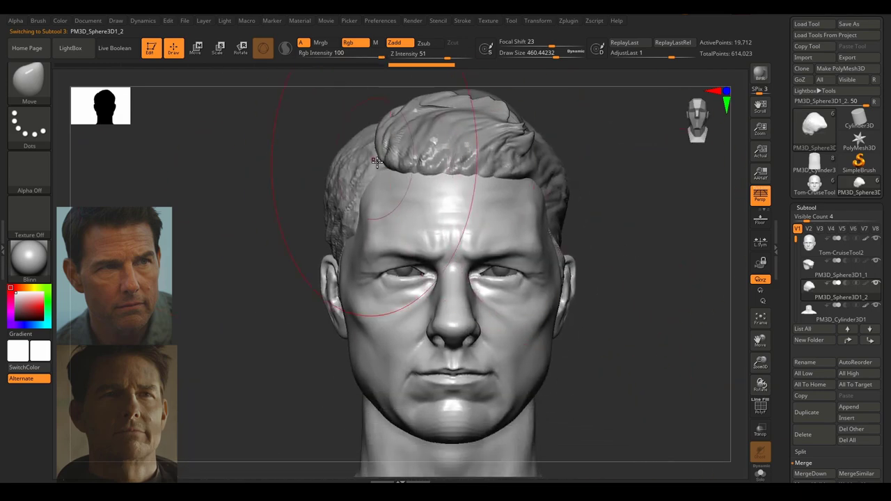
pyautogui.moveTo(280, 216); pyautogui.dragTo(291, 213)
# Set the Move draw size to about 245, undo the last side hair move, and make the front hair subtool active for adjustment.
pyautogui.press('s')
pyautogui.moveTo(450, 180)
pyautogui.mouseDown()
pyautogui.moveTo(431, 179)
pyautogui.moveTo(454, 161)
pyautogui.mouseUp()
pyautogui.hotkey('ctrl', 'z')
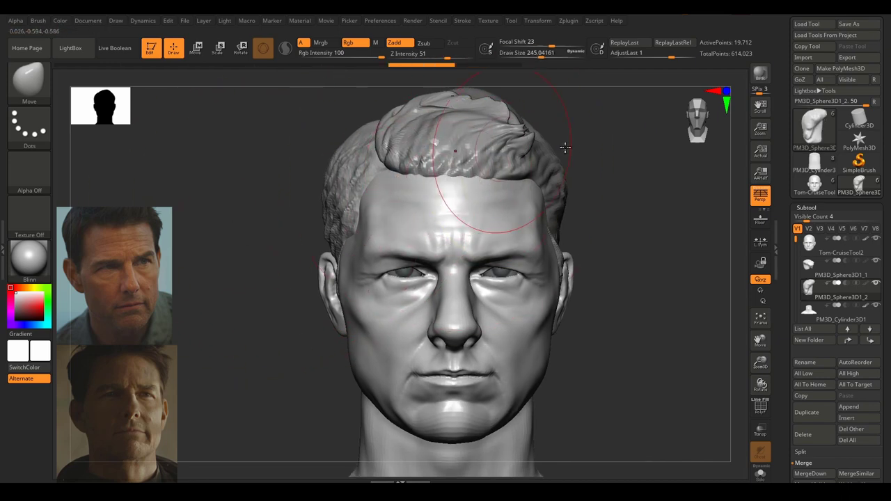
pyautogui.keyDown('alt'); pyautogui.click(477, 146); pyautogui.keyUp('alt')
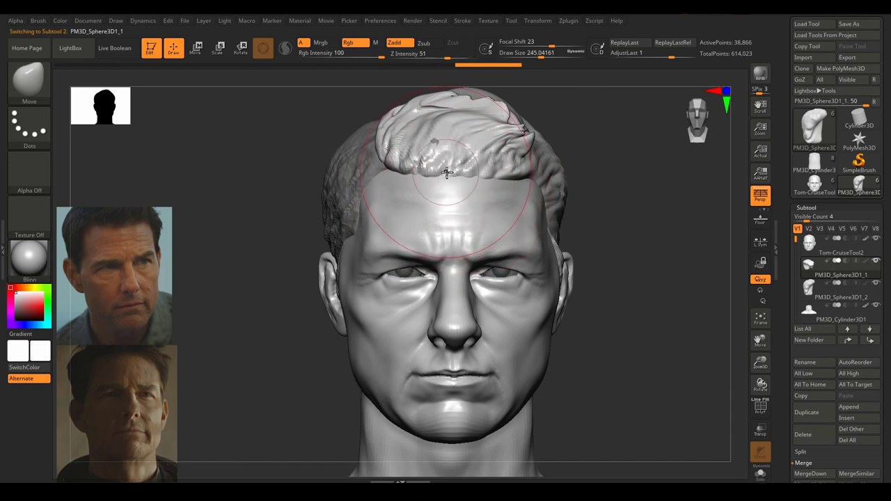
pyautogui.moveTo(644, 195)
pyautogui.mouseDown()
pyautogui.moveTo(654, 191)
pyautogui.moveTo(637, 191)
pyautogui.mouseUp()
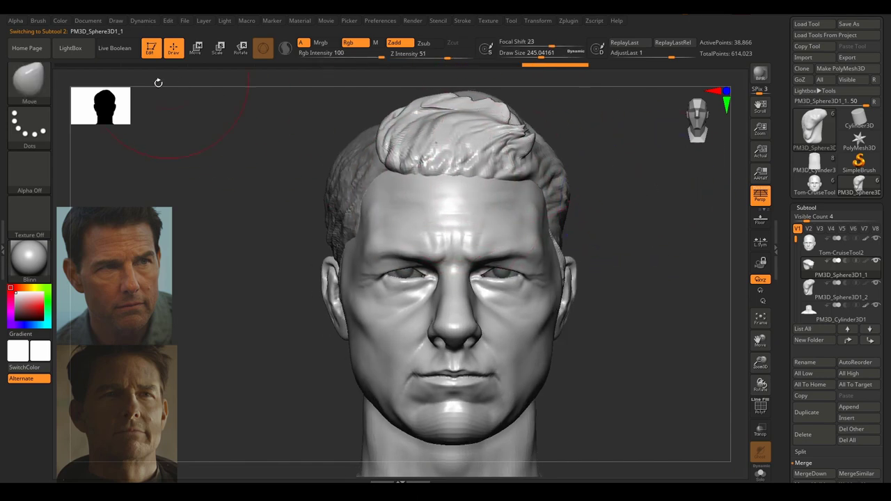
# Make the head subtool Tom-CruiseTool2 active, restore the saved front view, and compare the hairline with the reference photo.
pyautogui.click(88, 22)
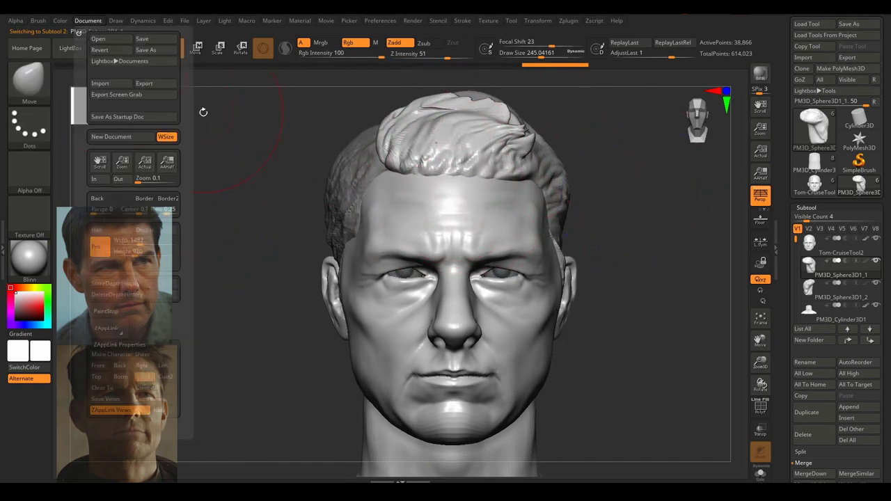
pyautogui.keyDown('alt'); pyautogui.click(452, 206); pyautogui.keyUp('alt')
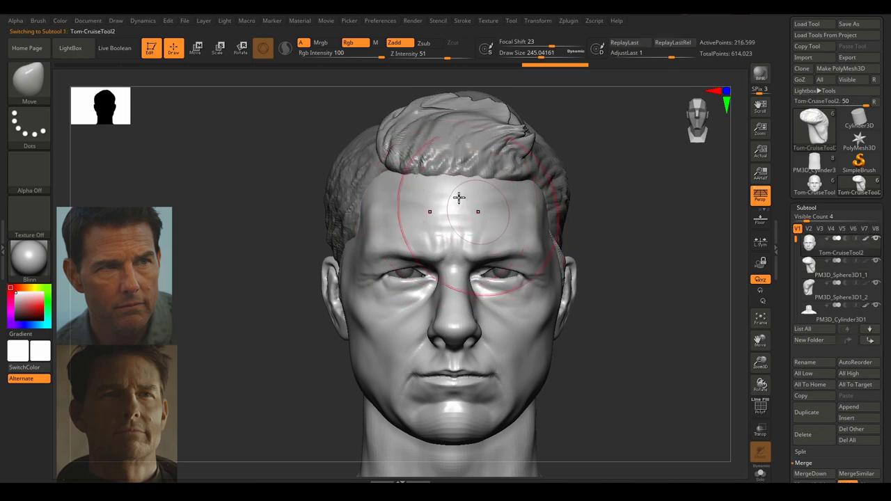
pyautogui.click(88, 21)
pyautogui.click(148, 380)
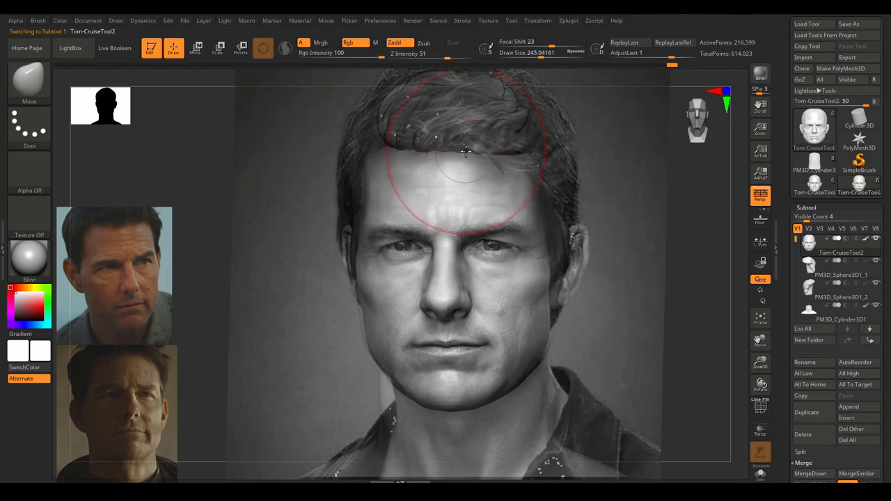
pyautogui.hotkey('shift', 'z')
pyautogui.hotkey('shift', 'z')
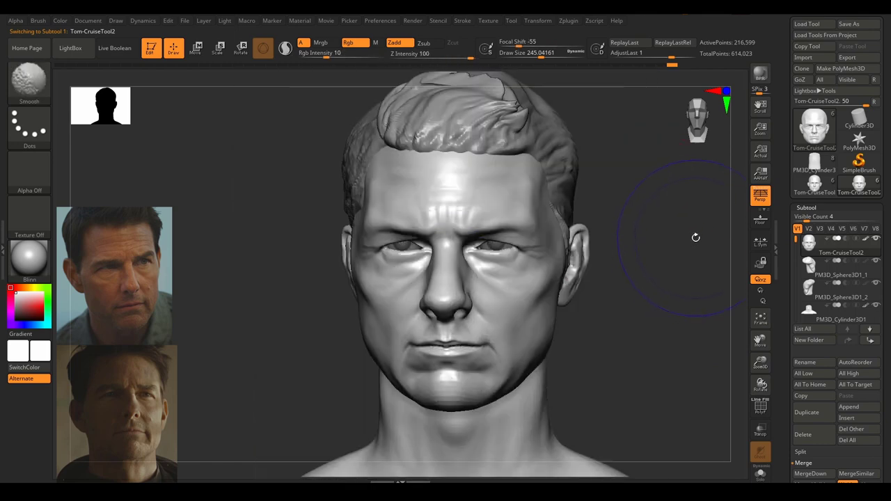
pyautogui.hotkey('shift', 'z')
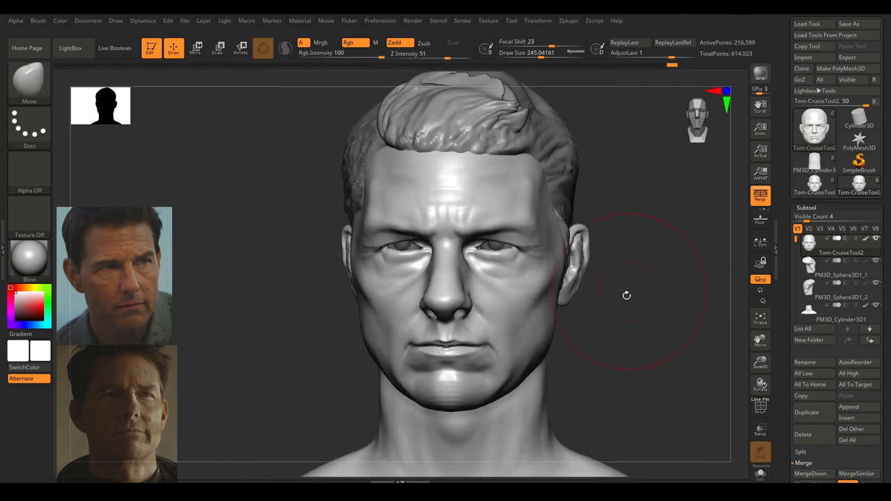
# Close in on the nose in three-quarter view and switch to the ClayBuildup brush with a draw size of about 39.
pyautogui.moveTo(627, 296)
pyautogui.mouseDown()
pyautogui.moveTo(644, 309)
pyautogui.moveTo(626, 305)
pyautogui.moveTo(653, 313)
pyautogui.moveTo(617, 319)
pyautogui.moveTo(661, 301)
pyautogui.moveTo(597, 294)
pyautogui.moveTo(611, 306)
pyautogui.mouseUp()
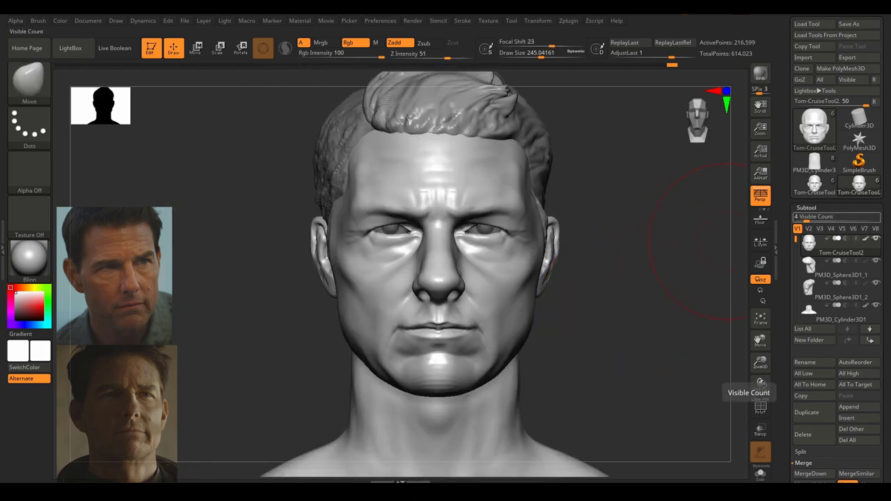
pyautogui.moveTo(588, 306); pyautogui.dragTo(562, 200, button='right')
pyautogui.press('b')
pyautogui.press('c')
pyautogui.press('b')
pyautogui.press('s')
pyautogui.moveTo(495, 253); pyautogui.dragTo(472, 250)
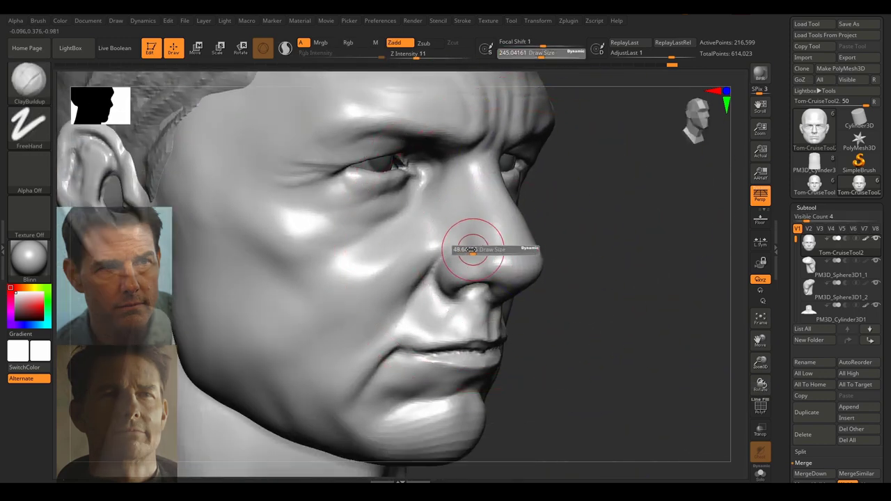
pyautogui.click(472, 250)
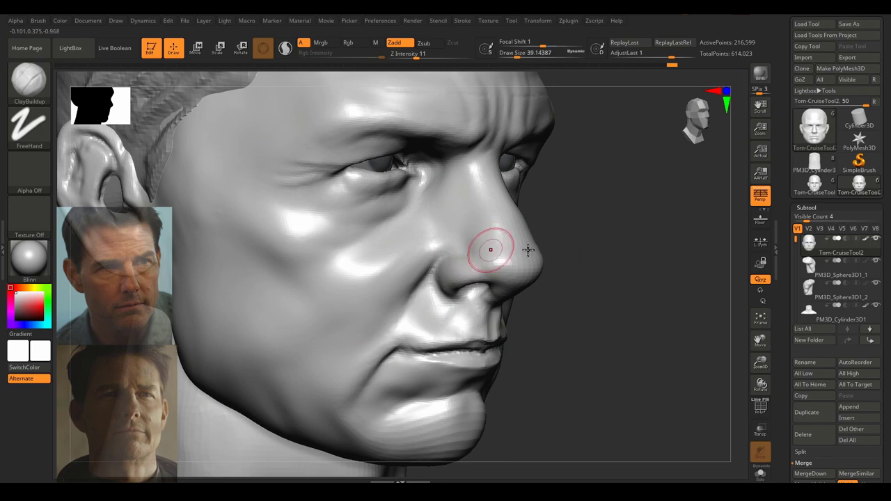
# Reduce the ClayBuildup draw size to about 27 and build up the wing of the nostril.
pyautogui.moveTo(653, 247)
pyautogui.mouseDown(button='right')
pyautogui.moveTo(592, 241)
pyautogui.moveTo(622, 239)
pyautogui.mouseUp(button='right')
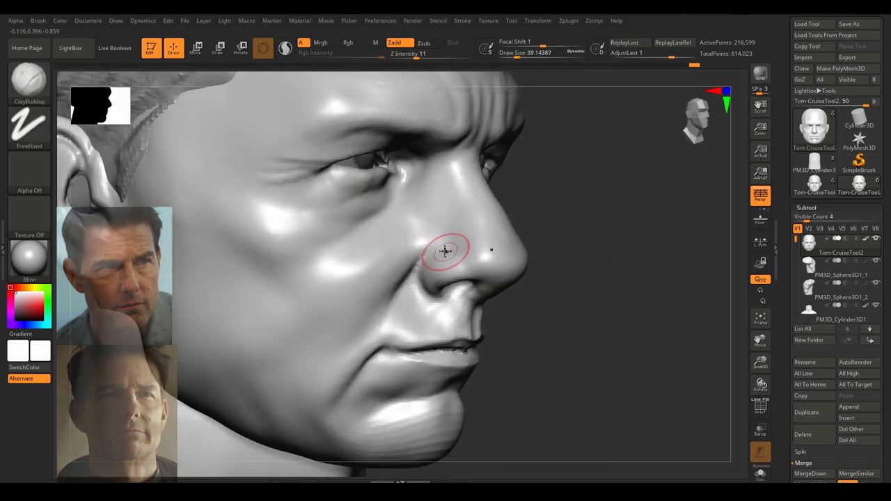
pyautogui.press('s')
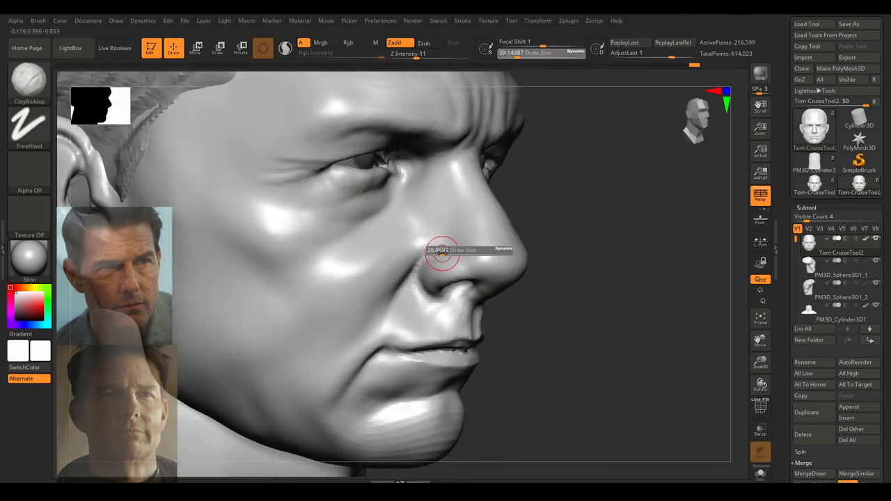
pyautogui.click(442, 253)
pyautogui.moveTo(449, 240)
pyautogui.mouseDown()
pyautogui.moveTo(431, 266)
pyautogui.moveTo(443, 255)
pyautogui.moveTo(441, 279)
pyautogui.mouseUp()
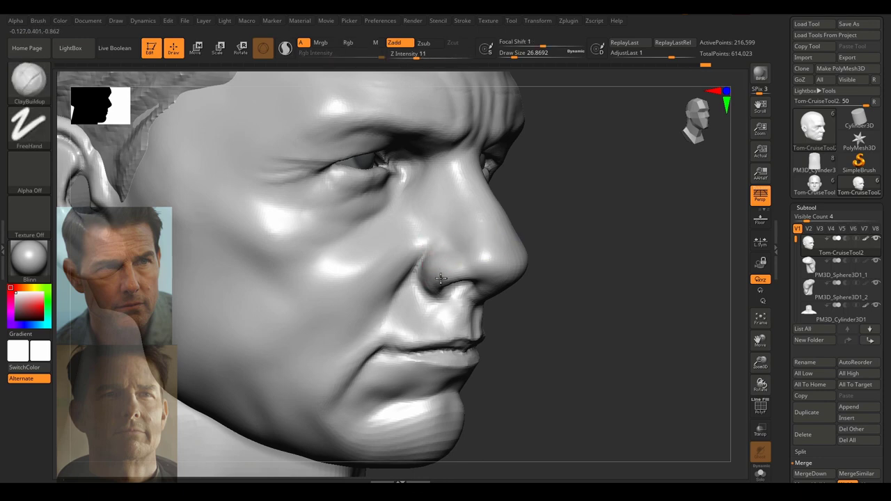
# Check the head from the front, and smooth the side of the nose above the nostril wing.
pyautogui.moveTo(582, 251); pyautogui.dragTo(640, 264)
pyautogui.keyDown('ctrl'); pyautogui.moveTo(641, 264); pyautogui.dragTo(569, 264, button='right'); pyautogui.keyUp('ctrl')
pyautogui.keyDown('shift'); pyautogui.moveTo(569, 265); pyautogui.dragTo(570, 275); pyautogui.keyUp('shift')
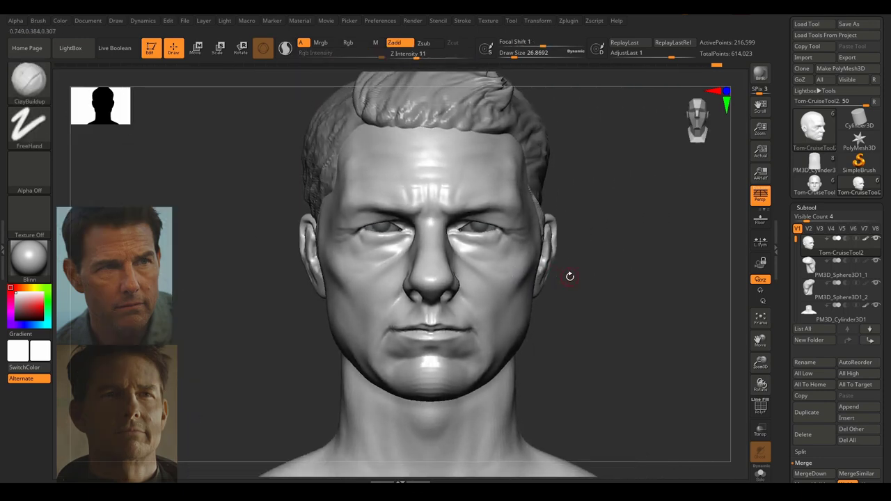
pyautogui.moveTo(832, 268)
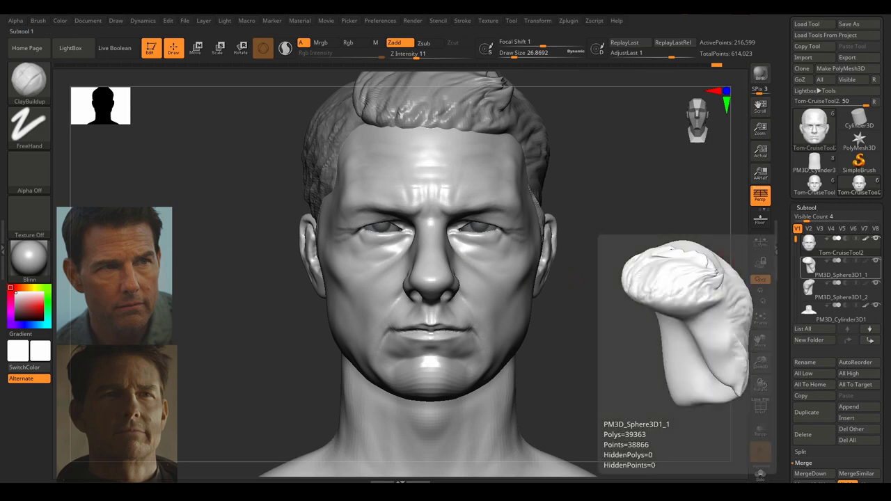
pyautogui.keyDown('ctrl'); pyautogui.moveTo(557, 299); pyautogui.dragTo(582, 325, button='right'); pyautogui.keyUp('ctrl')
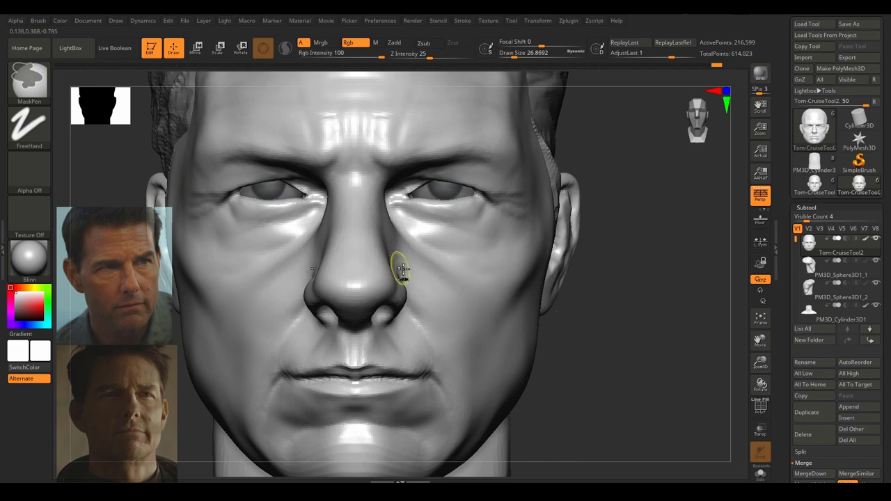
pyautogui.keyDown('alt'); pyautogui.moveTo(403, 269); pyautogui.dragTo(452, 243, button='right'); pyautogui.keyUp('alt')
pyautogui.keyDown('ctrl'); pyautogui.moveTo(451, 242); pyautogui.dragTo(407, 289, button='right'); pyautogui.keyUp('ctrl')
pyautogui.moveTo(98, 328); pyautogui.dragTo(323, 251, button='right')
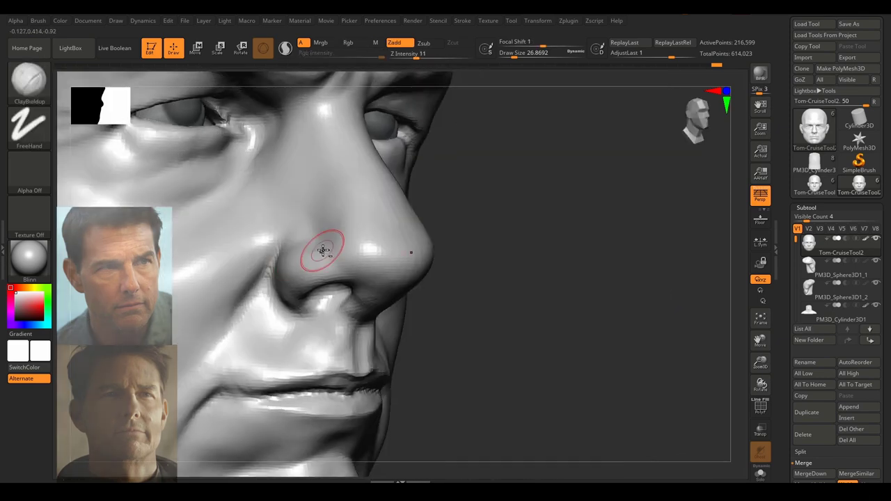
pyautogui.keyDown('shift'); pyautogui.moveTo(365, 240); pyautogui.dragTo(348, 237); pyautogui.keyUp('shift')
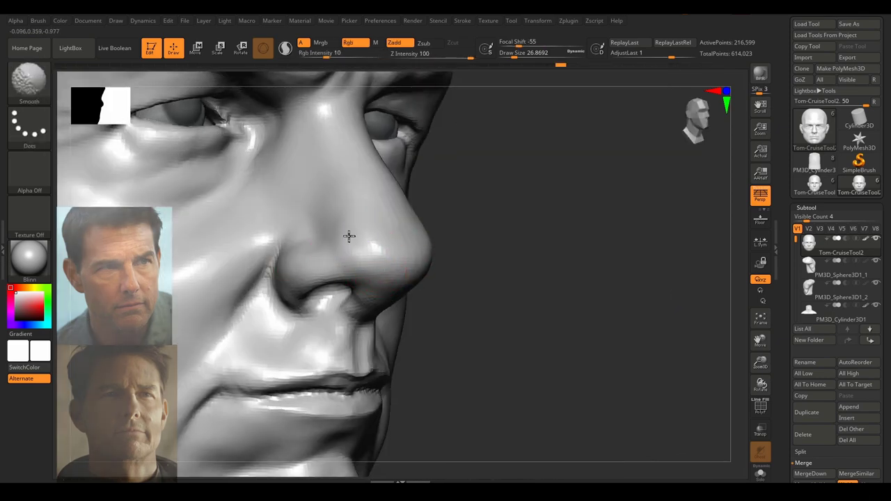
pyautogui.moveTo(348, 237)
pyautogui.mouseDown(button='right')
pyautogui.moveTo(531, 265)
pyautogui.moveTo(450, 260)
pyautogui.moveTo(532, 266)
pyautogui.moveTo(504, 272)
pyautogui.mouseUp(button='right')
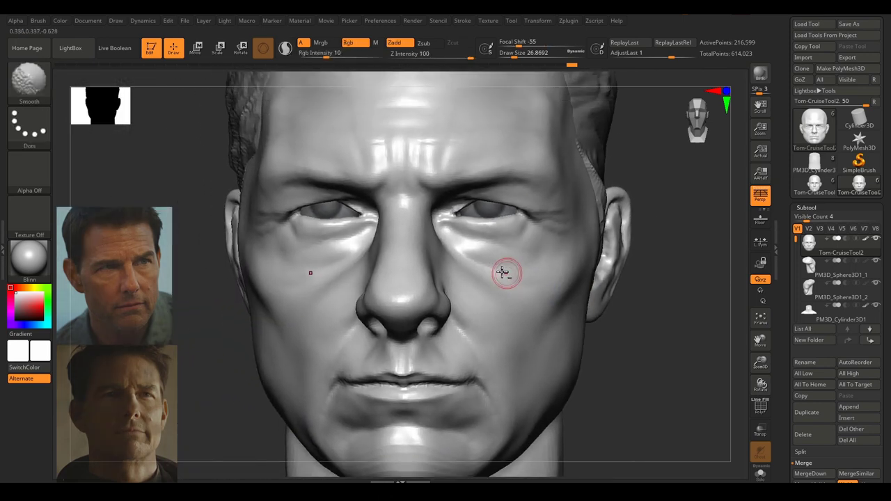
# Smooth the side planes and the underside of the nose tip in three-quarter view.
pyautogui.moveTo(160, 309); pyautogui.dragTo(193, 305, button='right')
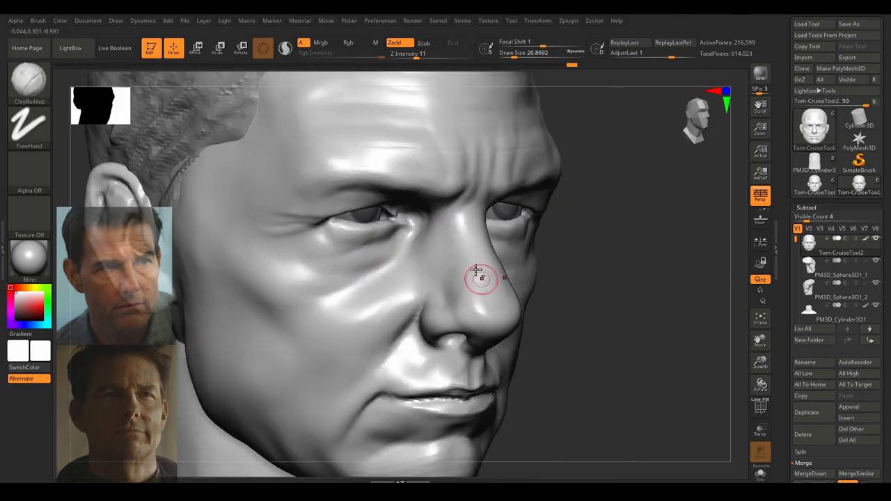
pyautogui.moveTo(507, 272)
pyautogui.keyDown('shift'); pyautogui.mouseDown()
pyautogui.moveTo(476, 264)
pyautogui.moveTo(500, 277)
pyautogui.mouseUp(); pyautogui.keyUp('shift')
pyautogui.moveTo(501, 277)
pyautogui.mouseDown(button='right')
pyautogui.moveTo(632, 280)
pyautogui.moveTo(592, 283)
pyautogui.mouseUp(button='right')
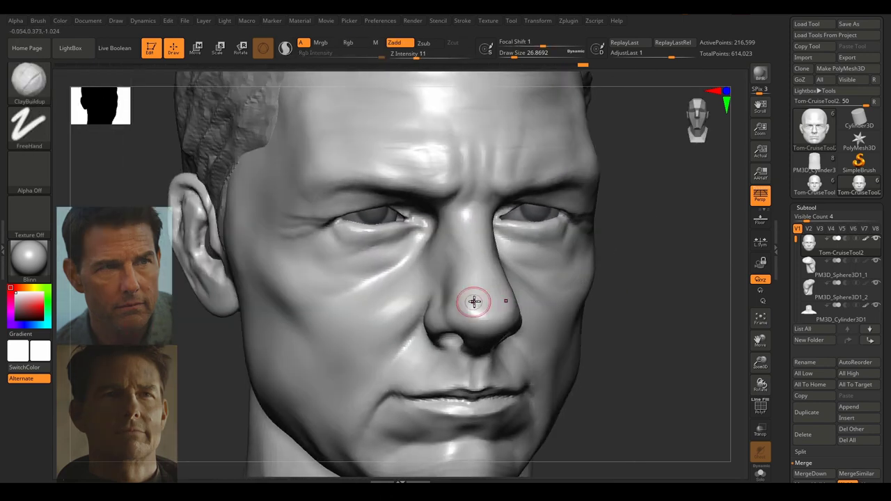
pyautogui.press('shift')
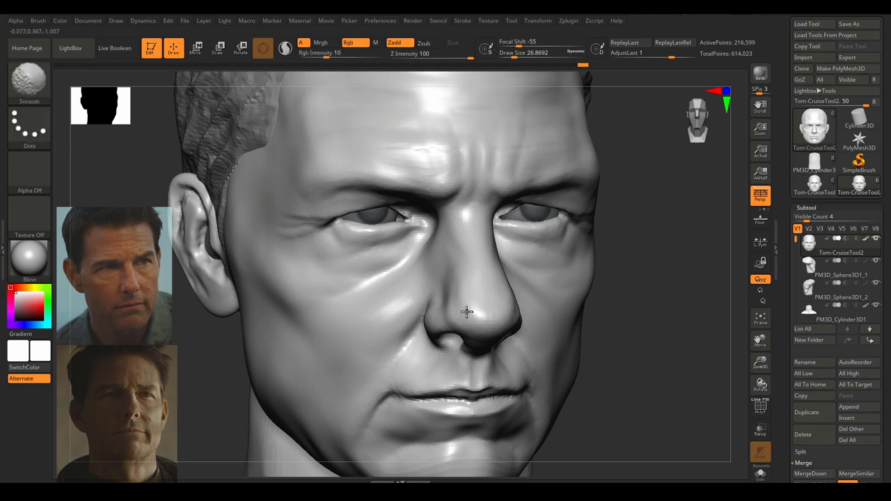
pyautogui.moveTo(636, 328); pyautogui.dragTo(619, 298)
pyautogui.moveTo(618, 320); pyautogui.dragTo(496, 327, button='right')
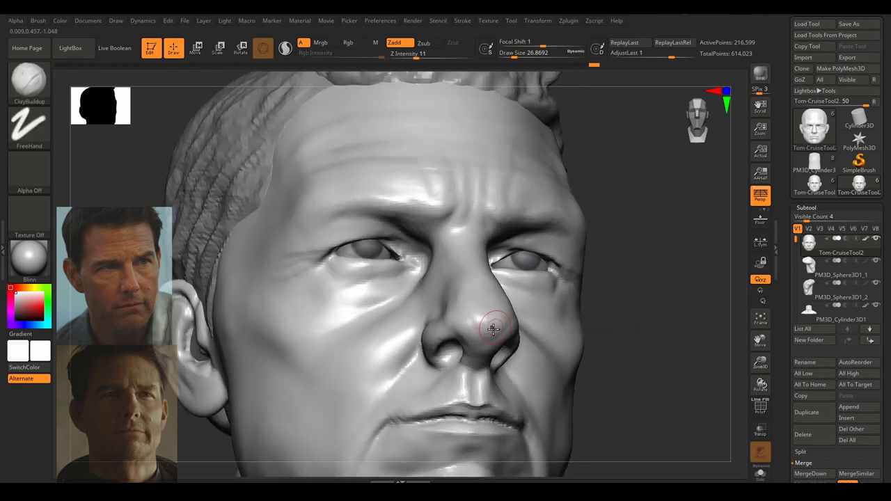
pyautogui.keyDown('shift'); pyautogui.moveTo(486, 348); pyautogui.dragTo(478, 340); pyautogui.keyUp('shift')
# Smooth the nose tip and its transition into the nostril wings from the front.
pyautogui.keyDown('ctrl'); pyautogui.moveTo(499, 358); pyautogui.dragTo(517, 311, button='right'); pyautogui.keyUp('ctrl')
pyautogui.moveTo(693, 327)
pyautogui.keyDown('shift'); pyautogui.mouseDown(button='right')
pyautogui.moveTo(671, 328)
pyautogui.moveTo(665, 354)
pyautogui.moveTo(603, 279)
pyautogui.moveTo(598, 337)
pyautogui.mouseUp(button='right'); pyautogui.keyUp('shift')
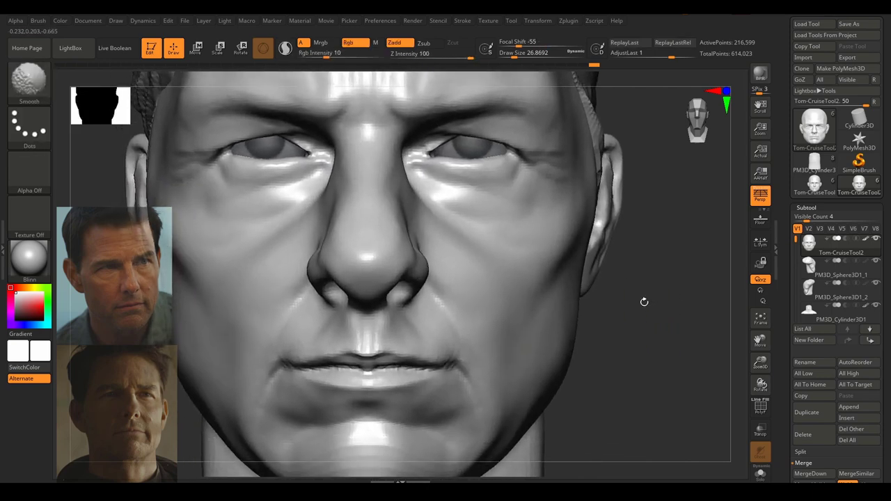
pyautogui.moveTo(665, 283); pyautogui.dragTo(578, 276, button='right')
pyautogui.keyDown('shift'); pyautogui.moveTo(358, 259); pyautogui.dragTo(356, 275); pyautogui.keyUp('shift')
pyautogui.keyDown('ctrl'); pyautogui.moveTo(445, 300); pyautogui.dragTo(481, 264, button='right'); pyautogui.keyUp('ctrl')
pyautogui.moveTo(681, 294)
pyautogui.keyDown('shift'); pyautogui.mouseDown(button='right')
pyautogui.moveTo(613, 294)
pyautogui.moveTo(647, 342)
pyautogui.mouseUp(button='right'); pyautogui.keyUp('shift')
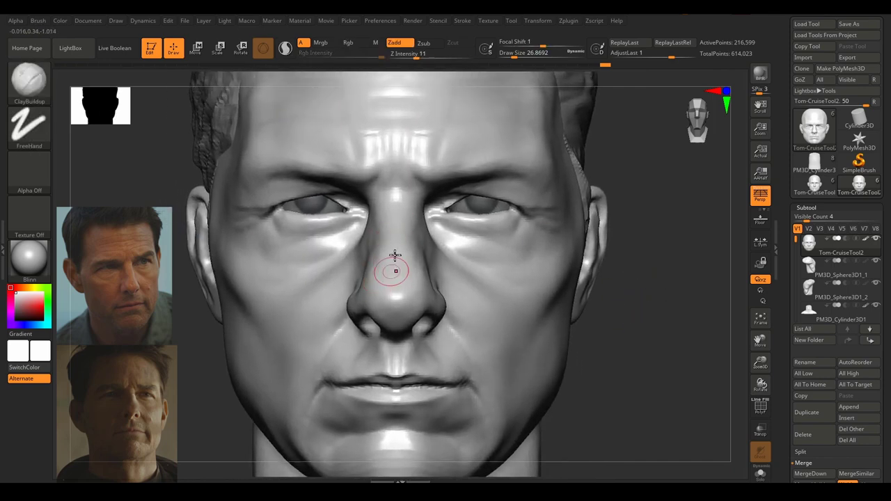
pyautogui.keyDown('shift'); pyautogui.moveTo(372, 301); pyautogui.dragTo(367, 309); pyautogui.keyUp('shift')
# Build up the area above the nostril wing with ClayBuildup and reduce the draw size to about 9.
pyautogui.moveTo(550, 317)
pyautogui.keyDown('ctrl'); pyautogui.mouseDown(button='right')
pyautogui.moveTo(563, 275)
pyautogui.moveTo(557, 306)
pyautogui.mouseUp(button='right'); pyautogui.keyUp('ctrl')
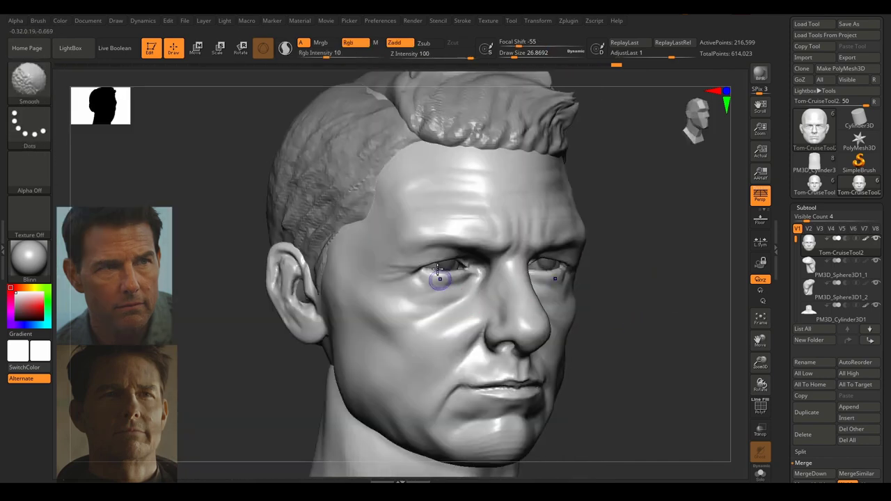
pyautogui.keyDown('ctrl'); pyautogui.moveTo(518, 332); pyautogui.dragTo(550, 348, button='right'); pyautogui.keyUp('ctrl')
pyautogui.moveTo(592, 321)
pyautogui.keyDown('ctrl'); pyautogui.mouseDown(button='right')
pyautogui.moveTo(625, 384)
pyautogui.moveTo(606, 317)
pyautogui.mouseUp(button='right'); pyautogui.keyUp('ctrl')
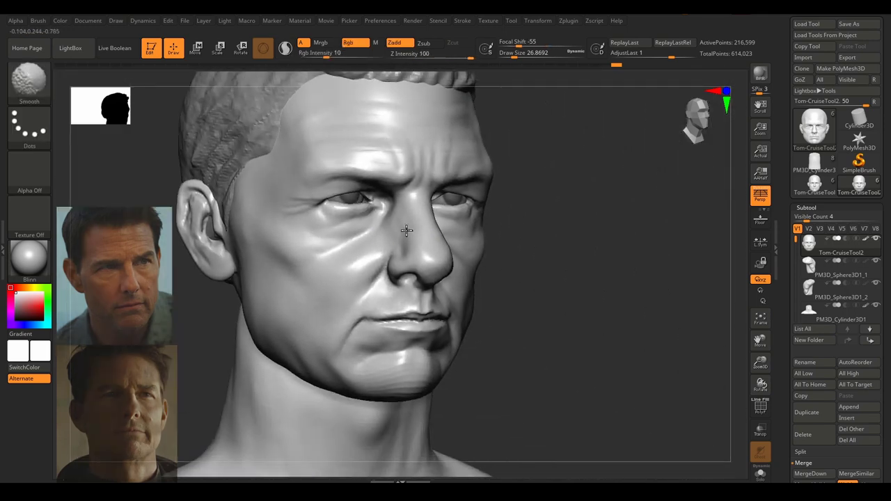
pyautogui.keyDown('ctrl'); pyautogui.moveTo(407, 230); pyautogui.dragTo(436, 288, button='right'); pyautogui.keyUp('ctrl')
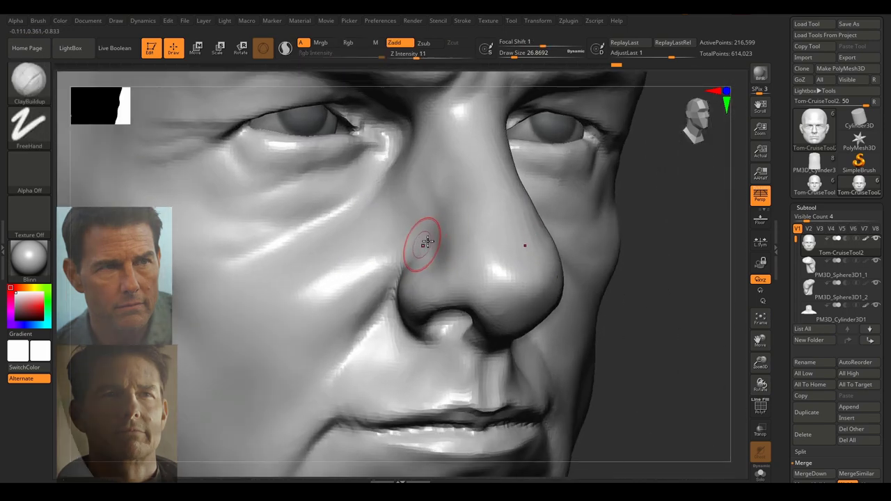
pyautogui.moveTo(423, 274); pyautogui.dragTo(445, 244)
pyautogui.moveTo(537, 335)
pyautogui.keyDown('ctrl'); pyautogui.mouseDown(button='right')
pyautogui.moveTo(548, 288)
pyautogui.moveTo(552, 336)
pyautogui.mouseUp(button='right'); pyautogui.keyUp('ctrl')
pyautogui.press('s')
pyautogui.moveTo(455, 251); pyautogui.dragTo(447, 250)
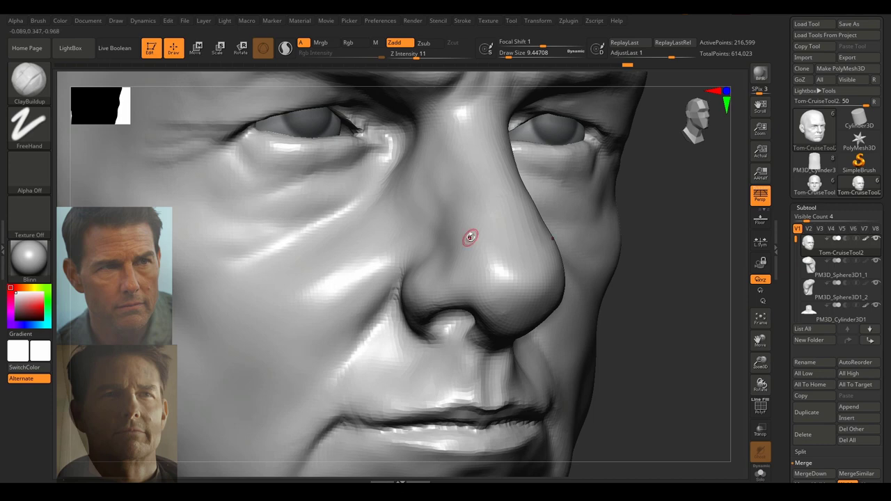
# Set the ClayBuildup draw size to about 18, shape the crease above the nostril wing, and smooth the side of the nose.
pyautogui.keyDown('alt'); pyautogui.moveTo(665, 279); pyautogui.dragTo(686, 356, button='right'); pyautogui.keyUp('alt')
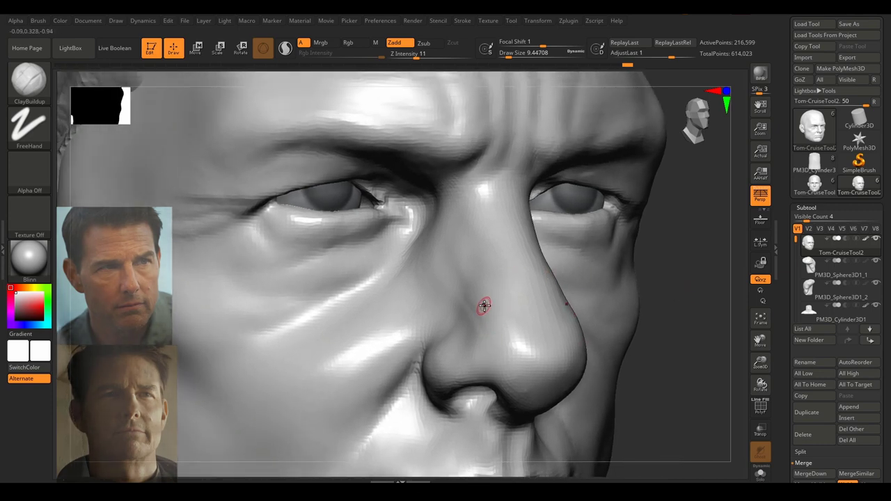
pyautogui.press('s')
pyautogui.moveTo(484, 305)
pyautogui.mouseDown()
pyautogui.moveTo(497, 305)
pyautogui.moveTo(438, 352)
pyautogui.mouseUp()
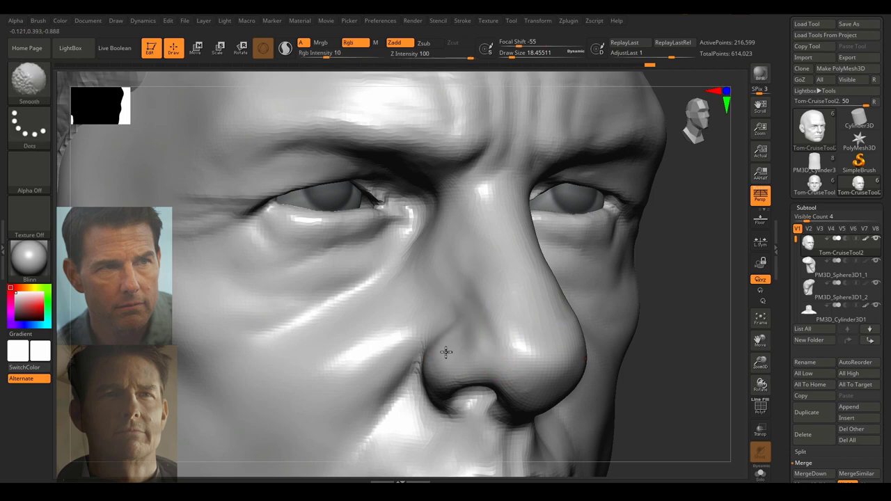
pyautogui.keyDown('shift'); pyautogui.moveTo(508, 279); pyautogui.dragTo(502, 284); pyautogui.keyUp('shift')
# Reduce the draw size to about 10.5 and rework and smooth the outer rim of the nostril.
pyautogui.moveTo(508, 279)
pyautogui.keyDown('ctrl'); pyautogui.mouseDown(button='right')
pyautogui.moveTo(700, 328)
pyautogui.moveTo(591, 332)
pyautogui.moveTo(594, 323)
pyautogui.moveTo(643, 336)
pyautogui.moveTo(651, 354)
pyautogui.moveTo(702, 339)
pyautogui.moveTo(724, 313)
pyautogui.mouseUp(button='right'); pyautogui.keyUp('ctrl')
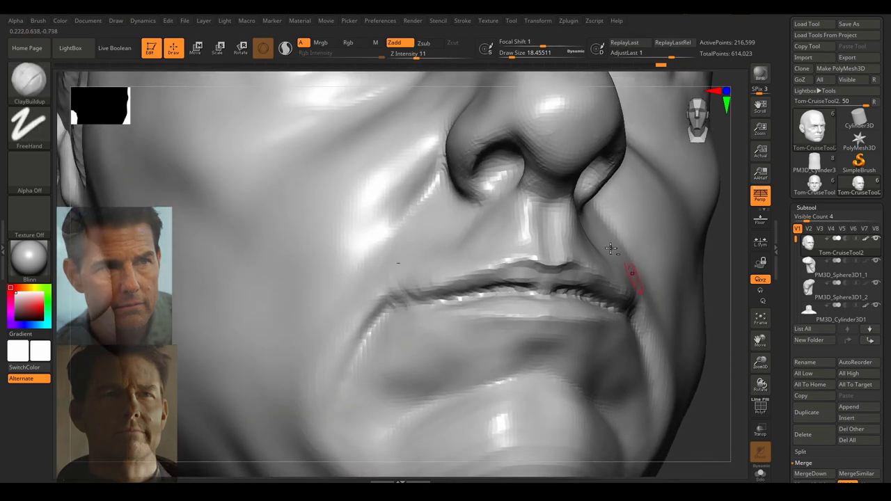
pyautogui.moveTo(610, 246); pyautogui.dragTo(474, 234, button='right')
pyautogui.press('s')
pyautogui.click(378, 234)
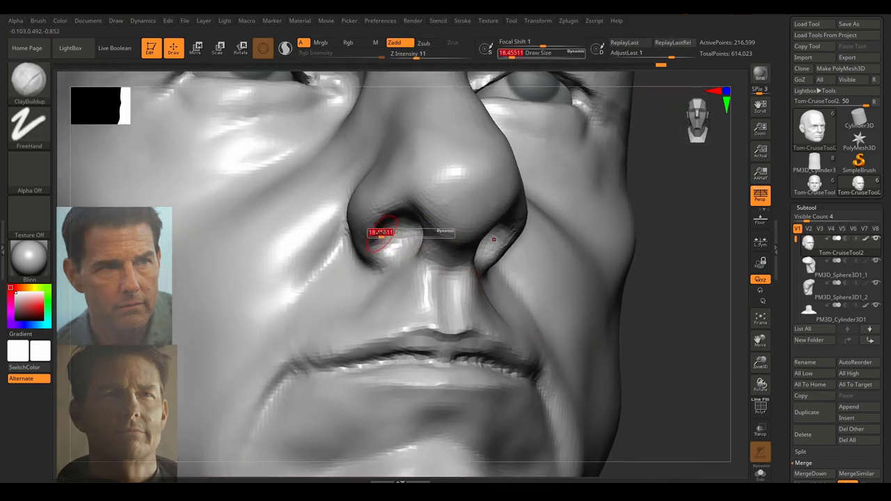
pyautogui.press('s')
pyautogui.click(383, 247)
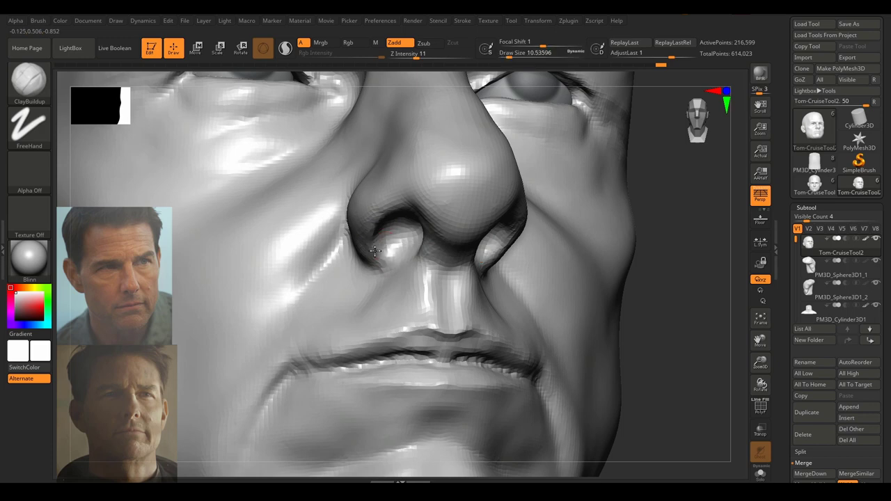
pyautogui.keyDown('shift'); pyautogui.moveTo(370, 240); pyautogui.dragTo(418, 219); pyautogui.keyUp('shift')
pyautogui.moveTo(687, 257)
pyautogui.mouseDown(button='right')
pyautogui.moveTo(685, 304)
pyautogui.moveTo(667, 255)
pyautogui.moveTo(623, 253)
pyautogui.mouseUp(button='right')
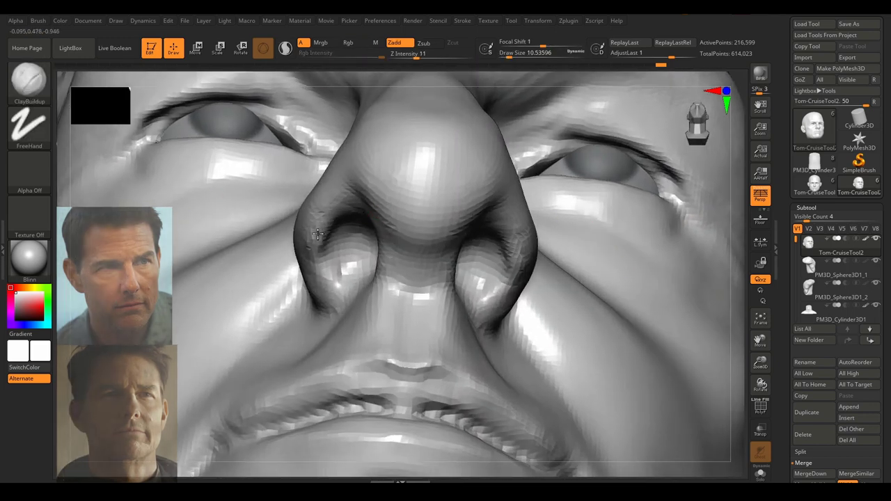
# Smooth the nostril rim from below and build up the upper edge of the nostril opening.
pyautogui.moveTo(322, 233)
pyautogui.keyDown('shift'); pyautogui.mouseDown()
pyautogui.moveTo(318, 258)
pyautogui.moveTo(332, 289)
pyautogui.mouseUp(); pyautogui.keyUp('shift')
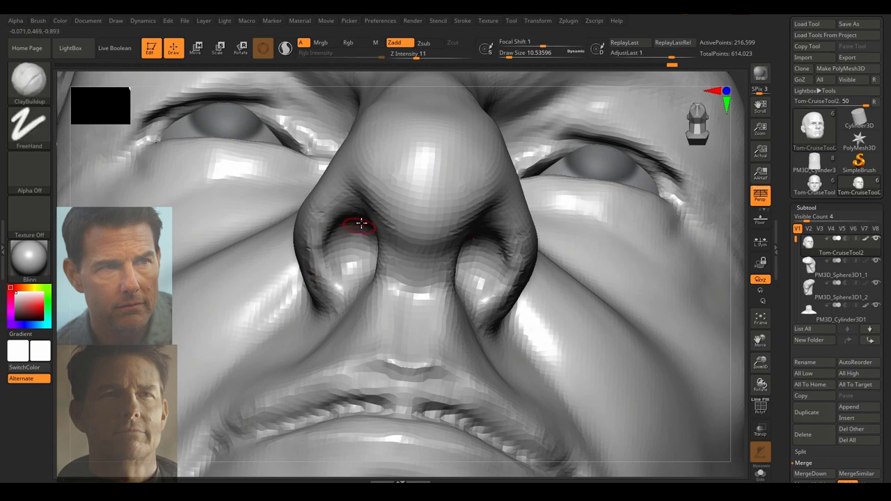
pyautogui.moveTo(360, 221); pyautogui.dragTo(354, 204)
pyautogui.keyDown('ctrl'); pyautogui.moveTo(408, 251); pyautogui.dragTo(474, 261, button='right'); pyautogui.keyUp('ctrl')
pyautogui.moveTo(692, 275)
pyautogui.mouseDown(button='right')
pyautogui.moveTo(705, 285)
pyautogui.moveTo(727, 282)
pyautogui.mouseUp(button='right')
pyautogui.keyDown('ctrl'); pyautogui.moveTo(520, 261); pyautogui.dragTo(446, 266, button='right'); pyautogui.keyUp('ctrl')
pyautogui.keyDown('ctrl'); pyautogui.moveTo(345, 271); pyautogui.dragTo(396, 300, button='right'); pyautogui.keyUp('ctrl')
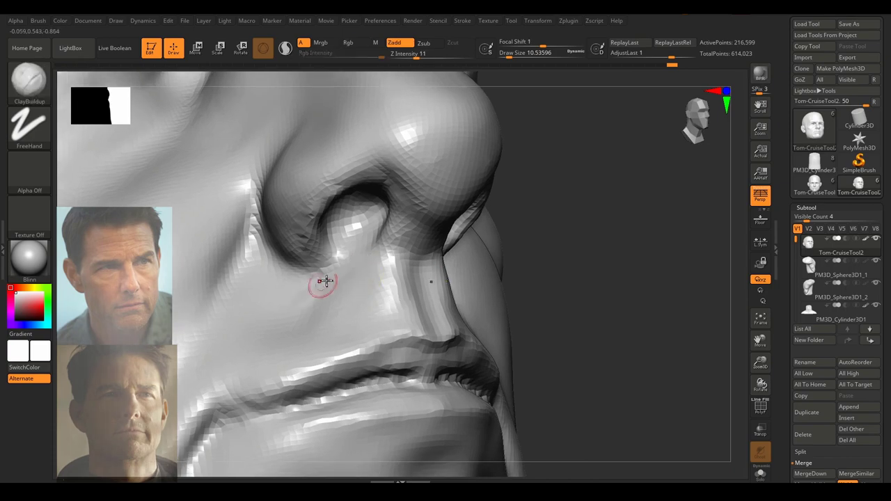
# Set the draw size to about 25 and smooth the nostril base where it meets the upper lip.
pyautogui.press('s')
pyautogui.moveTo(333, 278)
pyautogui.mouseDown()
pyautogui.moveTo(341, 279)
pyautogui.moveTo(324, 288)
pyautogui.moveTo(310, 322)
pyautogui.mouseUp()
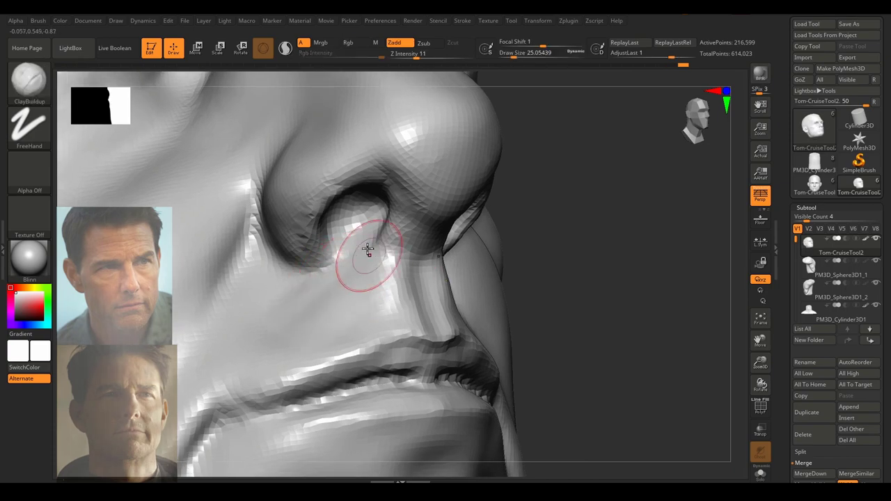
pyautogui.keyDown('shift'); pyautogui.moveTo(348, 259); pyautogui.dragTo(305, 303); pyautogui.keyUp('shift')
pyautogui.keyDown('ctrl'); pyautogui.moveTo(404, 272); pyautogui.dragTo(498, 241, button='right'); pyautogui.keyUp('ctrl')
# Switch to the Move brush, reshape the nostril wing and its base at a draw size of about 37, and raise the size to about 41.
pyautogui.moveTo(590, 242)
pyautogui.mouseDown(button='right')
pyautogui.moveTo(577, 255)
pyautogui.moveTo(589, 241)
pyautogui.moveTo(488, 246)
pyautogui.moveTo(517, 262)
pyautogui.moveTo(510, 274)
pyautogui.moveTo(404, 278)
pyautogui.moveTo(388, 289)
pyautogui.mouseUp(button='right')
pyautogui.press('b')
pyautogui.press('m')
pyautogui.press('v')
pyautogui.keyDown('ctrl'); pyautogui.moveTo(419, 256); pyautogui.dragTo(485, 296, button='right'); pyautogui.keyUp('ctrl')
pyautogui.press('s')
pyautogui.moveTo(455, 282); pyautogui.dragTo(458, 282)
pyautogui.moveTo(384, 284); pyautogui.dragTo(388, 287)
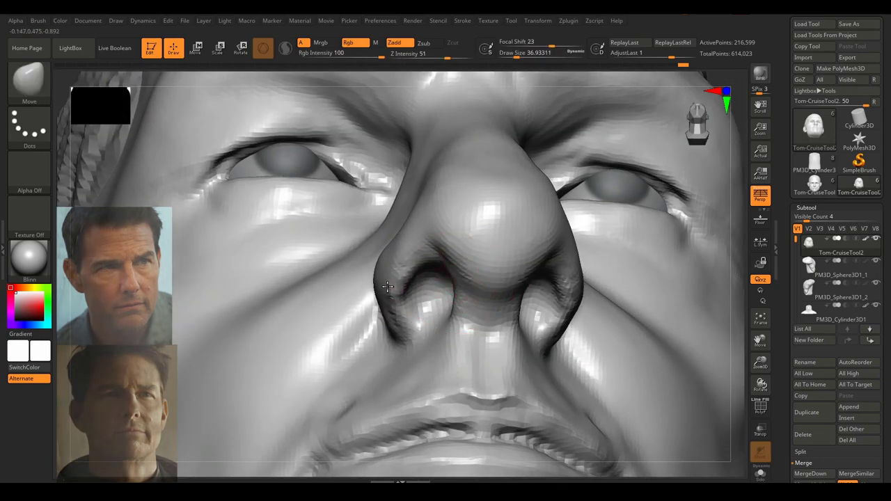
pyautogui.moveTo(401, 326)
pyautogui.mouseDown()
pyautogui.moveTo(382, 305)
pyautogui.moveTo(394, 317)
pyautogui.moveTo(413, 299)
pyautogui.moveTo(438, 322)
pyautogui.mouseUp()
pyautogui.press('s')
pyautogui.press('s')
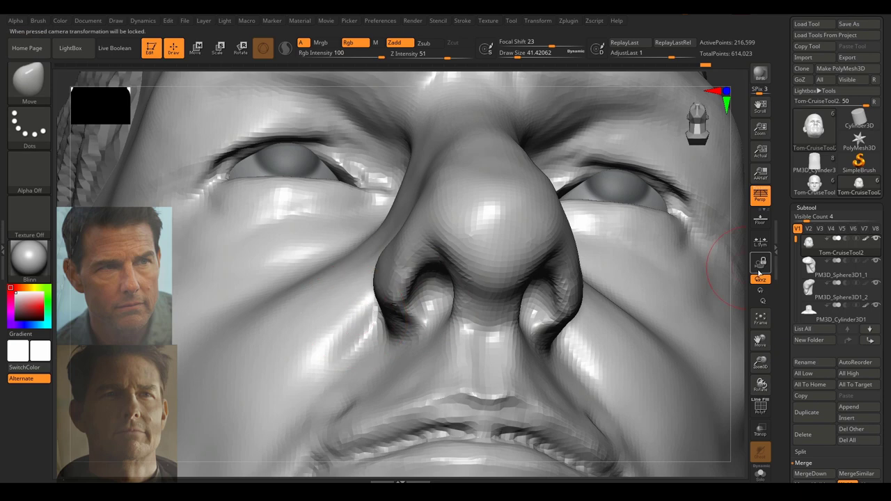
pyautogui.moveTo(738, 269); pyautogui.dragTo(760, 276)
# Switch back to ClayBuildup with a draw size of about 13 and build up the lower nostril wing.
pyautogui.press('b')
pyautogui.press('c')
pyautogui.press('b')
pyautogui.press('s')
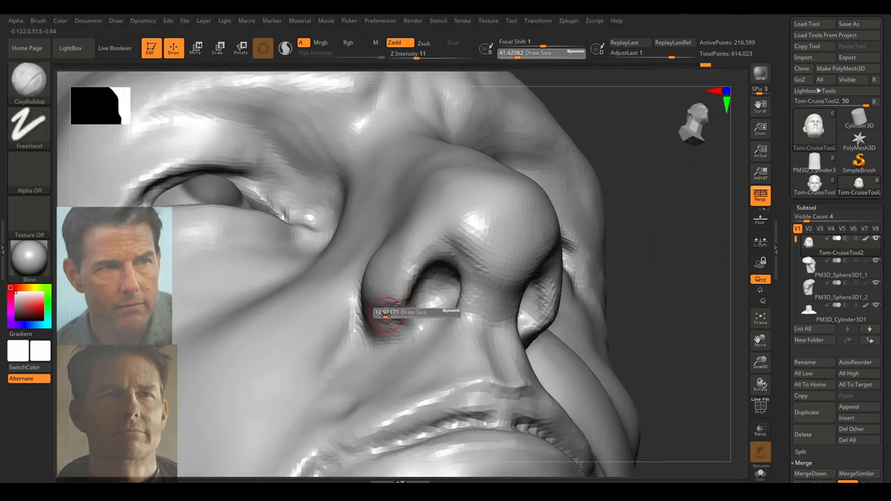
pyautogui.moveTo(393, 314)
pyautogui.mouseDown()
pyautogui.moveTo(386, 313)
pyautogui.moveTo(388, 297)
pyautogui.mouseUp()
# Remesh the head with DynaMesh and set the draw size to about 33.
pyautogui.keyDown('ctrl'); pyautogui.moveTo(662, 255); pyautogui.dragTo(630, 348); pyautogui.keyUp('ctrl')
pyautogui.moveTo(658, 303)
pyautogui.mouseDown()
pyautogui.moveTo(683, 303)
pyautogui.moveTo(542, 260)
pyautogui.moveTo(560, 263)
pyautogui.moveTo(561, 236)
pyautogui.mouseUp()
pyautogui.press('s')
pyautogui.moveTo(562, 236)
pyautogui.keyDown('ctrl'); pyautogui.mouseDown(button='right')
pyautogui.moveTo(620, 275)
pyautogui.moveTo(605, 293)
pyautogui.moveTo(601, 273)
pyautogui.moveTo(622, 301)
pyautogui.mouseUp(button='right'); pyautogui.keyUp('ctrl')
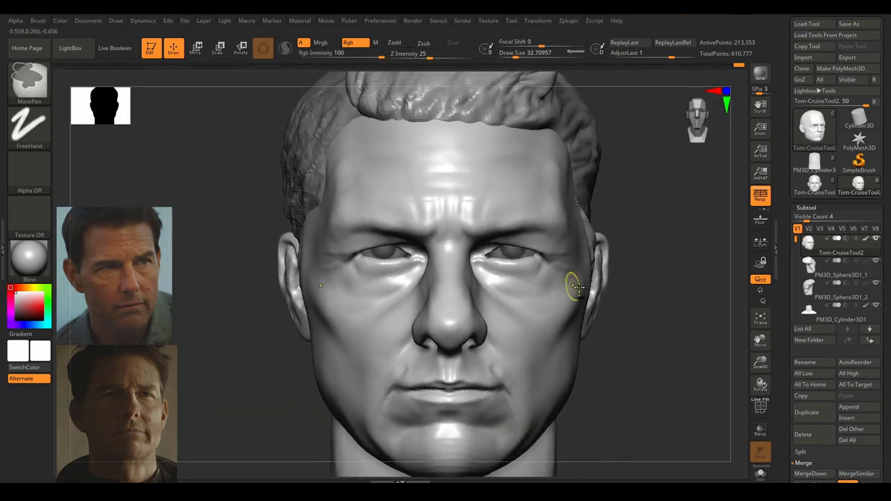
# Reduce the ClayBuildup draw size to about 20 and build up the nose bridge between the inner brows.
pyautogui.keyDown('ctrl'); pyautogui.moveTo(573, 286); pyautogui.dragTo(555, 259, button='right'); pyautogui.keyUp('ctrl')
pyautogui.keyDown('alt'); pyautogui.moveTo(409, 212); pyautogui.dragTo(464, 207, button='right'); pyautogui.keyUp('alt')
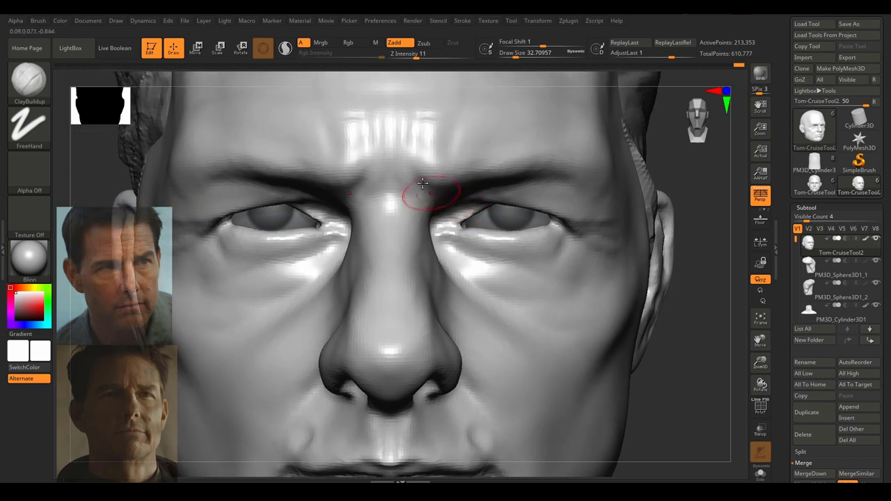
pyautogui.press('s')
pyautogui.moveTo(392, 174)
pyautogui.mouseDown()
pyautogui.moveTo(365, 202)
pyautogui.moveTo(369, 187)
pyautogui.mouseUp()
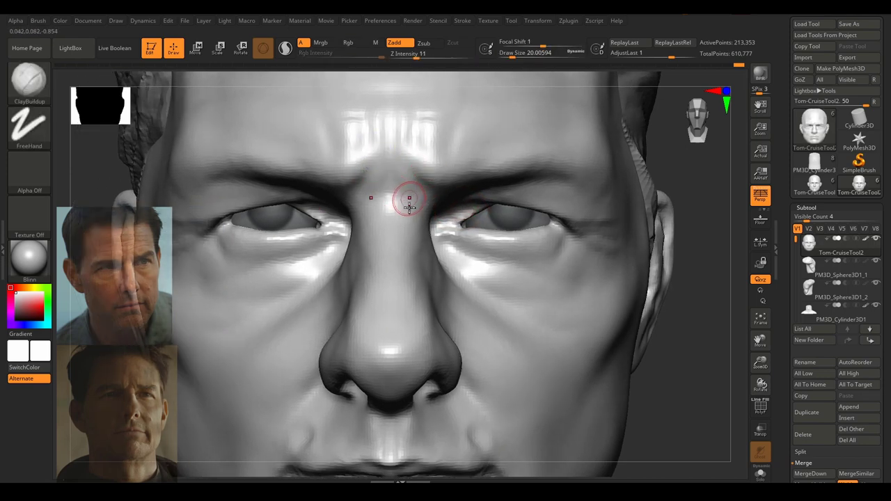
pyautogui.moveTo(412, 282); pyautogui.dragTo(712, 336, button='right')
# Set the ClayBuildup draw size to about 39 and build up the side of the nose above the nostril wing.
pyautogui.press('s')
pyautogui.moveTo(384, 291); pyautogui.dragTo(388, 292)
pyautogui.keyDown('ctrl'); pyautogui.moveTo(361, 285); pyautogui.dragTo(571, 269, button='right'); pyautogui.keyUp('ctrl')
pyautogui.keyDown('ctrl'); pyautogui.moveTo(450, 255); pyautogui.dragTo(385, 234, button='right'); pyautogui.keyUp('ctrl')
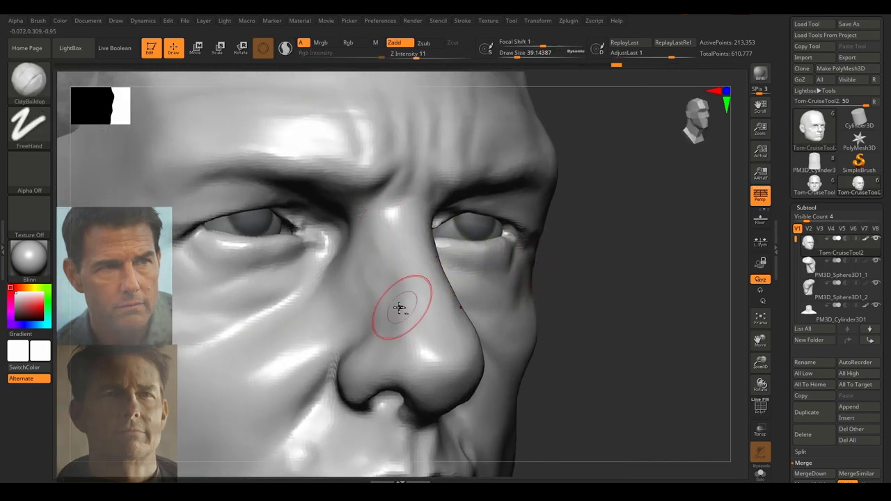
pyautogui.moveTo(401, 362)
pyautogui.mouseDown()
pyautogui.moveTo(420, 369)
pyautogui.moveTo(420, 350)
pyautogui.mouseUp()
pyautogui.keyDown('ctrl'); pyautogui.moveTo(547, 342); pyautogui.dragTo(648, 328, button='right'); pyautogui.keyUp('ctrl')
pyautogui.moveTo(647, 328); pyautogui.dragTo(515, 311, button='right')
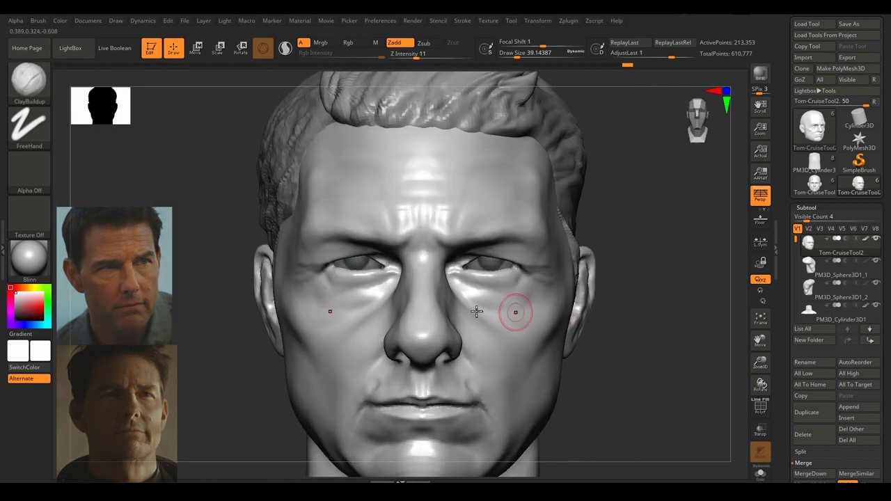
# Set the ClayBuildup draw size to about 29, raise it to about 35, and refine the nose beside the tip and nostril wing.
pyautogui.keyDown('ctrl'); pyautogui.moveTo(441, 319); pyautogui.dragTo(423, 304, button='right'); pyautogui.keyUp('ctrl')
pyautogui.press('s')
pyautogui.moveTo(422, 305); pyautogui.dragTo(418, 304)
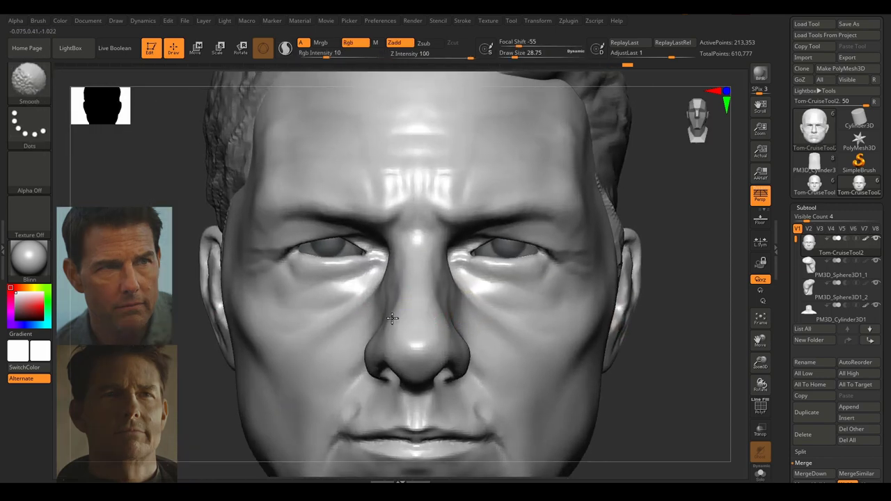
pyautogui.moveTo(494, 288)
pyautogui.keyDown('ctrl'); pyautogui.mouseDown(button='right')
pyautogui.moveTo(550, 299)
pyautogui.moveTo(475, 290)
pyautogui.moveTo(380, 296)
pyautogui.mouseUp(button='right'); pyautogui.keyUp('ctrl')
pyautogui.press('s')
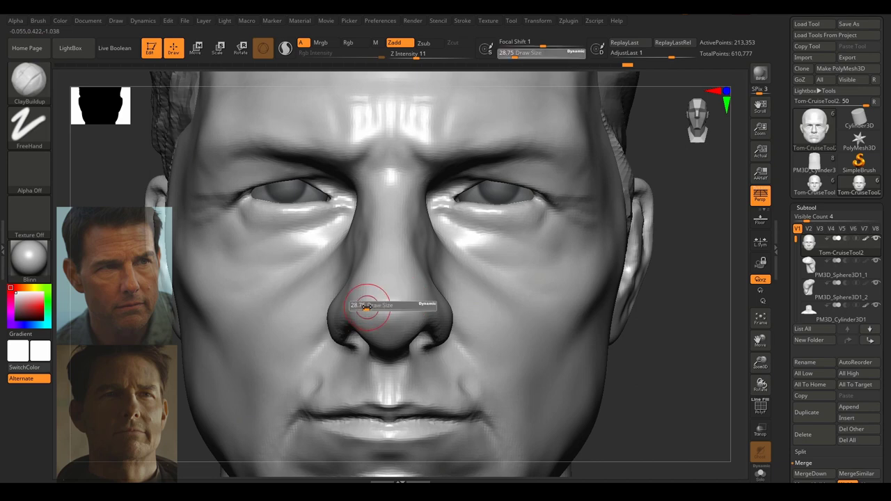
pyautogui.moveTo(367, 308); pyautogui.dragTo(370, 306)
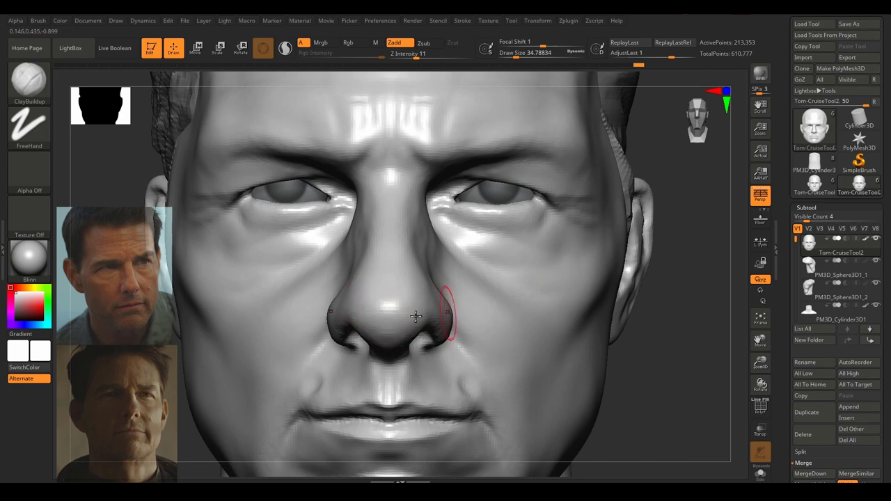
# Switch to the Flatten brush at a draw size of about 35 and flatten the side of the nose above the nostril.
pyautogui.keyDown('ctrl'); pyautogui.moveTo(459, 306); pyautogui.dragTo(562, 290, button='right'); pyautogui.keyUp('ctrl')
pyautogui.moveTo(667, 306)
pyautogui.mouseDown(button='right')
pyautogui.moveTo(649, 307)
pyautogui.moveTo(663, 321)
pyautogui.mouseUp(button='right')
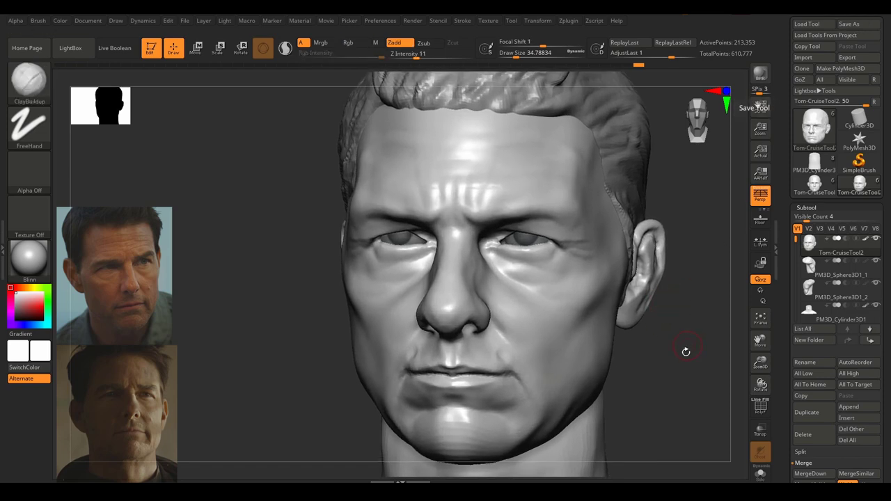
pyautogui.keyDown('shift'); pyautogui.moveTo(686, 352); pyautogui.dragTo(688, 354, button='right'); pyautogui.keyUp('shift')
pyautogui.keyDown('ctrl'); pyautogui.moveTo(617, 309); pyautogui.dragTo(614, 327, button='right'); pyautogui.keyUp('ctrl')
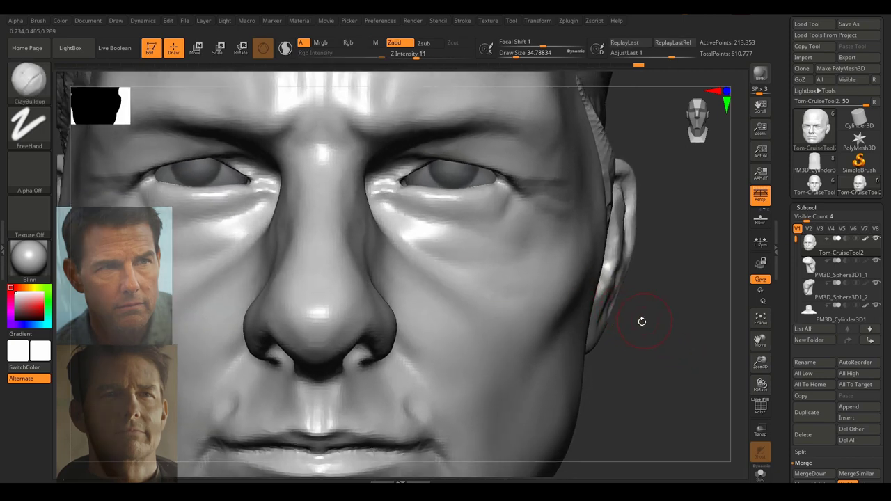
pyautogui.moveTo(642, 321); pyautogui.dragTo(376, 267)
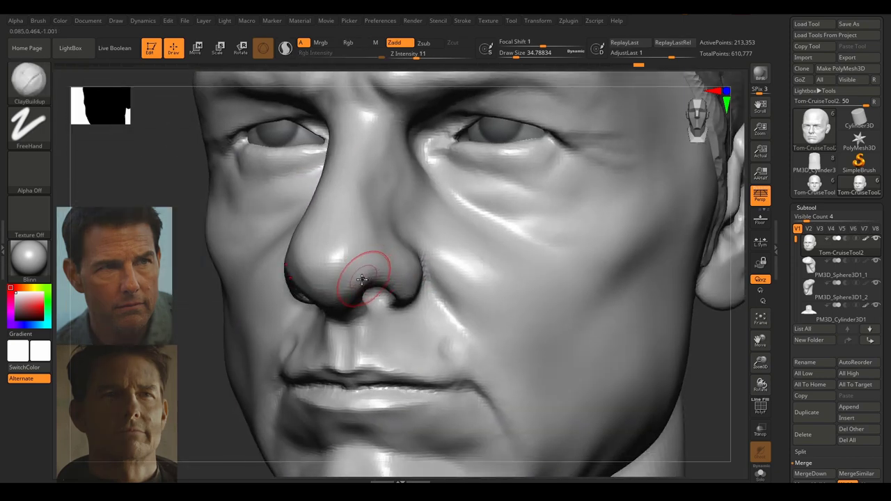
pyautogui.press('3')
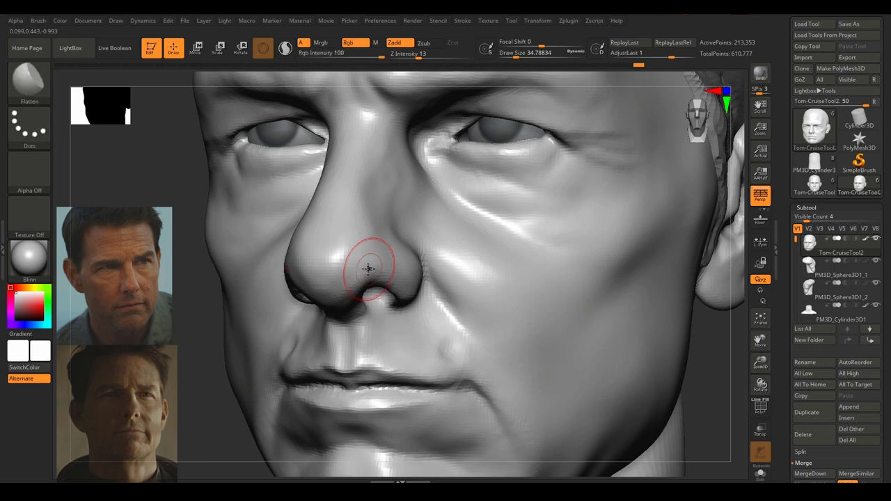
pyautogui.press('s')
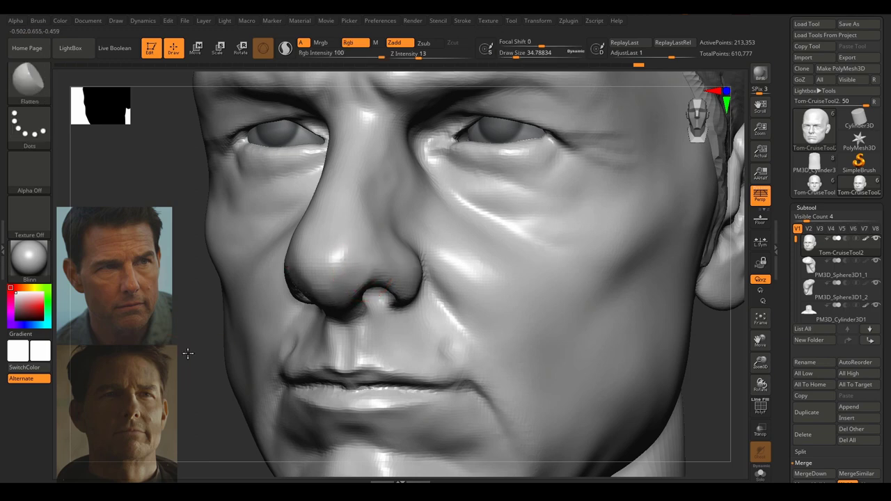
pyautogui.moveTo(188, 354); pyautogui.dragTo(296, 334)
pyautogui.moveTo(304, 271)
pyautogui.mouseDown()
pyautogui.moveTo(276, 282)
pyautogui.moveTo(275, 271)
pyautogui.mouseUp()
pyautogui.moveTo(273, 239); pyautogui.dragTo(272, 218)
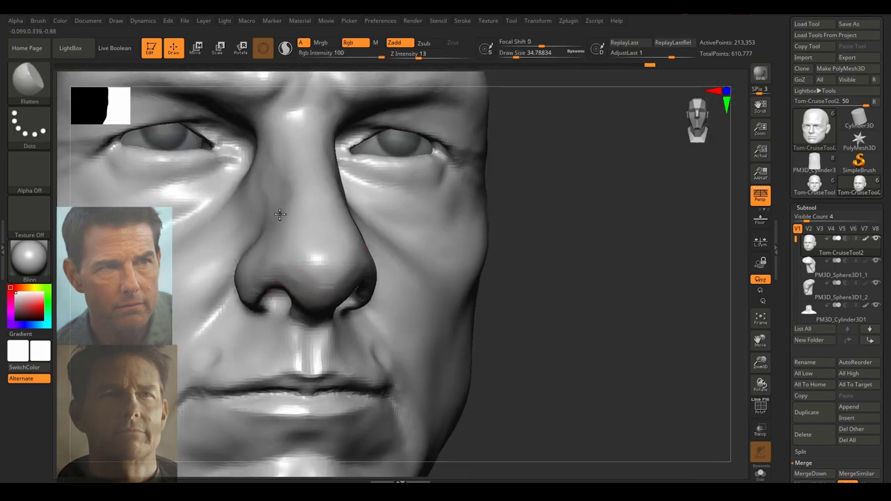
# Examine the nose and overall face from front, side and three-quarter views against the reference photos.
pyautogui.keyDown('ctrl'); pyautogui.moveTo(413, 261); pyautogui.dragTo(550, 279, button='right'); pyautogui.keyUp('ctrl')
pyautogui.keyDown('shift'); pyautogui.moveTo(550, 279); pyautogui.dragTo(584, 264); pyautogui.keyUp('shift')
pyautogui.keyDown('ctrl'); pyautogui.moveTo(573, 268); pyautogui.dragTo(615, 288, button='right'); pyautogui.keyUp('ctrl')
pyautogui.moveTo(615, 289); pyautogui.dragTo(599, 298)
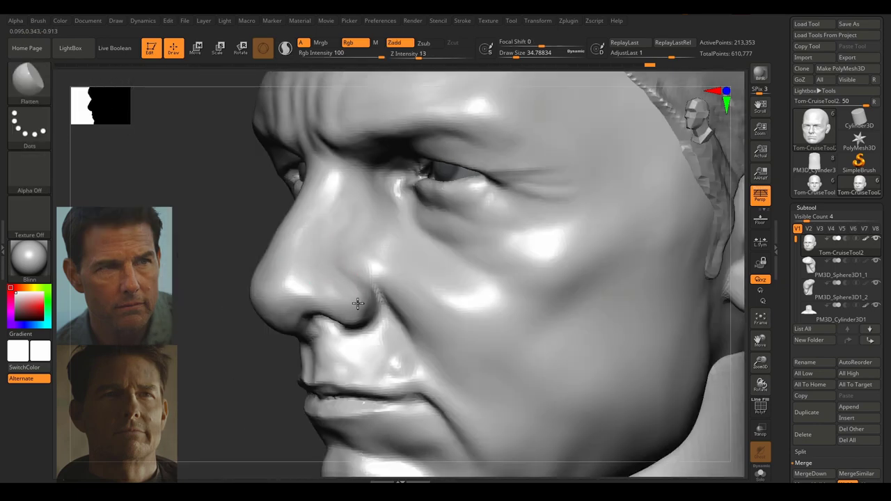
pyautogui.keyDown('ctrl'); pyautogui.moveTo(433, 321); pyautogui.dragTo(335, 318, button='right'); pyautogui.keyUp('ctrl')
pyautogui.moveTo(222, 319); pyautogui.dragTo(292, 323)
pyautogui.keyDown('ctrl'); pyautogui.moveTo(511, 342); pyautogui.dragTo(575, 318, button='right'); pyautogui.keyUp('ctrl')
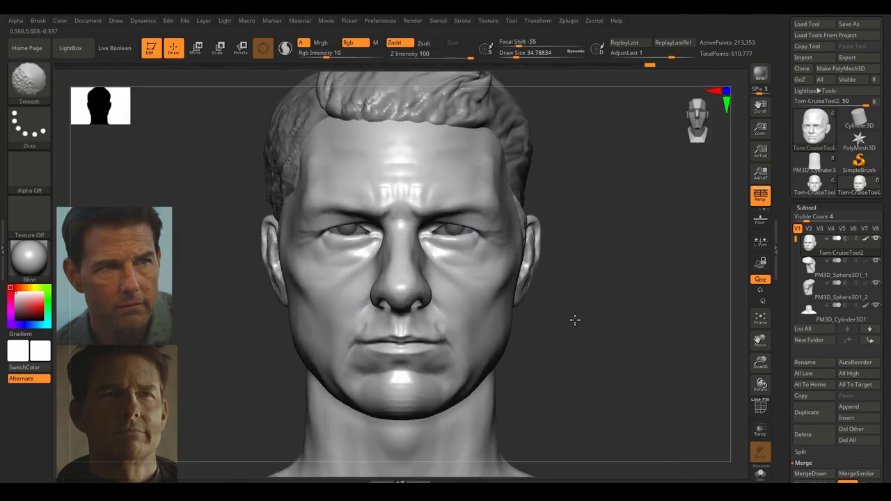
pyautogui.moveTo(576, 318); pyautogui.dragTo(627, 314)
pyautogui.keyDown('ctrl'); pyautogui.moveTo(627, 314); pyautogui.dragTo(589, 302, button='right'); pyautogui.keyUp('ctrl')
pyautogui.moveTo(590, 302); pyautogui.dragTo(641, 318)
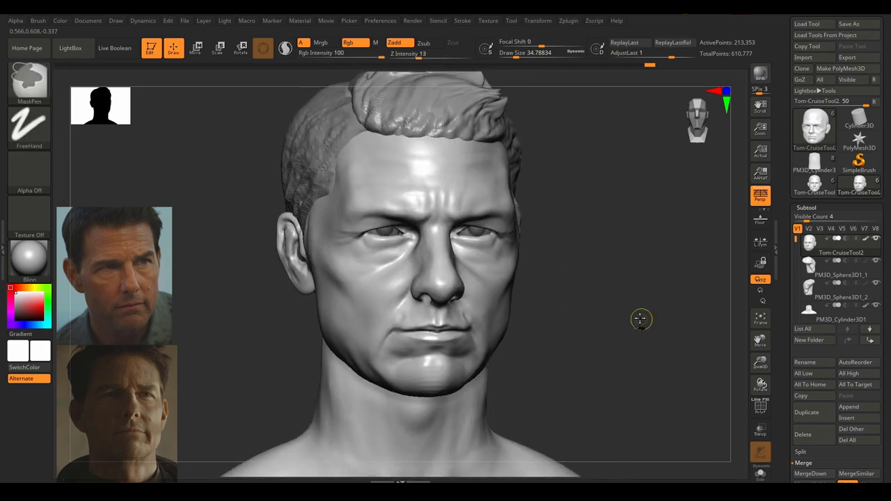
pyautogui.keyDown('ctrl'); pyautogui.moveTo(641, 319); pyautogui.dragTo(638, 314, button='right'); pyautogui.keyUp('ctrl')
pyautogui.moveTo(639, 314); pyautogui.dragTo(620, 319)
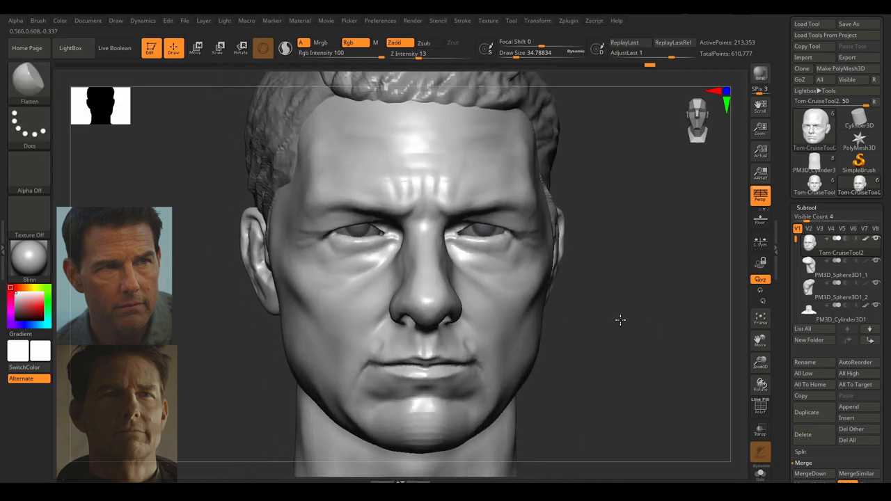
pyautogui.keyDown('ctrl'); pyautogui.moveTo(621, 319); pyautogui.dragTo(616, 325, button='right'); pyautogui.keyUp('ctrl')
pyautogui.keyDown('alt'); pyautogui.moveTo(598, 310); pyautogui.dragTo(615, 308); pyautogui.keyUp('alt')
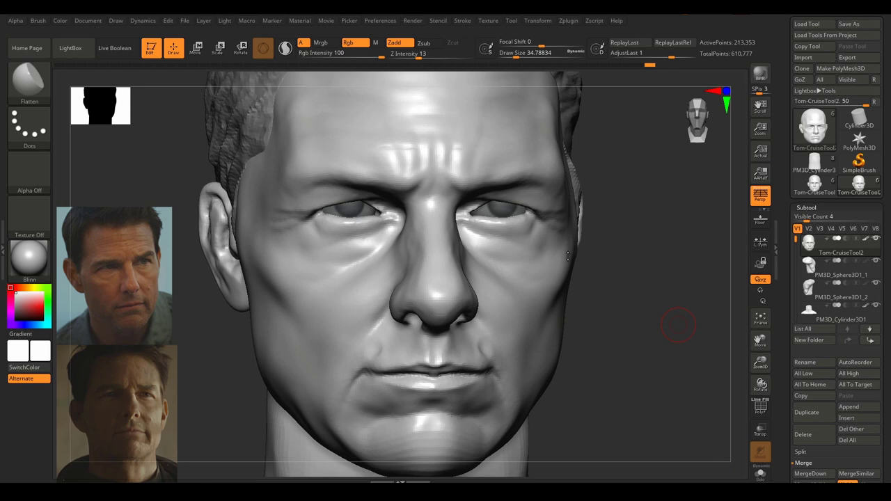
pyautogui.moveTo(664, 278); pyautogui.dragTo(675, 278)
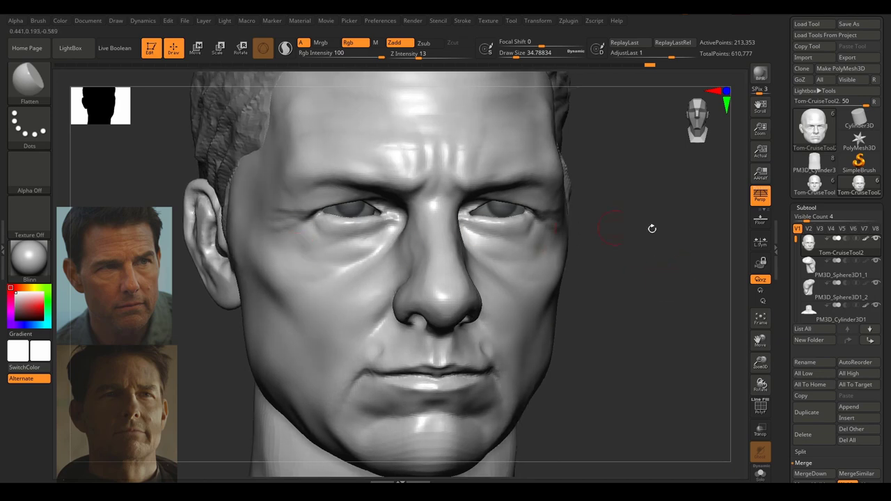
pyautogui.moveTo(667, 231); pyautogui.dragTo(654, 232)
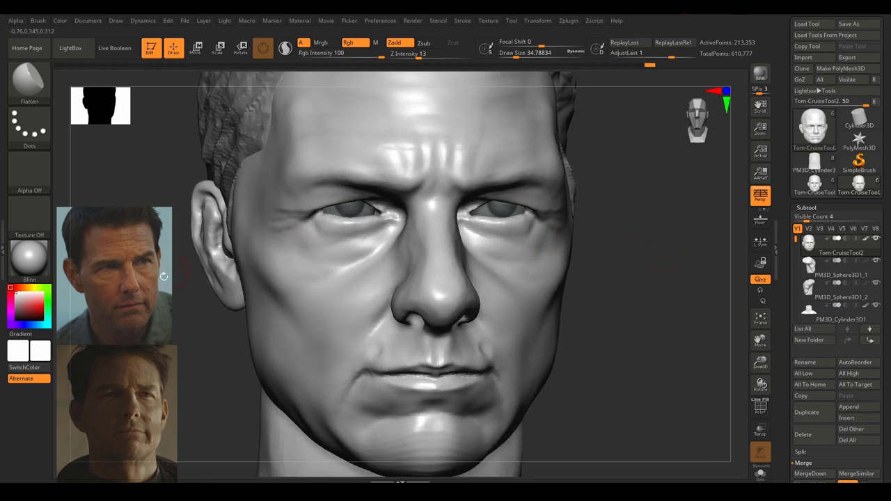
pyautogui.moveTo(164, 277); pyautogui.dragTo(172, 276)
# Switch to the Standard brush with a draw size of about 56 and shape the outer cheek below the cheekbone.
pyautogui.click(23, 81)
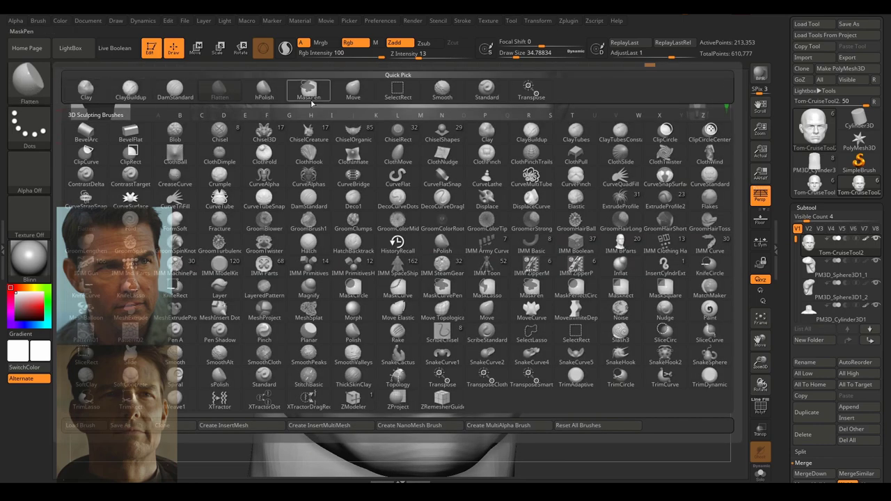
pyautogui.click(486, 91)
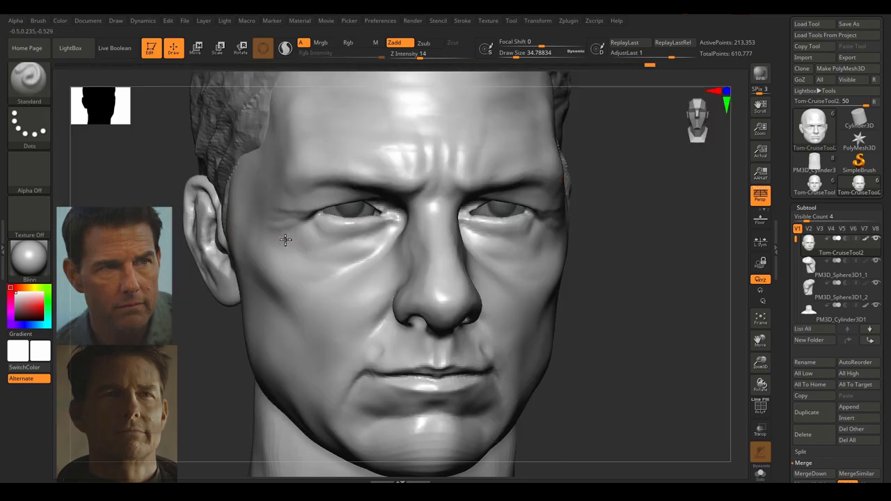
pyautogui.press('s')
pyautogui.moveTo(292, 245)
pyautogui.mouseDown()
pyautogui.moveTo(328, 255)
pyautogui.moveTo(334, 281)
pyautogui.moveTo(284, 294)
pyautogui.moveTo(291, 297)
pyautogui.mouseUp()
pyautogui.press('s')
pyautogui.press('s')
pyautogui.press('s')
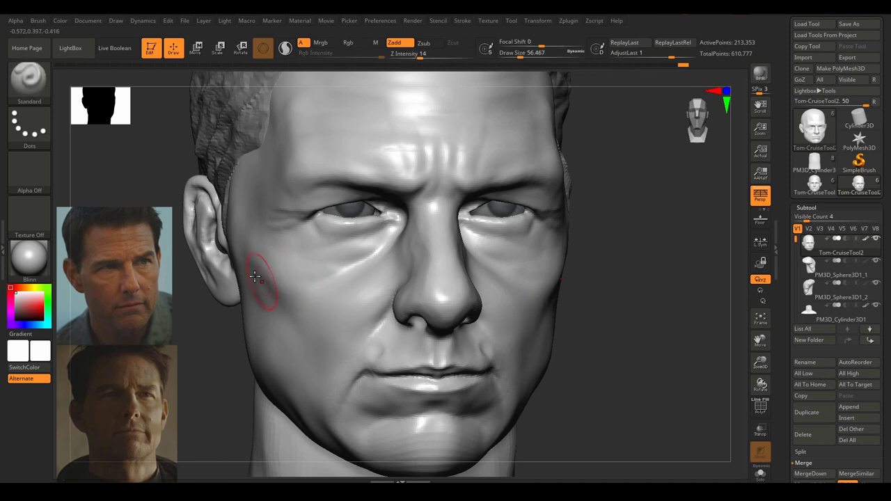
pyautogui.press('shift')
pyautogui.moveTo(603, 349)
pyautogui.keyDown('alt'); pyautogui.mouseDown()
pyautogui.moveTo(601, 302)
pyautogui.moveTo(633, 313)
pyautogui.moveTo(635, 322)
pyautogui.moveTo(616, 291)
pyautogui.mouseUp(); pyautogui.keyUp('alt')
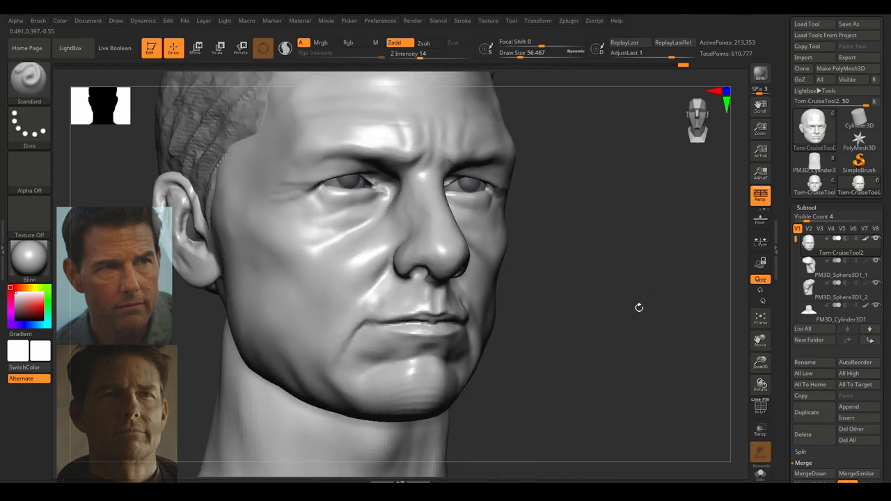
pyautogui.press('shift')
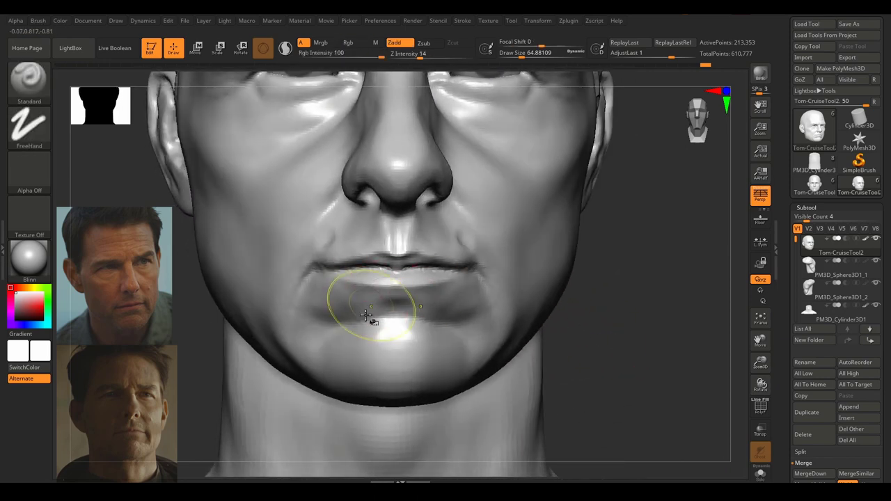
# Set the ClayBuildup draw size to about 31, build up the area below the mouth corners beside the chin, and smooth it.
pyautogui.press('s')
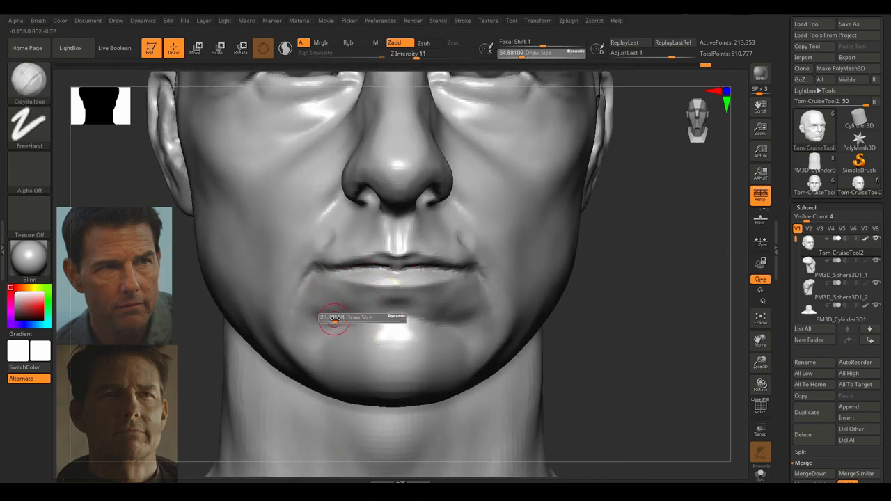
pyautogui.moveTo(335, 319); pyautogui.dragTo(337, 318)
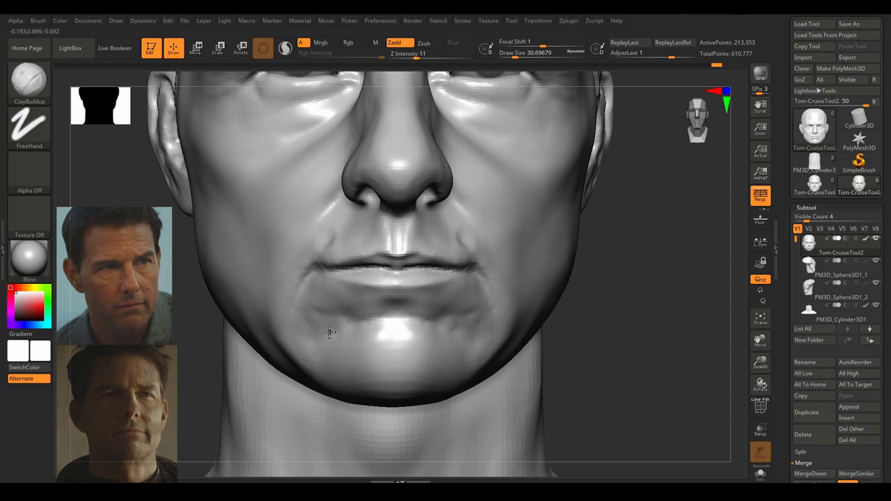
pyautogui.press('shift')
pyautogui.keyDown('shift'); pyautogui.moveTo(325, 322); pyautogui.dragTo(365, 384); pyautogui.keyUp('shift')
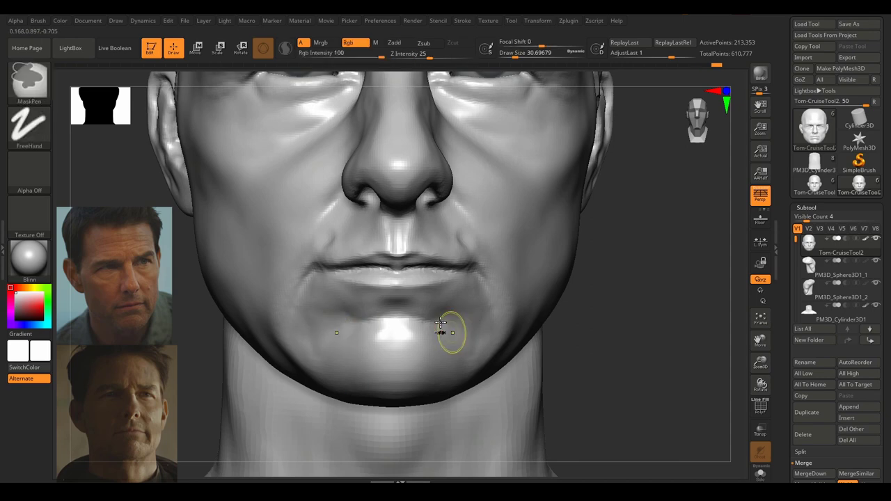
# Examine the chin, jaw and forehead from both three-quarter sides, near and far, against the reference photos.
pyautogui.keyDown('ctrl'); pyautogui.moveTo(446, 331); pyautogui.dragTo(490, 317, button='right'); pyautogui.keyUp('ctrl')
pyautogui.moveTo(522, 315)
pyautogui.mouseDown()
pyautogui.moveTo(607, 300)
pyautogui.moveTo(567, 311)
pyautogui.mouseUp()
pyautogui.keyDown('ctrl'); pyautogui.moveTo(567, 311); pyautogui.dragTo(503, 286, button='right'); pyautogui.keyUp('ctrl')
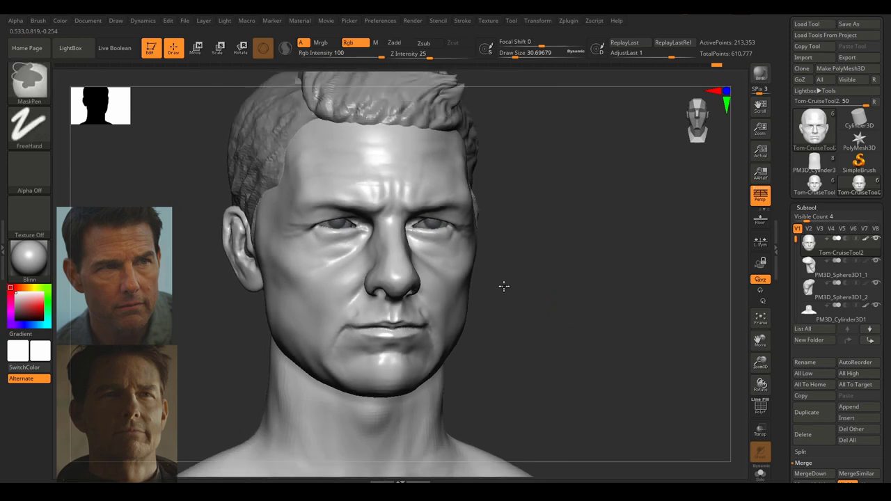
pyautogui.keyDown('alt'); pyautogui.moveTo(504, 286); pyautogui.dragTo(546, 291); pyautogui.keyUp('alt')
pyautogui.moveTo(580, 328); pyautogui.dragTo(567, 328)
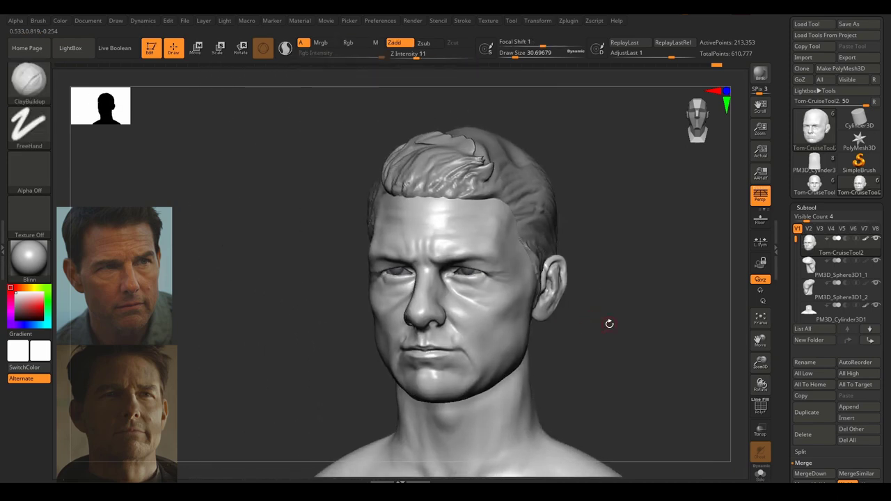
pyautogui.moveTo(603, 315); pyautogui.dragTo(575, 328)
pyautogui.keyDown('ctrl'); pyautogui.moveTo(575, 328); pyautogui.dragTo(585, 321, button='right'); pyautogui.keyUp('ctrl')
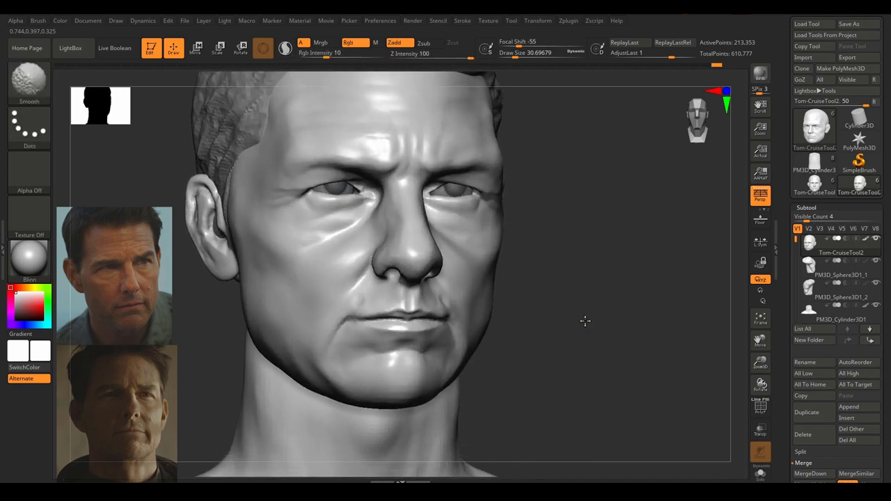
pyautogui.moveTo(586, 321); pyautogui.dragTo(589, 320)
pyautogui.keyDown('ctrl'); pyautogui.moveTo(590, 320); pyautogui.dragTo(555, 286, button='right'); pyautogui.keyUp('ctrl')
pyautogui.keyDown('alt'); pyautogui.moveTo(555, 286); pyautogui.dragTo(563, 289); pyautogui.keyUp('alt')
pyautogui.moveTo(563, 290)
pyautogui.keyDown('ctrl'); pyautogui.mouseDown(button='right')
pyautogui.moveTo(589, 319)
pyautogui.moveTo(557, 286)
pyautogui.mouseUp(button='right'); pyautogui.keyUp('ctrl')
pyautogui.keyDown('alt'); pyautogui.moveTo(557, 286); pyautogui.dragTo(547, 358); pyautogui.keyUp('alt')
pyautogui.keyDown('ctrl'); pyautogui.moveTo(547, 358); pyautogui.dragTo(575, 364, button='right'); pyautogui.keyUp('ctrl')
pyautogui.keyDown('alt'); pyautogui.moveTo(575, 364); pyautogui.dragTo(547, 363); pyautogui.keyUp('alt')
pyautogui.moveTo(619, 241); pyautogui.dragTo(592, 242)
# Adjust the ClayBuildup draw size to about 51 and build up the side of the face in front of the ear.
pyautogui.press('s')
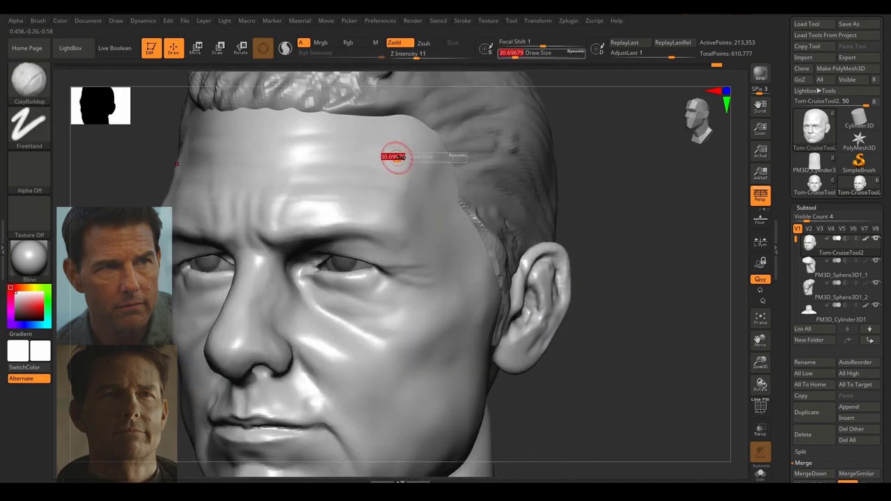
pyautogui.moveTo(398, 158); pyautogui.dragTo(434, 172)
pyautogui.keyDown('ctrl'); pyautogui.moveTo(585, 248); pyautogui.dragTo(571, 221, button='right'); pyautogui.keyUp('ctrl')
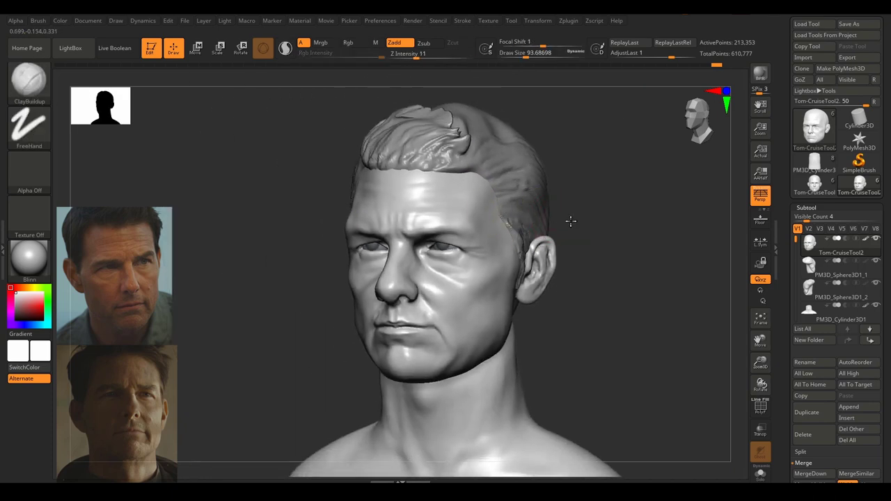
pyautogui.moveTo(571, 220); pyautogui.dragTo(594, 216)
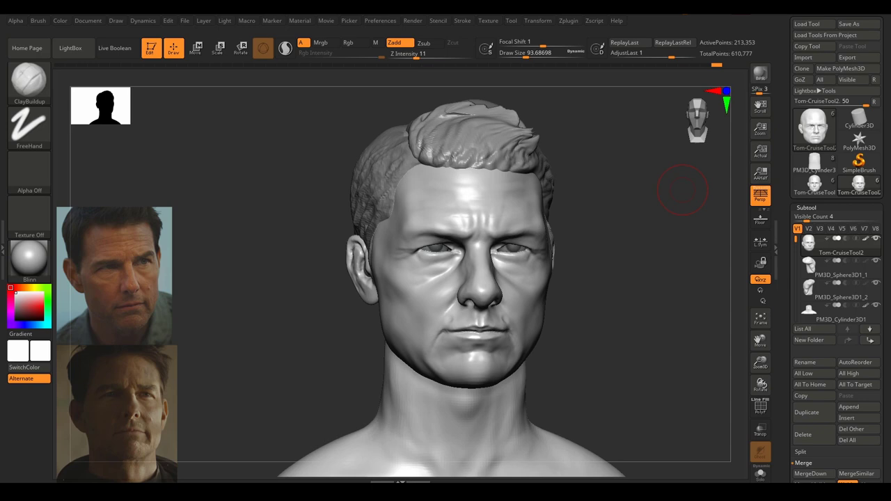
pyautogui.moveTo(637, 284); pyautogui.dragTo(649, 288)
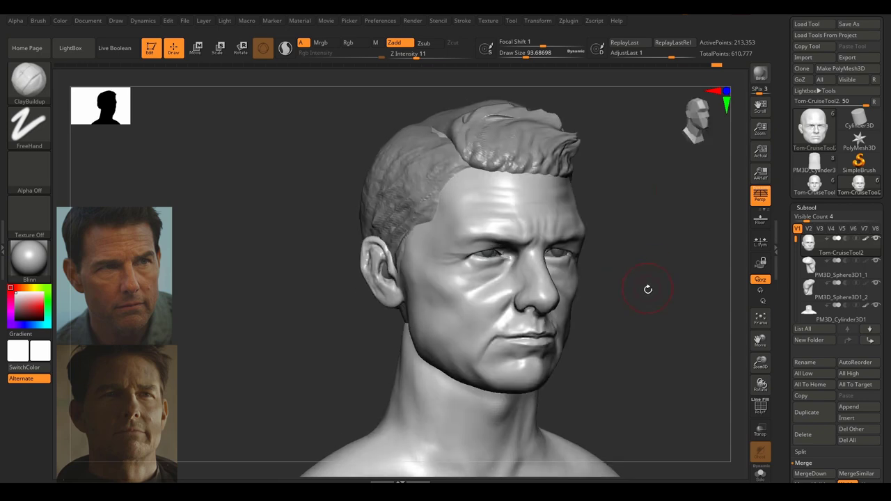
pyautogui.keyDown('ctrl'); pyautogui.moveTo(640, 261); pyautogui.dragTo(650, 278, button='right'); pyautogui.keyUp('ctrl')
pyautogui.keyDown('alt'); pyautogui.moveTo(651, 278); pyautogui.dragTo(646, 260); pyautogui.keyUp('alt')
pyautogui.keyDown('ctrl'); pyautogui.moveTo(645, 260); pyautogui.dragTo(665, 288, button='right'); pyautogui.keyUp('ctrl')
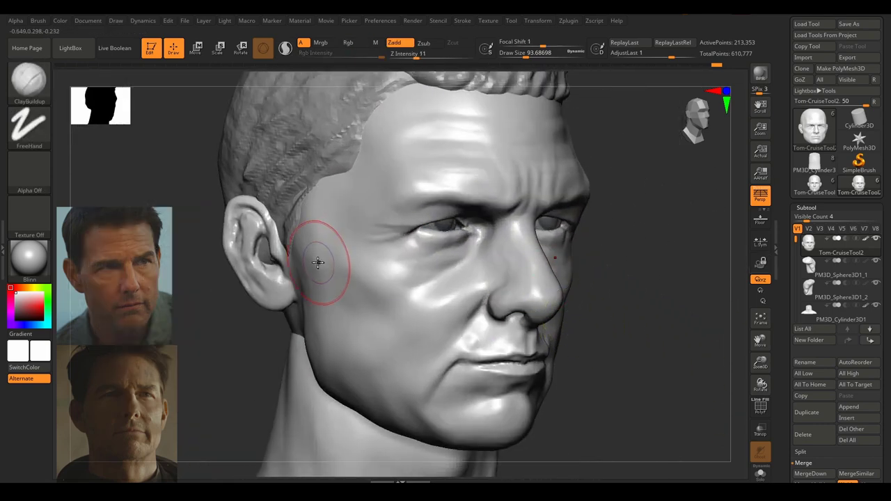
pyautogui.press('[')
pyautogui.press('[')
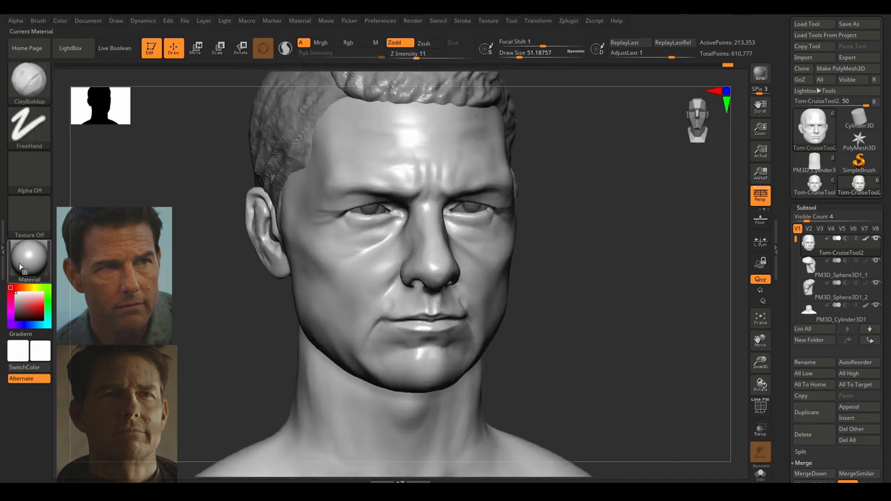
# Change the head's display material from Blinn to StartupMaterial and check the face under the new shading.
pyautogui.click(29, 258)
pyautogui.click(85, 204)
pyautogui.moveTo(635, 304); pyautogui.dragTo(613, 322)
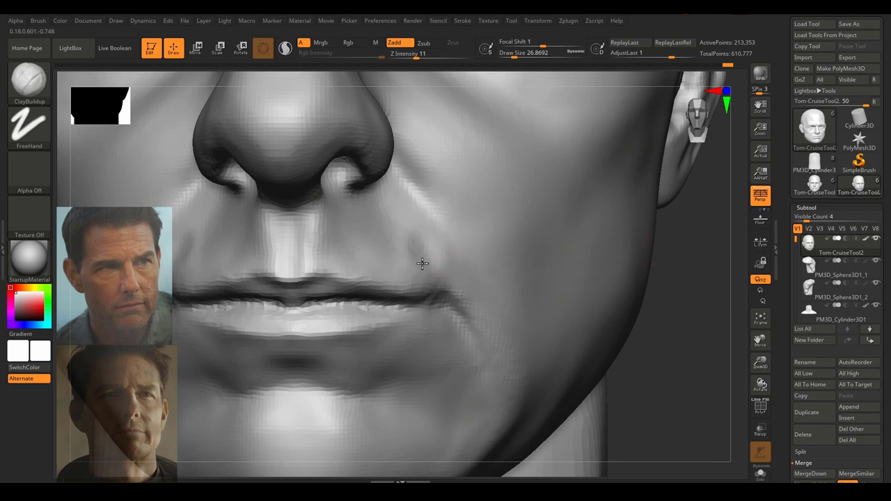
# Smooth the fold beside the mouth corner, set the ClayBuildup draw size to about 18, and build up the adjoining cheek.
pyautogui.keyDown('shift'); pyautogui.moveTo(429, 236); pyautogui.dragTo(475, 296); pyautogui.keyUp('shift')
pyautogui.press('s')
pyautogui.moveTo(446, 251); pyautogui.dragTo(485, 316)
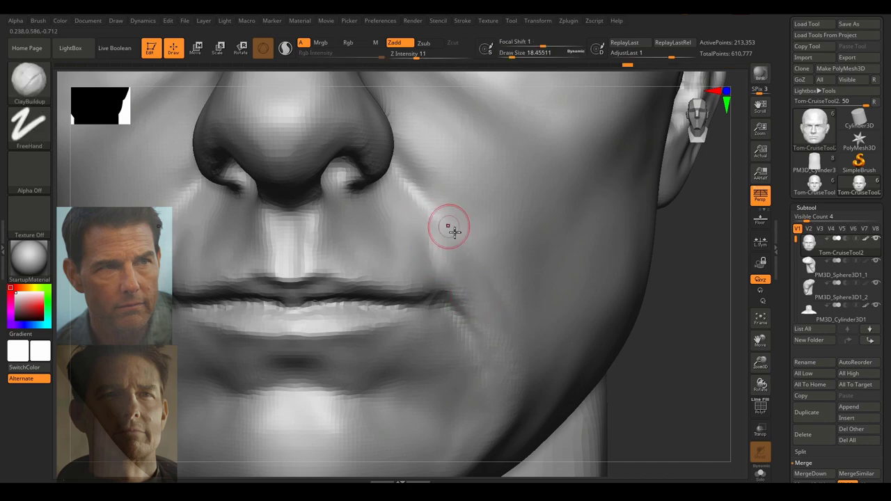
# Build up the cheek beside the nasolabial fold with ClayBuildup and smooth the area beside the mouth corner.
pyautogui.moveTo(451, 229); pyautogui.dragTo(485, 300)
pyautogui.moveTo(453, 249); pyautogui.dragTo(467, 270)
pyautogui.keyDown('shift'); pyautogui.moveTo(480, 304); pyautogui.dragTo(501, 310); pyautogui.keyUp('shift')
pyautogui.moveTo(503, 313)
pyautogui.keyDown('ctrl'); pyautogui.mouseDown(button='right')
pyautogui.moveTo(536, 285)
pyautogui.moveTo(663, 295)
pyautogui.moveTo(668, 307)
pyautogui.mouseUp(button='right'); pyautogui.keyUp('ctrl')
pyautogui.moveTo(668, 307)
pyautogui.keyDown('ctrl'); pyautogui.mouseDown(button='right')
pyautogui.moveTo(620, 288)
pyautogui.moveTo(631, 307)
pyautogui.moveTo(625, 292)
pyautogui.moveTo(593, 298)
pyautogui.moveTo(565, 353)
pyautogui.moveTo(566, 299)
pyautogui.mouseUp(button='right'); pyautogui.keyUp('ctrl')
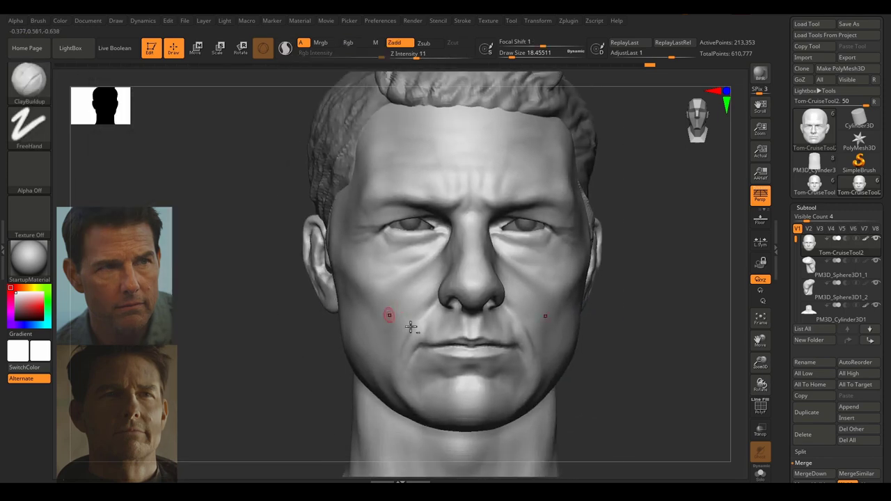
# Set the ClayBuildup draw size to about 22 and add volume to the fold above the mouth corner.
pyautogui.keyDown('ctrl'); pyautogui.moveTo(400, 310); pyautogui.dragTo(409, 353, button='right'); pyautogui.keyUp('ctrl')
pyautogui.press('s')
pyautogui.moveTo(425, 336); pyautogui.dragTo(426, 336)
pyautogui.moveTo(428, 319)
pyautogui.mouseDown()
pyautogui.moveTo(413, 365)
pyautogui.moveTo(428, 314)
pyautogui.mouseUp()
# Examine the whole head from the front and slightly below, plus the eye up close, against the enlarged reference photo.
pyautogui.keyDown('ctrl'); pyautogui.moveTo(543, 327); pyautogui.dragTo(519, 288, button='right'); pyautogui.keyUp('ctrl')
pyautogui.keyDown('alt'); pyautogui.moveTo(519, 287); pyautogui.dragTo(475, 293, button='right'); pyautogui.keyUp('alt')
pyautogui.moveTo(588, 288); pyautogui.dragTo(572, 271, button='right')
pyautogui.moveTo(589, 298); pyautogui.dragTo(609, 312, button='right')
pyautogui.moveTo(832, 290)
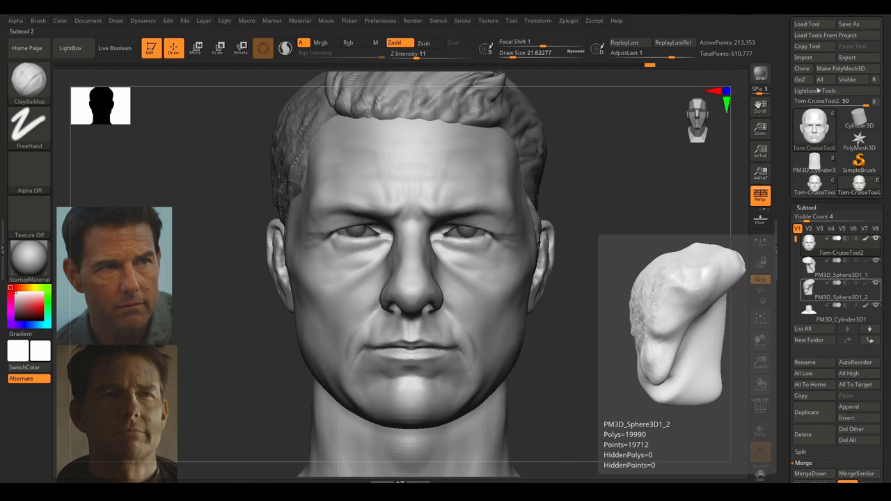
pyautogui.moveTo(577, 340); pyautogui.dragTo(601, 370, button='right')
pyautogui.keyDown('alt'); pyautogui.moveTo(601, 370); pyautogui.dragTo(542, 383, button='right'); pyautogui.keyUp('alt')
pyautogui.keyDown('ctrl'); pyautogui.moveTo(491, 249); pyautogui.dragTo(647, 326, button='right'); pyautogui.keyUp('ctrl')
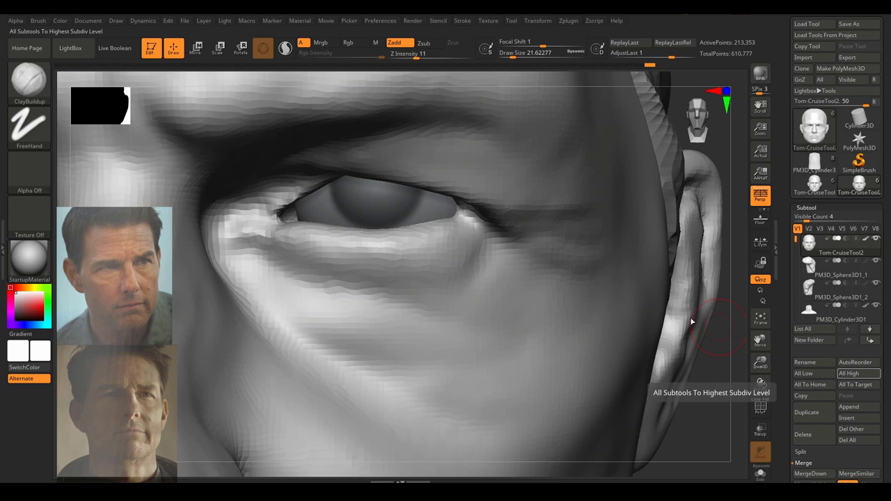
pyautogui.moveTo(704, 394)
pyautogui.mouseDown(button='right')
pyautogui.moveTo(700, 381)
pyautogui.moveTo(454, 223)
pyautogui.mouseUp(button='right')
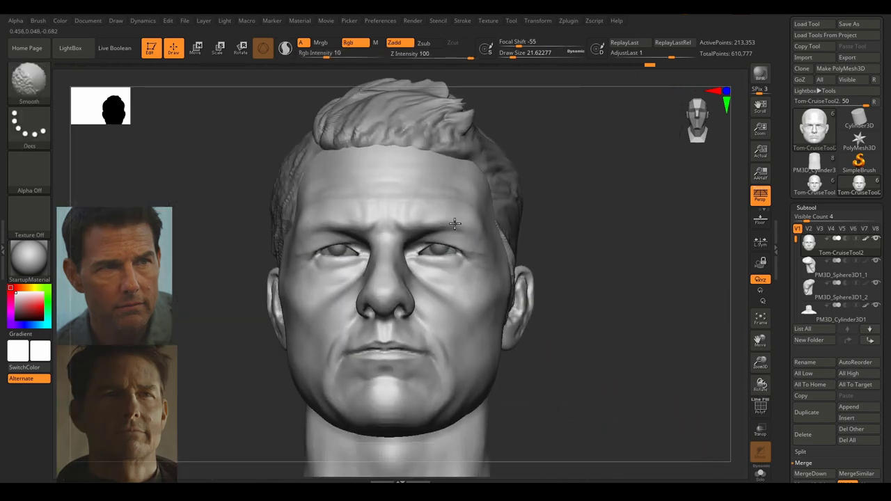
pyautogui.moveTo(598, 280)
pyautogui.mouseDown(button='right')
pyautogui.moveTo(567, 260)
pyautogui.moveTo(591, 271)
pyautogui.mouseUp(button='right')
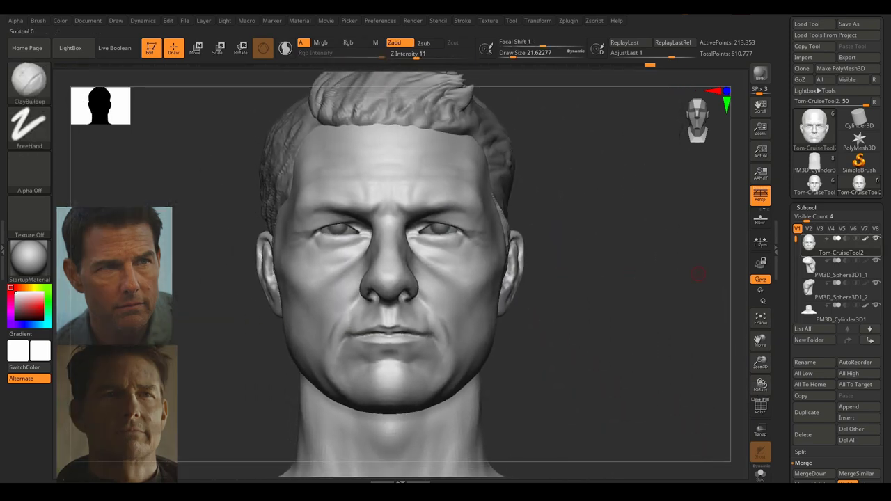
pyautogui.moveTo(784, 482); pyautogui.dragTo(512, 259, button='right')
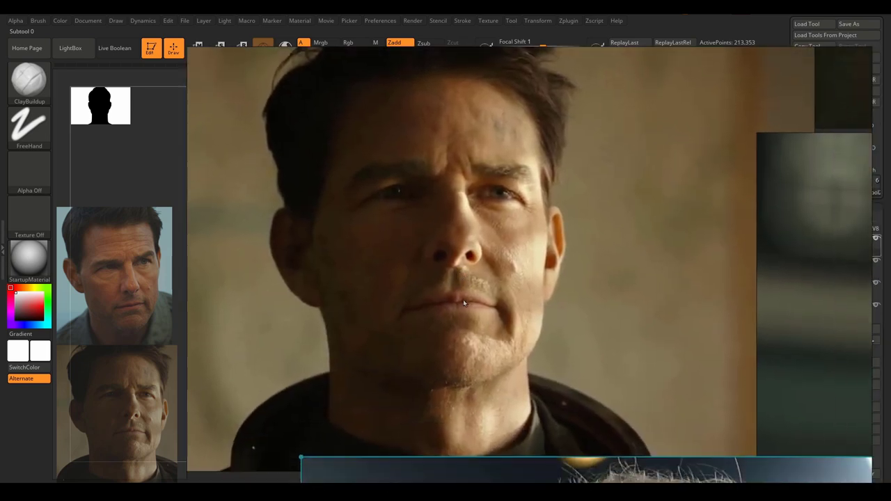
pyautogui.moveTo(463, 301); pyautogui.dragTo(890, 304, button='right')
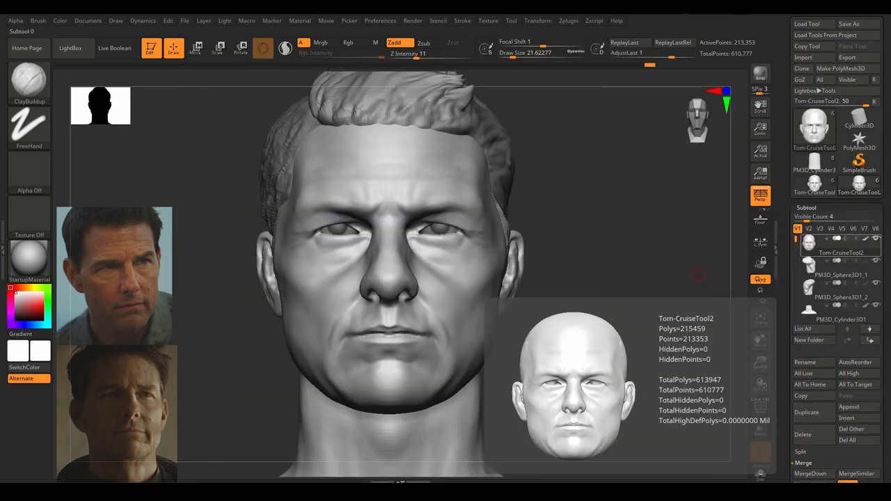
# Switch to the Move brush with a draw size of about 217 and reshape the side of the jaw.
pyautogui.moveTo(578, 228)
pyautogui.mouseDown()
pyautogui.moveTo(617, 236)
pyautogui.moveTo(569, 265)
pyautogui.moveTo(571, 280)
pyautogui.moveTo(617, 274)
pyautogui.moveTo(623, 297)
pyautogui.moveTo(604, 297)
pyautogui.moveTo(597, 284)
pyautogui.moveTo(615, 287)
pyautogui.moveTo(611, 272)
pyautogui.mouseUp()
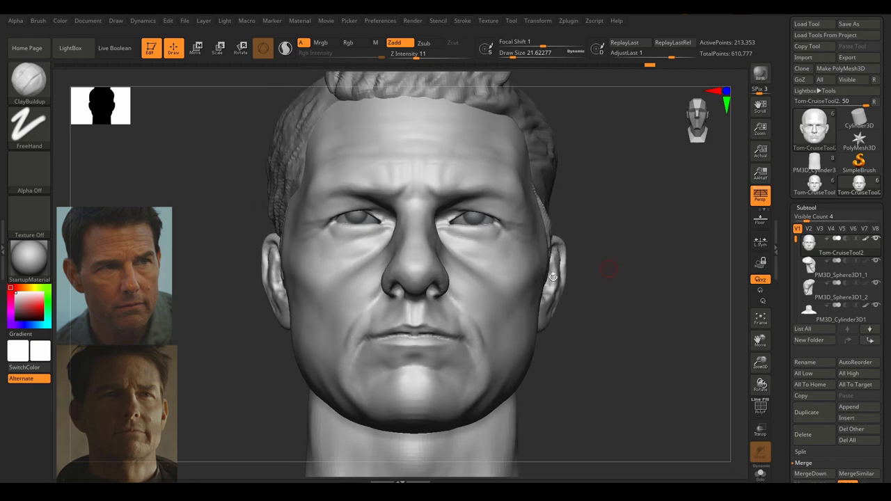
pyautogui.press('b')
pyautogui.press('m')
pyautogui.press('v')
pyautogui.press('f')
pyautogui.keyDown('ctrl'); pyautogui.moveTo(462, 223); pyautogui.dragTo(587, 299, button='right'); pyautogui.keyUp('ctrl')
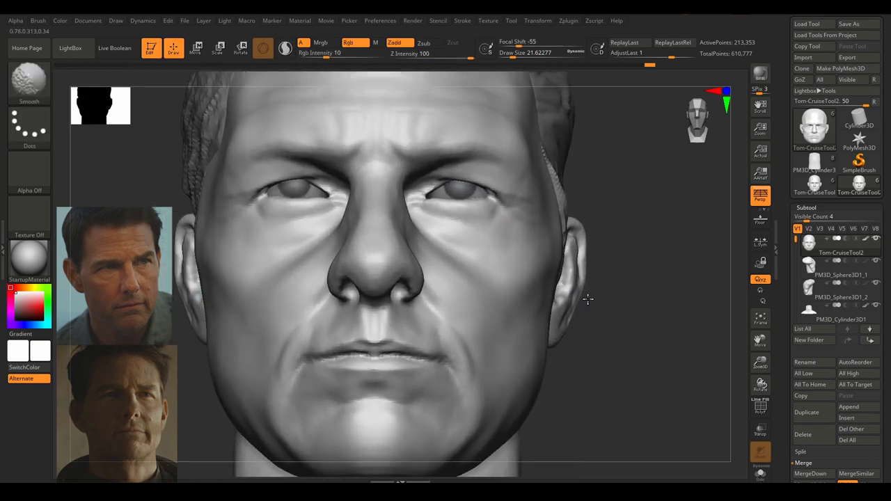
pyautogui.moveTo(587, 299); pyautogui.dragTo(646, 299)
pyautogui.keyDown('ctrl'); pyautogui.moveTo(621, 300); pyautogui.dragTo(566, 280, button='right'); pyautogui.keyUp('ctrl')
pyautogui.moveTo(627, 298)
pyautogui.mouseDown()
pyautogui.moveTo(587, 295)
pyautogui.moveTo(606, 302)
pyautogui.mouseUp()
pyautogui.press('s')
pyautogui.press('s')
pyautogui.moveTo(543, 322); pyautogui.dragTo(537, 332)
# Enlarge the Move brush's draw size to about 251 and adjust the side of the head around the ear.
pyautogui.press('s')
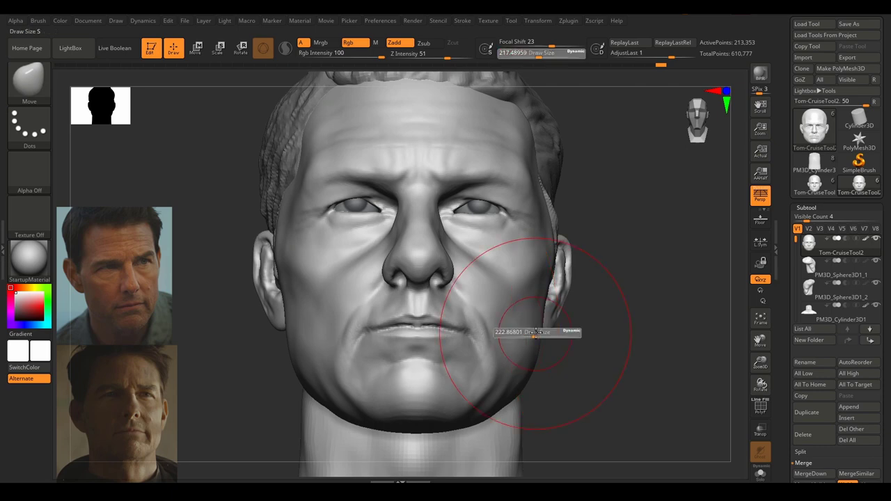
pyautogui.press('s')
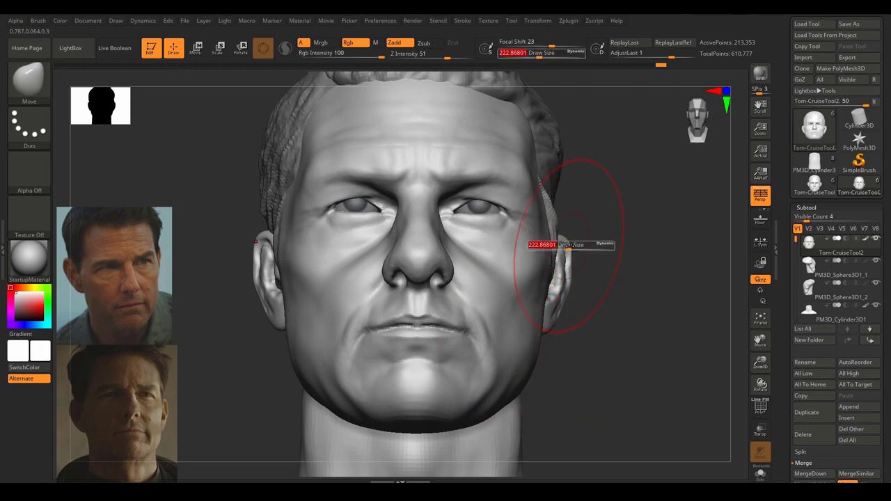
pyautogui.moveTo(565, 244); pyautogui.dragTo(568, 244)
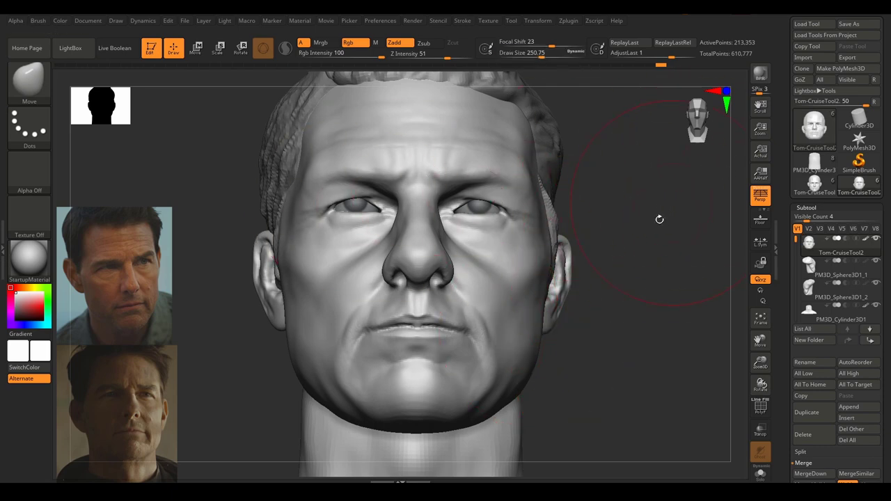
pyautogui.moveTo(660, 221); pyautogui.dragTo(665, 227)
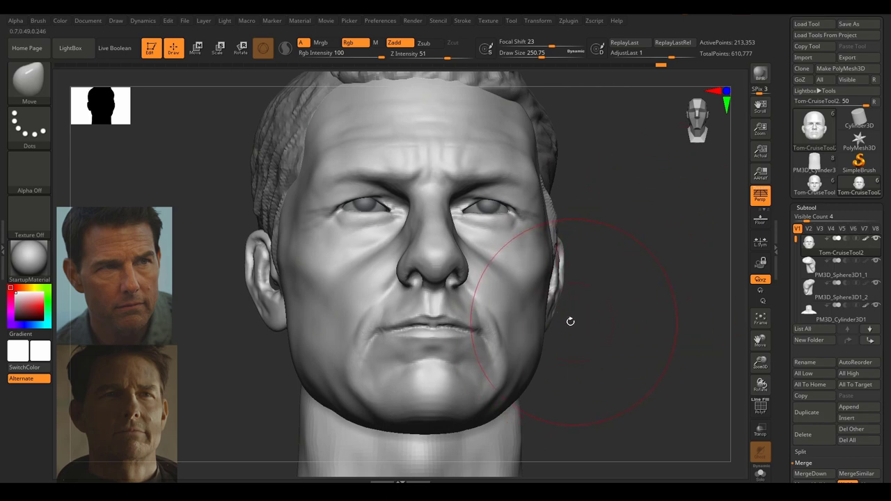
# Switch to ClayBuildup with a draw size of about 39, then build up and smooth the fold beside the mouth corner.
pyautogui.press('b')
pyautogui.press('c')
pyautogui.press('b')
pyautogui.press('s')
pyautogui.moveTo(512, 330); pyautogui.dragTo(491, 330)
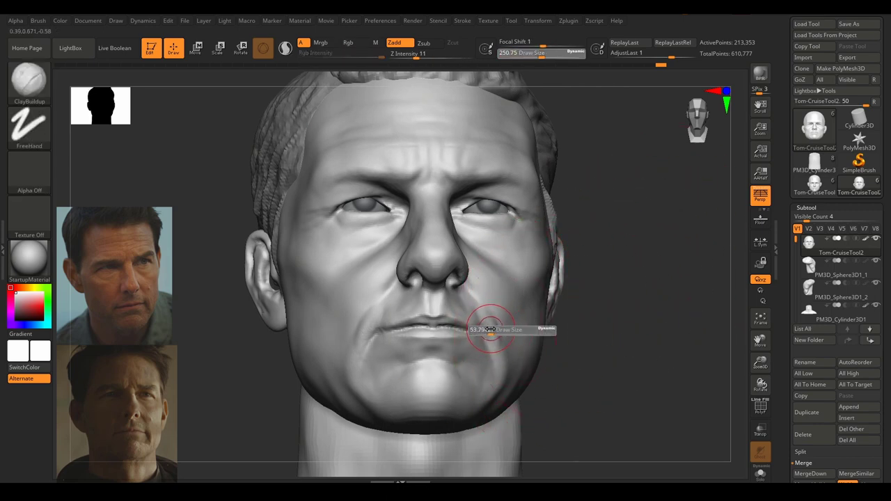
pyautogui.press('s')
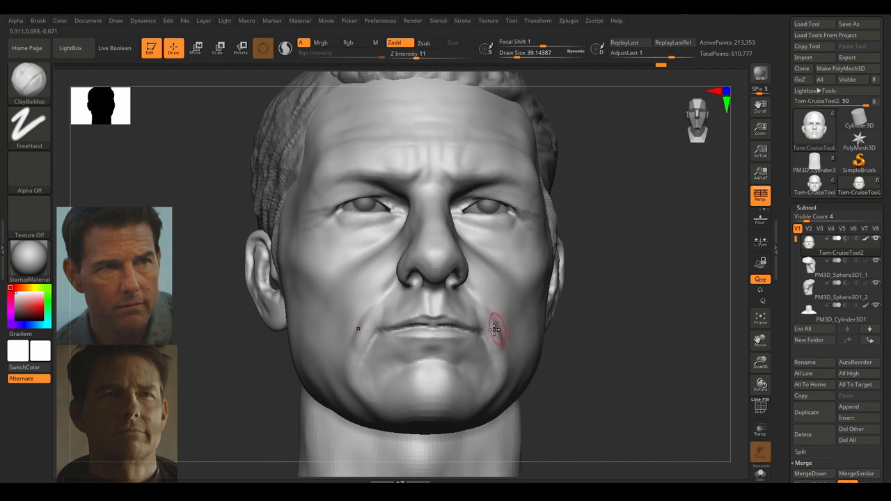
pyautogui.keyDown('shift'); pyautogui.moveTo(504, 340); pyautogui.dragTo(499, 315); pyautogui.keyUp('shift')
# Build up the cheek fold from a three-quarter view with ClayBuildup at about size 31 and update the head's DynaMesh.
pyautogui.moveTo(640, 295)
pyautogui.mouseDown(button='right')
pyautogui.moveTo(653, 303)
pyautogui.moveTo(602, 310)
pyautogui.moveTo(643, 311)
pyautogui.moveTo(619, 322)
pyautogui.moveTo(648, 317)
pyautogui.mouseUp(button='right')
pyautogui.keyDown('ctrl'); pyautogui.moveTo(533, 330); pyautogui.dragTo(517, 354, button='right'); pyautogui.keyUp('ctrl')
pyautogui.press('s')
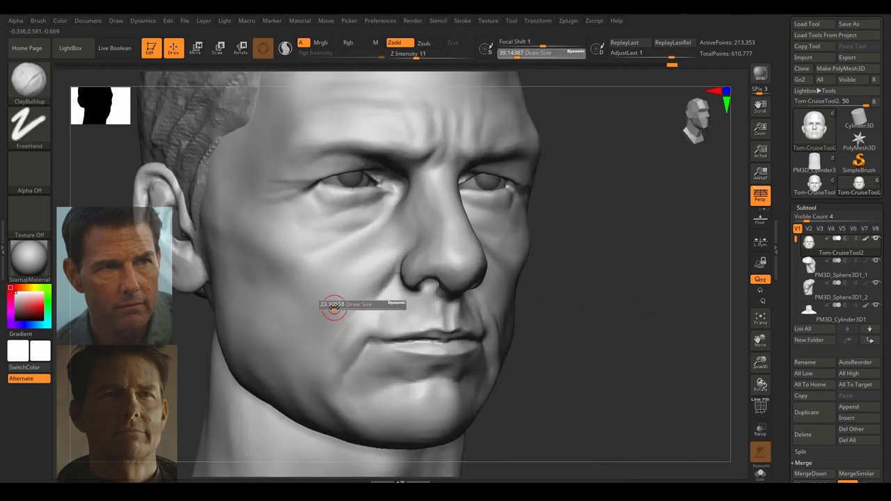
pyautogui.press('s')
pyautogui.moveTo(371, 296); pyautogui.dragTo(398, 343)
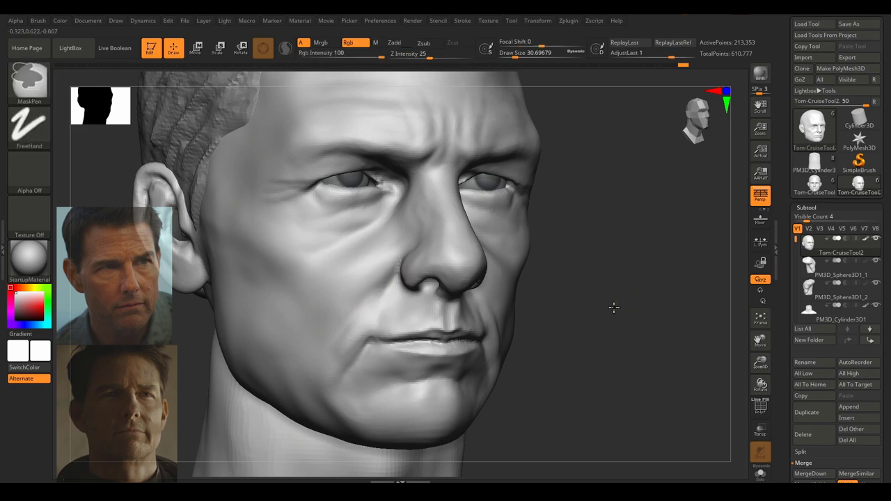
pyautogui.keyDown('ctrl'); pyautogui.moveTo(619, 335); pyautogui.dragTo(589, 336, button='right'); pyautogui.keyUp('ctrl')
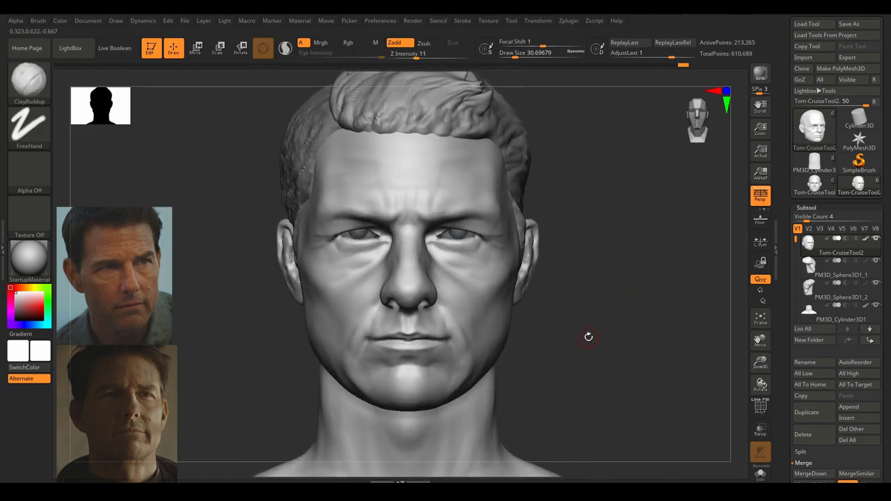
# Polish the lower eyelid with the hPolish brush, using draw sizes of about 17 and 23.
pyautogui.moveTo(840, 290)
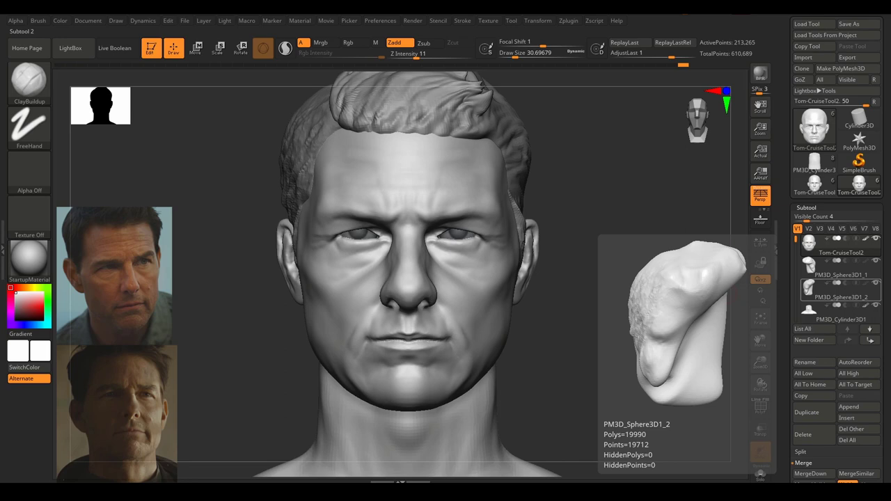
pyautogui.moveTo(840, 268)
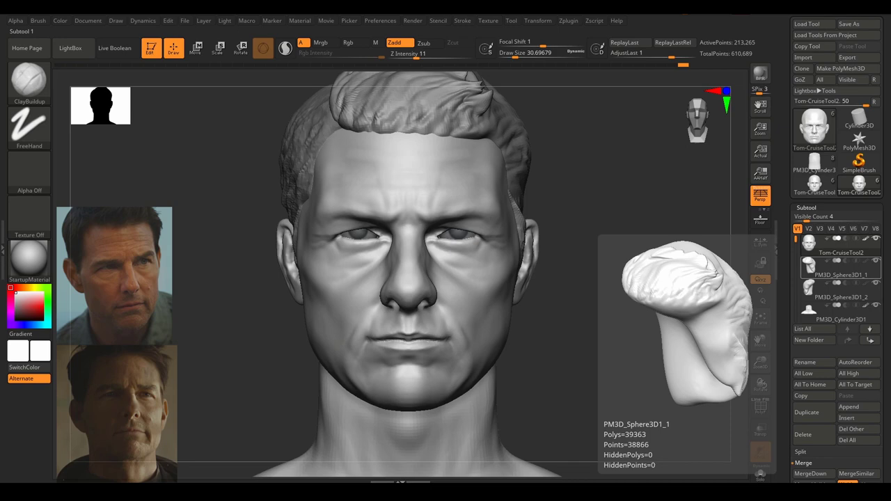
pyautogui.moveTo(583, 211); pyautogui.dragTo(584, 210, button='right')
pyautogui.moveTo(603, 287)
pyautogui.mouseDown(button='right')
pyautogui.moveTo(583, 295)
pyautogui.moveTo(593, 324)
pyautogui.moveTo(619, 273)
pyautogui.moveTo(637, 293)
pyautogui.moveTo(572, 315)
pyautogui.moveTo(368, 259)
pyautogui.moveTo(404, 263)
pyautogui.mouseUp(button='right')
pyautogui.click(48, 93)
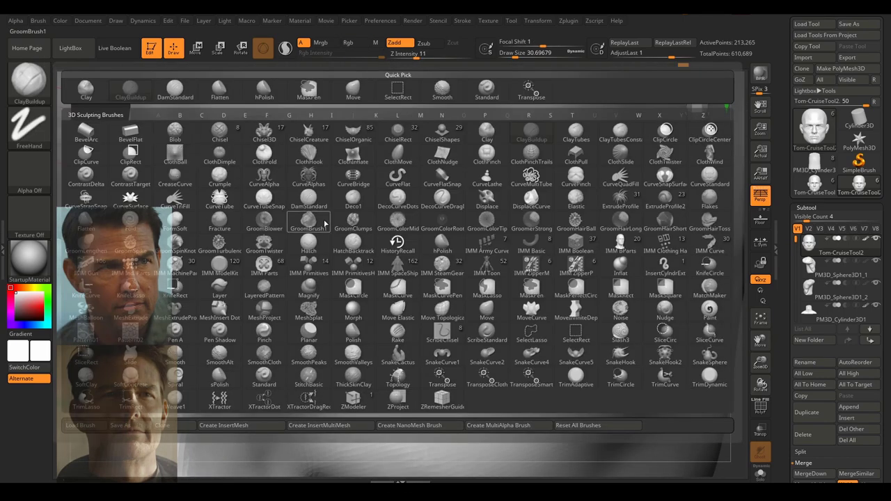
pyautogui.click(259, 96)
pyautogui.press('s')
pyautogui.moveTo(416, 267); pyautogui.dragTo(401, 264)
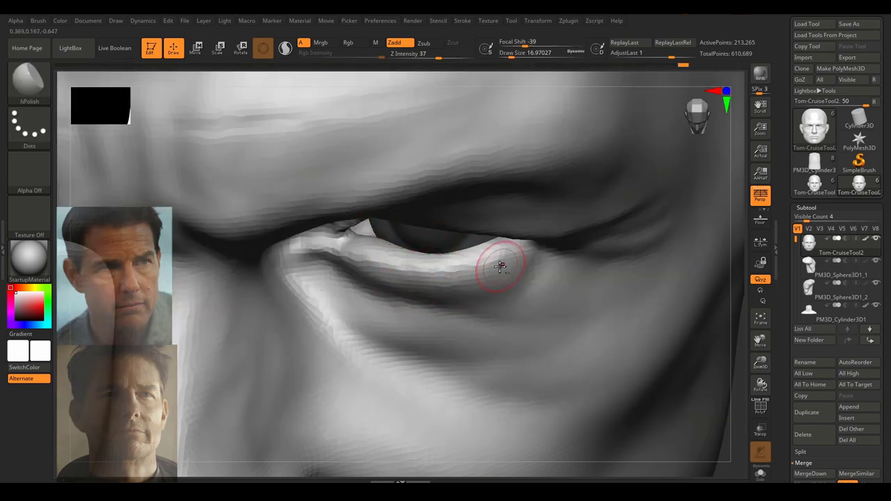
pyautogui.press('s')
pyautogui.moveTo(378, 251); pyautogui.dragTo(383, 251)
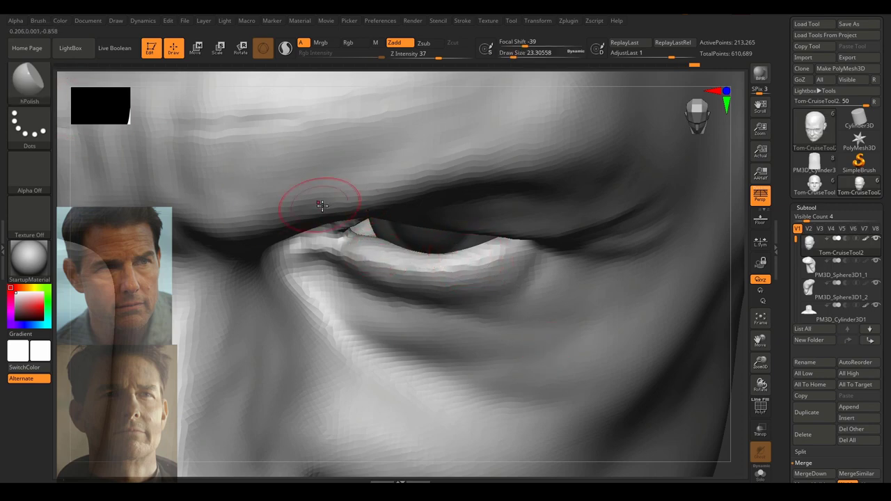
# Switch to the Flatten brush, set its draw size to about 17, and flatten the lower eyelid.
pyautogui.press('b')
pyautogui.press('f')
pyautogui.press('a')
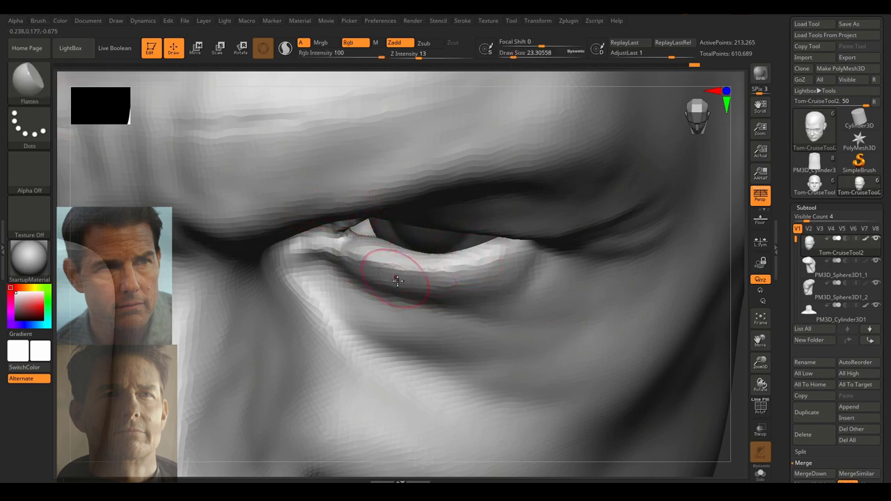
pyautogui.press('s')
pyautogui.press('s')
pyautogui.moveTo(404, 253); pyautogui.dragTo(383, 249)
pyautogui.press('s')
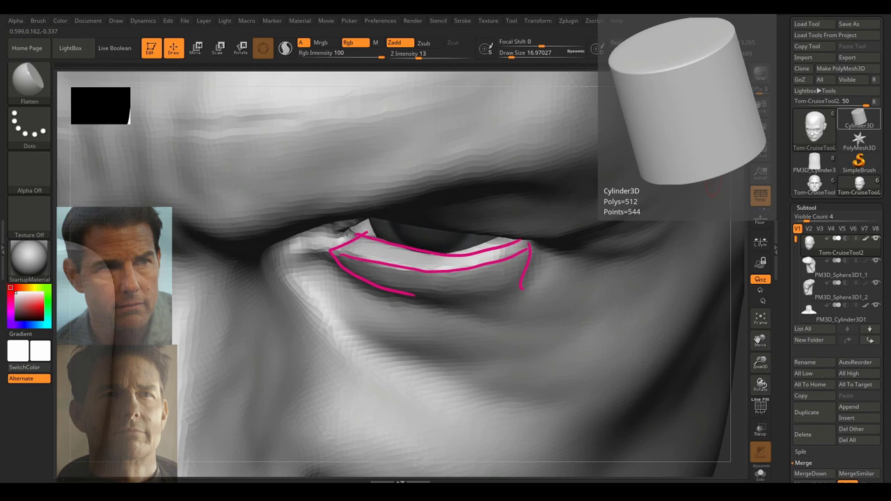
# Set the Flatten draw size to about 16 and define the planes between the lower eyelid's rim and its underside.
pyautogui.press('Escape')
pyautogui.press('s')
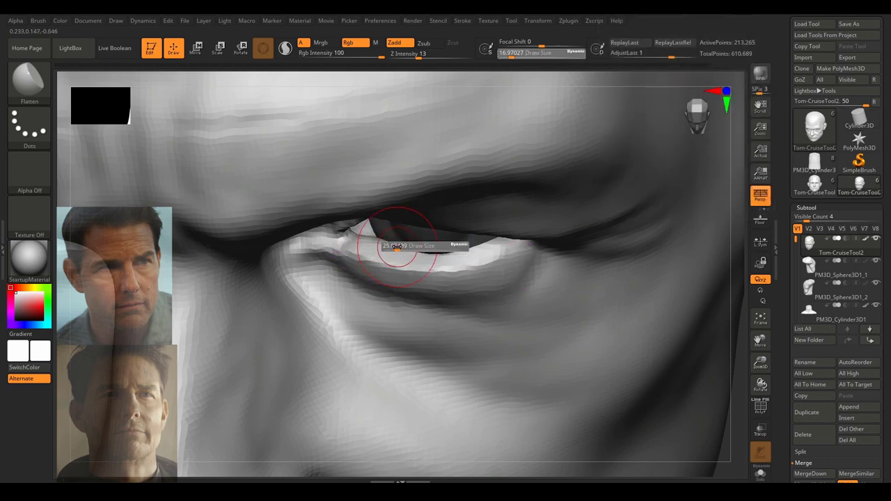
pyautogui.press('s')
pyautogui.moveTo(374, 243); pyautogui.dragTo(368, 243)
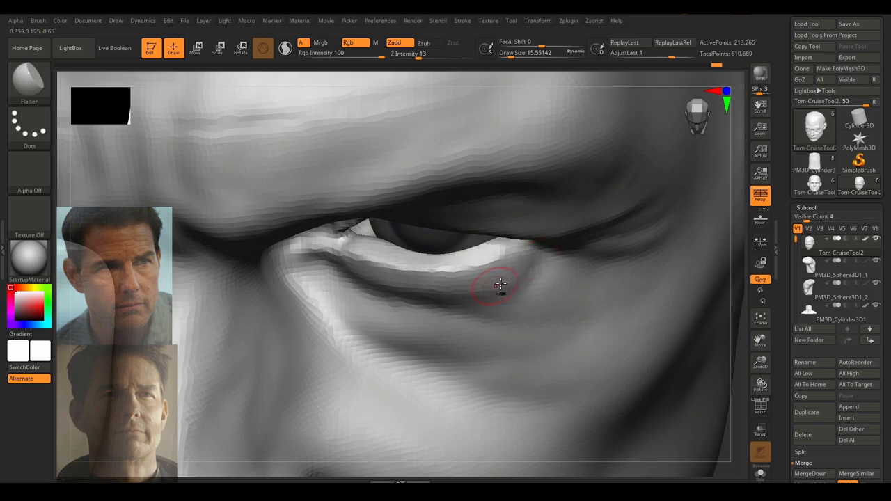
# Switch to ClayBuildup with a draw size of about 10.5 and refine the skin just below the lower eyelid.
pyautogui.keyDown('ctrl'); pyautogui.moveTo(500, 283); pyautogui.dragTo(481, 232, button='right'); pyautogui.keyUp('ctrl')
pyautogui.moveTo(567, 249); pyautogui.dragTo(721, 267, button='right')
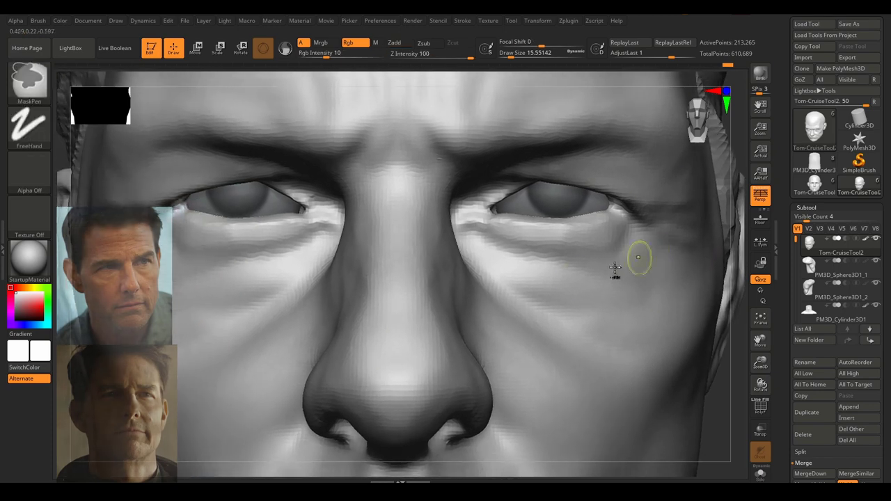
pyautogui.moveTo(630, 258); pyautogui.dragTo(485, 262, button='right')
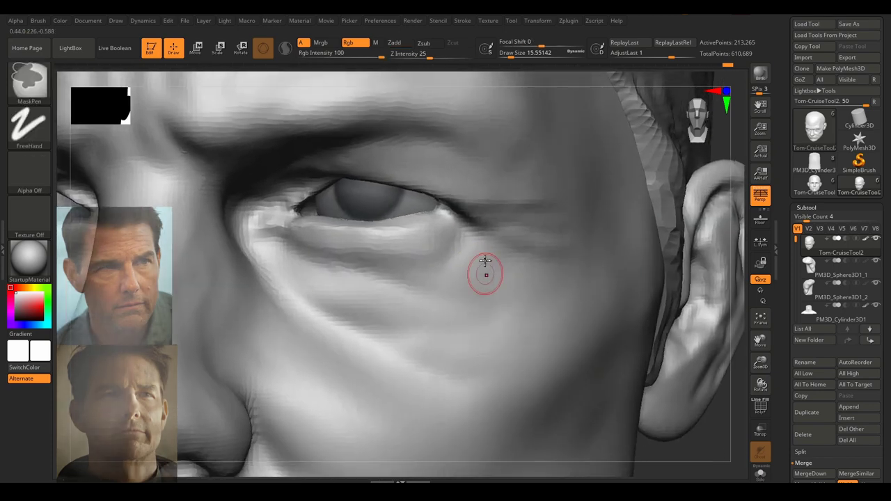
pyautogui.press('b')
pyautogui.press('c')
pyautogui.press('b')
pyautogui.press('s')
pyautogui.moveTo(399, 252); pyautogui.dragTo(394, 253)
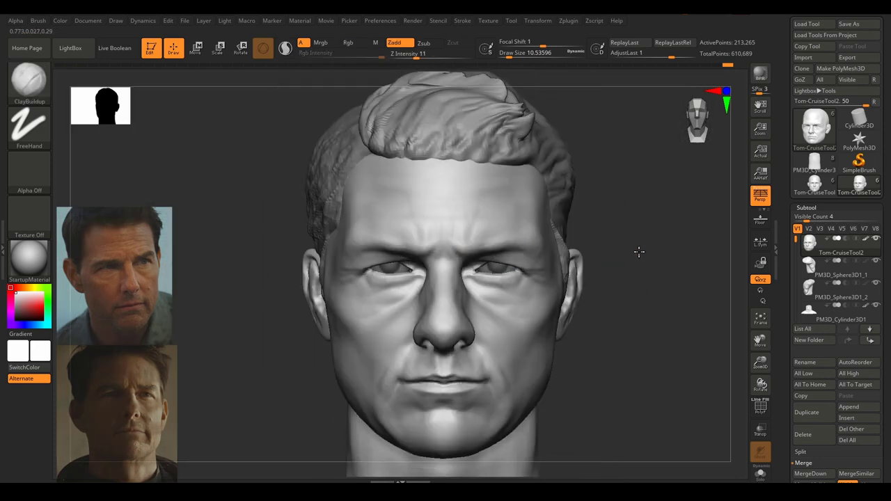
# Check the whole head from the front and slightly turned against the reference photos.
pyautogui.moveTo(639, 251)
pyautogui.mouseDown(button='right')
pyautogui.moveTo(609, 249)
pyautogui.moveTo(624, 268)
pyautogui.mouseUp(button='right')
pyautogui.keyDown('ctrl'); pyautogui.moveTo(614, 265); pyautogui.dragTo(622, 269, button='right'); pyautogui.keyUp('ctrl')
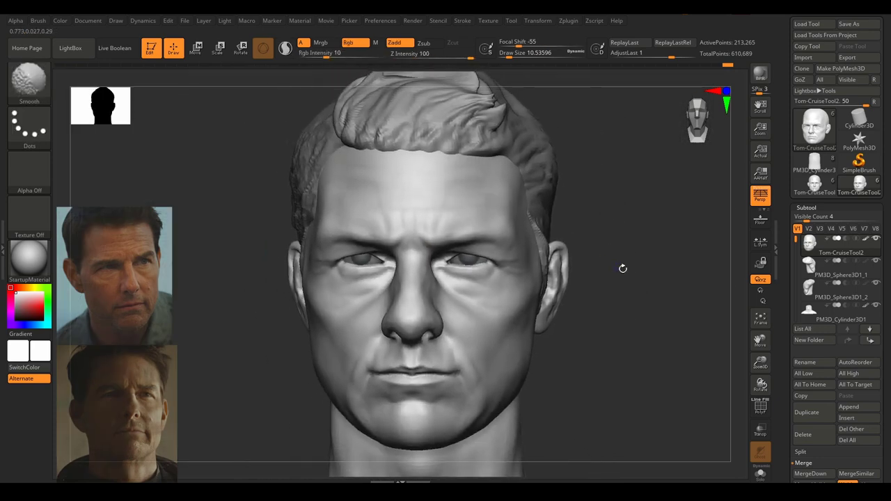
pyautogui.moveTo(829, 312)
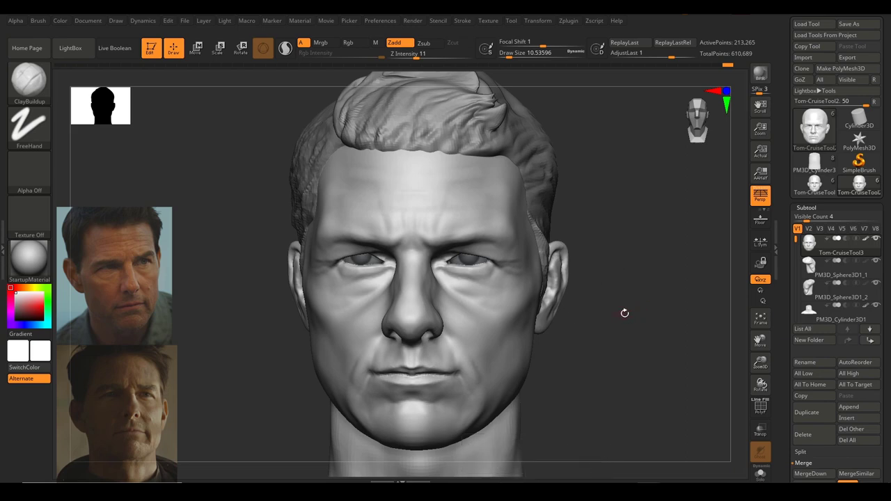
pyautogui.moveTo(623, 313); pyautogui.dragTo(611, 306)
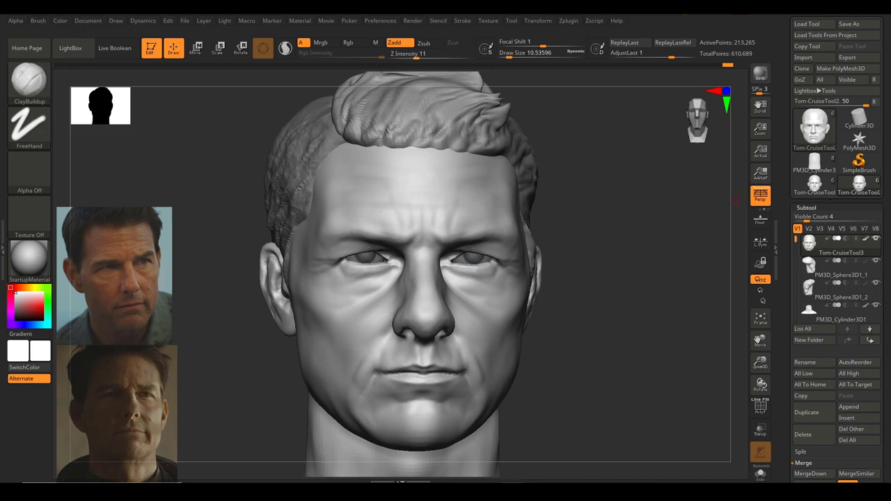
pyautogui.moveTo(123, 151); pyautogui.dragTo(135, 161)
# Enable Rgb painting at intensity 100 and fill the head subtool with white.
pyautogui.click(57, 22)
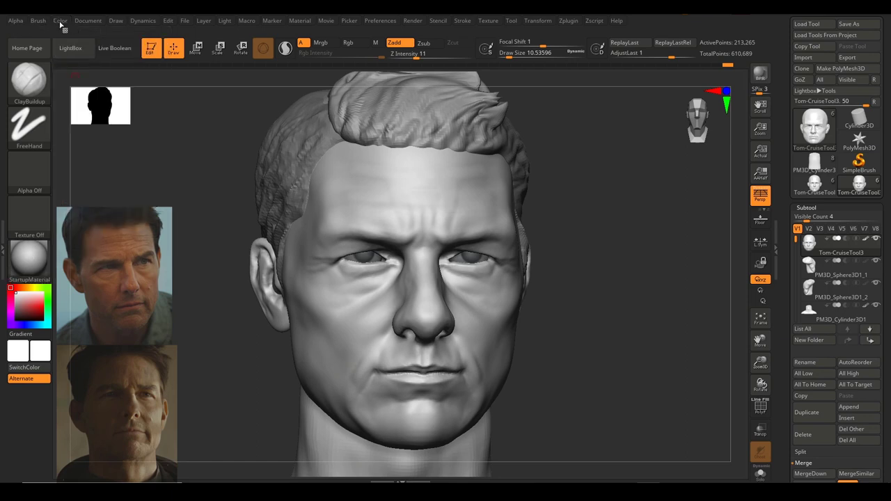
pyautogui.click(60, 26)
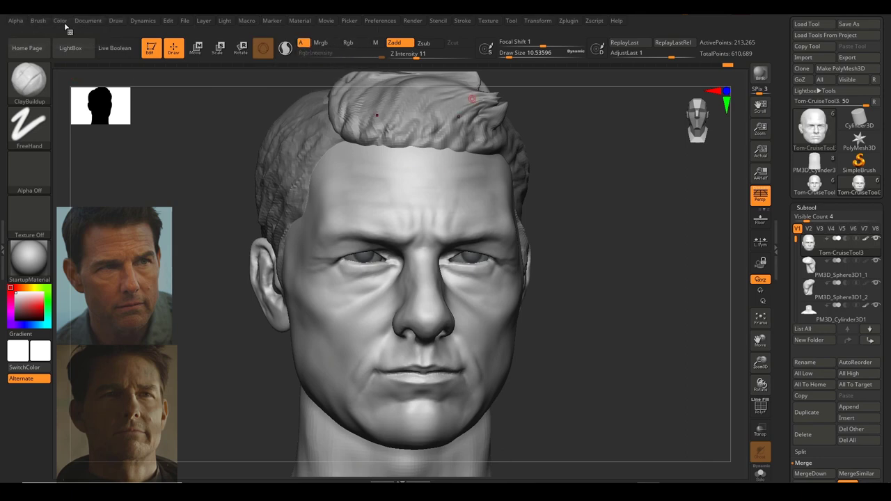
pyautogui.click(61, 20)
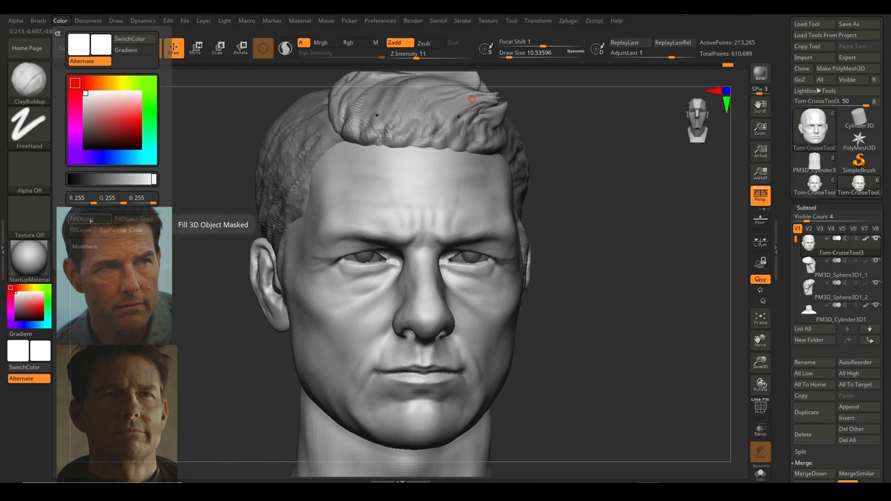
pyautogui.click(347, 43)
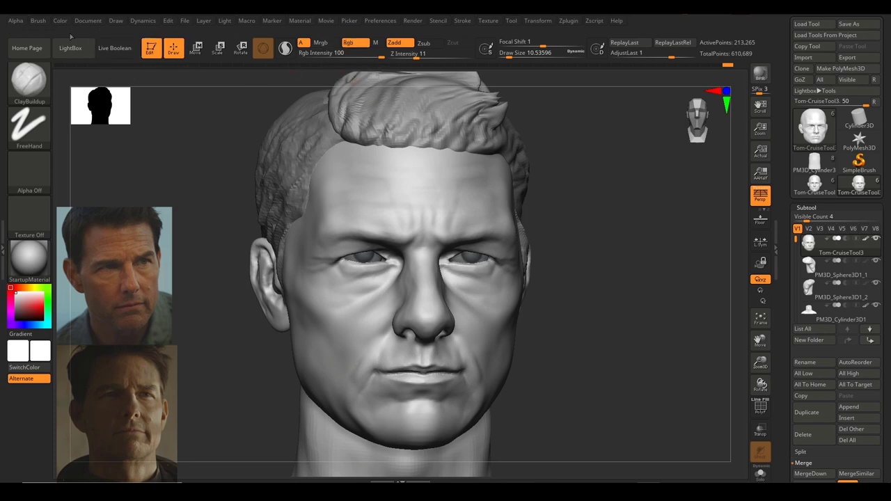
pyautogui.click(60, 21)
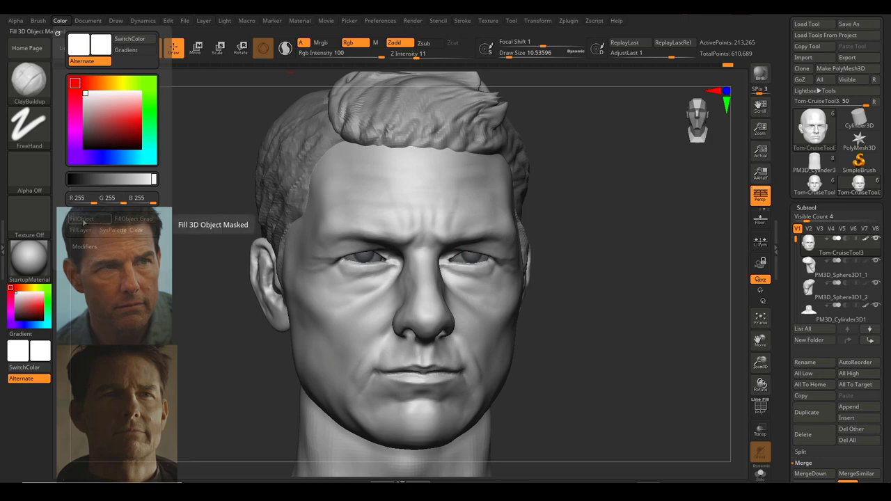
pyautogui.click(84, 221)
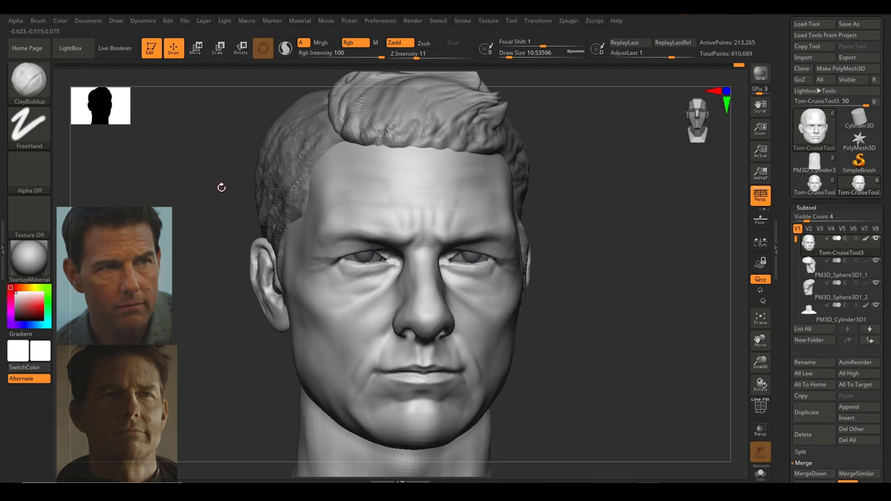
# Switch to the DamStandard brush, turn off Zsub and enable Rgb so it only paints color.
pyautogui.click(36, 97)
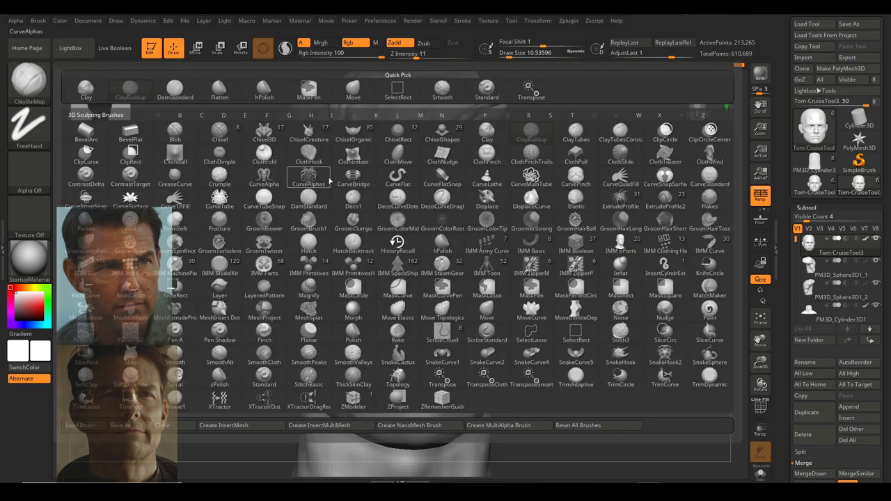
pyautogui.press('d')
pyautogui.press('s')
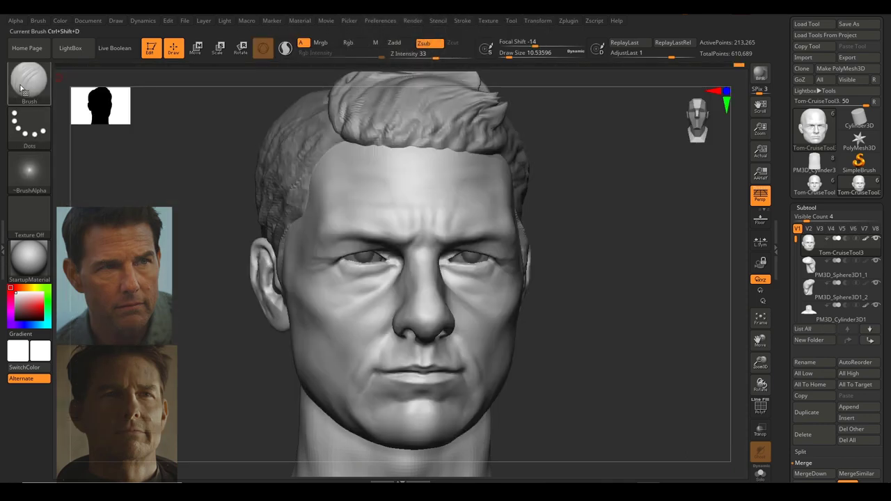
pyautogui.click(429, 44)
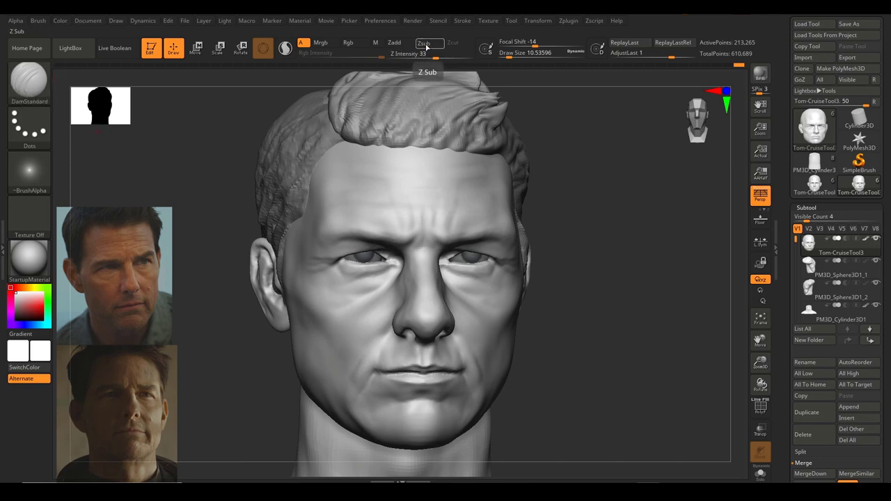
pyautogui.click(354, 44)
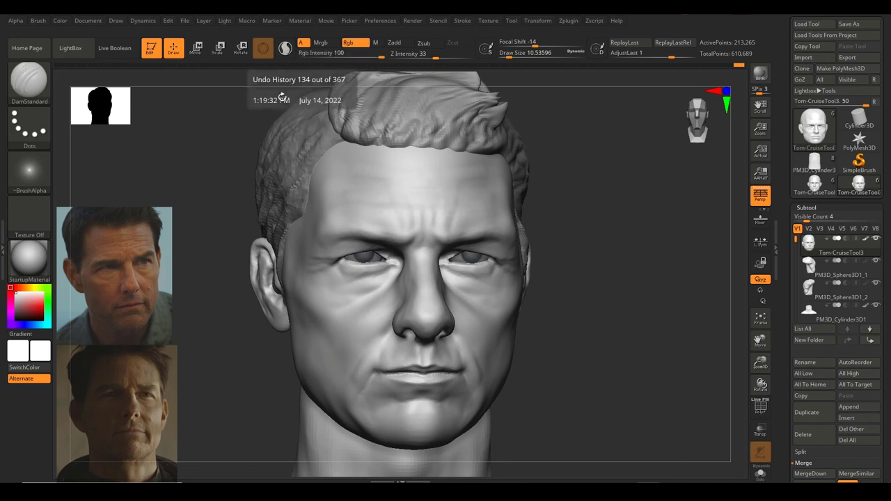
# Choose a dark, low-saturation brown as the main color for the hair and eyebrows.
pyautogui.moveTo(57, 354); pyautogui.dragTo(52, 357)
pyautogui.click(47, 358)
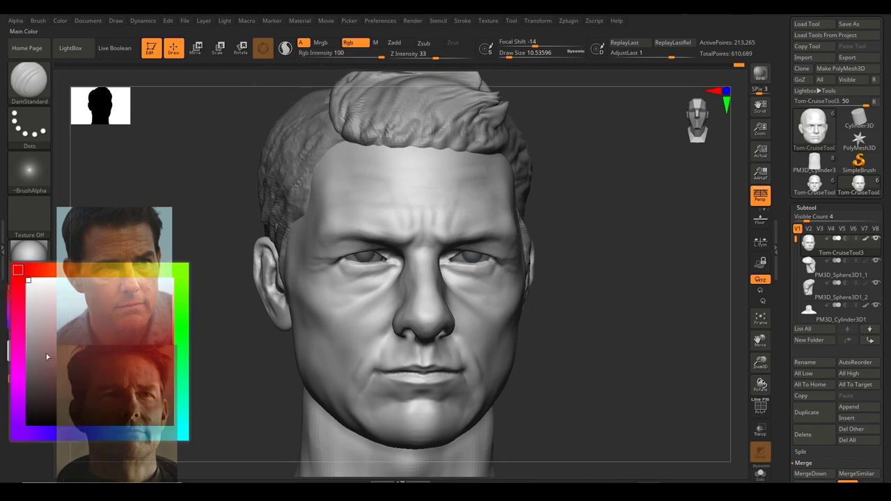
pyautogui.moveTo(32, 414); pyautogui.dragTo(7, 435)
pyautogui.moveTo(48, 409); pyautogui.dragTo(36, 383)
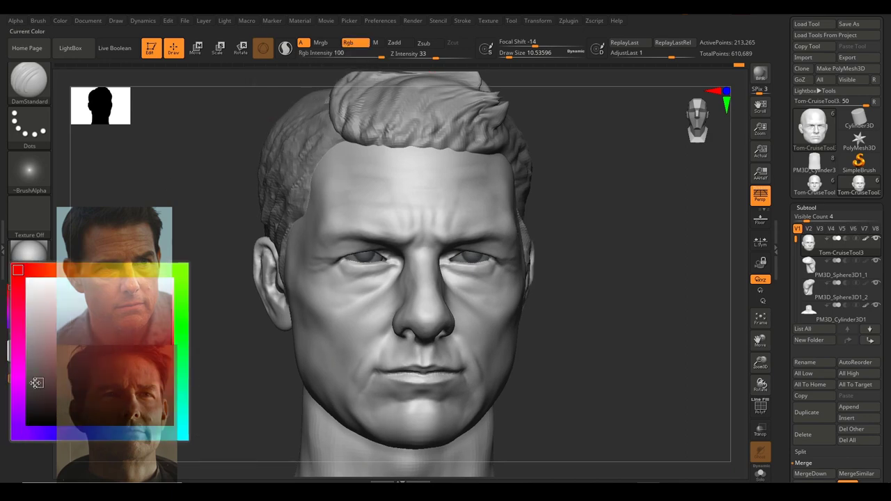
pyautogui.click(82, 271)
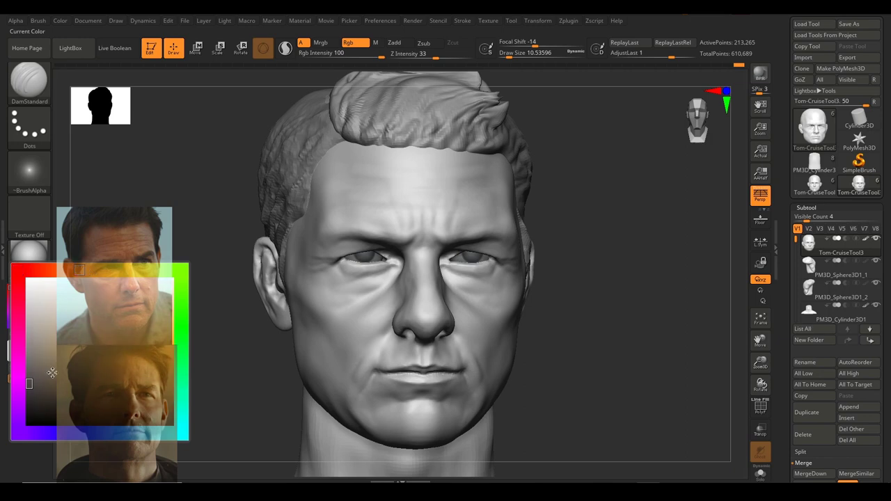
pyautogui.click(46, 391)
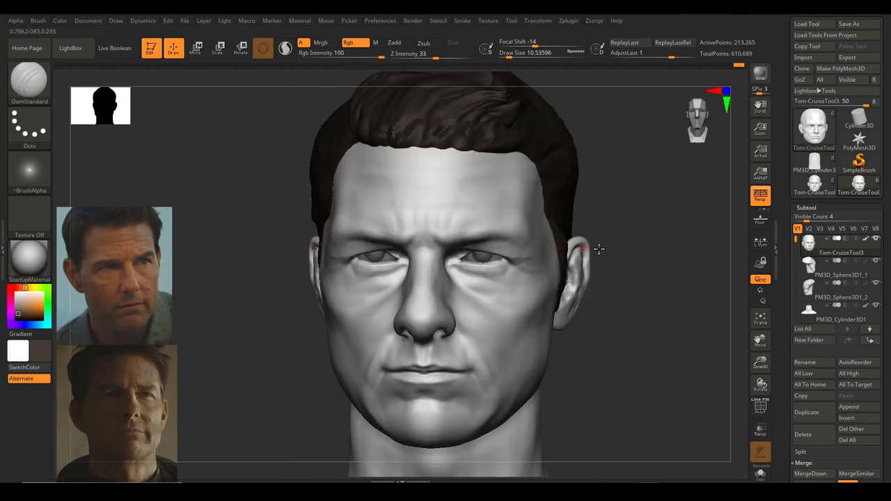
# Try painting the eyebrows with short strokes at a draw size of about 9.4 and full Rgb intensity.
pyautogui.moveTo(599, 249); pyautogui.dragTo(613, 251, button='right')
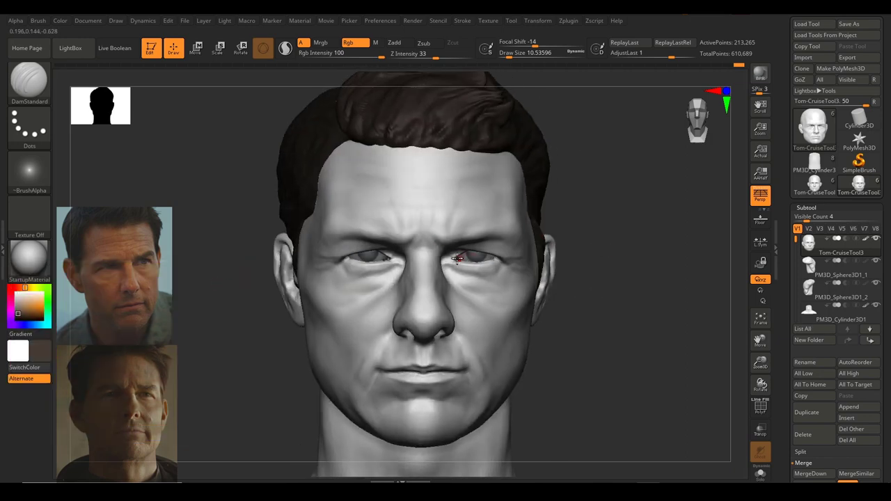
pyautogui.keyDown('ctrl'); pyautogui.moveTo(459, 259); pyautogui.dragTo(505, 294, button='right'); pyautogui.keyUp('ctrl')
pyautogui.press('s')
pyautogui.moveTo(451, 222)
pyautogui.mouseDown()
pyautogui.moveTo(435, 214)
pyautogui.moveTo(426, 226)
pyautogui.moveTo(440, 227)
pyautogui.mouseUp()
pyautogui.press('s')
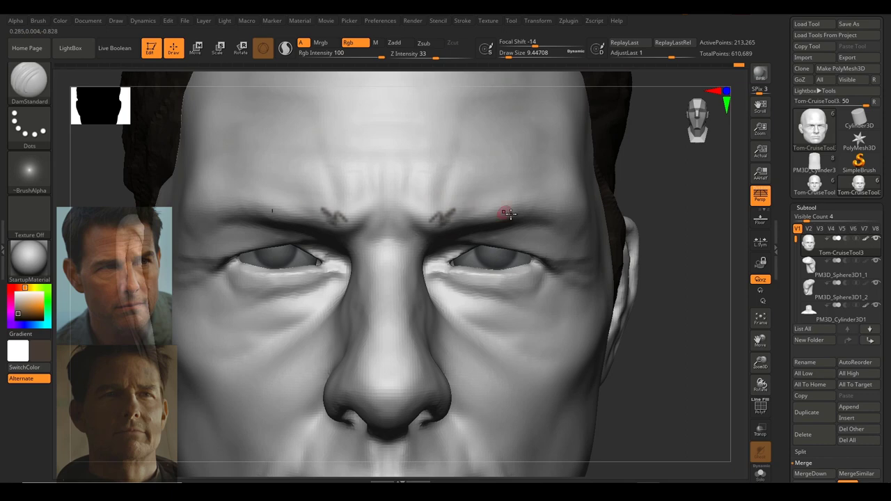
pyautogui.moveTo(504, 213)
pyautogui.keyDown('ctrl'); pyautogui.mouseDown(button='right')
pyautogui.moveTo(533, 225)
pyautogui.moveTo(482, 221)
pyautogui.moveTo(463, 167)
pyautogui.mouseUp(button='right'); pyautogui.keyUp('ctrl')
pyautogui.hotkey('ctrl', 'z')
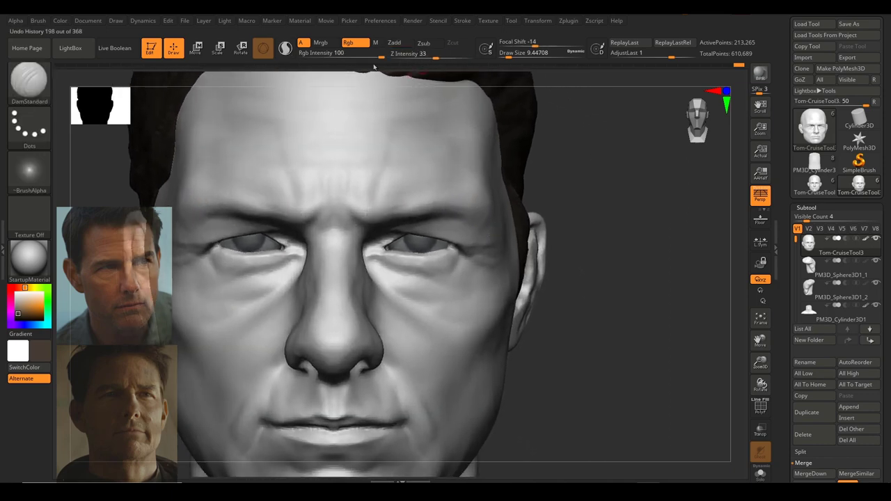
# Set Rgb Intensity to 38 and the draw size to about 29, and paint a soft base for both eyebrows.
pyautogui.moveTo(378, 57); pyautogui.dragTo(336, 58)
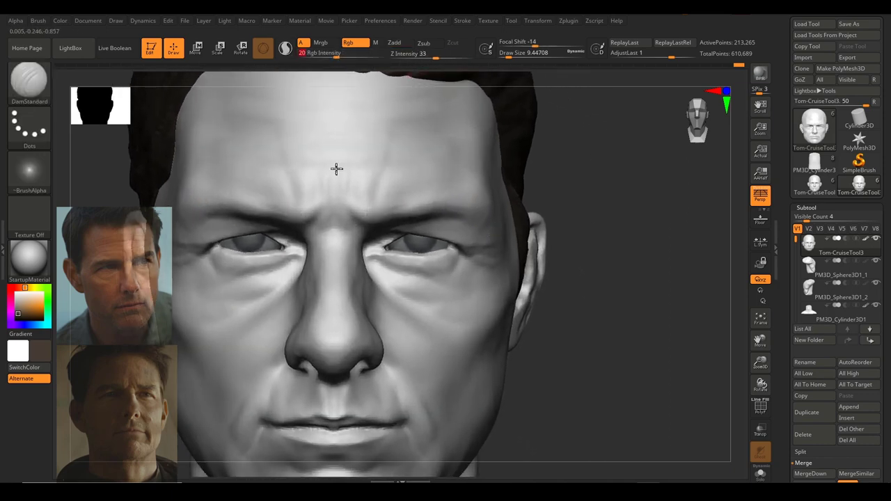
pyautogui.moveTo(394, 202)
pyautogui.mouseDown()
pyautogui.moveTo(380, 206)
pyautogui.moveTo(399, 203)
pyautogui.moveTo(389, 211)
pyautogui.mouseUp()
pyautogui.press('s')
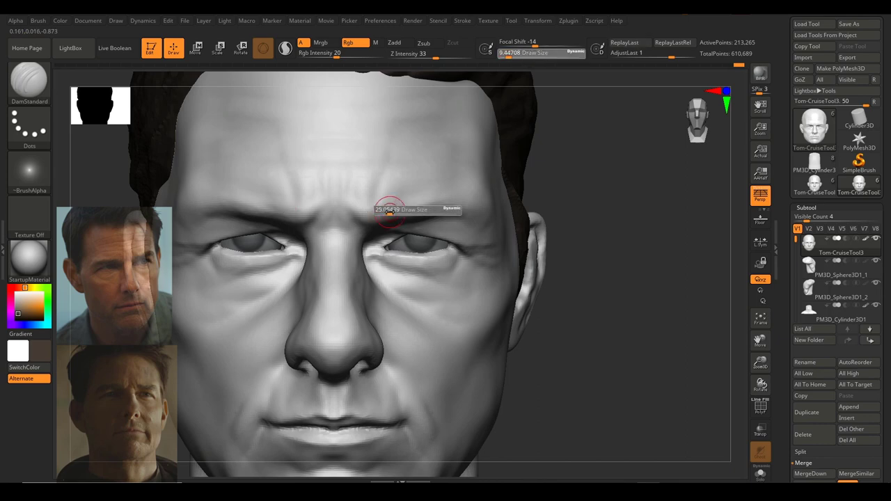
pyautogui.moveTo(337, 58); pyautogui.dragTo(351, 58)
pyautogui.moveTo(431, 222)
pyautogui.keyDown('ctrl'); pyautogui.mouseDown(button='right')
pyautogui.moveTo(418, 224)
pyautogui.moveTo(425, 174)
pyautogui.mouseUp(button='right'); pyautogui.keyUp('ctrl')
pyautogui.moveTo(399, 214)
pyautogui.mouseDown()
pyautogui.moveTo(392, 217)
pyautogui.moveTo(402, 219)
pyautogui.mouseUp()
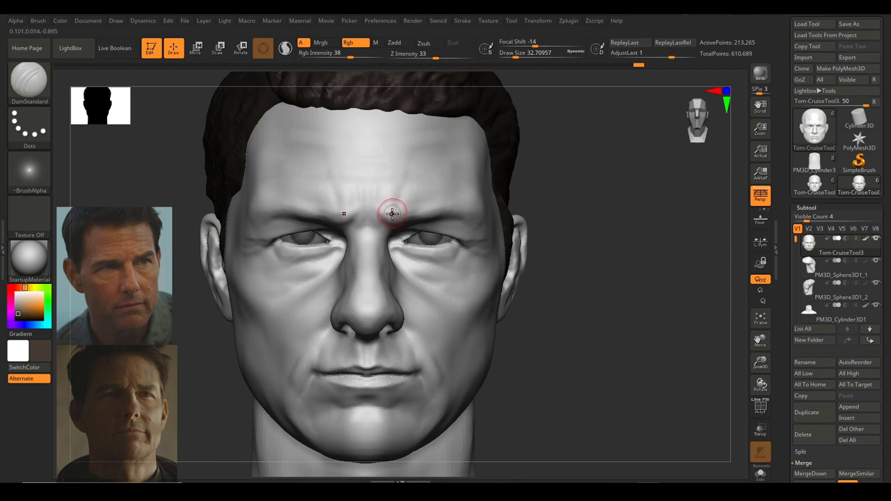
pyautogui.press('s')
pyautogui.moveTo(392, 213); pyautogui.dragTo(469, 207)
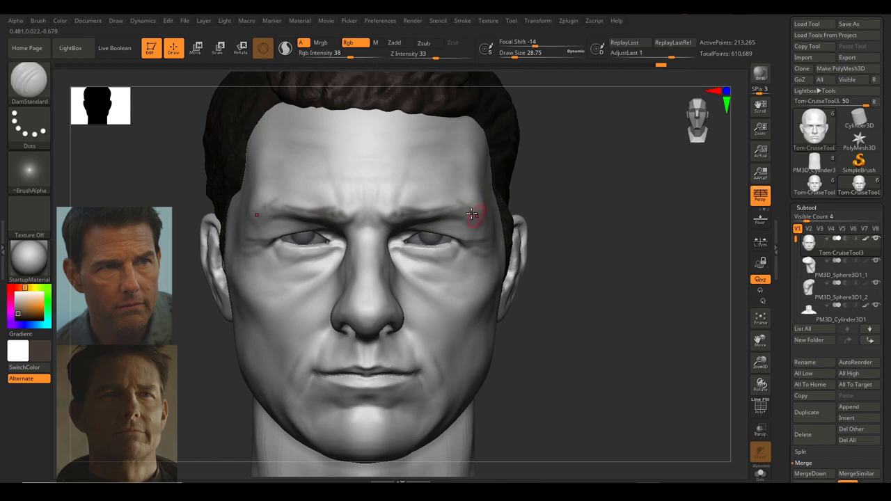
# Undo the last strokes at the outer eyebrow ends and repaint the brow tails from a slightly turned view.
pyautogui.keyDown('alt'); pyautogui.moveTo(536, 212); pyautogui.dragTo(583, 220); pyautogui.keyUp('alt')
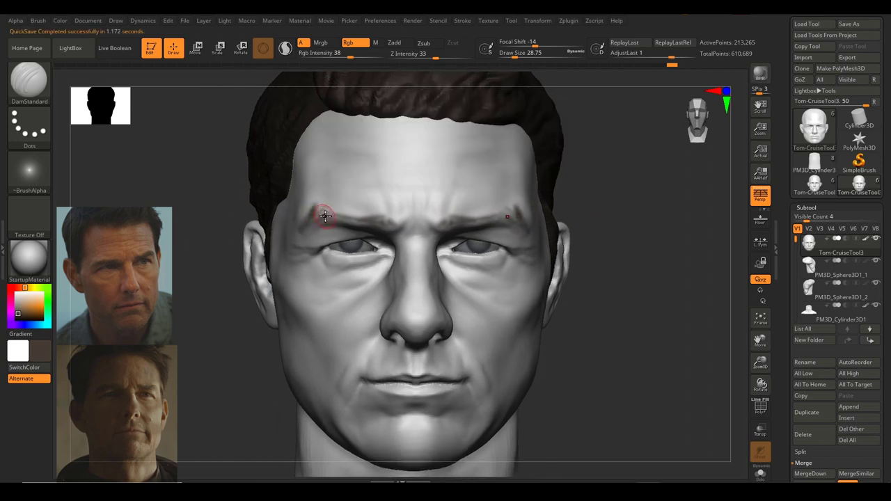
pyautogui.hotkey('ctrl', 'z')
pyautogui.hotkey('ctrl', 'z')
pyautogui.moveTo(651, 214); pyautogui.dragTo(541, 210)
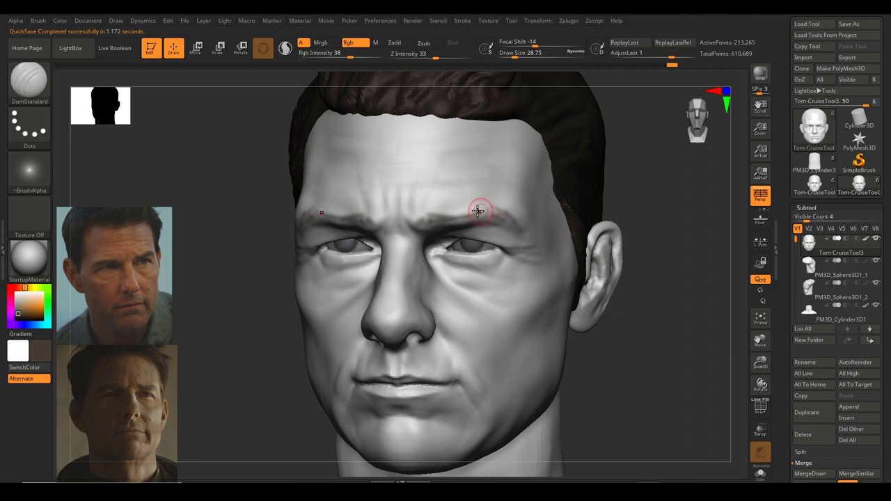
pyautogui.moveTo(480, 207)
pyautogui.mouseDown()
pyautogui.moveTo(519, 229)
pyautogui.moveTo(496, 205)
pyautogui.moveTo(544, 241)
pyautogui.mouseUp()
pyautogui.moveTo(544, 241)
pyautogui.mouseDown(button='right')
pyautogui.moveTo(617, 218)
pyautogui.moveTo(587, 225)
pyautogui.mouseUp(button='right')
# Reduce the draw size to about 20 and darken and fill out the eyebrows from their inner ends to the tails.
pyautogui.press('s')
pyautogui.moveTo(289, 213); pyautogui.dragTo(292, 214)
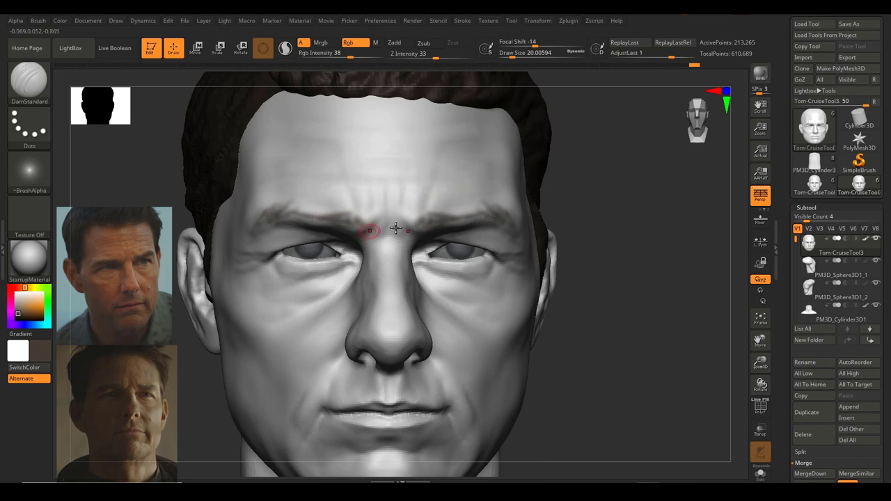
pyautogui.moveTo(397, 228); pyautogui.dragTo(430, 199, button='right')
pyautogui.moveTo(333, 219); pyautogui.dragTo(288, 218)
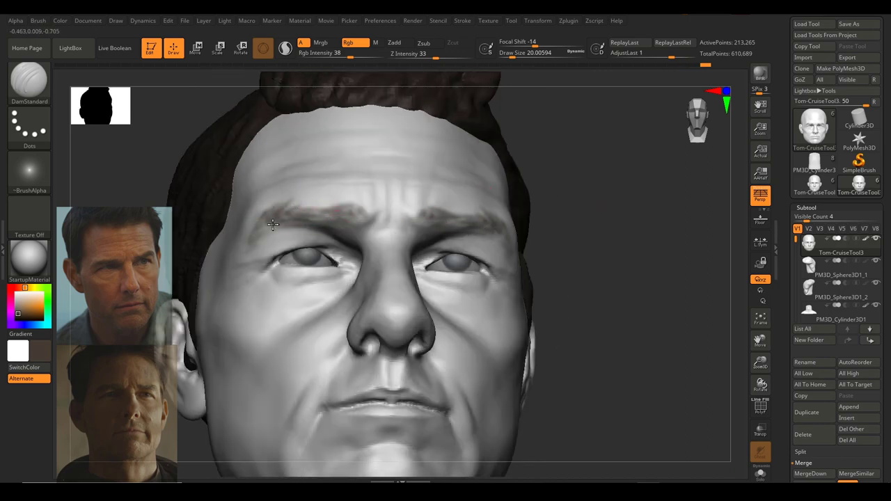
pyautogui.moveTo(249, 243); pyautogui.dragTo(256, 216)
pyautogui.moveTo(588, 194); pyautogui.dragTo(576, 209)
pyautogui.moveTo(626, 197); pyautogui.dragTo(603, 199)
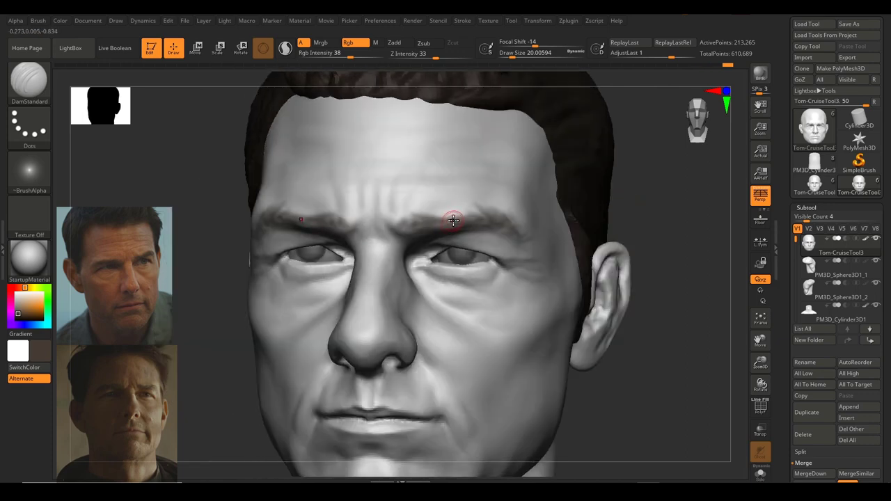
# Switch to the Move brush with a draw size of about 154 and adjust the shape of the outer brows.
pyautogui.keyDown('ctrl'); pyautogui.moveTo(615, 227); pyautogui.dragTo(658, 217, button='right'); pyautogui.keyUp('ctrl')
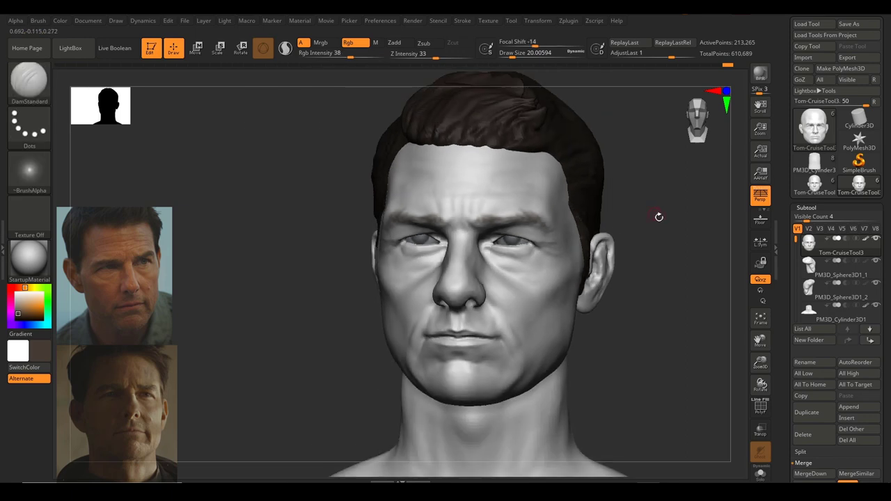
pyautogui.moveTo(658, 217); pyautogui.dragTo(651, 219)
pyautogui.keyDown('ctrl'); pyautogui.moveTo(650, 218); pyautogui.dragTo(617, 213, button='right'); pyautogui.keyUp('ctrl')
pyautogui.moveTo(617, 213); pyautogui.dragTo(578, 235)
pyautogui.keyDown('ctrl'); pyautogui.moveTo(578, 234); pyautogui.dragTo(589, 244, button='right'); pyautogui.keyUp('ctrl')
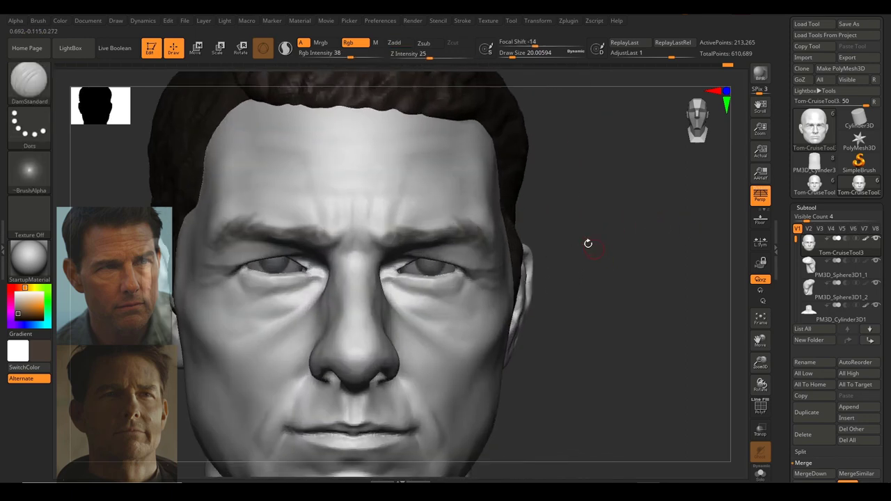
pyautogui.press('b')
pyautogui.press('m')
pyautogui.press('v')
pyautogui.press('f')
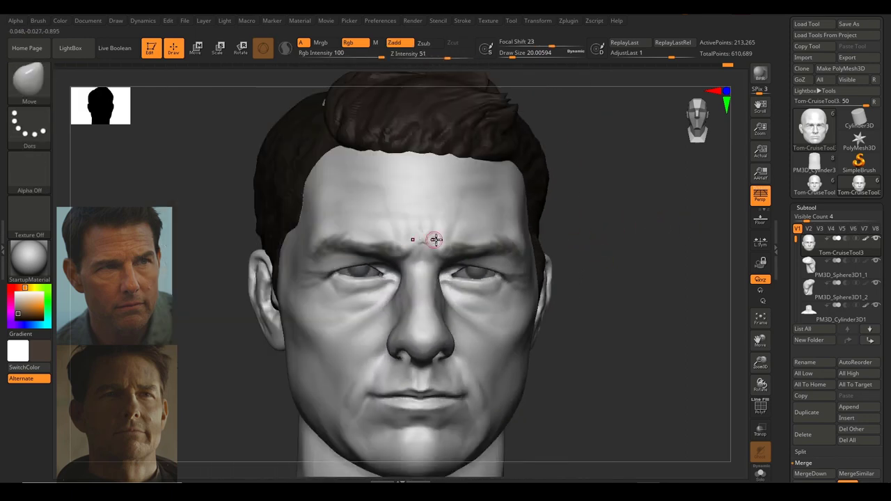
pyautogui.press('s')
pyautogui.moveTo(458, 241)
pyautogui.mouseDown()
pyautogui.moveTo(501, 234)
pyautogui.moveTo(500, 246)
pyautogui.mouseUp()
pyautogui.hotkey('ctrl', 'z')
pyautogui.moveTo(341, 251); pyautogui.dragTo(335, 245)
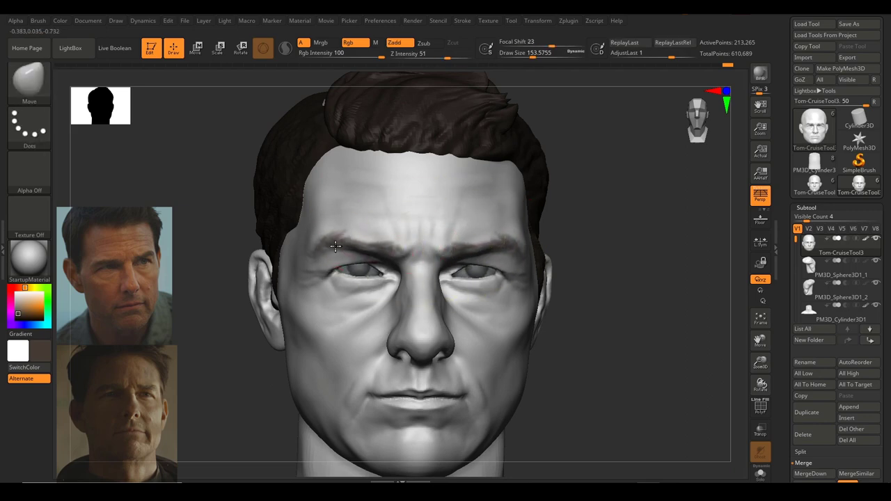
pyautogui.moveTo(654, 240); pyautogui.dragTo(639, 245)
pyautogui.keyDown('ctrl'); pyautogui.moveTo(639, 245); pyautogui.dragTo(497, 226, button='right'); pyautogui.keyUp('ctrl')
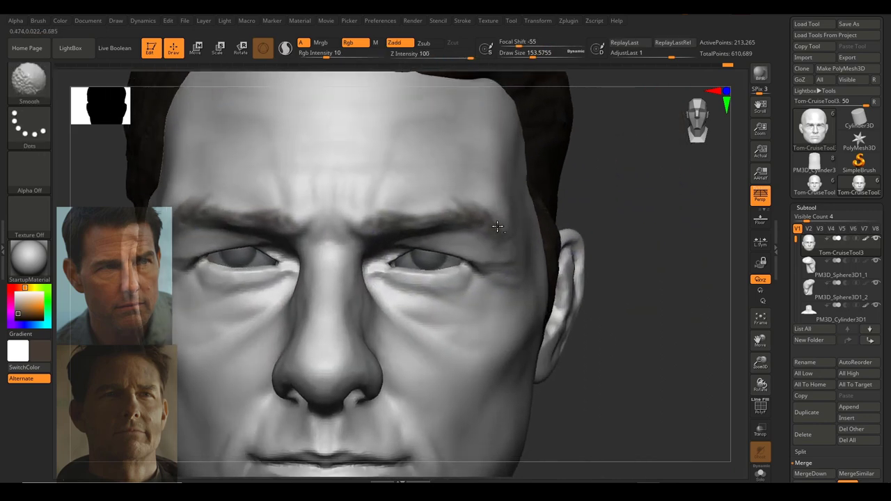
pyautogui.moveTo(544, 242)
pyautogui.keyDown('ctrl'); pyautogui.mouseDown(button='right')
pyautogui.moveTo(474, 207)
pyautogui.moveTo(602, 218)
pyautogui.moveTo(515, 217)
pyautogui.moveTo(564, 228)
pyautogui.mouseUp(button='right'); pyautogui.keyUp('ctrl')
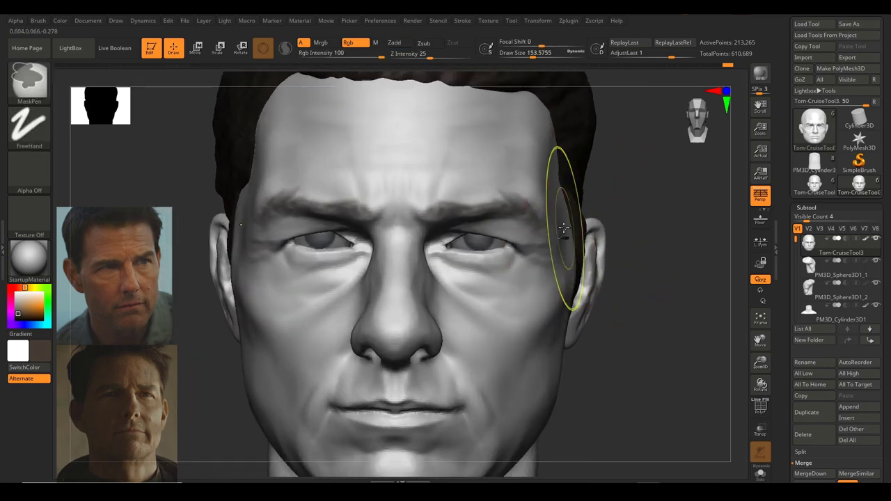
pyautogui.keyDown('alt'); pyautogui.moveTo(636, 219); pyautogui.dragTo(614, 226, button='right'); pyautogui.keyUp('alt')
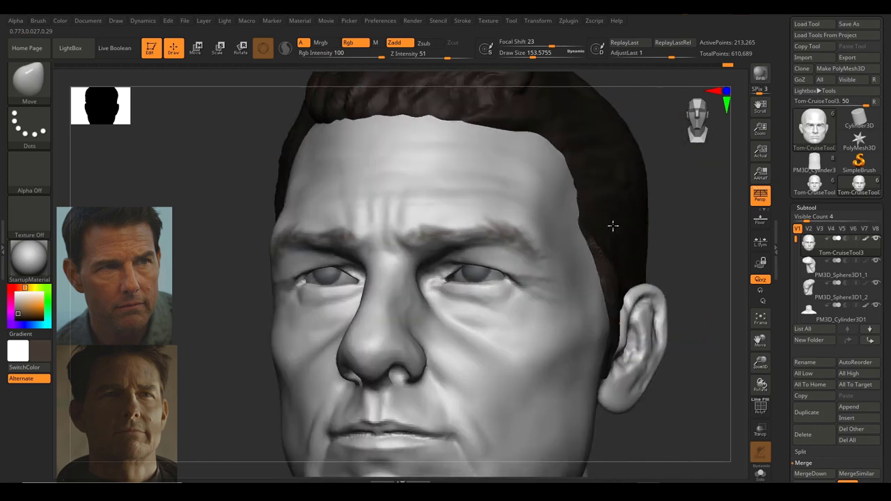
pyautogui.moveTo(613, 225); pyautogui.dragTo(671, 234)
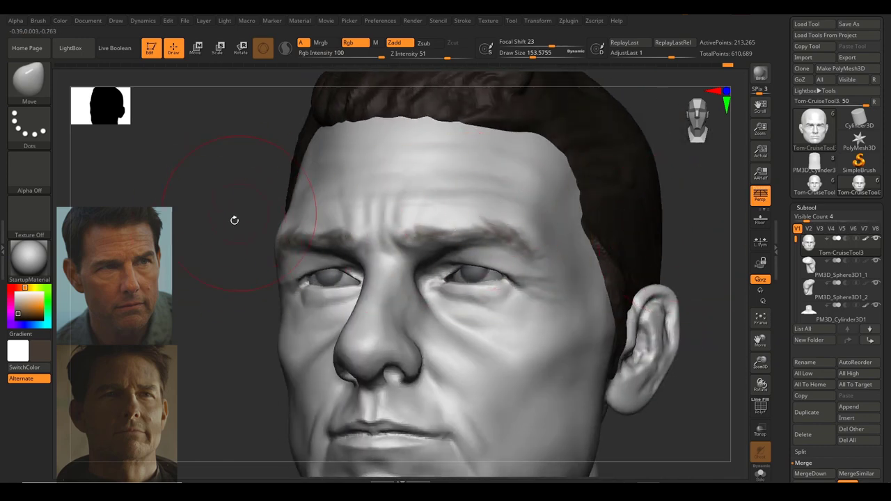
# Switch to the DamStandard brush with a draw size of about 13 and paint fine hair strokes along the inner and middle eyebrows.
pyautogui.hotkey('ctrl', '1')
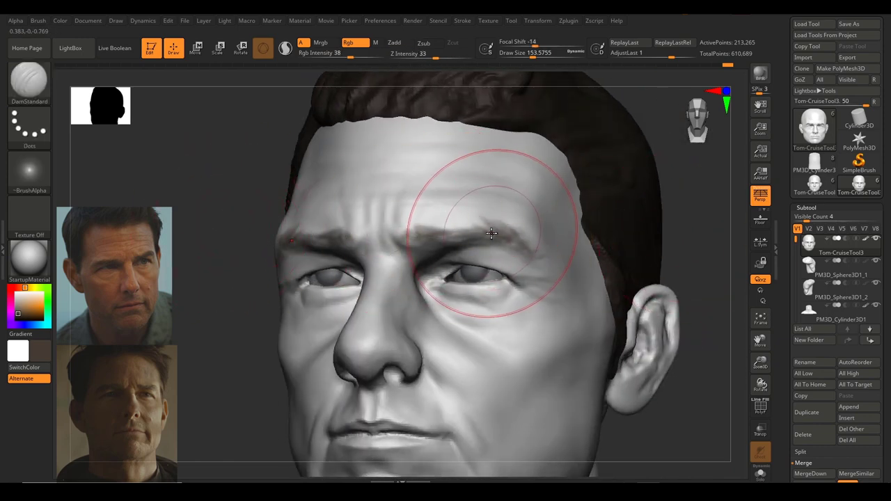
pyautogui.press('s')
pyautogui.moveTo(491, 234); pyautogui.dragTo(469, 235)
pyautogui.moveTo(472, 235)
pyautogui.keyDown('ctrl'); pyautogui.mouseDown(button='right')
pyautogui.moveTo(500, 262)
pyautogui.moveTo(464, 265)
pyautogui.mouseUp(button='right'); pyautogui.keyUp('ctrl')
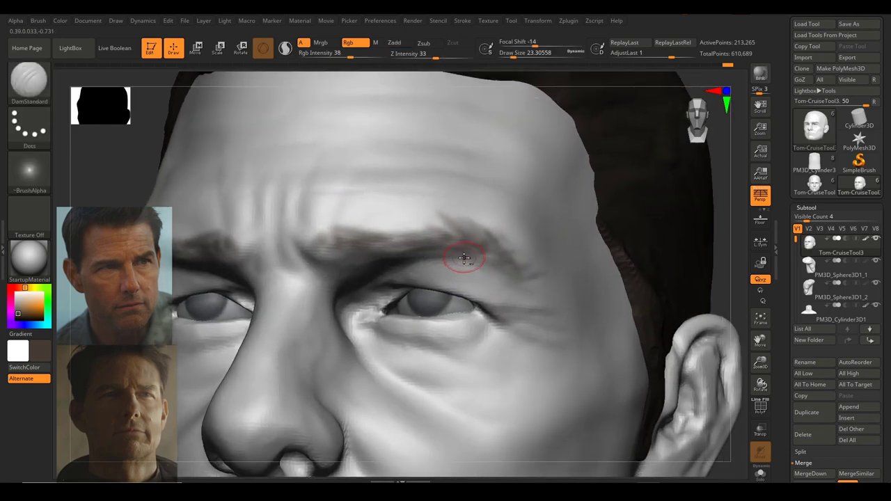
pyautogui.moveTo(722, 254); pyautogui.dragTo(741, 244)
pyautogui.press('s')
pyautogui.moveTo(365, 239)
pyautogui.mouseDown()
pyautogui.moveTo(358, 240)
pyautogui.moveTo(380, 266)
pyautogui.moveTo(374, 224)
pyautogui.mouseUp()
pyautogui.hotkey('ctrl', 'z')
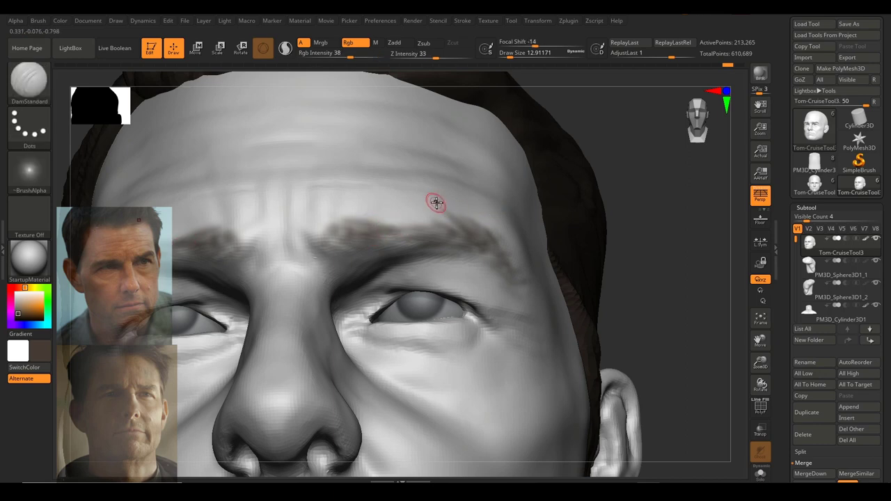
pyautogui.press('ctrl')
pyautogui.moveTo(367, 244)
pyautogui.mouseDown()
pyautogui.moveTo(354, 236)
pyautogui.moveTo(320, 250)
pyautogui.moveTo(326, 264)
pyautogui.moveTo(384, 242)
pyautogui.mouseUp()
pyautogui.moveTo(521, 223); pyautogui.dragTo(648, 225, button='right')
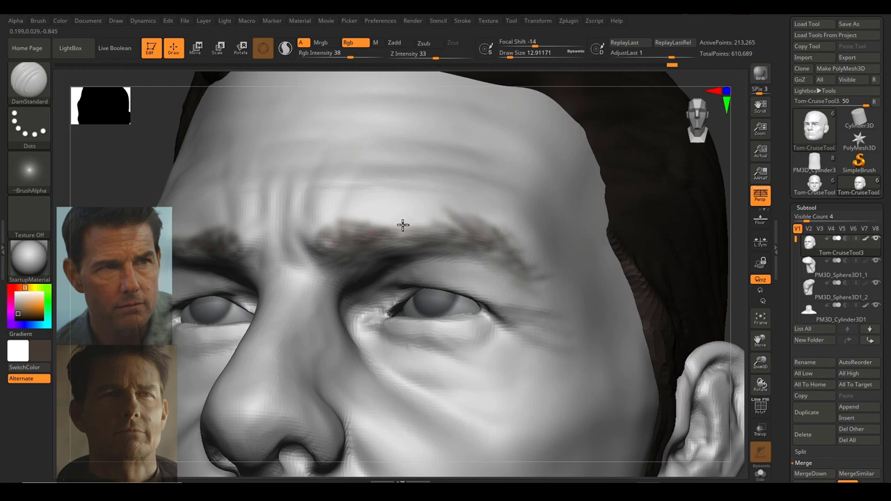
pyautogui.moveTo(393, 229); pyautogui.dragTo(413, 227)
# Paint more hair strokes from a turned view, filling the eyebrow from its inner end towards the tail.
pyautogui.moveTo(468, 233); pyautogui.dragTo(396, 235, button='right')
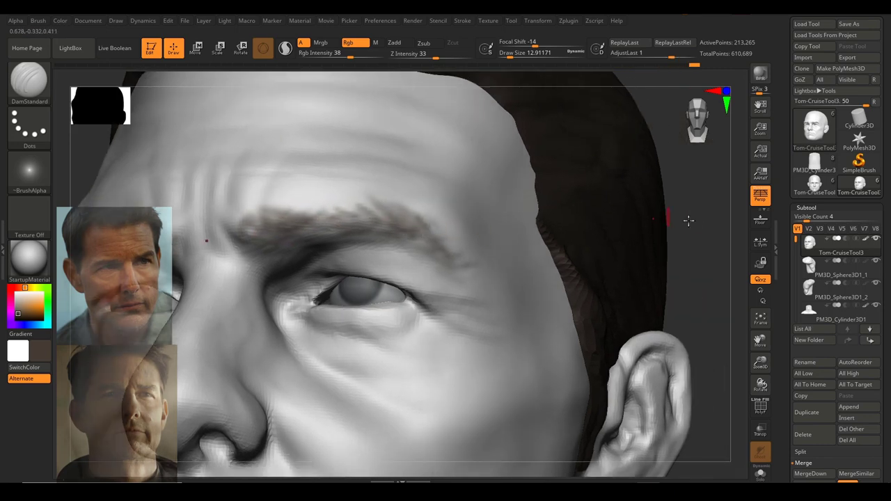
pyautogui.moveTo(688, 220); pyautogui.dragTo(444, 225)
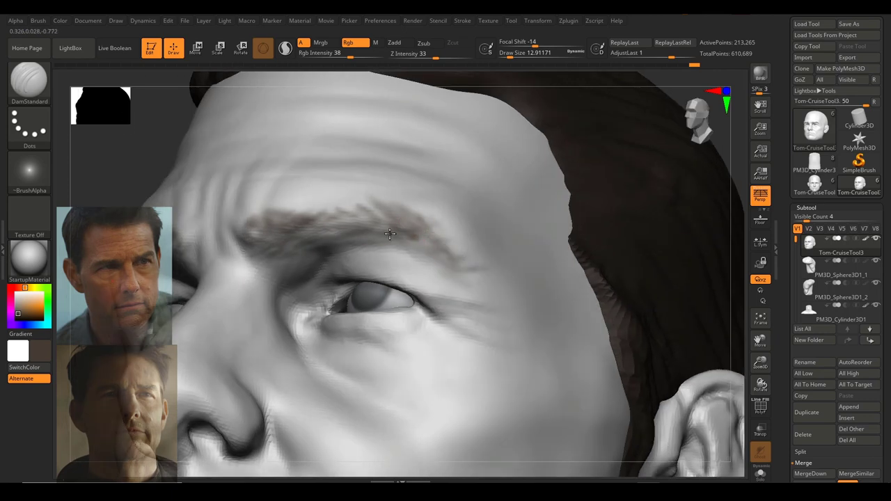
pyautogui.moveTo(312, 229)
pyautogui.mouseDown()
pyautogui.moveTo(342, 212)
pyautogui.moveTo(355, 221)
pyautogui.mouseUp()
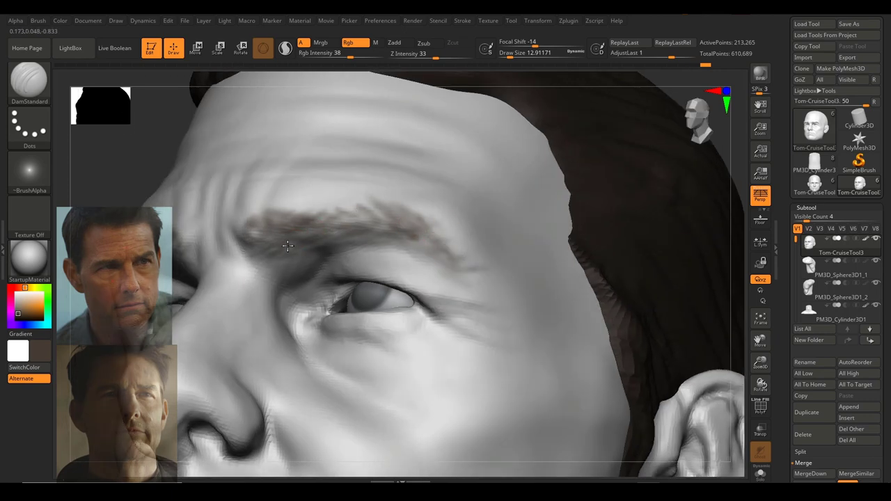
pyautogui.moveTo(298, 248); pyautogui.dragTo(328, 229)
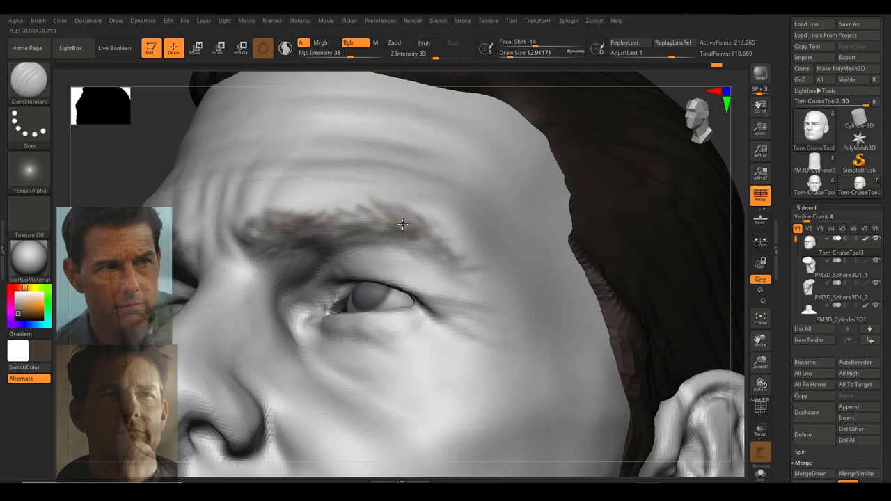
pyautogui.moveTo(403, 225); pyautogui.dragTo(454, 253)
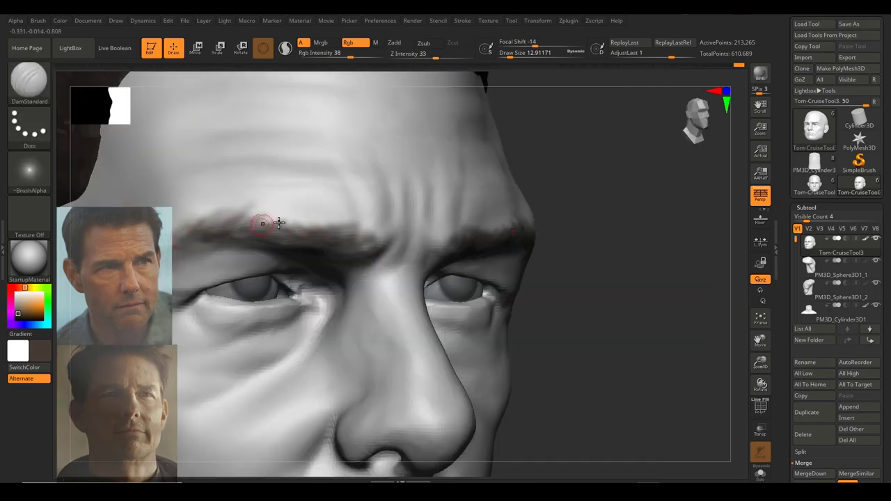
# Refine the eyebrows with short hair strokes at the upper edge, the tail and the inner ends near the nose bridge.
pyautogui.moveTo(235, 221); pyautogui.dragTo(250, 206)
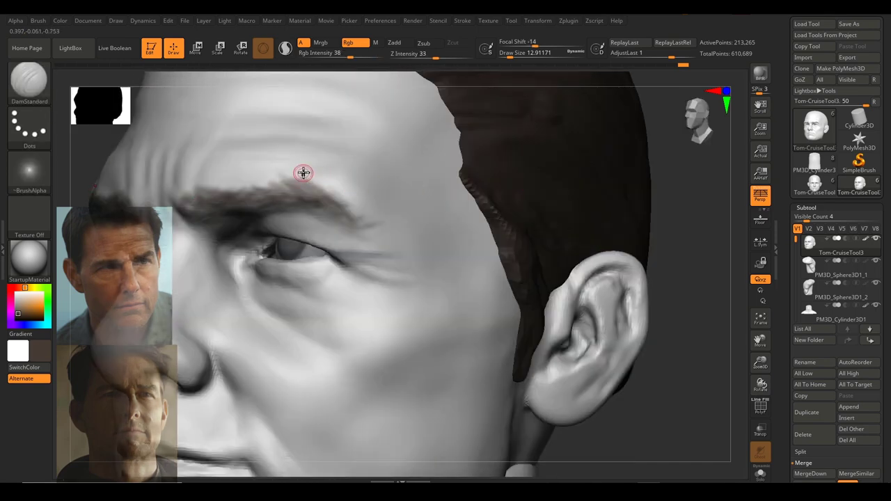
pyautogui.moveTo(362, 227); pyautogui.dragTo(377, 224)
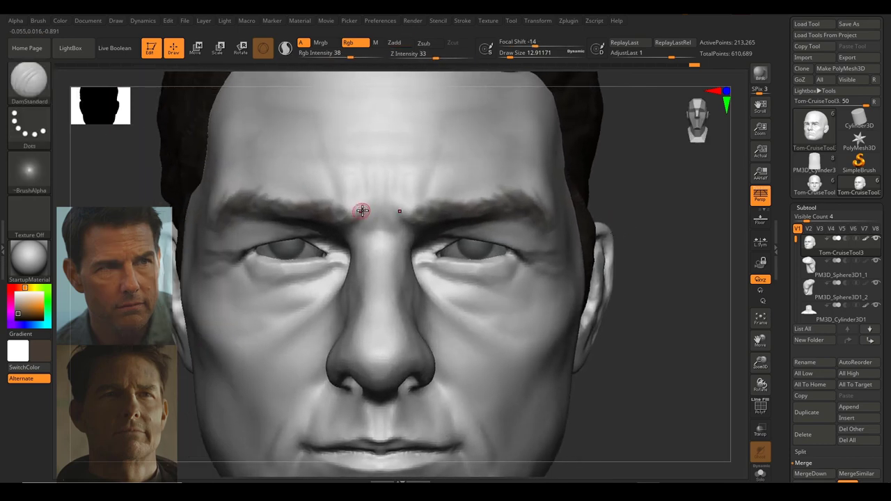
pyautogui.moveTo(420, 189)
pyautogui.mouseDown()
pyautogui.moveTo(348, 199)
pyautogui.moveTo(342, 190)
pyautogui.mouseUp()
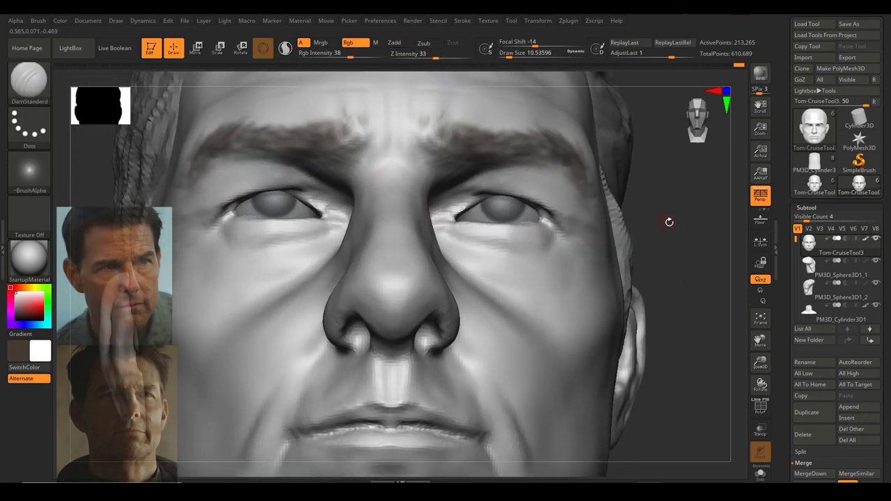
# Select the eyeball subtool Poligone_RealisicEyeMaterial2 and merge it down with the other eyeball.
pyautogui.moveTo(670, 222); pyautogui.dragTo(677, 226)
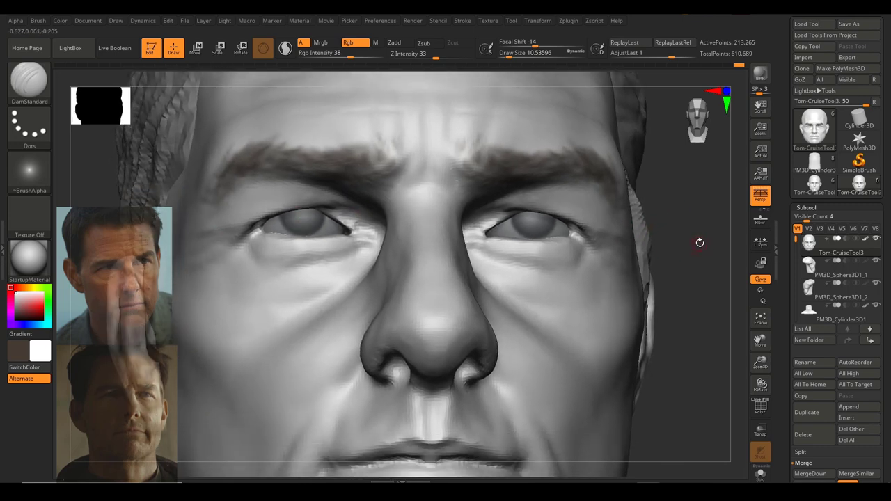
pyautogui.moveTo(700, 242); pyautogui.dragTo(673, 276)
pyautogui.keyDown('alt'); pyautogui.click(515, 317); pyautogui.keyUp('alt')
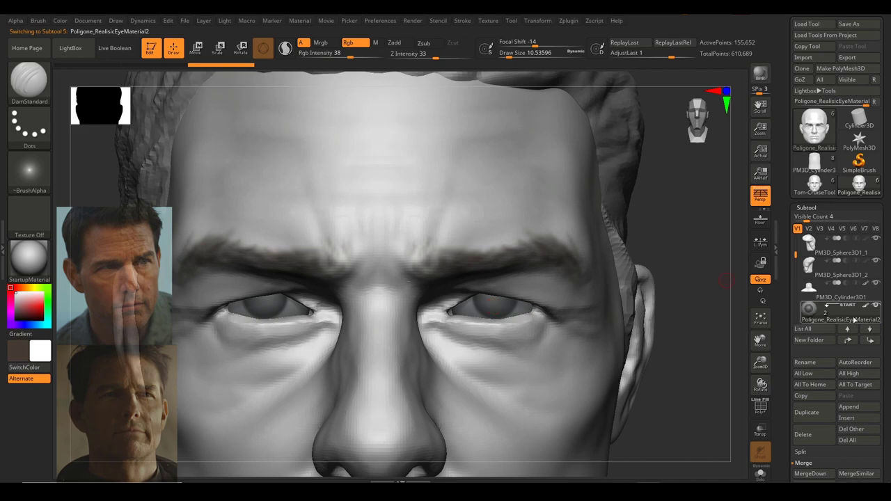
pyautogui.moveTo(836, 370); pyautogui.dragTo(837, 277)
pyautogui.moveTo(796, 163); pyautogui.dragTo(797, 192)
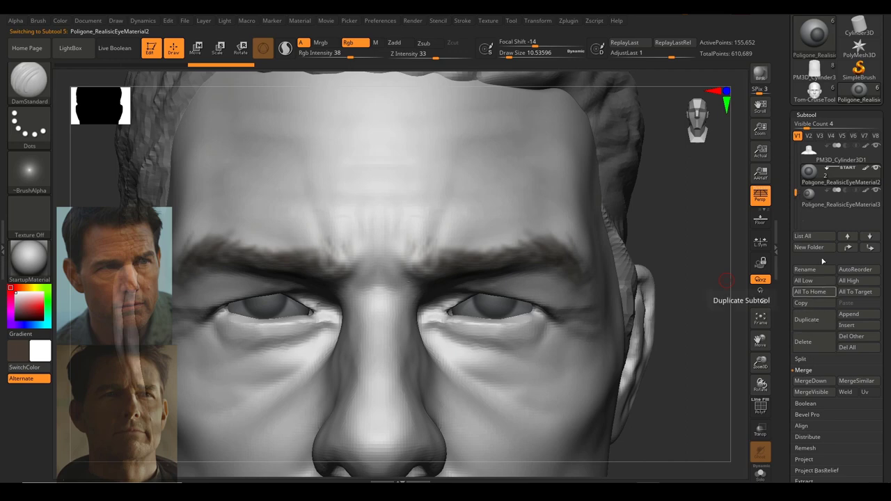
pyautogui.moveTo(827, 471); pyautogui.dragTo(832, 413)
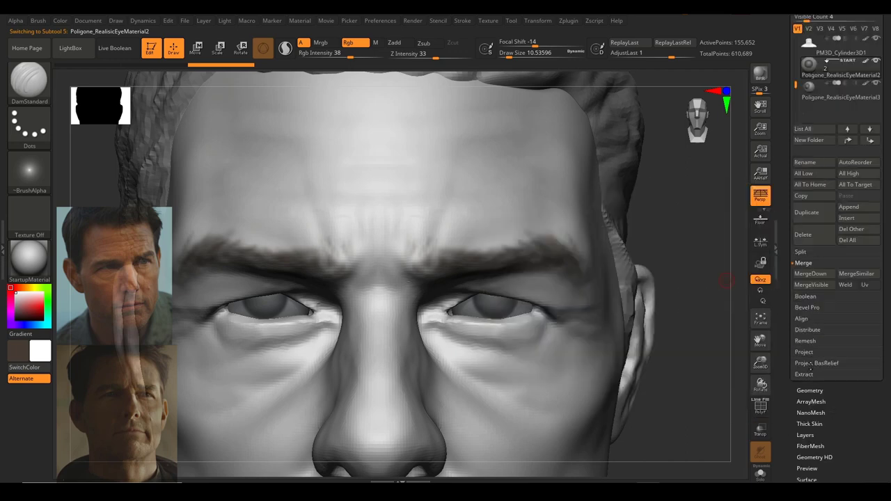
pyautogui.click(812, 278)
pyautogui.click(728, 294)
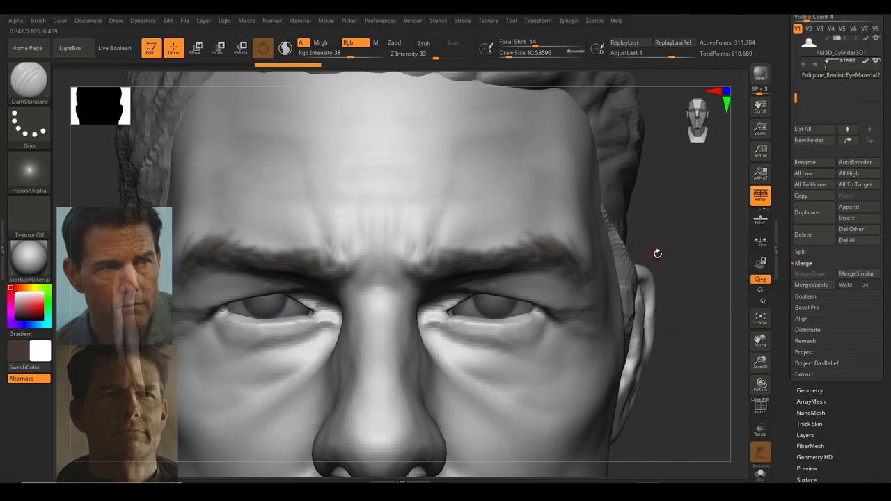
# Choose the Blinn material with the Mrgb channel and fill the merged eyeballs with it in white.
pyautogui.moveTo(657, 254); pyautogui.dragTo(673, 220)
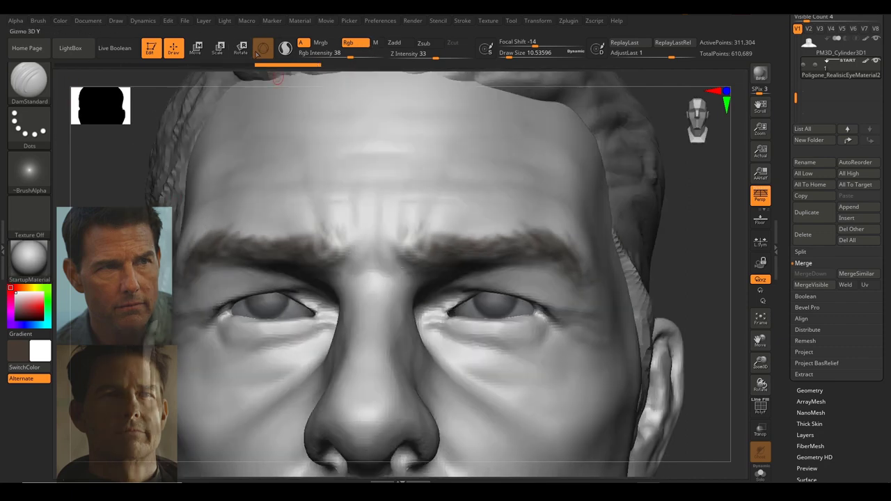
pyautogui.click(29, 258)
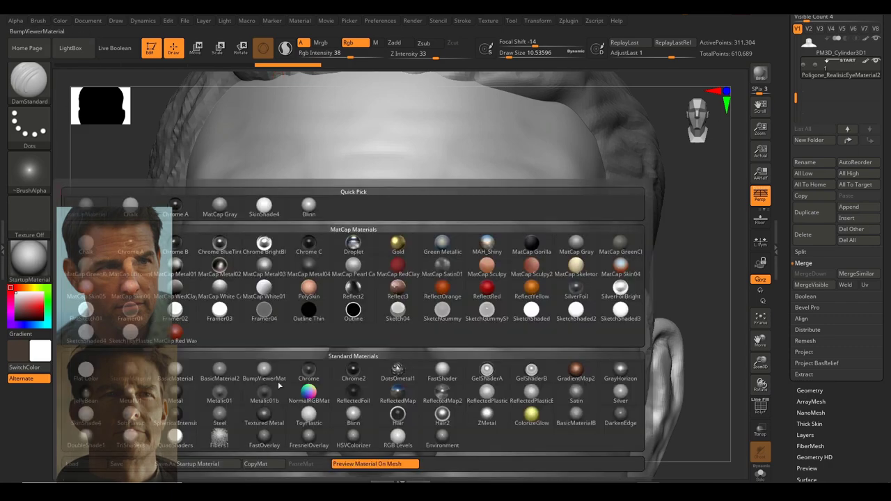
pyautogui.click(359, 420)
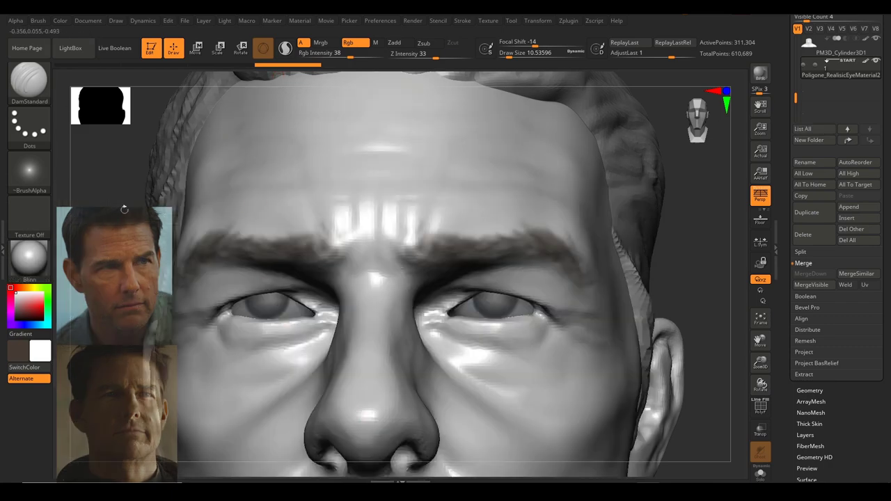
pyautogui.moveTo(124, 209); pyautogui.dragTo(117, 213)
pyautogui.click(321, 43)
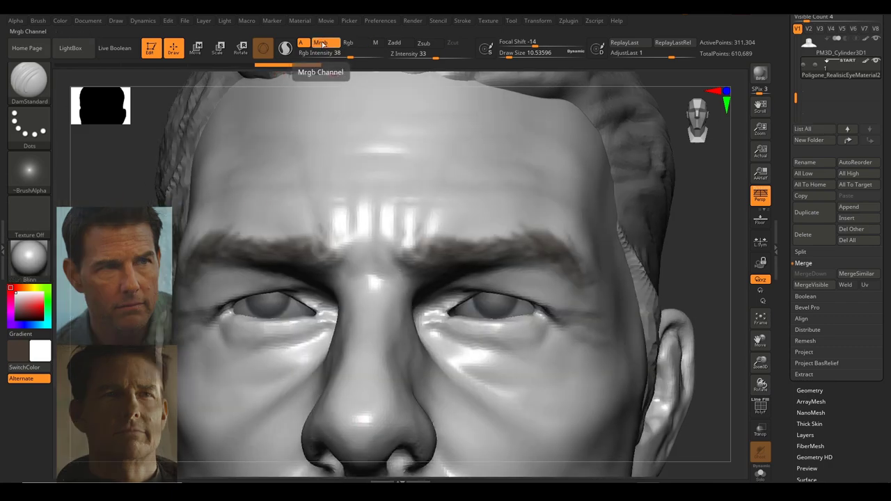
pyautogui.click(61, 22)
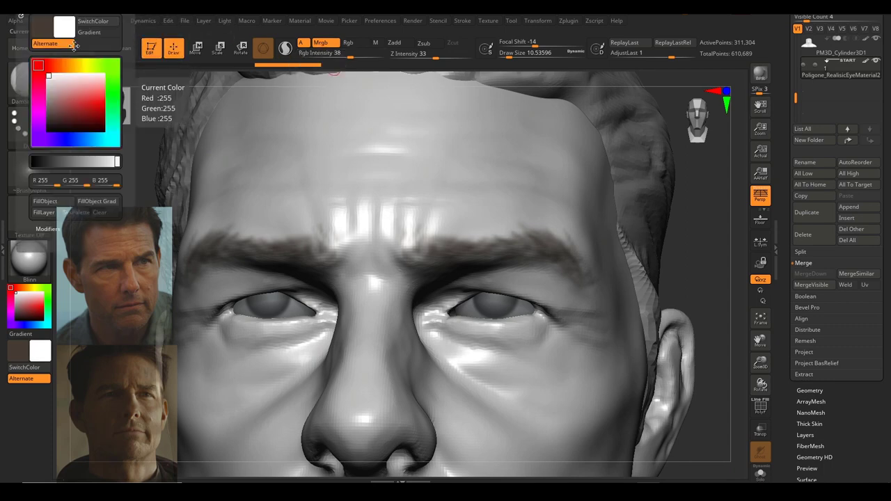
pyautogui.click(57, 20)
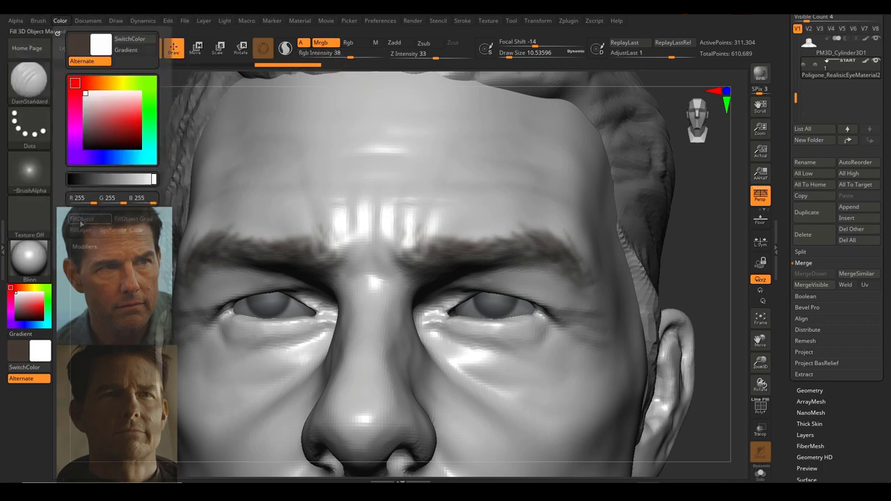
pyautogui.click(81, 224)
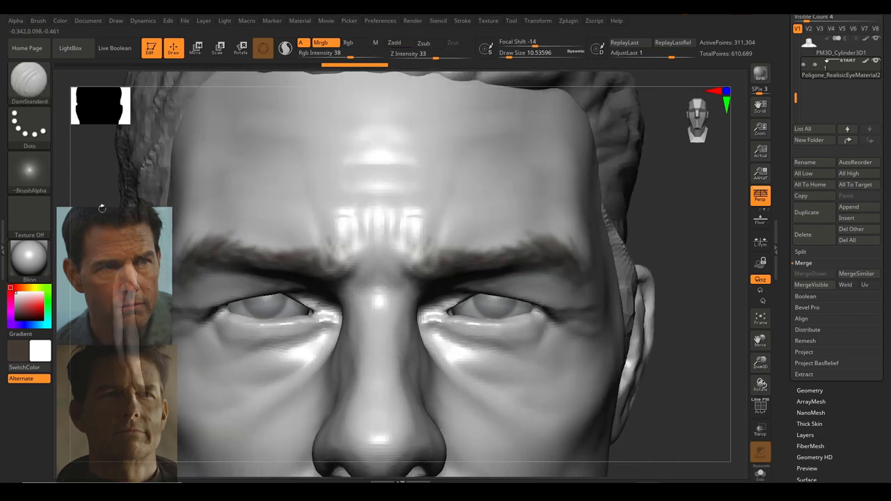
# Switch back to dark brown in Rgb mode with a draw size of about 17 and paint the irises on both eyes.
pyautogui.hotkey('ctrl', 'shift')
pyautogui.click(41, 363)
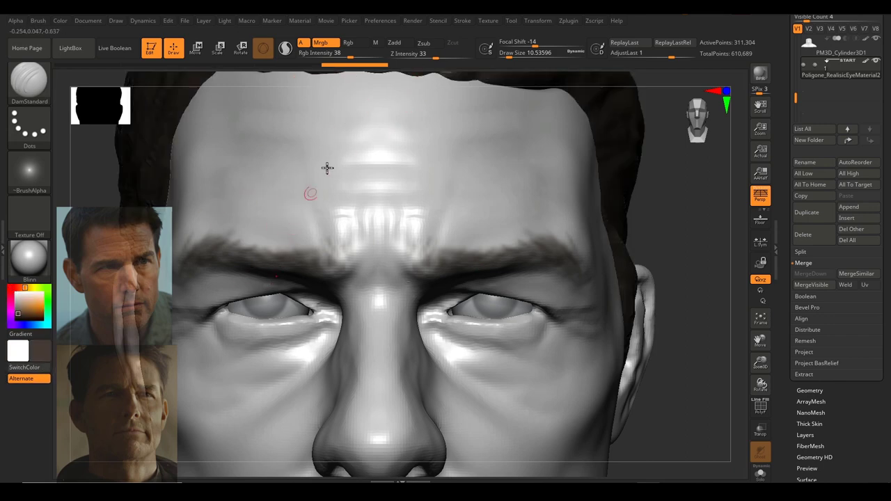
pyautogui.click(353, 43)
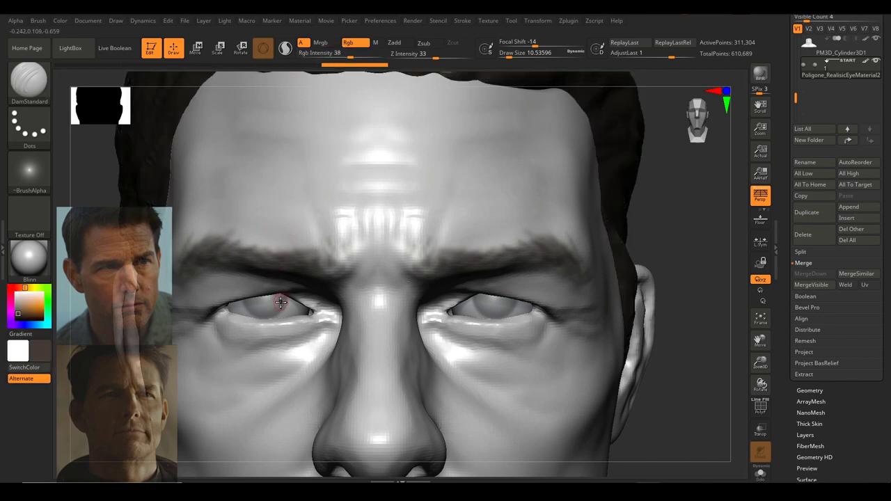
pyautogui.press('s')
pyautogui.moveTo(282, 306); pyautogui.dragTo(284, 305)
pyautogui.keyDown('alt'); pyautogui.moveTo(330, 306); pyautogui.dragTo(368, 292, button='right'); pyautogui.keyUp('alt')
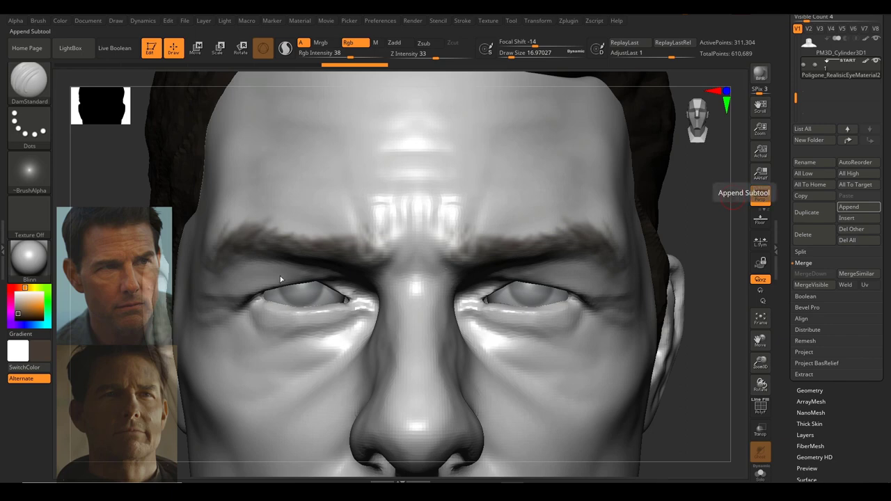
pyautogui.press('p')
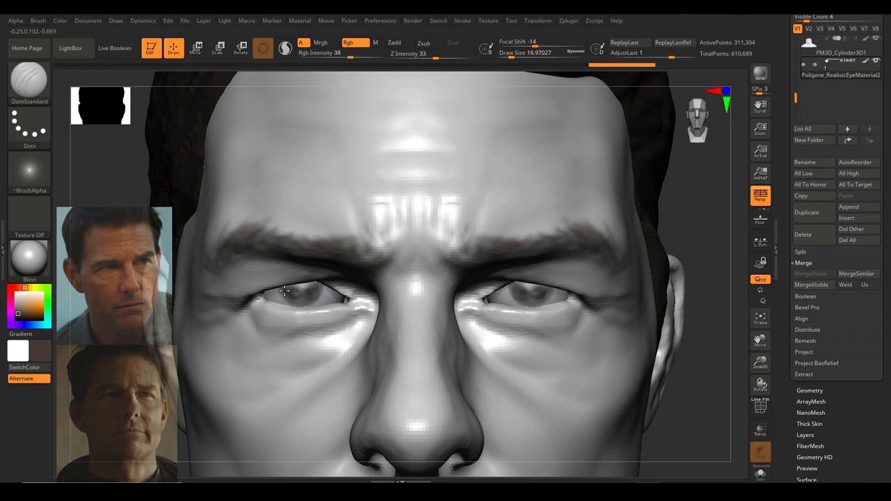
pyautogui.moveTo(299, 290); pyautogui.dragTo(305, 289)
pyautogui.keyDown('ctrl'); pyautogui.moveTo(537, 268); pyautogui.dragTo(579, 273, button='right'); pyautogui.keyUp('ctrl')
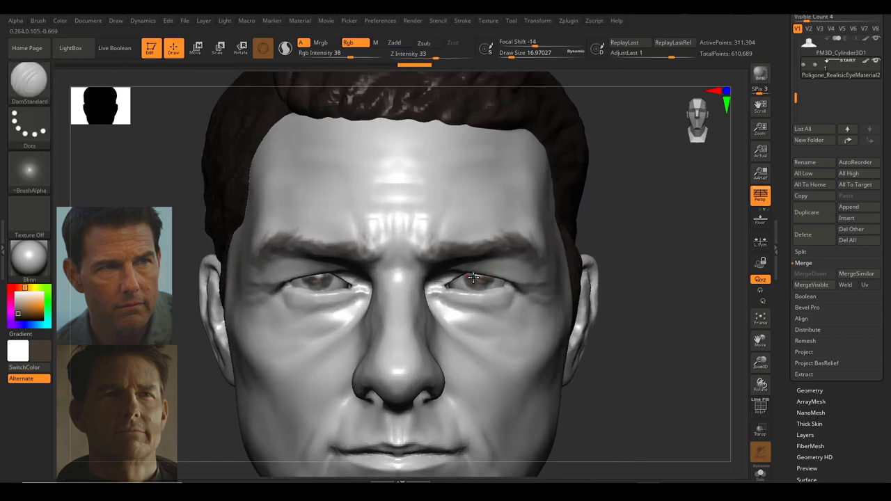
pyautogui.moveTo(487, 281); pyautogui.dragTo(490, 283)
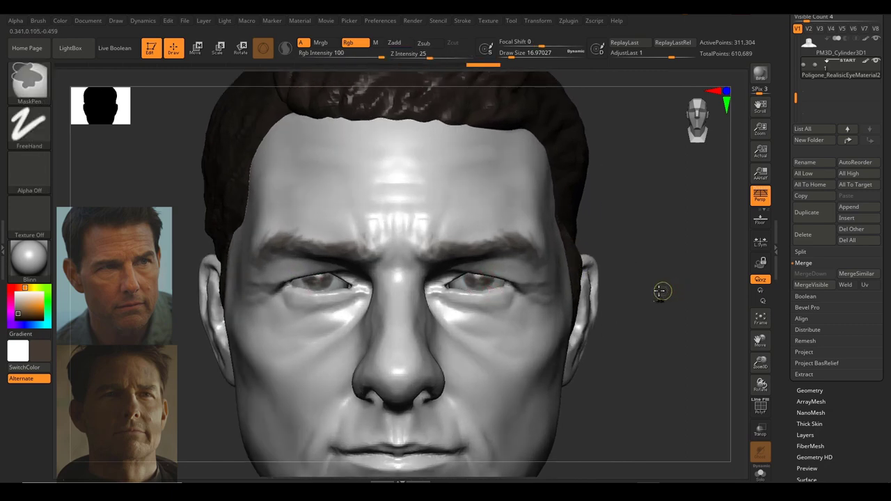
pyautogui.keyDown('ctrl'); pyautogui.moveTo(661, 293); pyautogui.dragTo(650, 277, button='right'); pyautogui.keyUp('ctrl')
pyautogui.keyDown('ctrl'); pyautogui.moveTo(550, 275); pyautogui.dragTo(555, 291, button='right'); pyautogui.keyUp('ctrl')
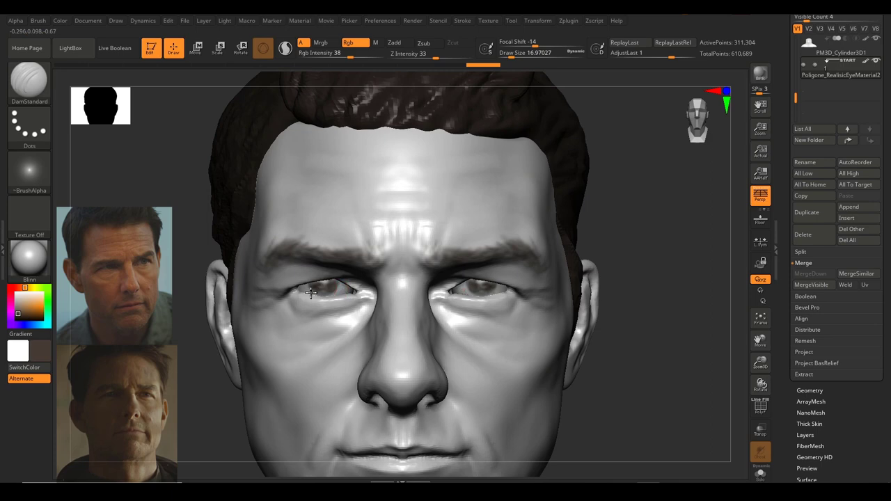
# Deepen the irises on both eyes with short dark brown strokes, checking them from close up and from a distance.
pyautogui.moveTo(330, 292); pyautogui.dragTo(324, 297)
pyautogui.keyDown('ctrl'); pyautogui.moveTo(383, 292); pyautogui.dragTo(394, 300, button='right'); pyautogui.keyUp('ctrl')
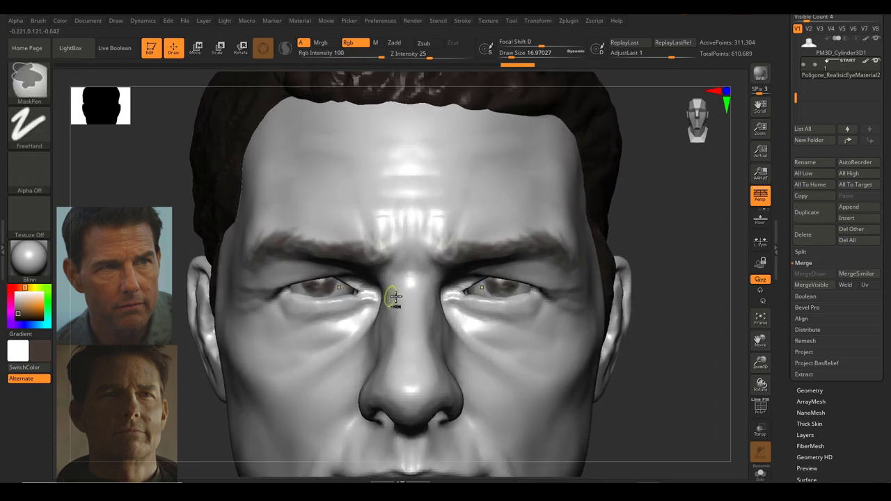
pyautogui.moveTo(498, 296); pyautogui.dragTo(514, 289)
pyautogui.keyDown('ctrl'); pyautogui.moveTo(599, 299); pyautogui.dragTo(620, 264, button='right'); pyautogui.keyUp('ctrl')
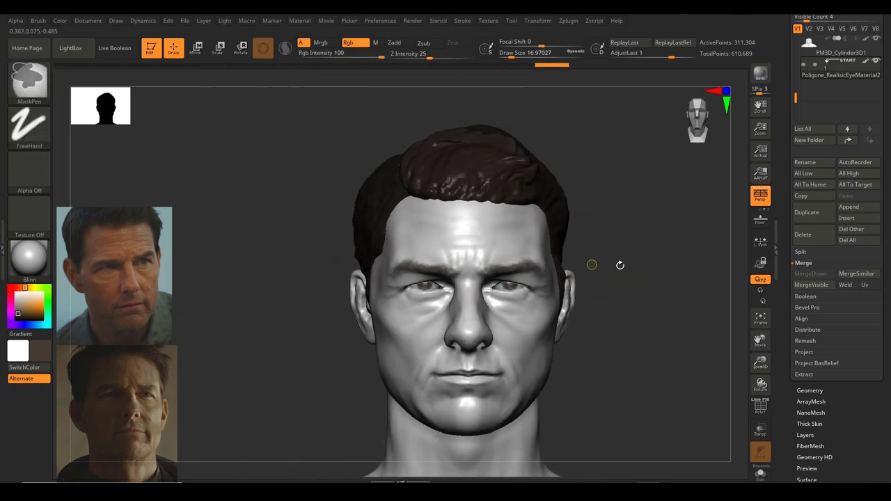
pyautogui.keyDown('ctrl'); pyautogui.moveTo(561, 293); pyautogui.dragTo(543, 310, button='right'); pyautogui.keyUp('ctrl')
pyautogui.moveTo(271, 287); pyautogui.dragTo(288, 291)
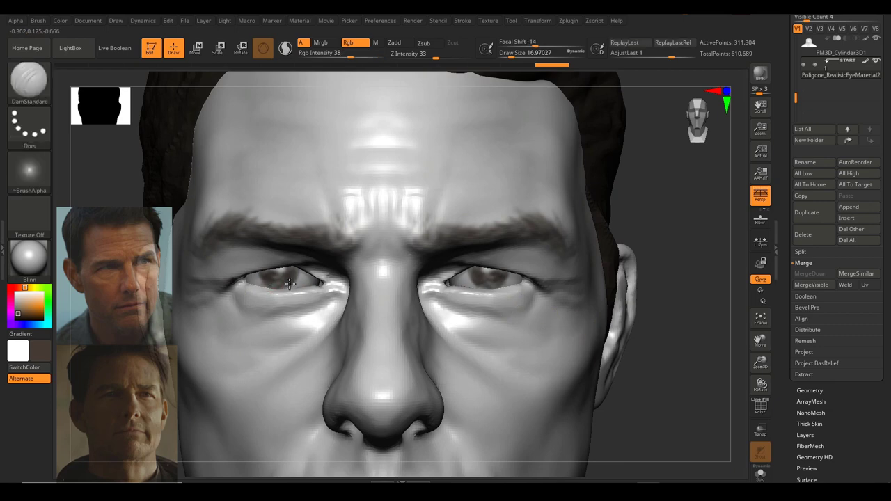
pyautogui.moveTo(592, 300)
pyautogui.keyDown('ctrl'); pyautogui.mouseDown(button='right')
pyautogui.moveTo(600, 247)
pyautogui.moveTo(613, 271)
pyautogui.moveTo(521, 270)
pyautogui.mouseUp(button='right'); pyautogui.keyUp('ctrl')
pyautogui.keyDown('ctrl'); pyautogui.moveTo(466, 241); pyautogui.dragTo(456, 268, button='right'); pyautogui.keyUp('ctrl')
pyautogui.keyDown('ctrl'); pyautogui.moveTo(318, 241); pyautogui.dragTo(301, 249, button='right'); pyautogui.keyUp('ctrl')
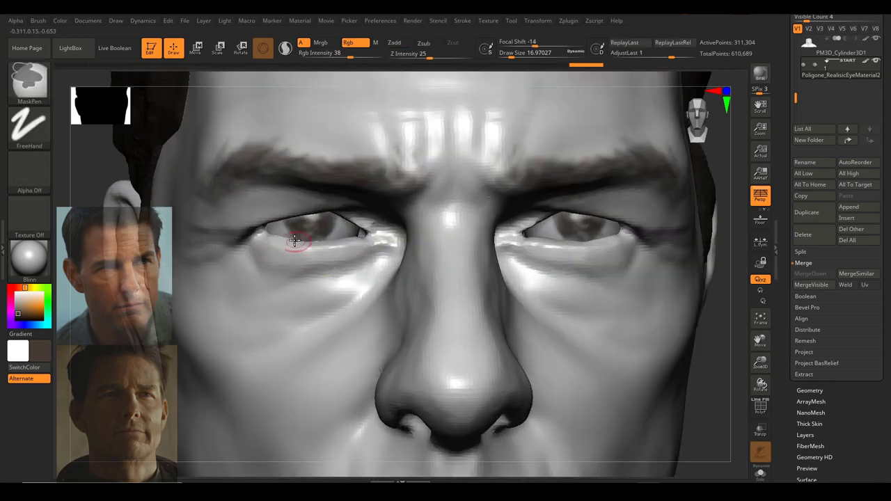
pyautogui.moveTo(316, 211); pyautogui.dragTo(319, 210)
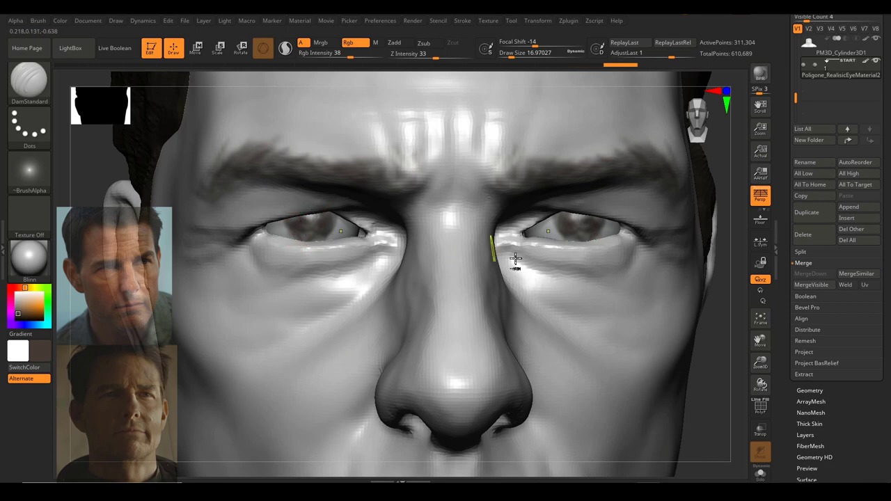
pyautogui.moveTo(517, 262)
pyautogui.keyDown('ctrl'); pyautogui.mouseDown(button='right')
pyautogui.moveTo(639, 255)
pyautogui.moveTo(654, 244)
pyautogui.moveTo(591, 263)
pyautogui.moveTo(605, 266)
pyautogui.moveTo(592, 296)
pyautogui.moveTo(505, 324)
pyautogui.moveTo(548, 277)
pyautogui.mouseUp(button='right'); pyautogui.keyUp('ctrl')
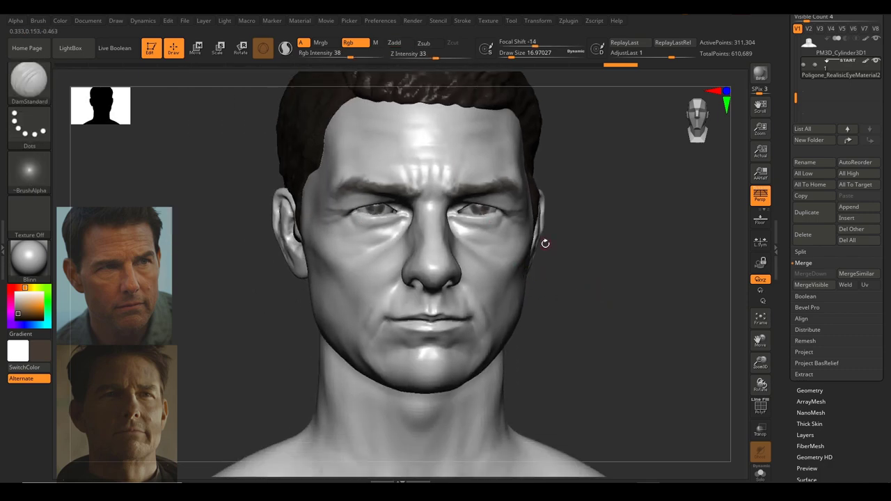
# Select the head subtool Tom-CruiseTool3 and set up the ClayBuildup brush with a draw size of about 25.
pyautogui.keyDown('alt'); pyautogui.click(510, 257); pyautogui.keyUp('alt')
pyautogui.moveTo(574, 339)
pyautogui.mouseDown(button='right')
pyautogui.moveTo(540, 342)
pyautogui.moveTo(551, 350)
pyautogui.moveTo(556, 313)
pyautogui.mouseUp(button='right')
pyautogui.press('b')
pyautogui.press('c')
pyautogui.press('b')
pyautogui.press('s')
pyautogui.moveTo(367, 313); pyautogui.dragTo(370, 314)
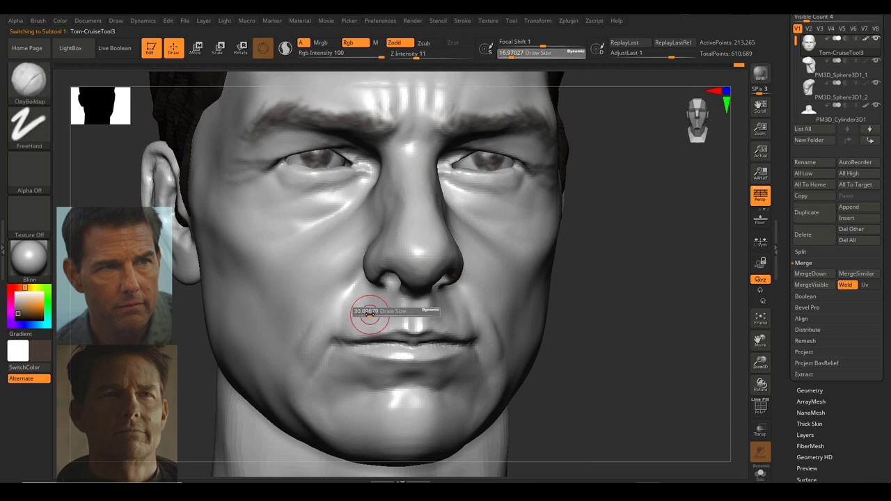
pyautogui.keyDown('ctrl'); pyautogui.moveTo(358, 328); pyautogui.dragTo(362, 342, button='right'); pyautogui.keyUp('ctrl')
pyautogui.press('s')
pyautogui.moveTo(318, 337); pyautogui.dragTo(314, 337)
# Undo the clay stroke beside the mouth, turn off Rgb for the brush and smooth the upper end of the nasolabial fold.
pyautogui.moveTo(342, 311)
pyautogui.mouseDown()
pyautogui.moveTo(330, 311)
pyautogui.moveTo(341, 302)
pyautogui.mouseUp()
pyautogui.hotkey('ctrl', 'z')
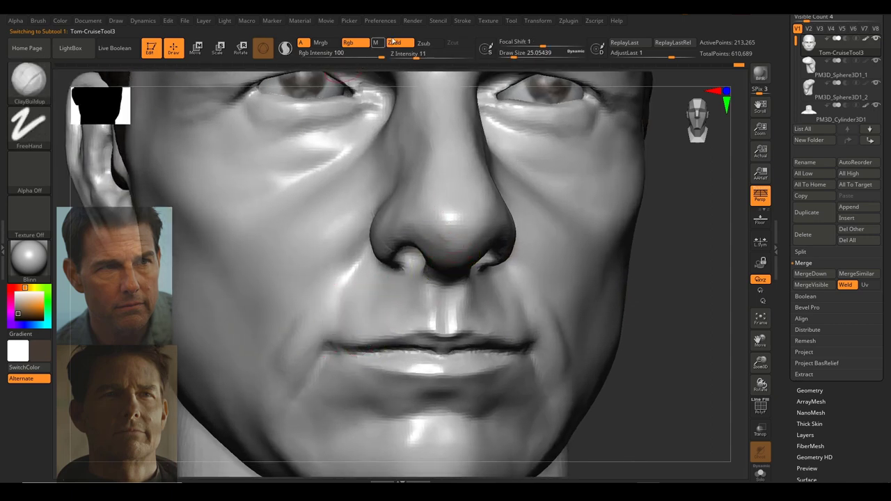
pyautogui.moveTo(458, 266)
pyautogui.keyDown('ctrl'); pyautogui.mouseDown(button='right')
pyautogui.moveTo(453, 234)
pyautogui.moveTo(450, 247)
pyautogui.mouseUp(button='right'); pyautogui.keyUp('ctrl')
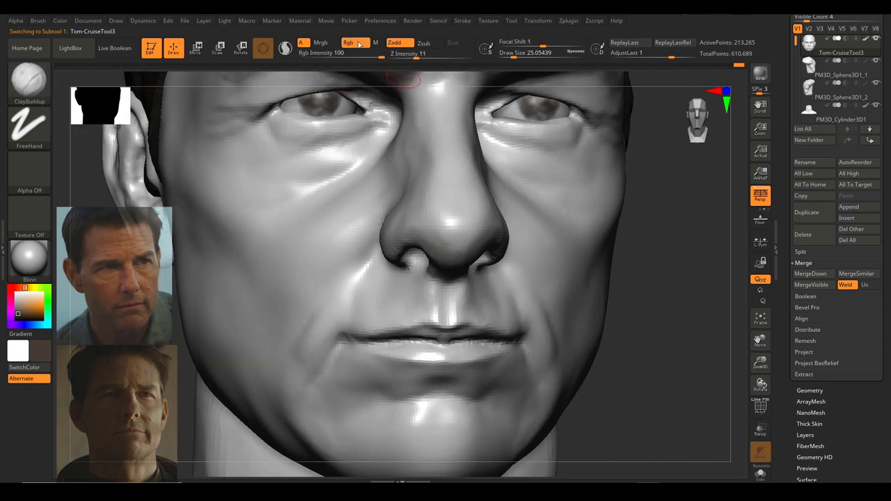
pyautogui.click(358, 43)
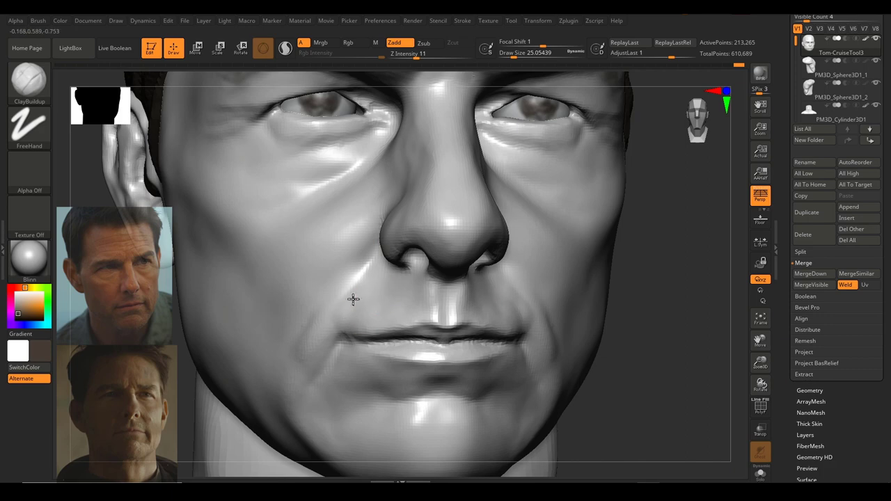
pyautogui.moveTo(405, 284)
pyautogui.keyDown('shift'); pyautogui.mouseDown()
pyautogui.moveTo(355, 304)
pyautogui.moveTo(364, 314)
pyautogui.moveTo(356, 291)
pyautogui.moveTo(321, 311)
pyautogui.moveTo(366, 255)
pyautogui.moveTo(332, 298)
pyautogui.moveTo(370, 259)
pyautogui.moveTo(358, 306)
pyautogui.mouseUp(); pyautogui.keyUp('shift')
pyautogui.keyDown('shift'); pyautogui.moveTo(369, 273); pyautogui.dragTo(364, 269); pyautogui.keyUp('shift')
# Refine and smooth the wing and side of the nose where it meets the cheek.
pyautogui.moveTo(598, 326)
pyautogui.keyDown('ctrl'); pyautogui.mouseDown(button='right')
pyautogui.moveTo(597, 288)
pyautogui.moveTo(643, 302)
pyautogui.moveTo(625, 311)
pyautogui.moveTo(649, 315)
pyautogui.moveTo(649, 307)
pyautogui.mouseUp(button='right'); pyautogui.keyUp('ctrl')
pyautogui.moveTo(294, 259); pyautogui.dragTo(423, 245, button='right')
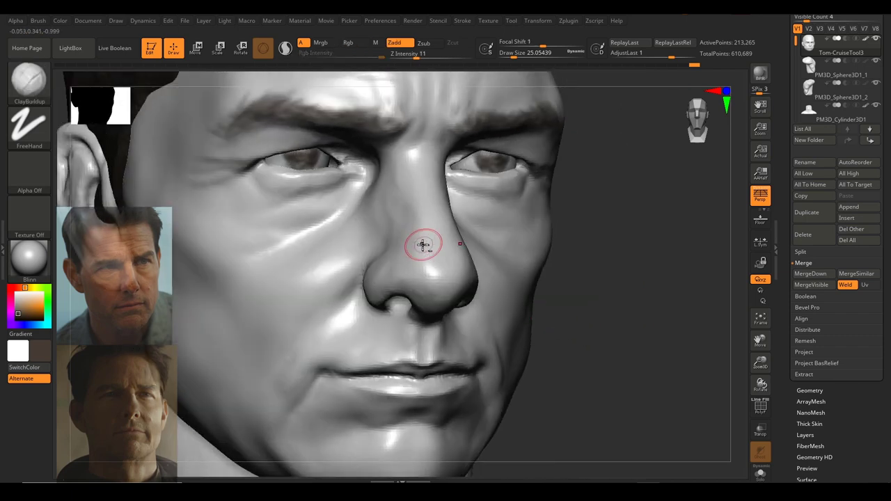
pyautogui.moveTo(406, 275); pyautogui.dragTo(398, 258)
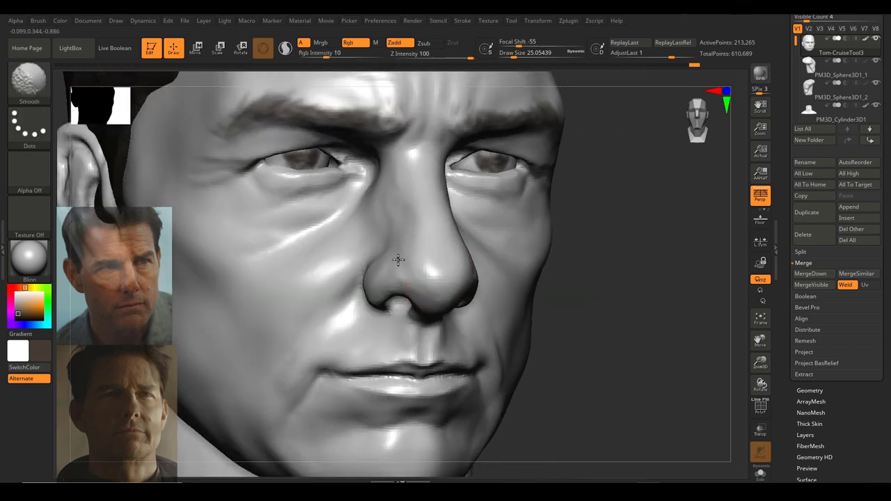
pyautogui.moveTo(460, 263)
pyautogui.keyDown('ctrl'); pyautogui.mouseDown(button='right')
pyautogui.moveTo(429, 262)
pyautogui.moveTo(474, 264)
pyautogui.mouseUp(button='right'); pyautogui.keyUp('ctrl')
pyautogui.moveTo(474, 264); pyautogui.dragTo(369, 263, button='right')
pyautogui.keyDown('ctrl'); pyautogui.moveTo(567, 262); pyautogui.dragTo(530, 265, button='right'); pyautogui.keyUp('ctrl')
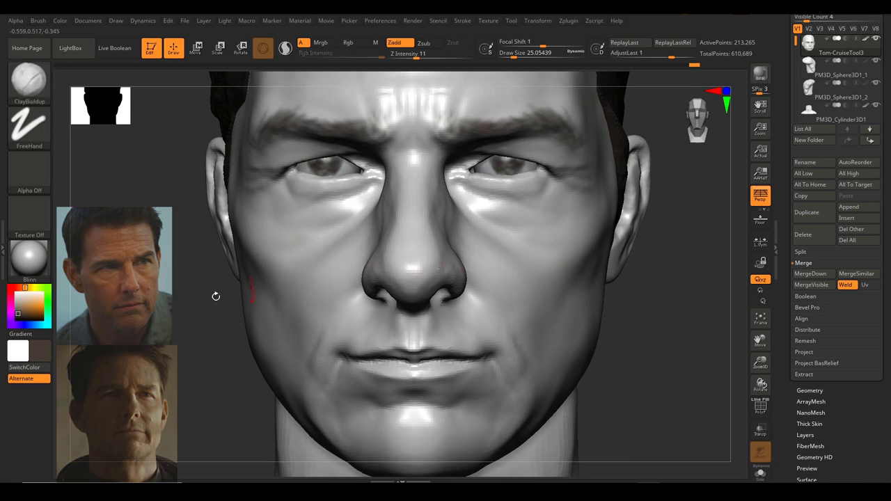
pyautogui.moveTo(216, 296); pyautogui.dragTo(340, 267, button='right')
pyautogui.moveTo(426, 261)
pyautogui.keyDown('shift'); pyautogui.mouseDown()
pyautogui.moveTo(422, 267)
pyautogui.moveTo(446, 287)
pyautogui.mouseUp(); pyautogui.keyUp('shift')
pyautogui.moveTo(446, 286)
pyautogui.keyDown('ctrl'); pyautogui.mouseDown(button='right')
pyautogui.moveTo(411, 286)
pyautogui.moveTo(453, 285)
pyautogui.mouseUp(button='right'); pyautogui.keyUp('ctrl')
pyautogui.moveTo(669, 280)
pyautogui.mouseDown(button='right')
pyautogui.moveTo(571, 275)
pyautogui.moveTo(611, 283)
pyautogui.moveTo(581, 272)
pyautogui.moveTo(587, 295)
pyautogui.mouseUp(button='right')
pyautogui.moveTo(584, 278); pyautogui.dragTo(580, 275, button='right')
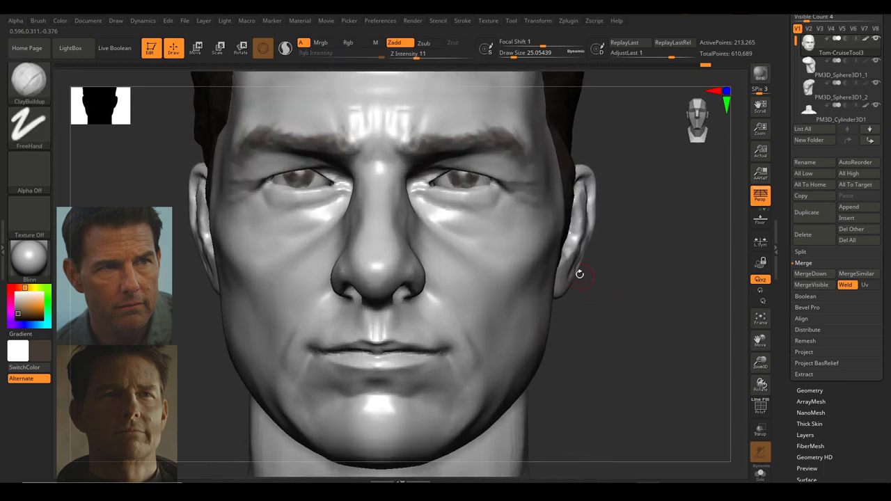
# Build up and smooth the cheek beside the nose with a draw size of about 46.
pyautogui.press('s')
pyautogui.moveTo(305, 244); pyautogui.dragTo(307, 245)
pyautogui.keyDown('ctrl'); pyautogui.moveTo(298, 253); pyautogui.dragTo(340, 250, button='right'); pyautogui.keyUp('ctrl')
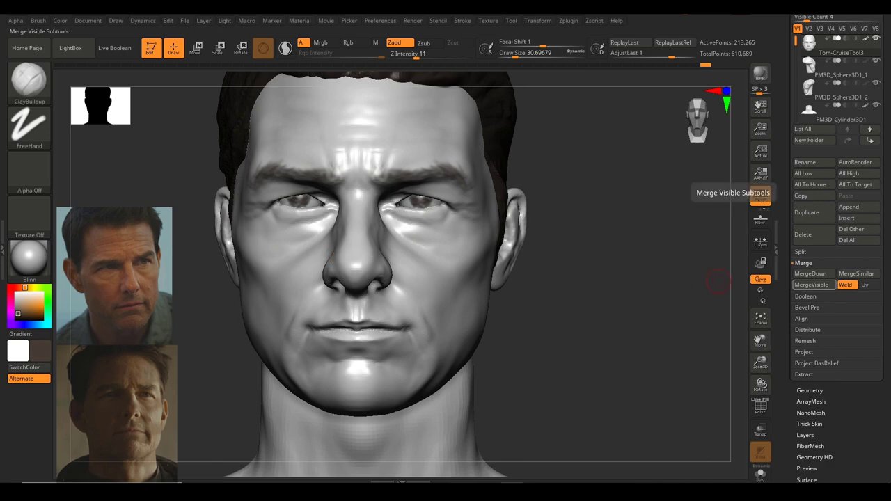
pyautogui.moveTo(578, 289); pyautogui.dragTo(575, 334, button='right')
pyautogui.moveTo(709, 263); pyautogui.dragTo(695, 263, button='right')
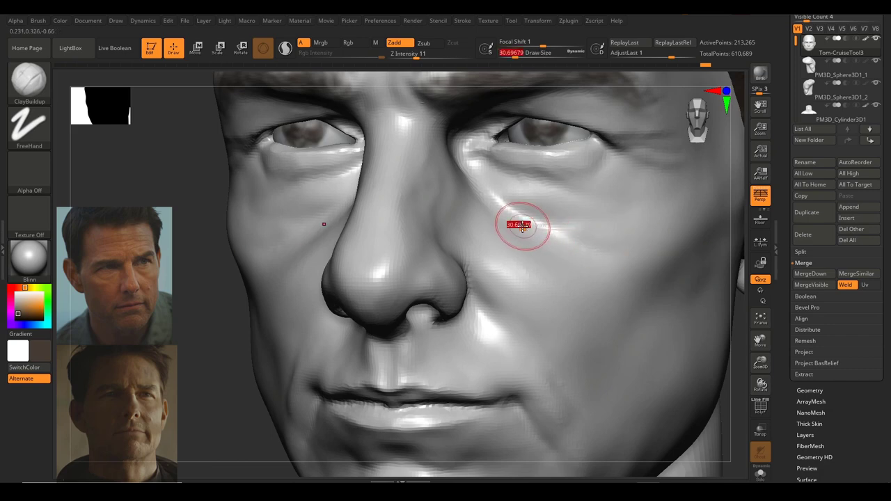
pyautogui.moveTo(522, 227); pyautogui.dragTo(525, 227)
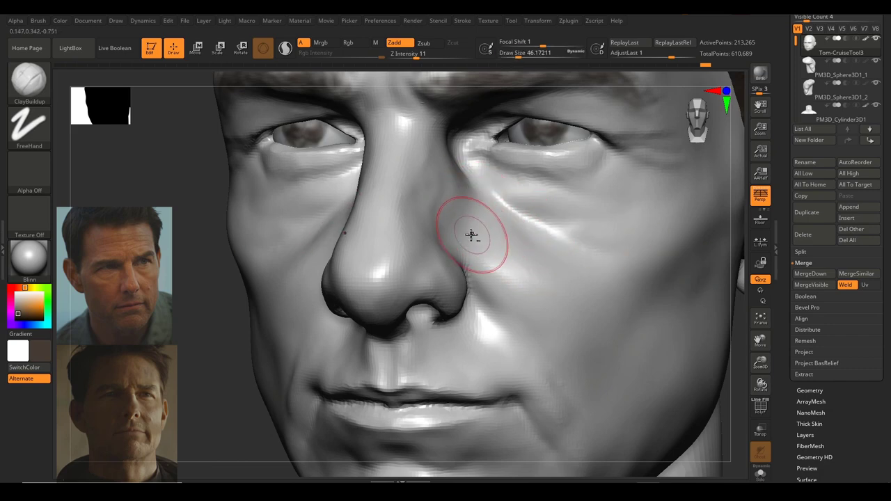
pyautogui.press('shift')
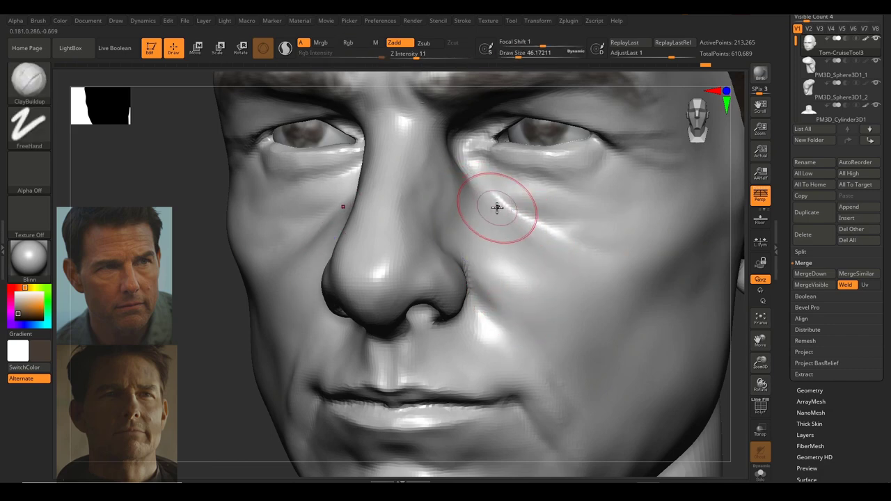
# Soften the fold running from the inner eye corner across the cheek, reducing the draw size to about 23.
pyautogui.press('s')
pyautogui.moveTo(497, 207)
pyautogui.mouseDown()
pyautogui.moveTo(489, 207)
pyautogui.moveTo(542, 215)
pyautogui.moveTo(540, 229)
pyautogui.moveTo(491, 218)
pyautogui.mouseUp()
pyautogui.press('s')
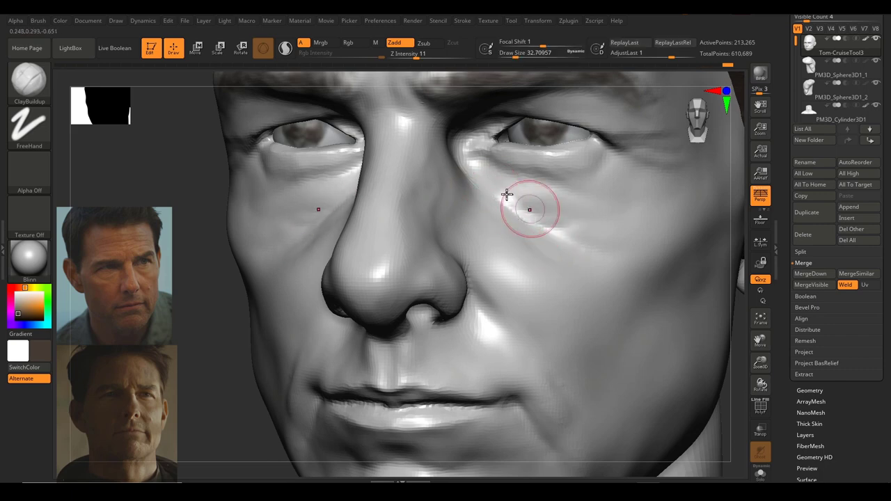
pyautogui.press('[')
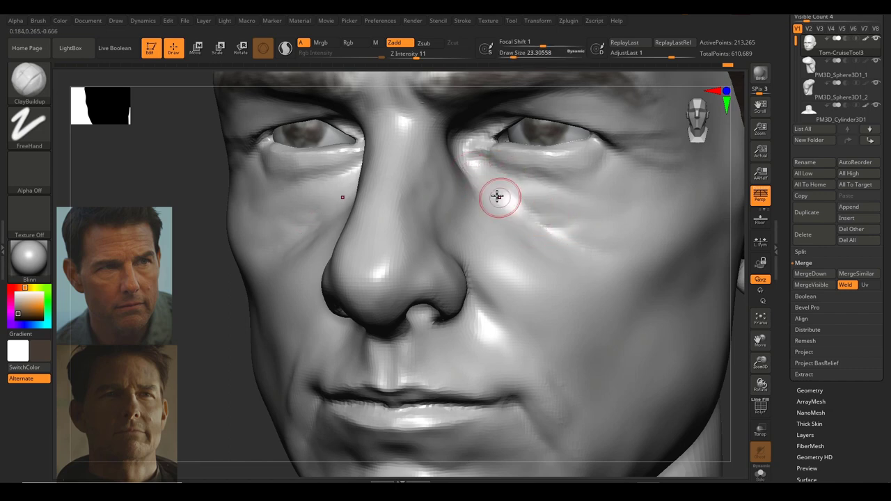
pyautogui.keyDown('ctrl'); pyautogui.moveTo(532, 200); pyautogui.dragTo(499, 235, button='right'); pyautogui.keyUp('ctrl')
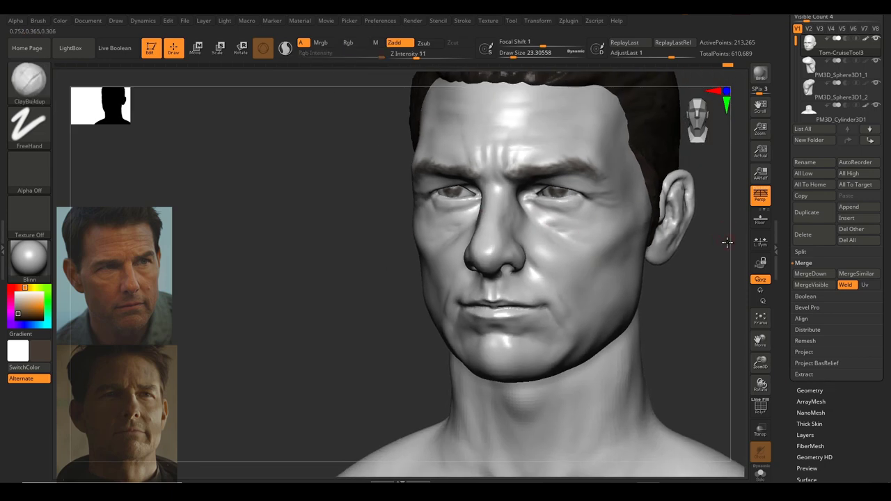
pyautogui.keyDown('shift'); pyautogui.moveTo(727, 244); pyautogui.dragTo(670, 232); pyautogui.keyUp('shift')
pyautogui.keyDown('ctrl'); pyautogui.moveTo(555, 237); pyautogui.dragTo(577, 223, button='right'); pyautogui.keyUp('ctrl')
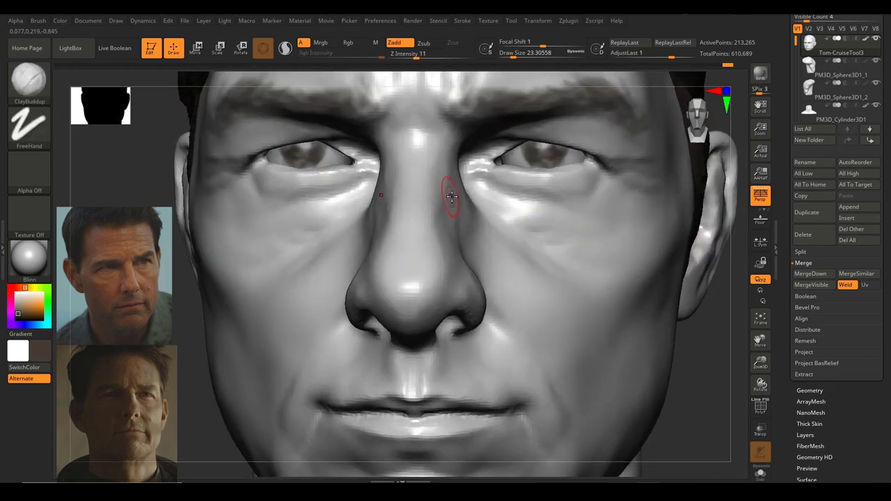
# Add clay to the cheeks below the eye bags and smooth the creases there.
pyautogui.press('s')
pyautogui.moveTo(565, 213)
pyautogui.mouseDown()
pyautogui.moveTo(572, 226)
pyautogui.moveTo(599, 211)
pyautogui.mouseUp()
pyautogui.press('s')
pyautogui.press('s')
pyautogui.click(592, 217)
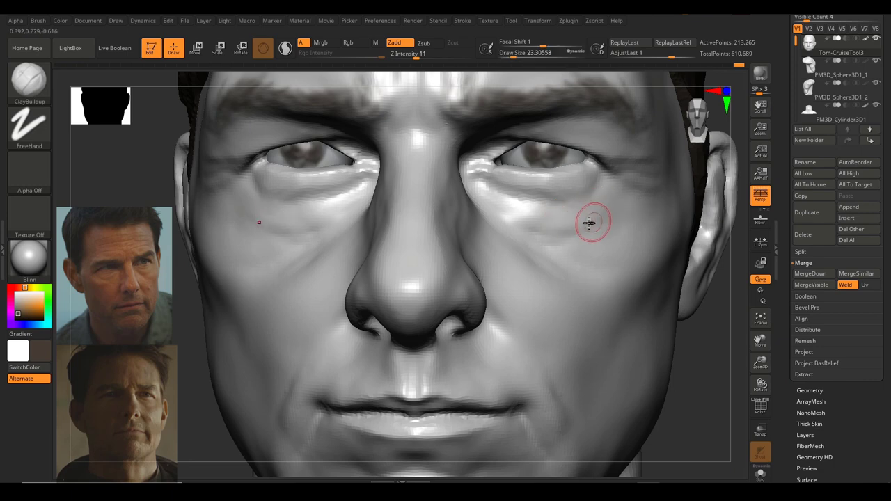
pyautogui.press('shift')
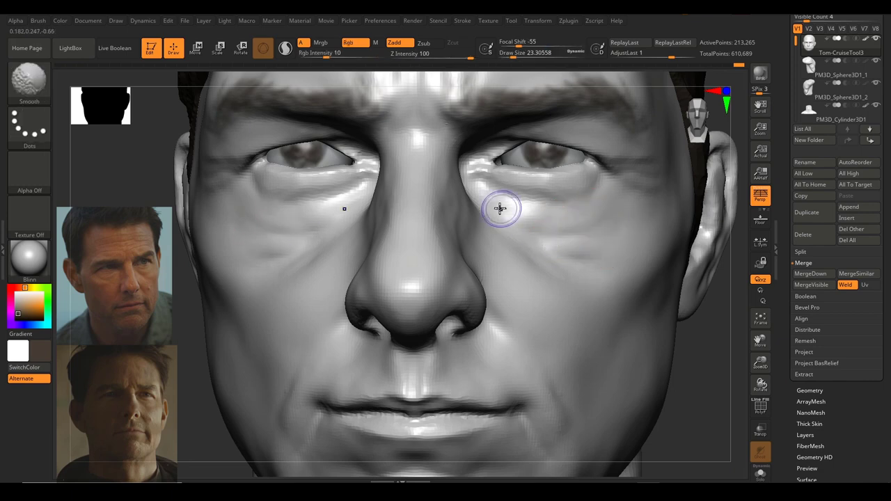
pyautogui.keyDown('shift'); pyautogui.moveTo(569, 244); pyautogui.dragTo(568, 250); pyautogui.keyUp('shift')
pyautogui.moveTo(571, 290)
pyautogui.keyDown('shift'); pyautogui.mouseDown()
pyautogui.moveTo(548, 273)
pyautogui.moveTo(565, 285)
pyautogui.mouseUp(); pyautogui.keyUp('shift')
pyautogui.moveTo(696, 282)
pyautogui.keyDown('ctrl'); pyautogui.mouseDown(button='right')
pyautogui.moveTo(679, 240)
pyautogui.moveTo(696, 241)
pyautogui.moveTo(691, 292)
pyautogui.moveTo(682, 291)
pyautogui.mouseUp(button='right'); pyautogui.keyUp('ctrl')
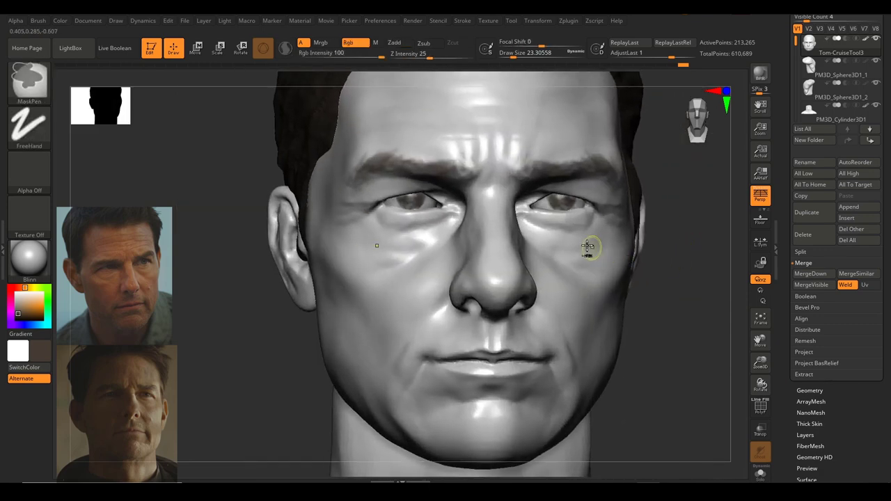
# Build up the inner cheeks between the eye bags and the sides of the nose.
pyautogui.keyDown('ctrl'); pyautogui.moveTo(590, 249); pyautogui.dragTo(553, 282, button='right'); pyautogui.keyUp('ctrl')
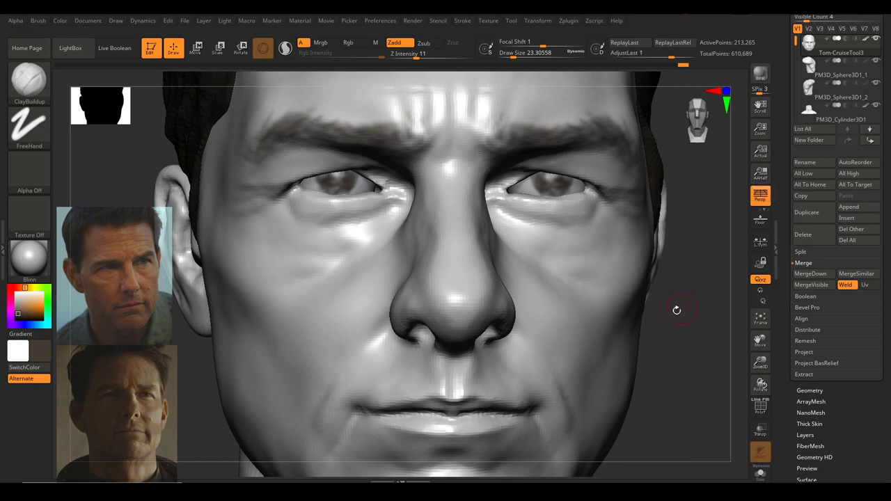
pyautogui.press('p')
pyautogui.moveTo(544, 243)
pyautogui.mouseDown()
pyautogui.moveTo(561, 239)
pyautogui.moveTo(547, 248)
pyautogui.moveTo(519, 233)
pyautogui.moveTo(575, 250)
pyautogui.mouseUp()
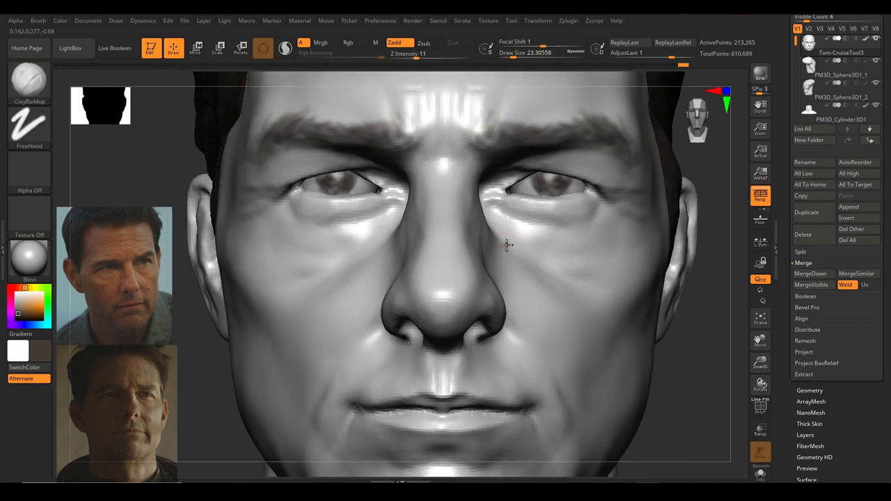
pyautogui.moveTo(503, 247); pyautogui.dragTo(519, 266)
pyautogui.moveTo(554, 270)
pyautogui.keyDown('ctrl'); pyautogui.mouseDown(button='right')
pyautogui.moveTo(653, 261)
pyautogui.moveTo(611, 252)
pyautogui.moveTo(624, 251)
pyautogui.mouseUp(button='right'); pyautogui.keyUp('ctrl')
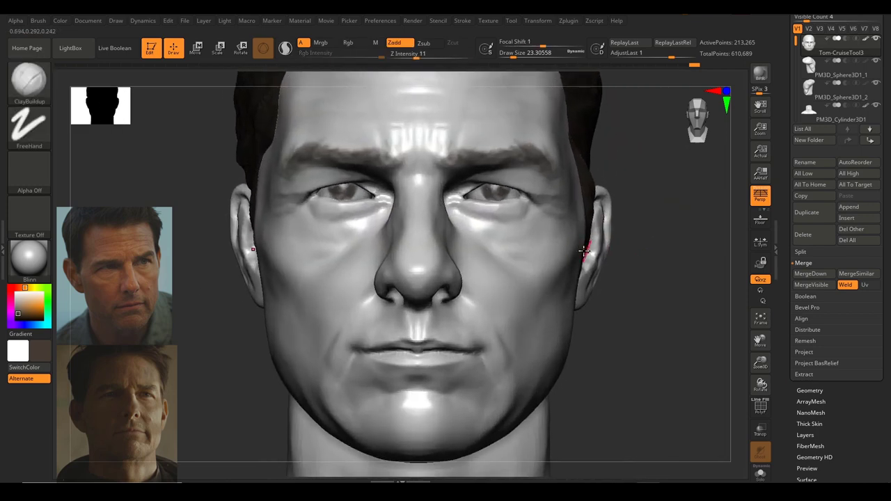
# Smooth the outer cheeks toward the ears with a draw size of about 46.
pyautogui.press('s')
pyautogui.moveTo(559, 253); pyautogui.dragTo(562, 252)
pyautogui.press('s')
pyautogui.keyDown('shift'); pyautogui.moveTo(536, 286); pyautogui.dragTo(576, 255); pyautogui.keyUp('shift')
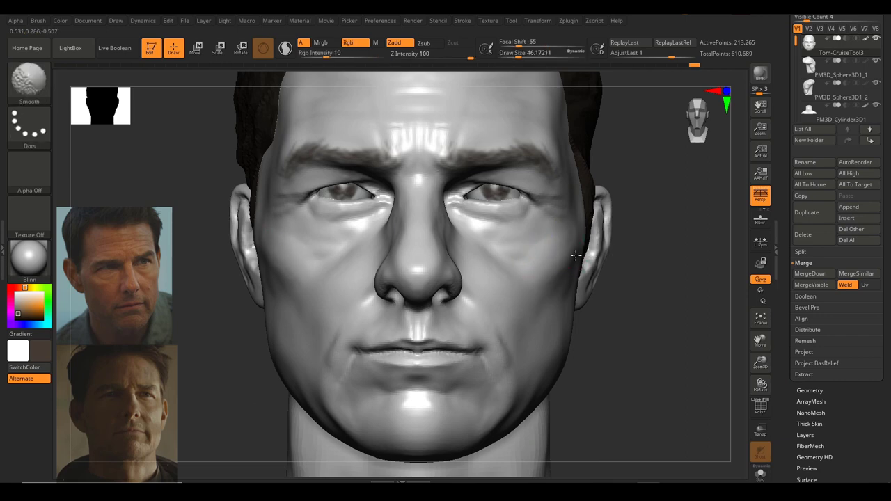
pyautogui.moveTo(634, 279)
pyautogui.keyDown('ctrl'); pyautogui.mouseDown(button='right')
pyautogui.moveTo(656, 251)
pyautogui.moveTo(622, 255)
pyautogui.moveTo(613, 300)
pyautogui.mouseUp(button='right'); pyautogui.keyUp('ctrl')
# Reduce the draw size to about 23 and smooth the inner cheek just below the eye bags.
pyautogui.press('s')
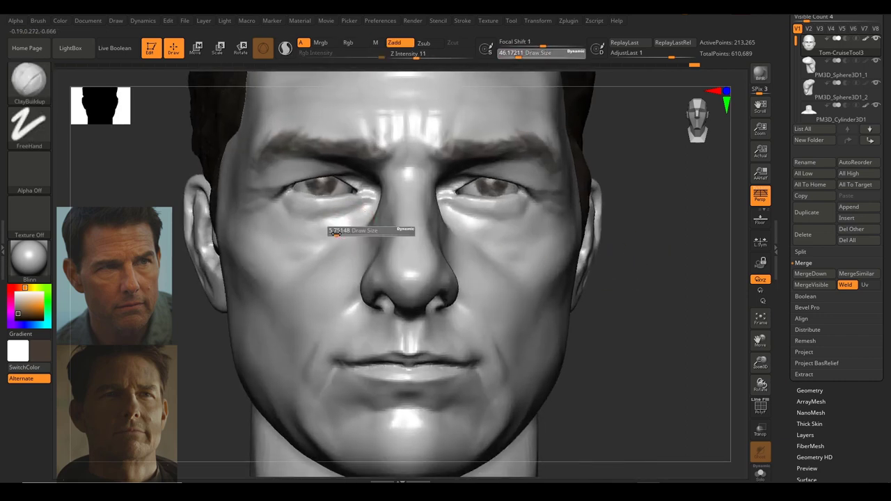
pyautogui.moveTo(348, 230)
pyautogui.mouseDown()
pyautogui.moveTo(333, 241)
pyautogui.moveTo(329, 232)
pyautogui.mouseUp()
pyautogui.press('s')
pyautogui.keyDown('shift'); pyautogui.moveTo(348, 241); pyautogui.dragTo(367, 229); pyautogui.keyUp('shift')
pyautogui.moveTo(641, 293)
pyautogui.keyDown('ctrl'); pyautogui.mouseDown(button='right')
pyautogui.moveTo(659, 252)
pyautogui.moveTo(640, 273)
pyautogui.moveTo(615, 279)
pyautogui.moveTo(620, 291)
pyautogui.mouseUp(button='right'); pyautogui.keyUp('ctrl')
pyautogui.moveTo(620, 291); pyautogui.dragTo(619, 245, button='right')
# Select the top hair subtool PM3D_Sphere3D1_1 and recolor it a slightly warmer dark brown after trying a lighter brown.
pyautogui.keyDown('alt'); pyautogui.click(444, 106); pyautogui.keyUp('alt')
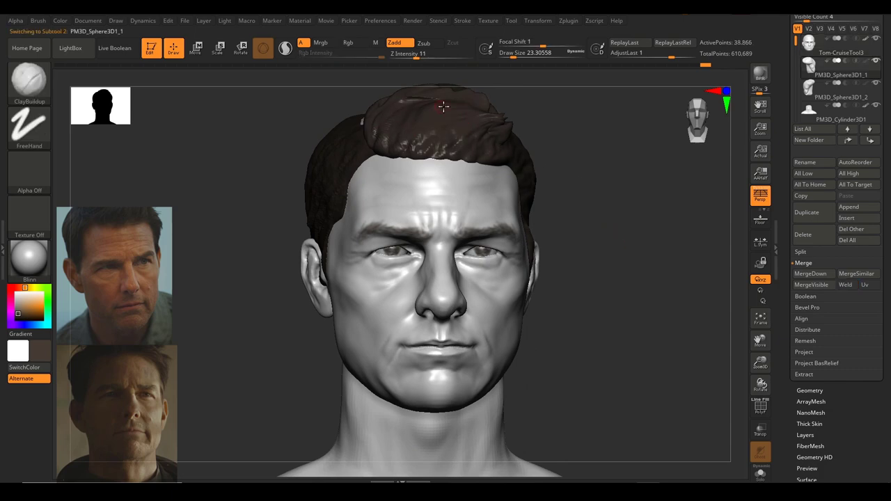
pyautogui.moveTo(548, 142)
pyautogui.mouseDown(button='right')
pyautogui.moveTo(611, 174)
pyautogui.moveTo(612, 195)
pyautogui.moveTo(573, 162)
pyautogui.mouseUp(button='right')
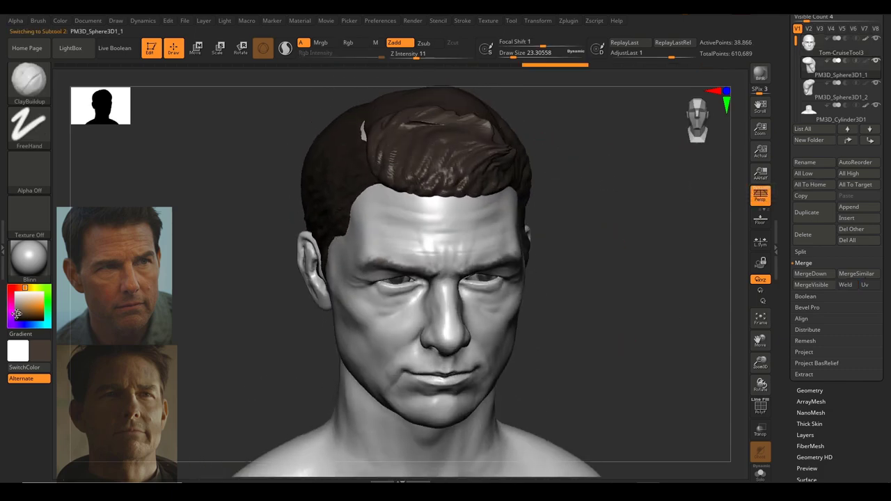
pyautogui.moveTo(125, 313); pyautogui.dragTo(128, 274, button='right')
pyautogui.moveTo(128, 273); pyautogui.dragTo(541, 275)
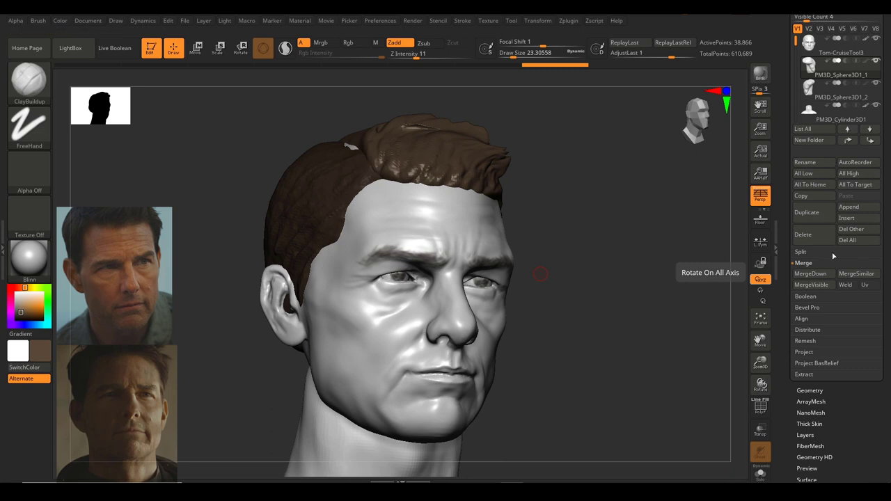
pyautogui.keyDown('shift'); pyautogui.moveTo(579, 239); pyautogui.dragTo(587, 239); pyautogui.keyUp('shift')
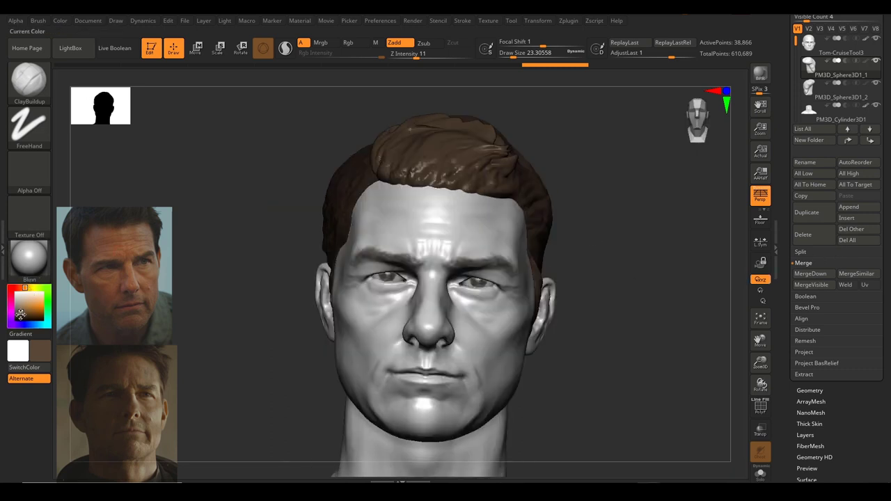
pyautogui.click(21, 315)
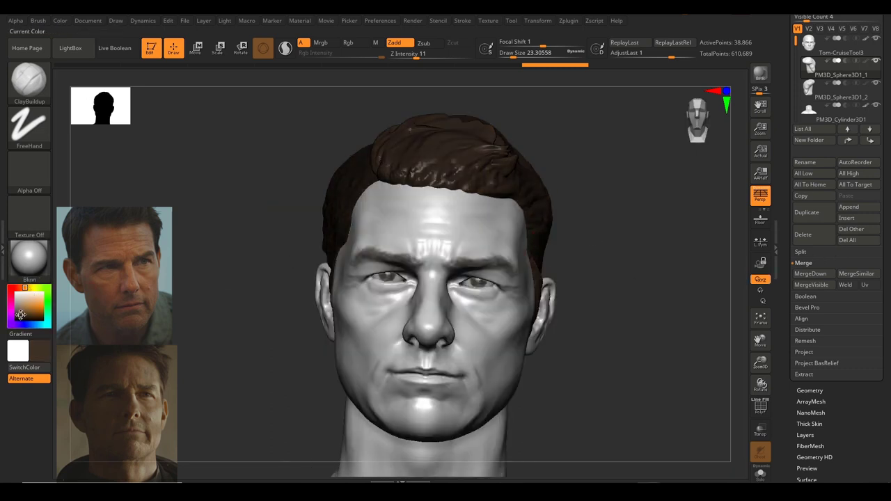
# Pick a dark brown (R 80, G 65, B 49), enable Rgb and fill the top hair subtool with it.
pyautogui.click(21, 314)
pyautogui.moveTo(180, 162); pyautogui.dragTo(188, 162)
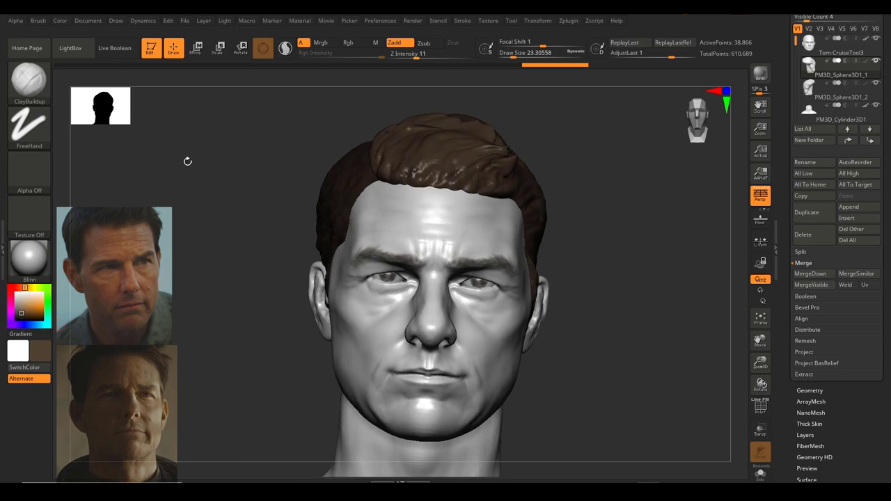
pyautogui.click(60, 21)
pyautogui.click(352, 44)
pyautogui.click(59, 22)
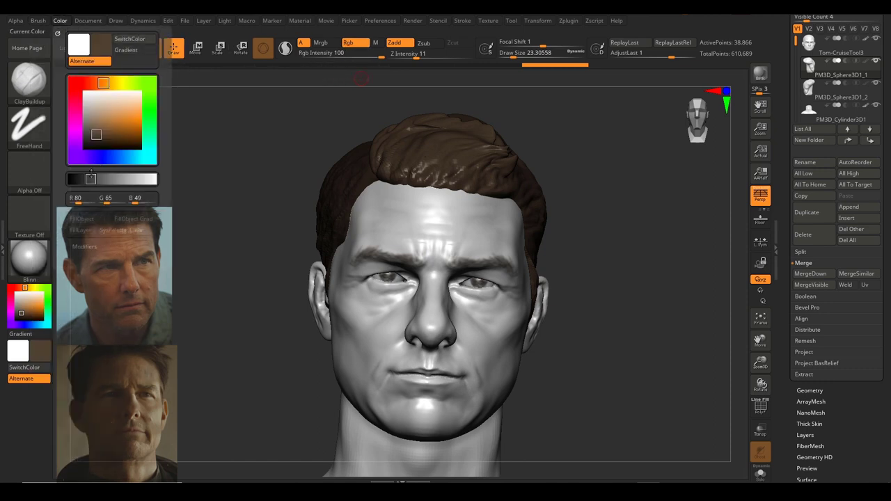
pyautogui.click(84, 220)
# Select the side hair subtool PM3D_Sphere3D1_2 and fill it with the same brown.
pyautogui.keyDown('alt'); pyautogui.click(348, 186); pyautogui.keyUp('alt')
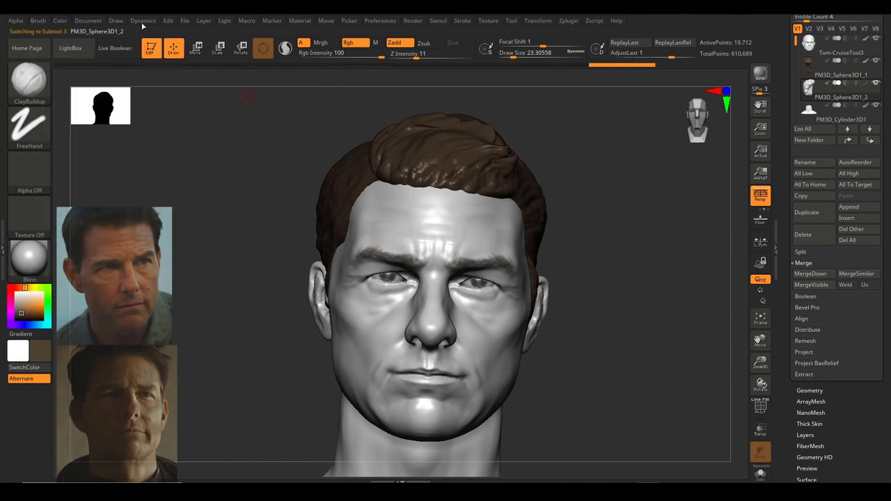
pyautogui.click(60, 21)
pyautogui.click(88, 220)
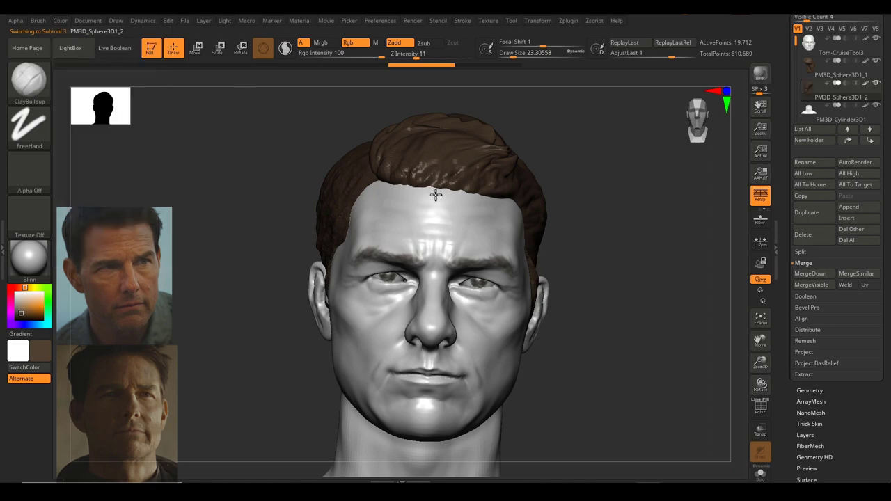
# Build up the side hair around the gap beside the top hair with a draw size of about 71.
pyautogui.moveTo(643, 235); pyautogui.dragTo(613, 260)
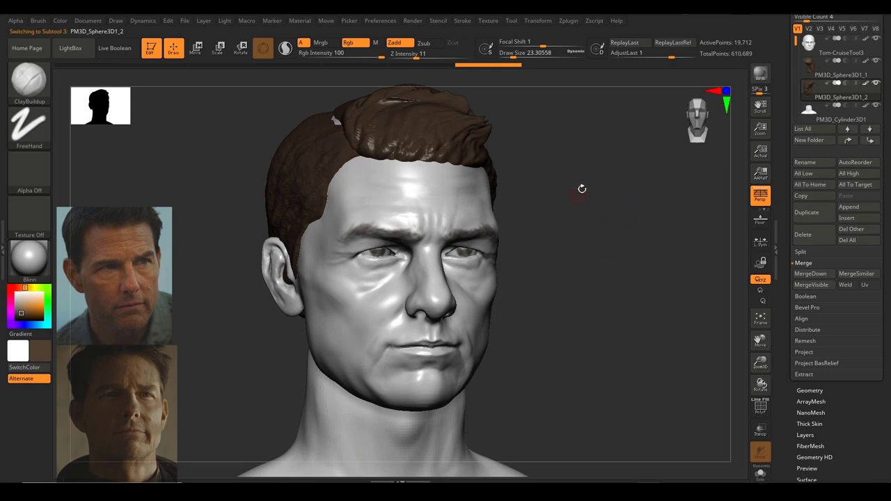
pyautogui.moveTo(582, 188); pyautogui.dragTo(578, 235)
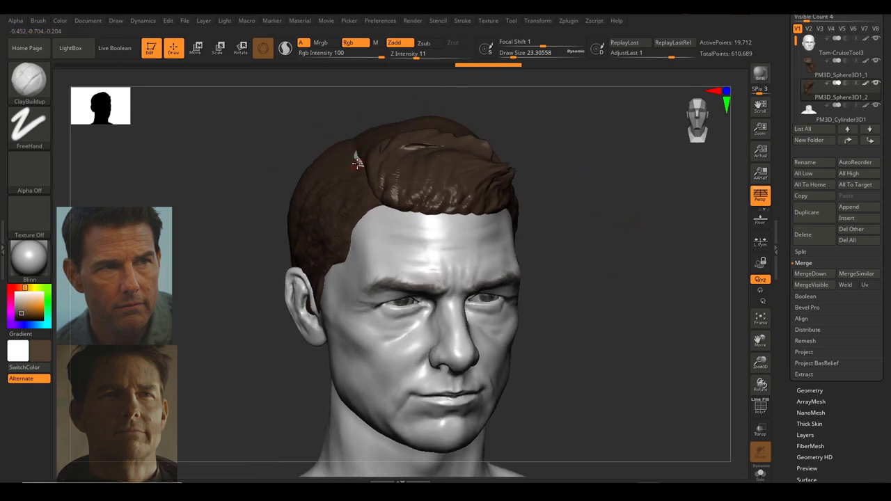
pyautogui.press('s')
pyautogui.moveTo(359, 165); pyautogui.dragTo(369, 165)
pyautogui.moveTo(556, 176); pyautogui.dragTo(570, 202)
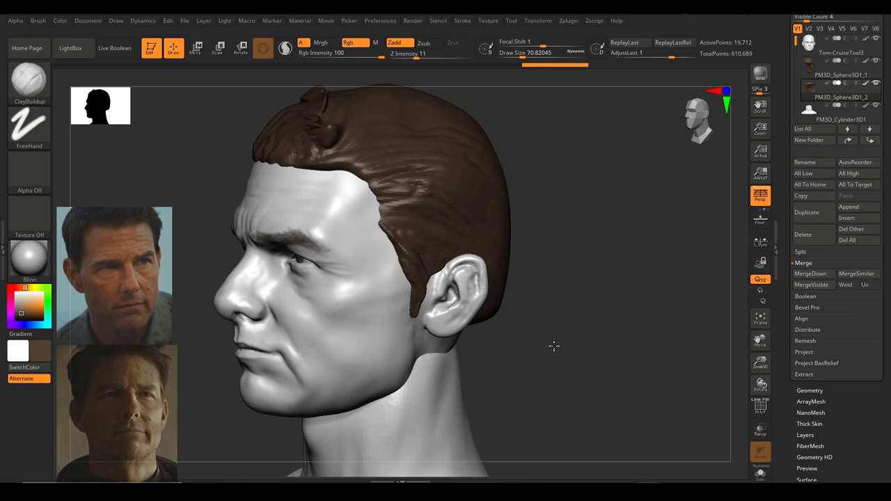
# Select the face subtool Tom-CruiseTool3 and sculpt the area beneath the earlobe with a draw size of about 56.
pyautogui.moveTo(555, 346); pyautogui.dragTo(620, 279, button='right')
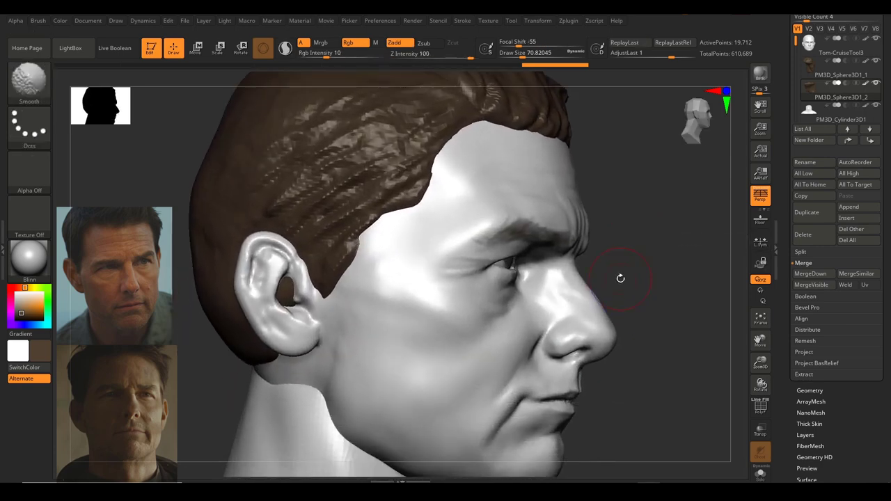
pyautogui.keyDown('alt'); pyautogui.moveTo(622, 351); pyautogui.dragTo(620, 255, button='right'); pyautogui.keyUp('alt')
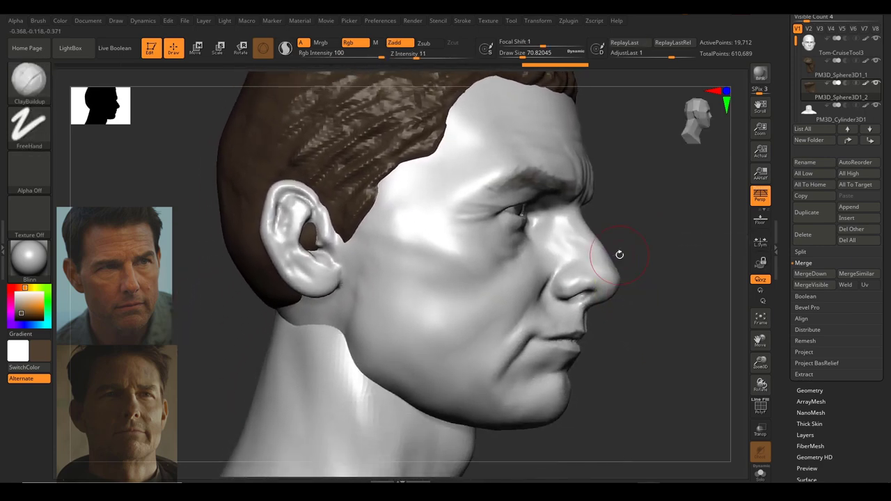
pyautogui.keyDown('alt'); pyautogui.click(437, 315); pyautogui.keyUp('alt')
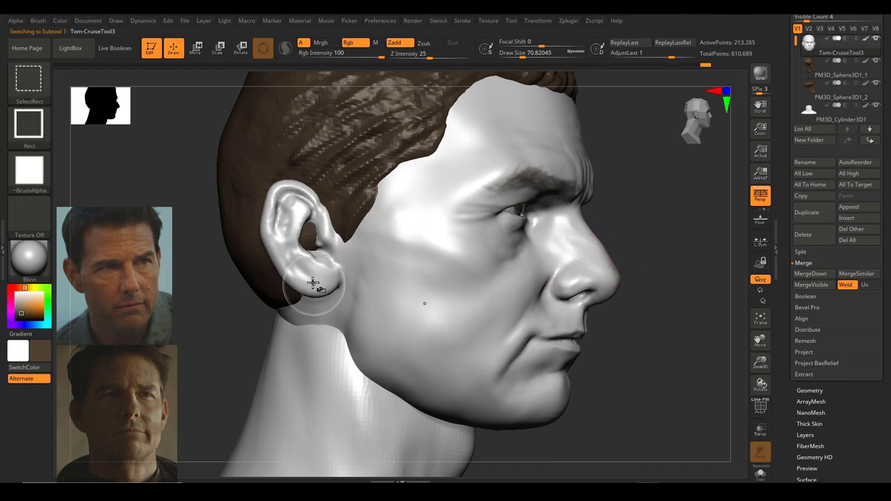
pyautogui.press('s')
pyautogui.moveTo(322, 303); pyautogui.dragTo(330, 331)
pyautogui.press('s')
pyautogui.moveTo(346, 288); pyautogui.dragTo(342, 287)
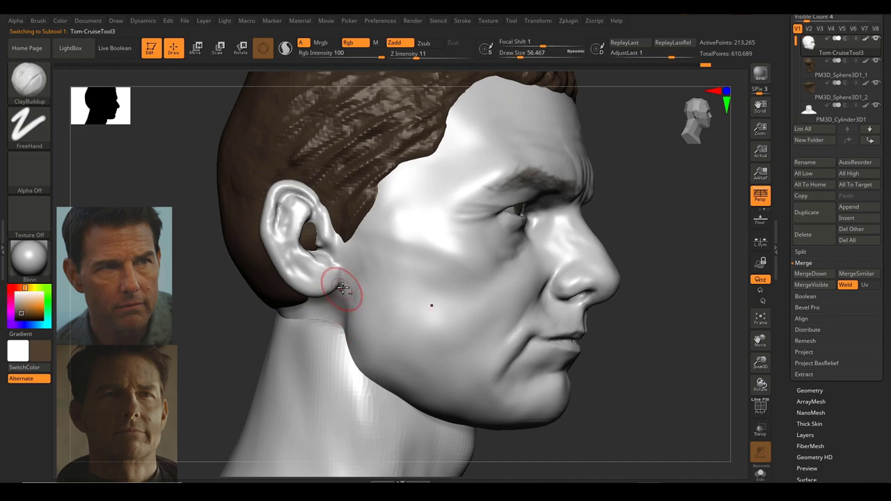
pyautogui.keyDown('ctrl'); pyautogui.moveTo(287, 312); pyautogui.dragTo(293, 237, button='right'); pyautogui.keyUp('ctrl')
pyautogui.moveTo(617, 293); pyautogui.dragTo(593, 366, button='right')
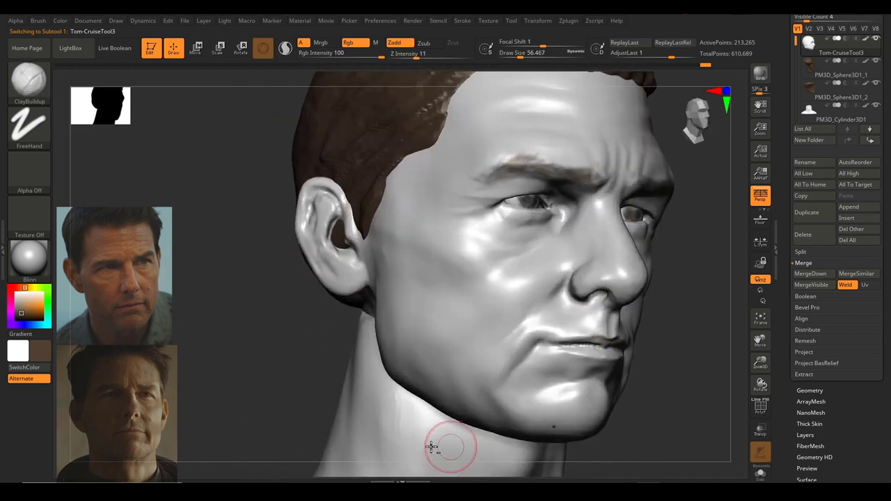
# Select the neck subtool PM3D_Cylinder3D1 and try to build up its upper edge below the ear with a draw size of about 94.
pyautogui.keyDown('alt'); pyautogui.click(367, 416); pyautogui.keyUp('alt')
pyautogui.moveTo(236, 314); pyautogui.dragTo(283, 332, button='right')
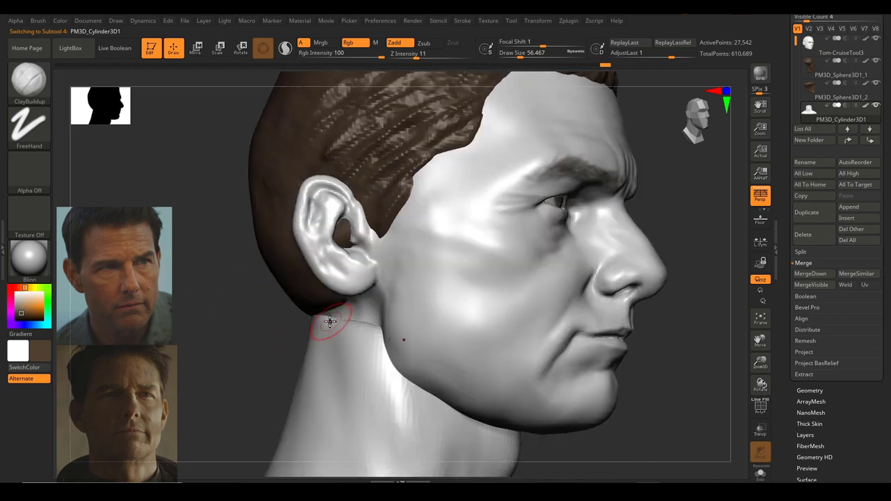
pyautogui.hotkey('ctrl', 'z')
pyautogui.moveTo(362, 301)
pyautogui.mouseDown()
pyautogui.moveTo(336, 326)
pyautogui.moveTo(367, 305)
pyautogui.mouseUp()
pyautogui.press('s')
pyautogui.hotkey('ctrl', 'z')
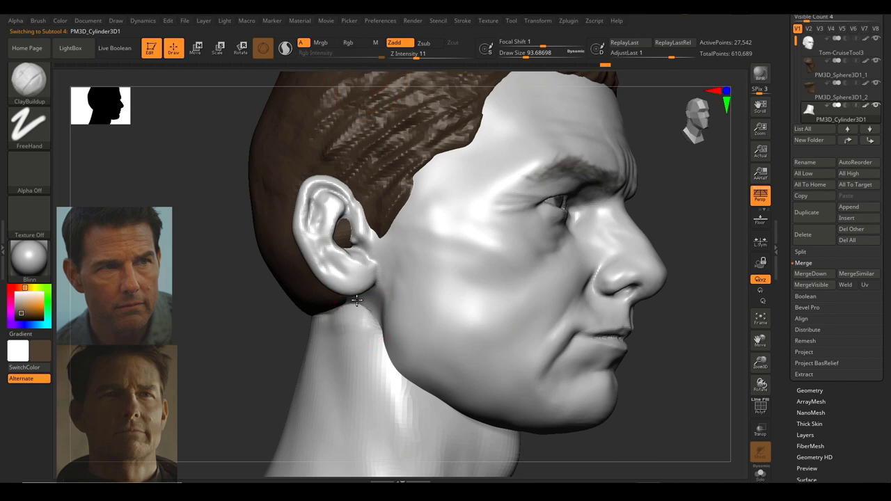
pyautogui.press('shift')
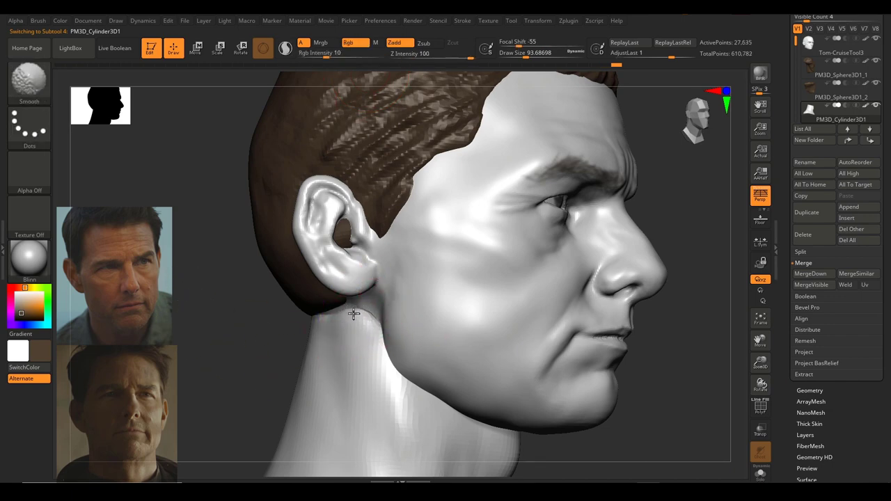
# Try to pull the neck's upper edge into place behind the jaw with the Move brush.
pyautogui.press('b')
pyautogui.press('m')
pyautogui.press('v')
pyautogui.moveTo(364, 304); pyautogui.dragTo(368, 309)
pyautogui.press('f')
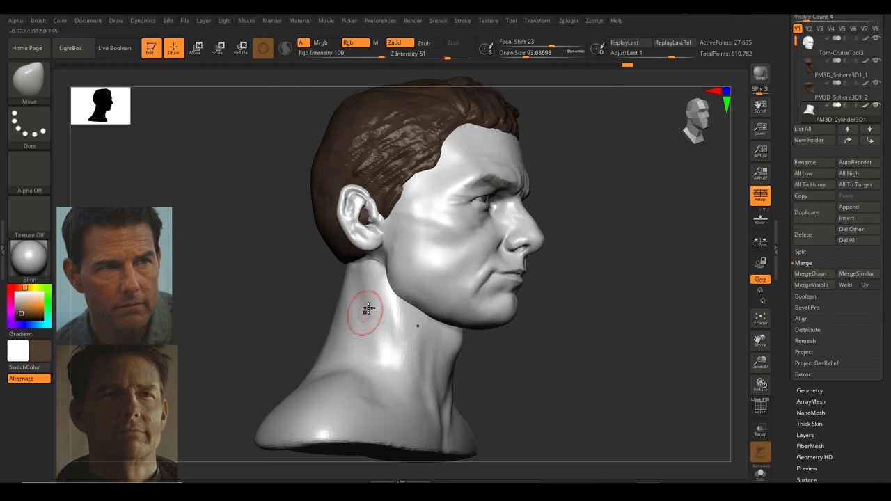
pyautogui.moveTo(371, 268); pyautogui.dragTo(374, 269)
pyautogui.moveTo(378, 256); pyautogui.dragTo(380, 253)
# Try to flatten the neck below the opposite ear with the Flatten brush at a draw size of 112.
pyautogui.moveTo(665, 244); pyautogui.dragTo(533, 285)
pyautogui.moveTo(676, 282); pyautogui.dragTo(492, 291)
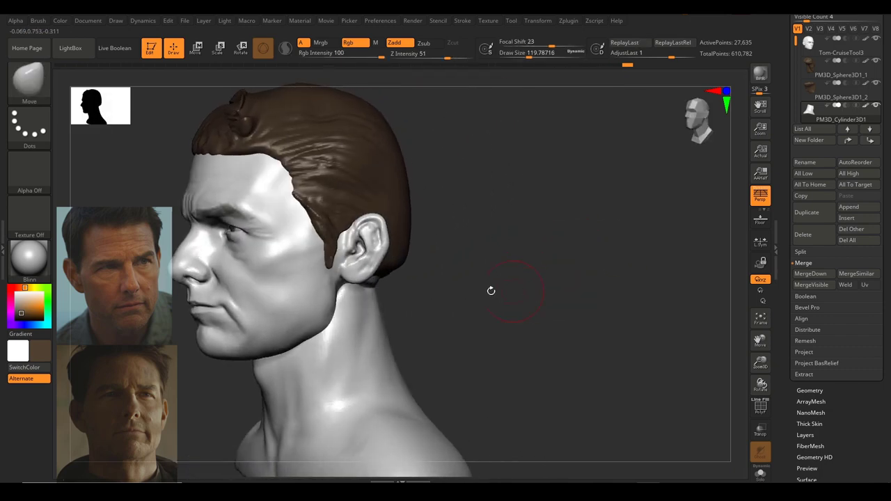
pyautogui.keyDown('ctrl'); pyautogui.moveTo(492, 290); pyautogui.dragTo(416, 306, button='right'); pyautogui.keyUp('ctrl')
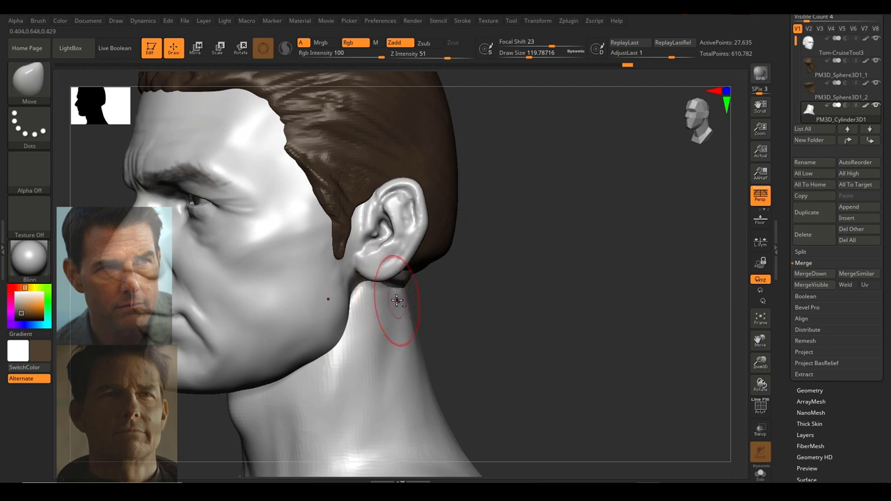
pyautogui.press('s')
pyautogui.click(392, 299)
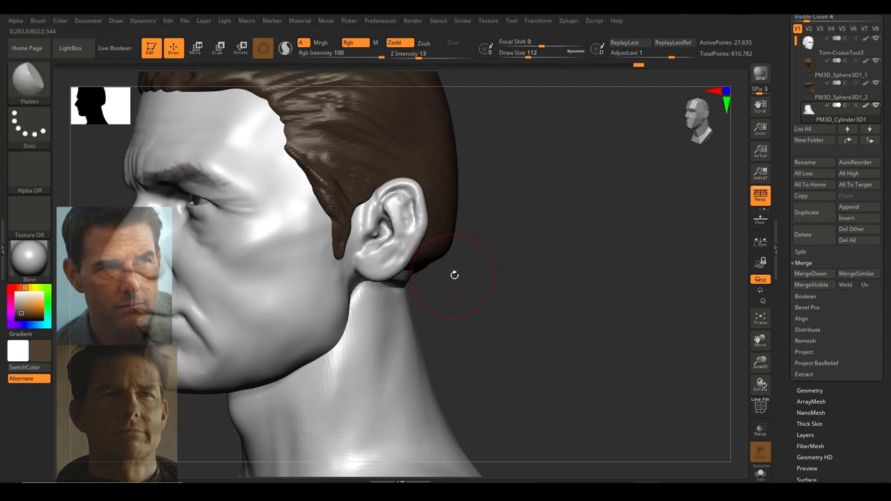
# Return the neck to an earlier undo history state, accept discarding the newer entries, and flatten its side below the ear.
pyautogui.hotkey('ctrl', 'z')
pyautogui.click(371, 65)
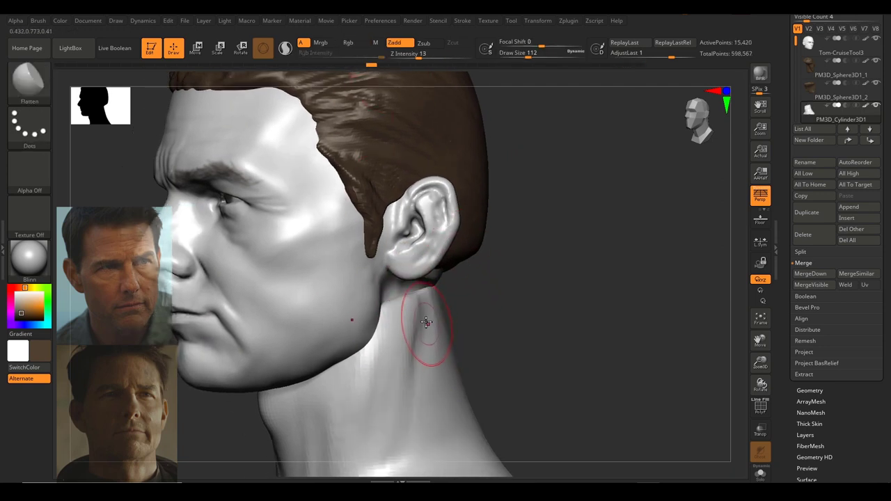
pyautogui.moveTo(474, 323); pyautogui.dragTo(496, 322)
pyautogui.moveTo(415, 384); pyautogui.dragTo(422, 329)
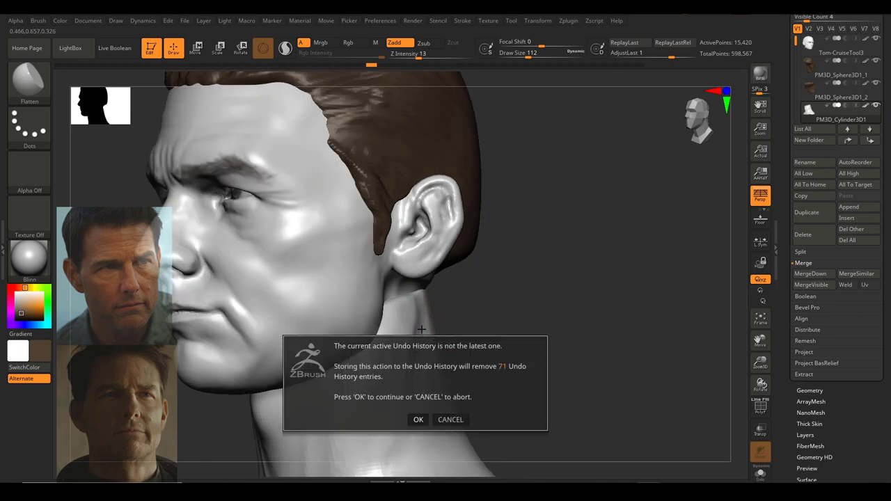
pyautogui.click(418, 420)
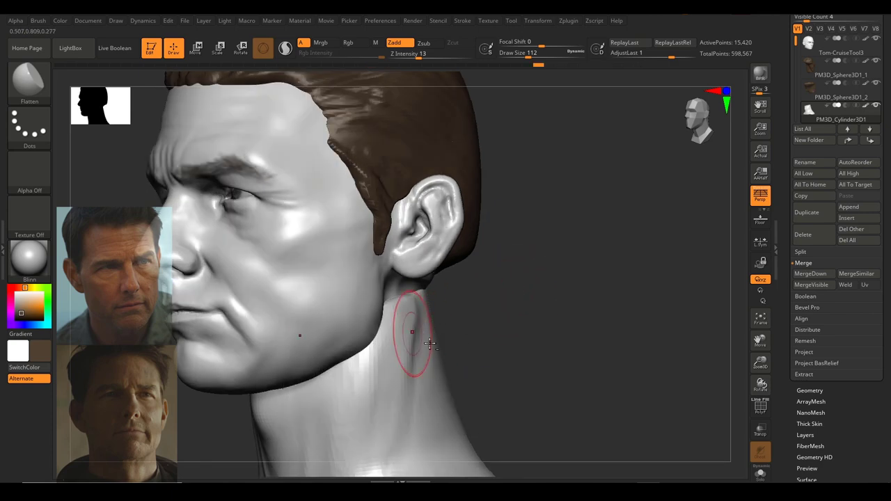
pyautogui.moveTo(583, 282); pyautogui.dragTo(529, 299)
pyautogui.keyDown('ctrl'); pyautogui.moveTo(528, 307); pyautogui.dragTo(477, 299, button='right'); pyautogui.keyUp('ctrl')
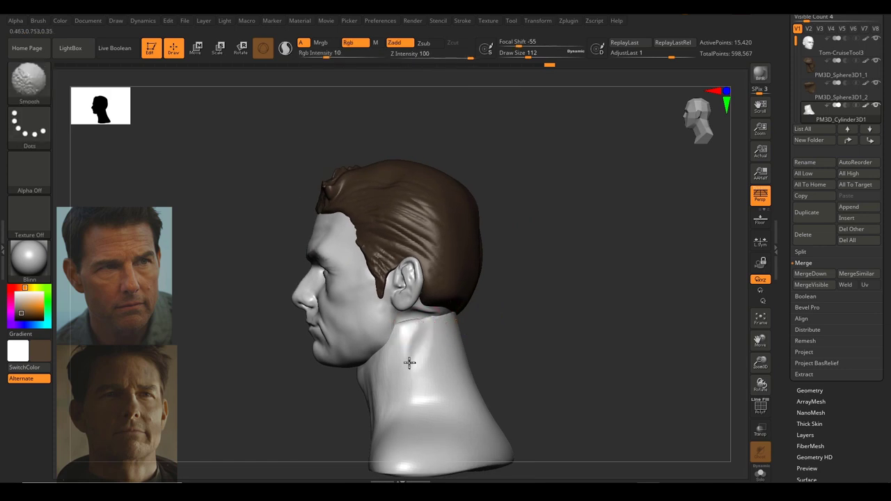
# Reshape the shoulders from the front with the Move brush, enlarging the draw size to about 517.
pyautogui.moveTo(488, 336); pyautogui.dragTo(541, 324)
pyautogui.keyDown('ctrl'); pyautogui.moveTo(540, 317); pyautogui.dragTo(529, 349, button='right'); pyautogui.keyUp('ctrl')
pyautogui.keyDown('alt'); pyautogui.moveTo(536, 345); pyautogui.dragTo(541, 285, button='right'); pyautogui.keyUp('alt')
pyautogui.moveTo(524, 285); pyautogui.dragTo(553, 287)
pyautogui.moveTo(527, 294); pyautogui.dragTo(509, 312, button='right')
pyautogui.press('f')
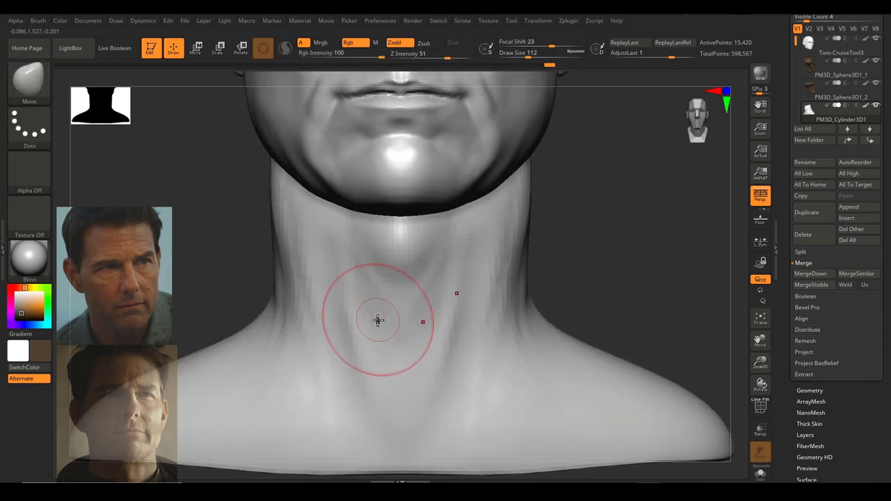
pyautogui.moveTo(384, 322)
pyautogui.keyDown('ctrl'); pyautogui.mouseDown(button='right')
pyautogui.moveTo(416, 297)
pyautogui.moveTo(425, 340)
pyautogui.mouseUp(button='right'); pyautogui.keyUp('ctrl')
pyautogui.press('s')
pyautogui.moveTo(432, 331)
pyautogui.mouseDown()
pyautogui.moveTo(449, 333)
pyautogui.moveTo(424, 340)
pyautogui.mouseUp()
pyautogui.press('s')
pyautogui.moveTo(356, 359)
pyautogui.mouseDown()
pyautogui.moveTo(345, 350)
pyautogui.moveTo(336, 366)
pyautogui.mouseUp()
pyautogui.moveTo(293, 397); pyautogui.dragTo(339, 352)
# Adjust the back of the neck where it meets the shoulder using Move with a draw size of about 280.
pyautogui.moveTo(373, 361)
pyautogui.keyDown('ctrl'); pyautogui.mouseDown(button='right')
pyautogui.moveTo(471, 310)
pyautogui.moveTo(571, 315)
pyautogui.mouseUp(button='right'); pyautogui.keyUp('ctrl')
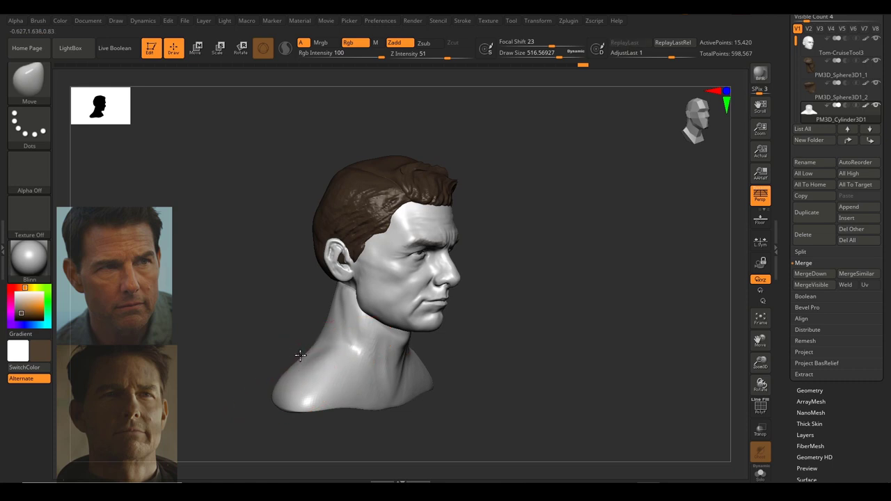
pyautogui.keyDown('alt'); pyautogui.moveTo(466, 345); pyautogui.dragTo(472, 346, button='right'); pyautogui.keyUp('alt')
pyautogui.moveTo(330, 336); pyautogui.dragTo(337, 330)
pyautogui.press('s')
pyautogui.moveTo(338, 325); pyautogui.dragTo(348, 301)
# Reshape the upper back and rear shoulder contour using Move with a draw size of about 415.
pyautogui.press('s')
pyautogui.moveTo(300, 343); pyautogui.dragTo(312, 344)
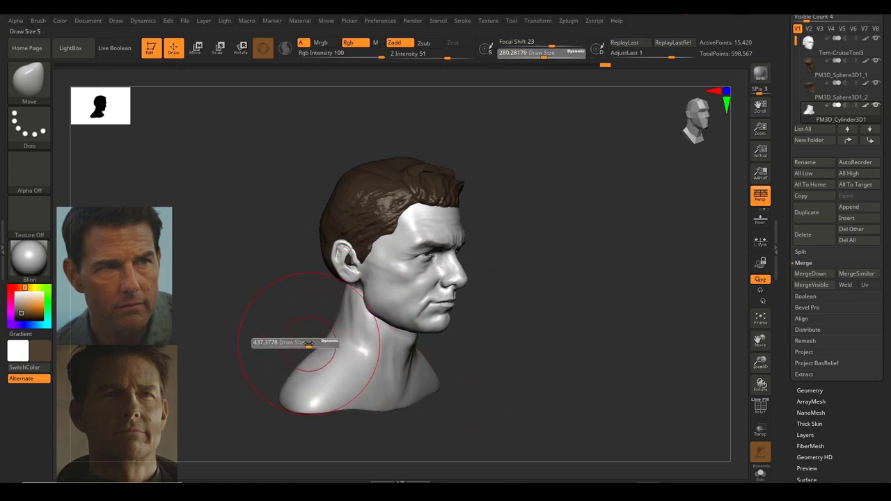
pyautogui.moveTo(273, 345); pyautogui.dragTo(330, 350, button='right')
pyautogui.press('s')
pyautogui.moveTo(334, 352)
pyautogui.mouseDown()
pyautogui.moveTo(341, 352)
pyautogui.moveTo(333, 356)
pyautogui.mouseUp()
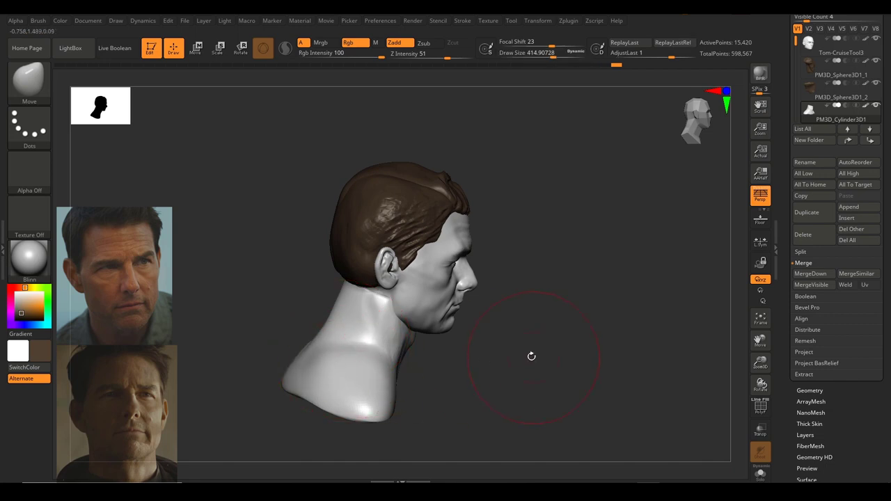
pyautogui.moveTo(531, 356)
pyautogui.mouseDown()
pyautogui.moveTo(488, 348)
pyautogui.moveTo(473, 355)
pyautogui.mouseUp()
pyautogui.moveTo(566, 354)
pyautogui.mouseDown()
pyautogui.moveTo(525, 335)
pyautogui.moveTo(663, 324)
pyautogui.moveTo(502, 369)
pyautogui.mouseUp()
# Refine the outer shoulder shape using Move with a draw size of about 460.
pyautogui.press('s')
pyautogui.moveTo(293, 375); pyautogui.dragTo(297, 375)
pyautogui.moveTo(193, 401)
pyautogui.mouseDown()
pyautogui.moveTo(186, 389)
pyautogui.moveTo(202, 379)
pyautogui.mouseUp()
pyautogui.keyDown('alt'); pyautogui.moveTo(571, 291); pyautogui.dragTo(585, 325); pyautogui.keyUp('alt')
pyautogui.keyDown('ctrl'); pyautogui.moveTo(585, 324); pyautogui.dragTo(537, 344, button='right'); pyautogui.keyUp('ctrl')
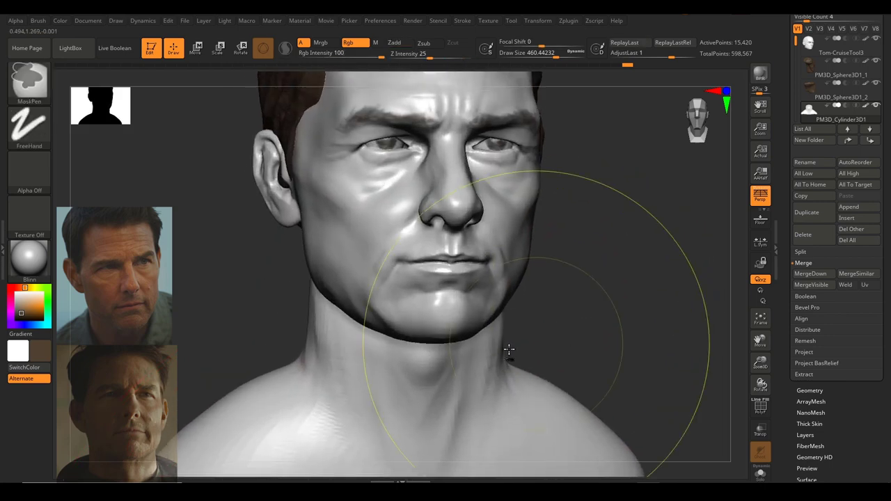
pyautogui.keyDown('shift'); pyautogui.moveTo(533, 305); pyautogui.dragTo(576, 325); pyautogui.keyUp('shift')
pyautogui.moveTo(575, 324)
pyautogui.keyDown('ctrl'); pyautogui.mouseDown(button='right')
pyautogui.moveTo(466, 313)
pyautogui.moveTo(473, 301)
pyautogui.mouseUp(button='right'); pyautogui.keyUp('ctrl')
pyautogui.moveTo(511, 307); pyautogui.dragTo(553, 303)
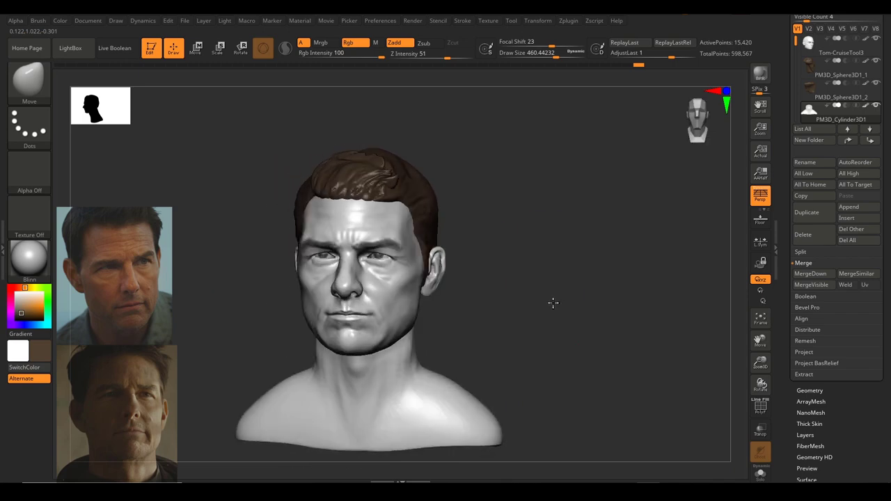
# Examine the head, neck and shoulders from the front and both profiles.
pyautogui.keyDown('ctrl'); pyautogui.moveTo(553, 304); pyautogui.dragTo(563, 350, button='right'); pyautogui.keyUp('ctrl')
pyautogui.moveTo(618, 313); pyautogui.dragTo(660, 315)
pyautogui.keyDown('ctrl'); pyautogui.moveTo(603, 324); pyautogui.dragTo(583, 350, button='right'); pyautogui.keyUp('ctrl')
pyautogui.moveTo(583, 351); pyautogui.dragTo(607, 339)
pyautogui.keyDown('ctrl'); pyautogui.moveTo(607, 339); pyautogui.dragTo(578, 333, button='right'); pyautogui.keyUp('ctrl')
pyautogui.moveTo(589, 319); pyautogui.dragTo(579, 327)
pyautogui.keyDown('ctrl'); pyautogui.moveTo(577, 328); pyautogui.dragTo(593, 318, button='right'); pyautogui.keyUp('ctrl')
pyautogui.moveTo(593, 318)
pyautogui.mouseDown()
pyautogui.moveTo(591, 330)
pyautogui.moveTo(593, 321)
pyautogui.mouseUp()
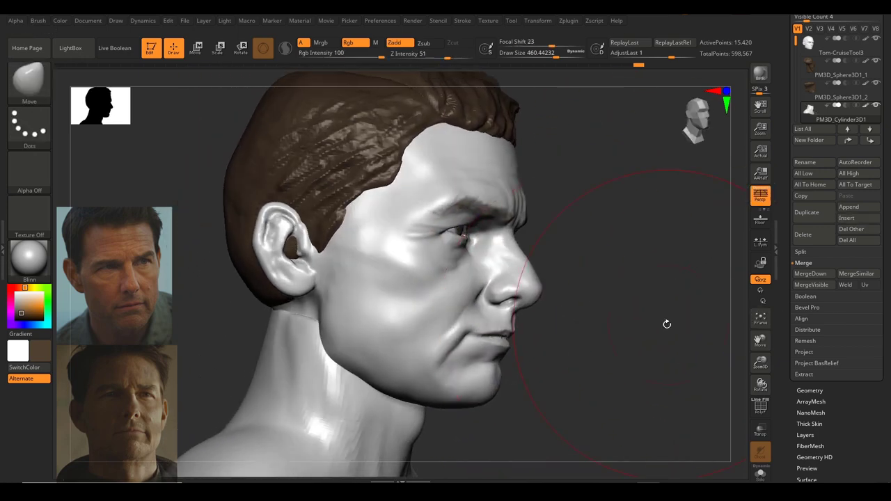
pyautogui.moveTo(667, 324)
pyautogui.mouseDown()
pyautogui.moveTo(580, 325)
pyautogui.moveTo(587, 312)
pyautogui.mouseUp()
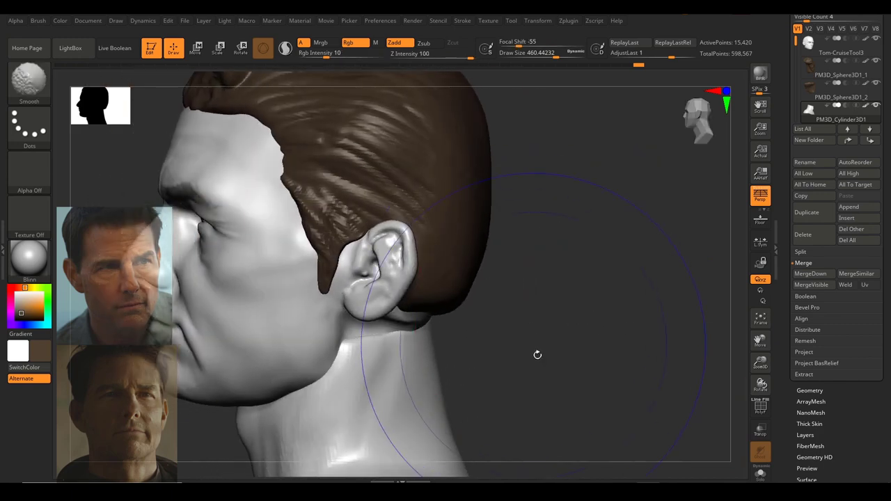
pyautogui.moveTo(530, 353); pyautogui.dragTo(627, 366)
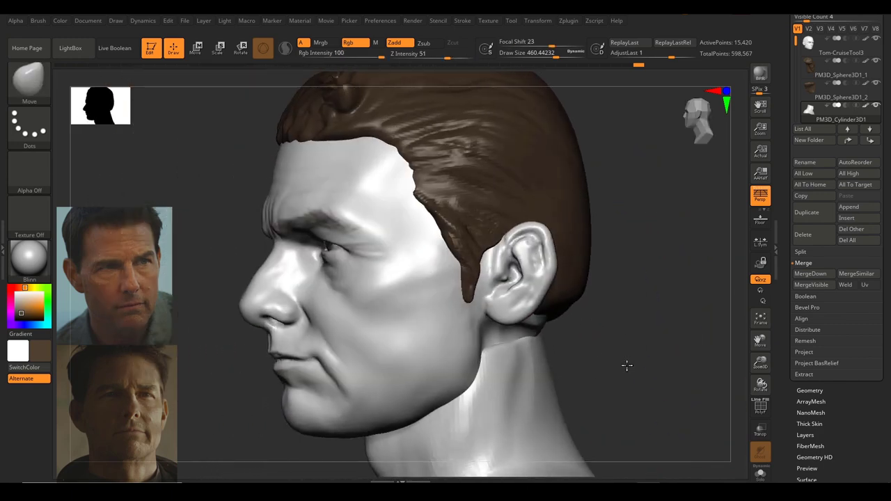
# Make the head subtool active for facial profile work with Move, reducing the draw size to about 90.
pyautogui.moveTo(623, 363)
pyautogui.keyDown('ctrl'); pyautogui.mouseDown(button='right')
pyautogui.moveTo(631, 369)
pyautogui.moveTo(598, 362)
pyautogui.mouseUp(button='right'); pyautogui.keyUp('ctrl')
pyautogui.press('s')
pyautogui.moveTo(278, 234); pyautogui.dragTo(249, 234)
pyautogui.press('f')
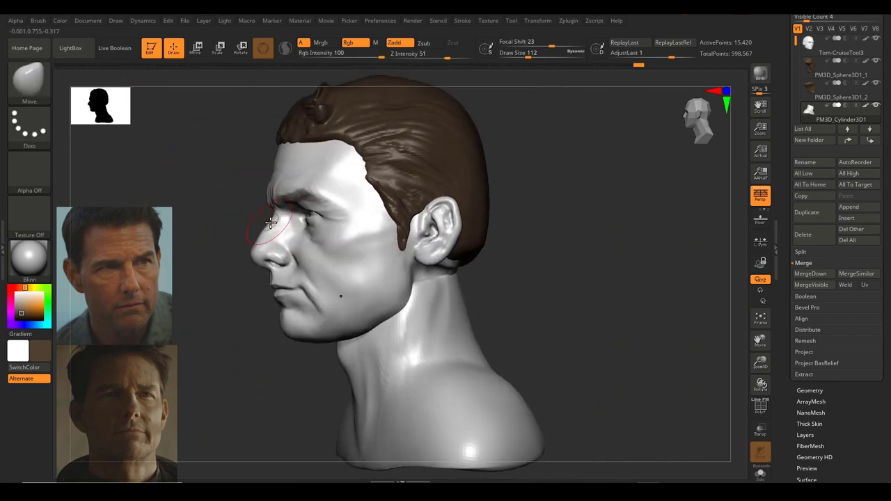
pyautogui.moveTo(338, 294)
pyautogui.keyDown('ctrl'); pyautogui.mouseDown(button='right')
pyautogui.moveTo(301, 244)
pyautogui.moveTo(349, 296)
pyautogui.mouseUp(button='right'); pyautogui.keyUp('ctrl')
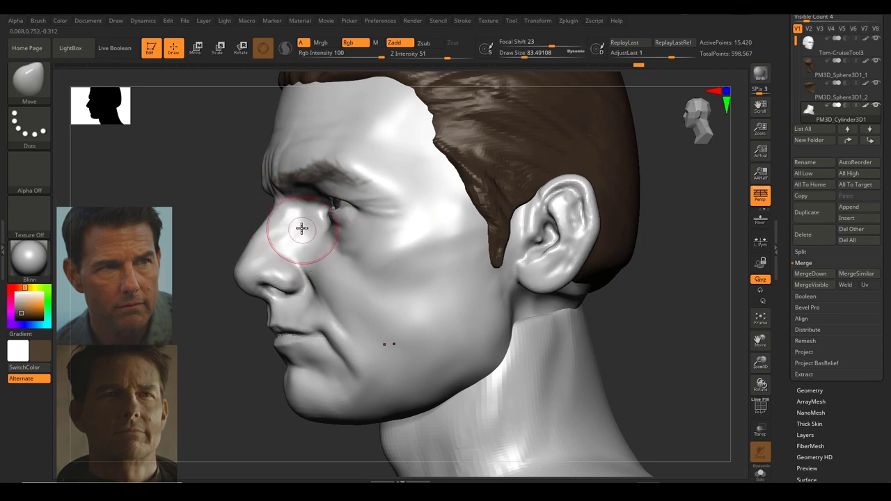
pyautogui.keyDown('alt'); pyautogui.click(406, 238); pyautogui.keyUp('alt')
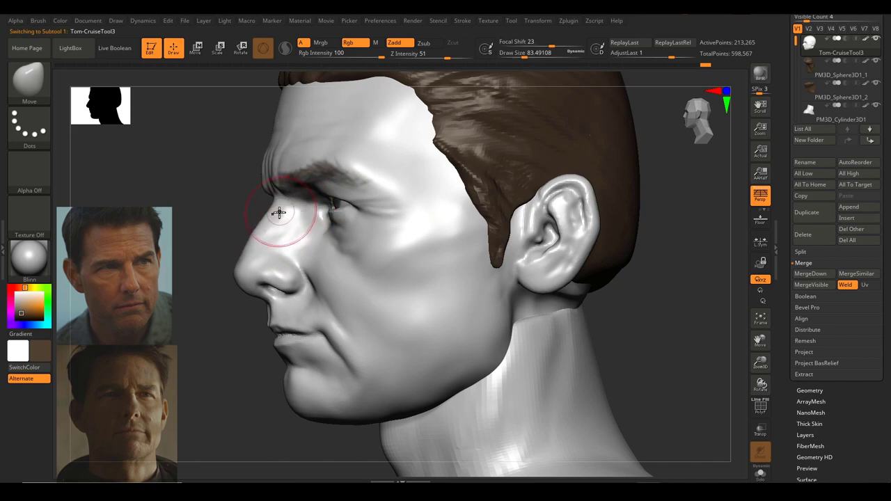
pyautogui.press(']')
pyautogui.moveTo(422, 243)
pyautogui.keyDown('ctrl'); pyautogui.mouseDown(button='right')
pyautogui.moveTo(477, 253)
pyautogui.moveTo(470, 261)
pyautogui.moveTo(534, 234)
pyautogui.moveTo(509, 241)
pyautogui.moveTo(498, 233)
pyautogui.mouseUp(button='right'); pyautogui.keyUp('ctrl')
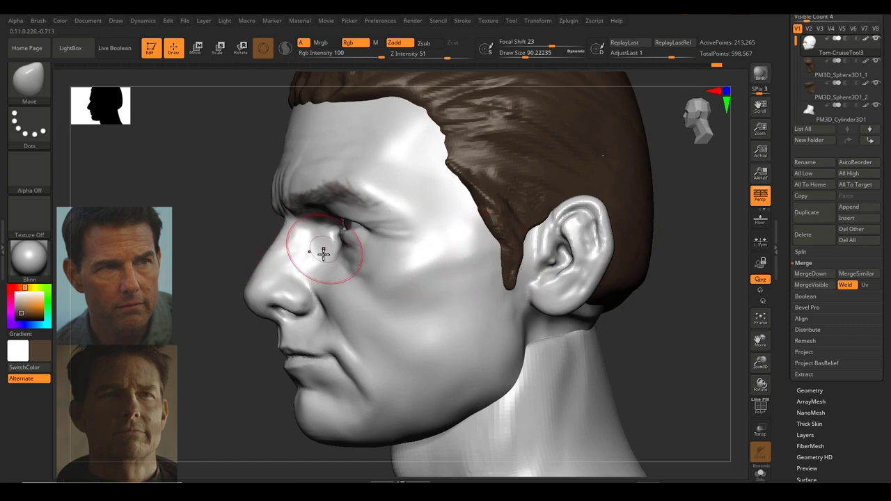
# Adjust the cheek fold beside the mouth corner using Move with a draw size of about 97.
pyautogui.moveTo(191, 298); pyautogui.dragTo(272, 309)
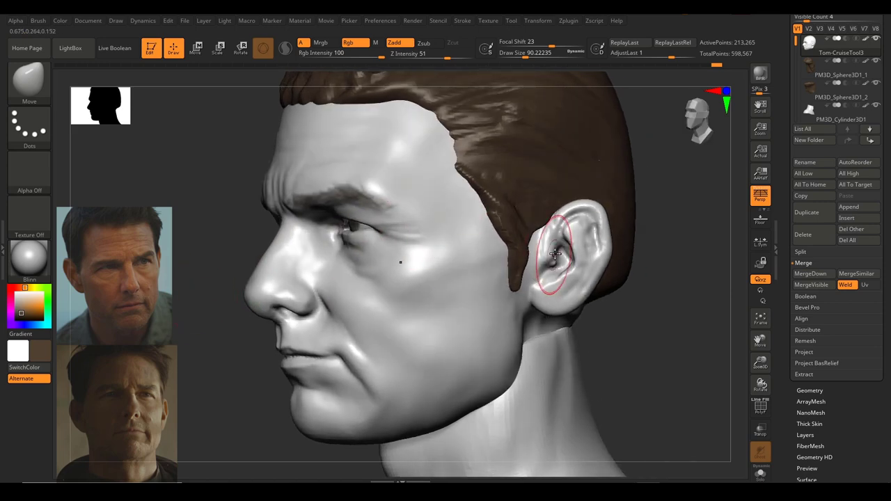
pyautogui.press('s')
pyautogui.moveTo(434, 366); pyautogui.dragTo(435, 366)
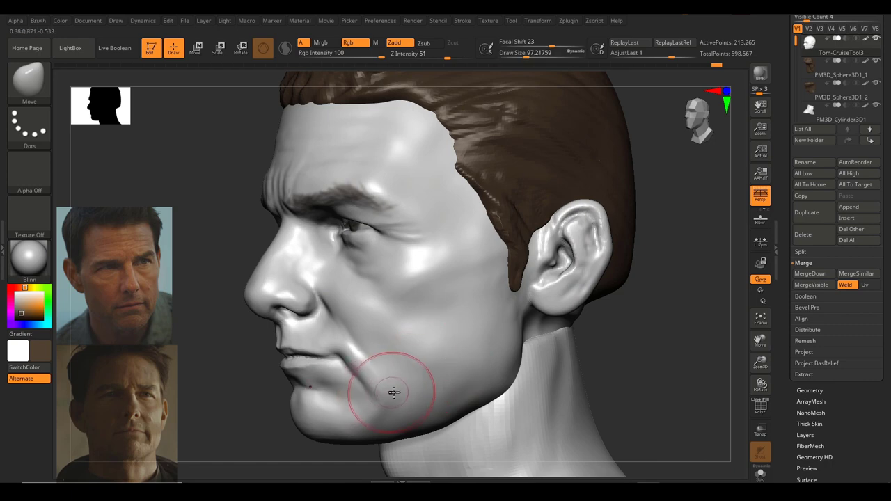
pyautogui.moveTo(373, 397); pyautogui.dragTo(367, 398)
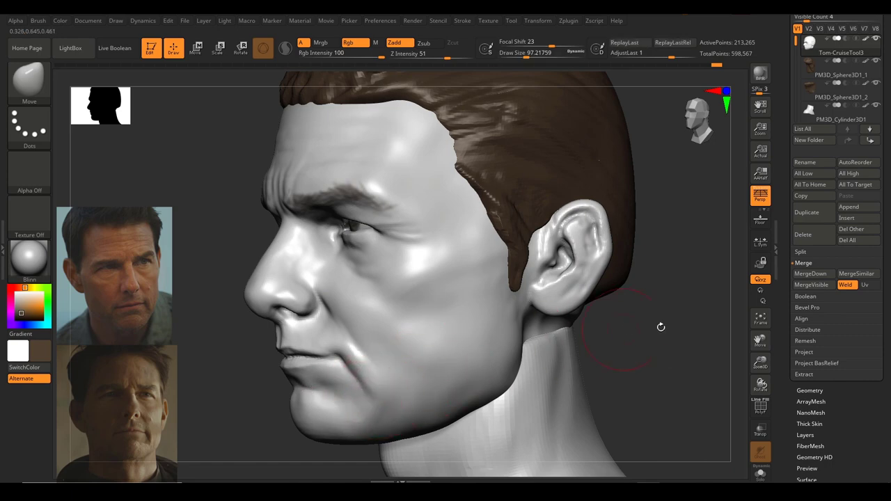
pyautogui.keyDown('ctrl'); pyautogui.moveTo(634, 362); pyautogui.dragTo(625, 307, button='right'); pyautogui.keyUp('ctrl')
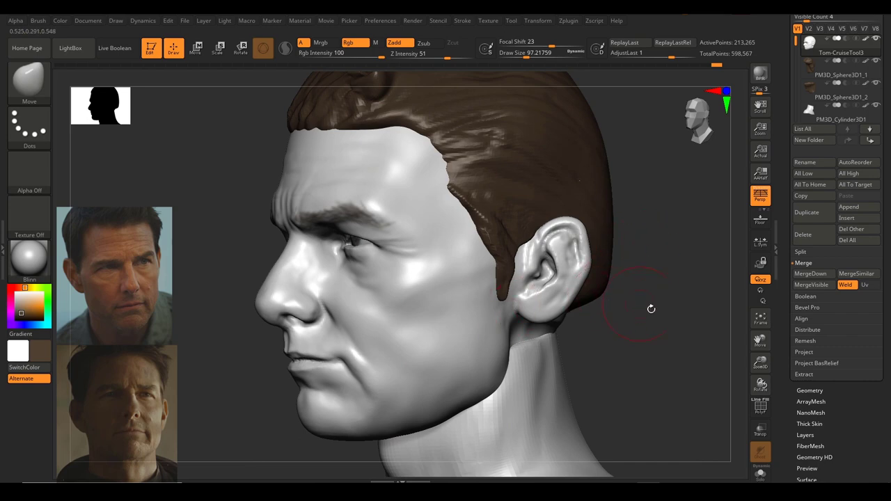
pyautogui.moveTo(651, 310)
pyautogui.mouseDown(button='right')
pyautogui.moveTo(658, 320)
pyautogui.moveTo(647, 325)
pyautogui.mouseUp(button='right')
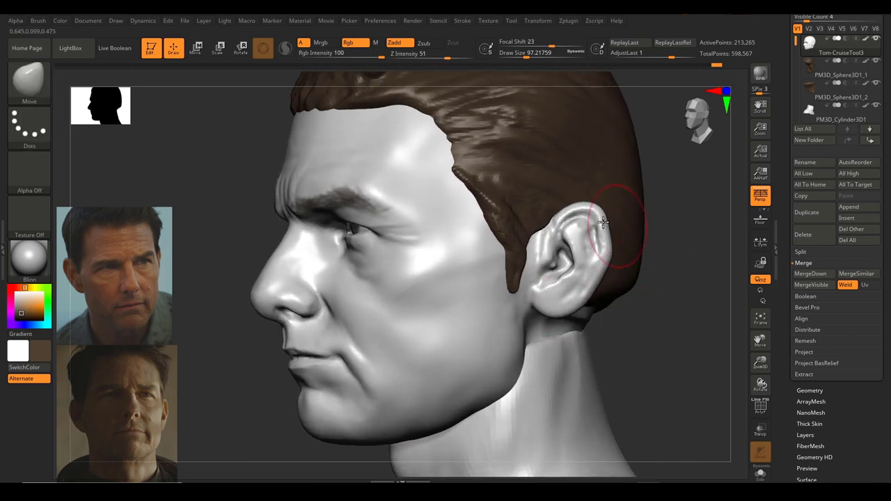
pyautogui.moveTo(652, 260)
pyautogui.mouseDown(button='right')
pyautogui.moveTo(677, 275)
pyautogui.moveTo(587, 293)
pyautogui.moveTo(615, 267)
pyautogui.moveTo(612, 280)
pyautogui.moveTo(599, 275)
pyautogui.moveTo(603, 285)
pyautogui.moveTo(579, 290)
pyautogui.moveTo(605, 295)
pyautogui.moveTo(603, 302)
pyautogui.mouseUp(button='right')
pyautogui.keyDown('ctrl'); pyautogui.moveTo(602, 302); pyautogui.dragTo(612, 338, button='right'); pyautogui.keyUp('ctrl')
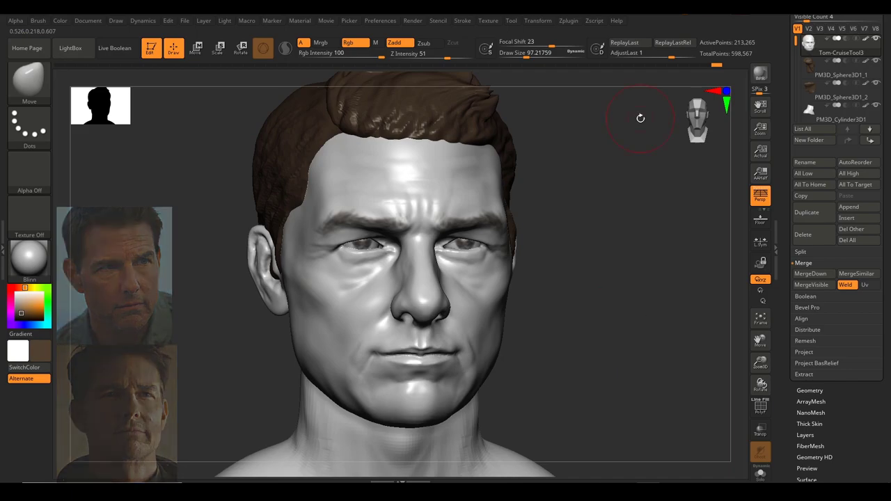